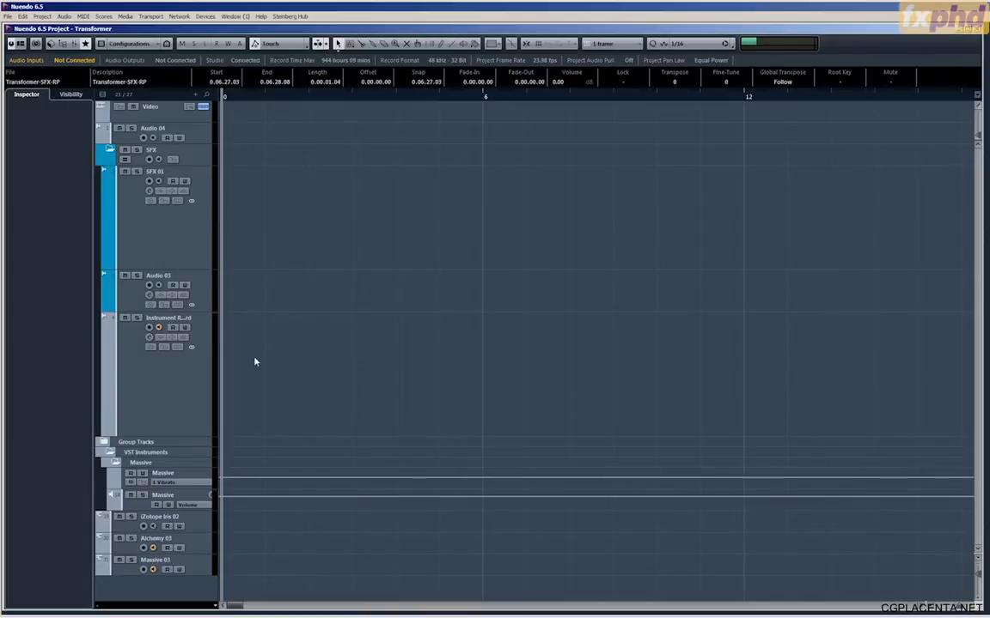
# Step: Select the Massive instrument's volume track under VST Instruments and bypass all of its inserts
pyautogui.click(179, 500)
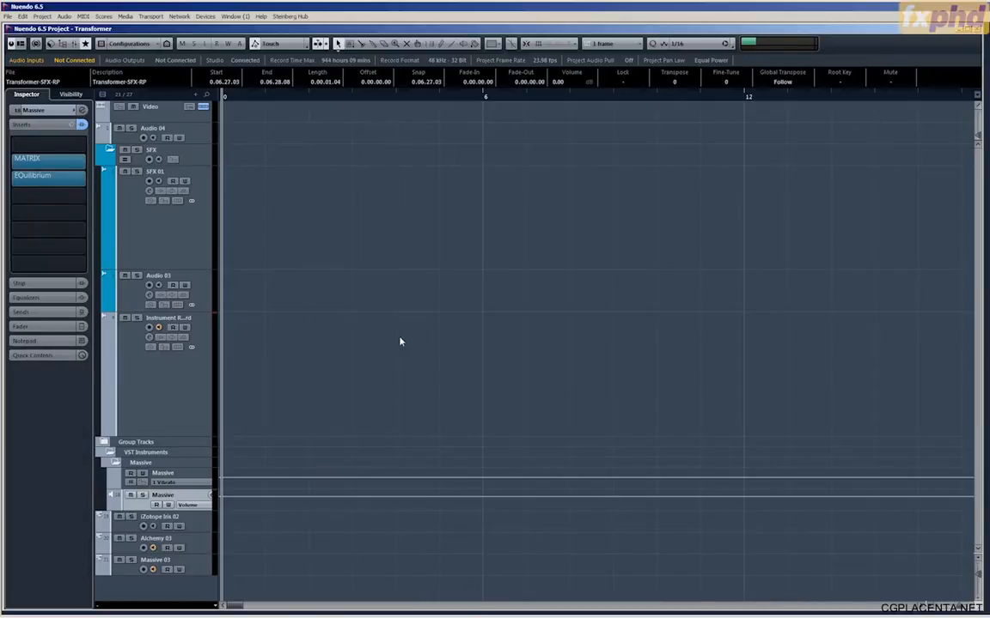
pyautogui.click(11, 158)
pyautogui.click(82, 124)
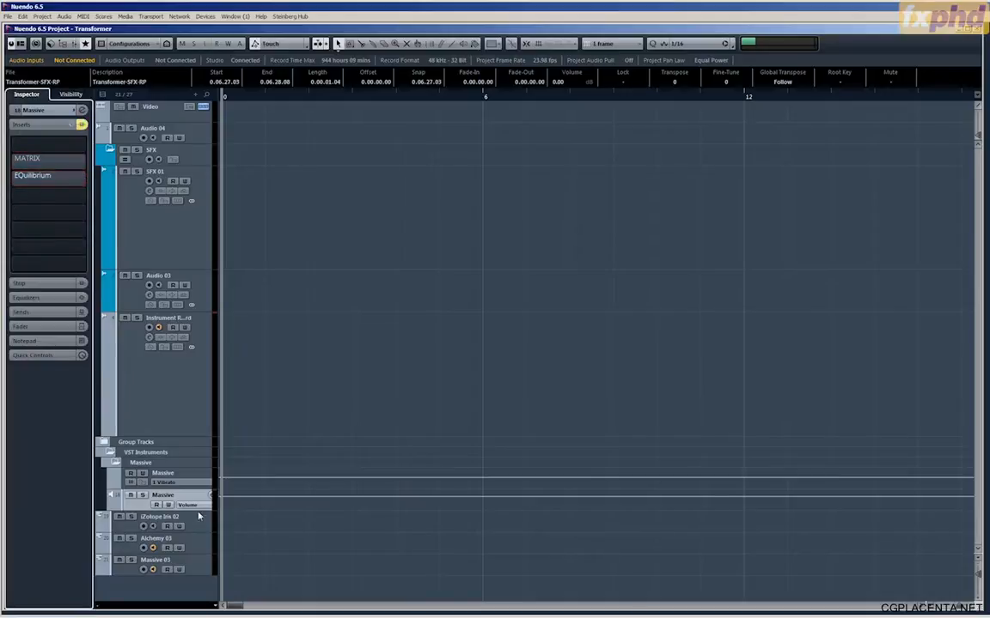
pyautogui.click(182, 506)
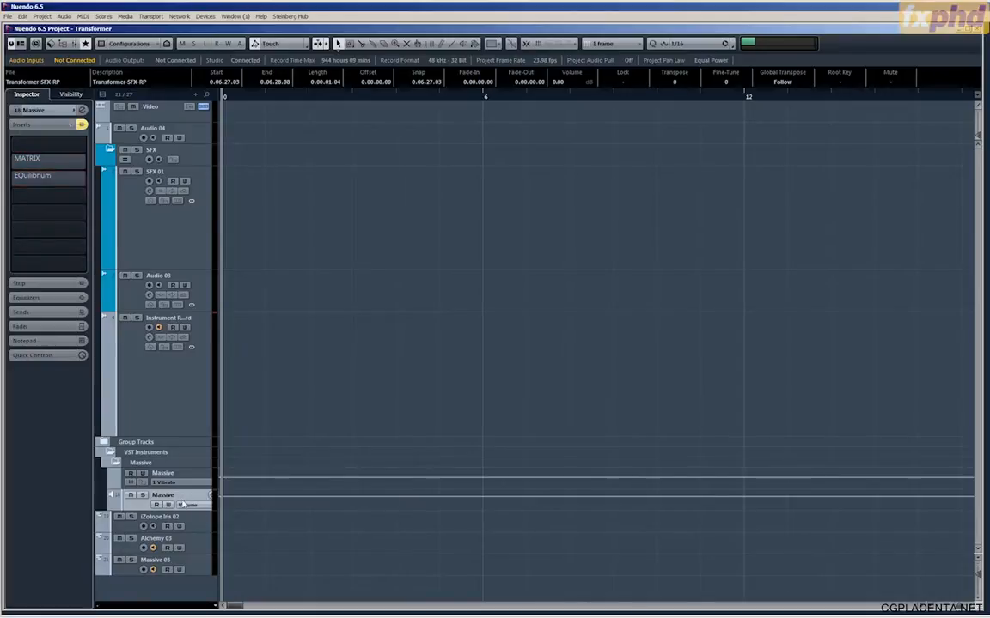
pyautogui.click(81, 110)
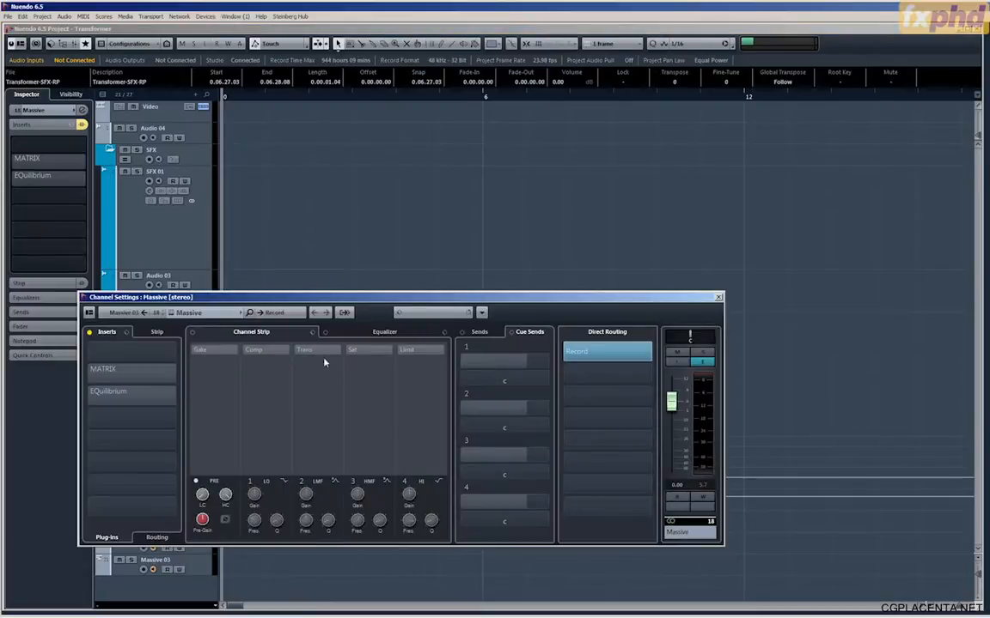
pyautogui.click(647, 265)
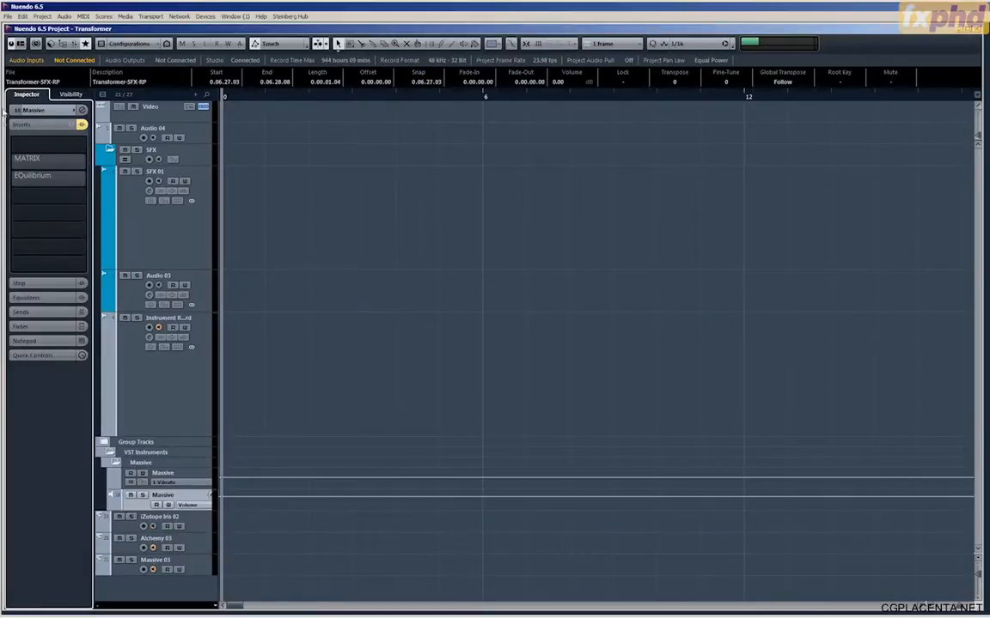
# Step: Open the Massive synthesizer editor from the selected track and move it clear over the empty arrangement area
pyautogui.click(30, 110)
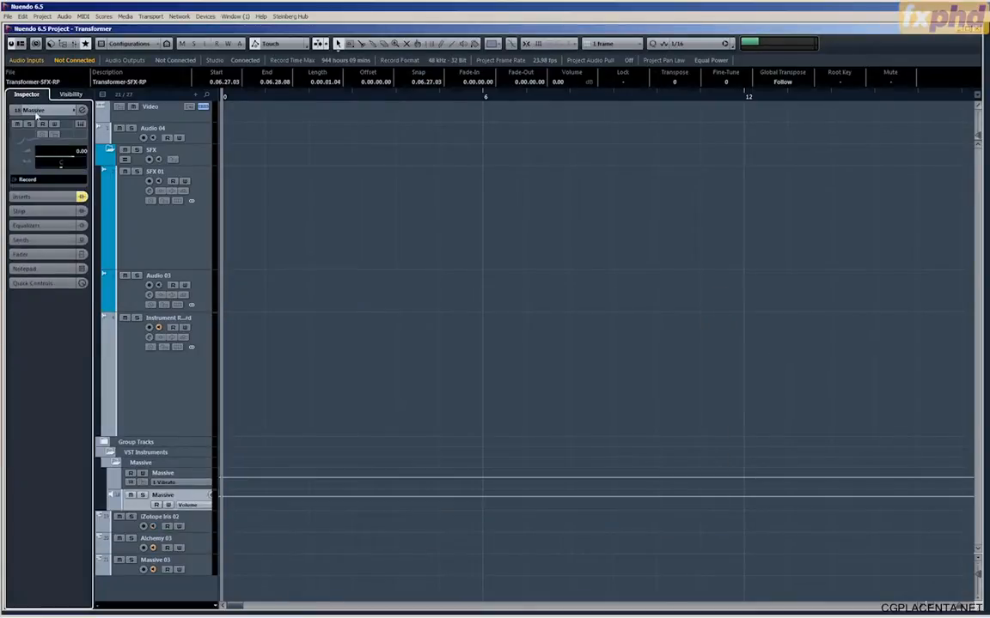
pyautogui.click(80, 124)
pyautogui.moveTo(483, 110); pyautogui.dragTo(362, 118)
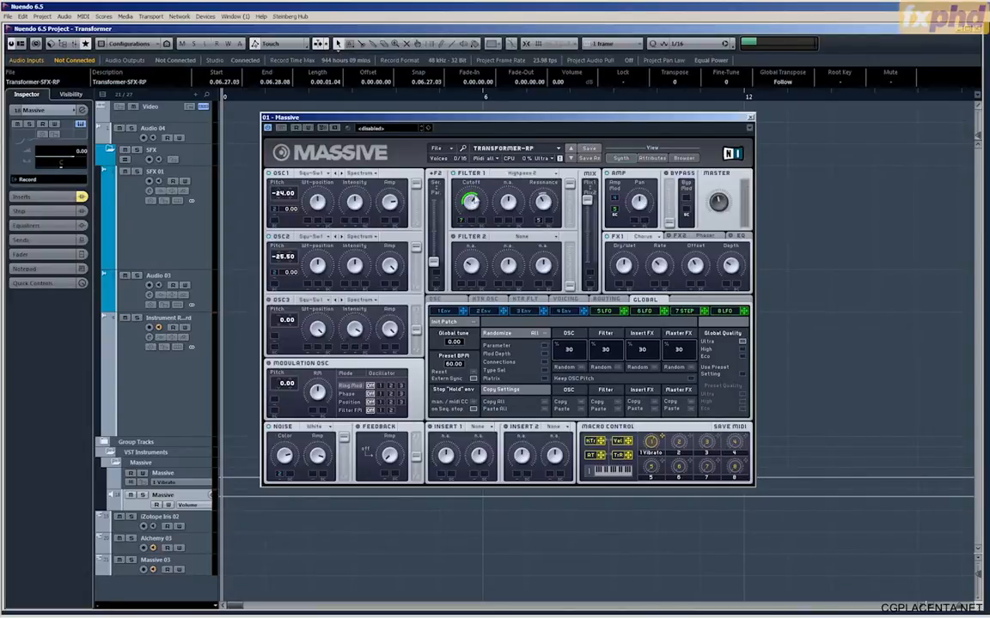
# Step: Examine the step pattern of modulator 7 Stepper and the curves of 5 LFO in Massive
pyautogui.click(683, 312)
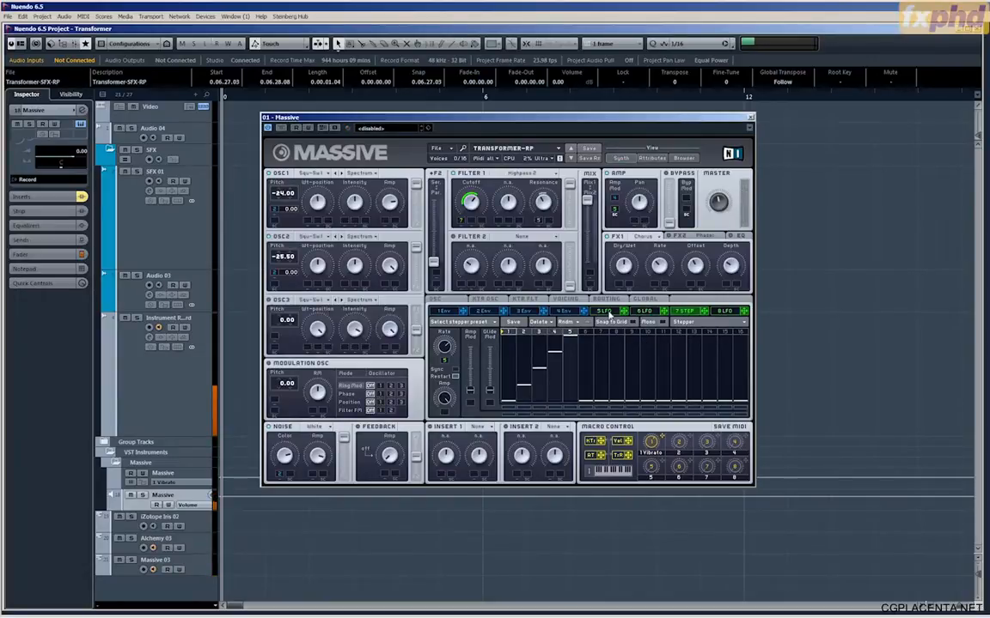
pyautogui.click(604, 311)
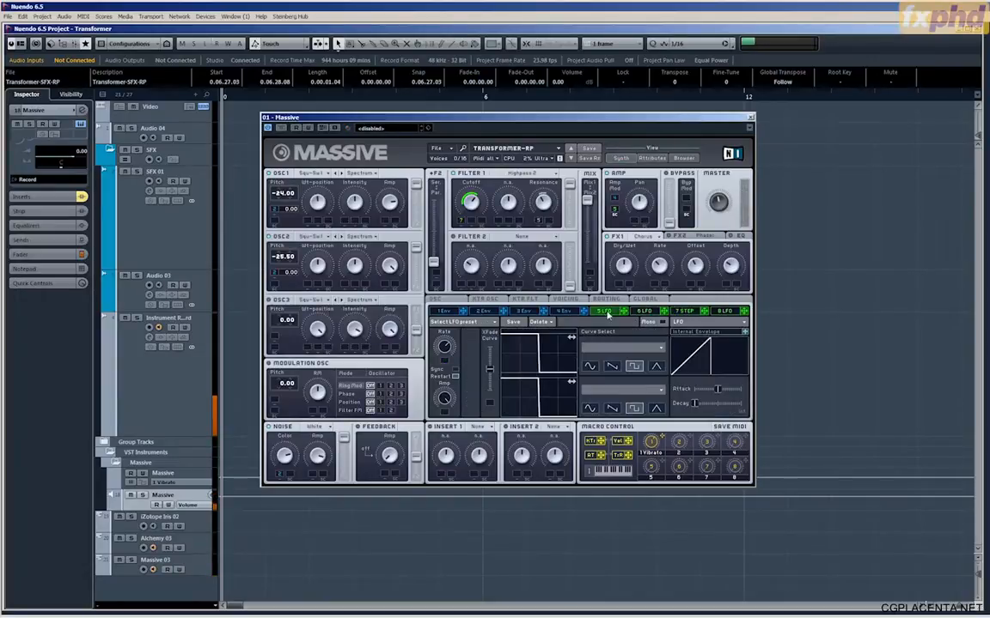
pyautogui.click(683, 312)
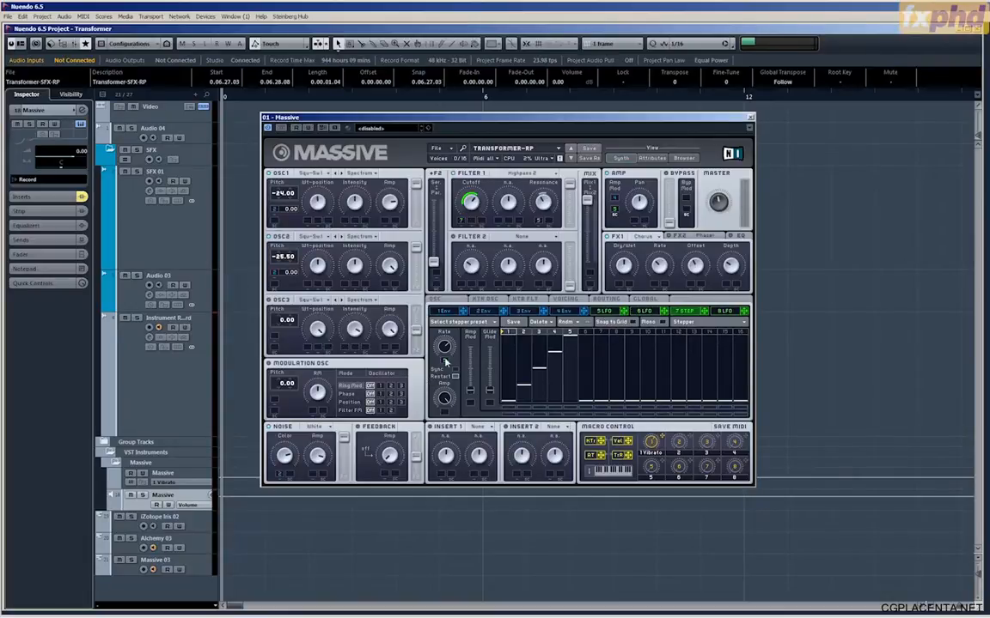
# Step: Try sine, triangle and sawtooth shapes in turn on both curves of Massive's 5 LFO
pyautogui.click(602, 311)
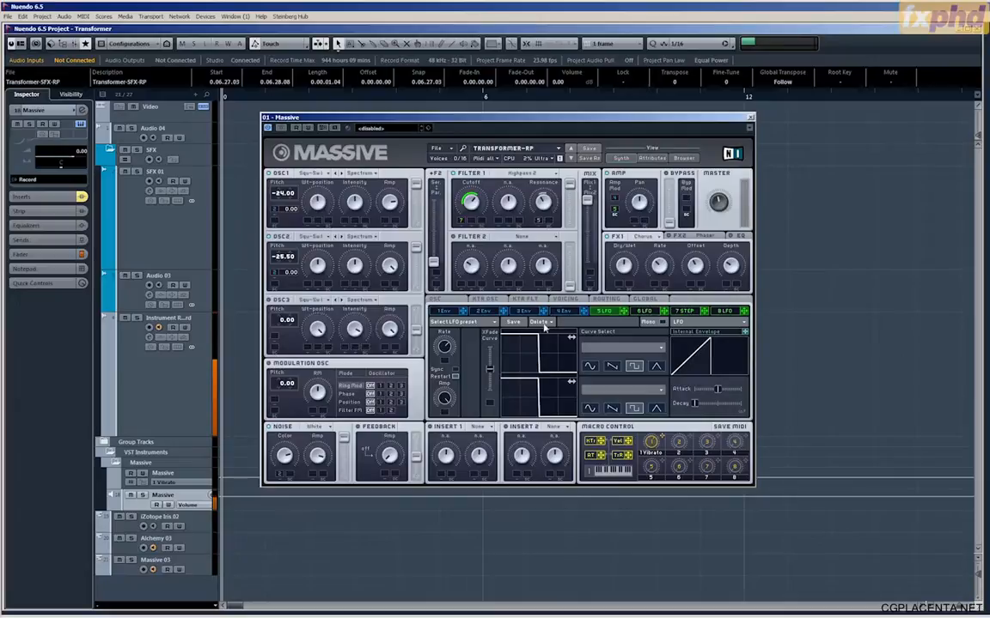
pyautogui.click(591, 367)
pyautogui.click(590, 408)
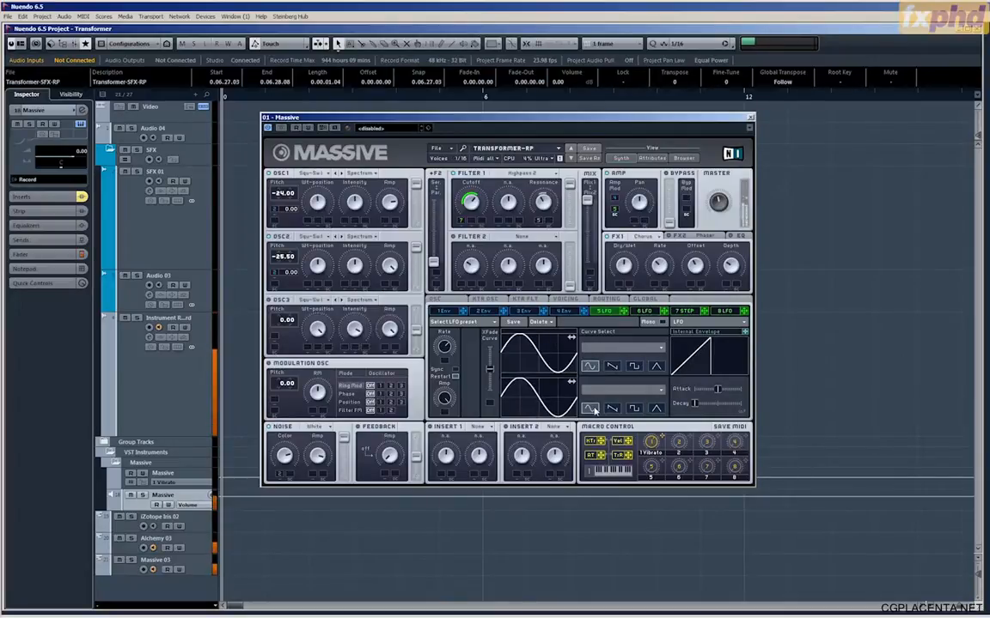
pyautogui.click(656, 366)
pyautogui.click(655, 408)
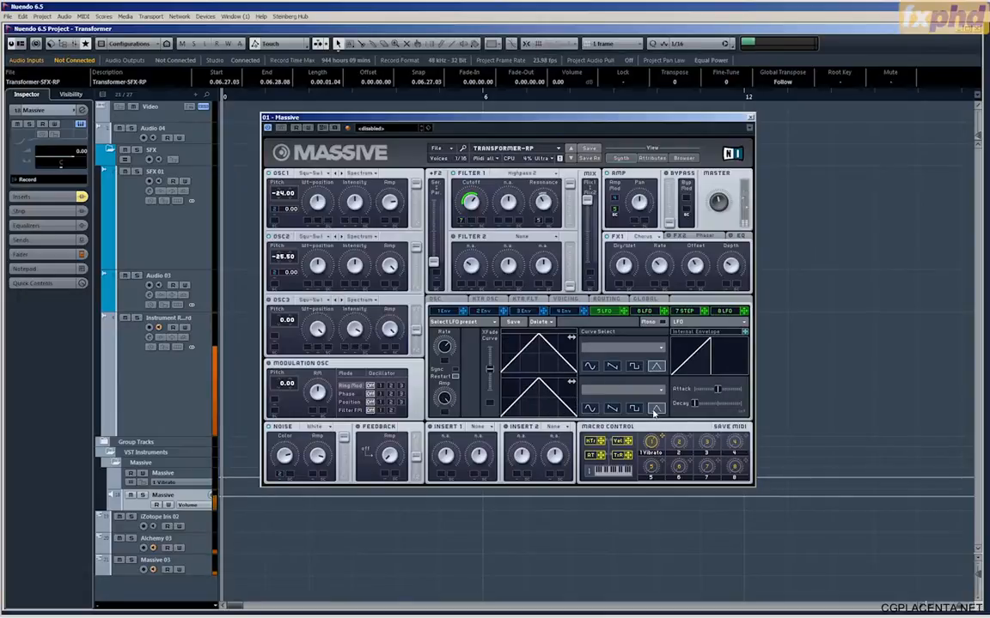
pyautogui.click(611, 367)
pyautogui.click(612, 408)
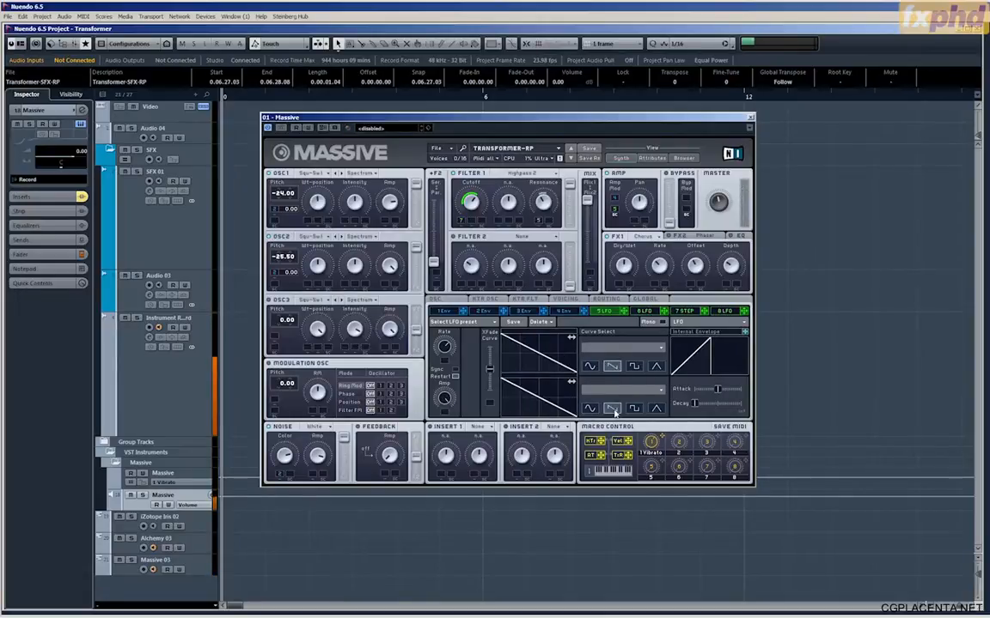
# Step: Try the Bending 1 shape on the first curve of 5 LFO and Bending 5 on the second
pyautogui.click(623, 347)
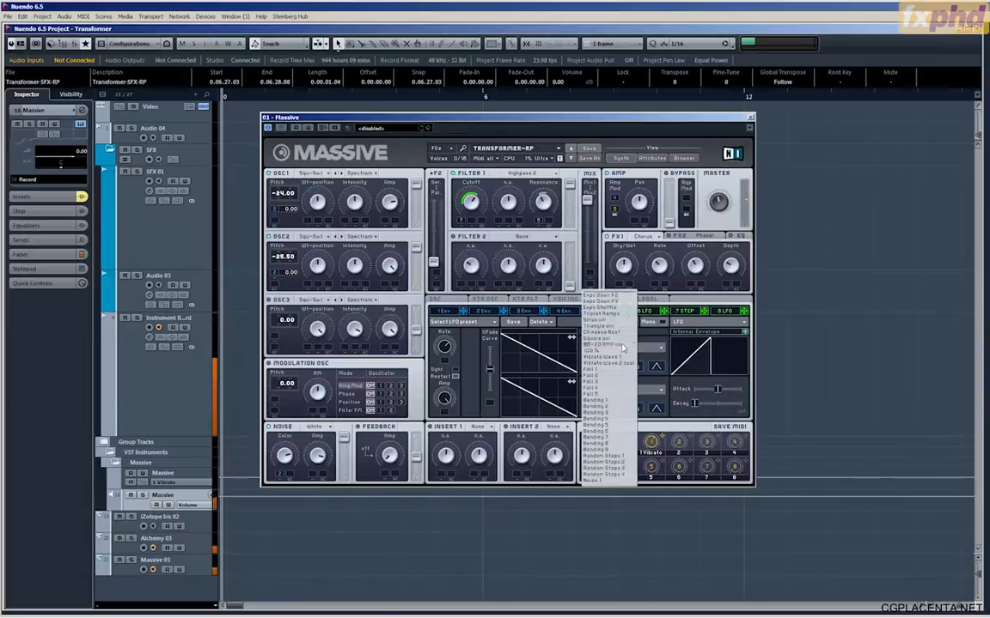
pyautogui.click(602, 401)
pyautogui.click(624, 390)
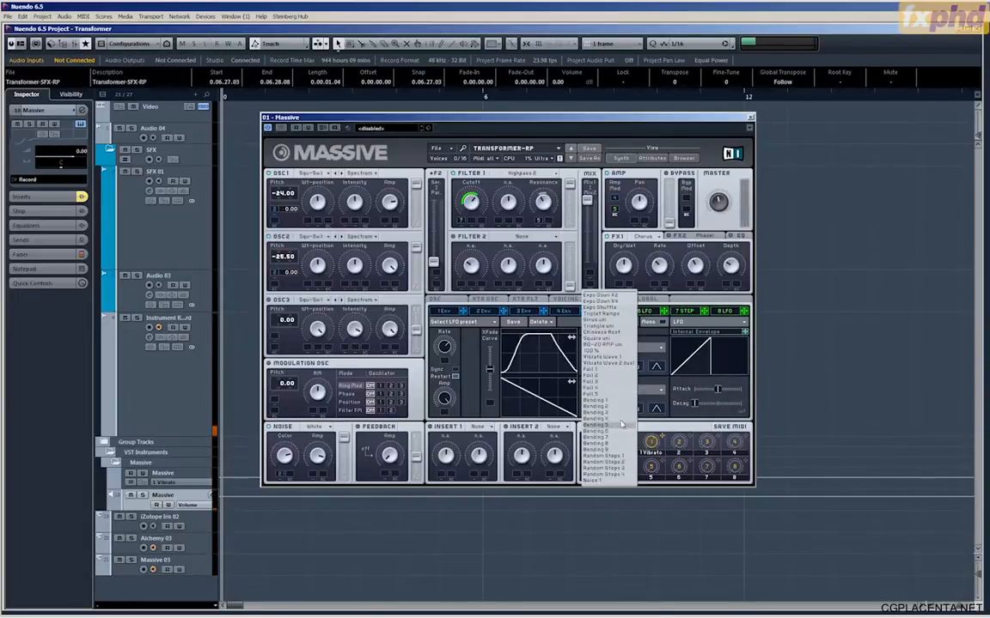
pyautogui.click(605, 429)
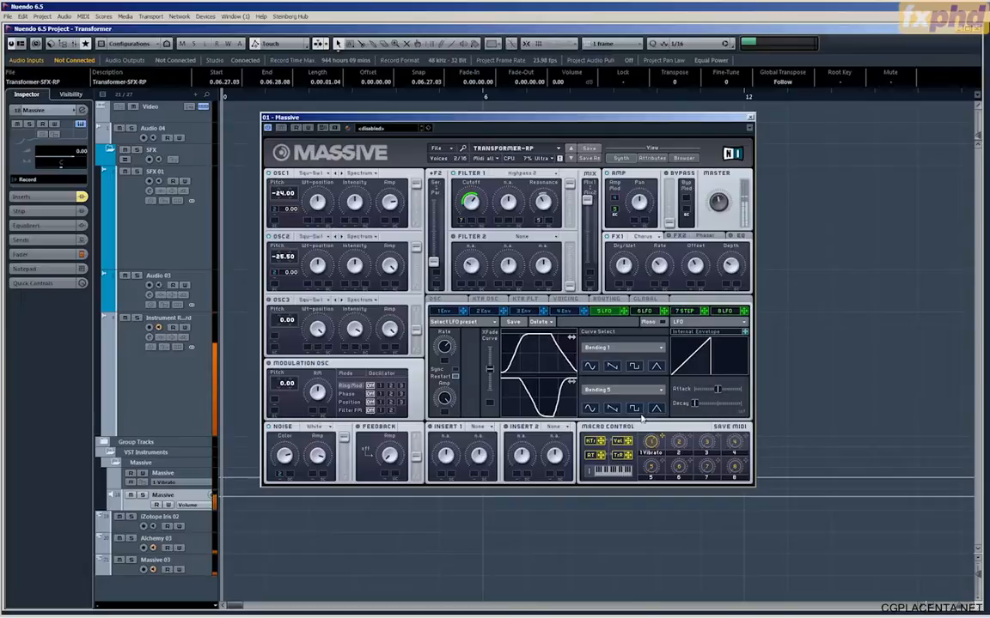
# Step: Set both curves of 5 LFO to the square wave and close the Massive editor
pyautogui.click(633, 367)
pyautogui.click(633, 410)
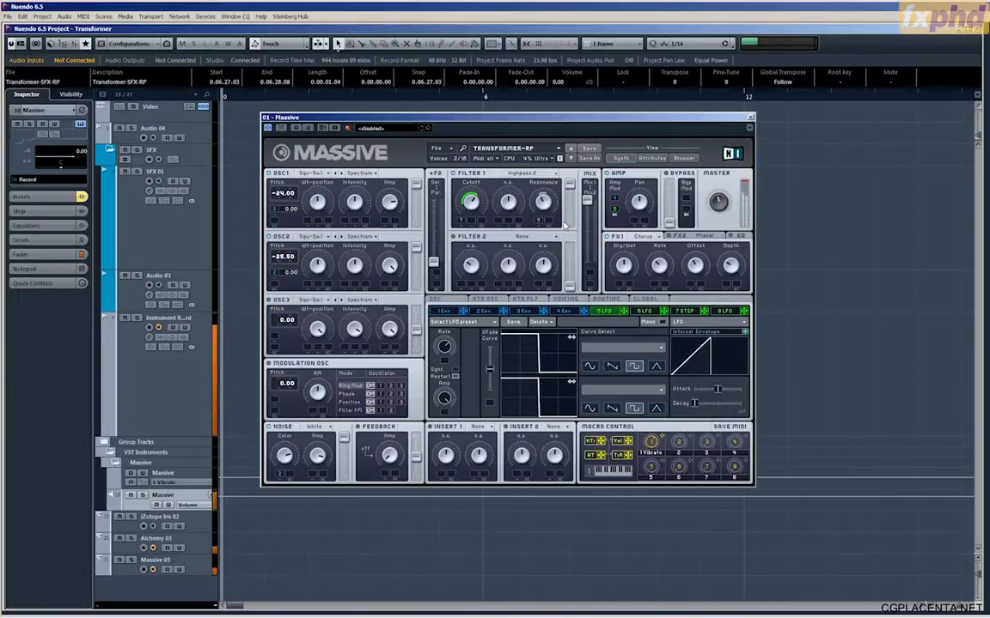
pyautogui.click(749, 117)
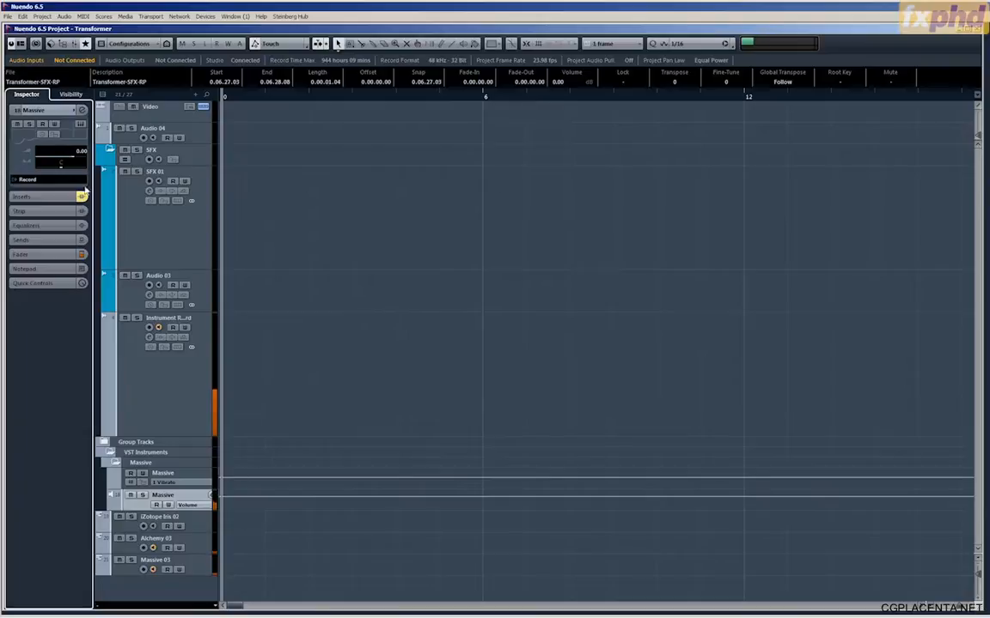
# Step: Re-enable the MATRIX insert on the Massive channel, with EQuilibrium still bypassed, and select its Transformers user preset
pyautogui.click(43, 185)
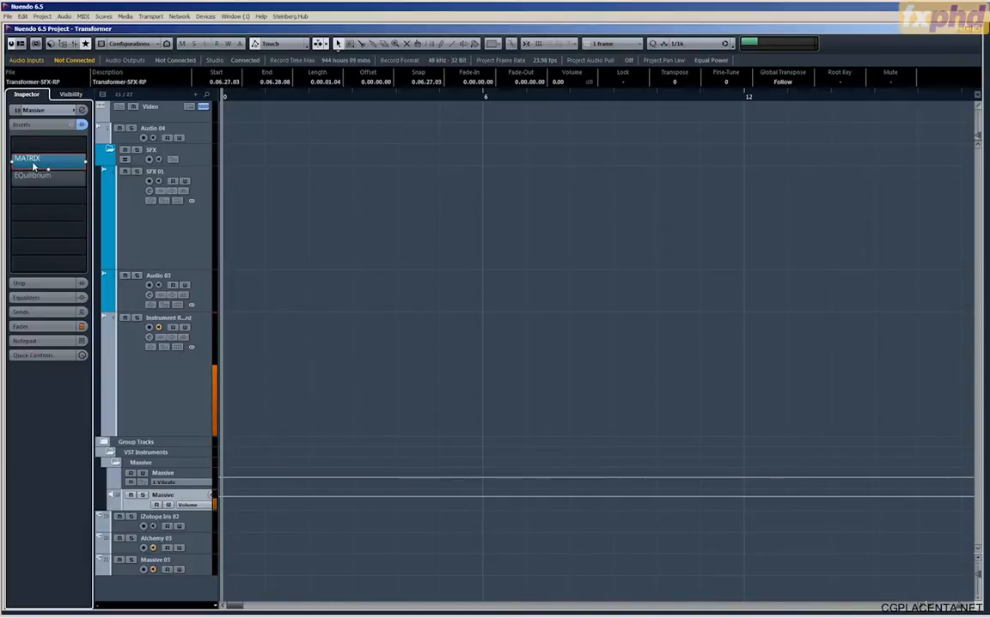
pyautogui.click(39, 160)
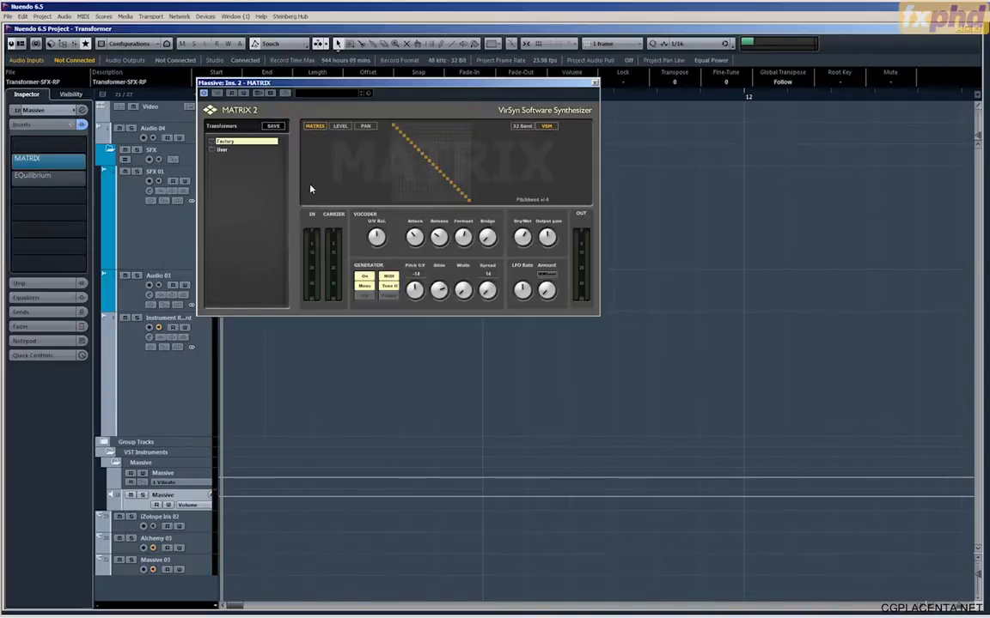
pyautogui.doubleClick(222, 151)
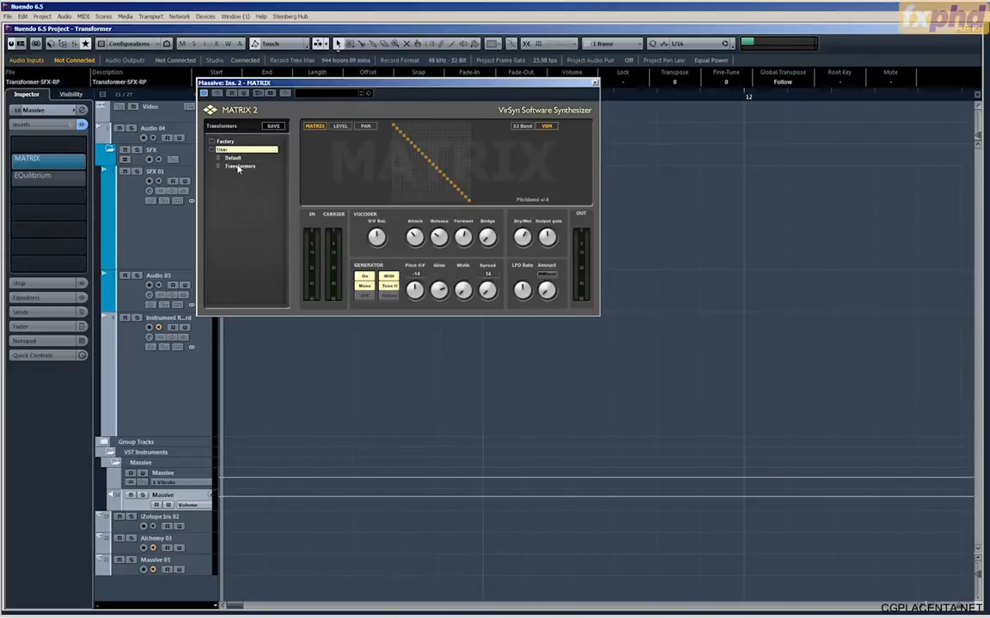
pyautogui.click(238, 165)
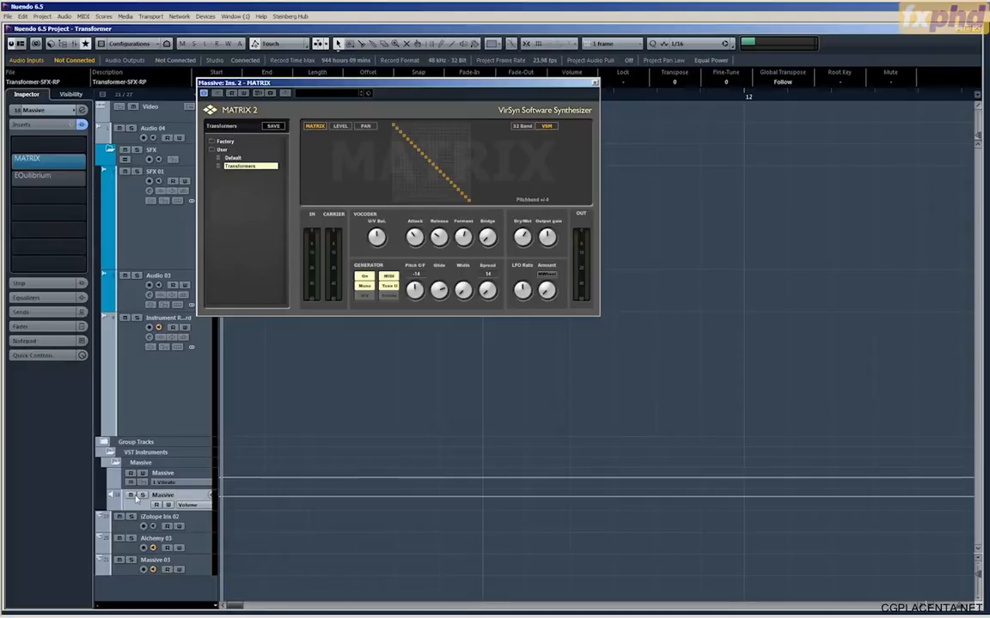
# Step: Bring up the Massive editor beside the MATRIX window to view both while playing, and close it again
pyautogui.click(45, 111)
pyautogui.click(81, 124)
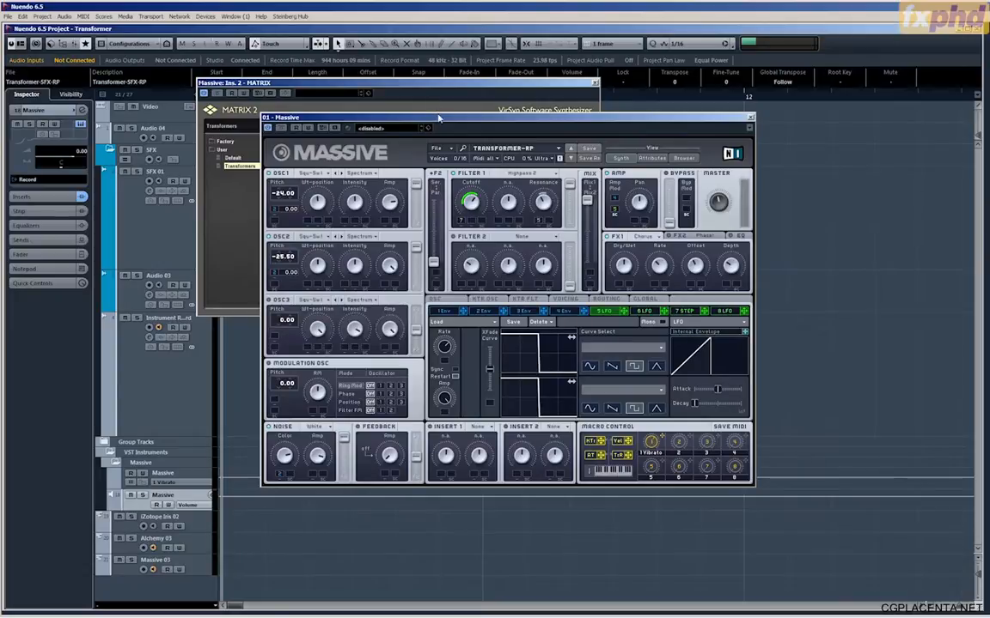
pyautogui.moveTo(439, 118); pyautogui.dragTo(537, 200)
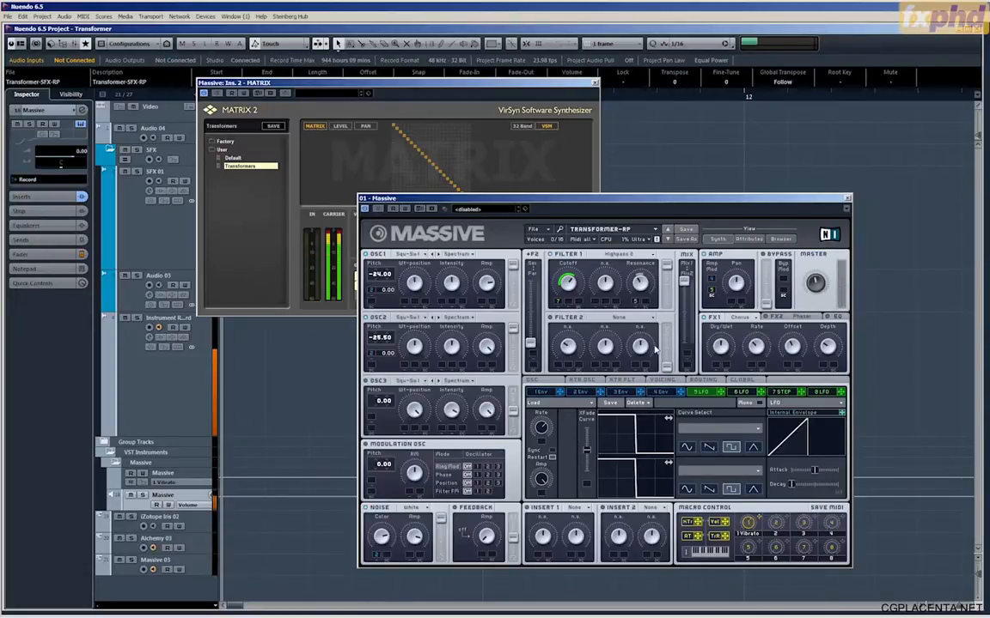
pyautogui.click(846, 199)
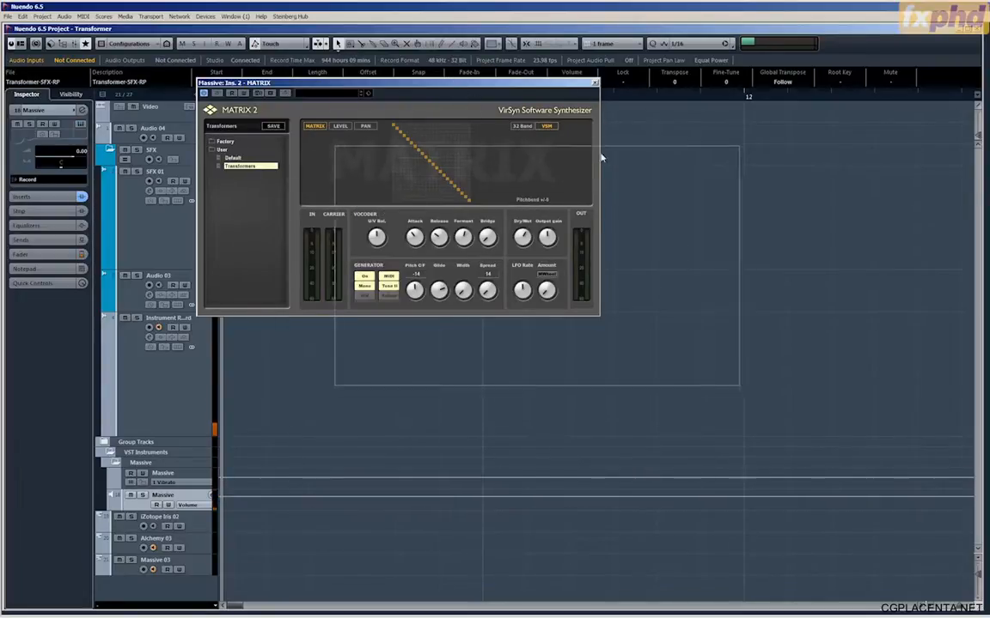
# Step: Compare the fully dry and fully wet sound in MATRIX, and set the Dry/Wet mix to about 58 %
pyautogui.moveTo(601, 157); pyautogui.dragTo(555, 105)
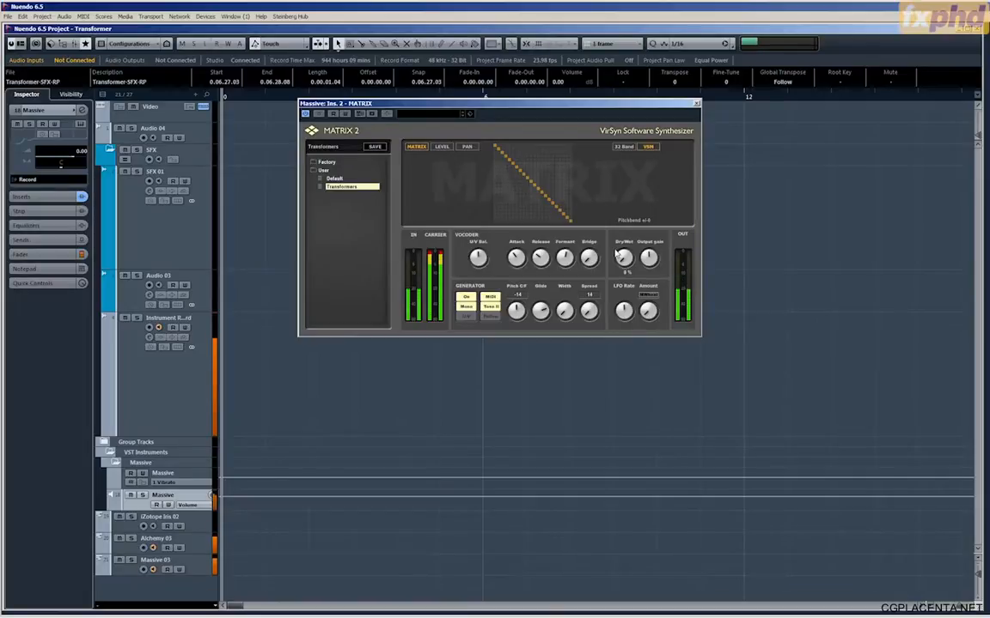
pyautogui.moveTo(618, 254); pyautogui.dragTo(636, 83)
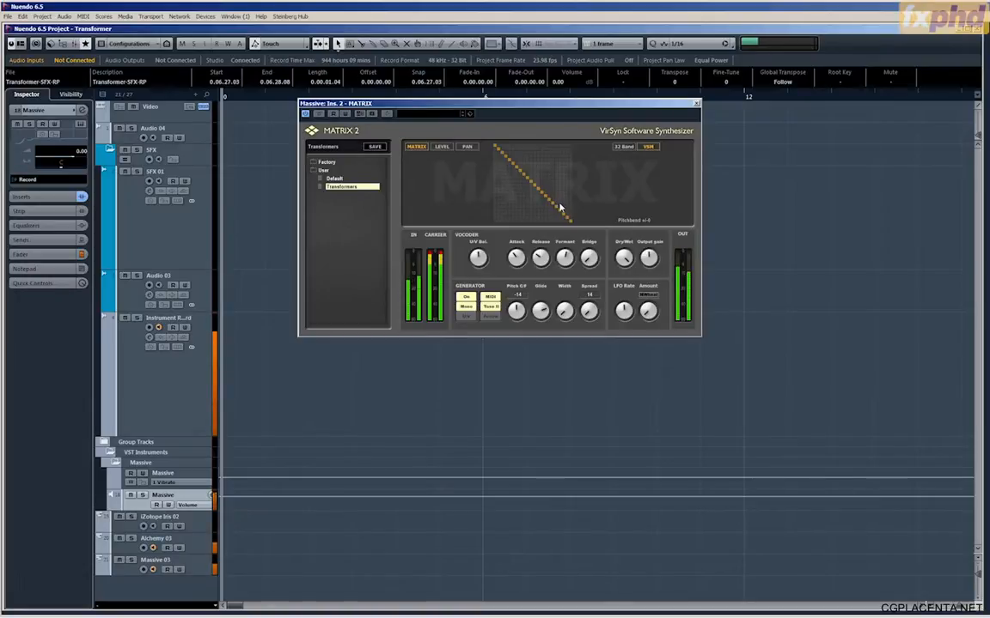
pyautogui.moveTo(619, 250); pyautogui.dragTo(630, 288)
pyautogui.moveTo(641, 276); pyautogui.dragTo(628, 260)
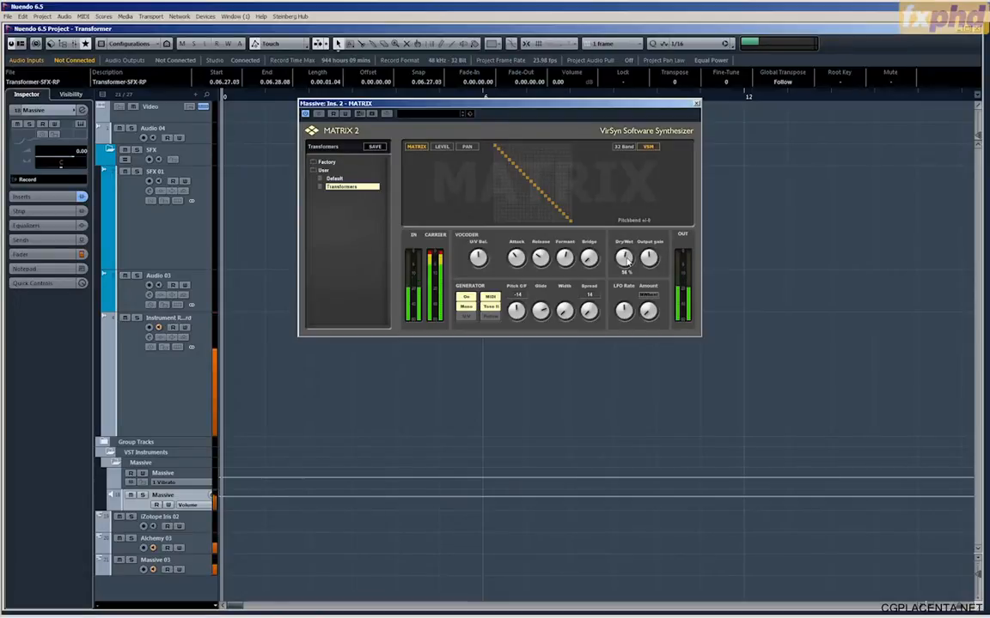
# Step: Try the Noise and Tone I sources for the MATRIX generator, and return it to Tone II
pyautogui.moveTo(539, 279)
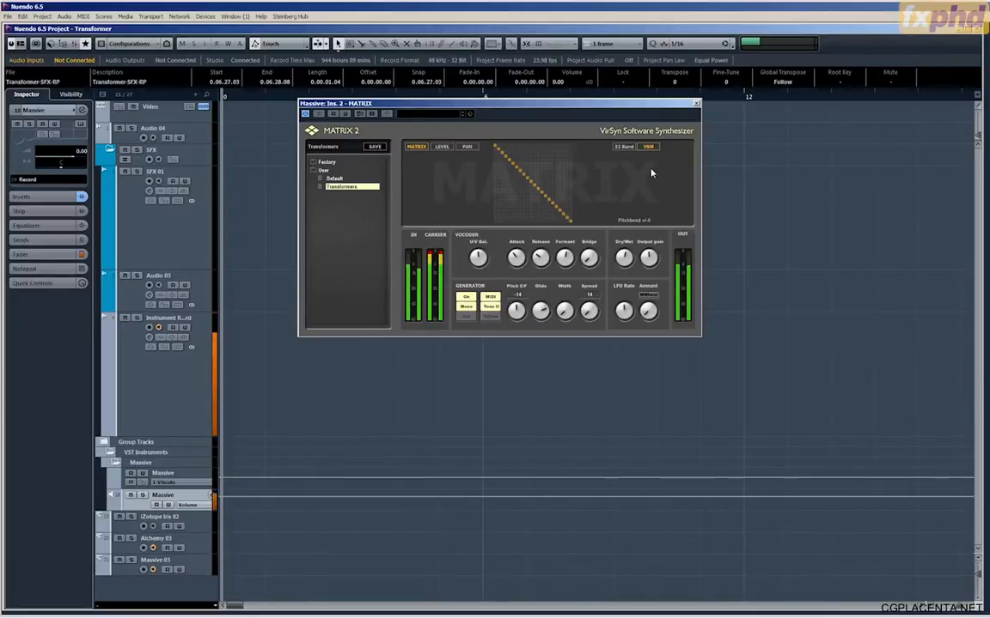
pyautogui.click(489, 307)
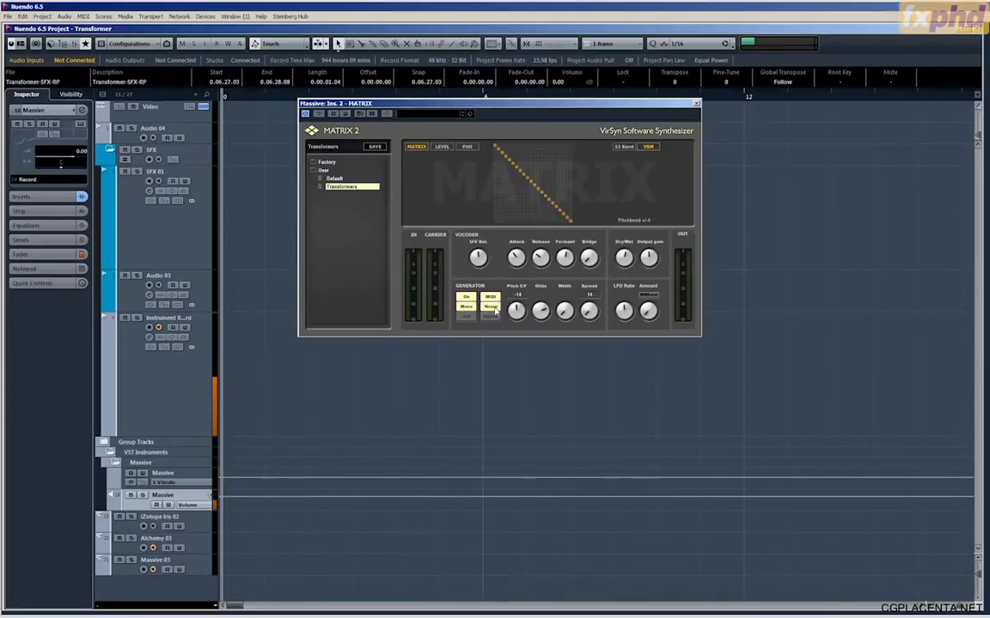
pyautogui.click(493, 308)
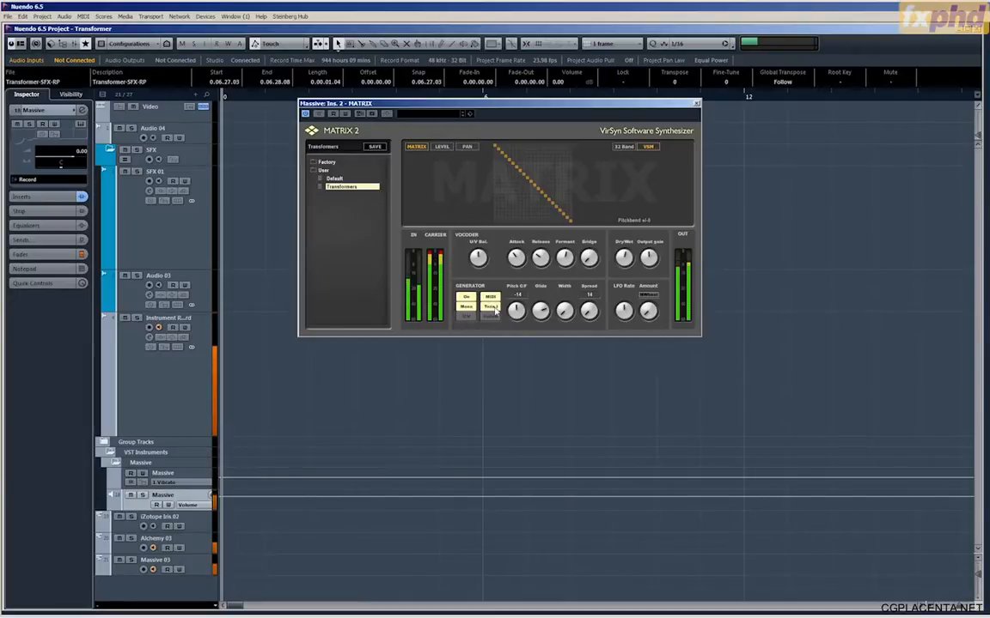
pyautogui.click(491, 308)
# Step: Close the MATRIX window, reveal the Massive channel's inserts, and bring up the MATRIX and EQuilibrium editors from them
pyautogui.moveTo(590, 263)
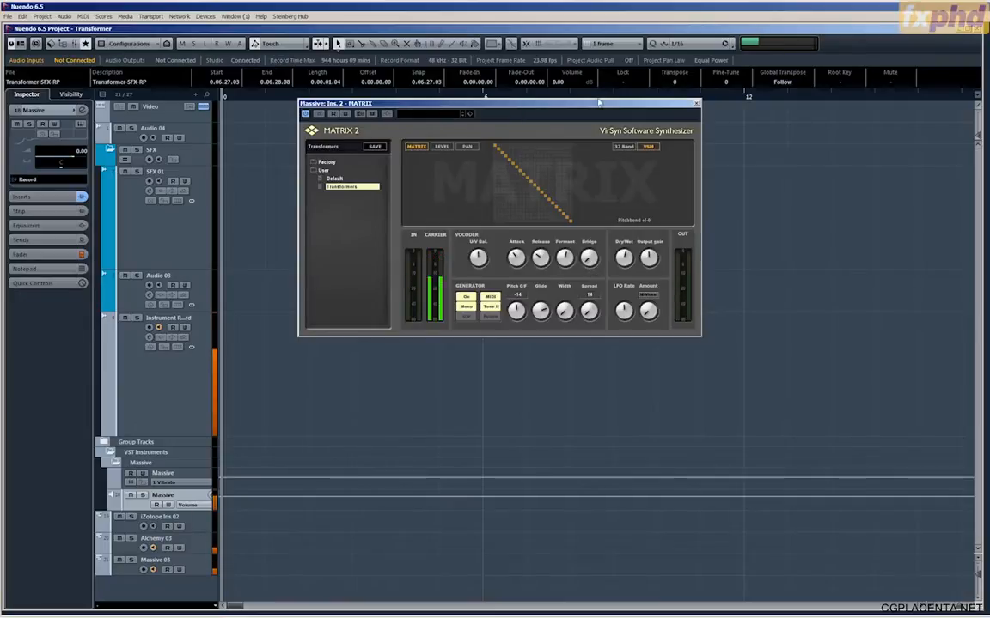
pyautogui.click(697, 104)
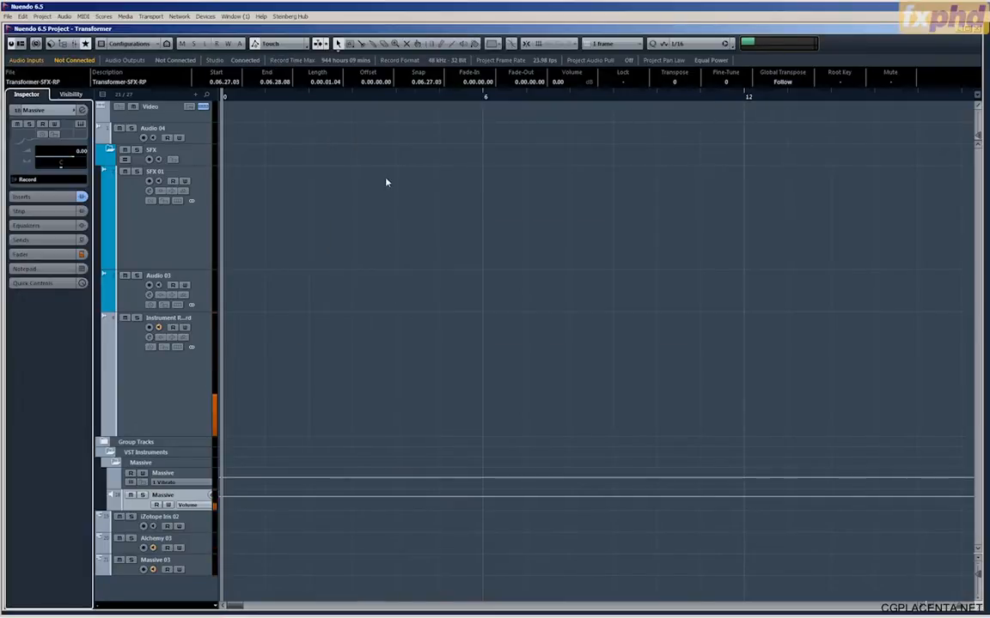
pyautogui.click(30, 197)
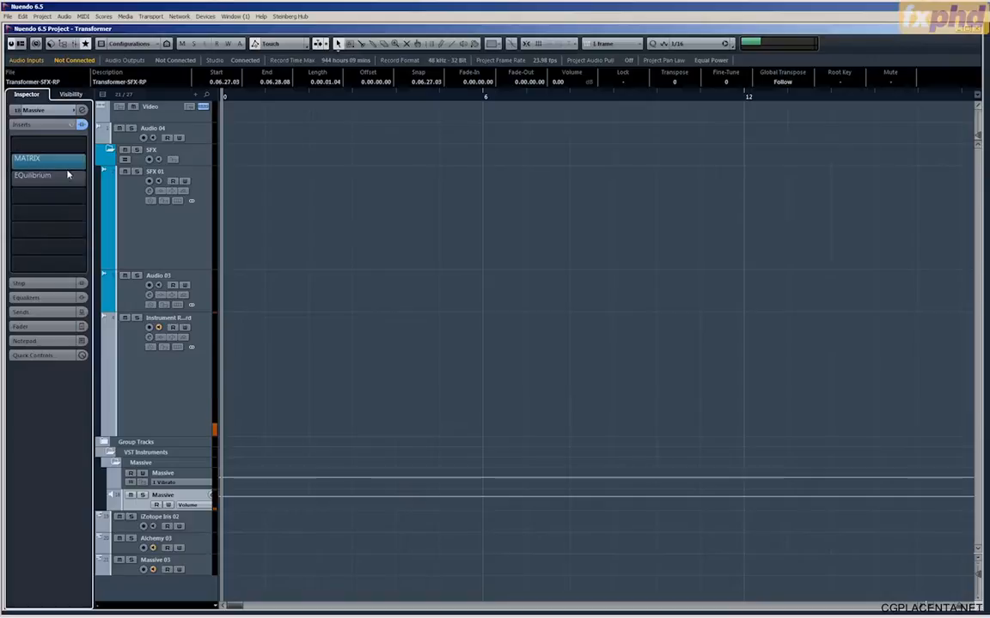
pyautogui.moveTo(69, 175); pyautogui.dragTo(64, 164)
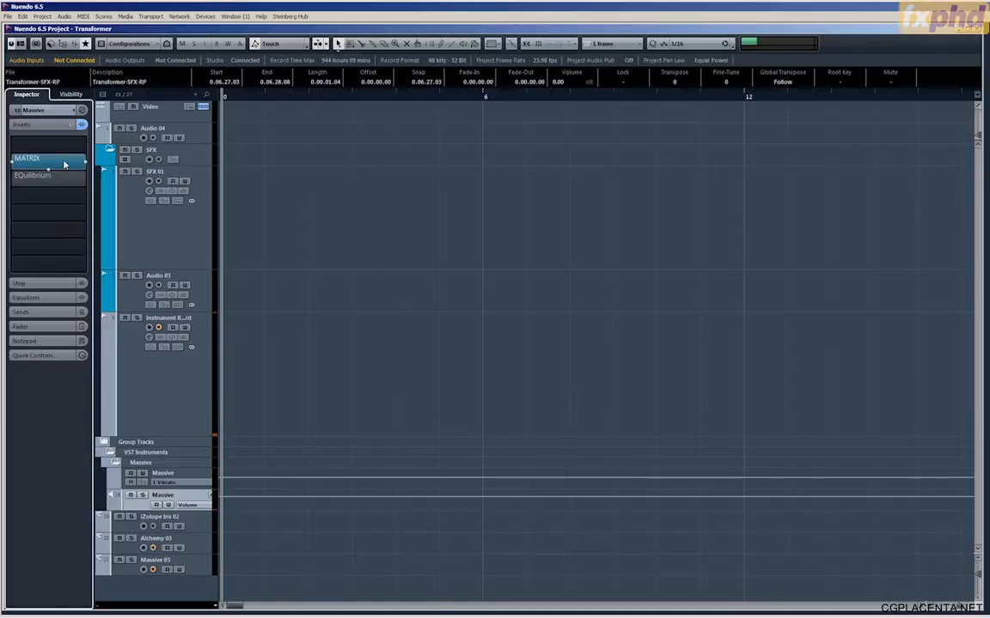
pyautogui.moveTo(64, 165)
pyautogui.mouseDown()
pyautogui.moveTo(52, 148)
pyautogui.moveTo(67, 163)
pyautogui.mouseUp()
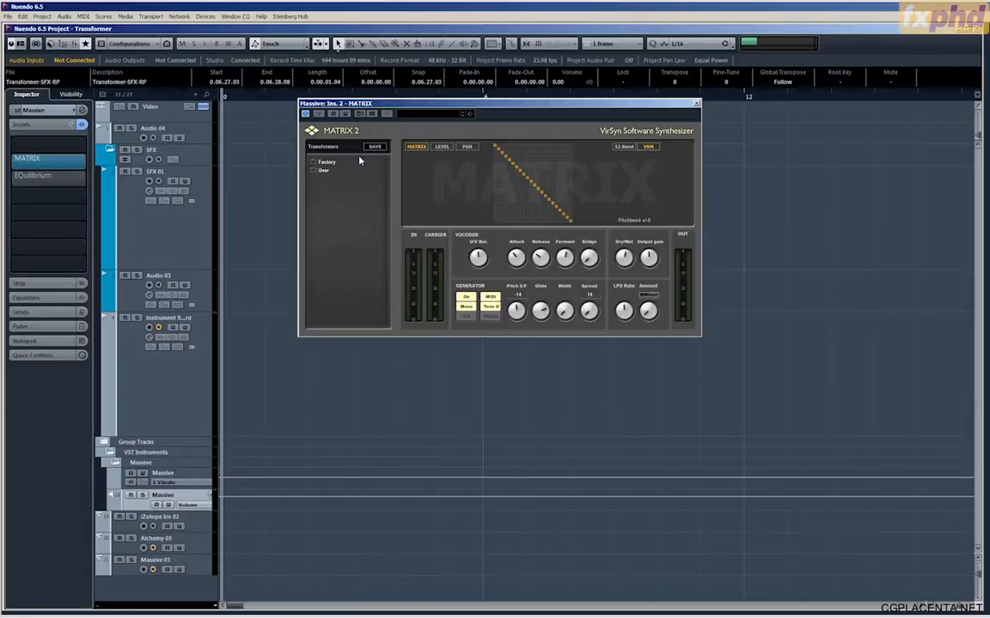
pyautogui.click(60, 181)
pyautogui.click(60, 181)
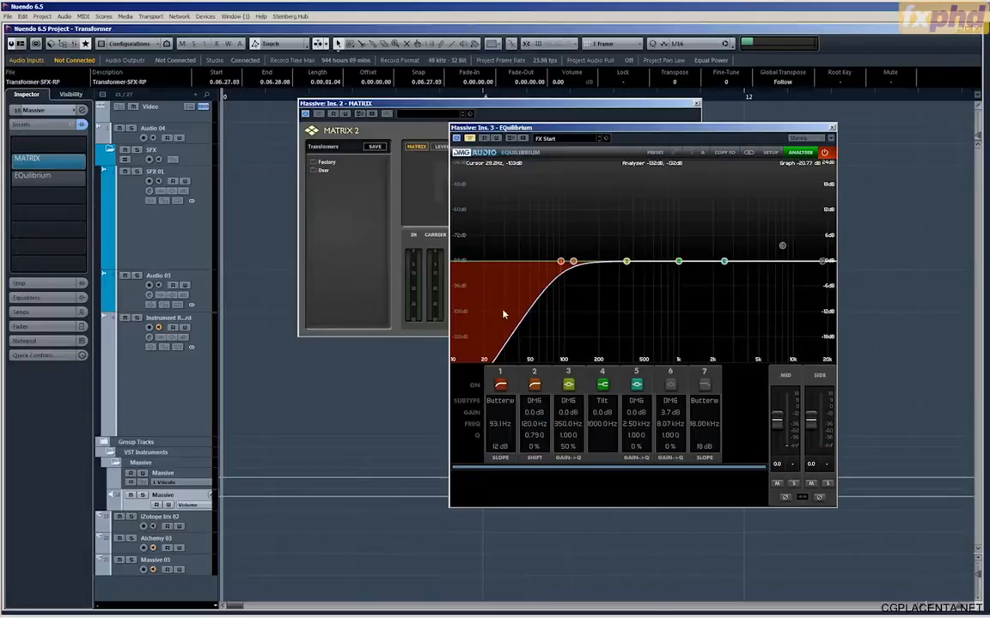
# Step: Play the sound while switching EQuilibrium's band 1 Butterworth low-cut filter off and back on to compare its effect
pyautogui.press('space')
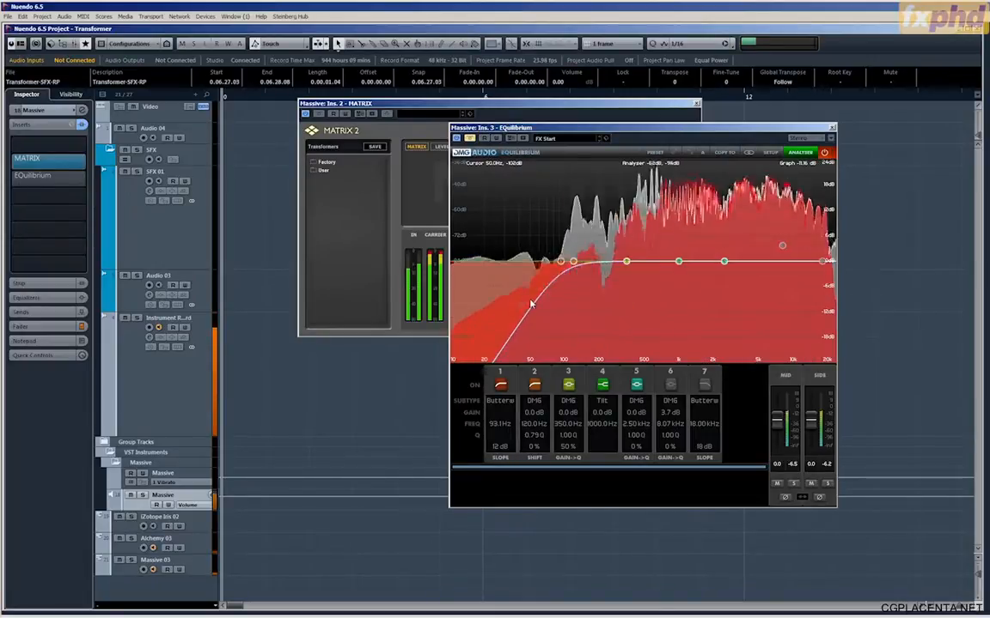
pyautogui.click(507, 384)
pyautogui.click(508, 384)
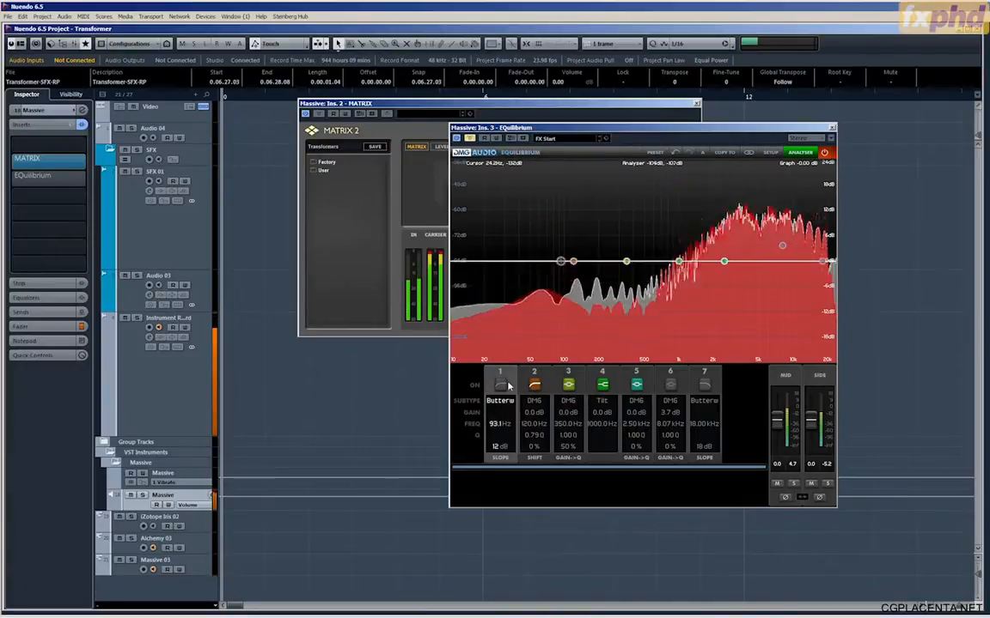
pyautogui.press('space')
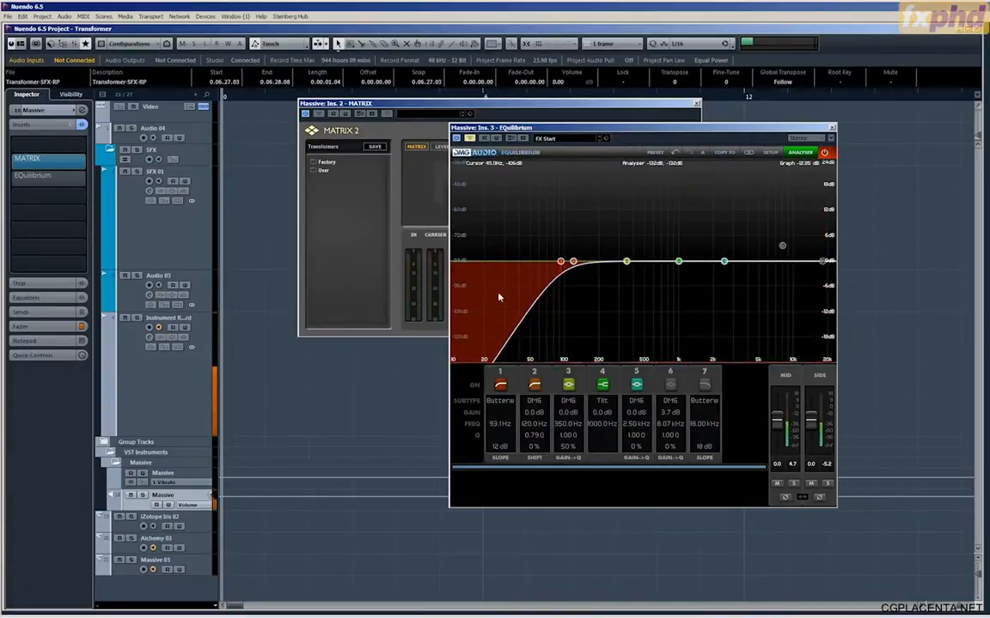
# Step: Play the sound with the EQuilibrium insert enabled, and close the EQuilibrium and MATRIX editors
pyautogui.press('space')
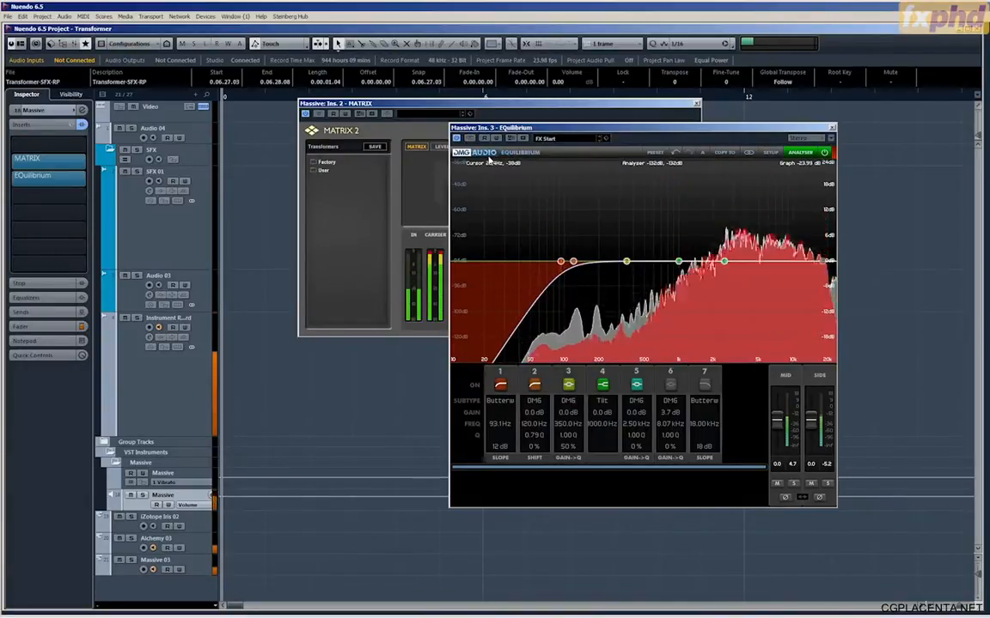
pyautogui.click(831, 128)
pyautogui.click(696, 104)
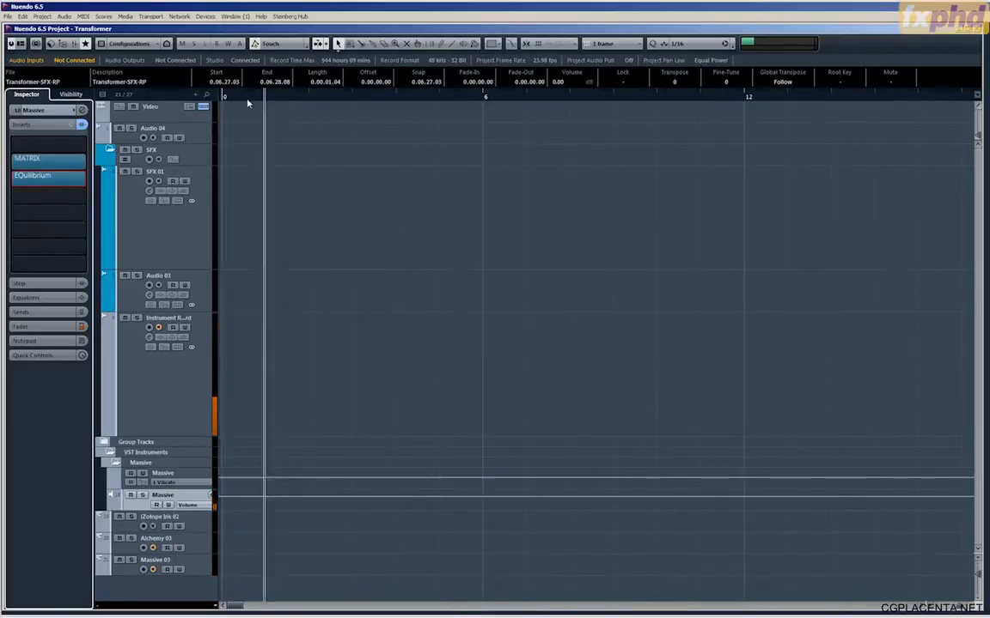
# Step: Arm the Instrument Record track and record a take of the processed Massive sound, about 2 seconds 16 frames long
pyautogui.click(149, 327)
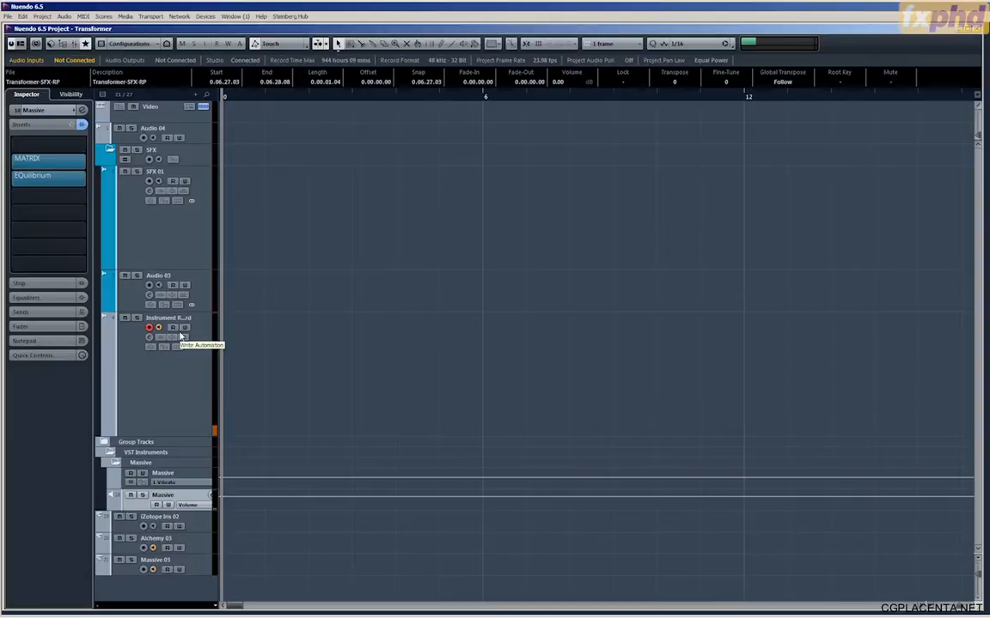
pyautogui.press('KP_Multiply')
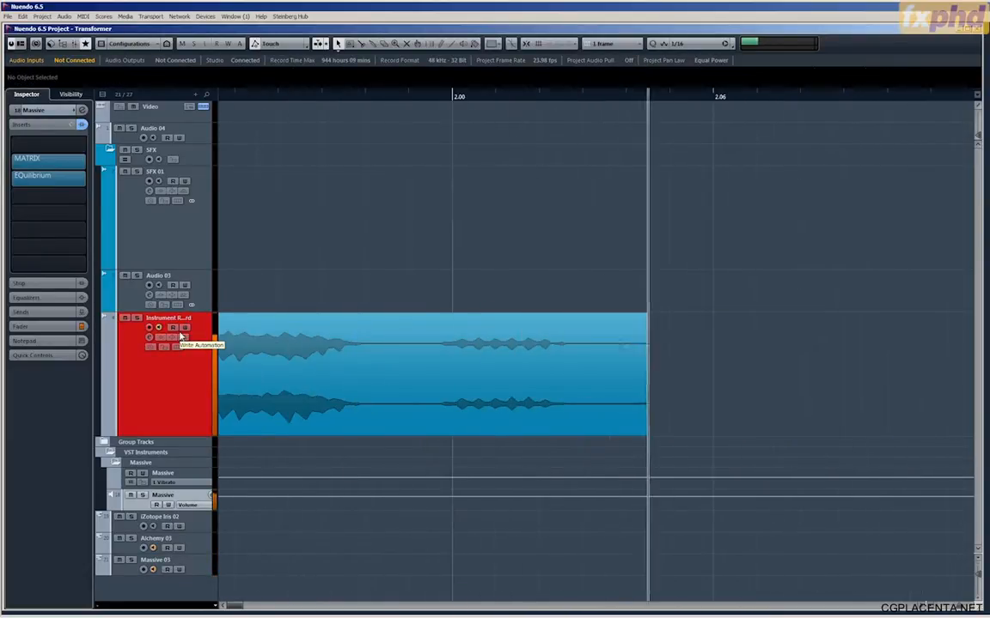
pyautogui.press('space')
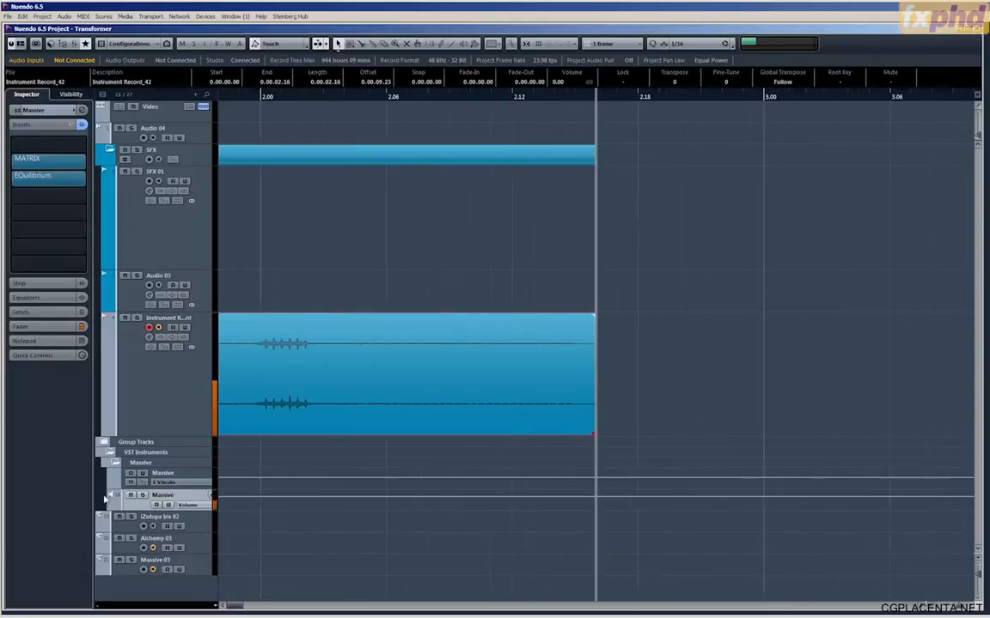
# Step: Trim both ends of the recorded take to 0.00.00.16–0.00.01.22, place it on the SFX 01 track, and play it
pyautogui.keyDown('alt'); pyautogui.click(497, 356); pyautogui.keyUp('alt')
pyautogui.press('Delete')
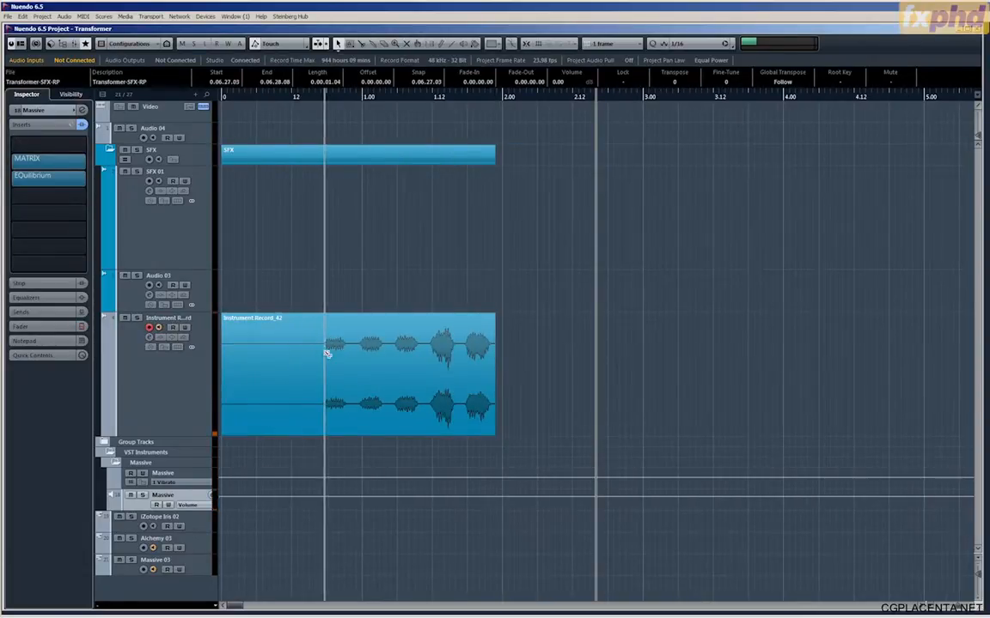
pyautogui.keyDown('alt'); pyautogui.click(318, 357); pyautogui.keyUp('alt')
pyautogui.moveTo(285, 364); pyautogui.dragTo(300, 366)
pyautogui.press('Delete')
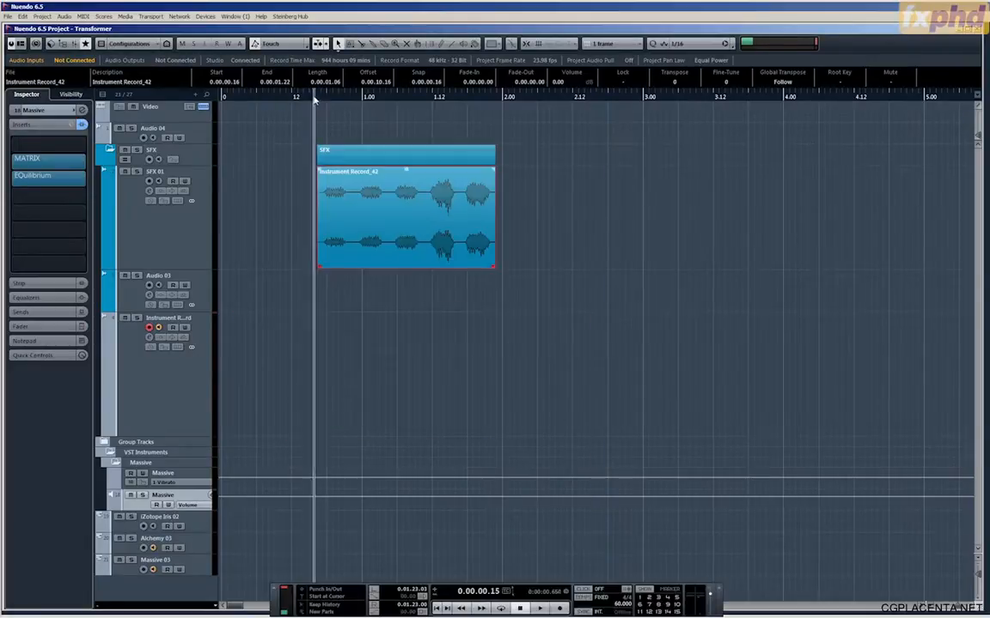
pyautogui.press('space')
pyautogui.press('space')
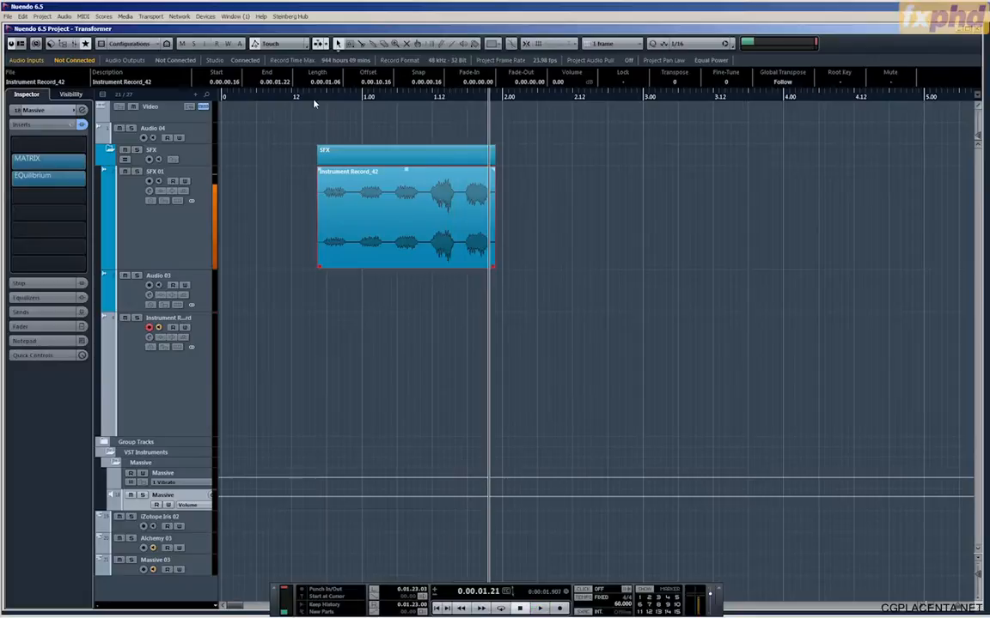
# Step: Reverse the trimmed clip on the SFX 01 track and audition it from just before its start
pyautogui.hotkey('ctrl', 'z')
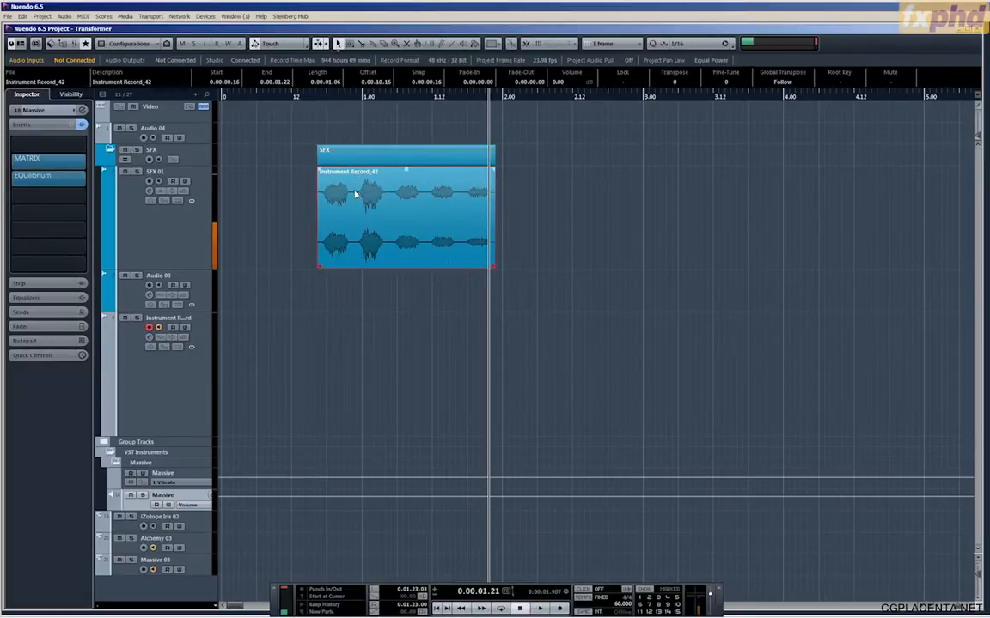
pyautogui.click(319, 98)
pyautogui.press('space')
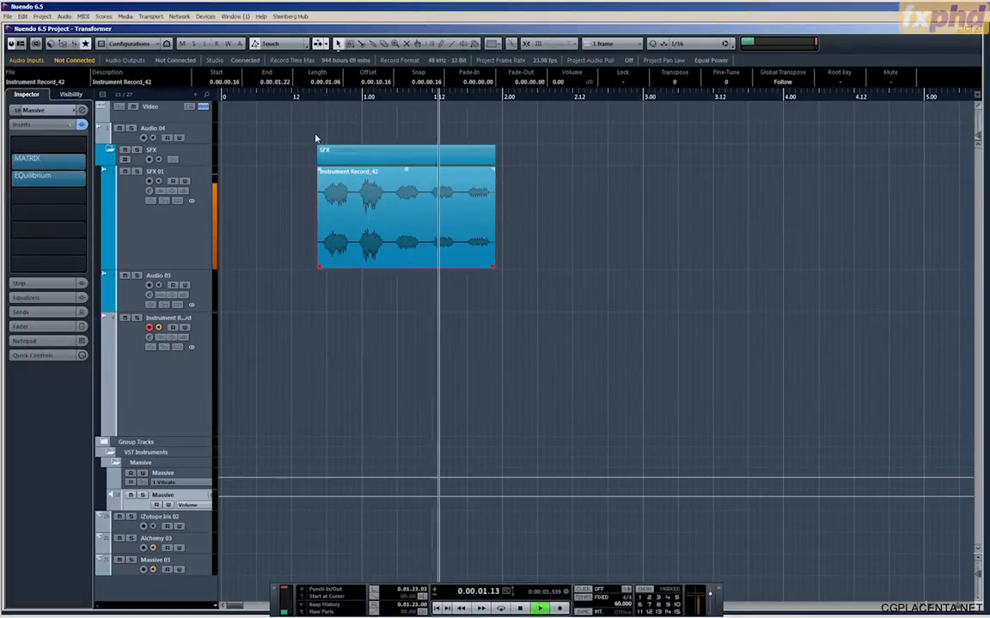
pyautogui.press('space')
pyautogui.click(255, 97)
pyautogui.press('space')
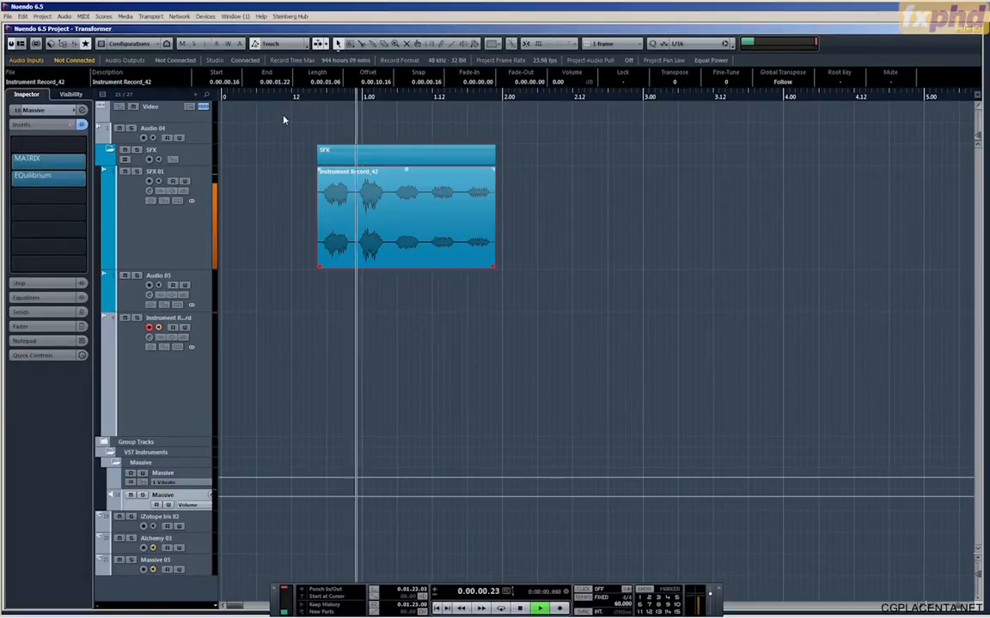
pyautogui.press('space')
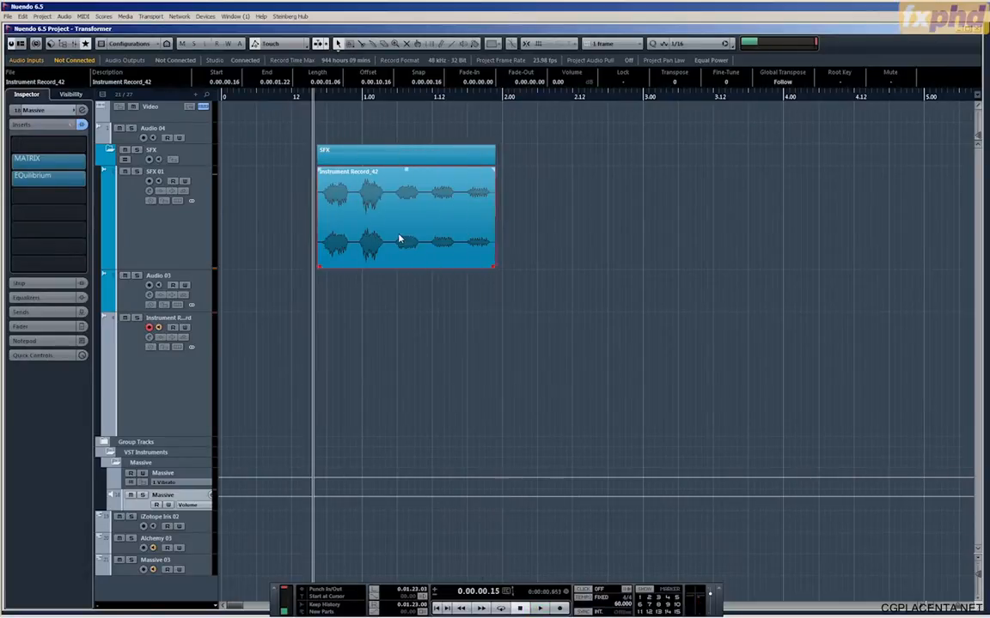
# Step: Duplicate the reversed clip to start at 0.00.02.04, reverse the copy back to its forward direction, and play both clips
pyautogui.hotkey('ctrl', 'd')
pyautogui.moveTo(513, 190); pyautogui.dragTo(546, 194)
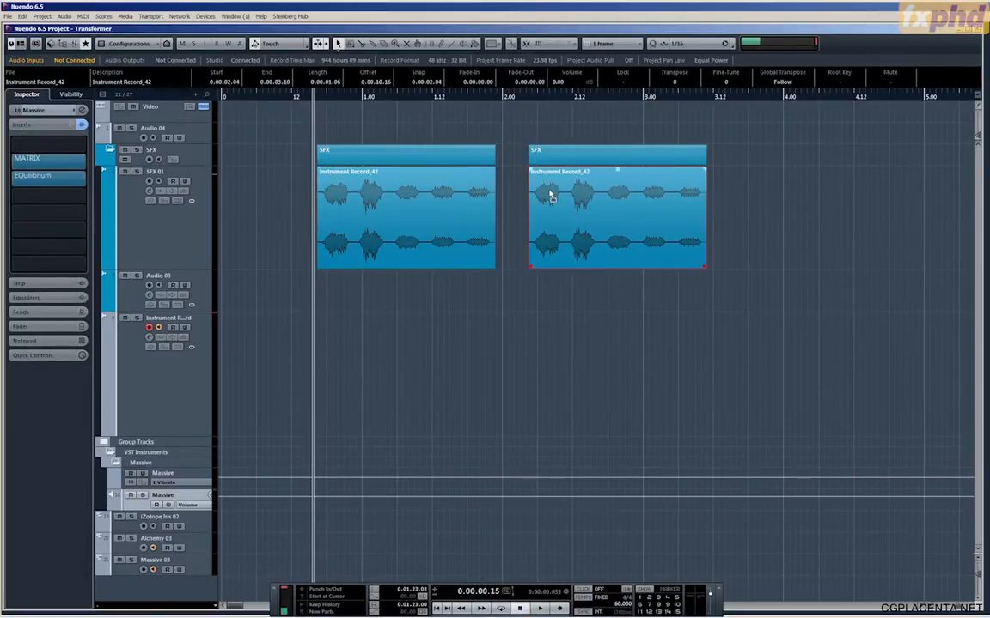
pyautogui.press('space')
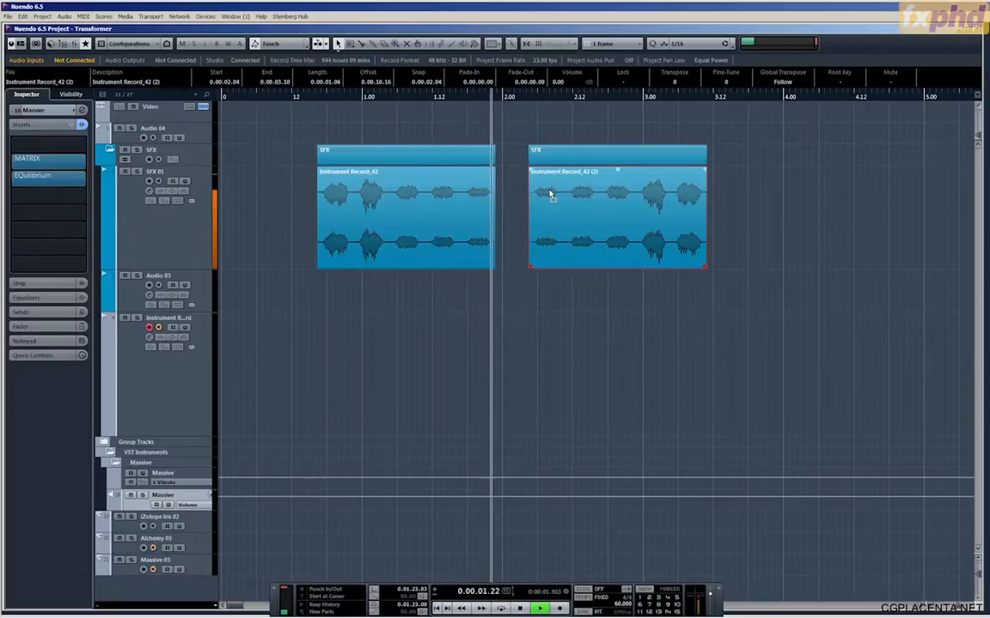
pyautogui.press('space')
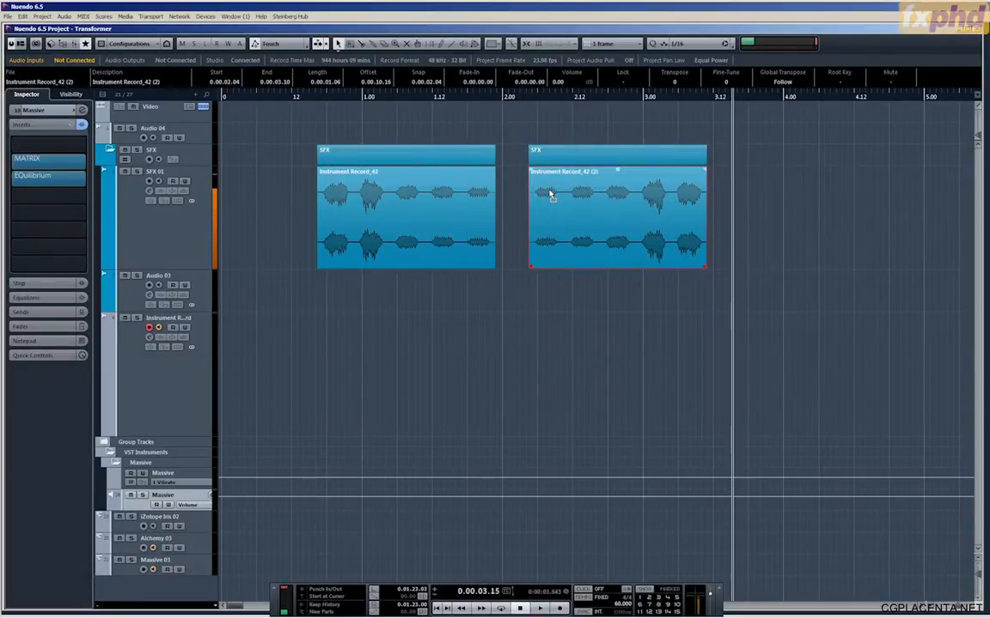
# Step: Bounce the second clip on the SFX 01 track to a new audio file and replace the event with it
pyautogui.press('g')
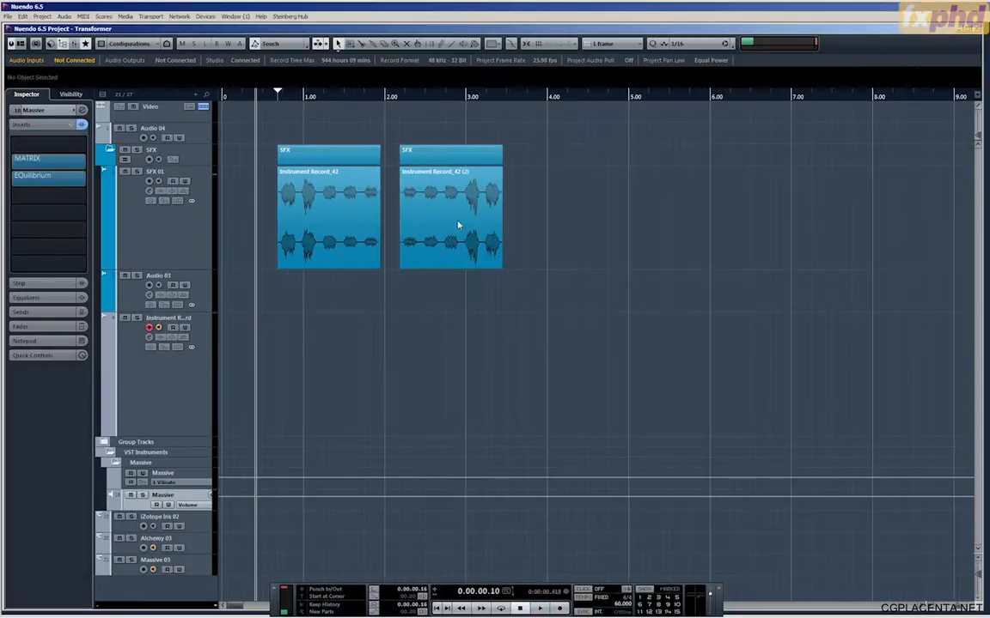
pyautogui.click(458, 226)
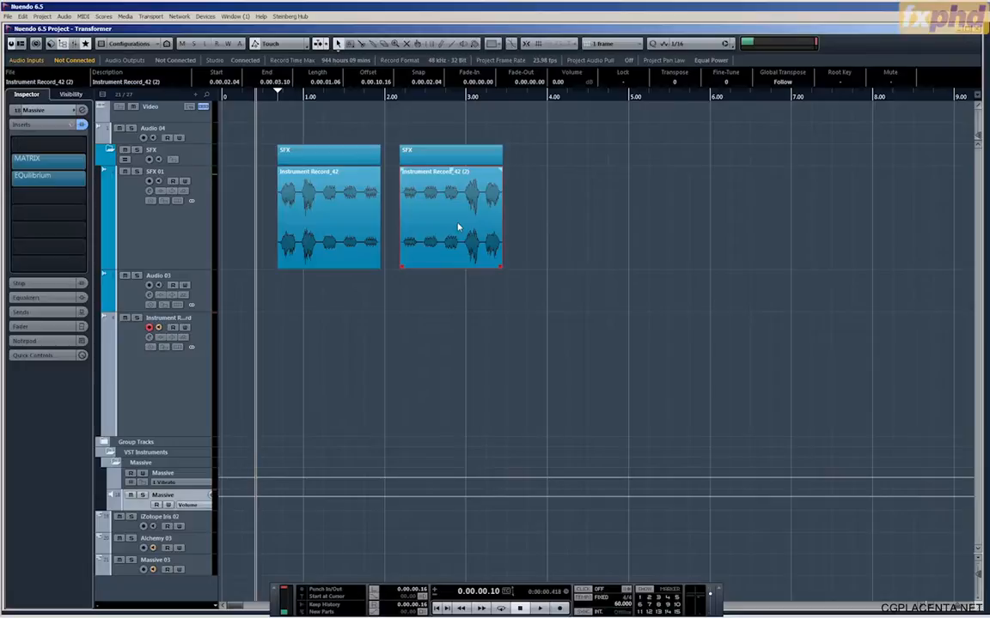
pyautogui.hotkey('ctrl', 'b')
pyautogui.press('Return')
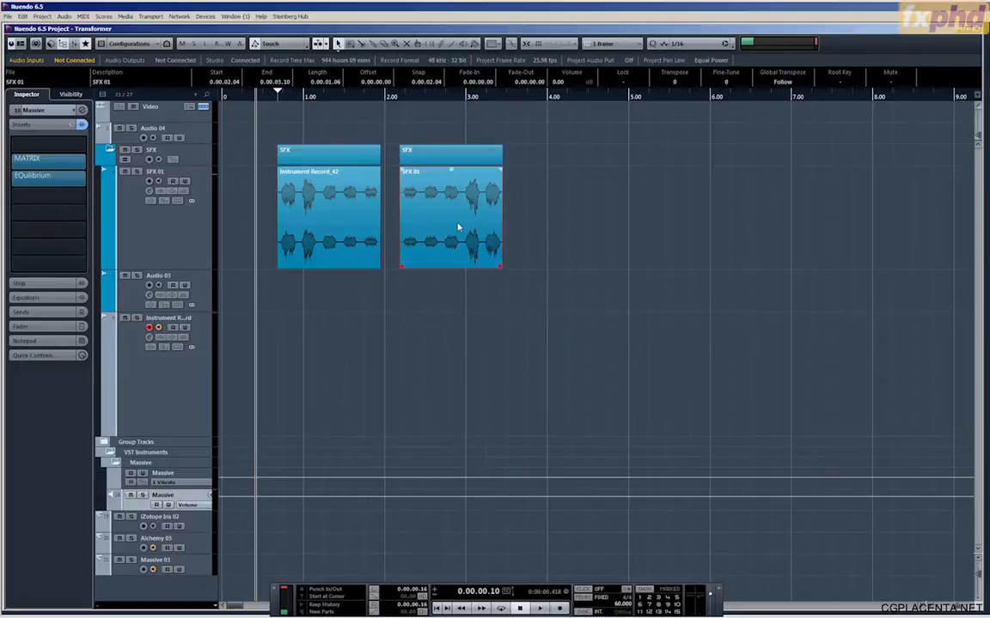
# Step: Rename the bounced SFX 01 clip in the Pool to Transformer-SFX-RP and close the Pool
pyautogui.hotkey('ctrl', 'p')
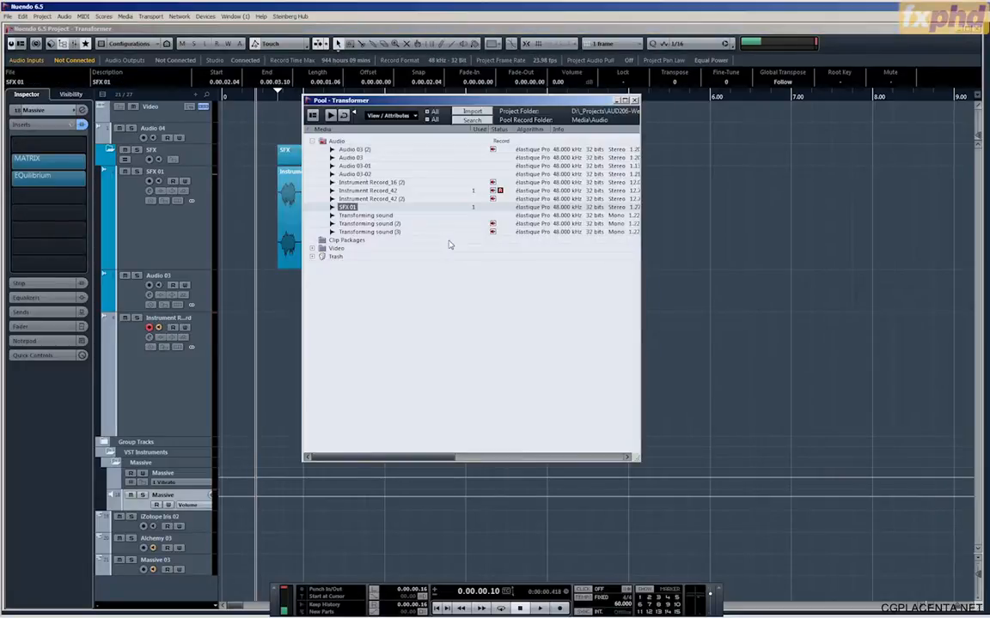
pyautogui.doubleClick(352, 208)
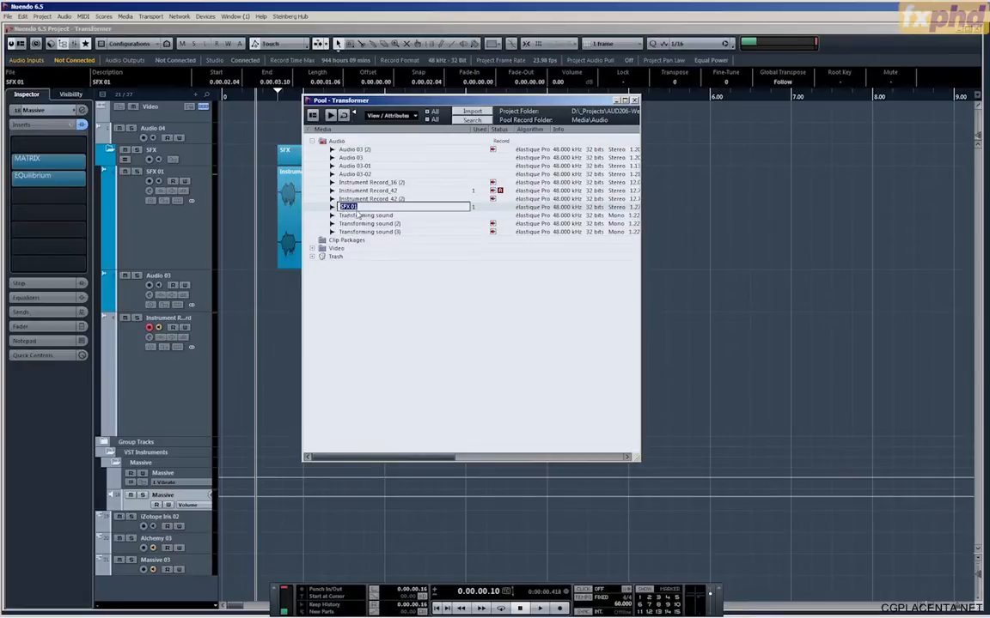
pyautogui.write('Transformer-SFX-RP')
pyautogui.press('Return')
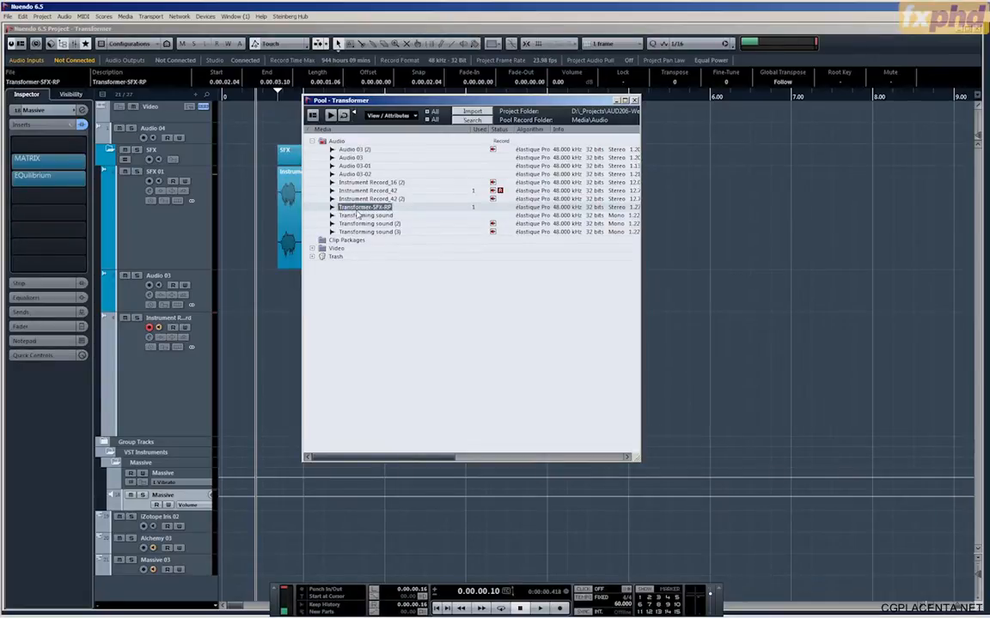
pyautogui.click(634, 101)
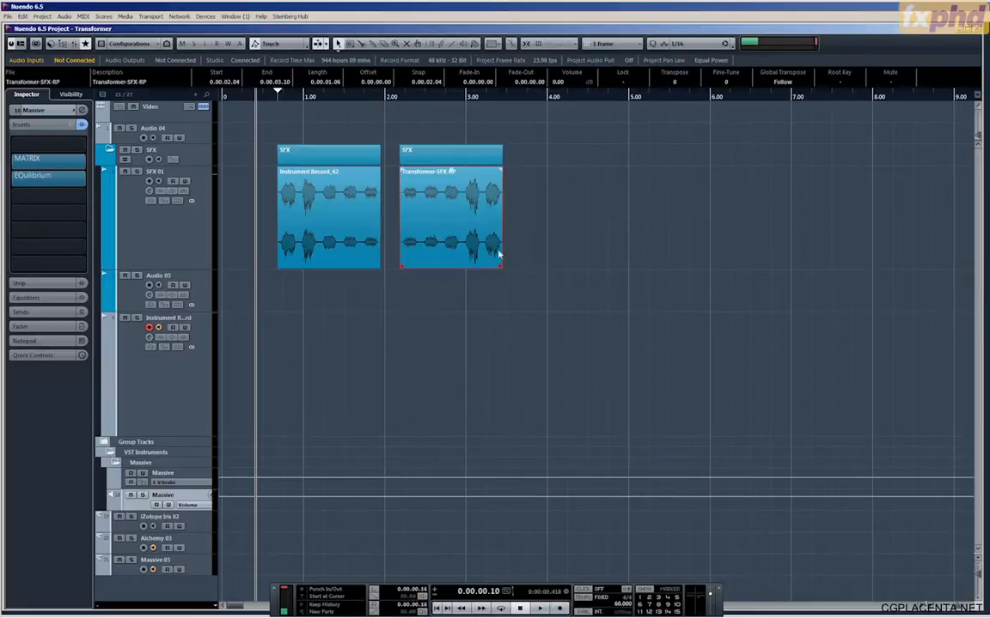
# Step: Play back the Transformer-SFX-RP clip from its start and stop playback
pyautogui.click(430, 135)
pyautogui.click(402, 99)
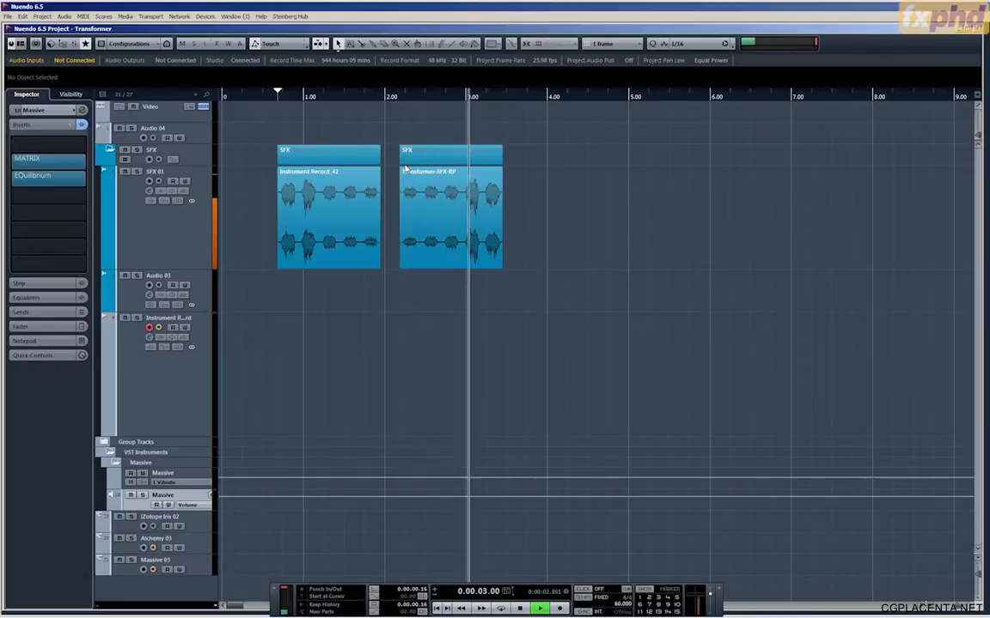
pyautogui.press('space')
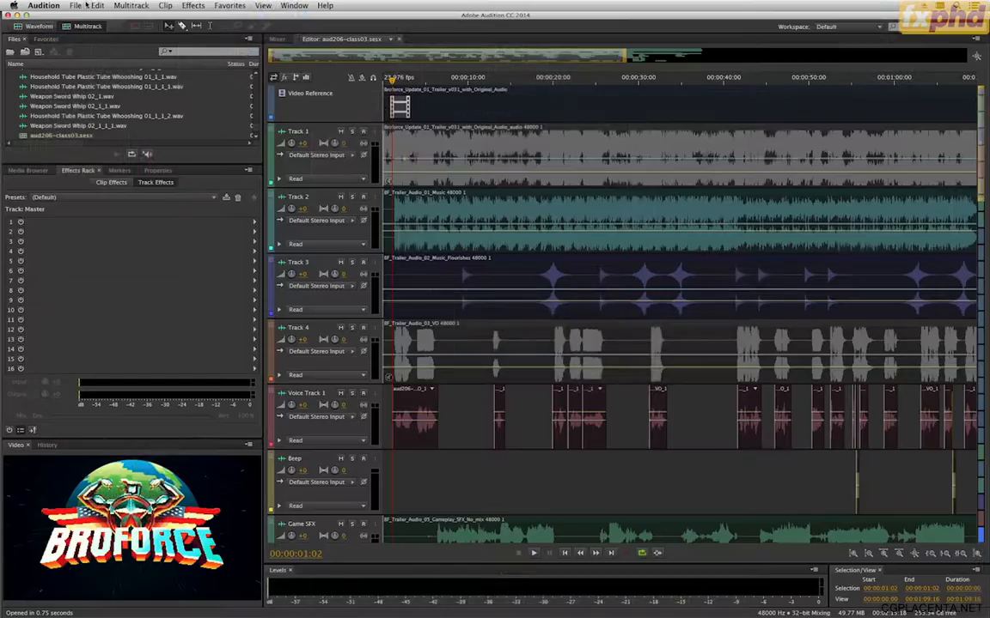
# Step: Start saving a copy of the multitrack session under the name aud206-class05-MIX.sesx
pyautogui.click(75, 5)
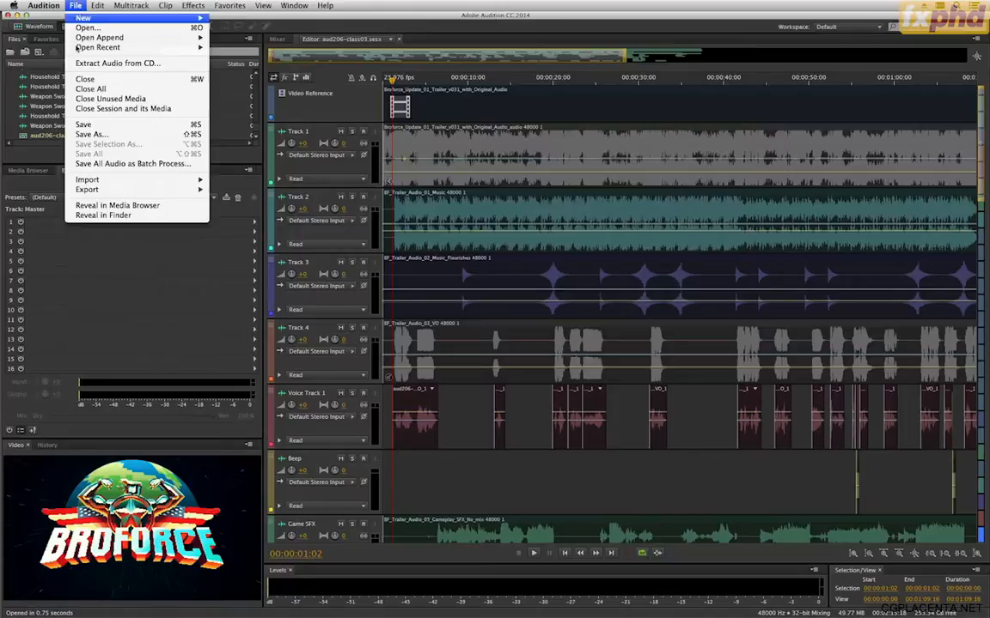
pyautogui.click(90, 134)
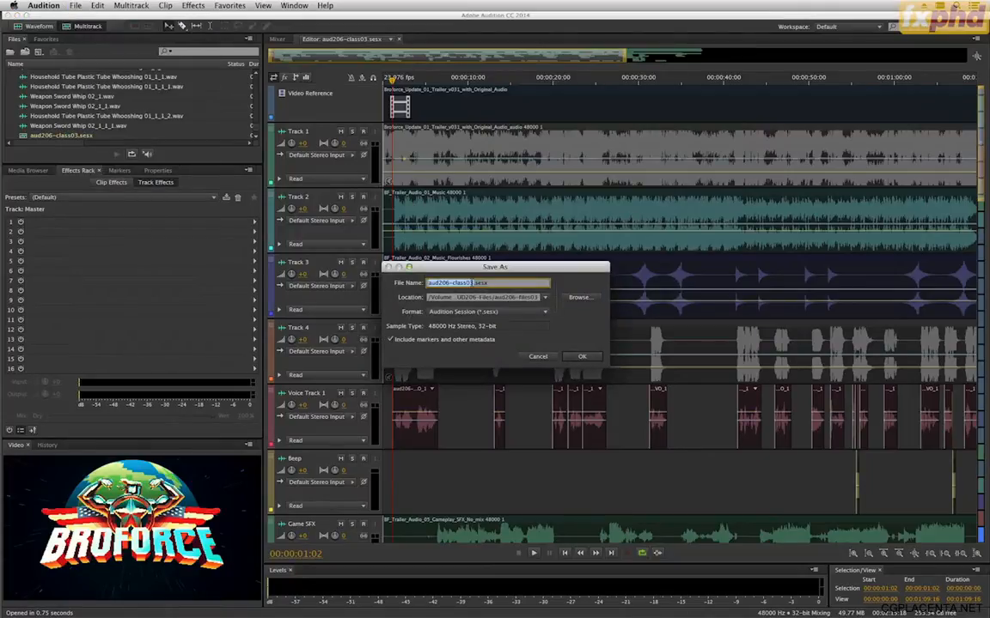
pyautogui.click(472, 283)
# Step: Set the session copy's save location to the aud206-files05 folder inside AUD206-Files and save it
pyautogui.click(545, 297)
pyautogui.click(574, 298)
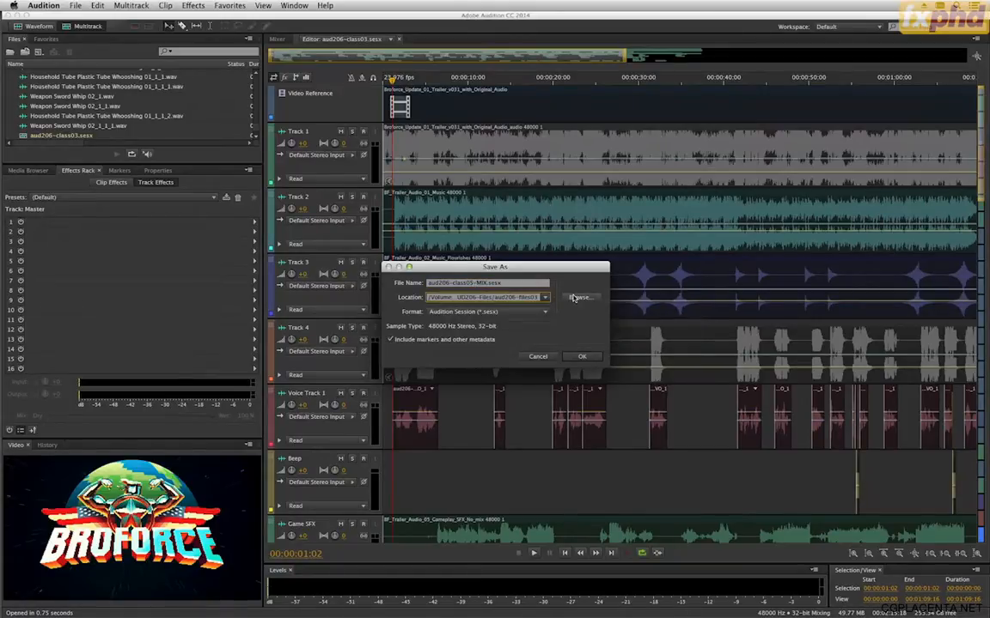
pyautogui.click(574, 299)
pyautogui.click(579, 360)
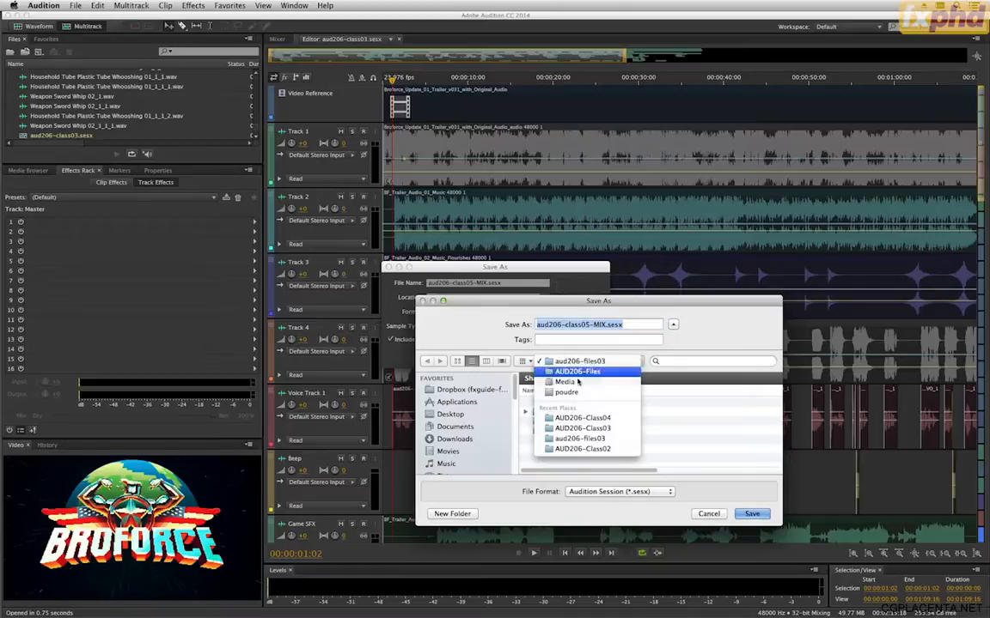
pyautogui.click(584, 373)
pyautogui.scroll(-3, 580, 439)
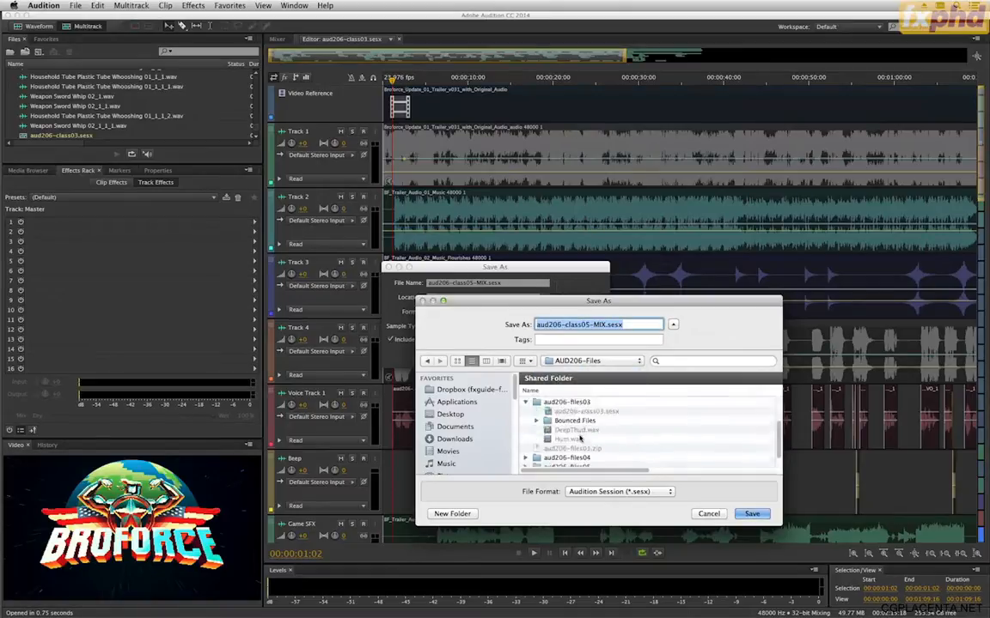
pyautogui.click(582, 453)
pyautogui.doubleClick(582, 452)
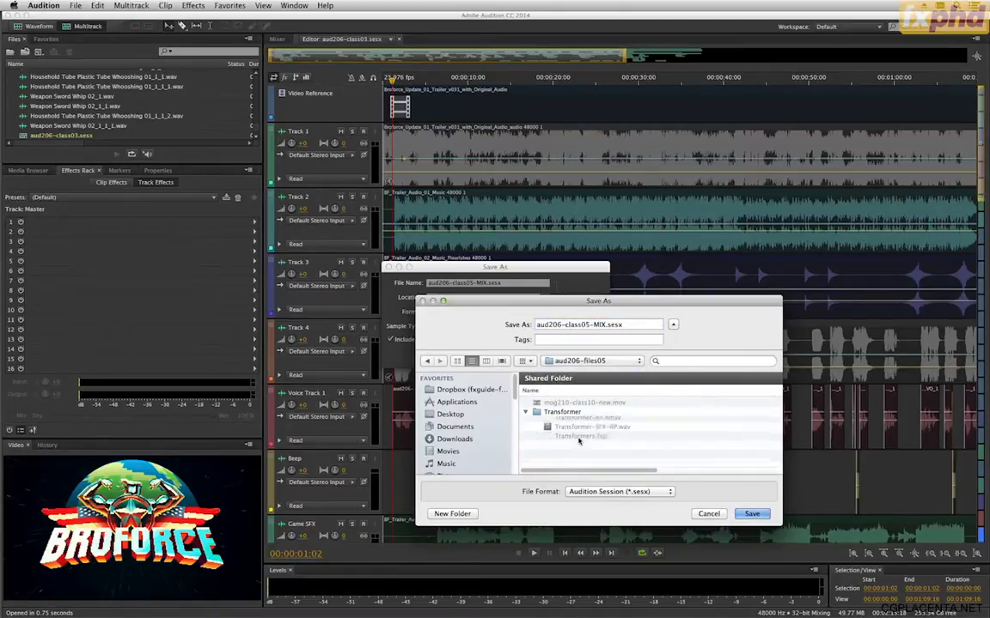
pyautogui.click(753, 513)
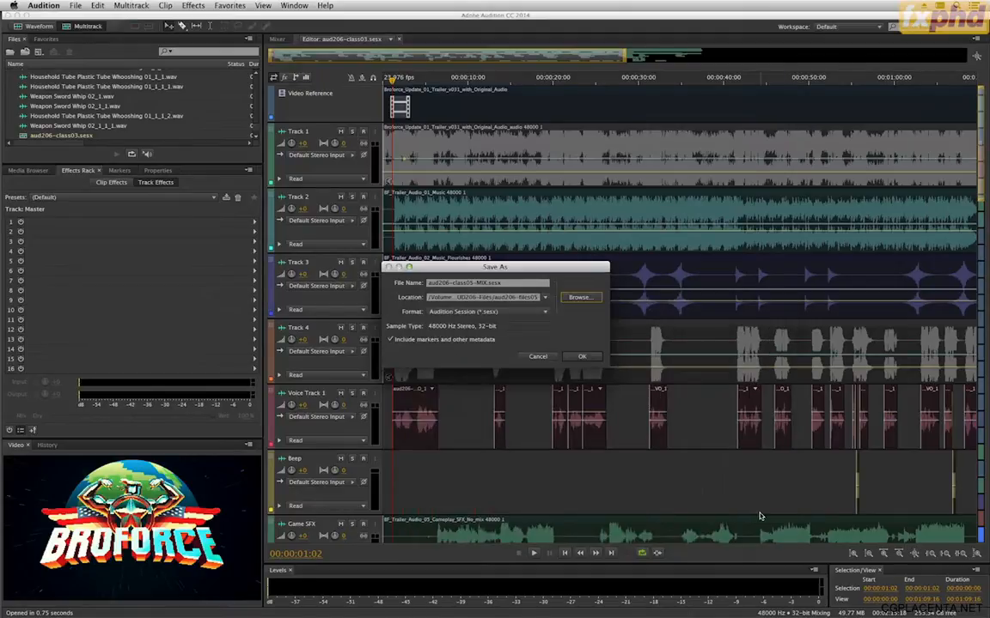
pyautogui.click(579, 357)
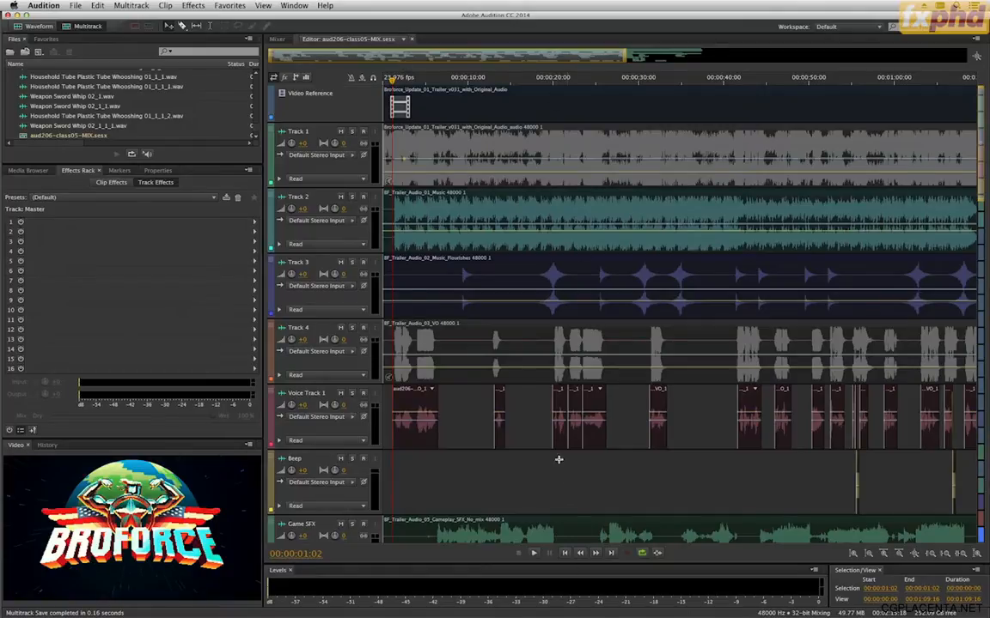
pyautogui.rightClick(206, 101)
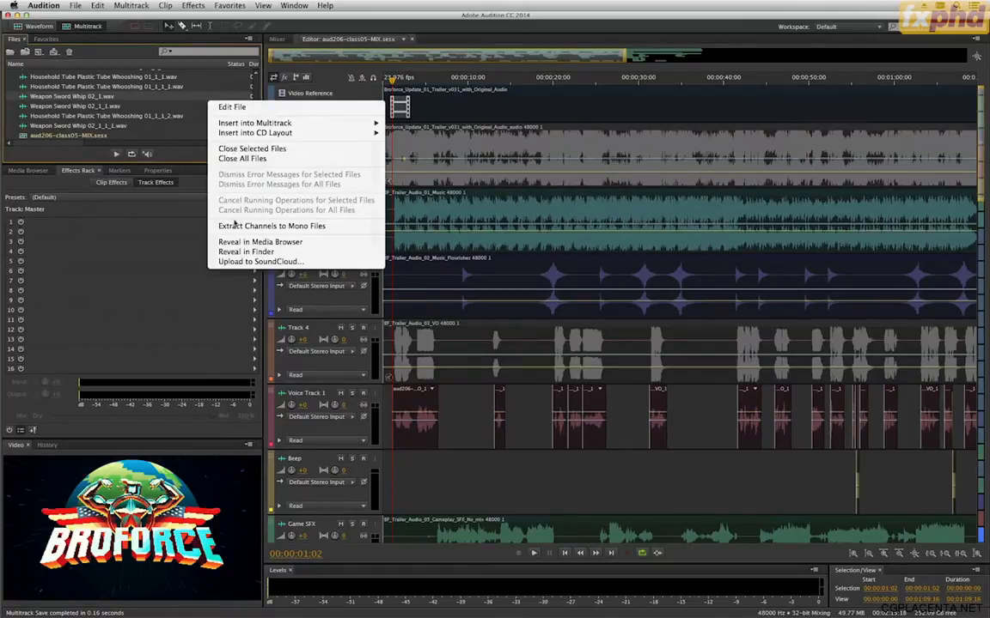
pyautogui.click(93, 97)
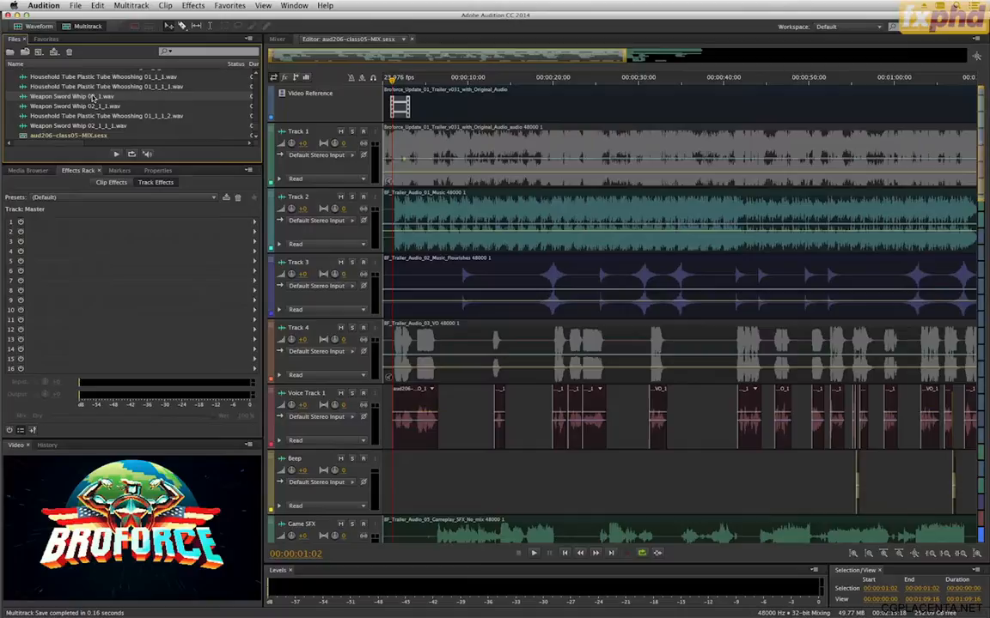
pyautogui.rightClick(14, 99)
pyautogui.click(44, 126)
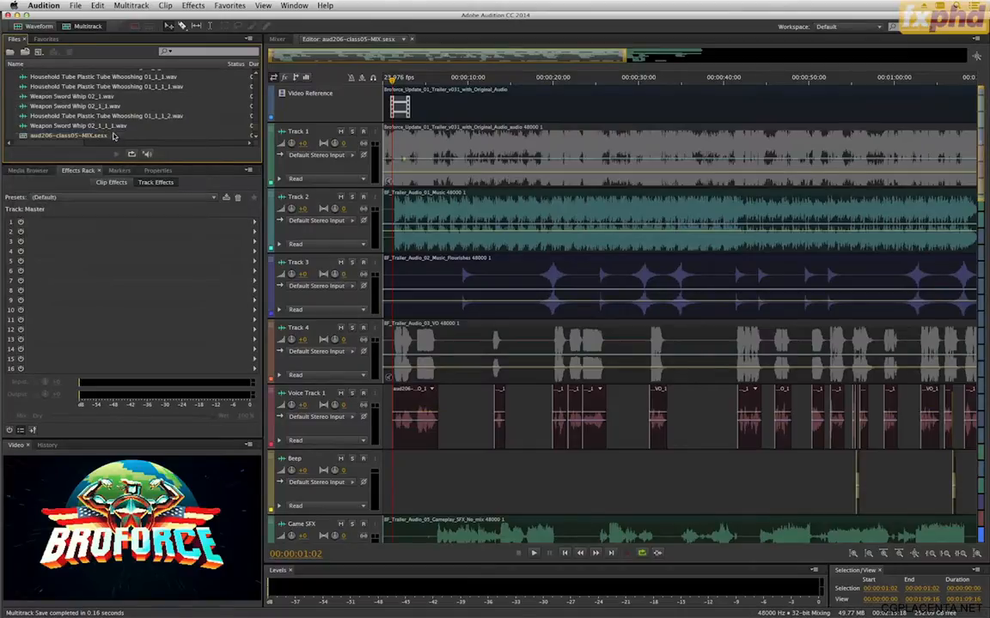
# Step: Import Transformer-SFX-RP.wav from the Transformer folder in aud206-files05 into the project files
pyautogui.click(411, 90)
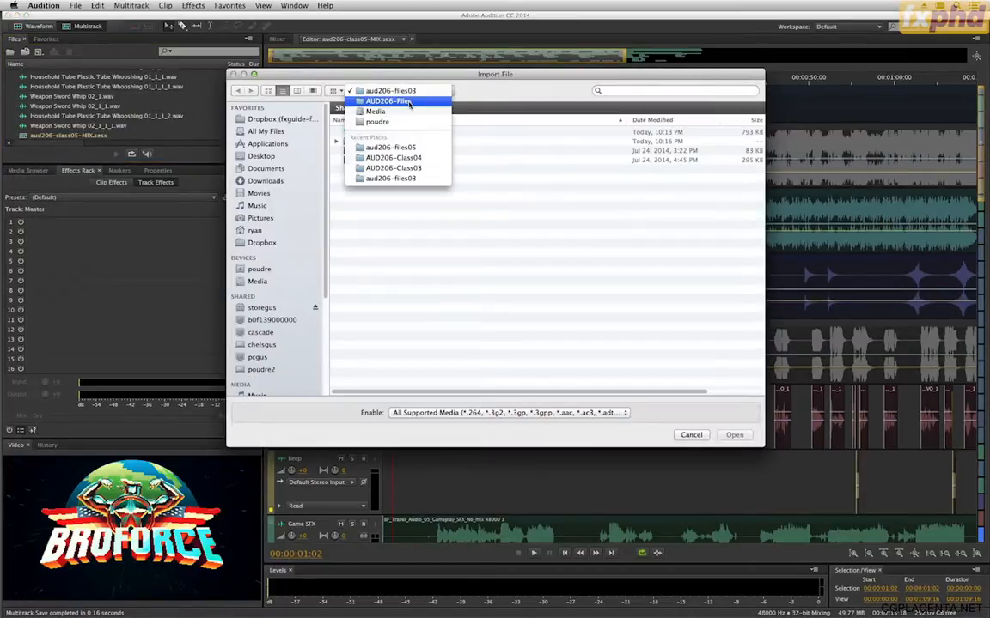
pyautogui.click(404, 101)
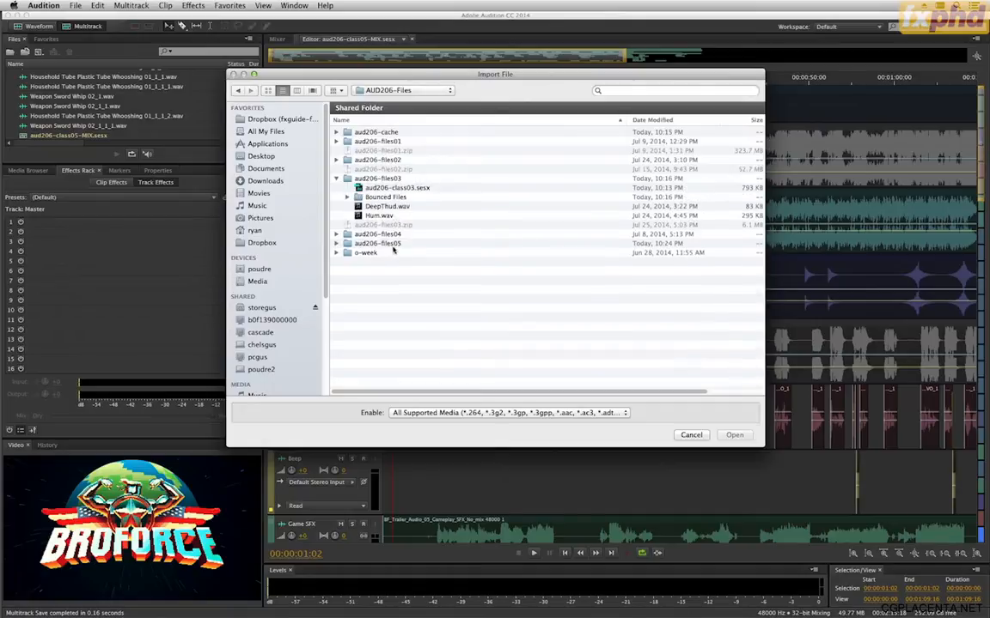
pyautogui.doubleClick(387, 245)
pyautogui.click(391, 171)
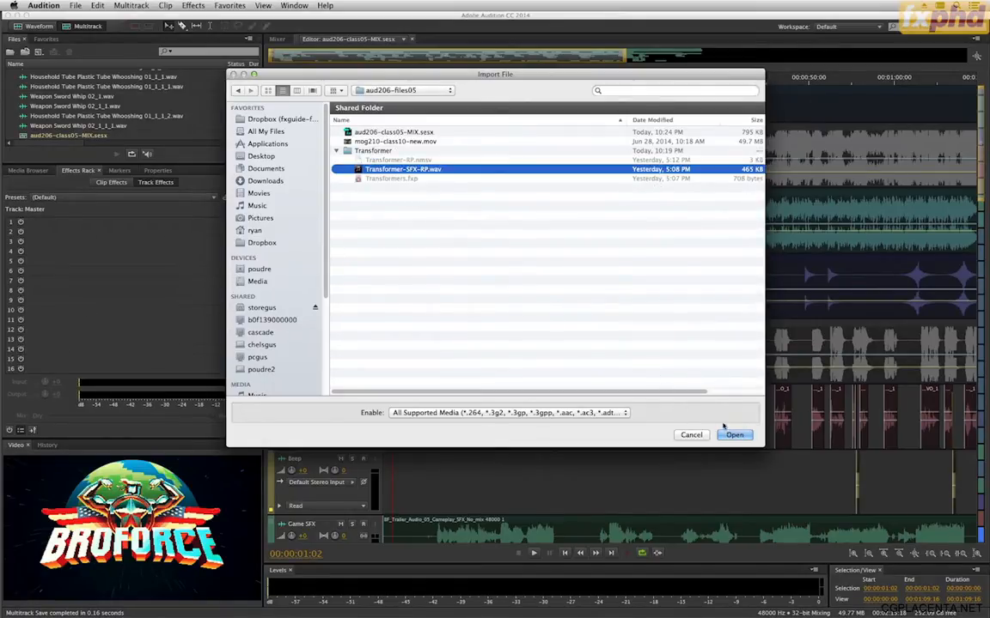
pyautogui.press('Return')
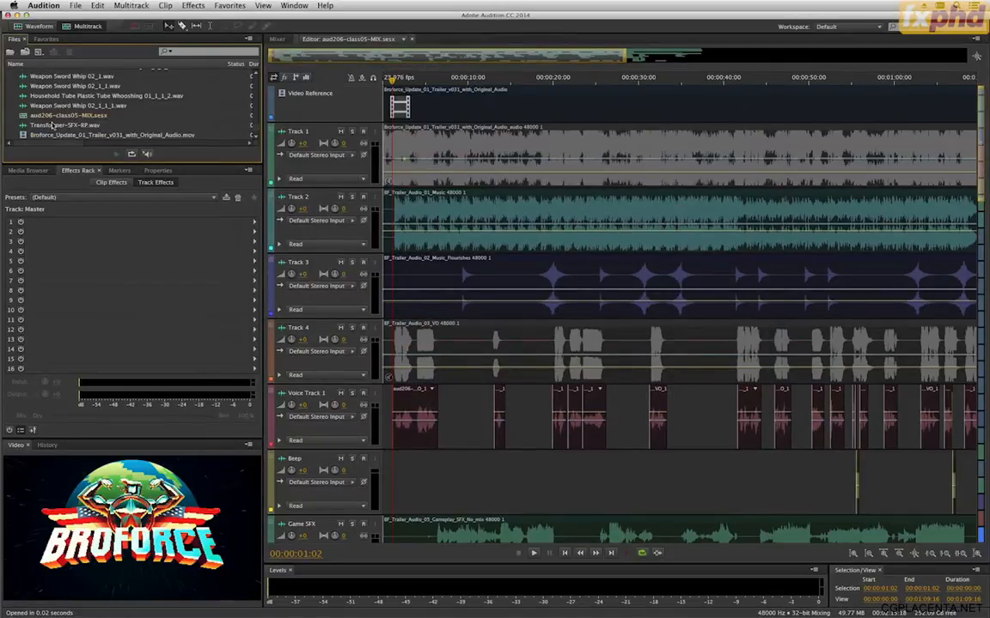
# Step: Open Transformer-SFX-RP.wav in the waveform editor, play it and stop playback
pyautogui.click(52, 125)
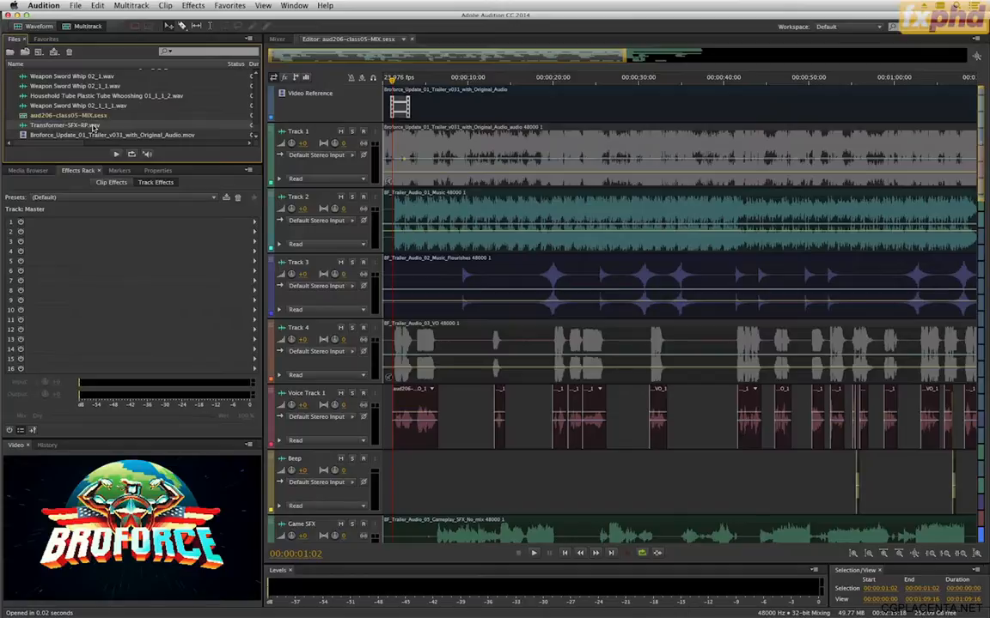
pyautogui.doubleClick(85, 125)
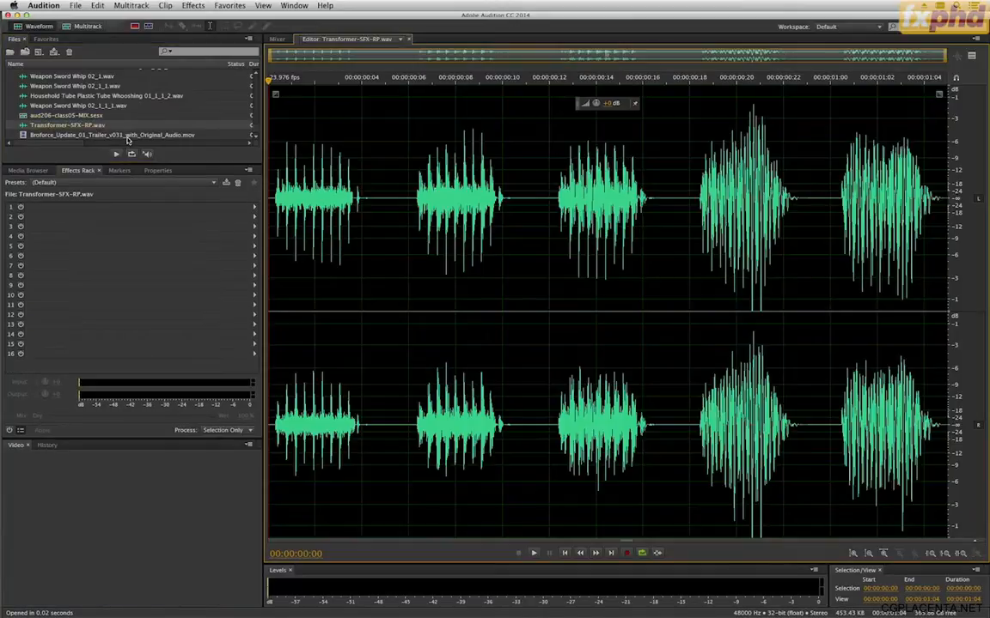
pyautogui.press('space')
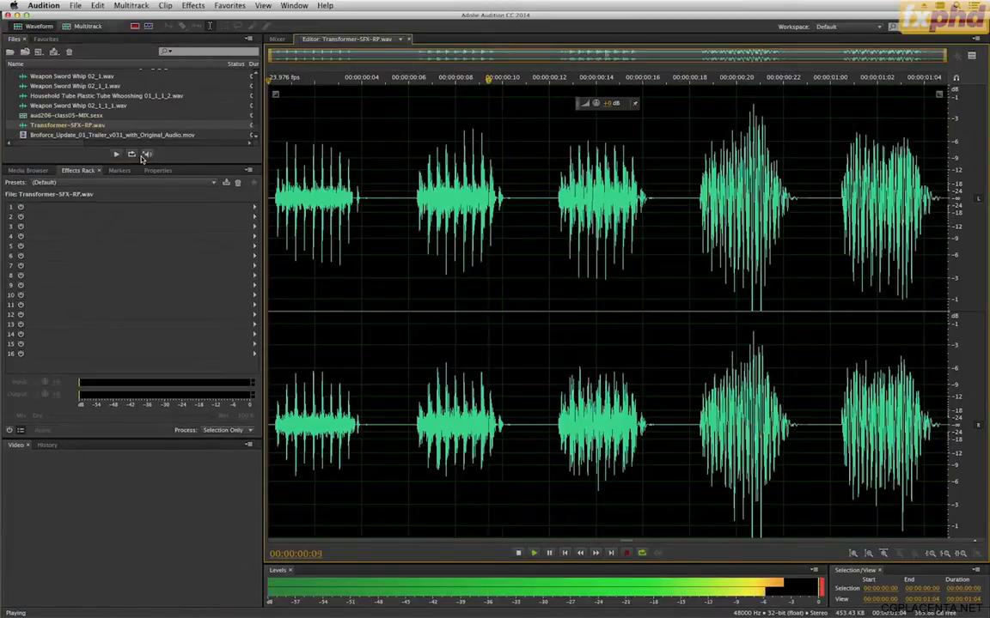
pyautogui.press('space')
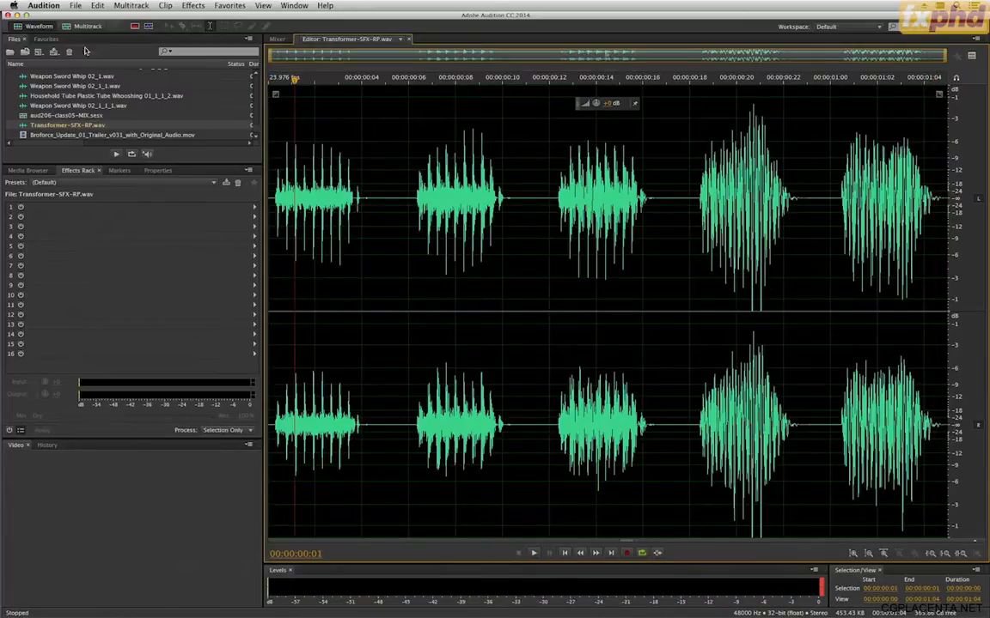
# Step: Return to the multitrack session and move the playhead to 00:00:46:02, at the Mega Bosses title
pyautogui.click(81, 26)
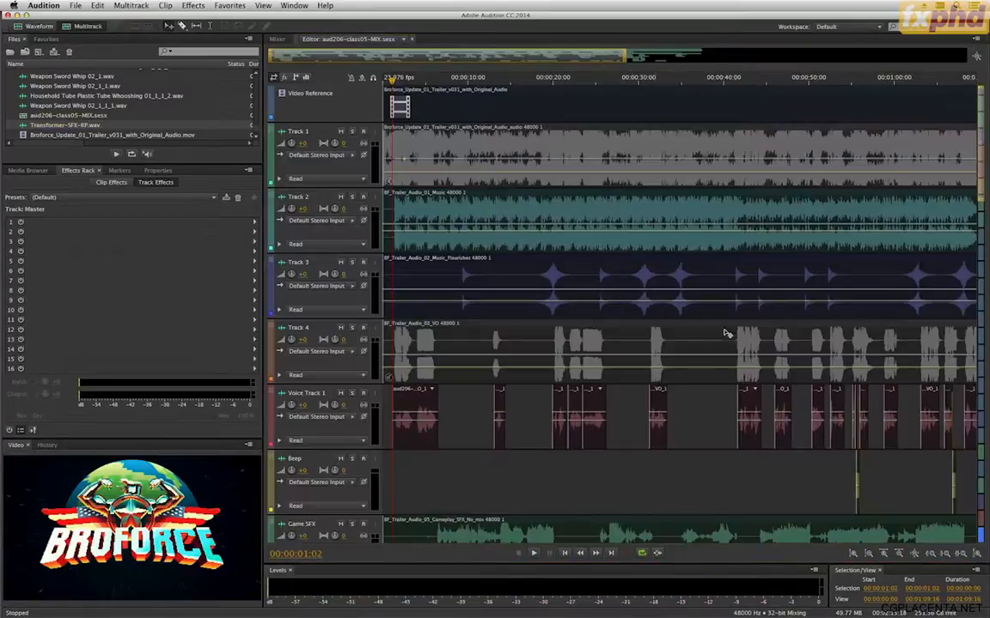
pyautogui.press('-')
pyautogui.press('-')
pyautogui.press('-')
pyautogui.press('-')
pyautogui.press('-')
pyautogui.press('-')
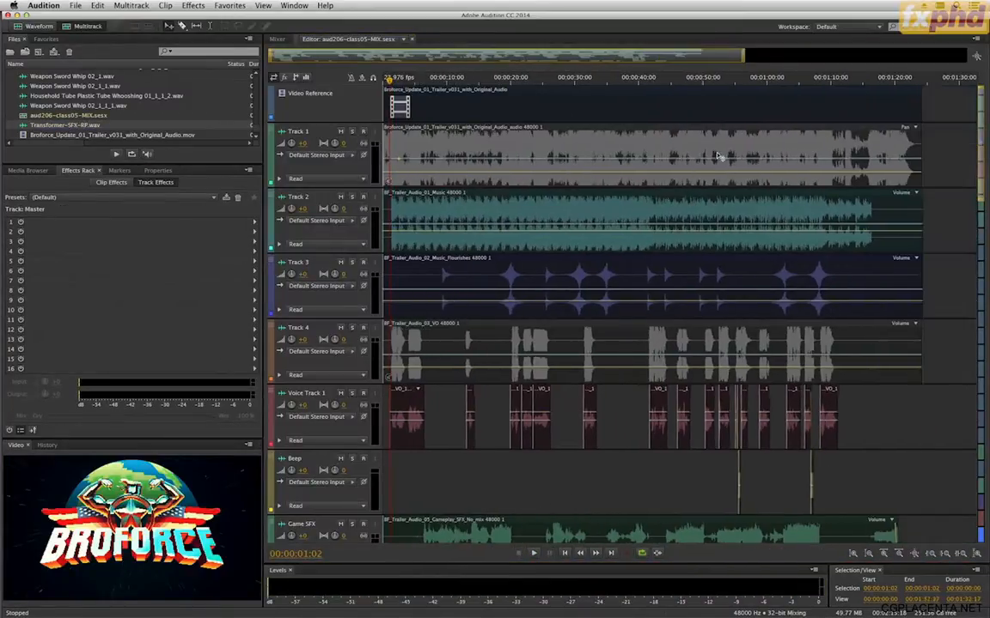
pyautogui.click(522, 79)
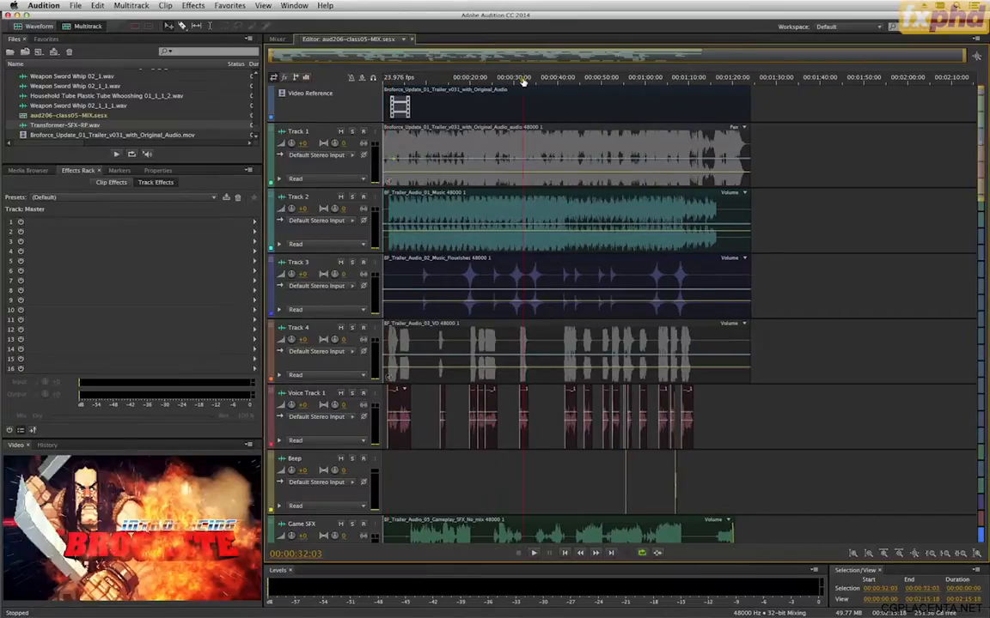
pyautogui.moveTo(532, 80); pyautogui.dragTo(585, 82)
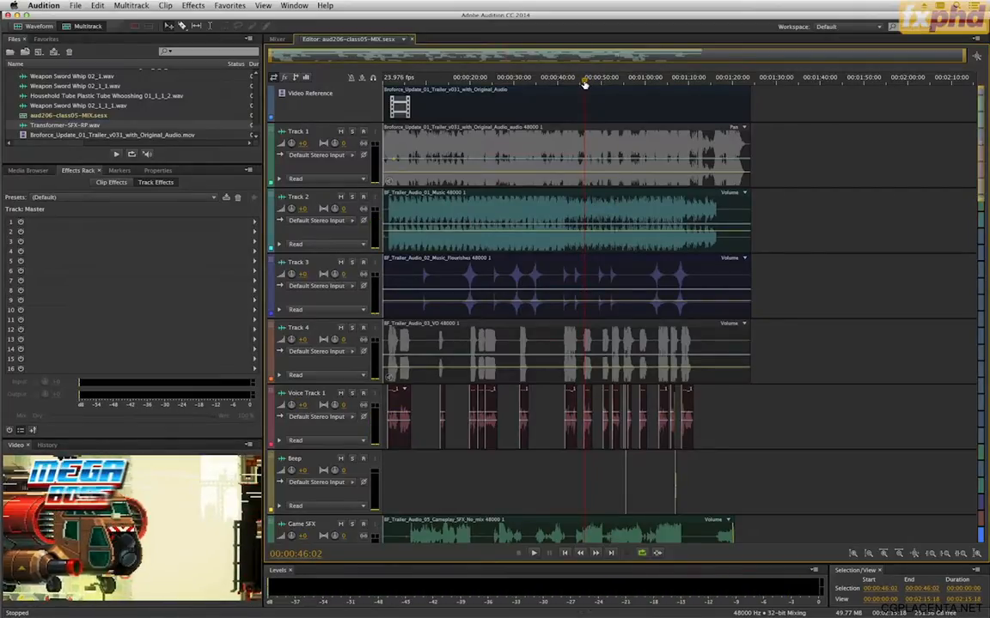
# Step: Place Transformer-SFX-RP.wav on Track 17 with its start at the playhead, 00:00:46:02
pyautogui.scroll(1, 520, 179)
pyautogui.scroll(2, 520, 180)
pyautogui.scroll(-5, 521, 326)
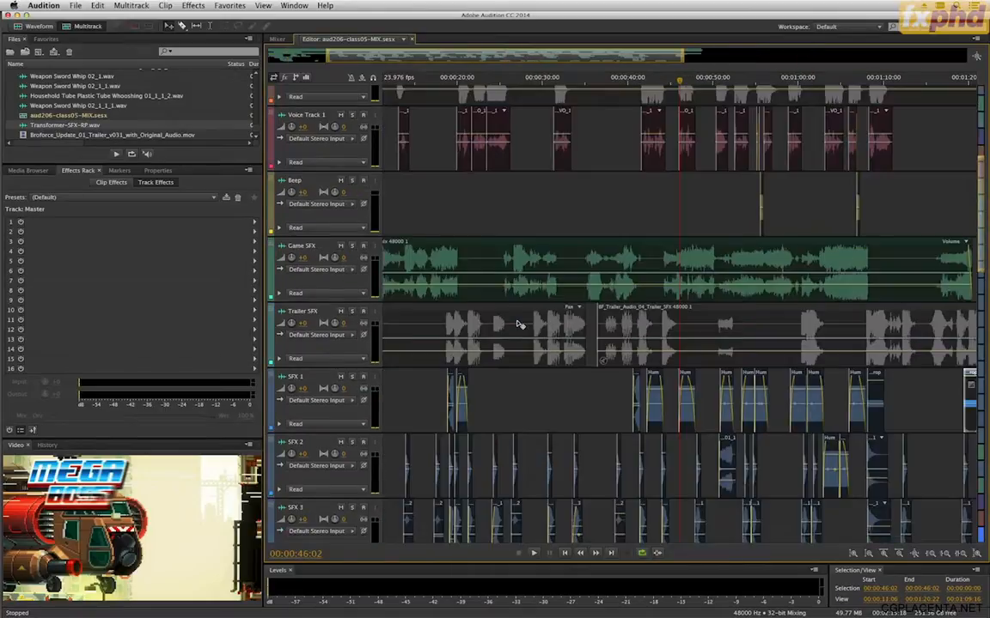
pyautogui.scroll(-8, 518, 324)
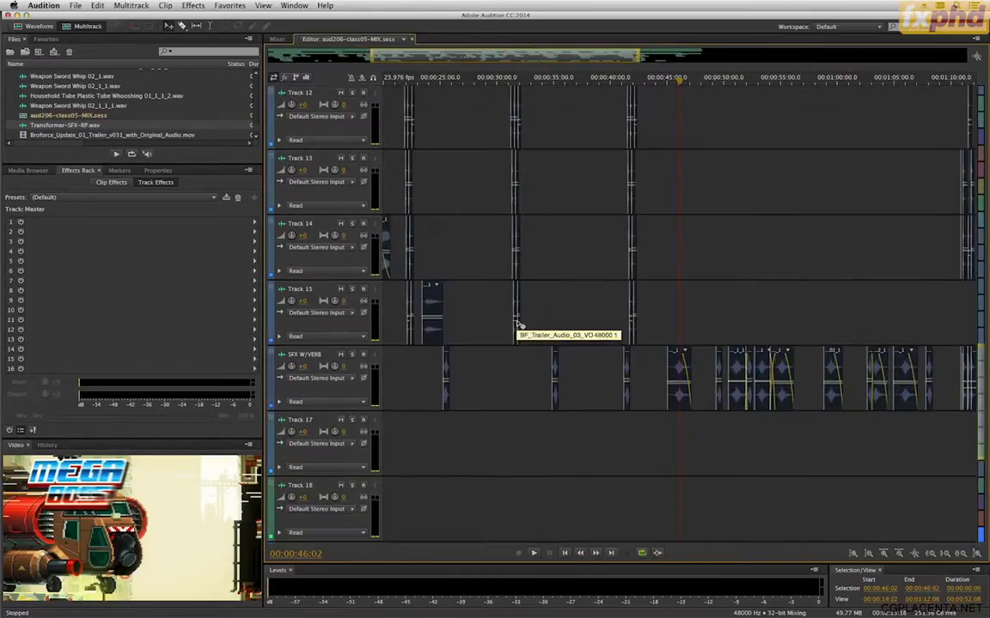
pyautogui.scroll(1, 518, 324)
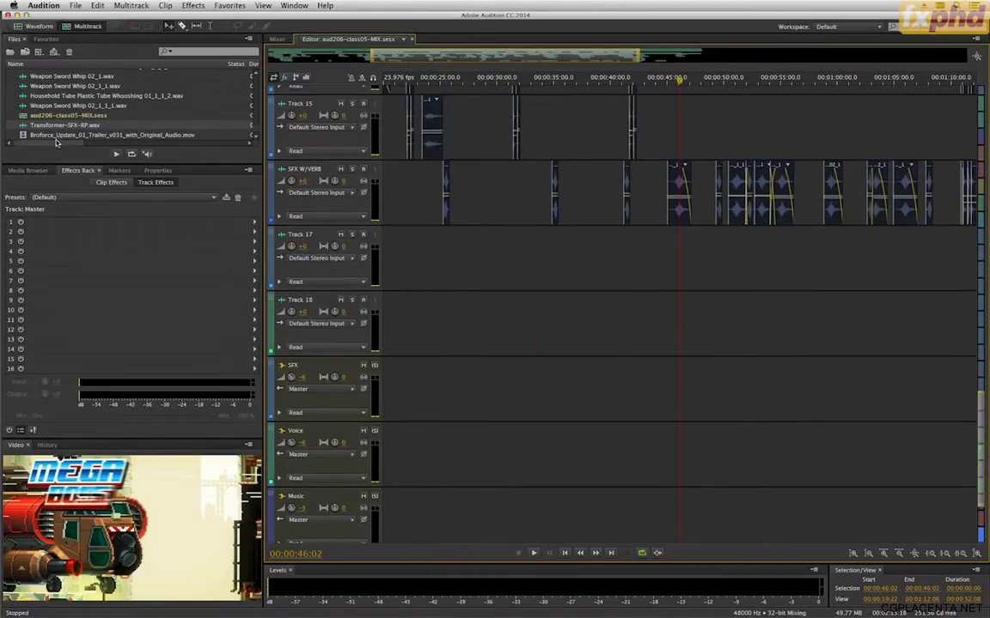
pyautogui.moveTo(23, 125); pyautogui.dragTo(683, 289)
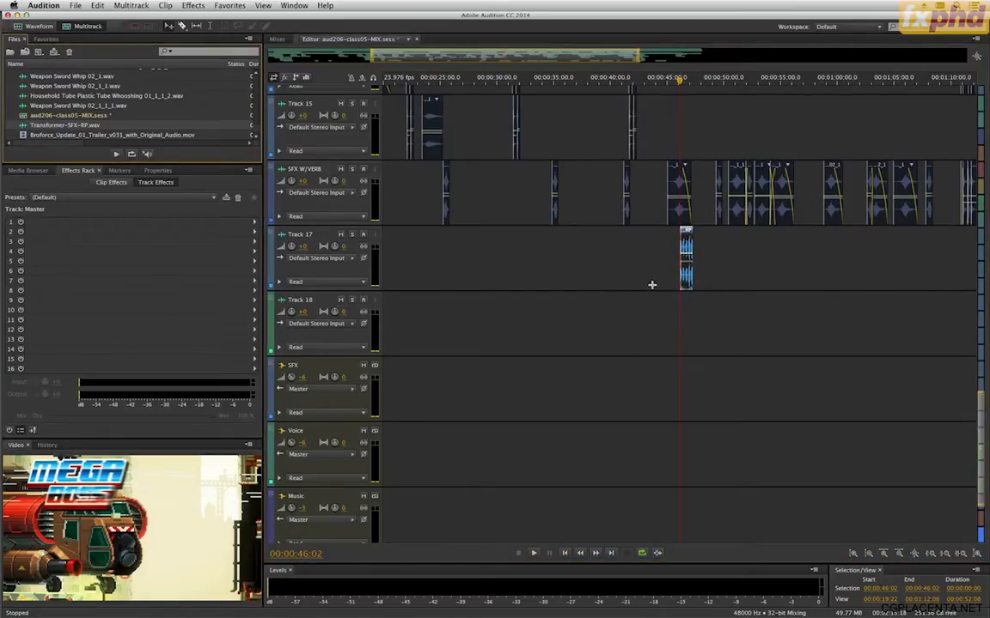
pyautogui.press('=')
pyautogui.press('=')
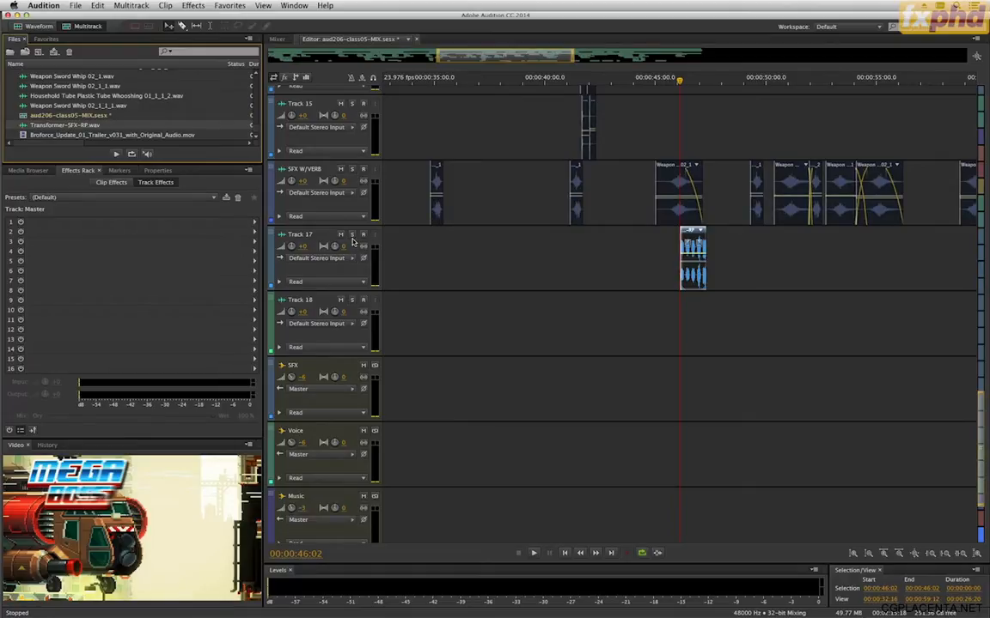
# Step: Solo Track 17, play the Transformer clip against the video, stop playback and turn the solo off
pyautogui.click(352, 234)
pyautogui.press('space')
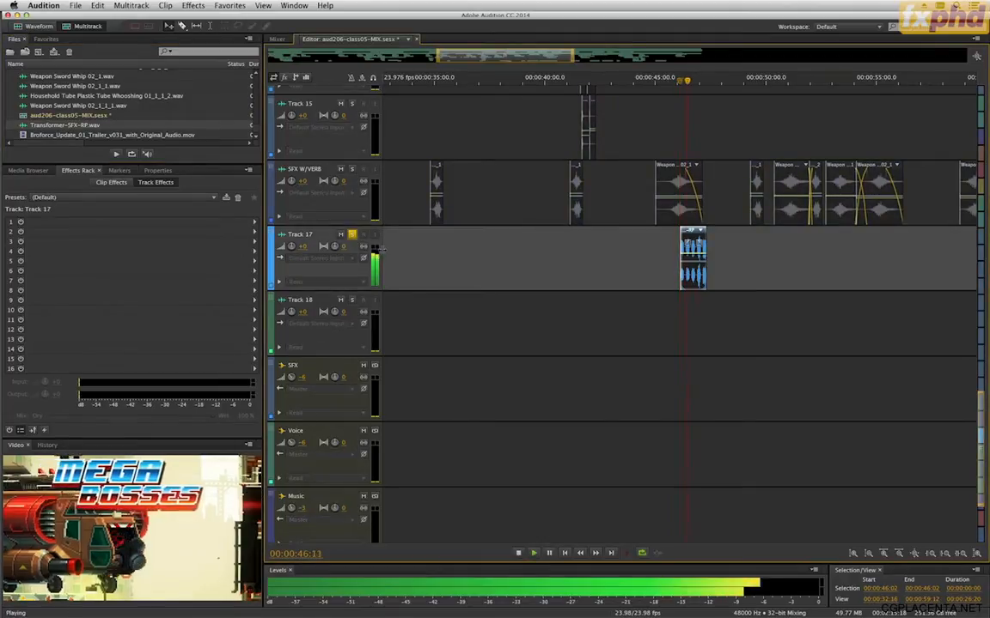
pyautogui.press('space')
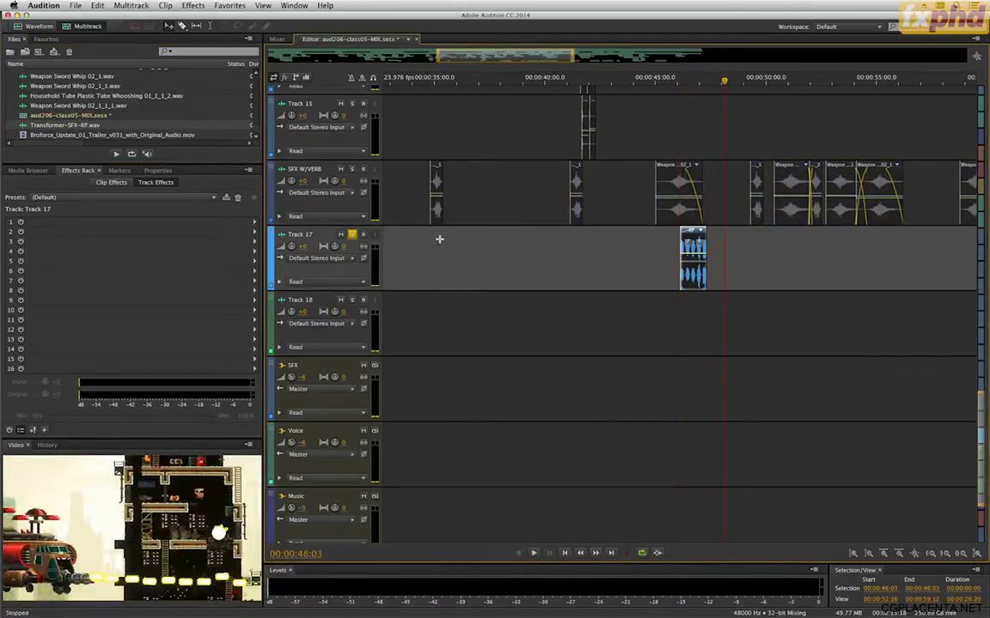
pyautogui.click(351, 235)
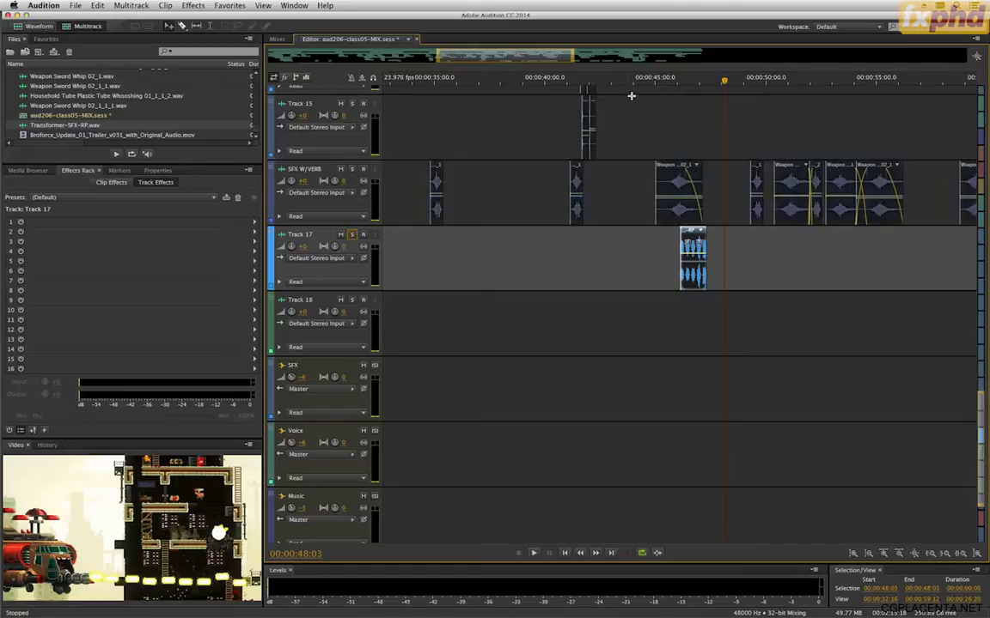
# Step: Play the full mix from 00:00:44:09 through the Transformer clip and stop playback
pyautogui.click(641, 86)
pyautogui.press('space')
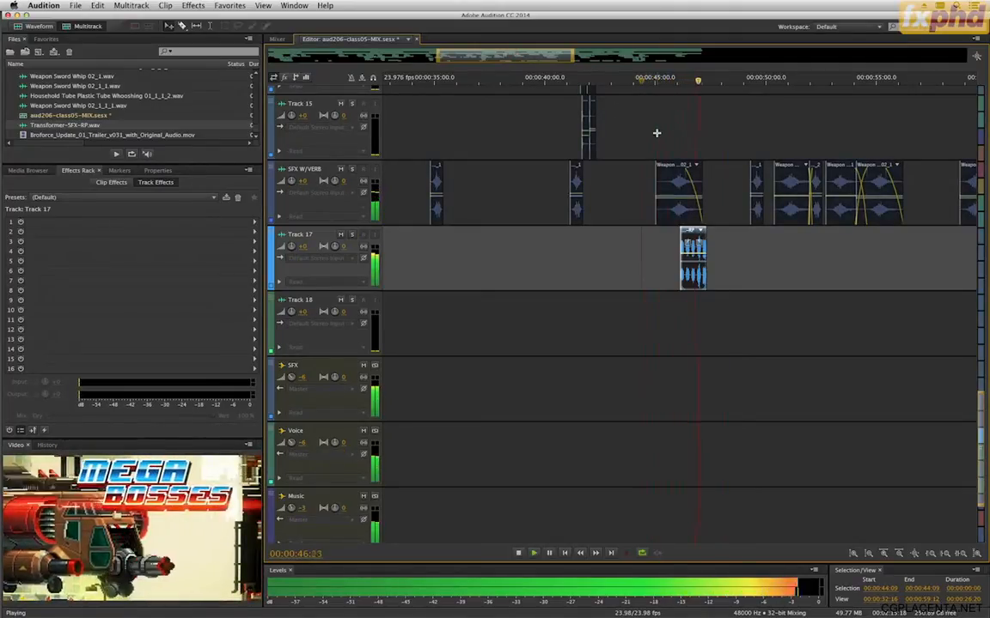
pyautogui.press('space')
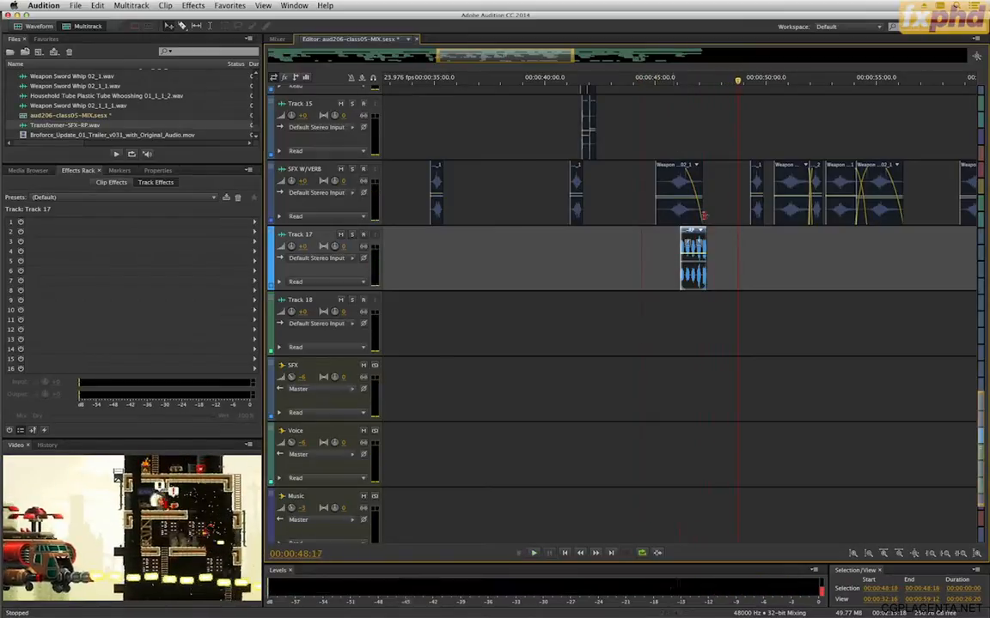
# Step: Play the mix again from 00:00:45:13 across the Weapon Sword Whip and Transformer clips
pyautogui.scroll(1, 642, 247)
pyautogui.scroll(2, 643, 247)
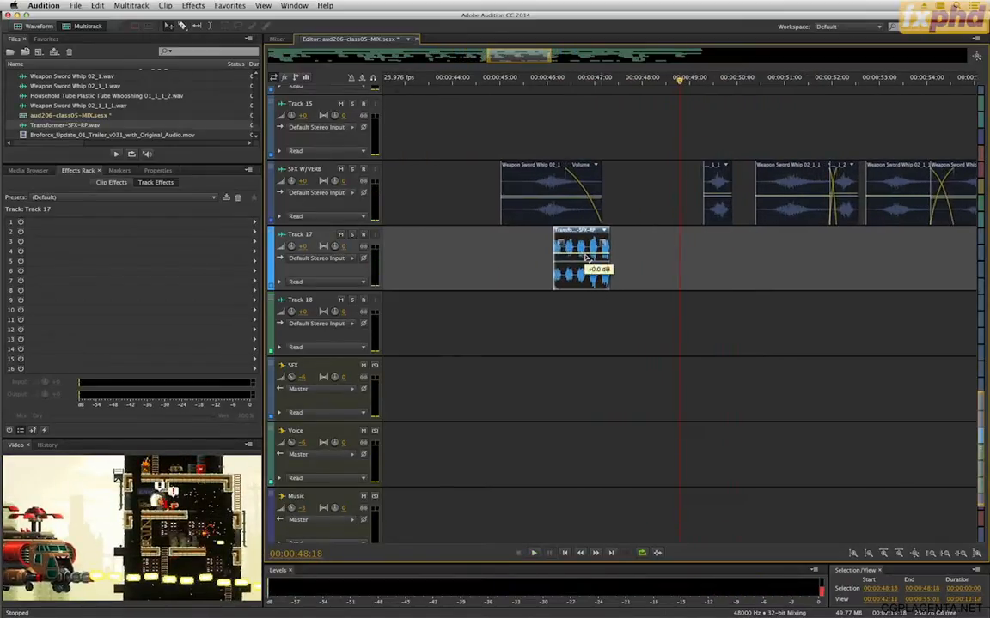
pyautogui.scroll(2, 521, 86)
pyautogui.click(525, 90)
pyautogui.press('space')
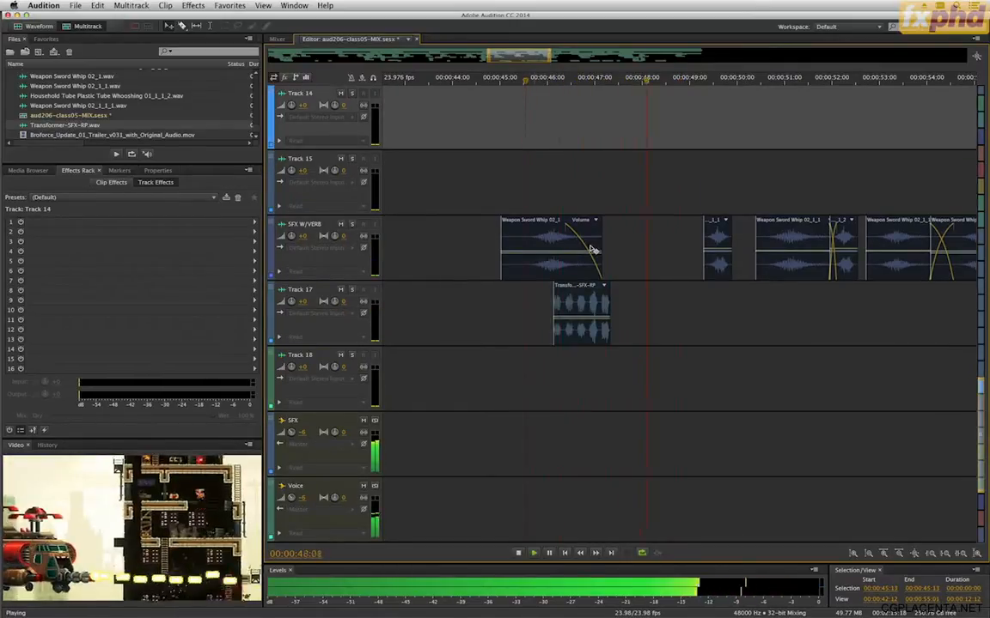
# Step: Add a volume keyframe to the Transformer clip on Track 17 and play the mix from 00:00:45:23
pyautogui.press('space')
pyautogui.click(591, 321)
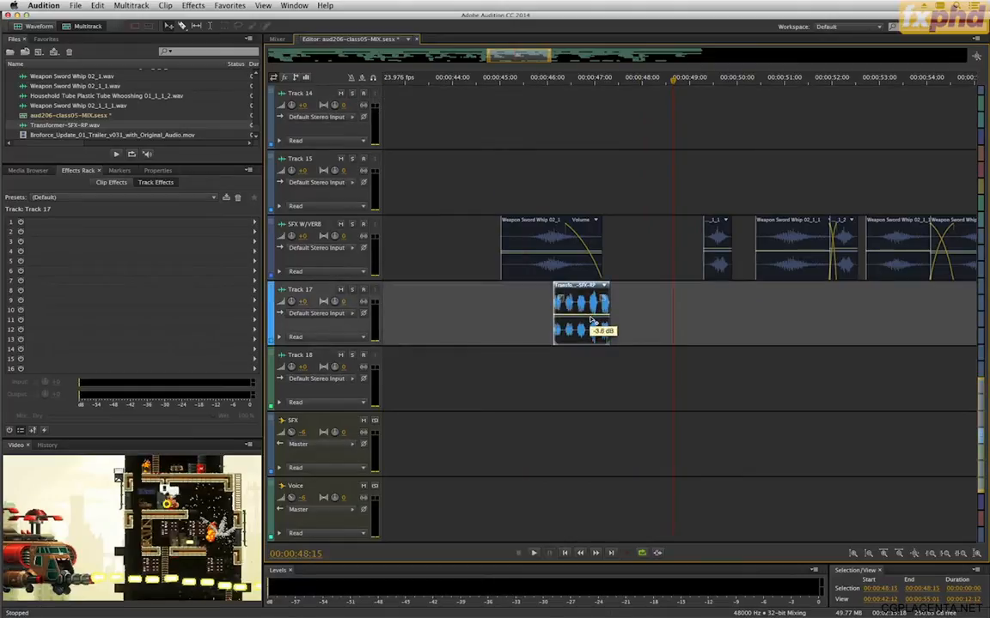
pyautogui.click(551, 80)
pyautogui.press('space')
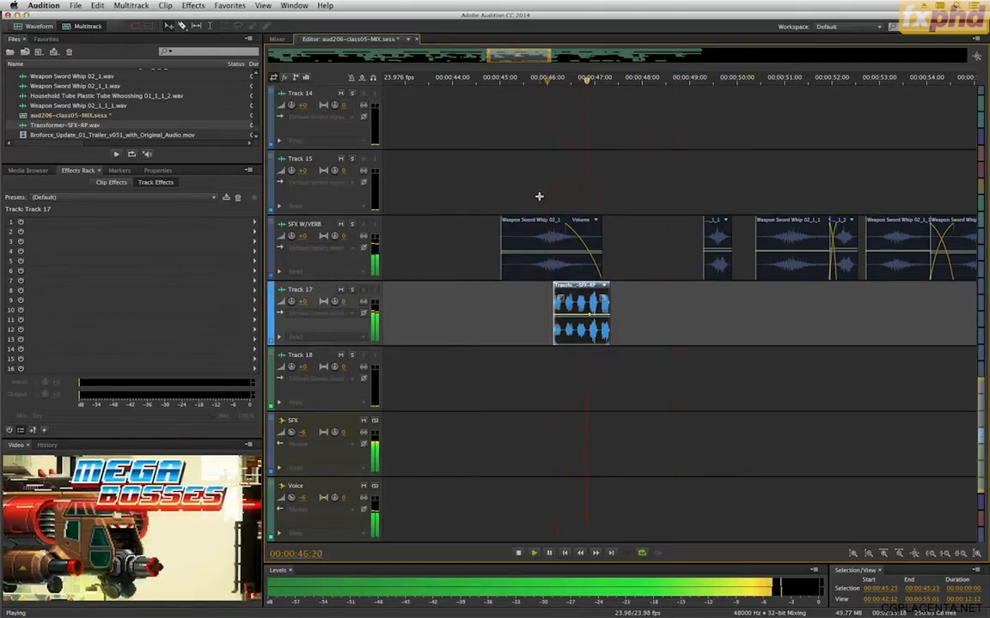
pyautogui.press('space')
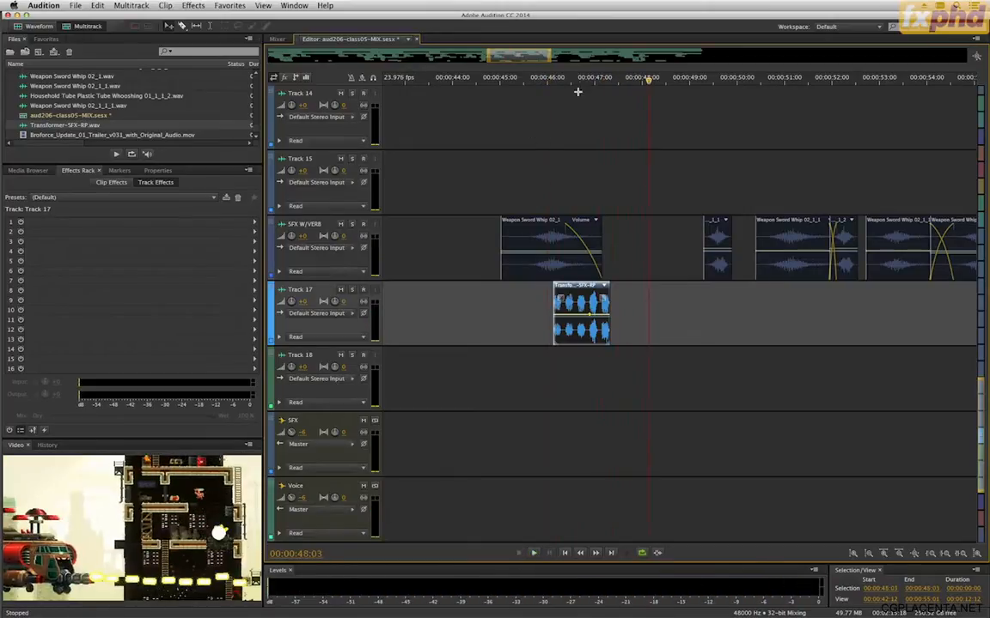
# Step: Move the playhead to 00:00:45:02, switch to Adobe Bridge and search the sound effects library for "door open"
pyautogui.click(506, 80)
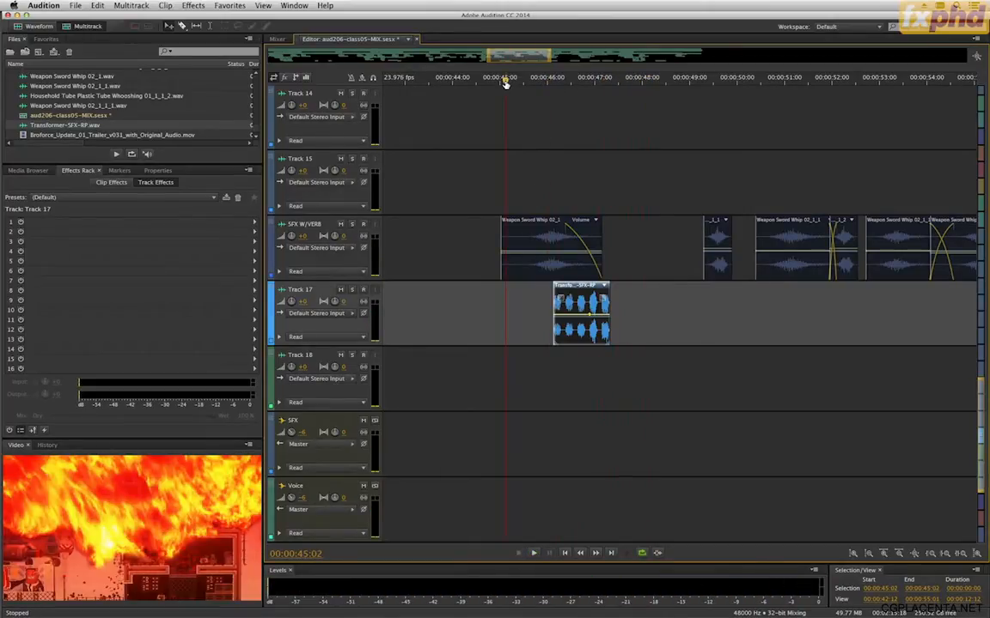
pyautogui.press('super+space')
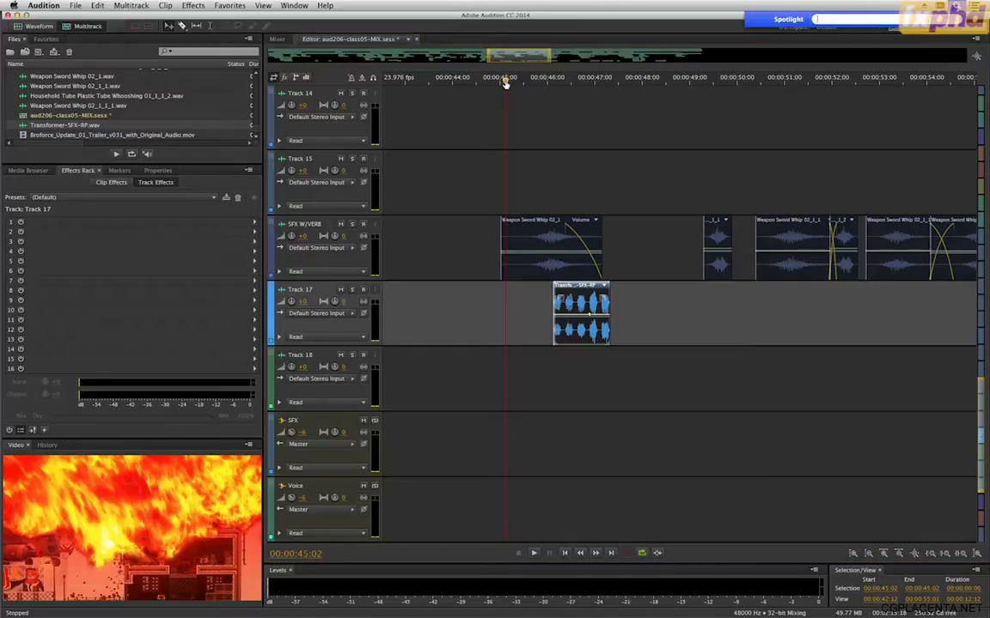
pyautogui.write('ve')
pyautogui.press('Escape')
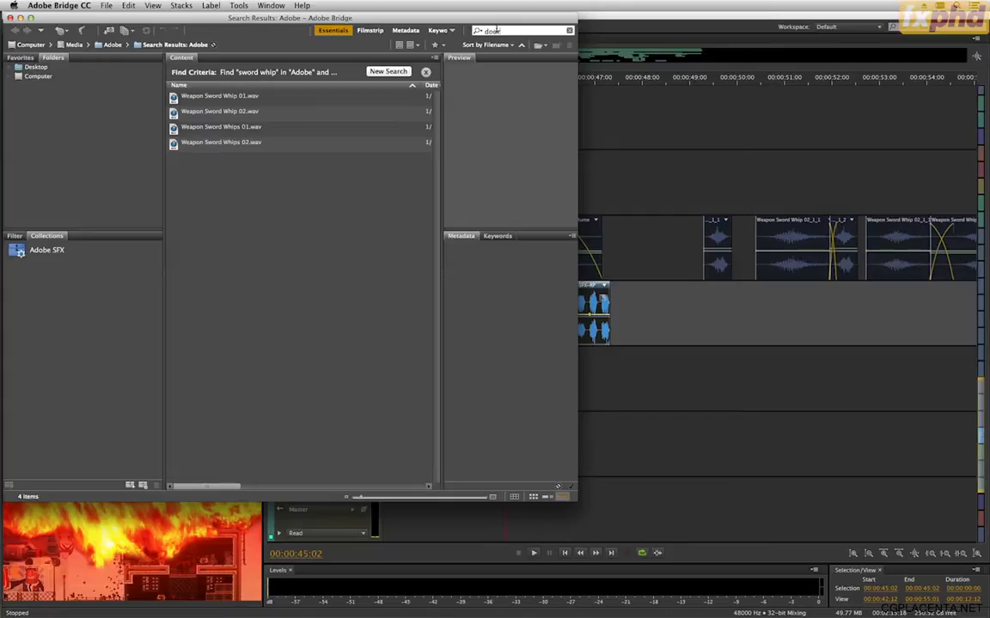
pyautogui.press('Return')
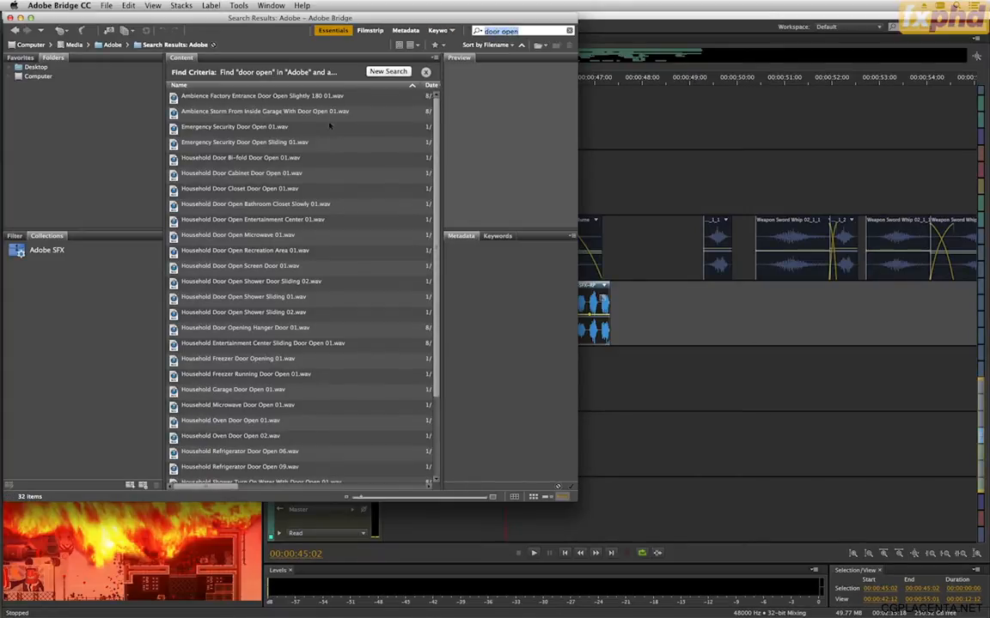
# Step: Preview several door-opening sounds and place Household Garage Door Open 01.wav on Track 15 in Audition, starting at about 00:00:44:23
pyautogui.click(276, 127)
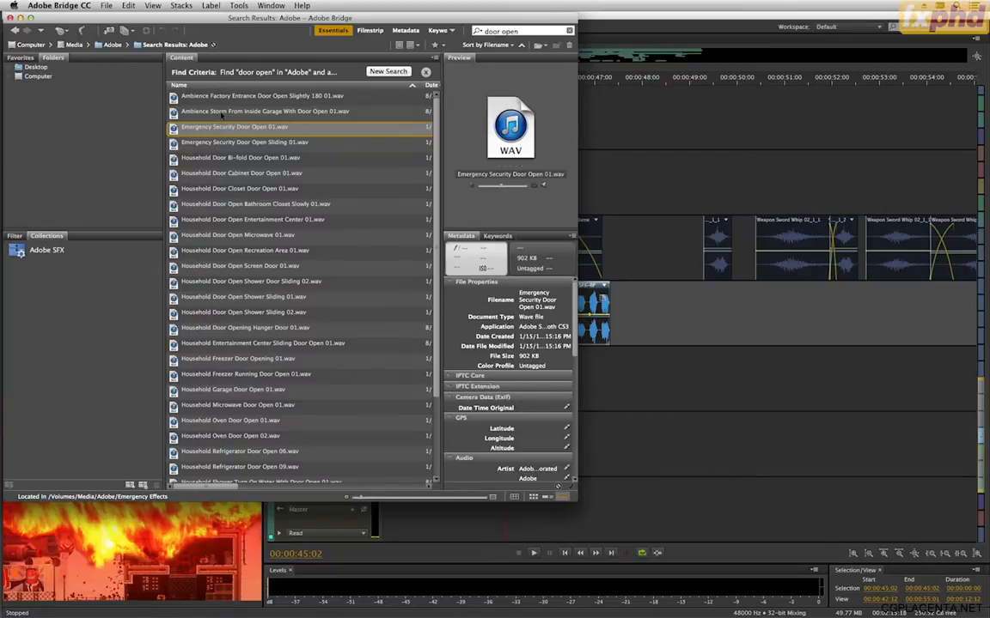
pyautogui.click(213, 158)
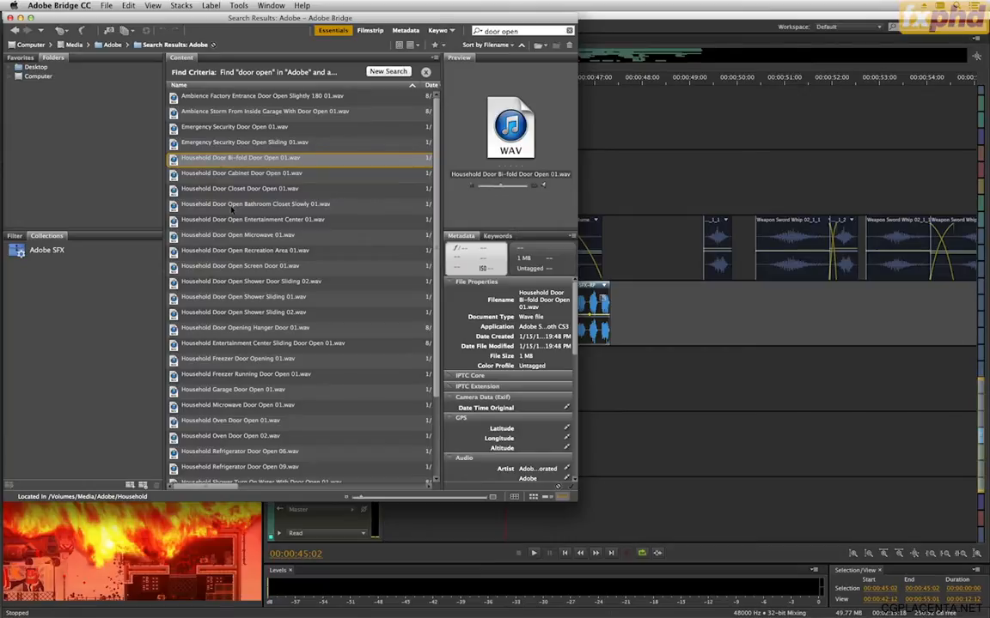
pyautogui.click(289, 389)
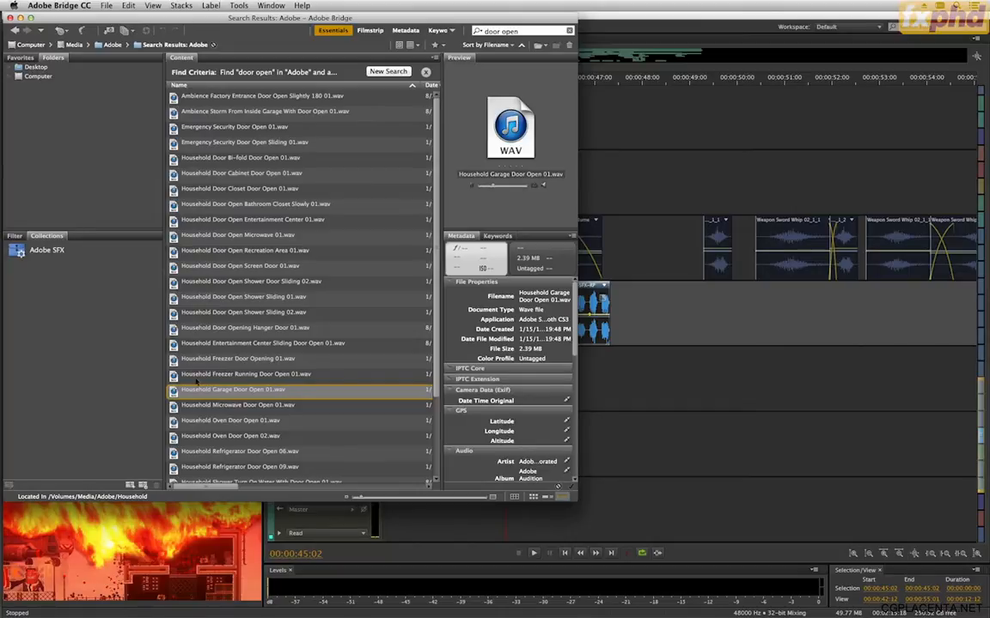
pyautogui.moveTo(173, 389); pyautogui.dragTo(528, 199)
pyautogui.click(602, 389)
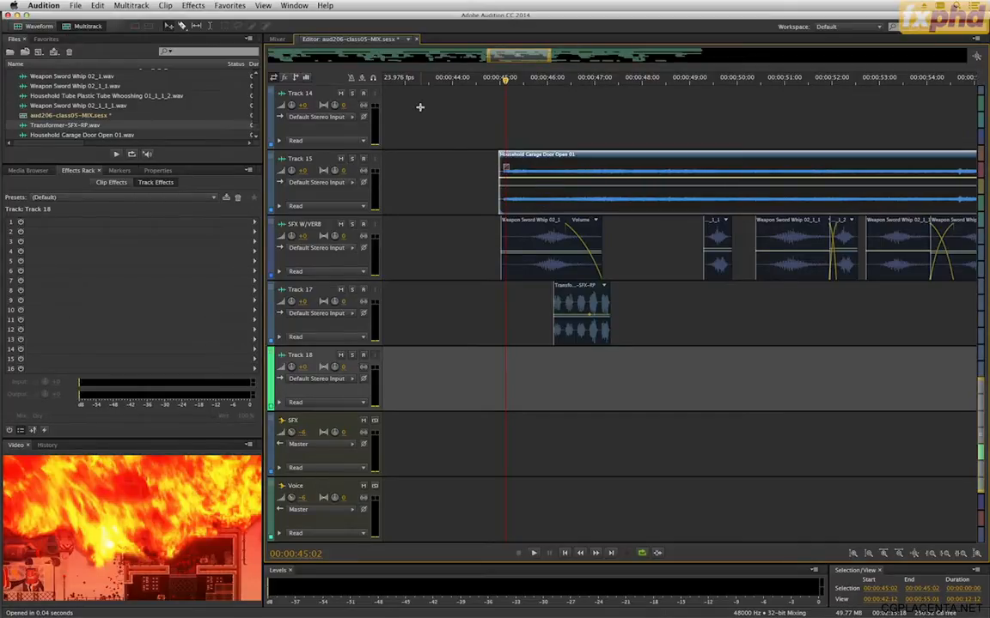
# Step: Convert the garage door and Transformer clips to unique copies and open the garage door copy in the waveform editor
pyautogui.click(572, 305)
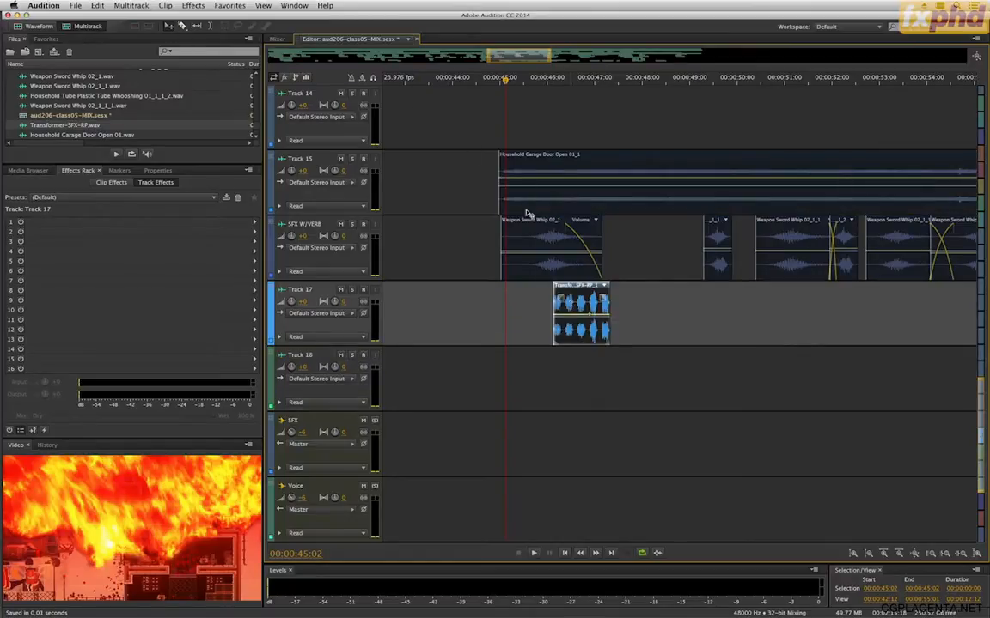
pyautogui.click(576, 171)
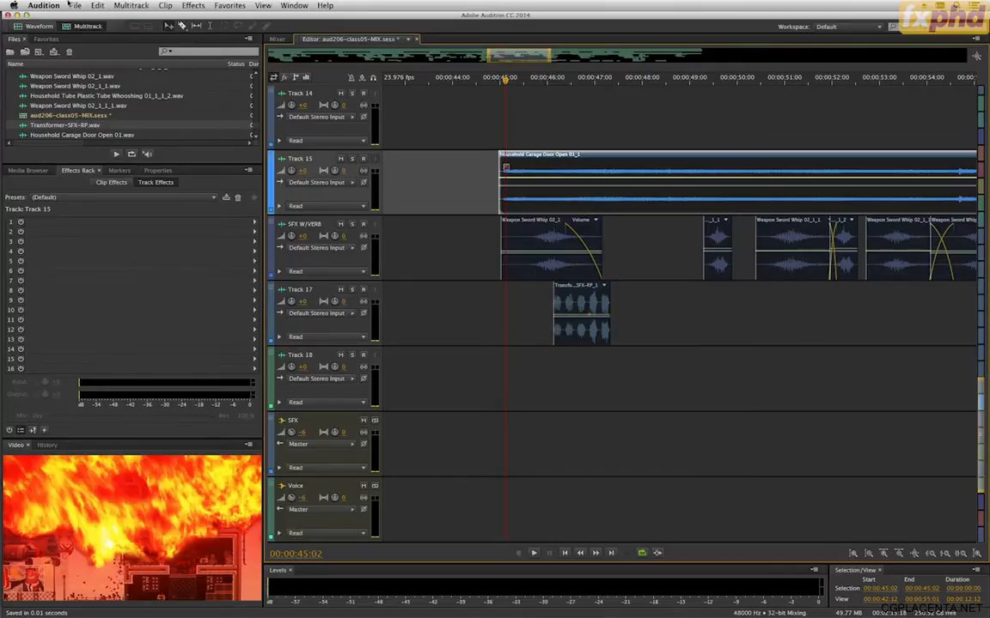
pyautogui.click(74, 5)
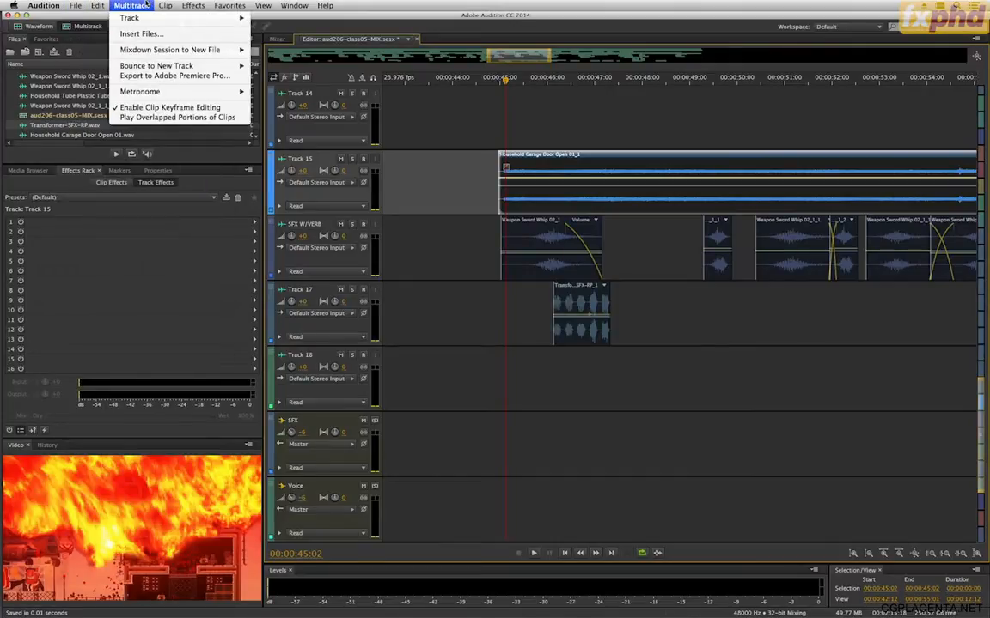
pyautogui.click(26, 26)
pyautogui.click(27, 26)
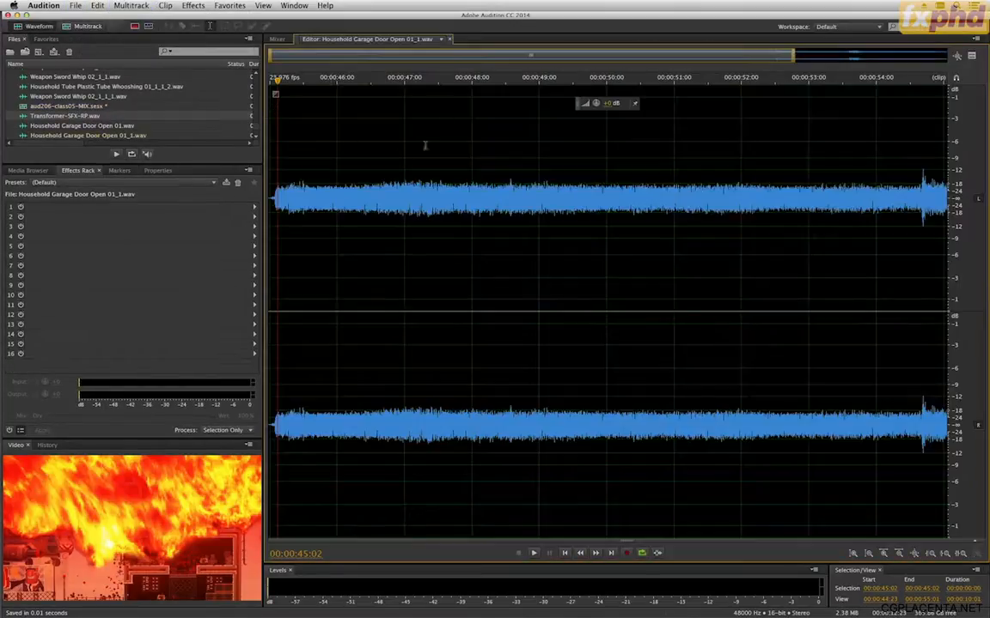
# Step: Delete the garage door audio from 00:00:45:18 to 00:00:53:19, accepting the duration change, and play the shortened file
pyautogui.moveTo(321, 178); pyautogui.dragTo(863, 199)
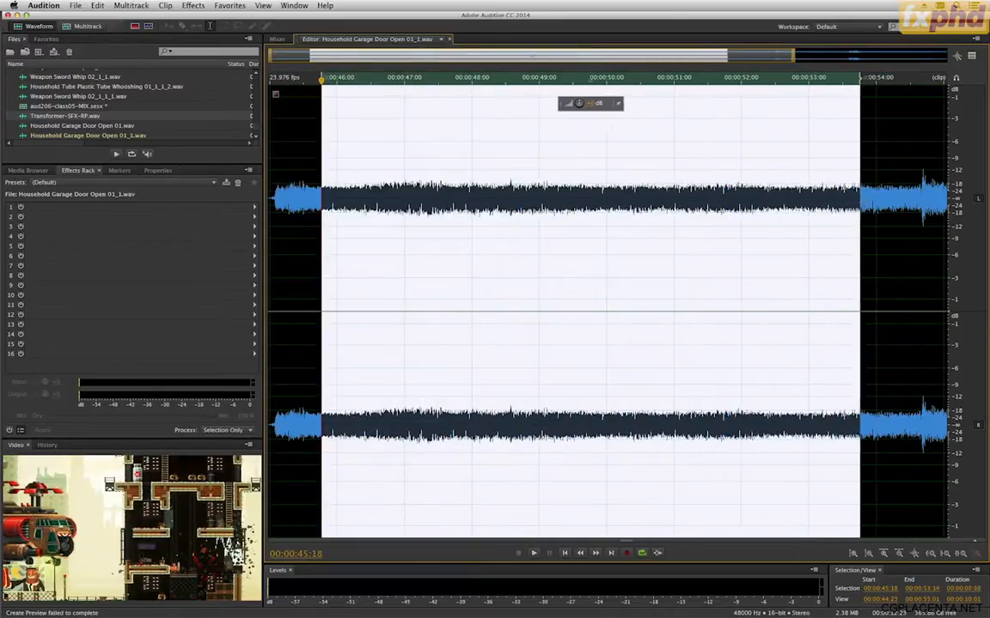
pyautogui.press('Delete')
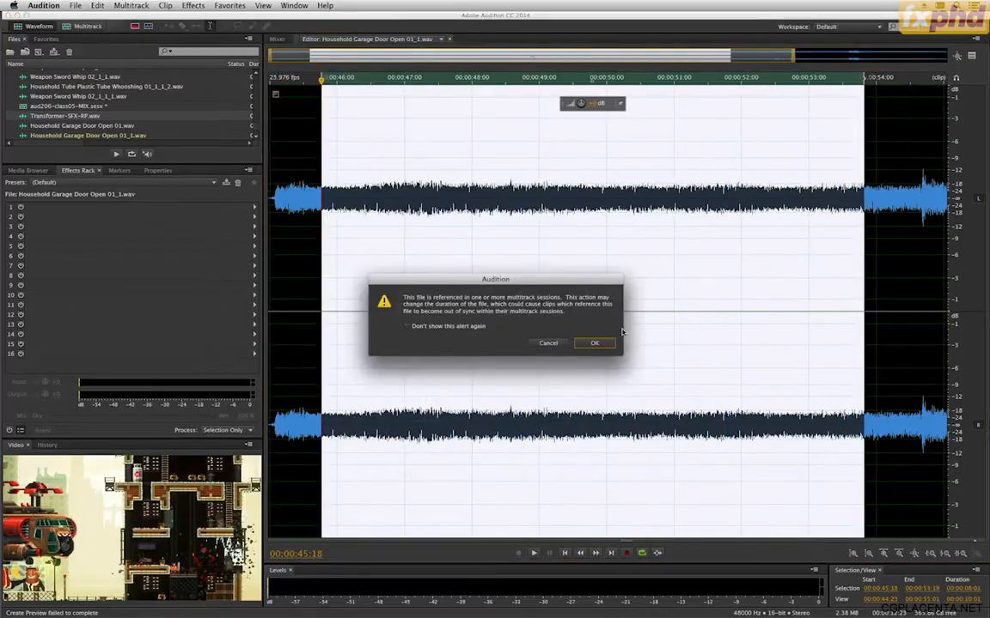
pyautogui.click(595, 345)
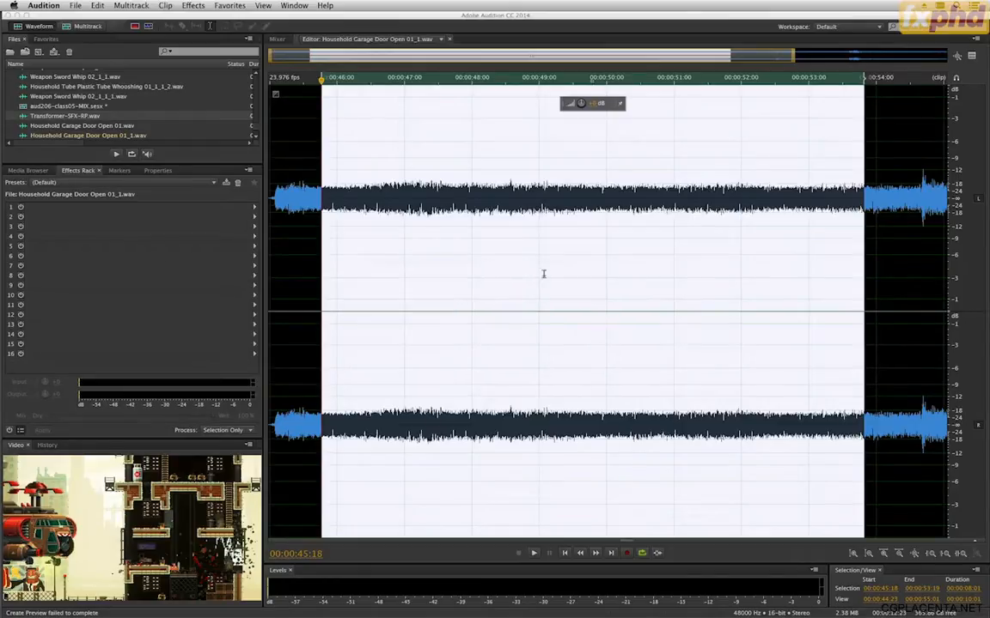
pyautogui.press('space')
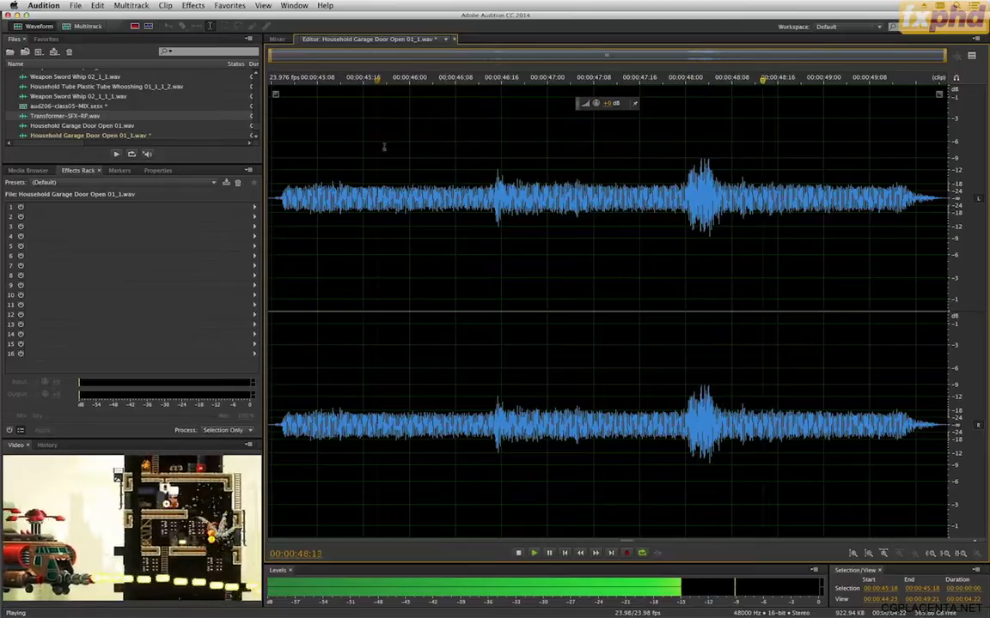
pyautogui.press('space')
pyautogui.click(324, 150)
pyautogui.press('space')
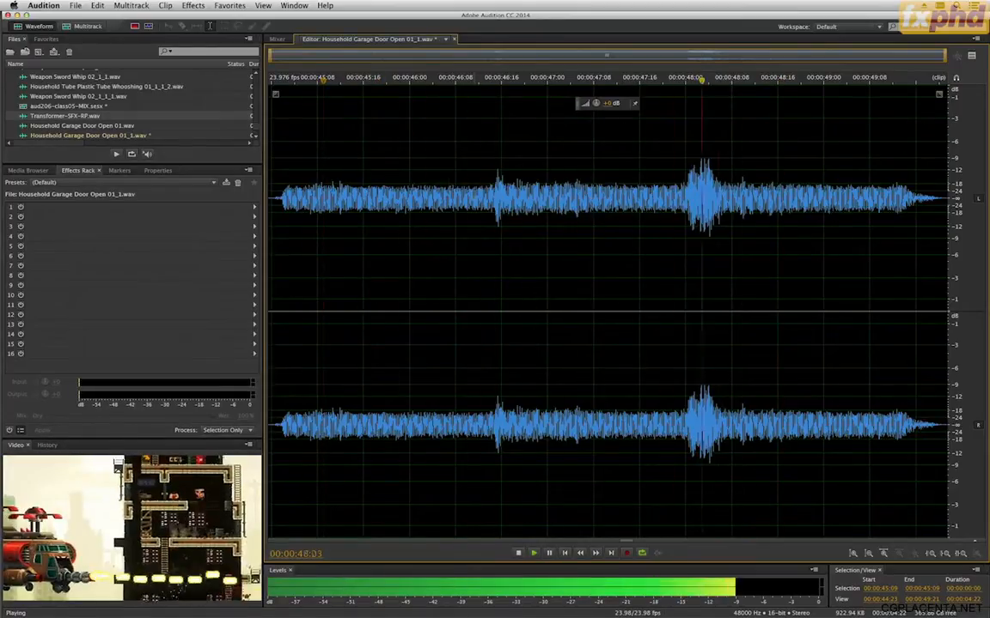
pyautogui.press('space')
# Step: Delete the louder stretch from 00:00:46:13 to 00:00:48:11 in the garage door file and play the remaining audio
pyautogui.moveTo(486, 172); pyautogui.dragTo(753, 172)
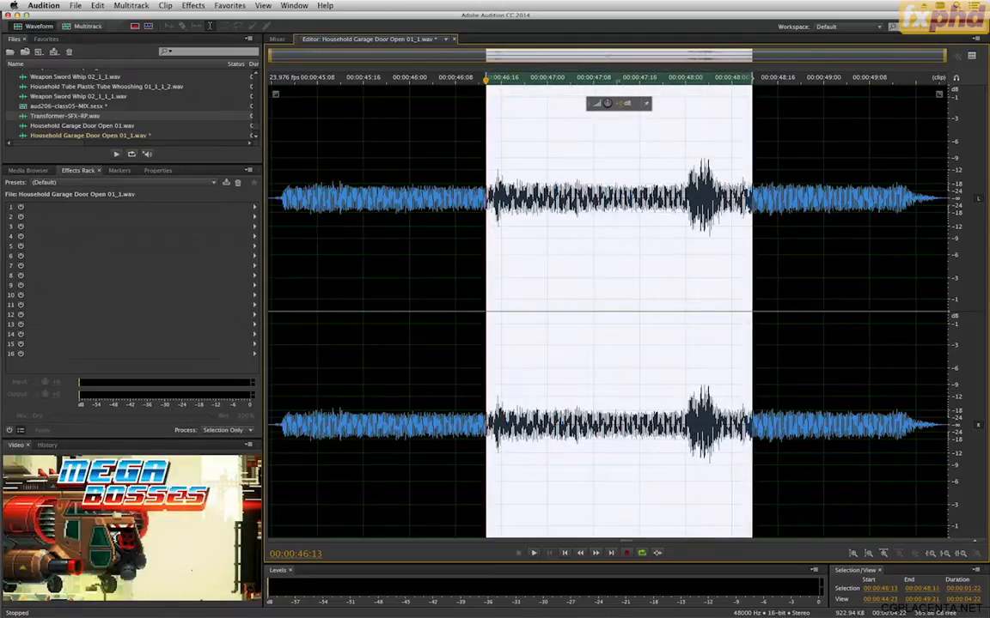
pyautogui.press('Delete')
pyautogui.click(594, 343)
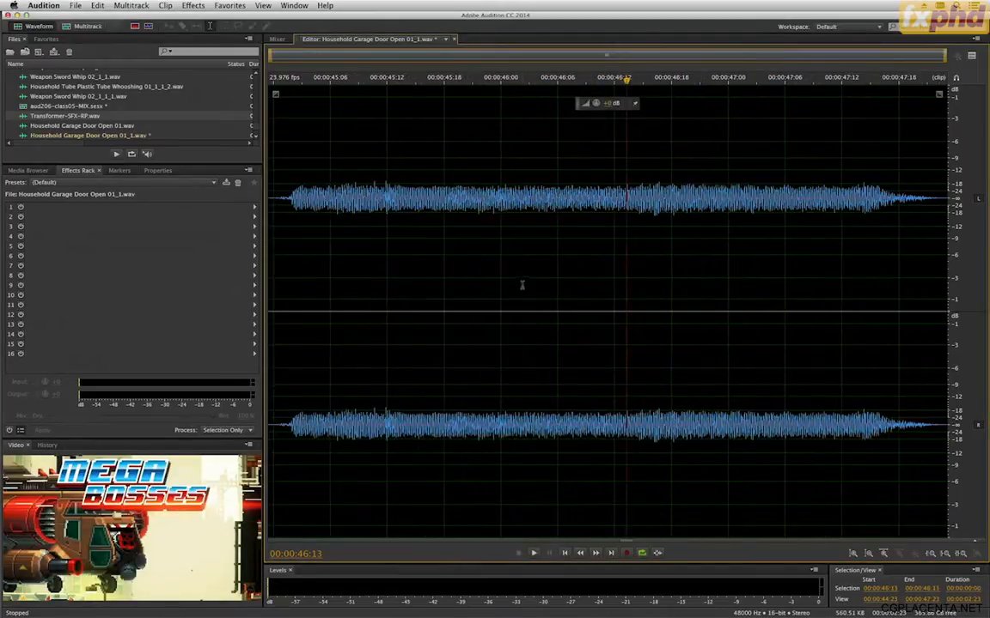
pyautogui.press('space')
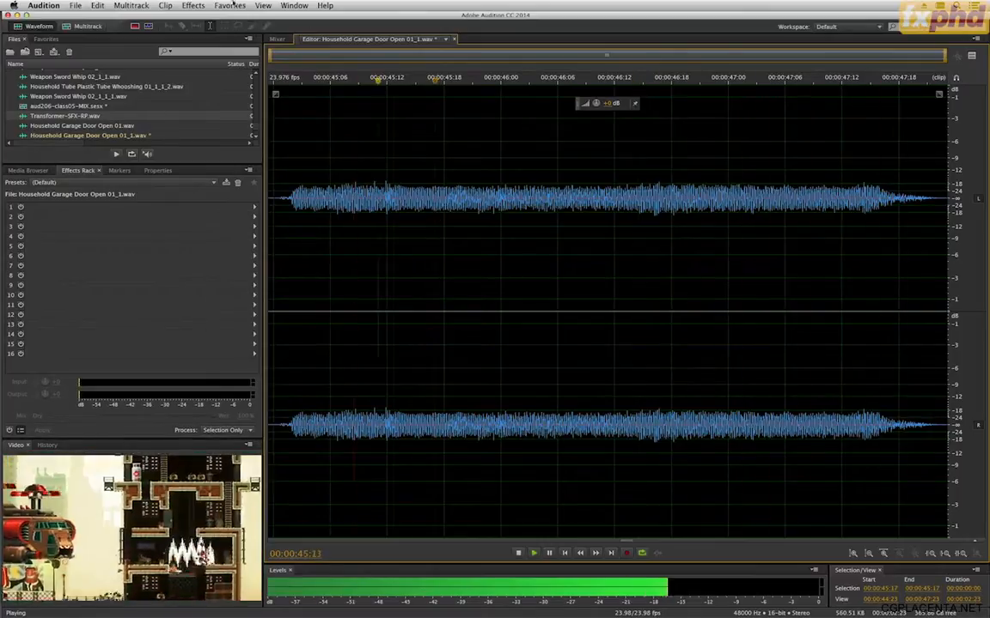
pyautogui.press('space')
# Step: Apply Stretch and Pitch to the garage door file with locked 50% stretch and 12-semitone shift, using iZotope Radius at High precision
pyautogui.click(200, 5)
pyautogui.moveTo(258, 212)
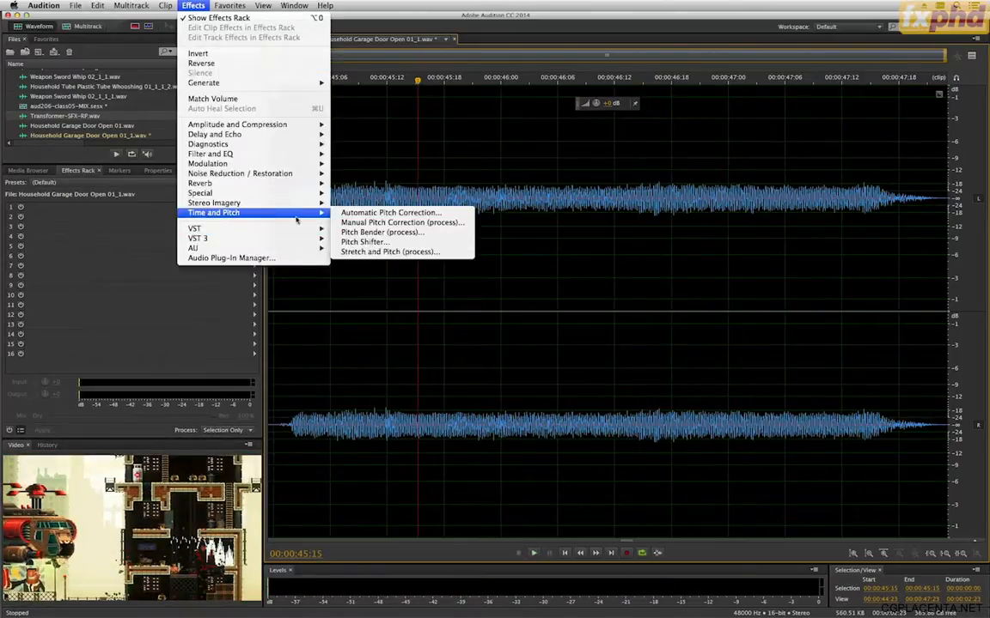
pyautogui.click(352, 252)
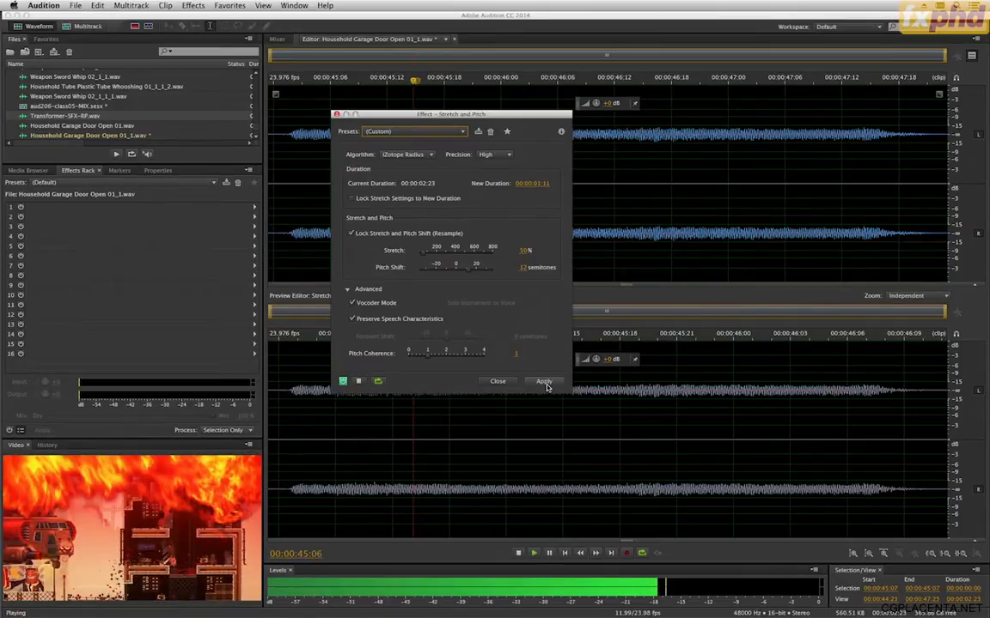
pyautogui.press('space')
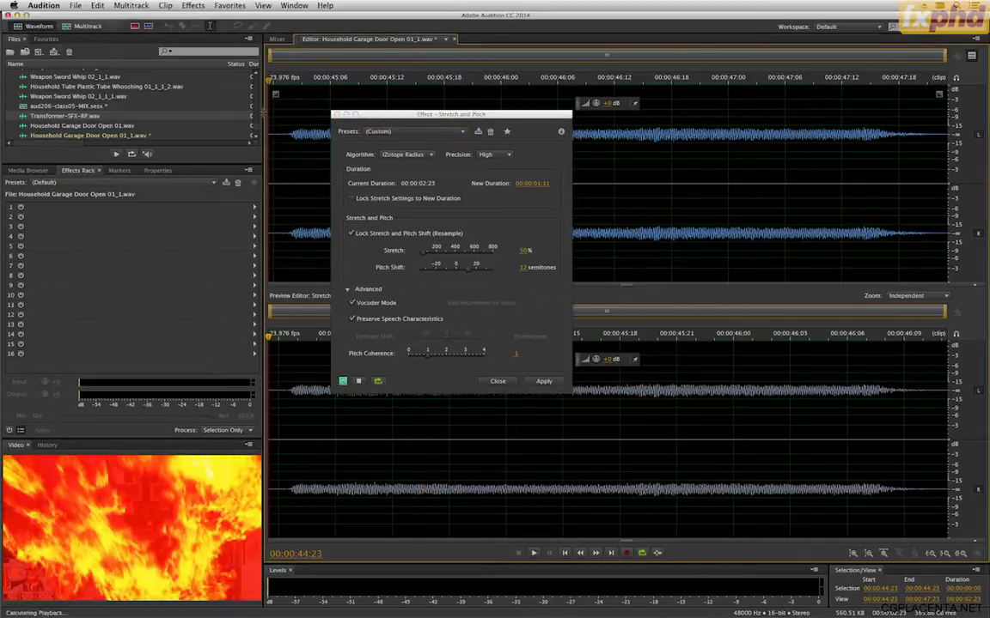
pyautogui.press('space')
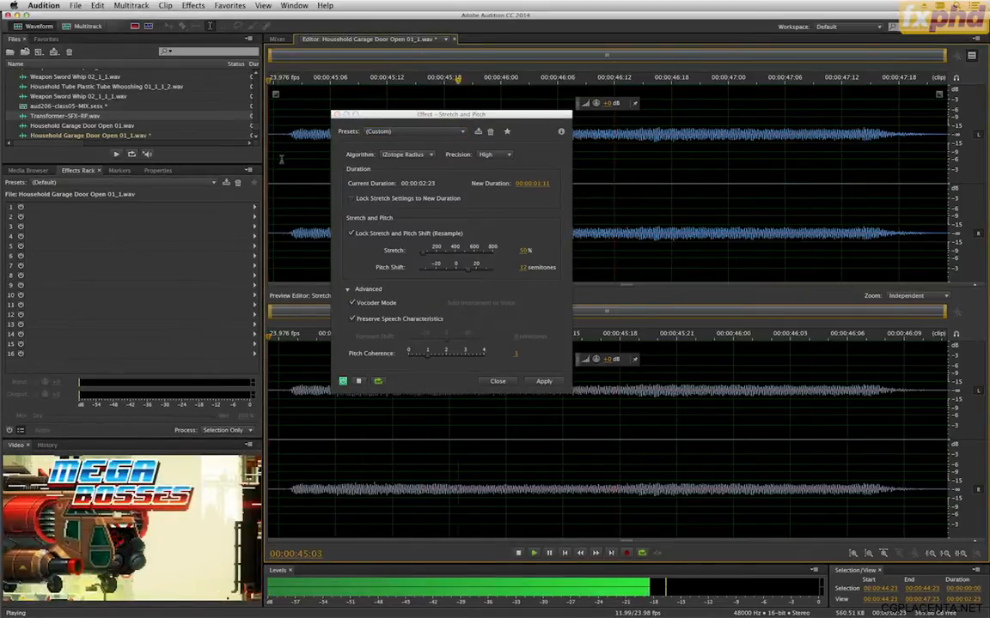
pyautogui.press('space')
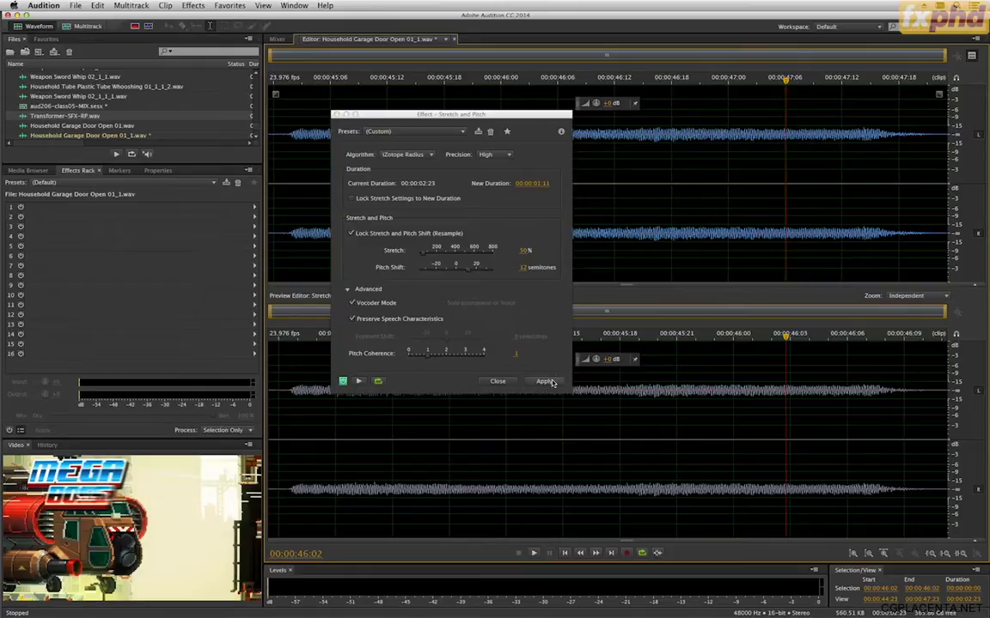
pyautogui.click(546, 381)
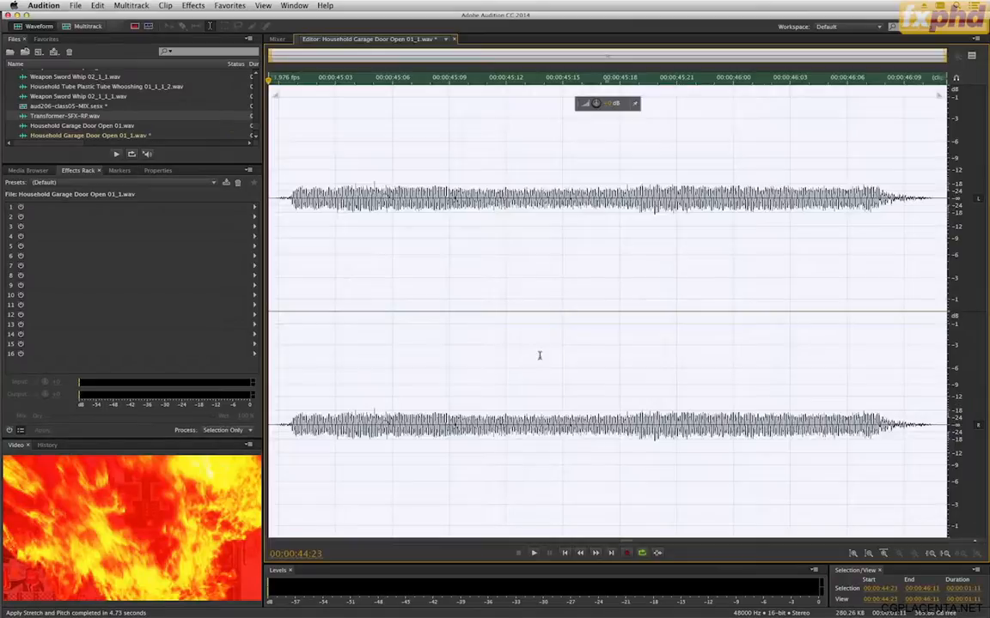
# Step: Return to the multitrack session and trim the end of the Track 15 garage door clip to about 00:00:46:11
pyautogui.click(75, 25)
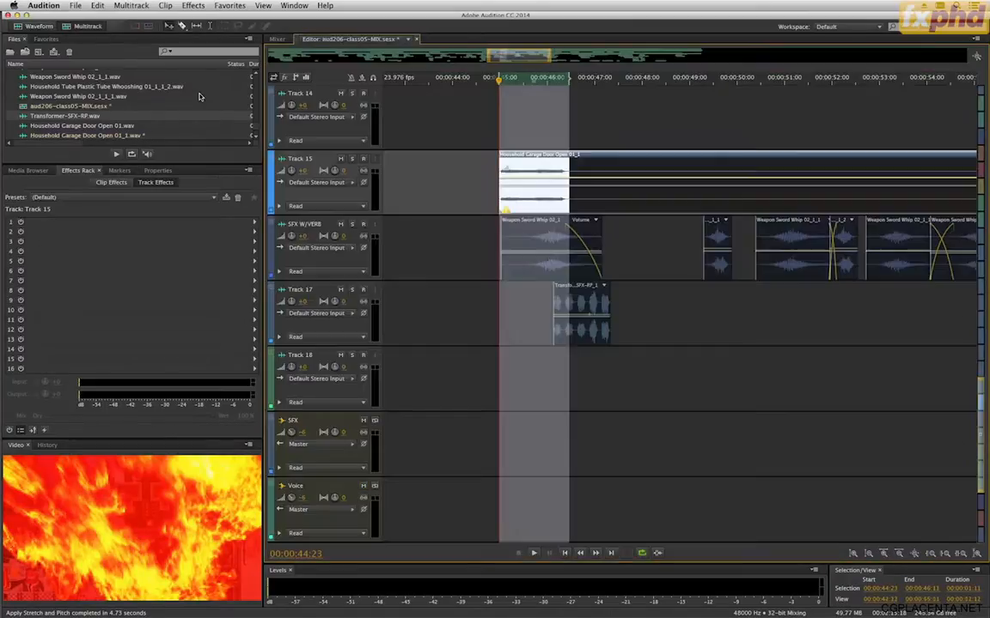
pyautogui.click(301, 206)
pyautogui.click(424, 207)
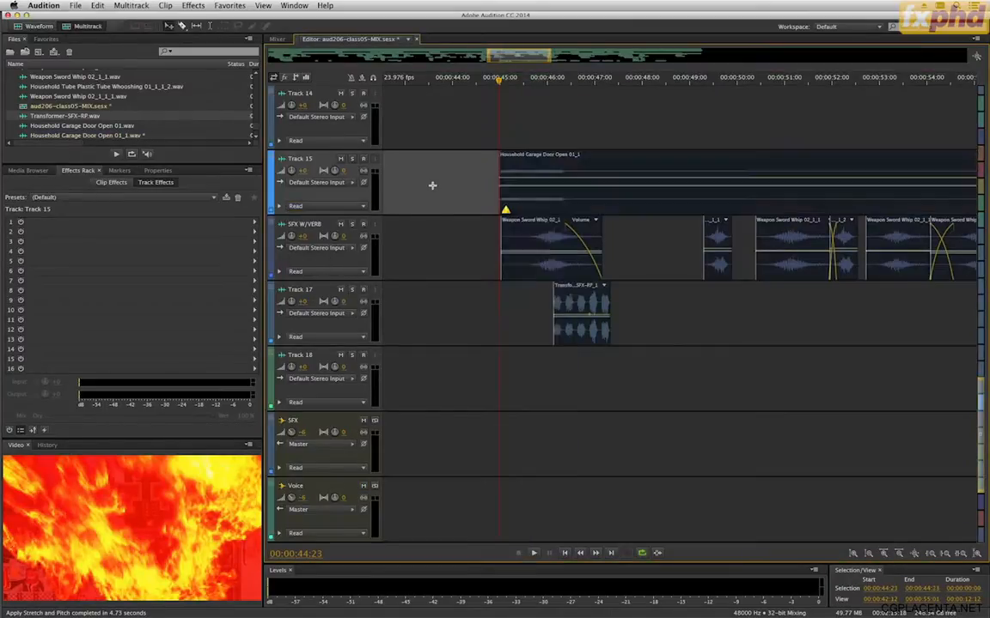
pyautogui.scroll(-3, 674, 170)
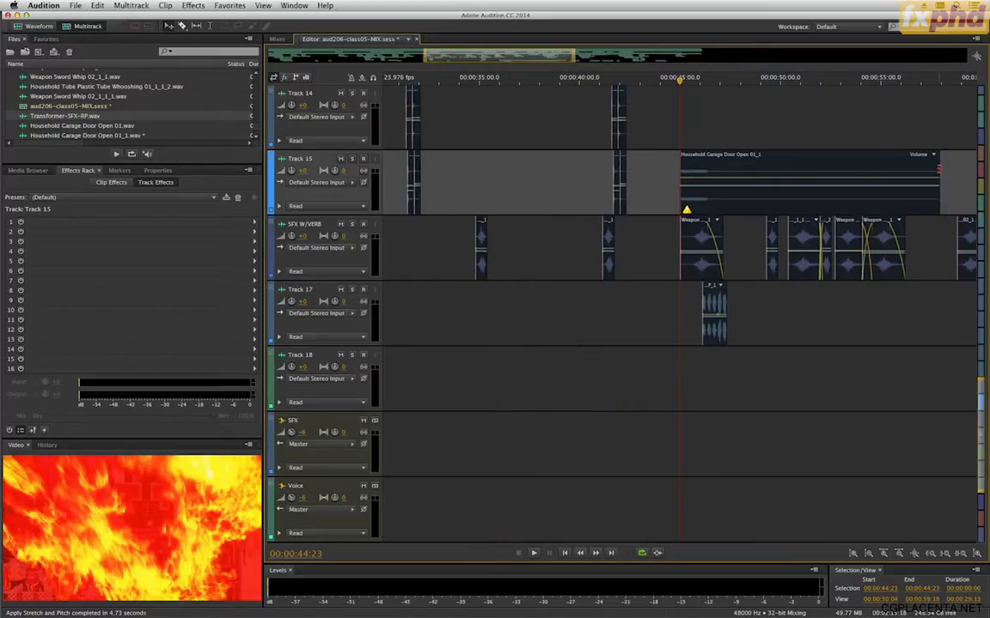
pyautogui.moveTo(939, 168); pyautogui.dragTo(709, 193)
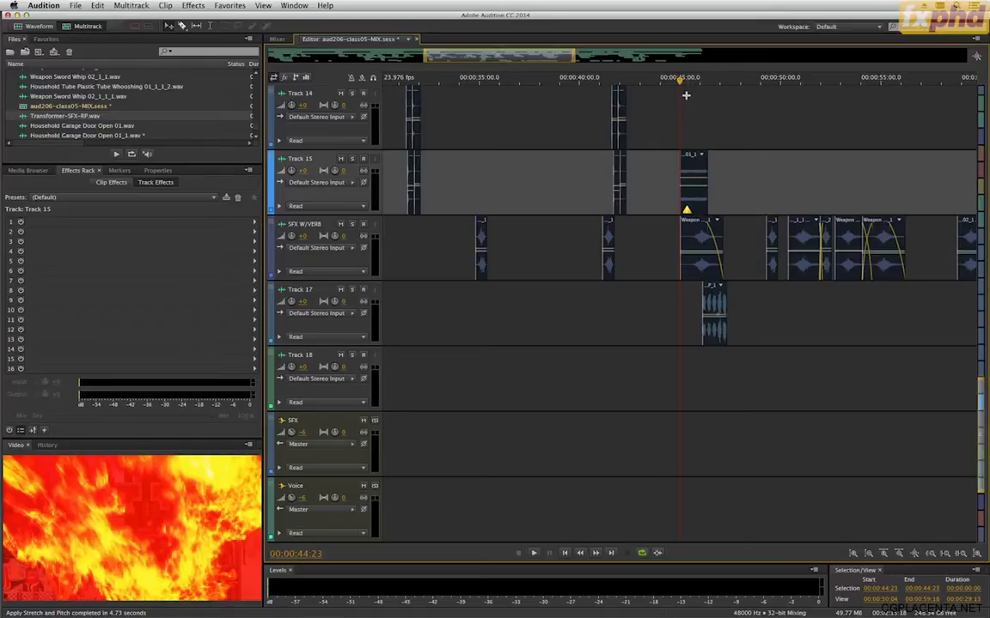
# Step: Play the mix from 00:00:44:10 across the trimmed garage door clip and the Transformer clip
pyautogui.click(668, 82)
pyautogui.press('space')
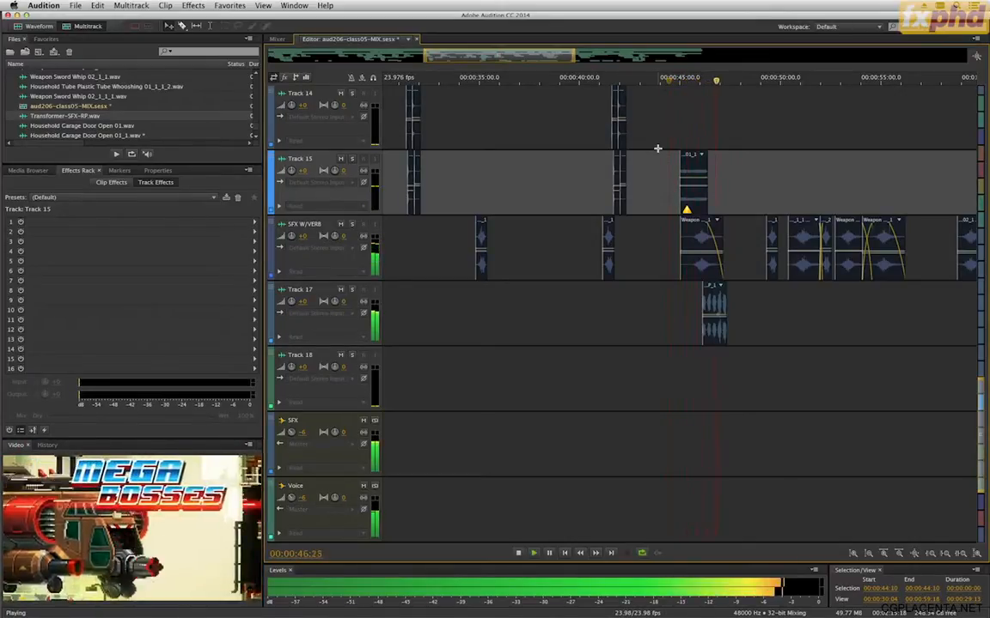
pyautogui.press('space')
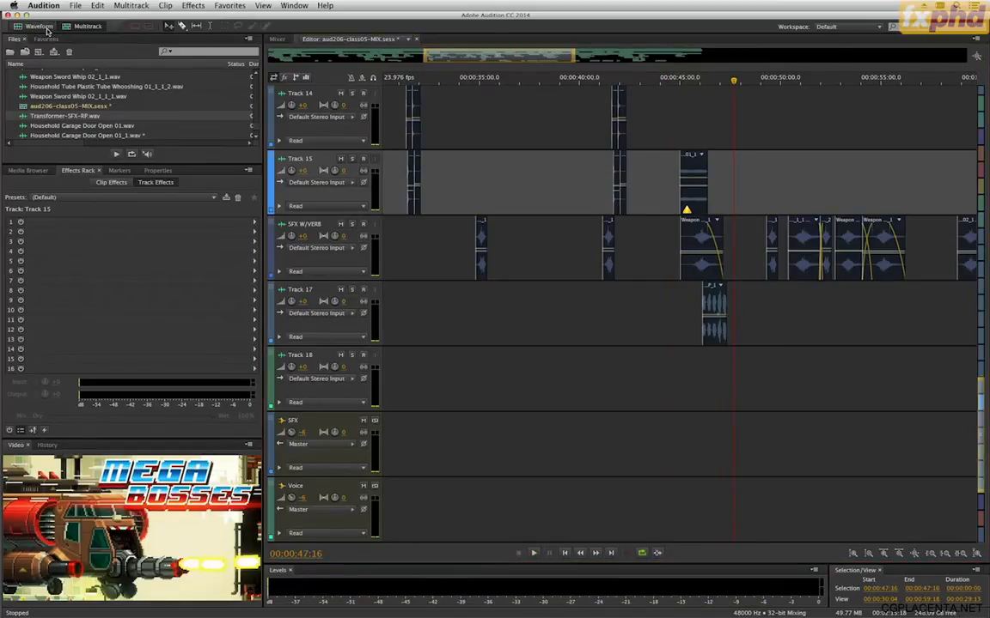
# Step: Switch to Adobe Bridge and search the Adobe sound library for "helicopter blades" and for "helicopter"
pyautogui.moveTo(2, 365)
pyautogui.click(14, 515)
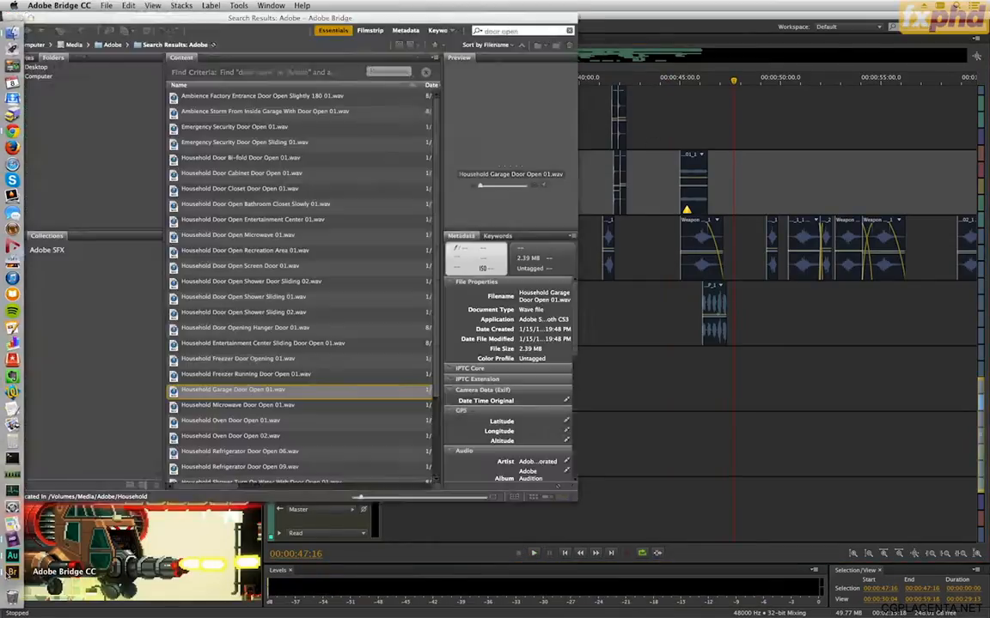
pyautogui.moveTo(526, 32); pyautogui.dragTo(484, 30)
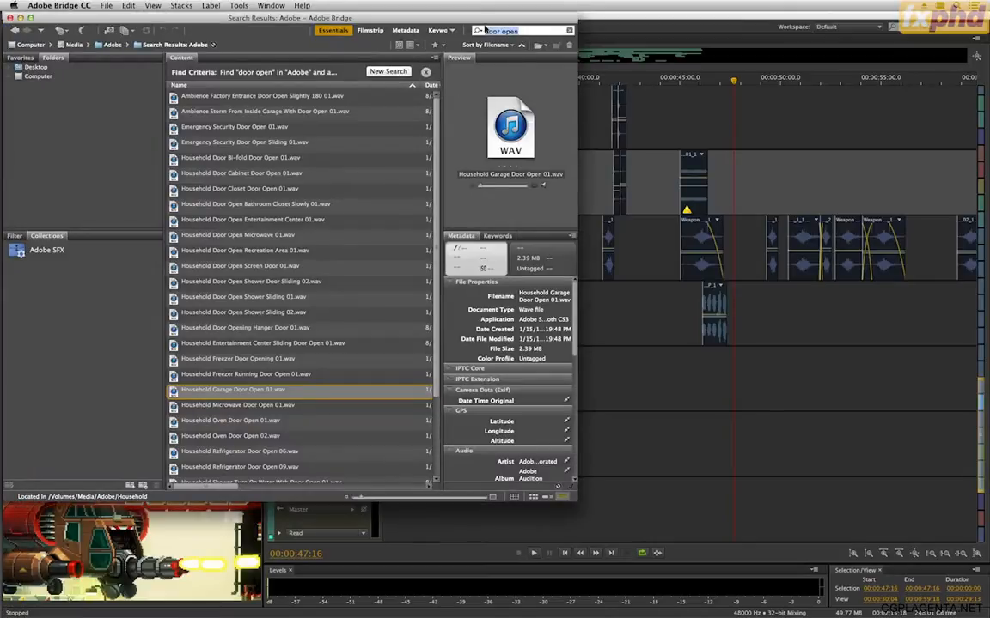
pyautogui.press('BackSpace')
pyautogui.write('helicopter blades')
pyautogui.press('Return')
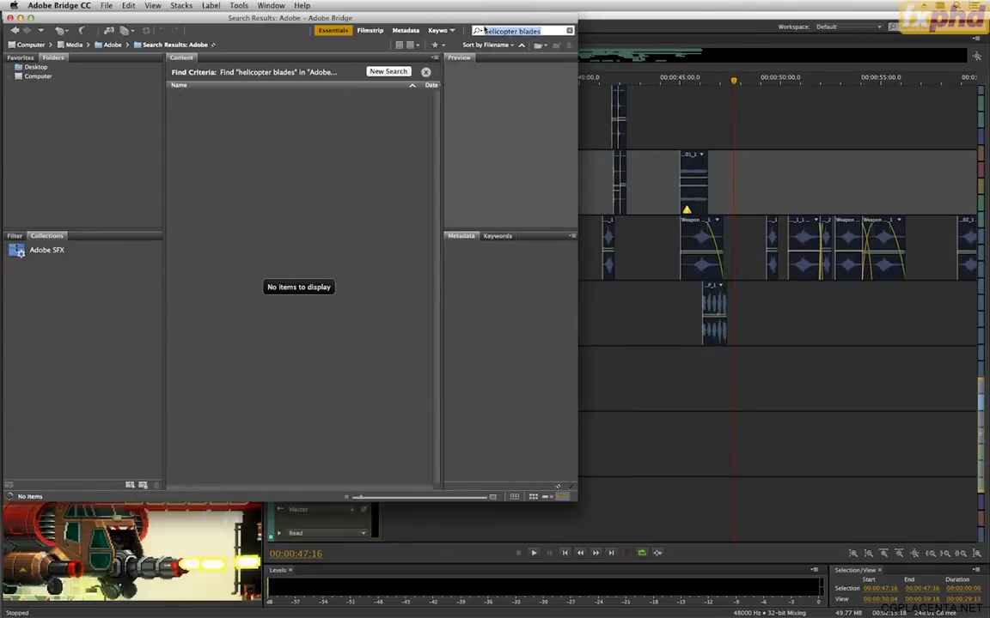
pyautogui.click(484, 30)
pyautogui.press('Return')
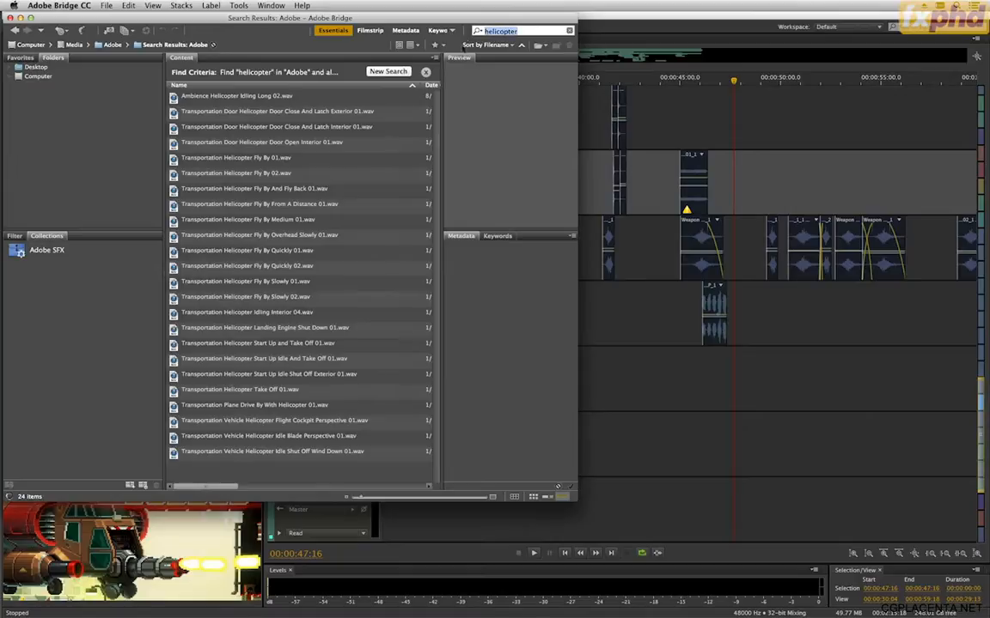
# Step: Audition the helicopter sounds and add Transportation Vehicle Helicopter Idle Blade Perspective 01.wav to Track 18 in the Audition session
pyautogui.click(302, 97)
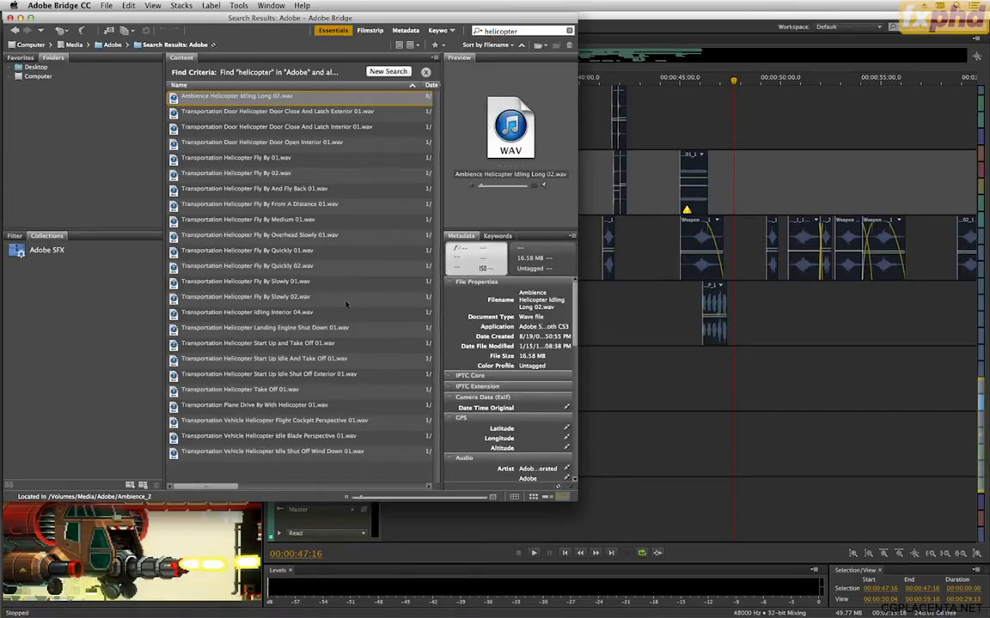
pyautogui.click(399, 435)
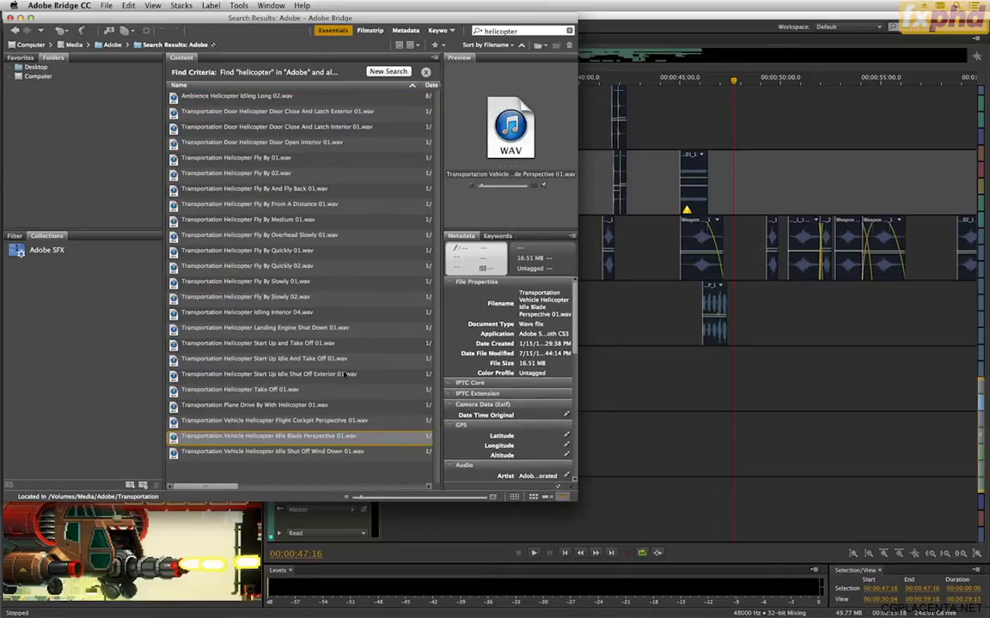
pyautogui.moveTo(175, 438); pyautogui.dragTo(680, 382)
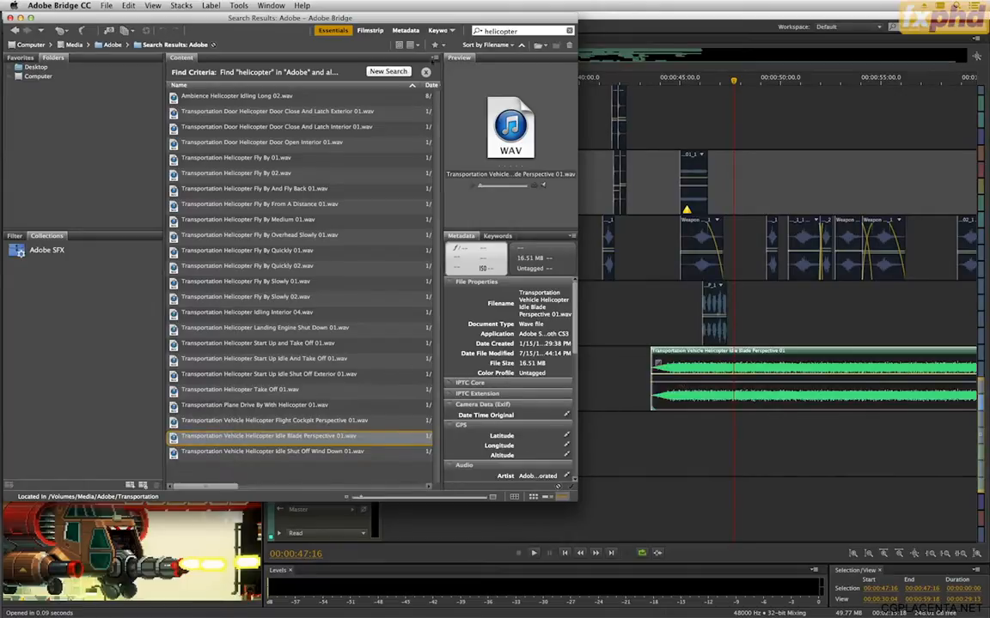
pyautogui.click(648, 26)
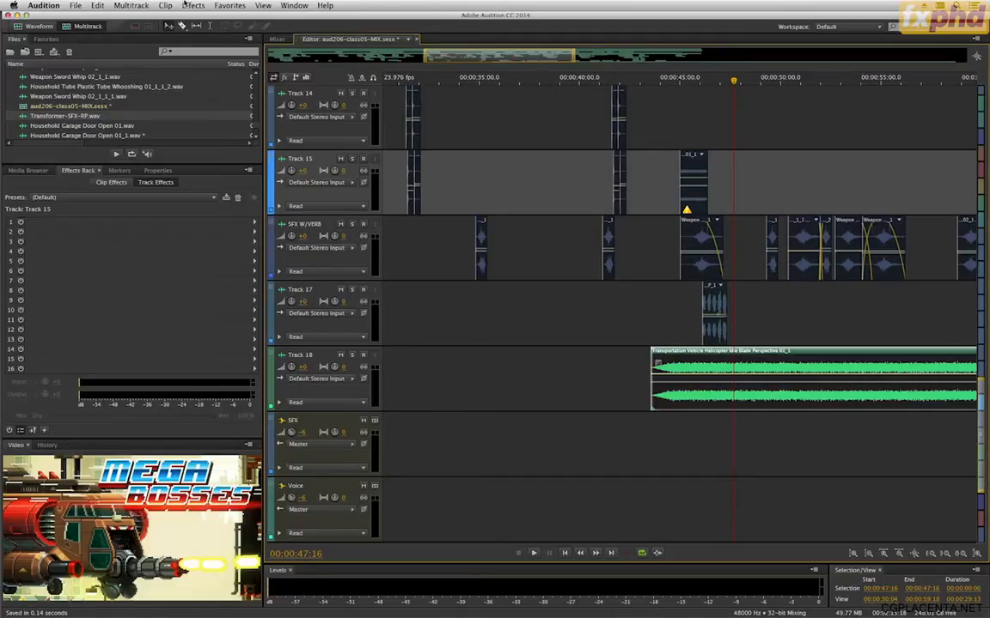
pyautogui.click(129, 5)
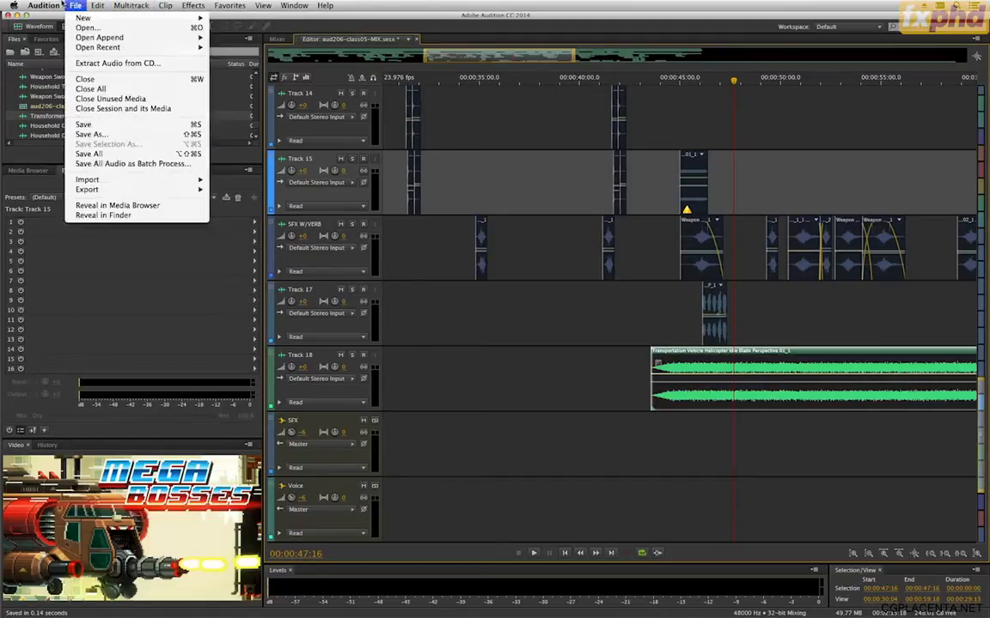
pyautogui.click(51, 9)
# Step: Move the helicopter clip from Track 18 to Track 14, starting at 00:00:44:19, with a short fade-in
pyautogui.press('space')
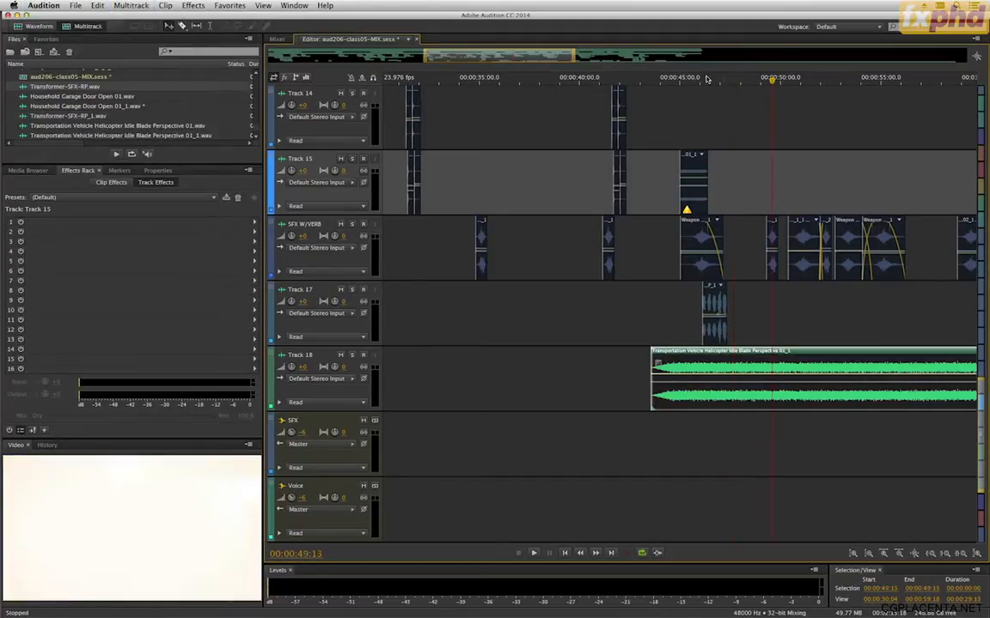
pyautogui.click(661, 79)
pyautogui.moveTo(661, 82)
pyautogui.mouseDown()
pyautogui.moveTo(649, 82)
pyautogui.moveTo(671, 83)
pyautogui.mouseUp()
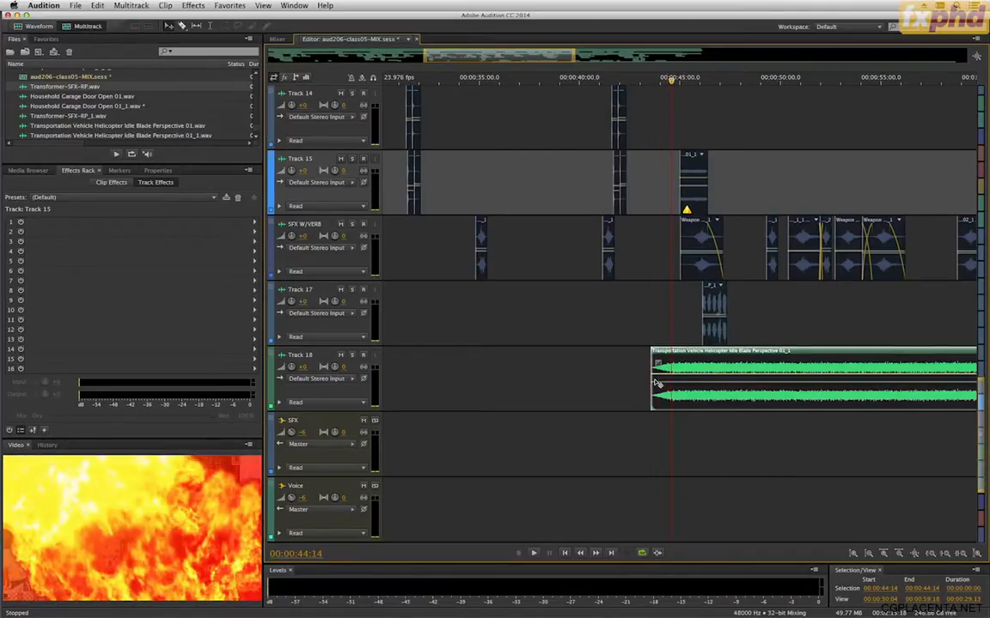
pyautogui.moveTo(679, 393); pyautogui.dragTo(676, 83)
# Step: Play the mix from 00:00:44:11 to hear the helicopter clip under the title sounds
pyautogui.press('space')
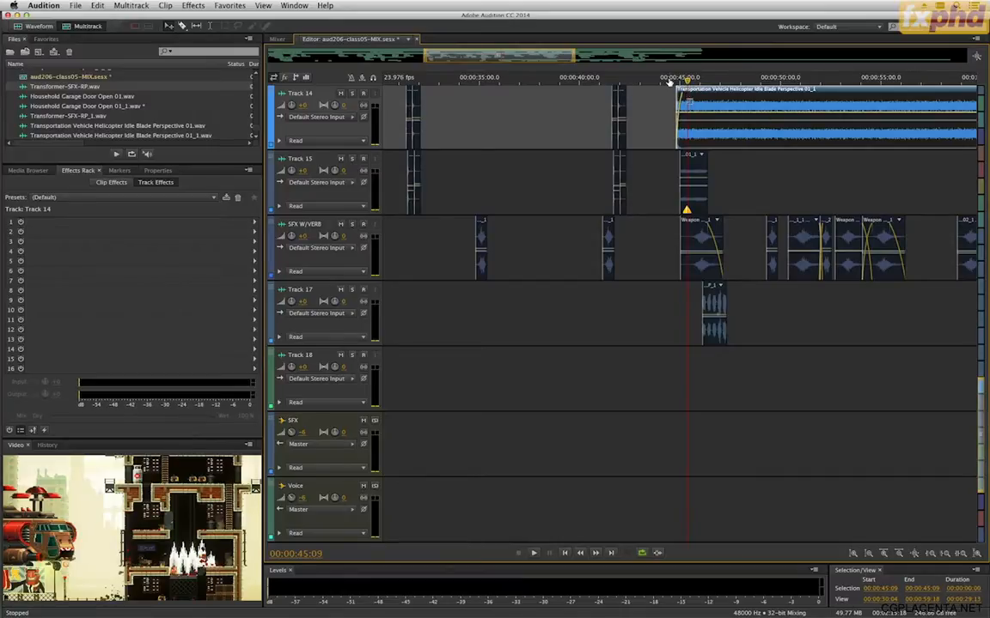
pyautogui.press('space')
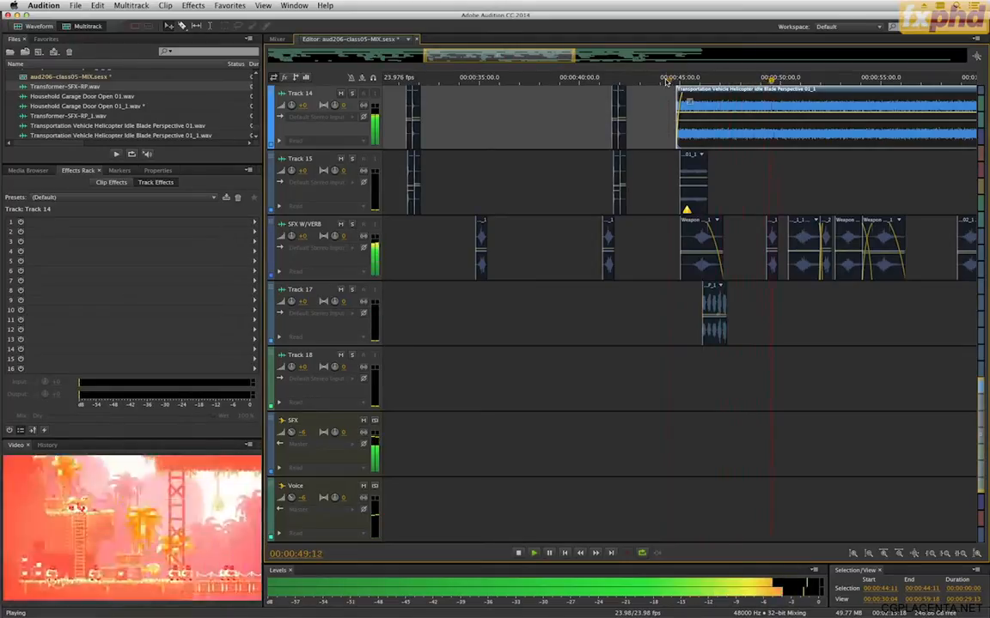
pyautogui.press('space')
# Step: Shorten the Track 14 helicopter clip so it ends at 00:00:49:15 and give it a fade-out
pyautogui.click(752, 129)
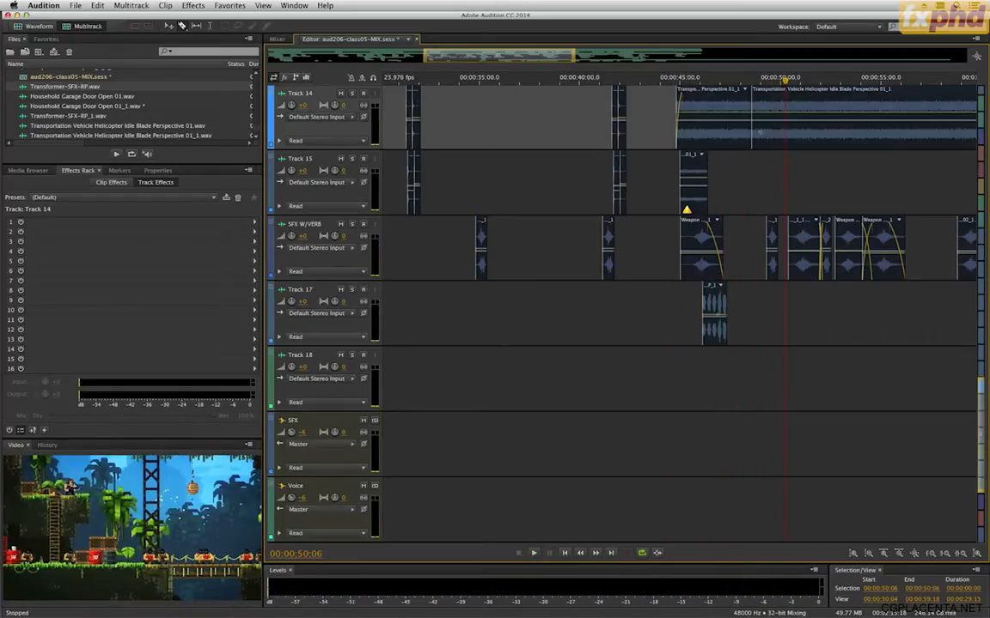
pyautogui.click(775, 135)
pyautogui.press('Delete')
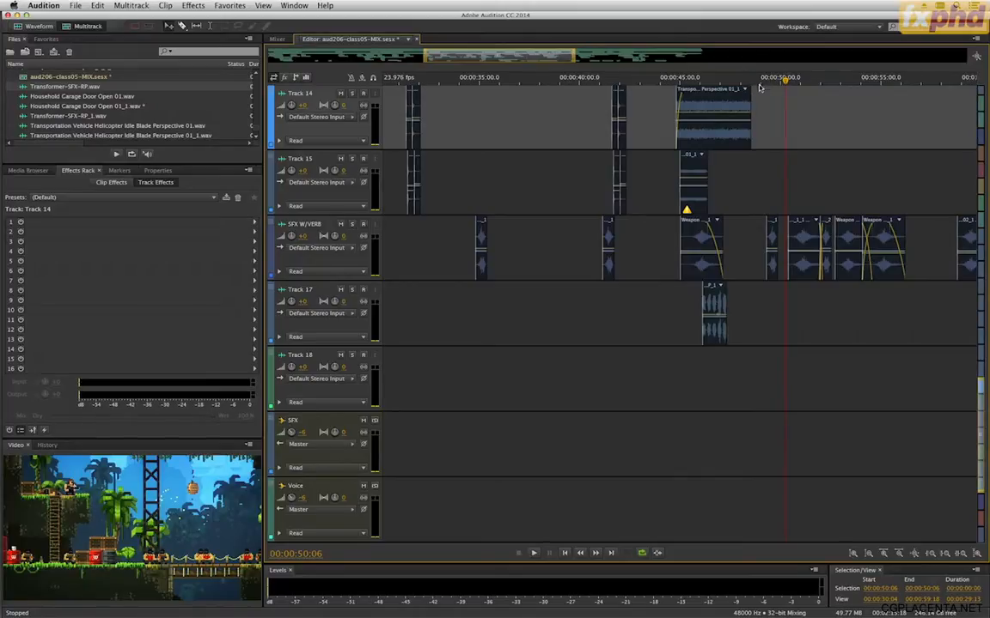
pyautogui.moveTo(746, 84); pyautogui.dragTo(773, 84)
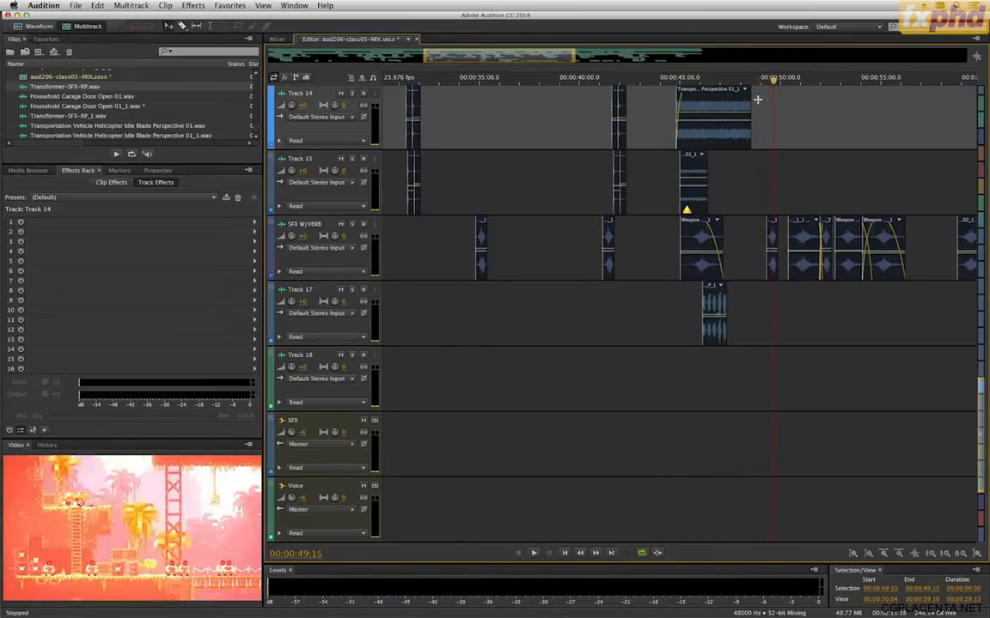
pyautogui.moveTo(749, 131); pyautogui.dragTo(751, 102)
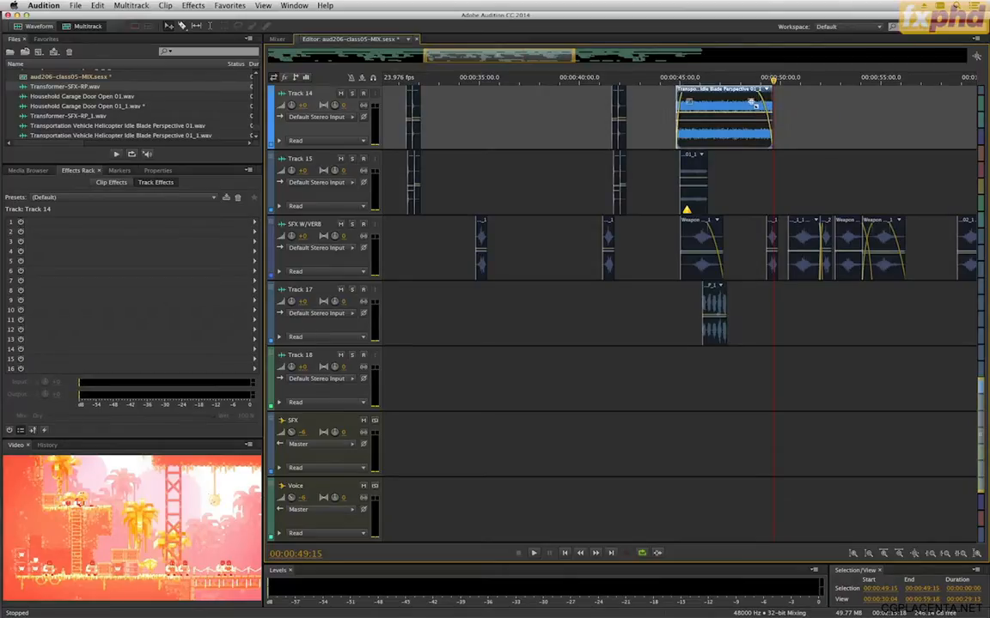
# Step: Play the mix from 00:00:44:19 across the shortened helicopter clip
pyautogui.click(669, 115)
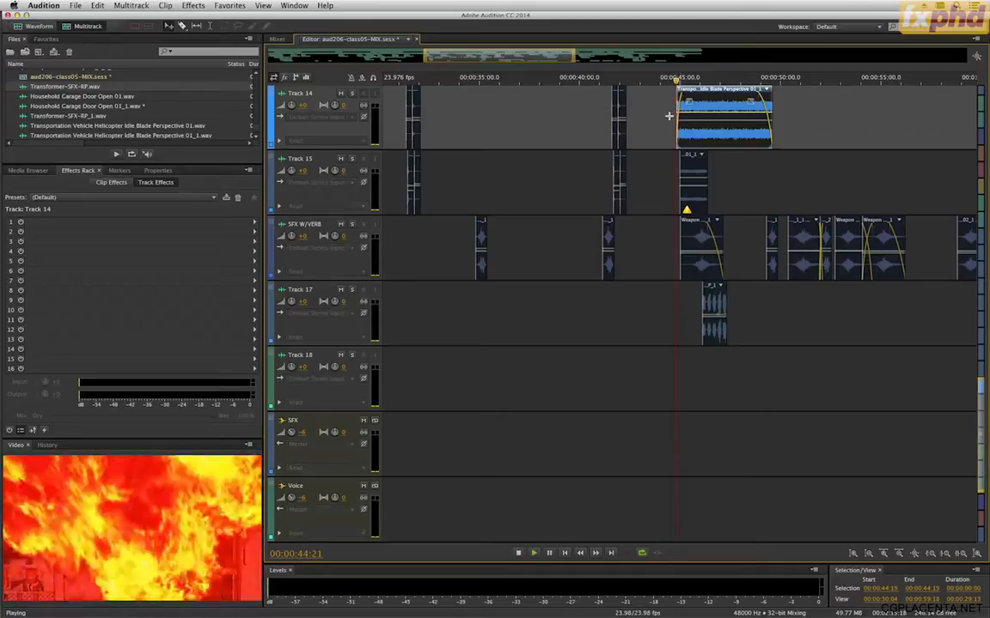
pyautogui.press('space')
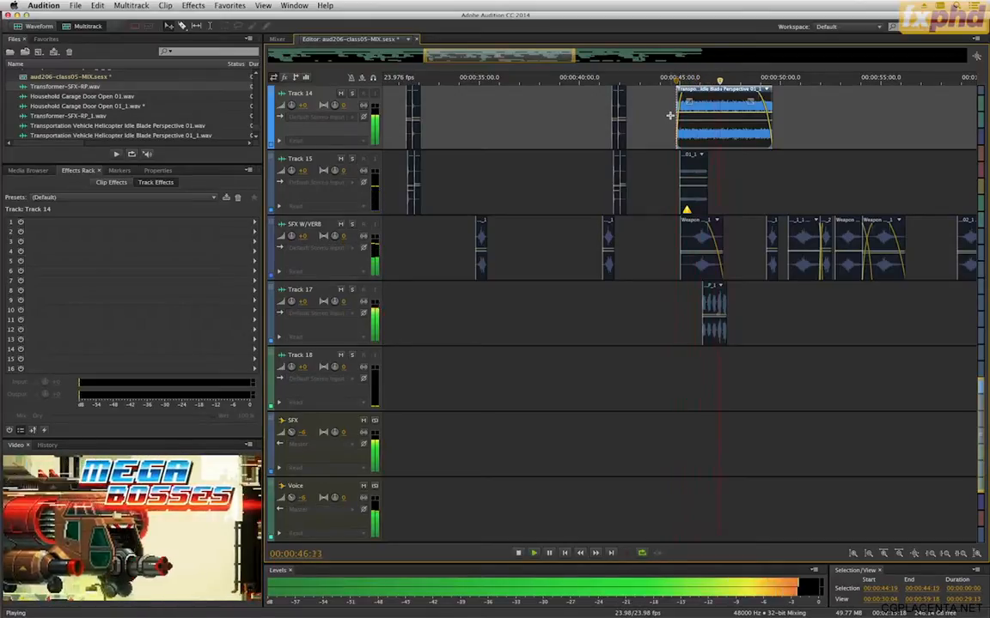
pyautogui.press('space')
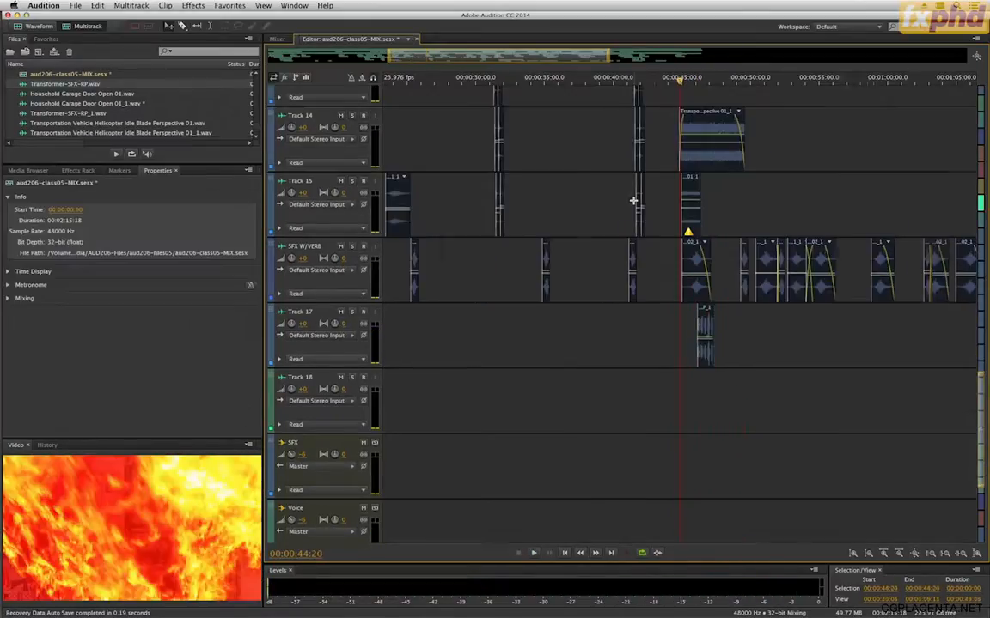
# Step: Examine how the helicopter, garage door, sword whip and Transformer clips overlap from 00:00:44:20
pyautogui.press('=')
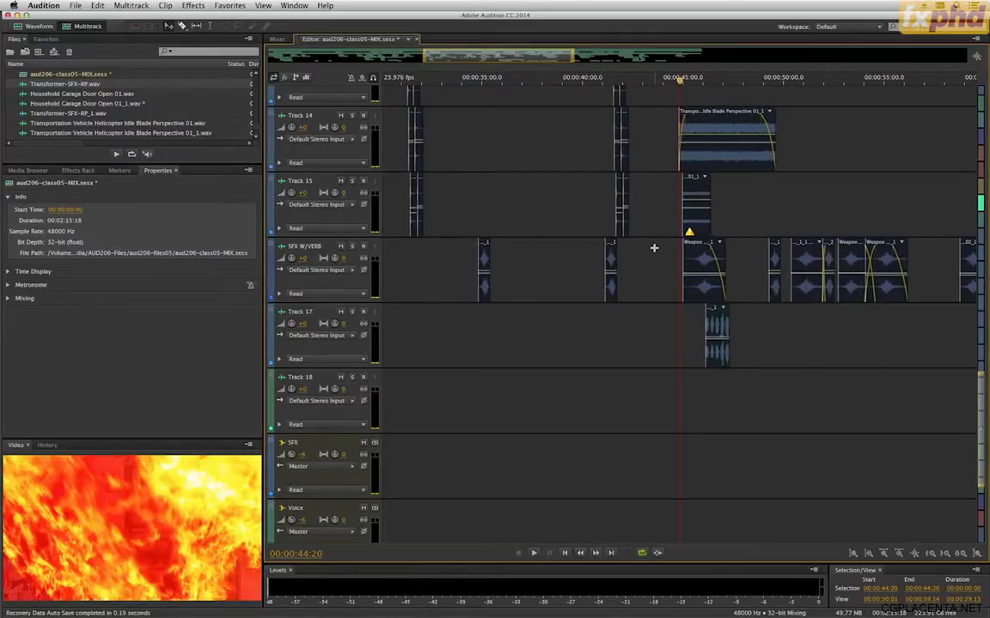
pyautogui.press('=')
pyautogui.press('=')
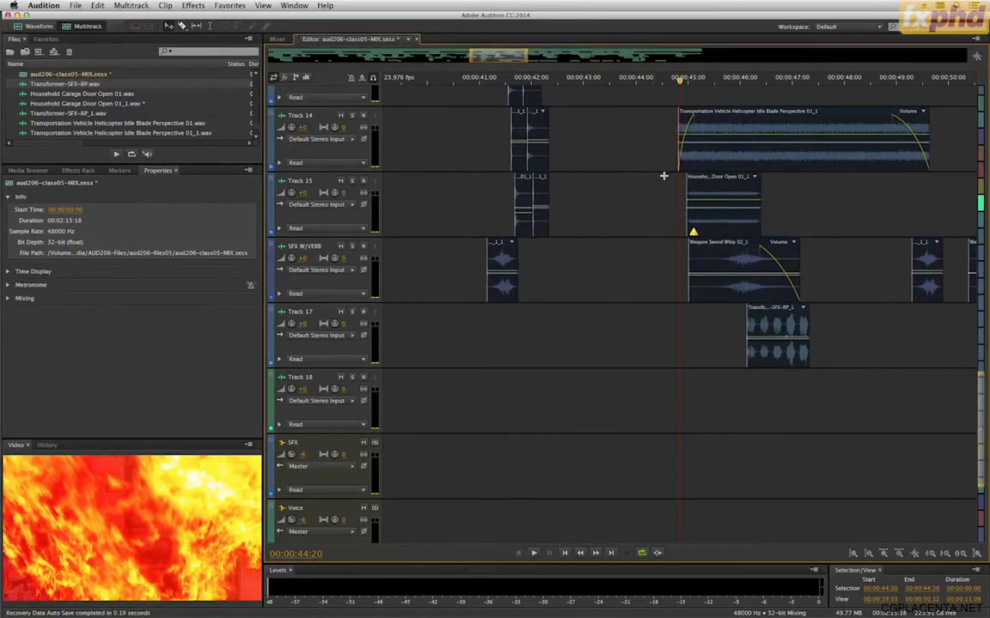
pyautogui.click(747, 184)
pyautogui.click(687, 133)
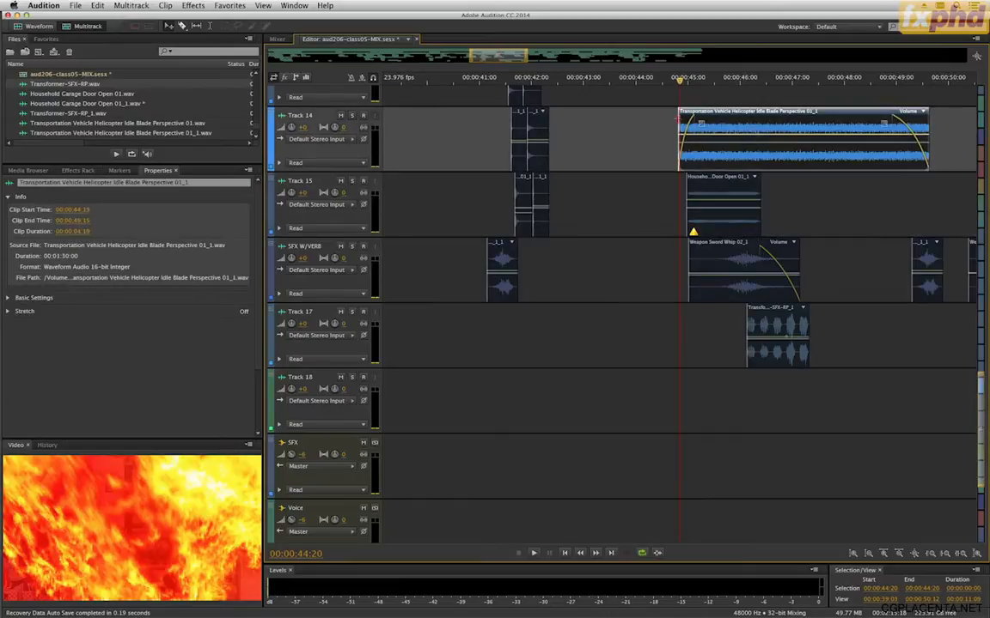
pyautogui.press('-')
pyautogui.press('-')
pyautogui.press('-')
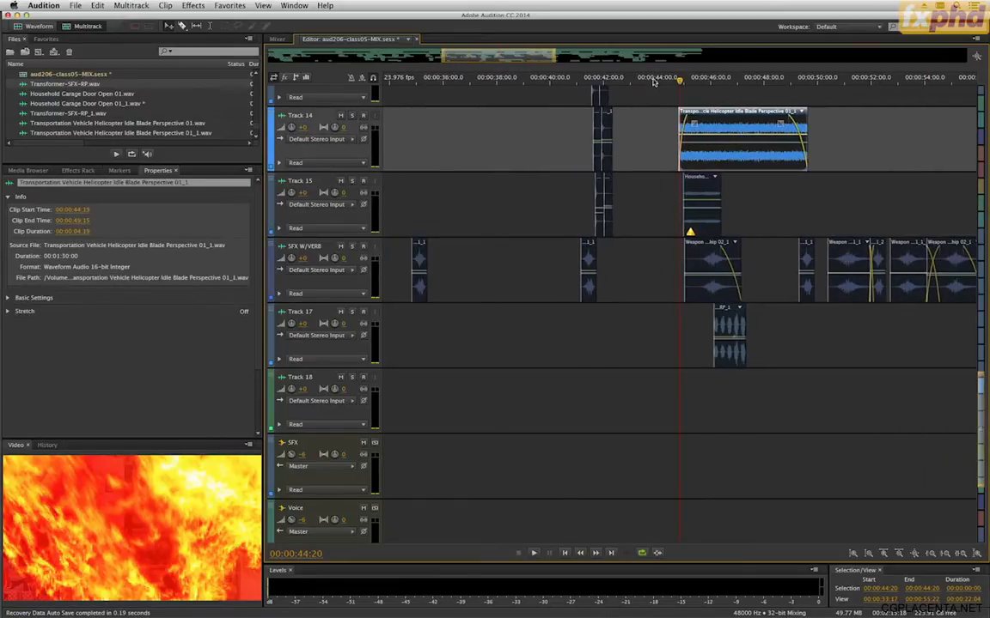
# Step: Solo the Game SFX track, play it from 00:00:43:20 through the helicopter scene, and turn the solo off
pyautogui.click(653, 81)
pyautogui.scroll(15, 655, 136)
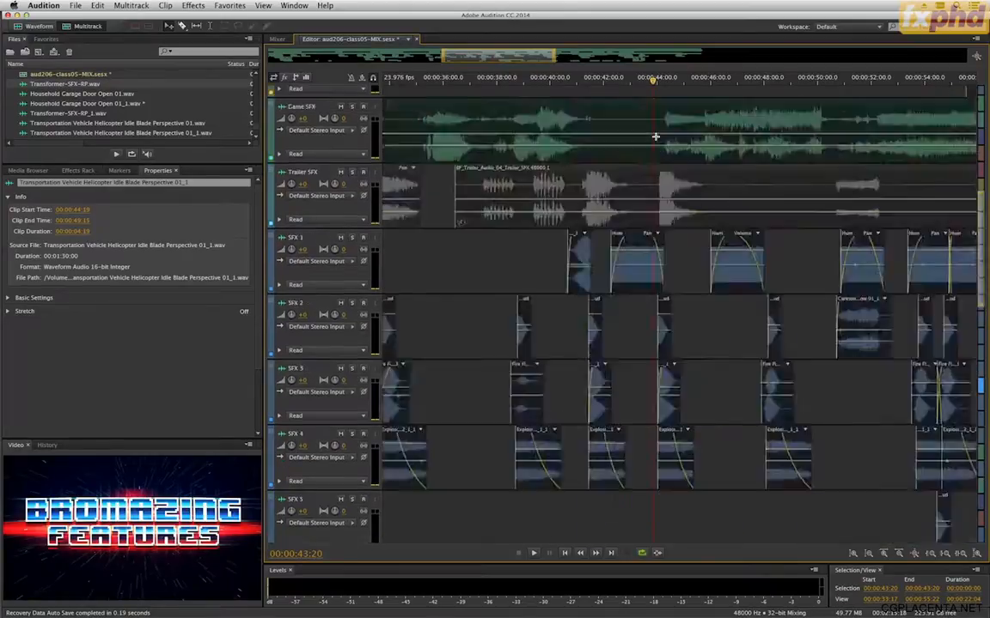
pyautogui.scroll(-5, 546, 289)
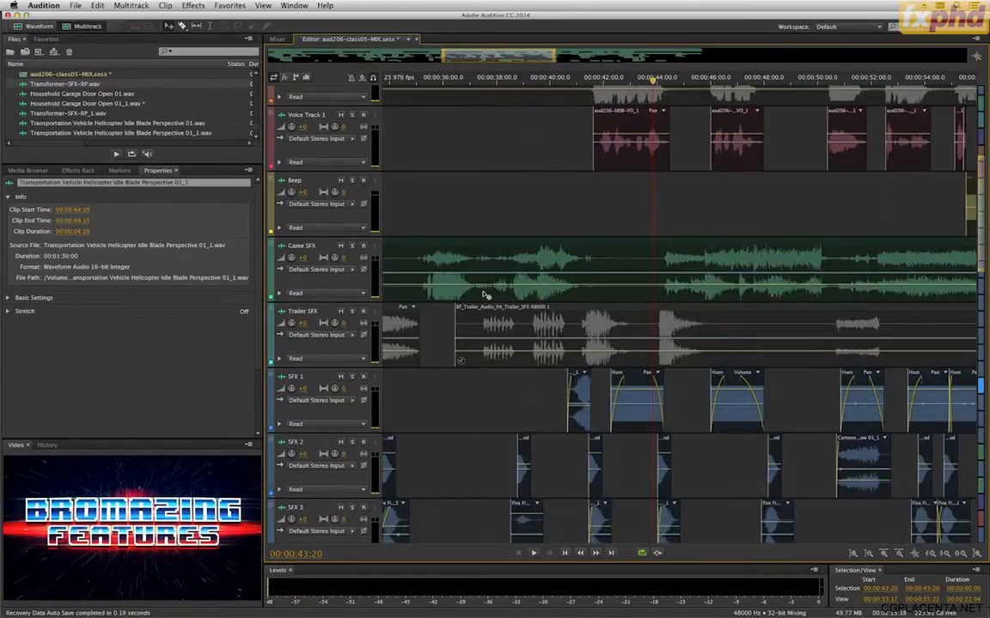
pyautogui.click(351, 245)
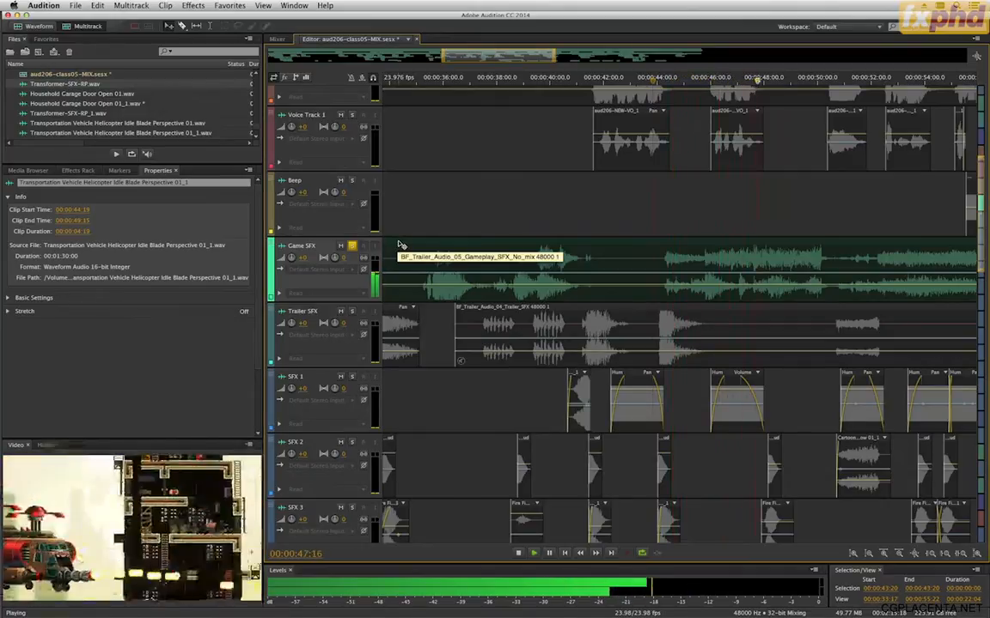
pyautogui.press('space')
pyautogui.click(353, 246)
# Step: Examine the whole trailer session from the Video Reference track down, along with the level meter's display options
pyautogui.press('-')
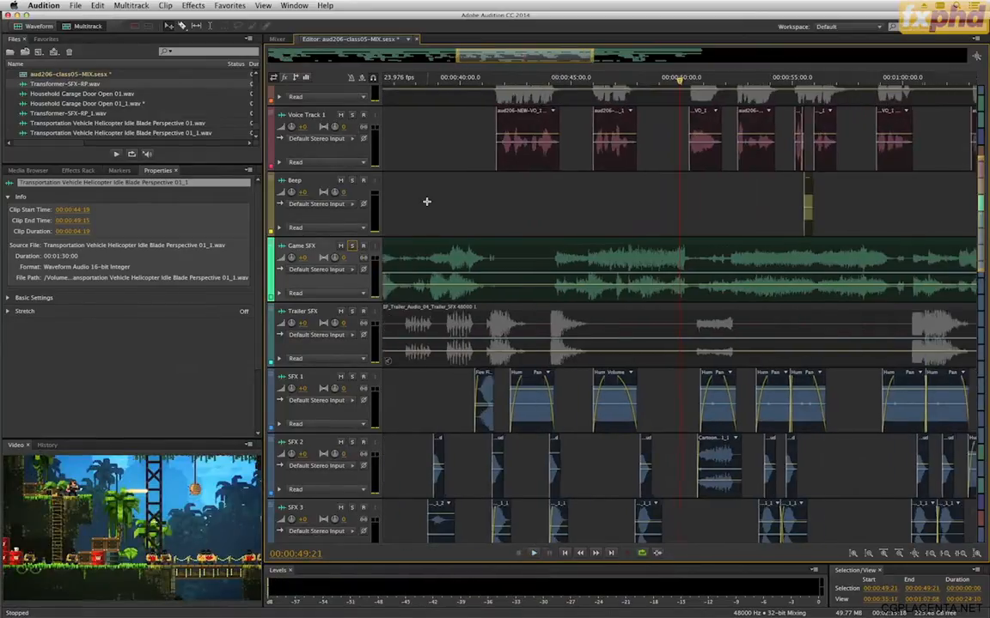
pyautogui.press('-')
pyautogui.press('-')
pyautogui.press('-')
pyautogui.press('-')
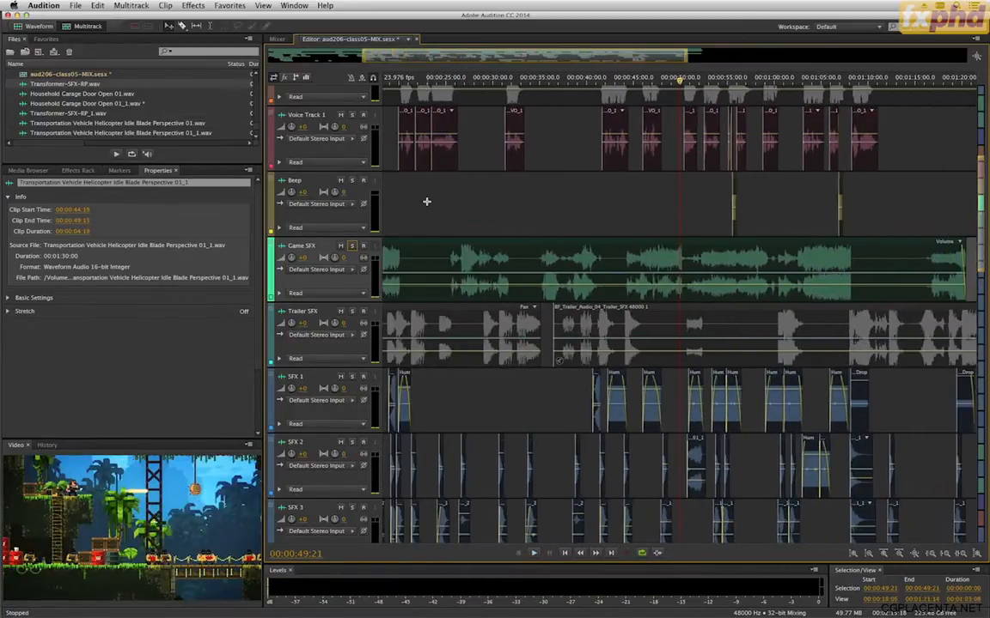
pyautogui.press('-')
pyautogui.press('-')
pyautogui.press('-')
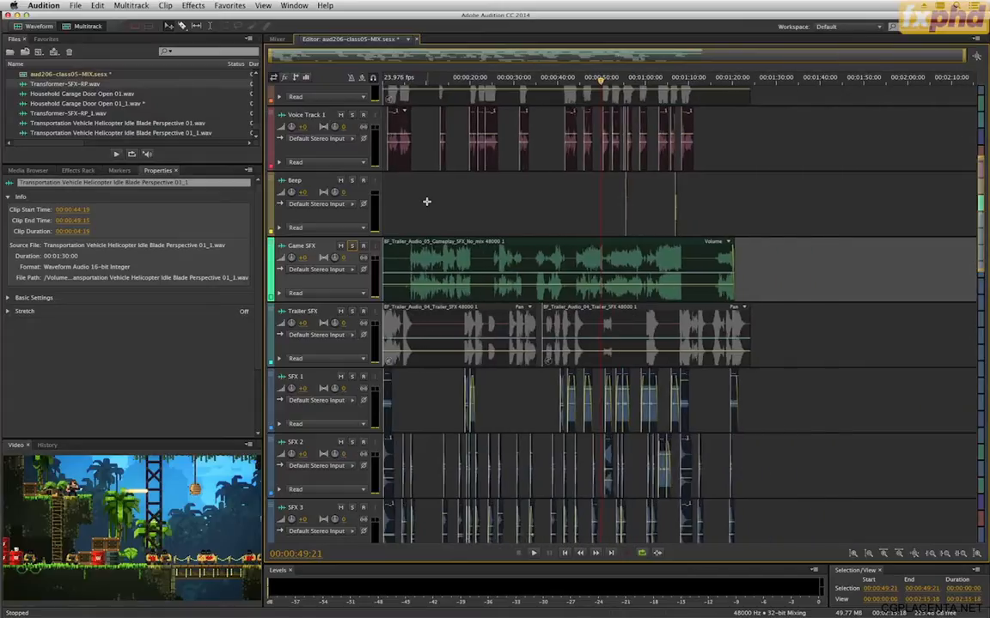
pyautogui.press('=')
pyautogui.scroll(5, 426, 201)
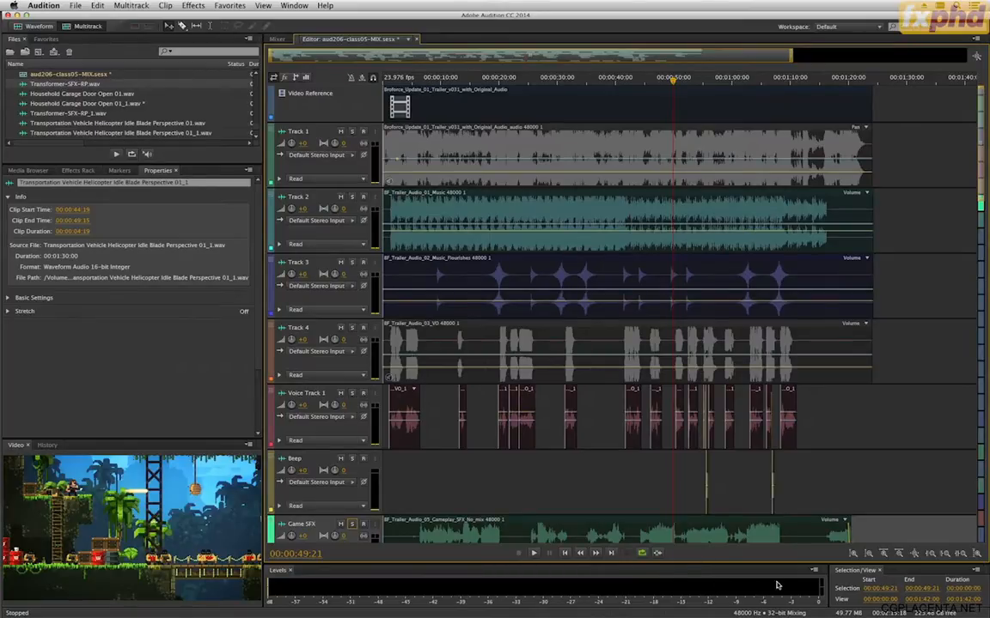
pyautogui.rightClick(604, 609)
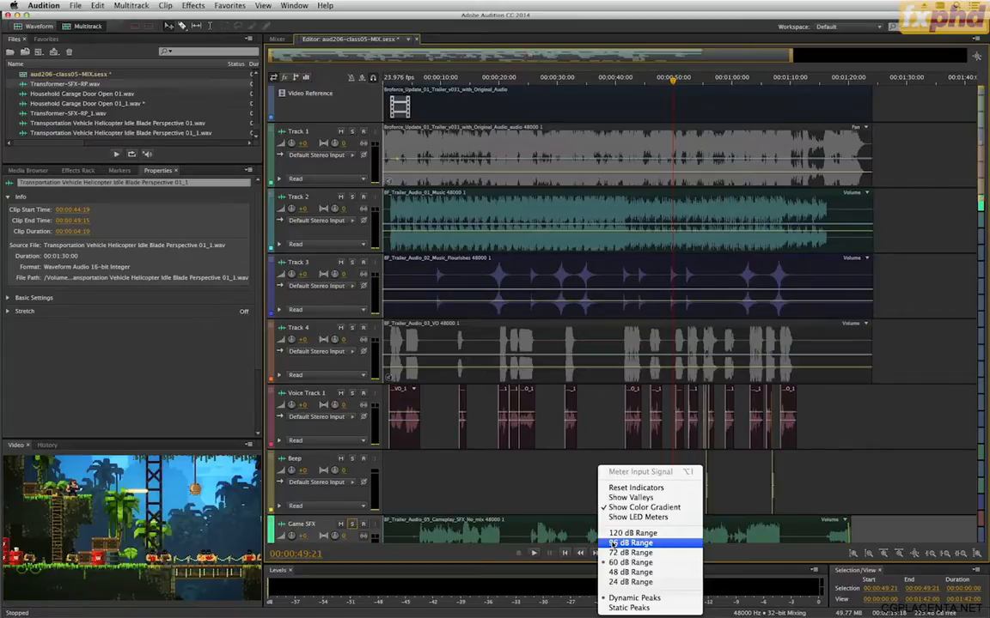
pyautogui.click(565, 591)
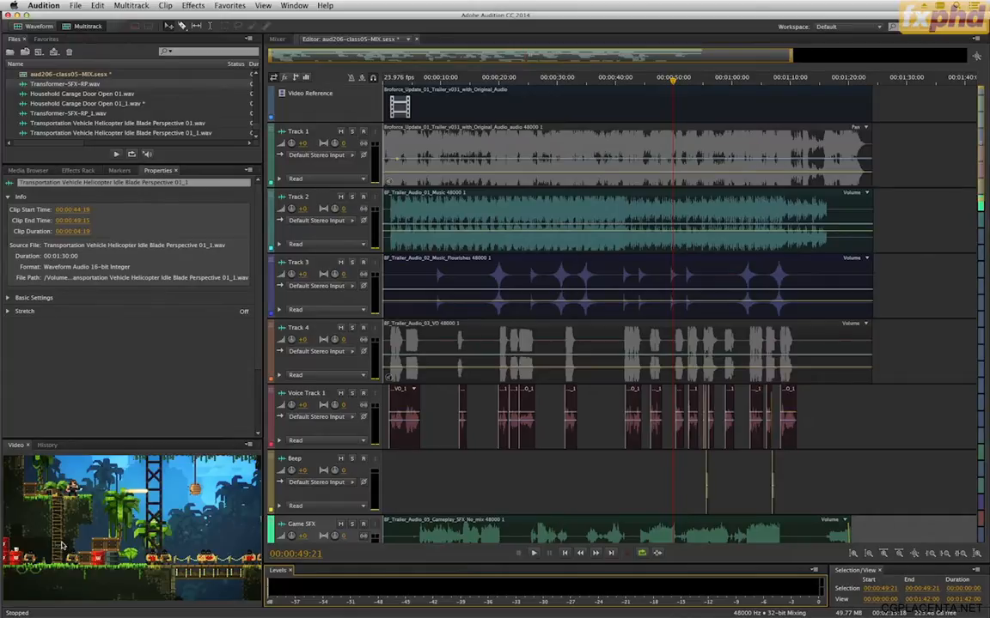
# Step: Switch to Chrome and open Voxengo's Free VST and AU Plugins page
pyautogui.press('super+Tab')
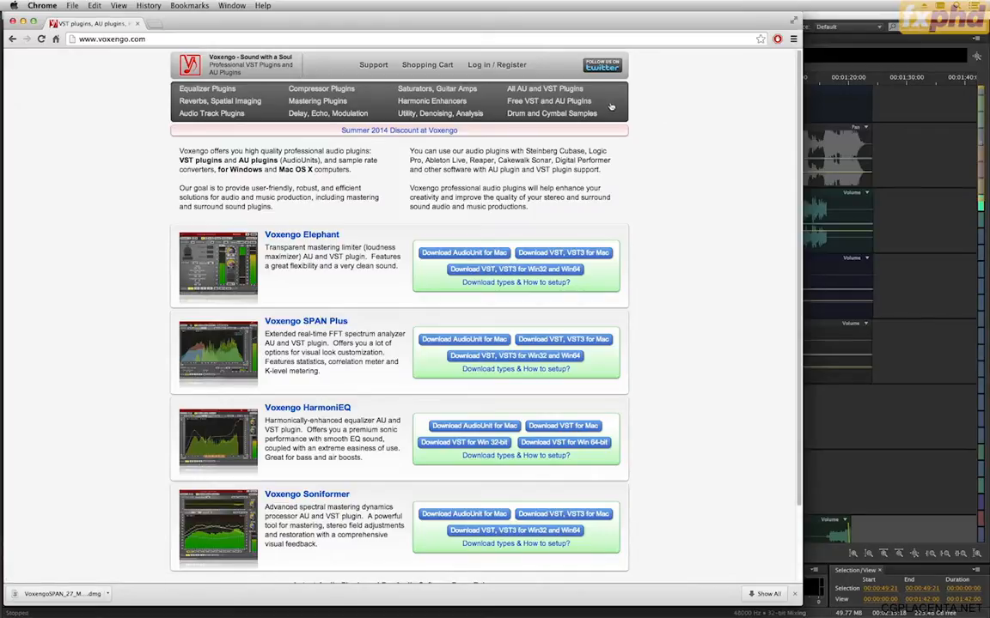
pyautogui.click(581, 102)
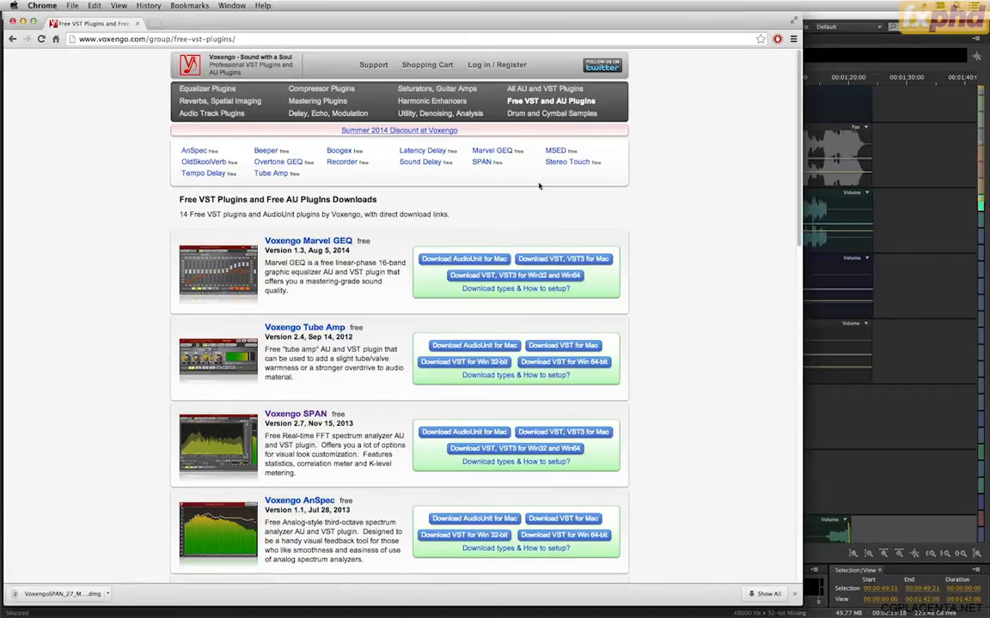
pyautogui.click(560, 434)
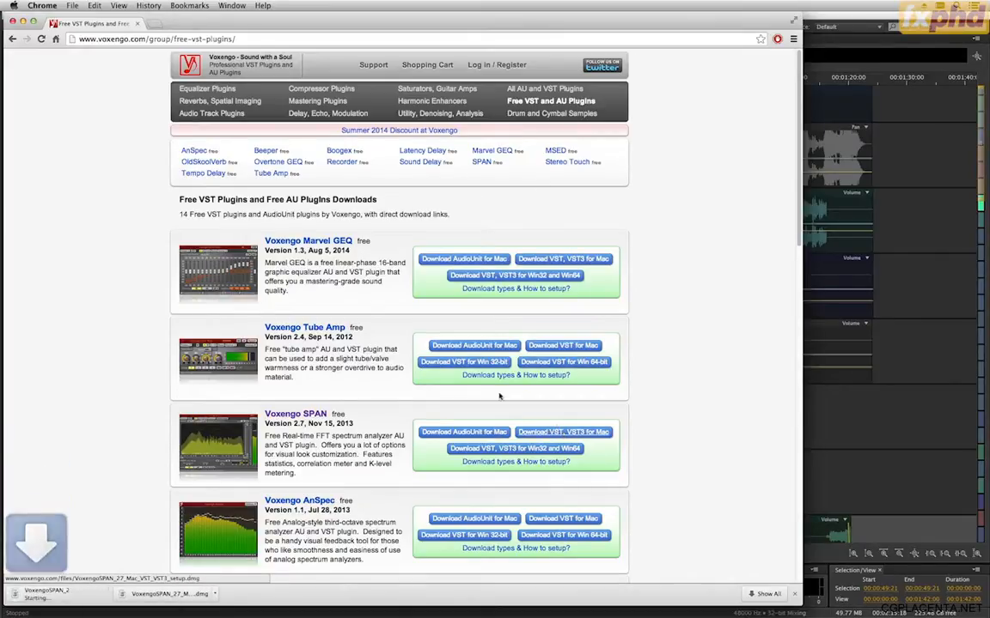
pyautogui.click(109, 595)
pyautogui.click(109, 549)
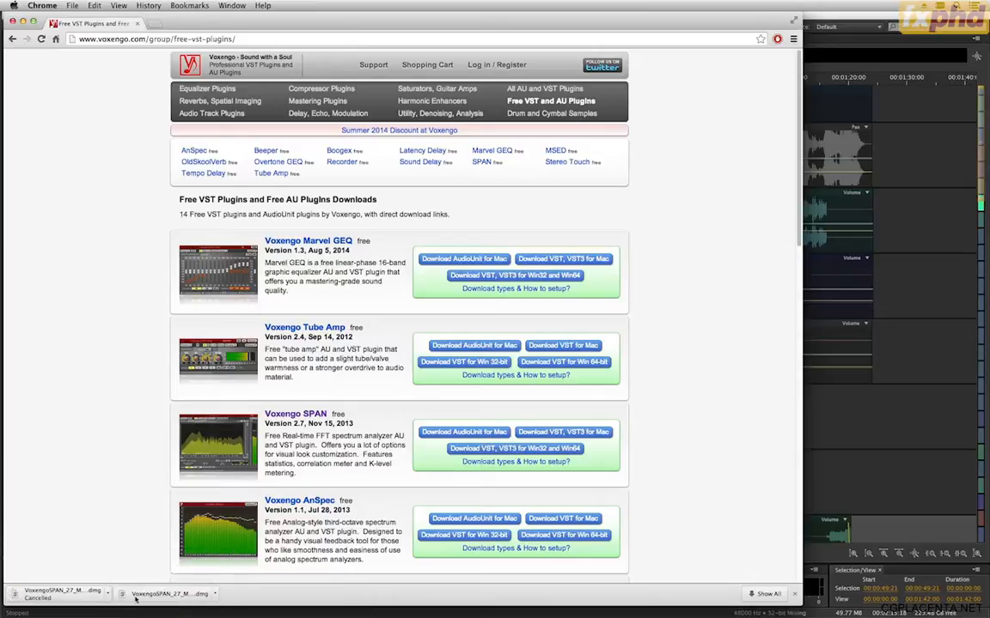
# Step: Open the already downloaded Voxengo SPAN disk image, launch the Voxengo SPAN 2.7 VST3 installer and agree to its licence
pyautogui.click(142, 590)
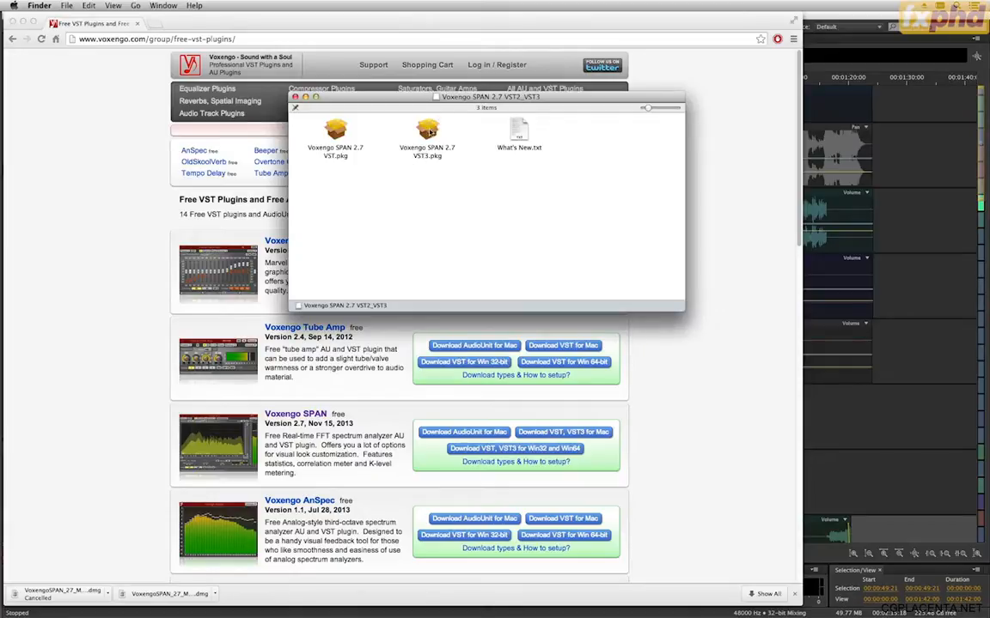
pyautogui.doubleClick(428, 132)
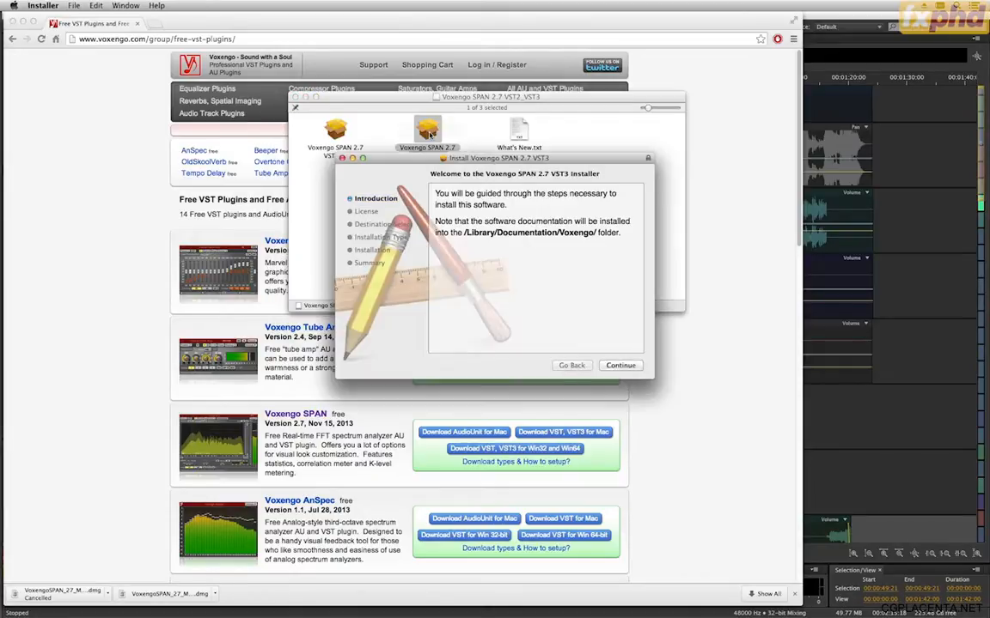
pyautogui.click(620, 366)
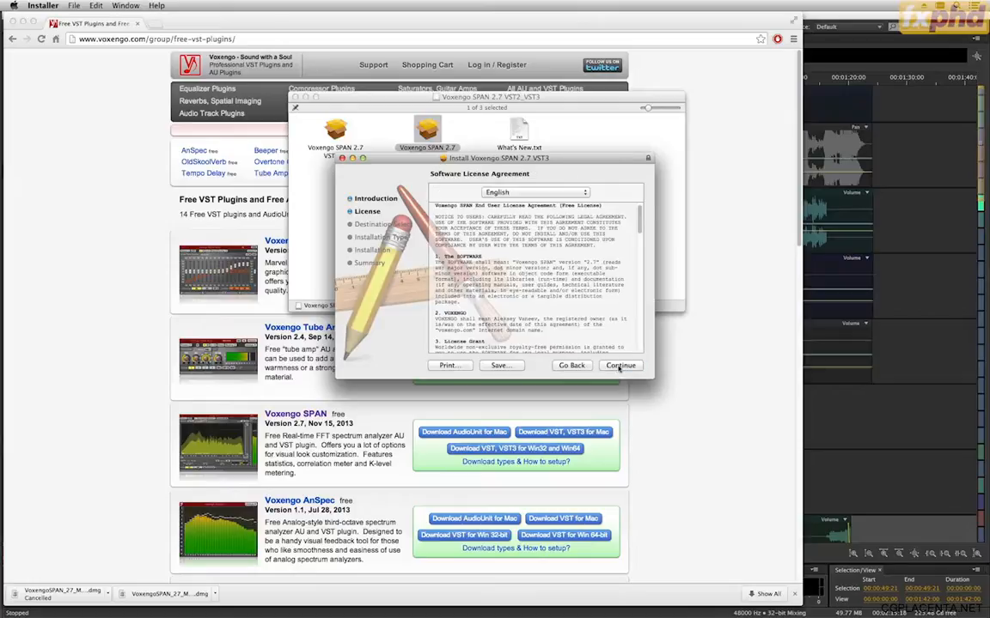
pyautogui.click(620, 366)
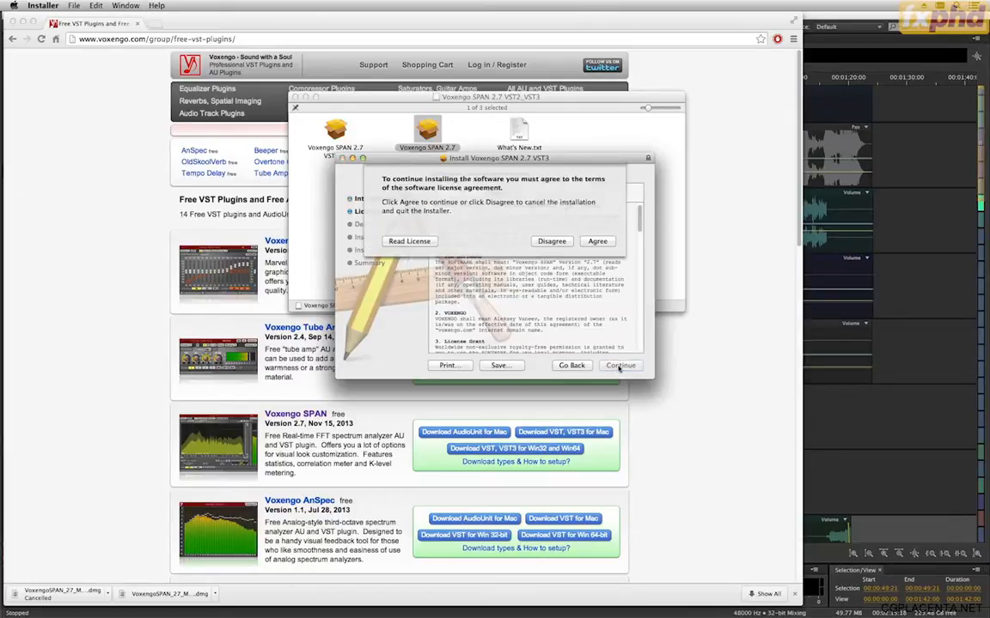
pyautogui.click(595, 242)
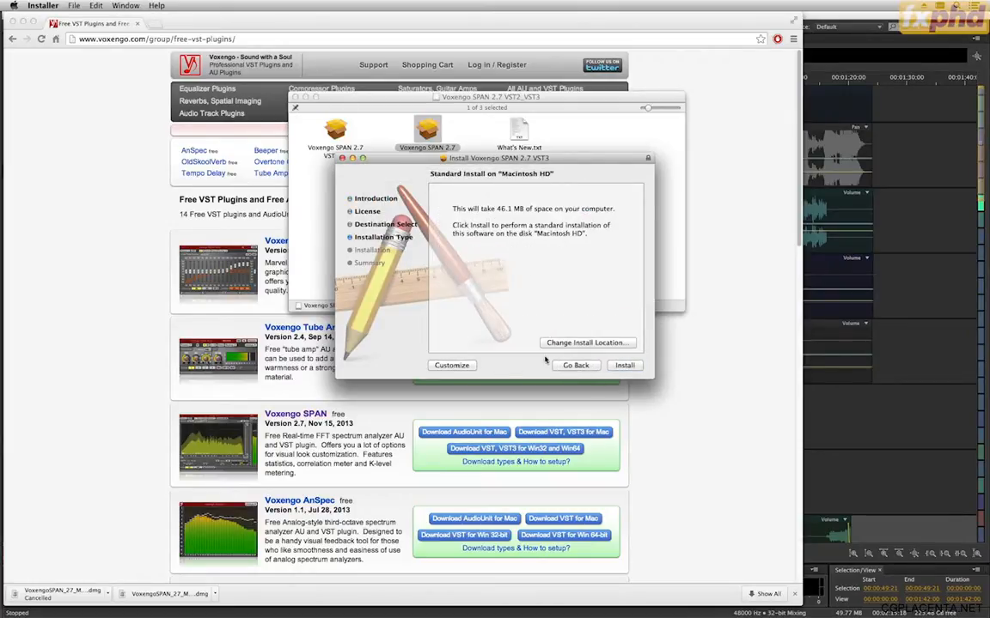
# Step: Install the SPAN VST3 plugin with both user guides, authorising with the account password, and close the installer and Finder windows
pyautogui.click(455, 365)
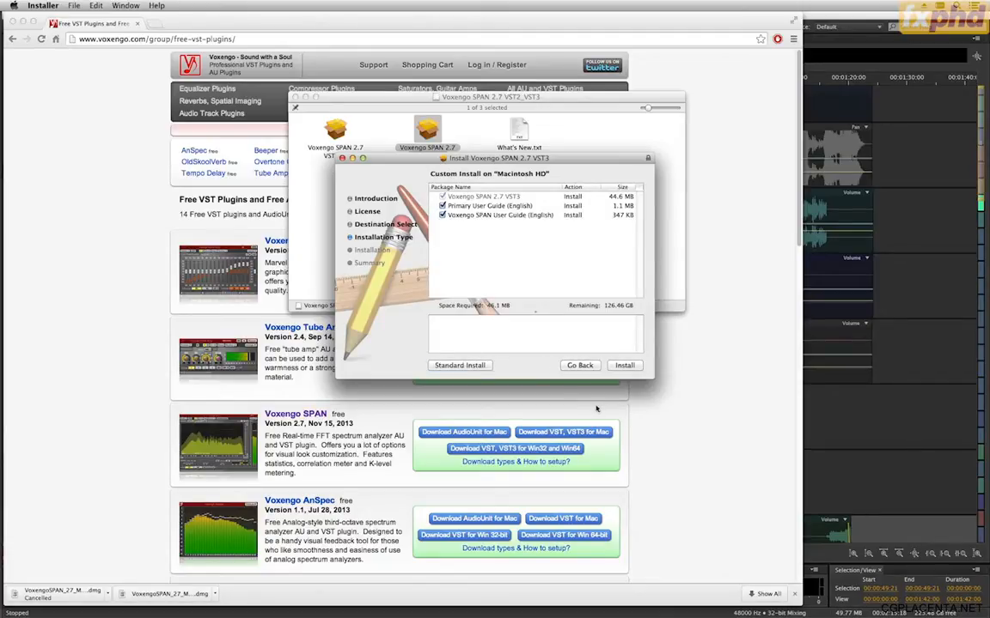
pyautogui.click(623, 365)
pyautogui.write('*****')
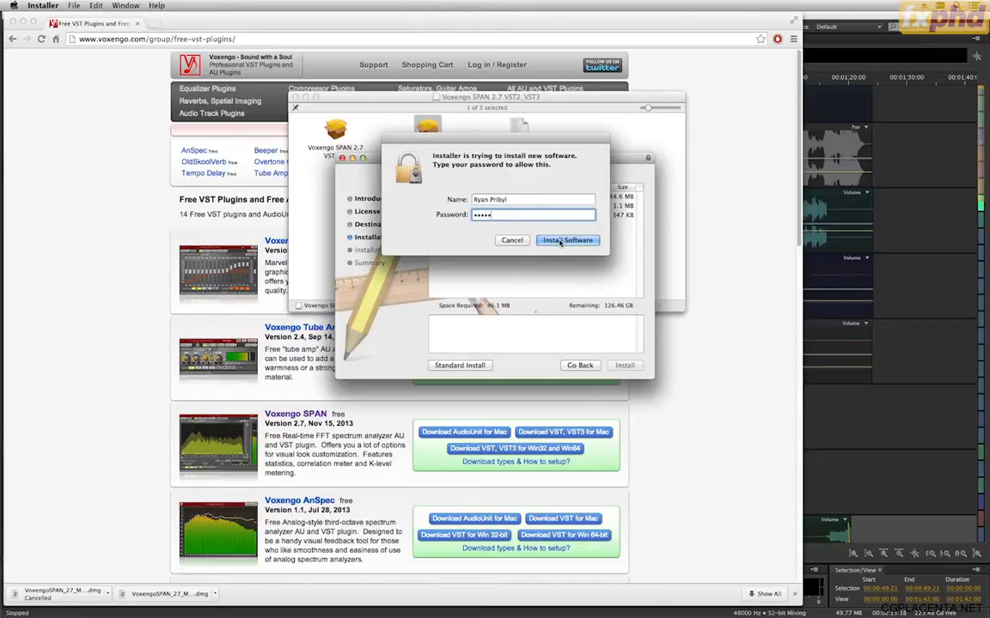
pyautogui.click(560, 240)
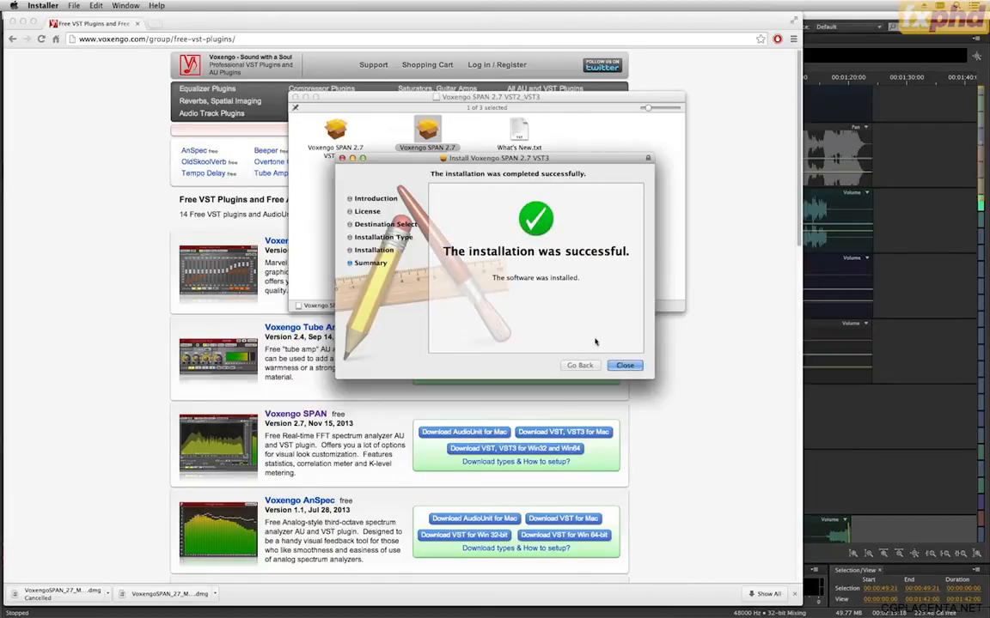
pyautogui.press('Return')
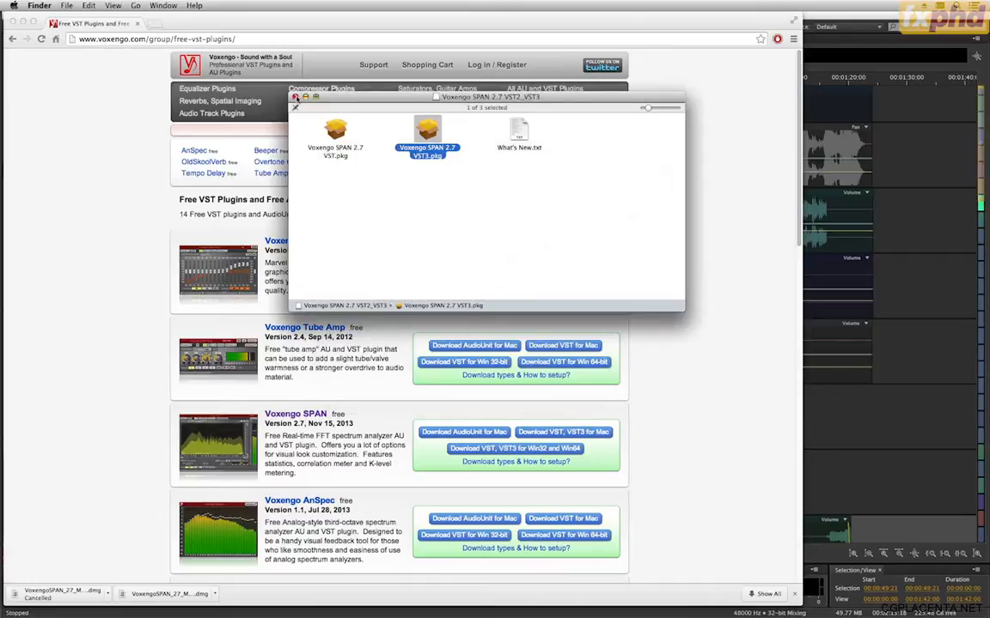
pyautogui.click(295, 97)
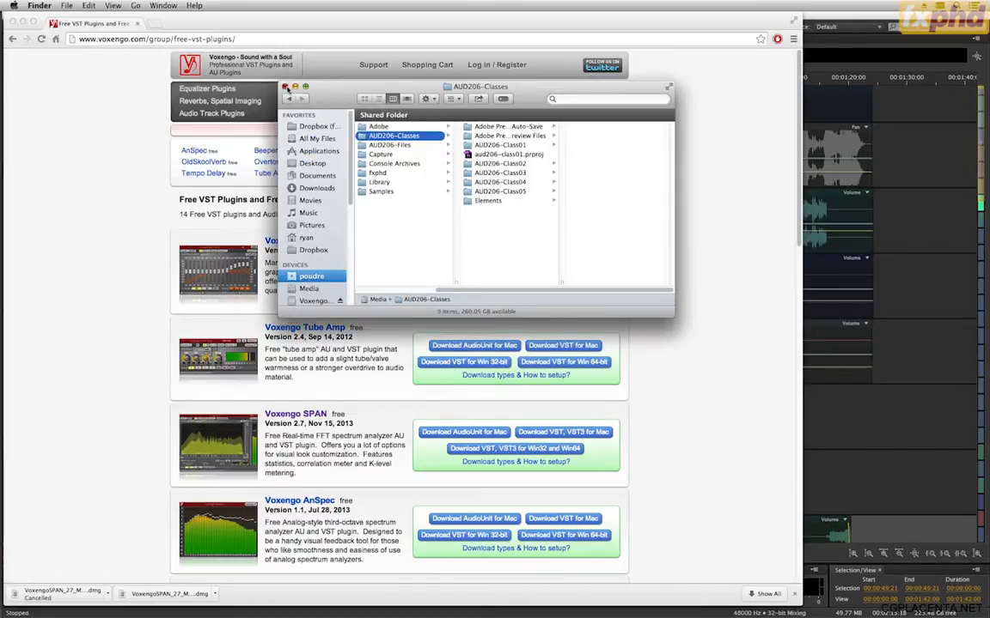
pyautogui.click(286, 87)
# Step: Switch to Adobe Audition and open the Audio Plug-In Manager
pyautogui.press('super+Tab')
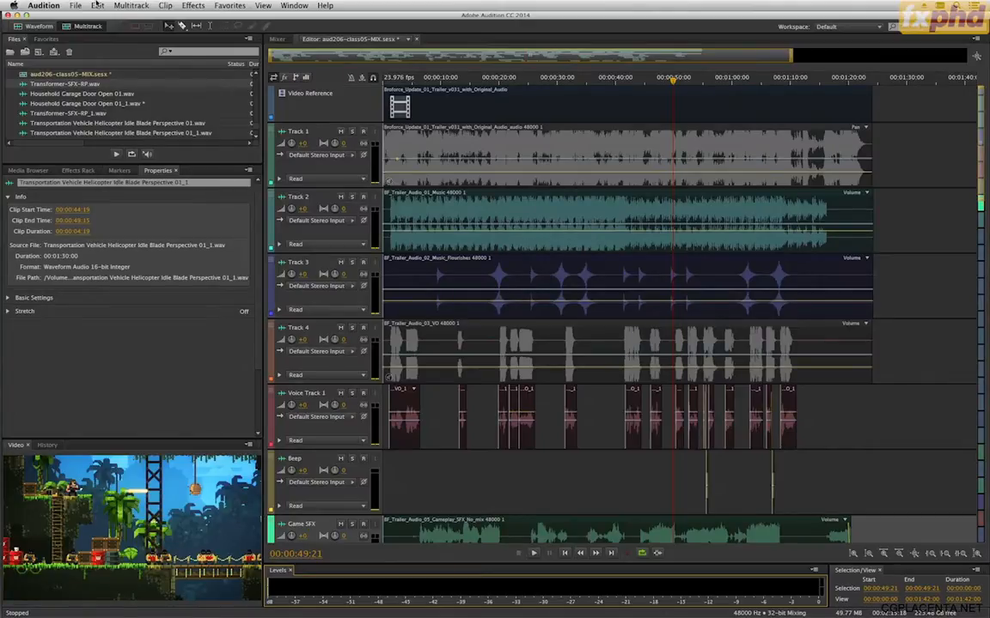
pyautogui.click(43, 5)
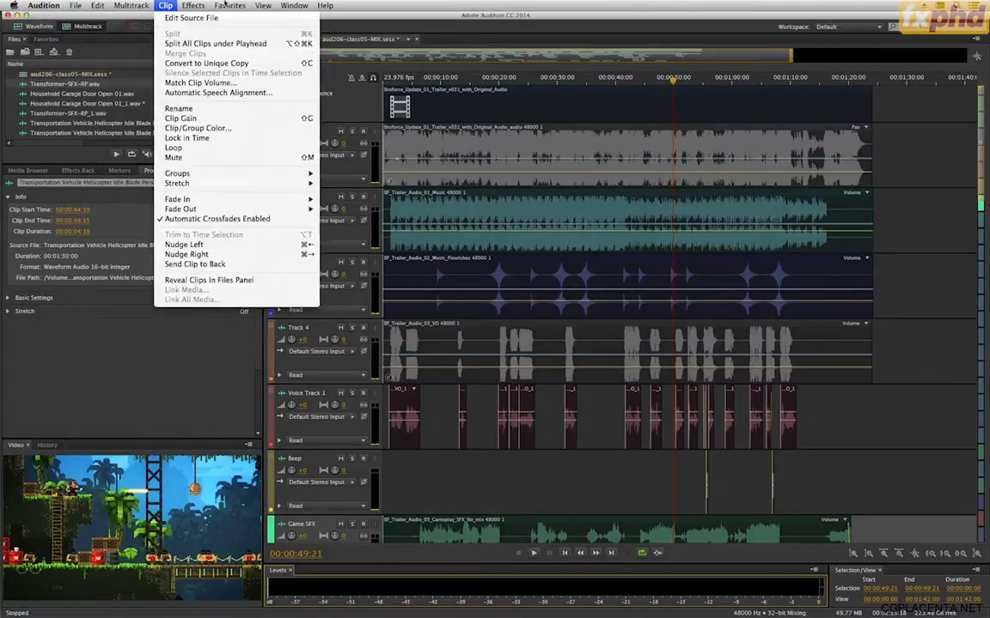
pyautogui.moveTo(206, 6)
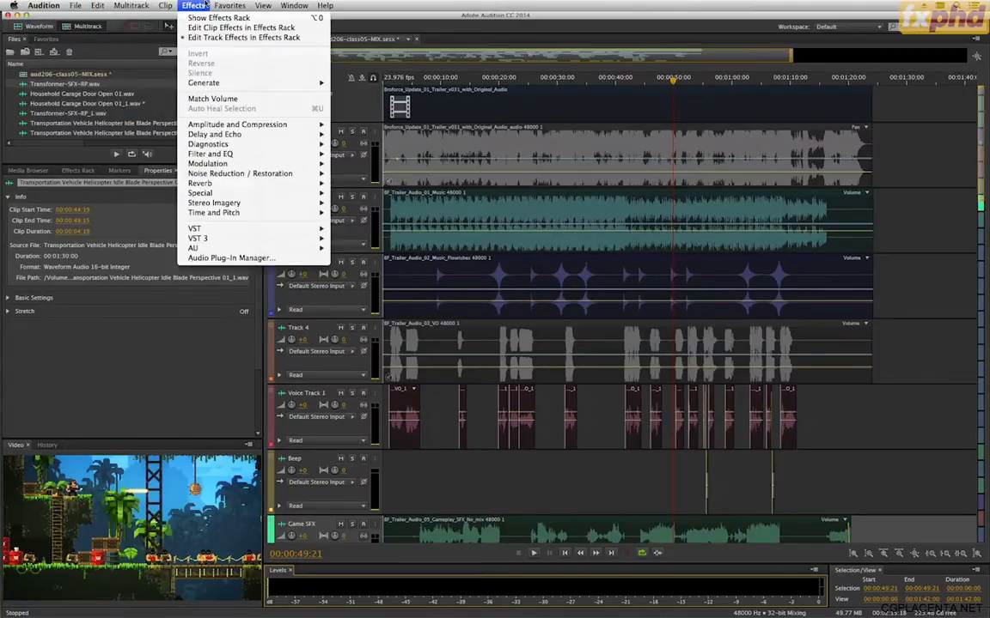
pyautogui.click(207, 258)
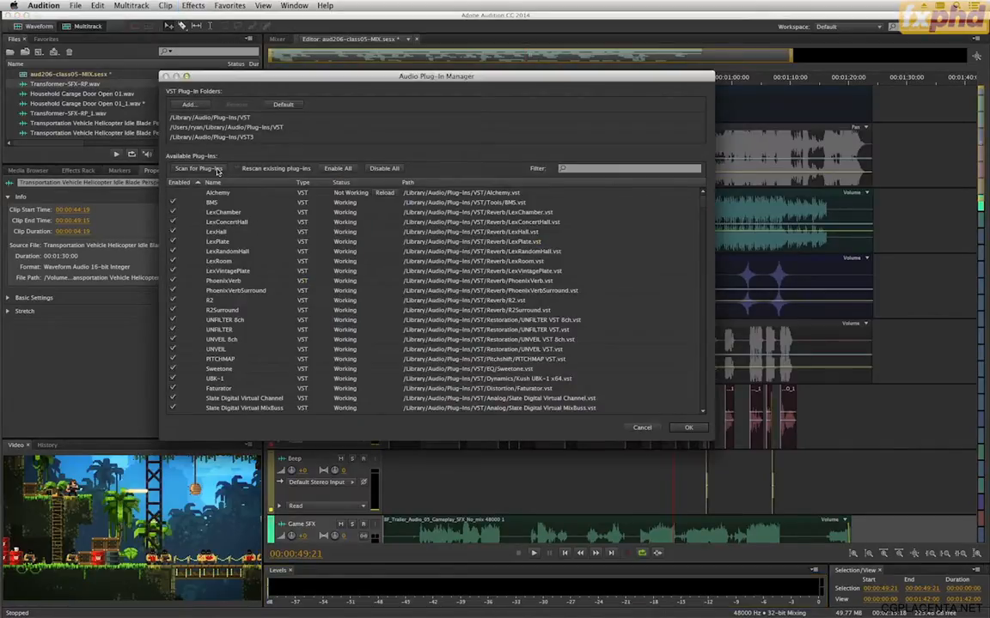
# Step: Scan the VST folders for new plug-ins, check the available list for the SPAN VST3 entry and accept the plug-in settings
pyautogui.moveTo(247, 80); pyautogui.dragTo(290, 73)
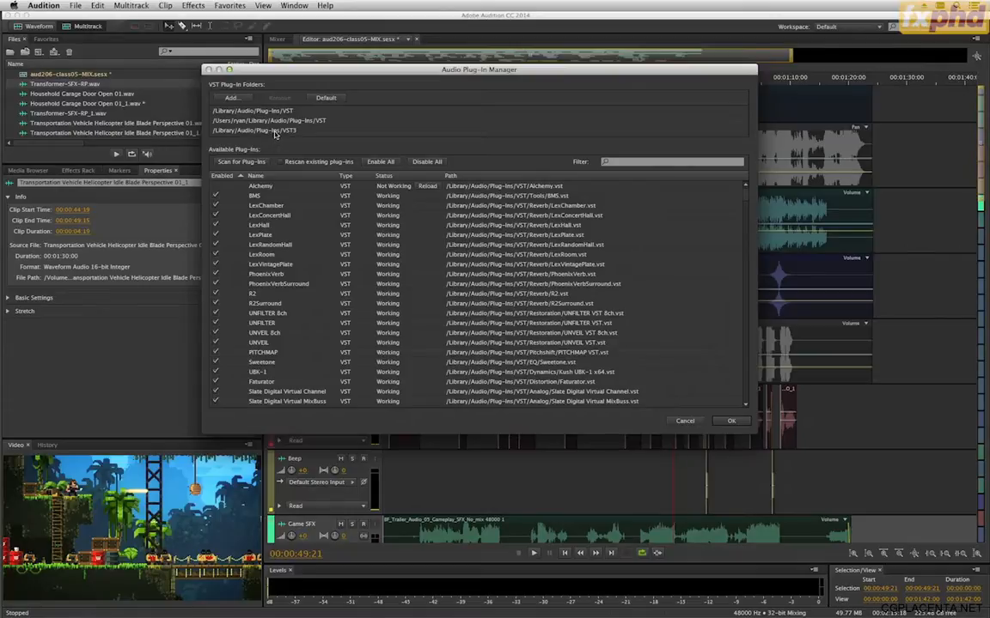
pyautogui.click(275, 134)
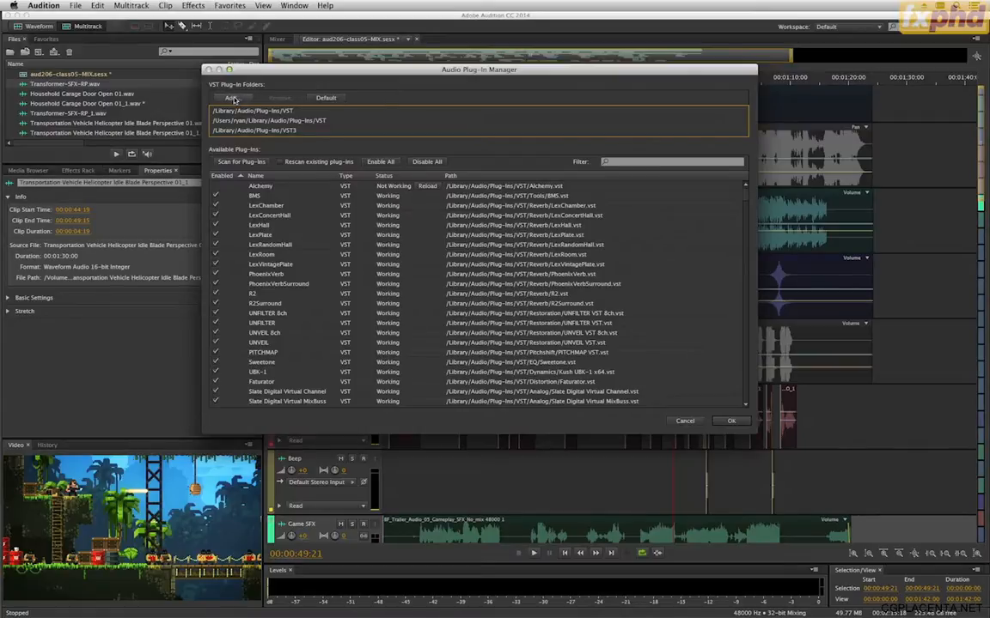
pyautogui.click(225, 162)
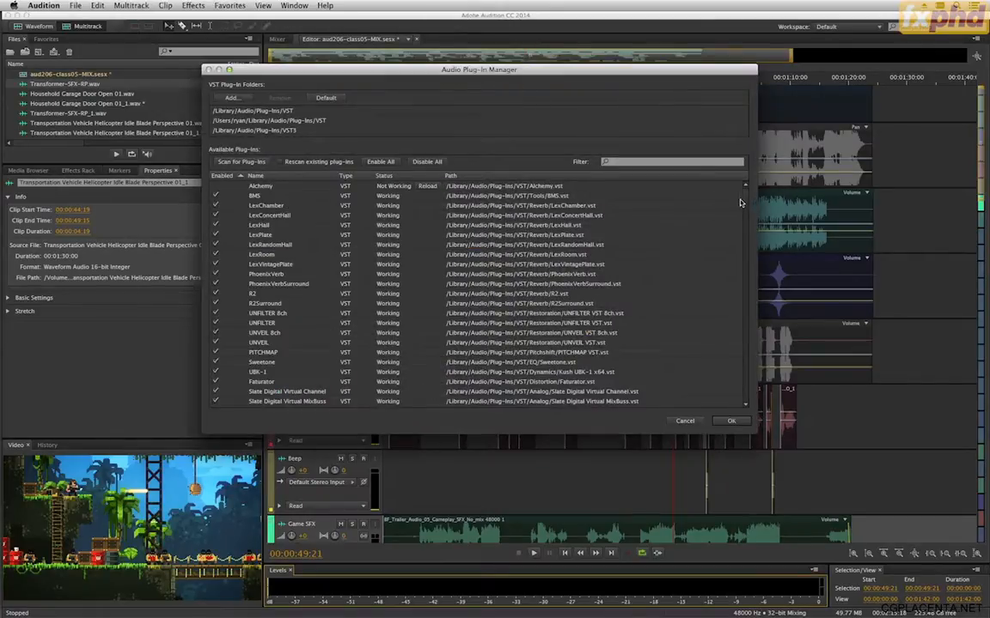
pyautogui.scroll(-15, 676, 225)
pyautogui.scroll(-10, 739, 357)
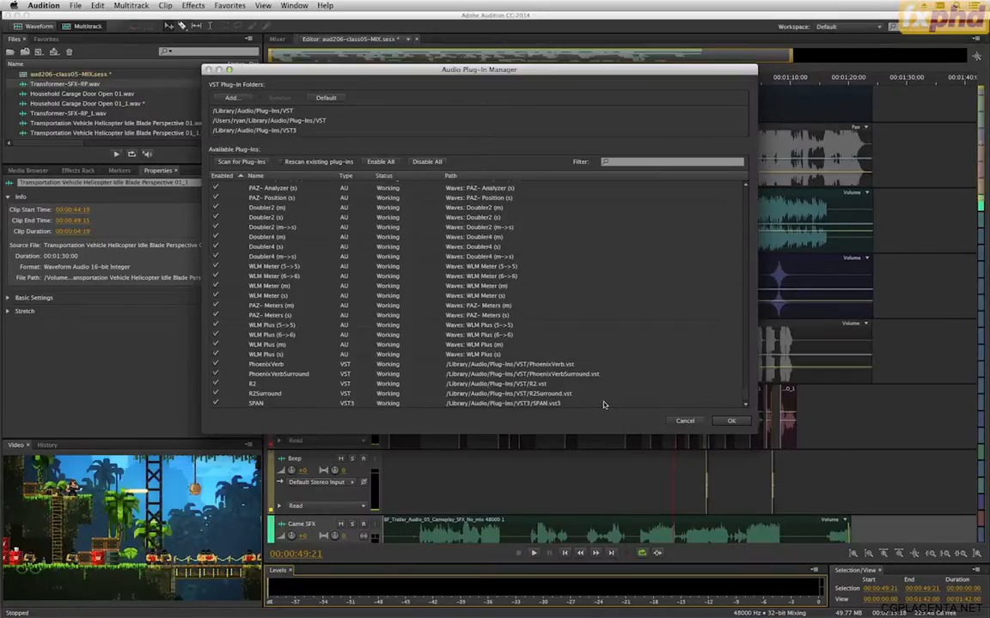
pyautogui.click(731, 420)
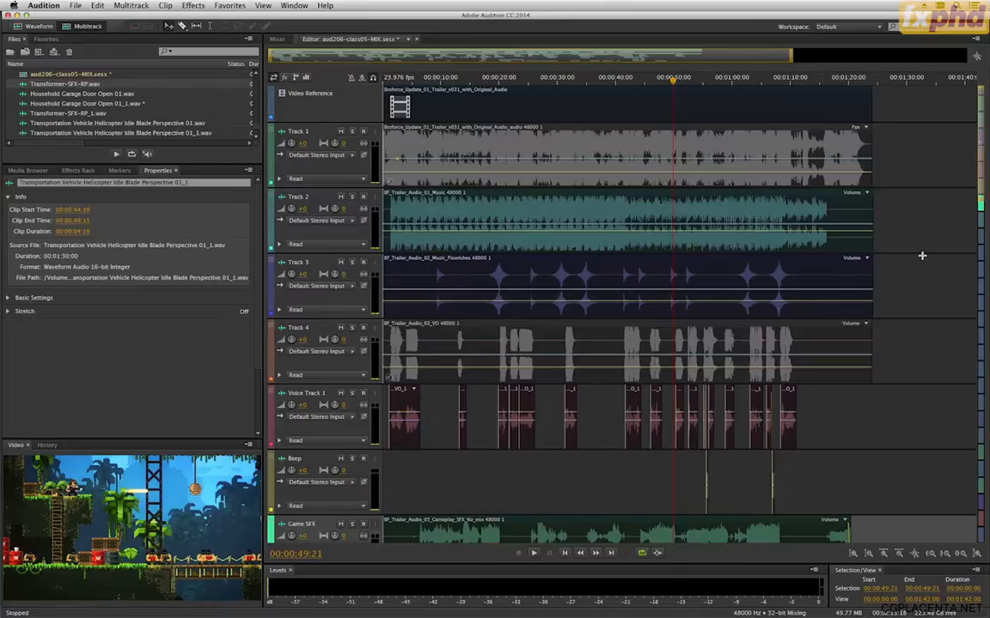
# Step: Add the Voxengo SPAN VST3 analyzer to slot 16 of the Master track's effects rack
pyautogui.moveTo(979, 134); pyautogui.dragTo(974, 553)
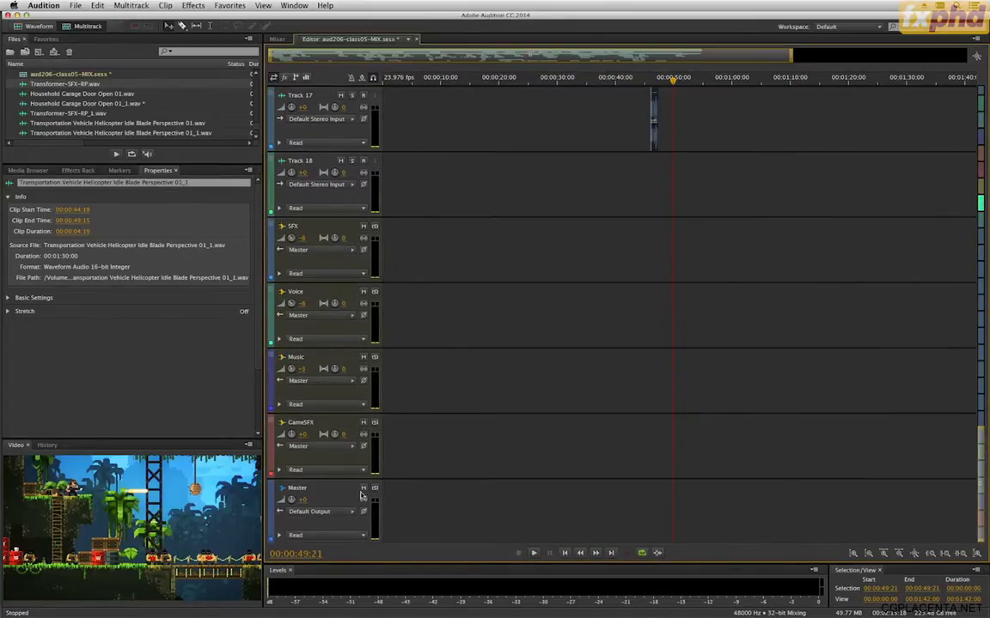
pyautogui.click(328, 495)
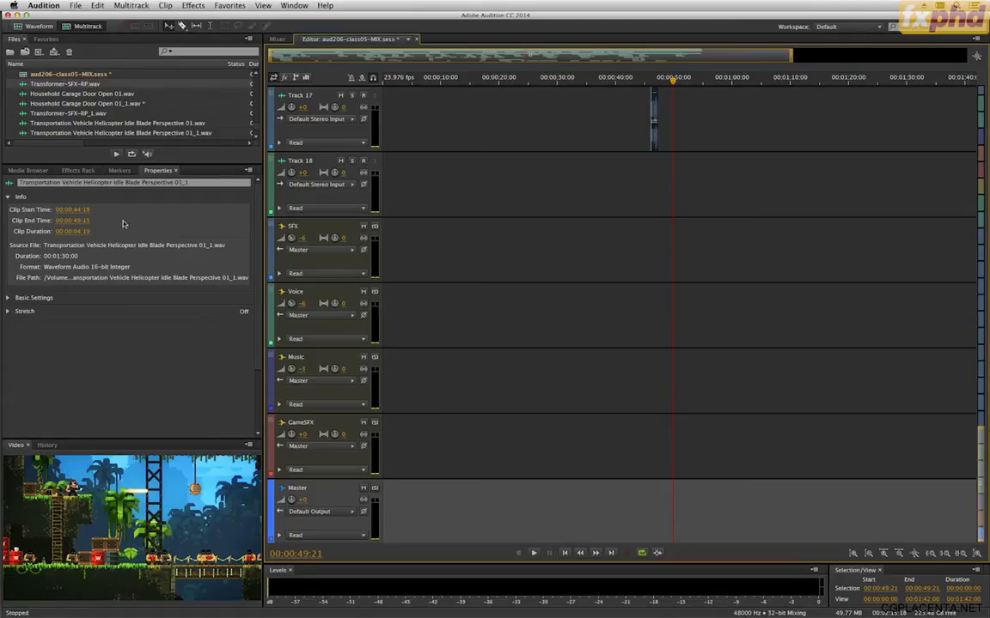
pyautogui.click(76, 171)
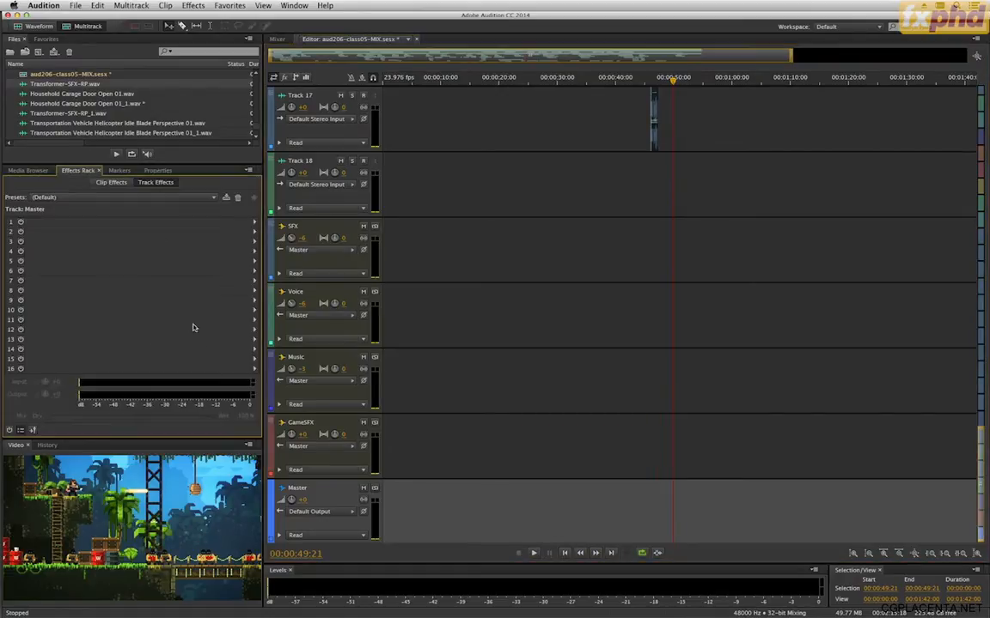
pyautogui.click(215, 368)
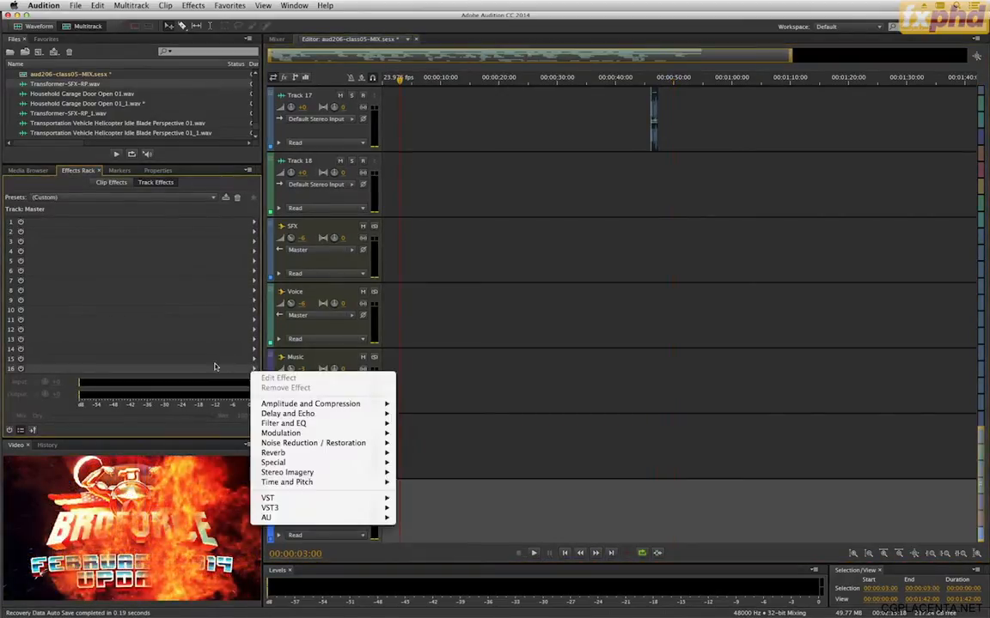
pyautogui.moveTo(314, 516)
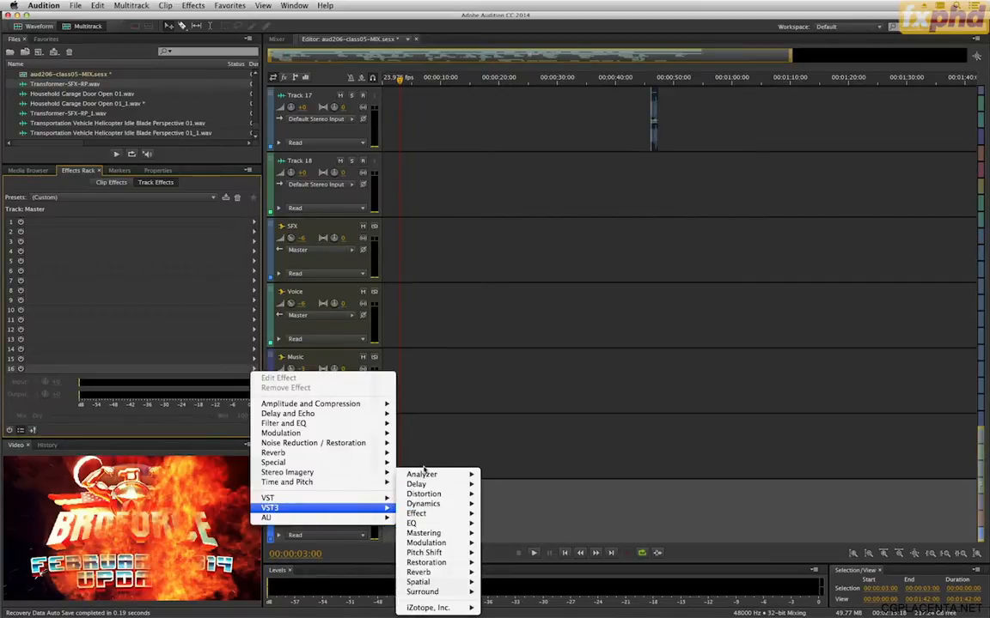
pyautogui.moveTo(423, 474)
pyautogui.moveTo(509, 475)
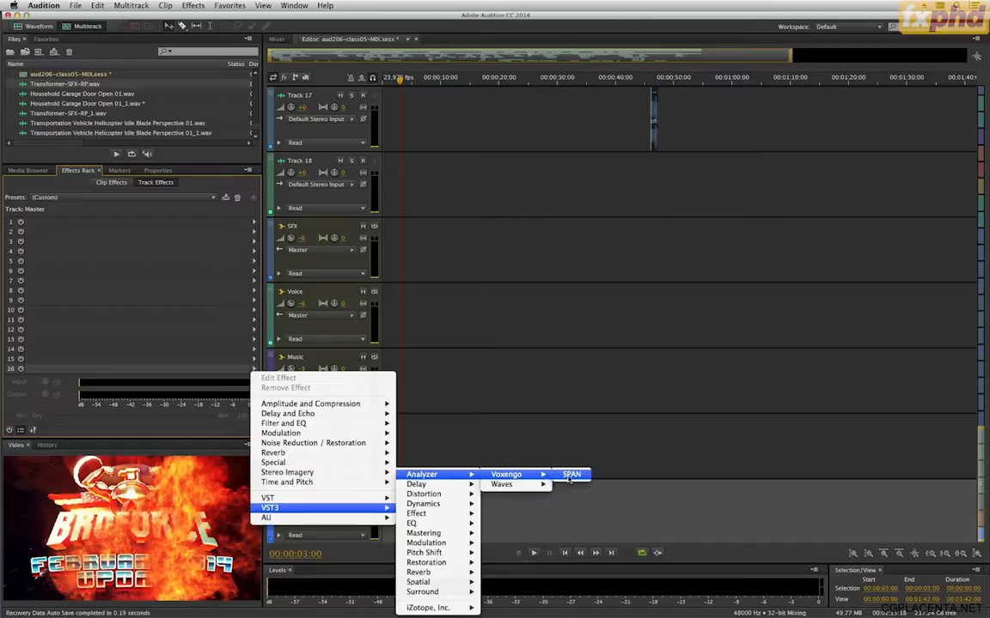
pyautogui.click(568, 476)
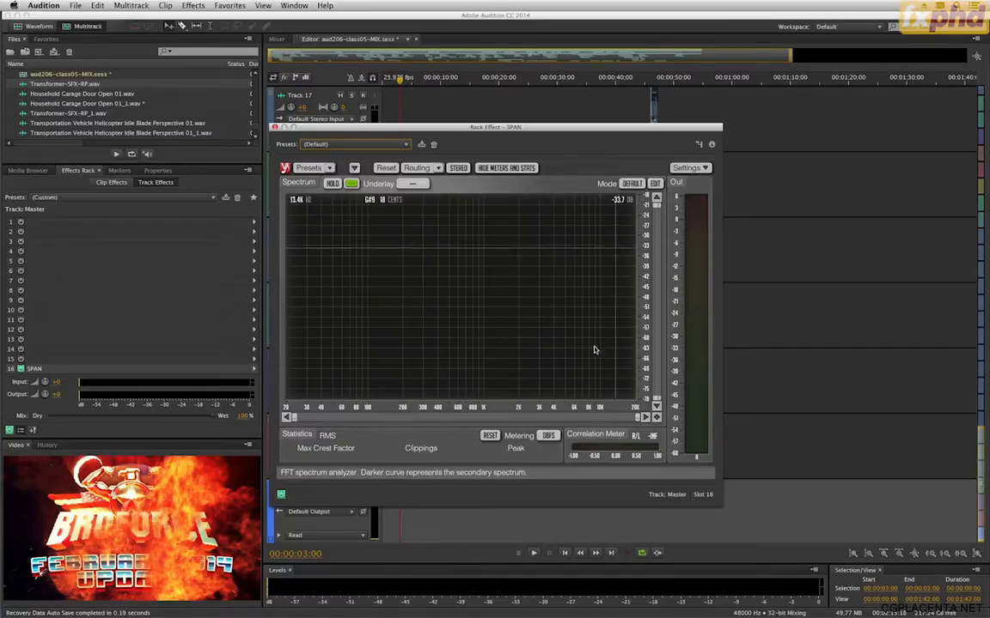
# Step: Set SPAN's metering type to K-12 and play the mix from 00:00:03:00 for about two seconds to check the output level
pyautogui.click(548, 436)
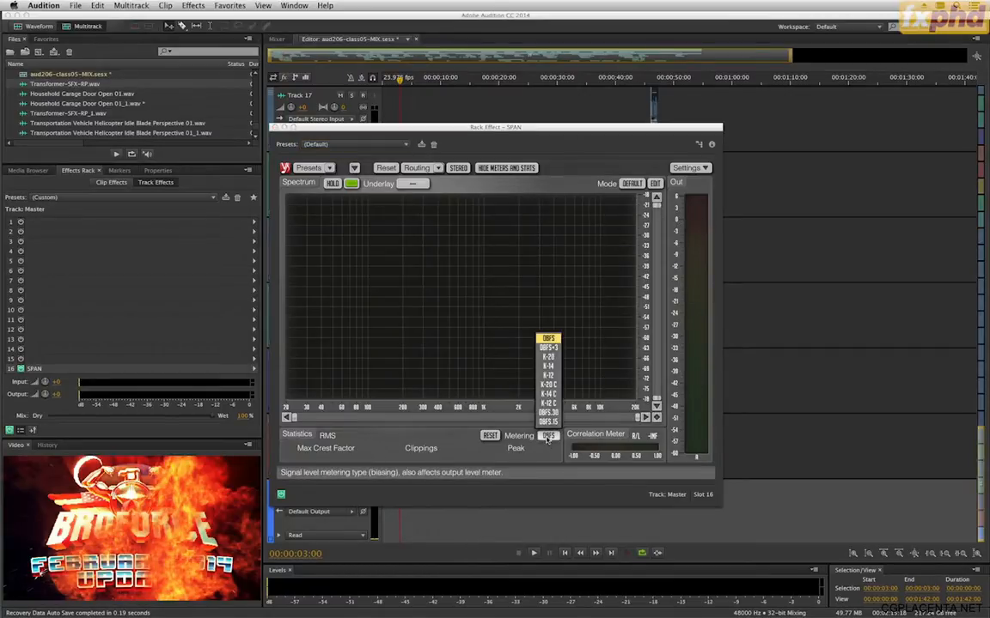
pyautogui.click(548, 376)
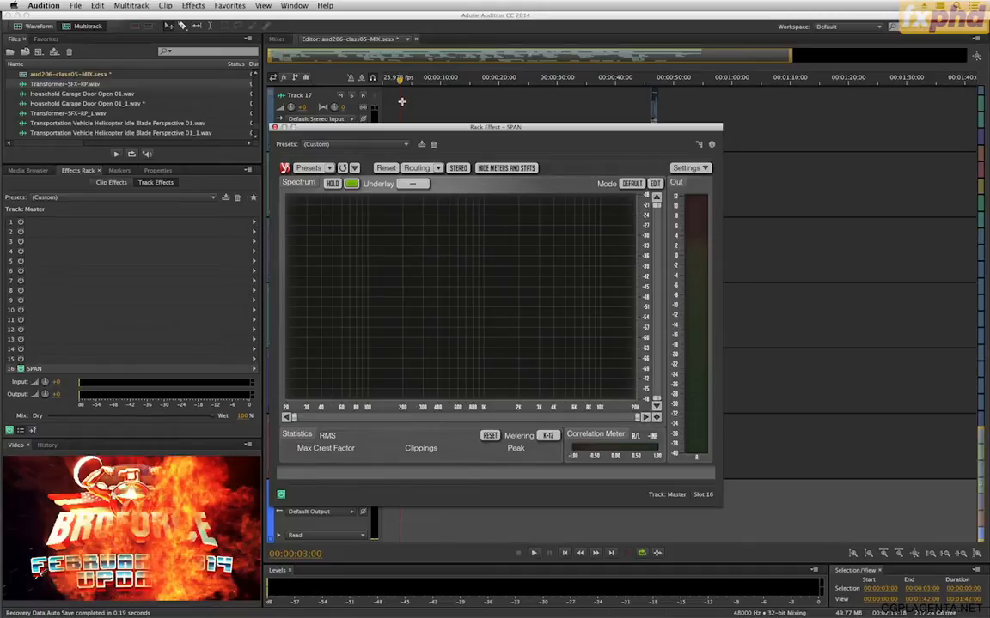
pyautogui.press('space')
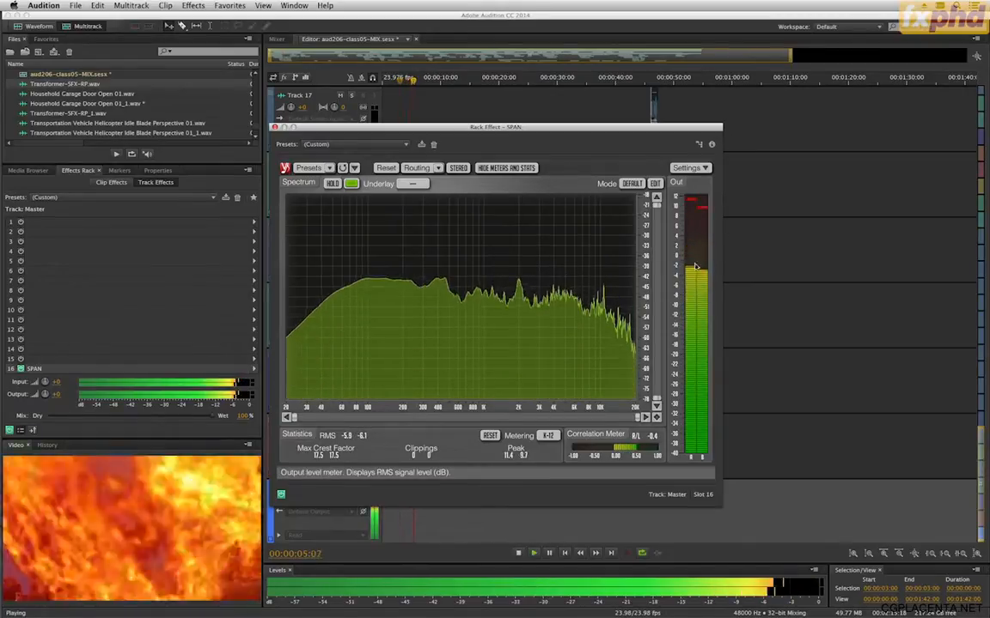
pyautogui.press('space')
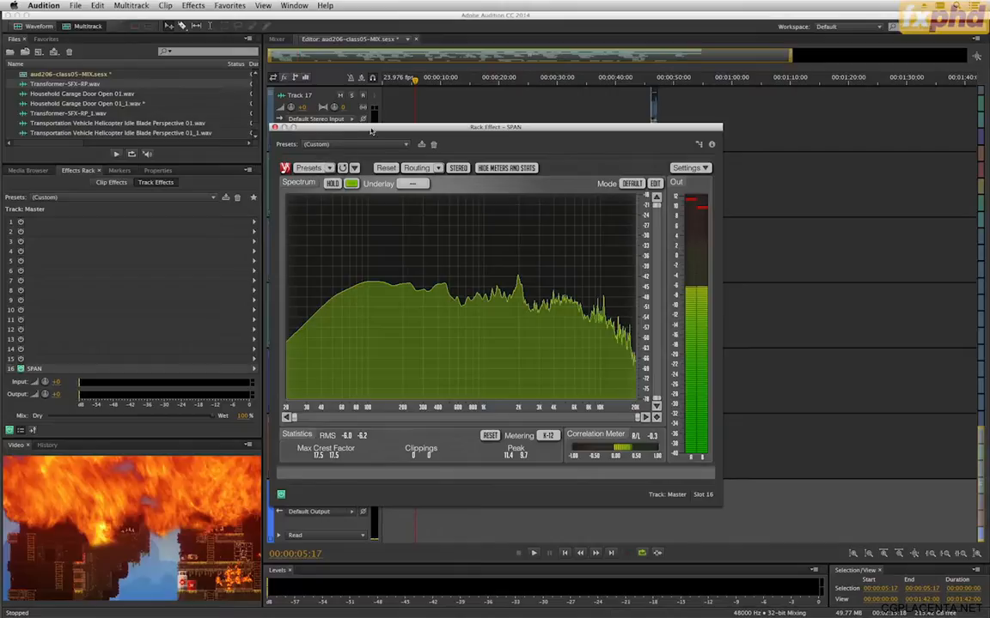
# Step: Close the SPAN effect window and return the playhead to the start of the session
pyautogui.moveTo(371, 131); pyautogui.dragTo(504, 145)
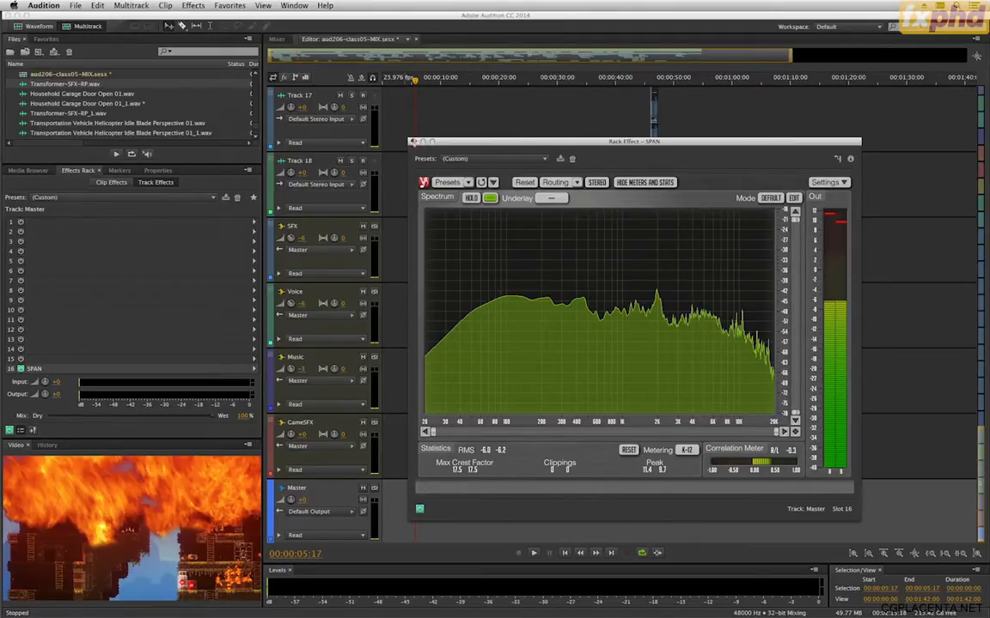
pyautogui.click(412, 141)
pyautogui.scroll(15, 449, 232)
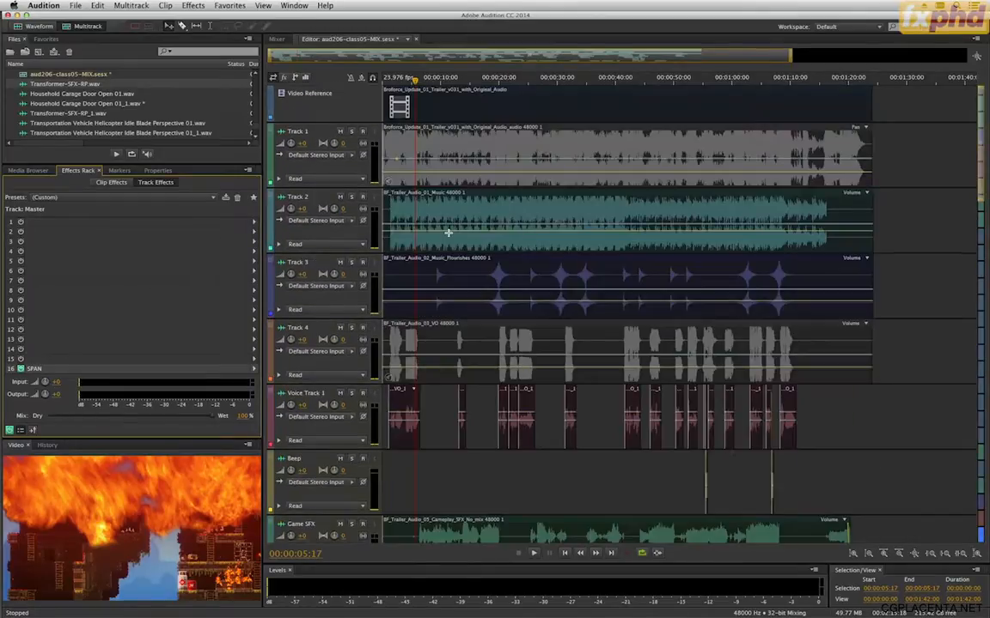
pyautogui.press('Home')
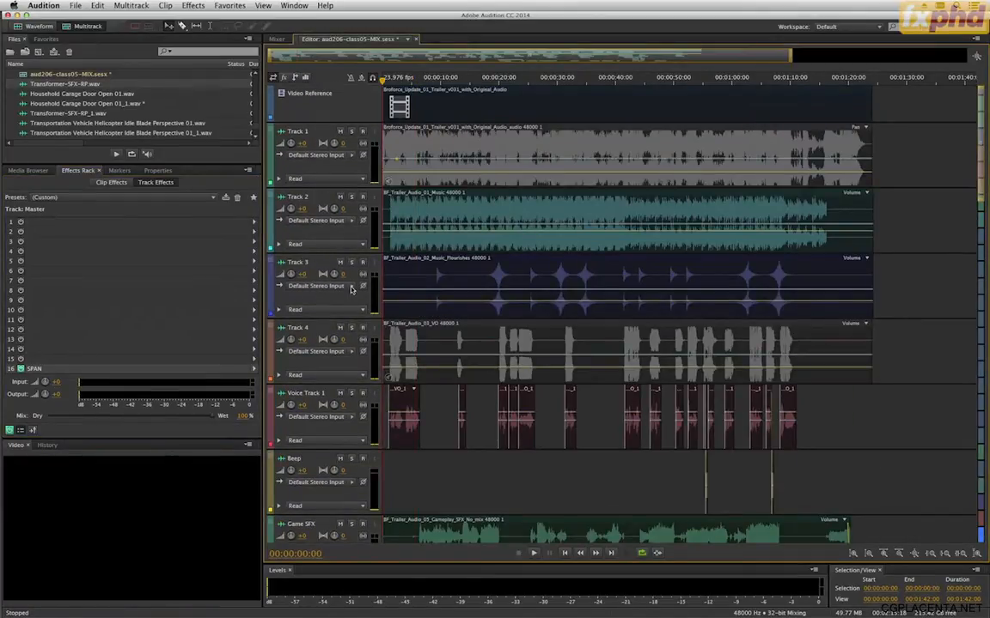
# Step: Solo Track 2, Track 3 and Voice Track 1 so only the music and the new voice-over play
pyautogui.click(351, 198)
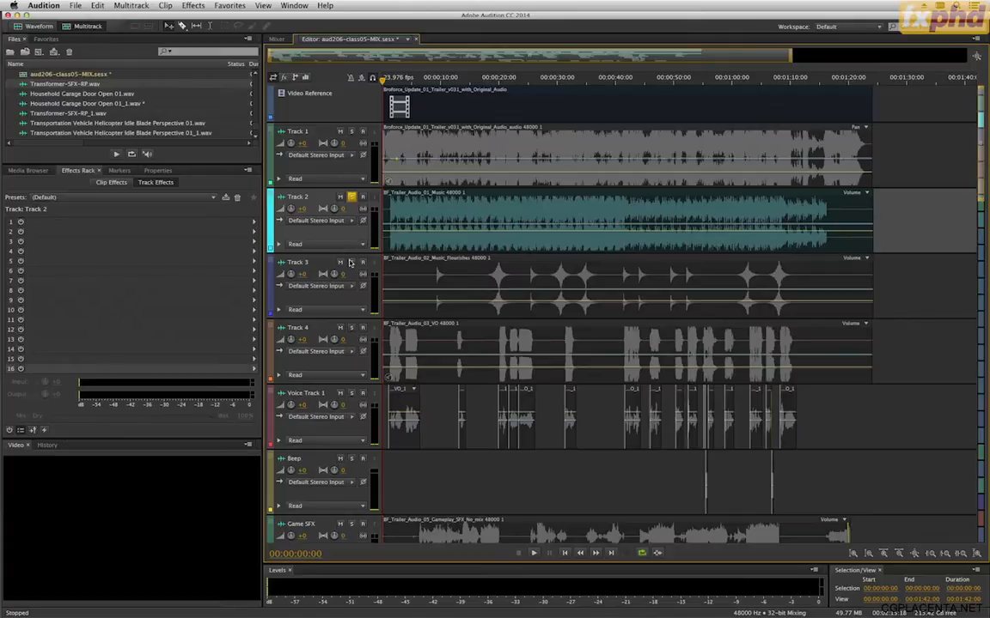
pyautogui.click(352, 262)
pyautogui.click(352, 394)
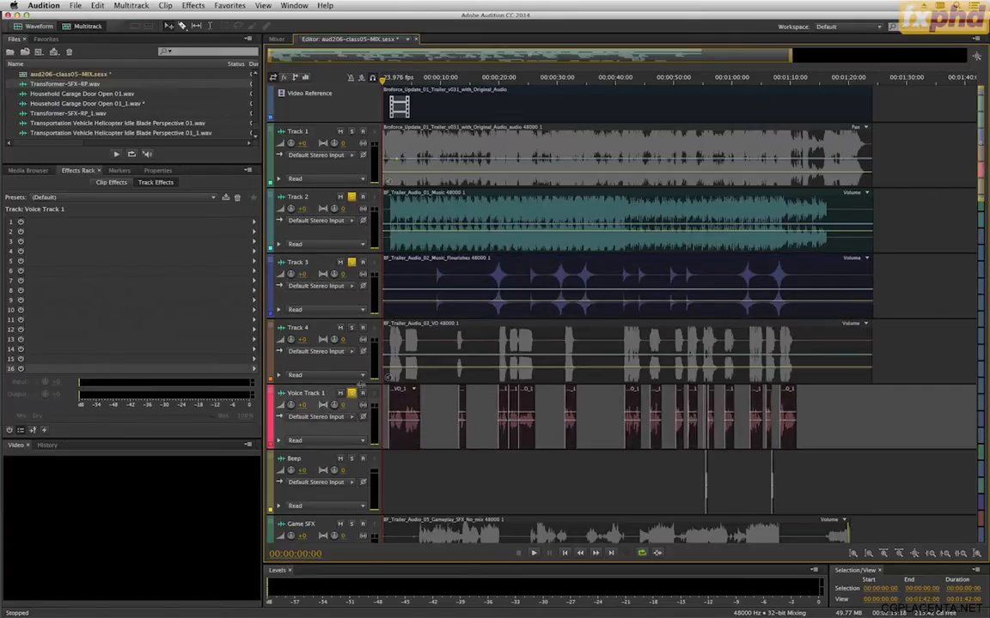
# Step: Play the soloed music and voice tracks from the session start for about eight seconds to judge their balance
pyautogui.press('space')
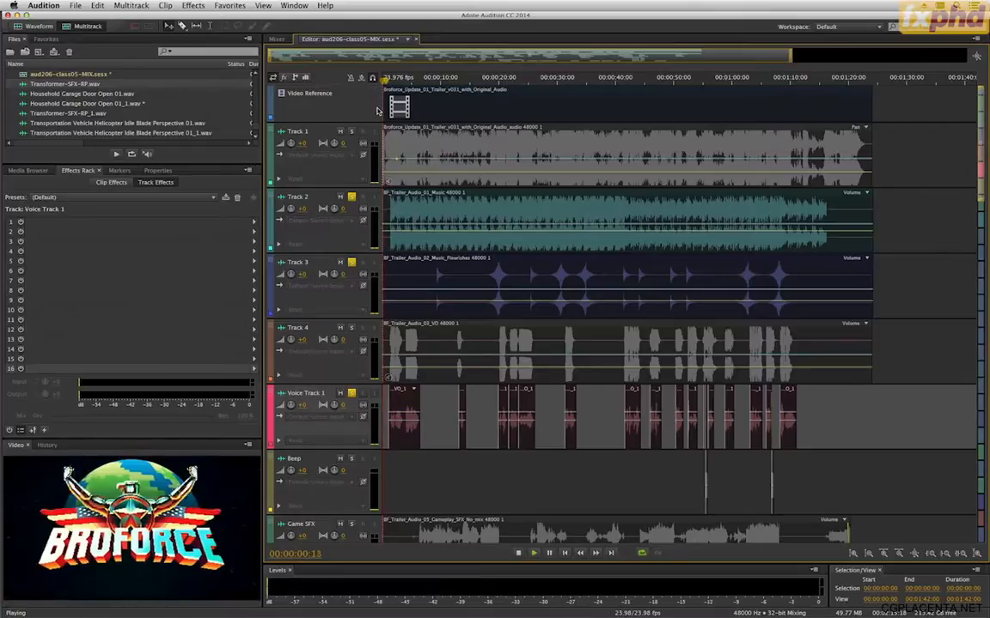
pyautogui.scroll(1, 419, 144)
pyautogui.scroll(2, 419, 143)
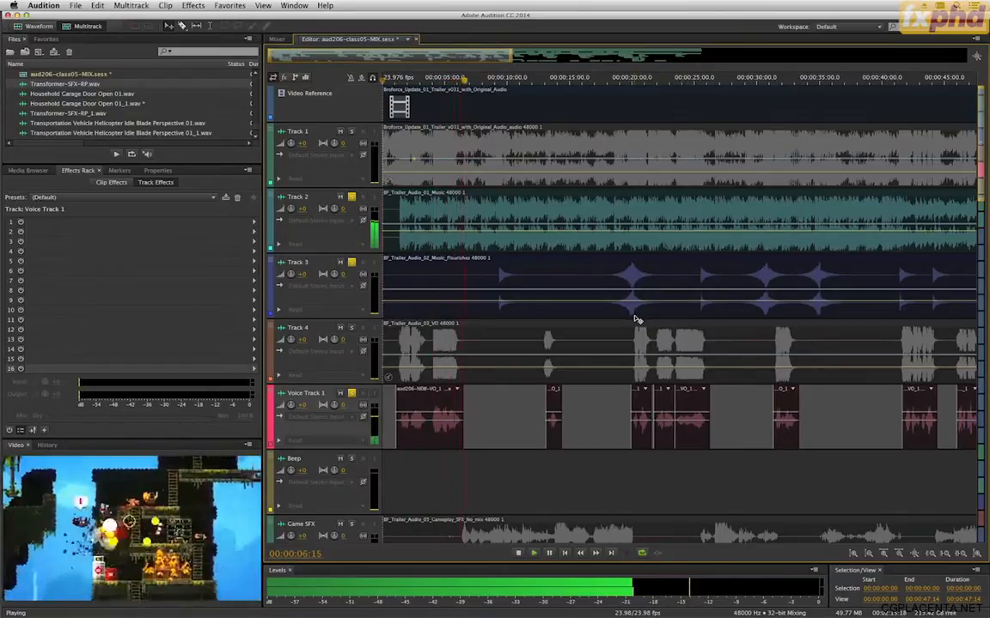
pyautogui.scroll(2, 636, 319)
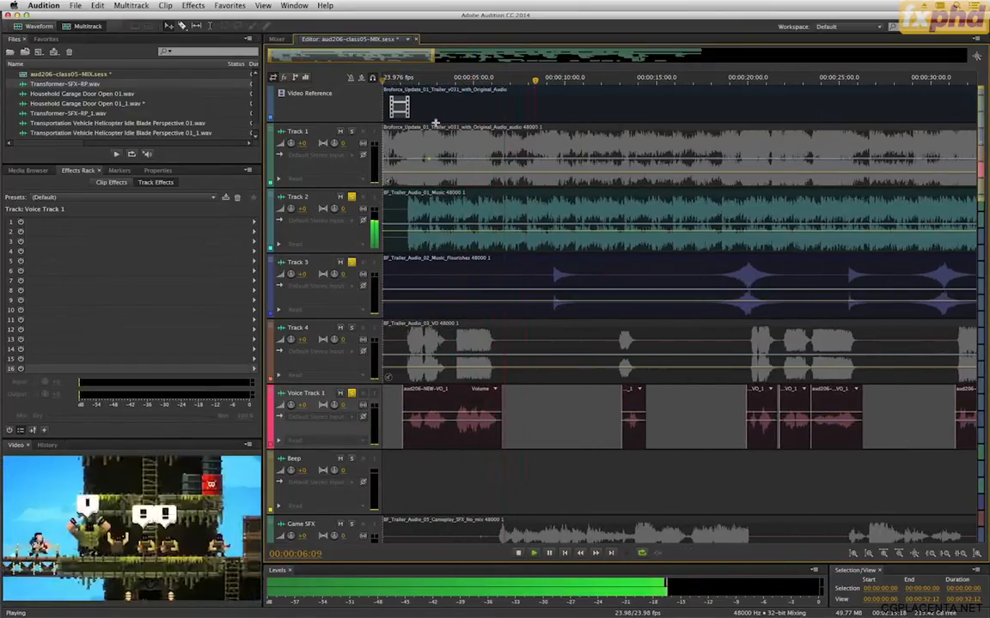
pyautogui.press('space')
# Step: Select the Voice bus to view its effects and play the soloed tracks from 00:00:01:00 to about 00:00:07
pyautogui.scroll(-10, 559, 369)
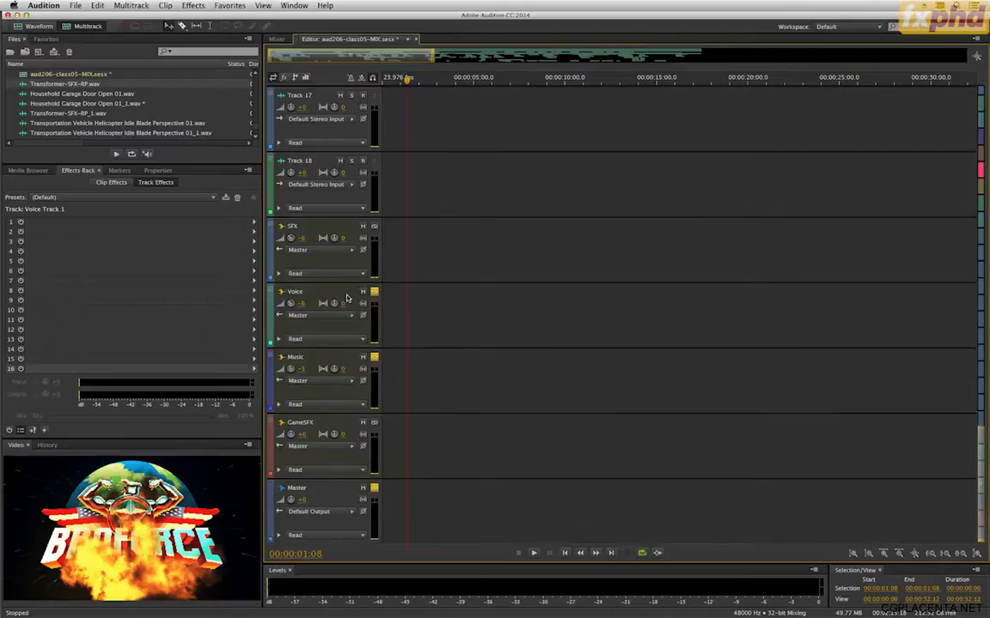
pyautogui.click(332, 294)
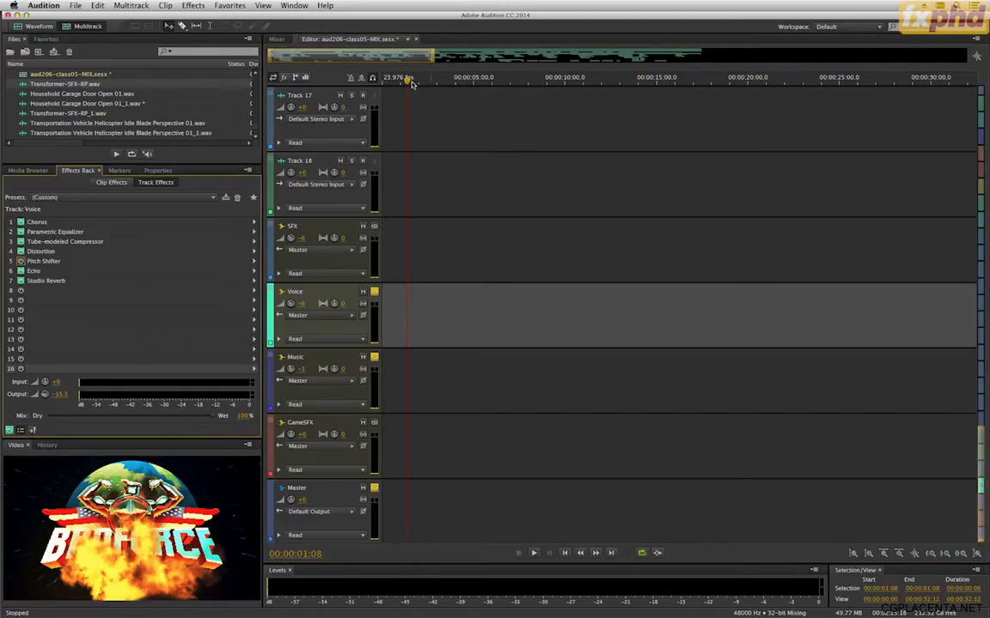
pyautogui.moveTo(403, 81); pyautogui.dragTo(400, 82)
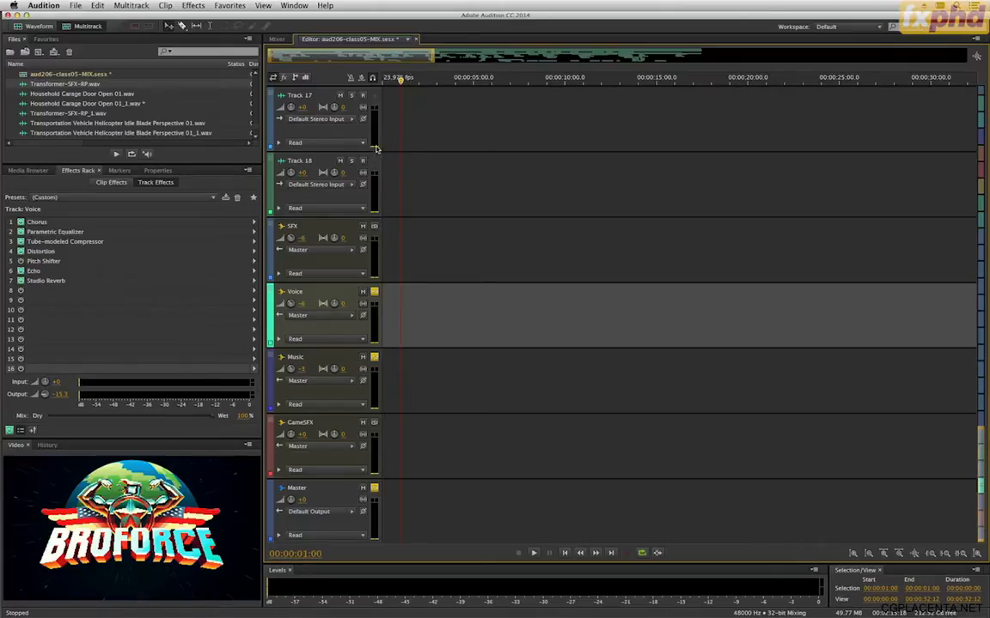
pyautogui.scroll(20, 411, 159)
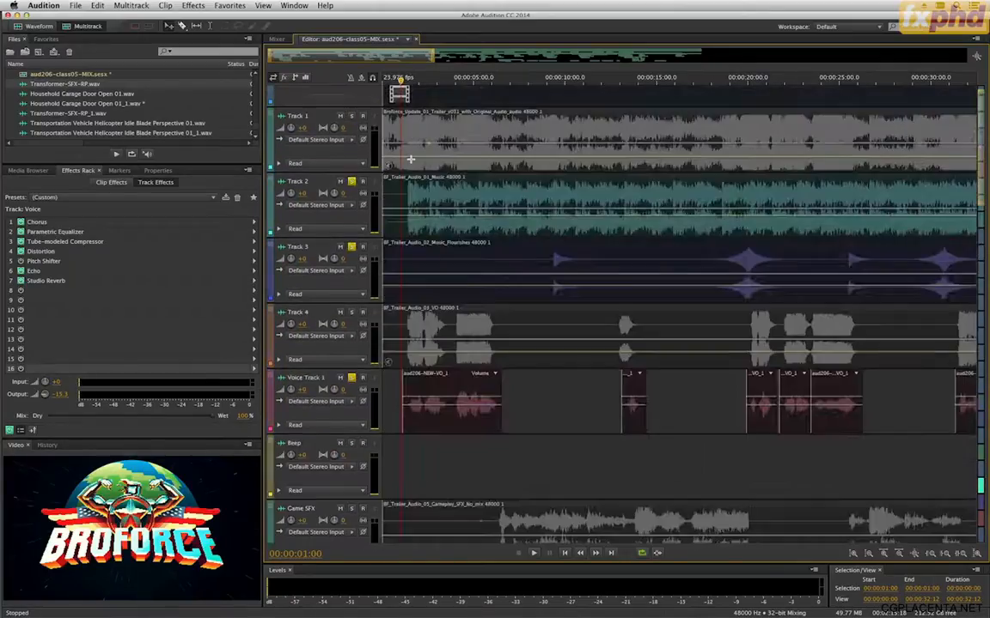
pyautogui.scroll(-10, 410, 159)
pyautogui.press('space')
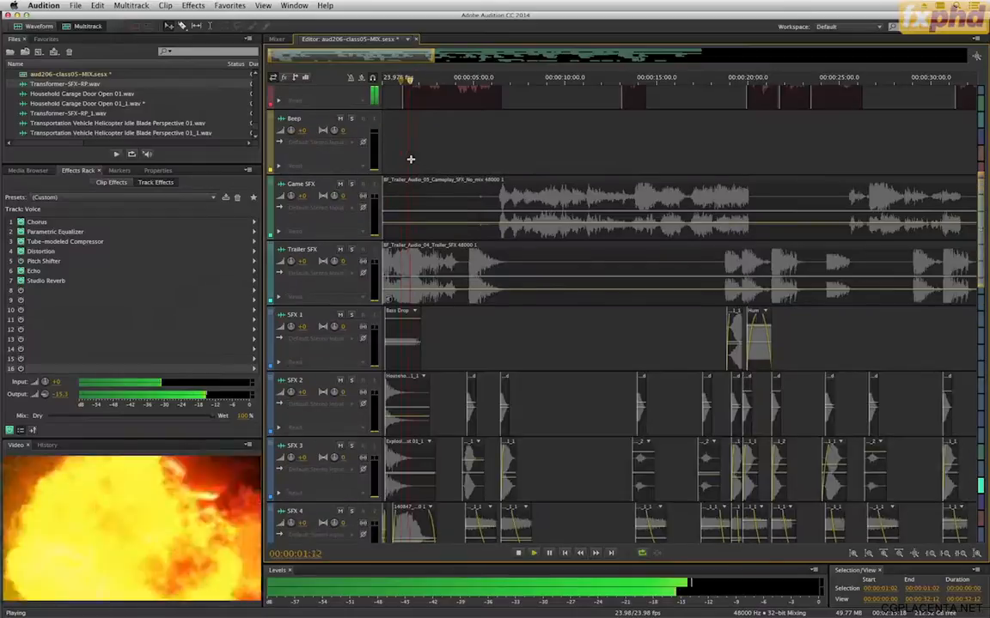
pyautogui.scroll(2, 410, 159)
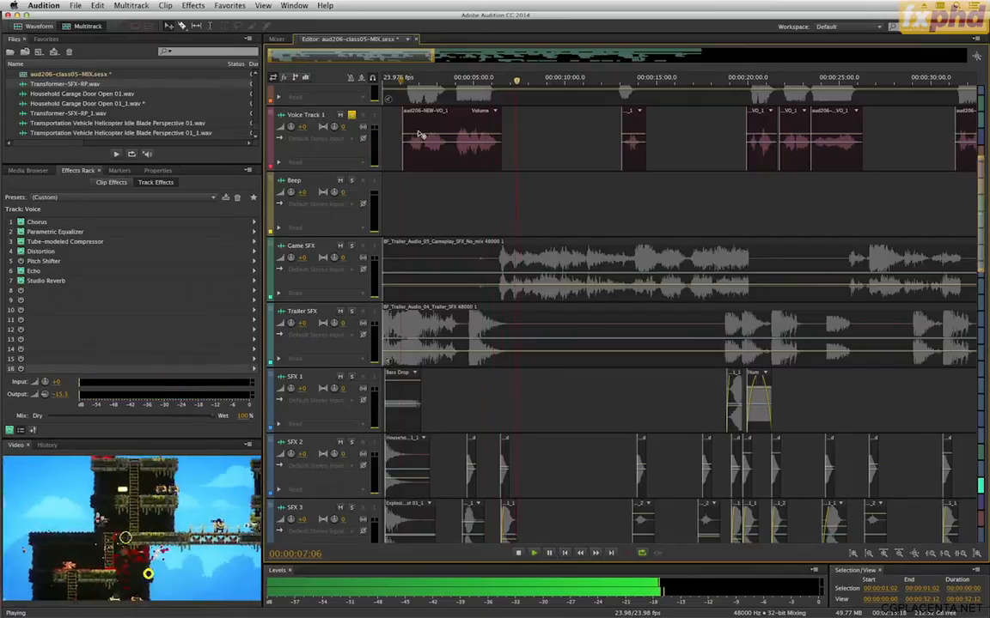
pyautogui.press('space')
# Step: Return the playhead to 00:00:01:04 and look over the session from the buses up to the music and voice tracks
pyautogui.click(400, 82)
pyautogui.moveTo(401, 82); pyautogui.dragTo(404, 79)
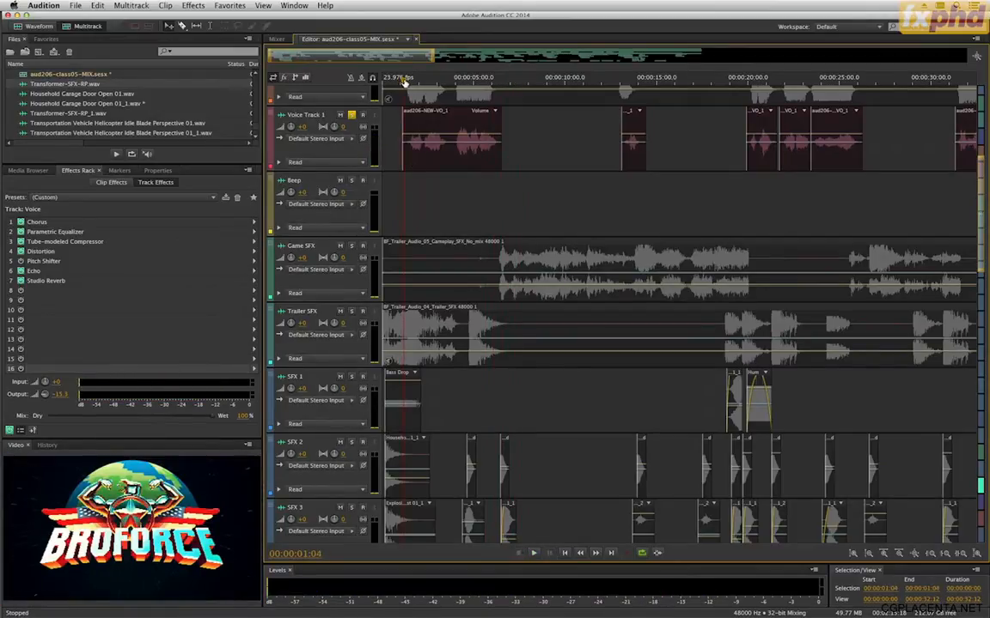
pyautogui.scroll(-10, 400, 161)
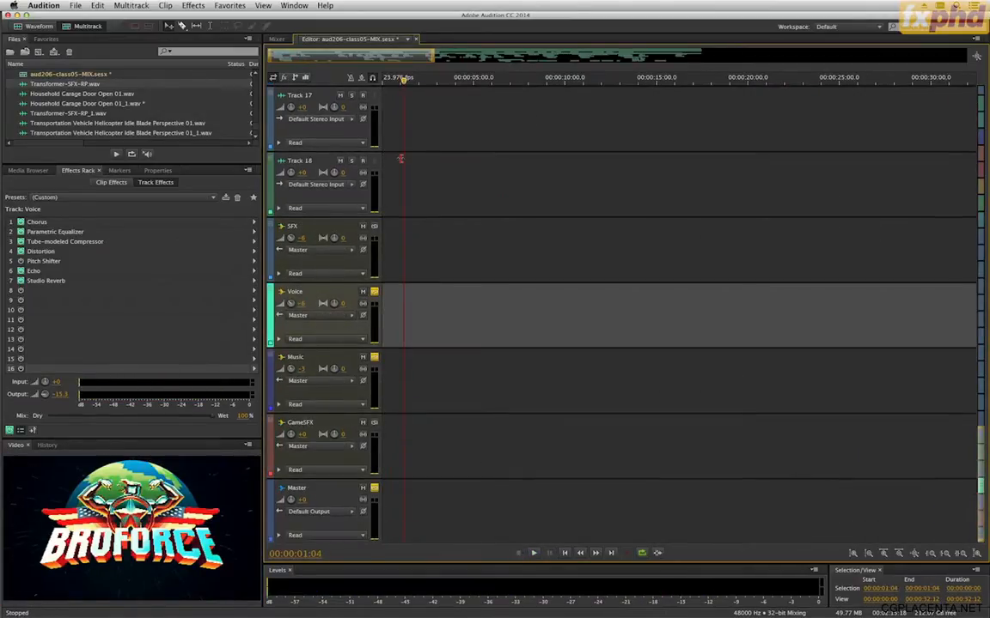
pyautogui.scroll(10, 399, 202)
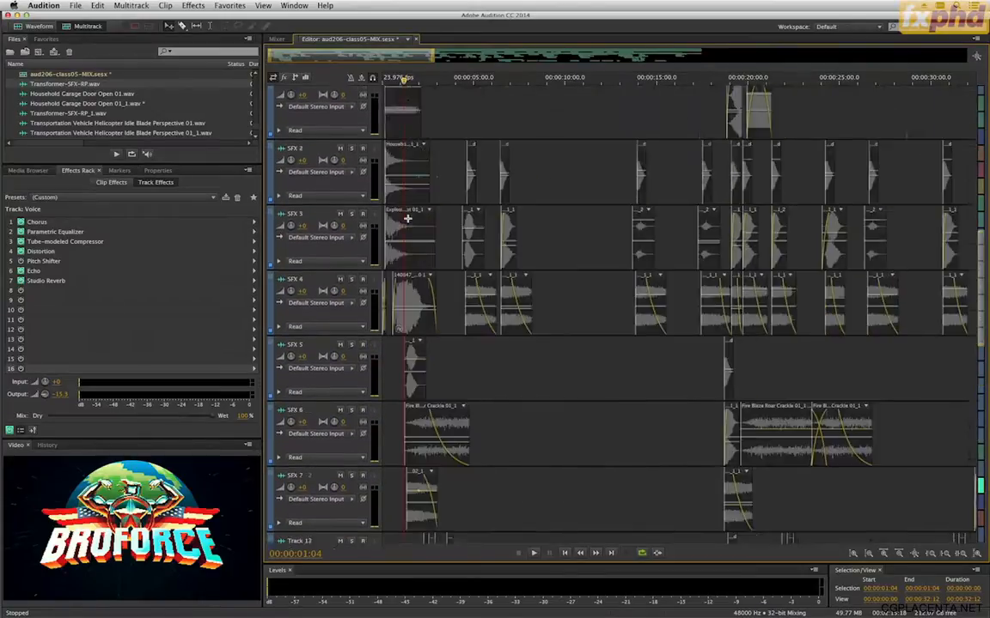
pyautogui.scroll(1, 407, 219)
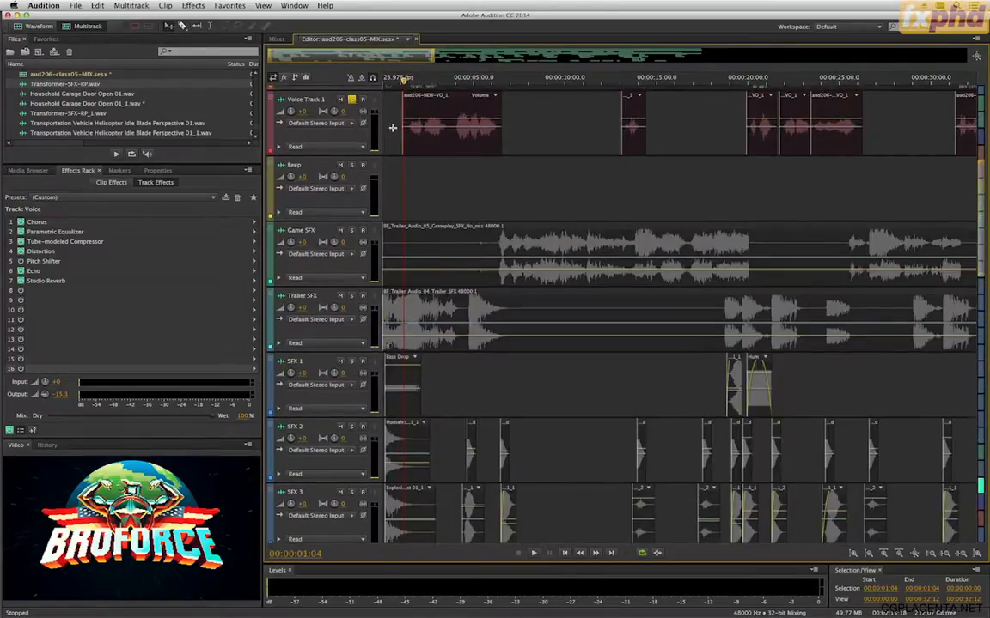
pyautogui.scroll(9, 424, 184)
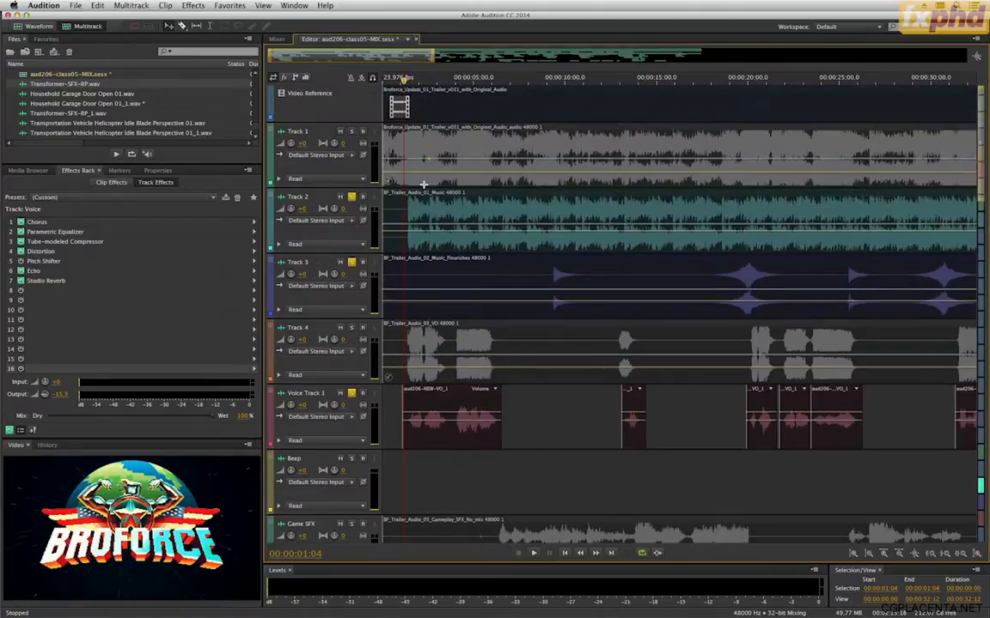
# Step: Move the Music bus directly below Voice Track 1 and expand its volume automation lane
pyautogui.scroll(-15, 304, 307)
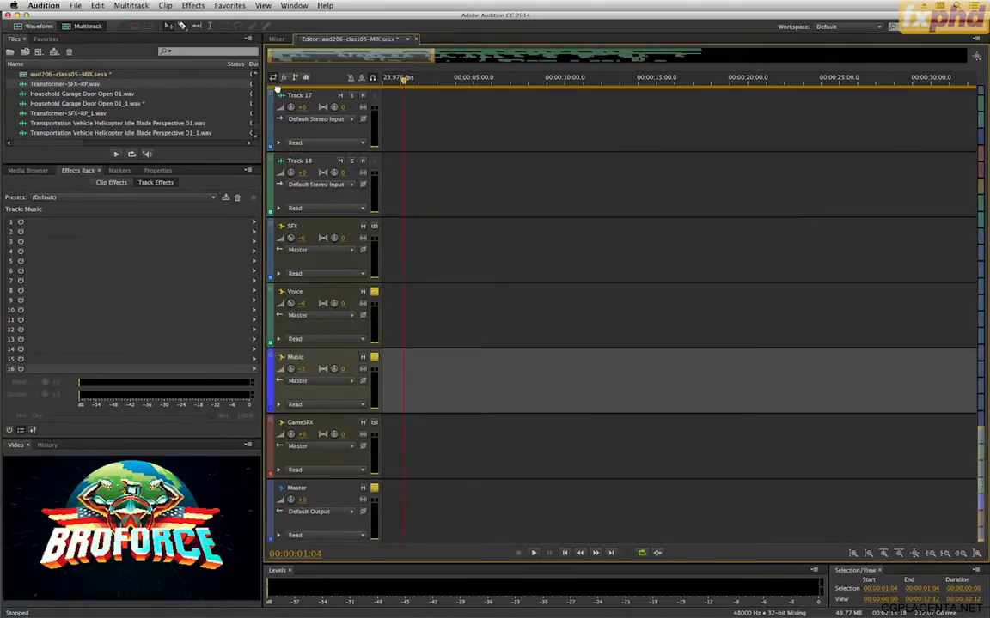
pyautogui.scroll(2, 279, 86)
pyautogui.scroll(4, 278, 78)
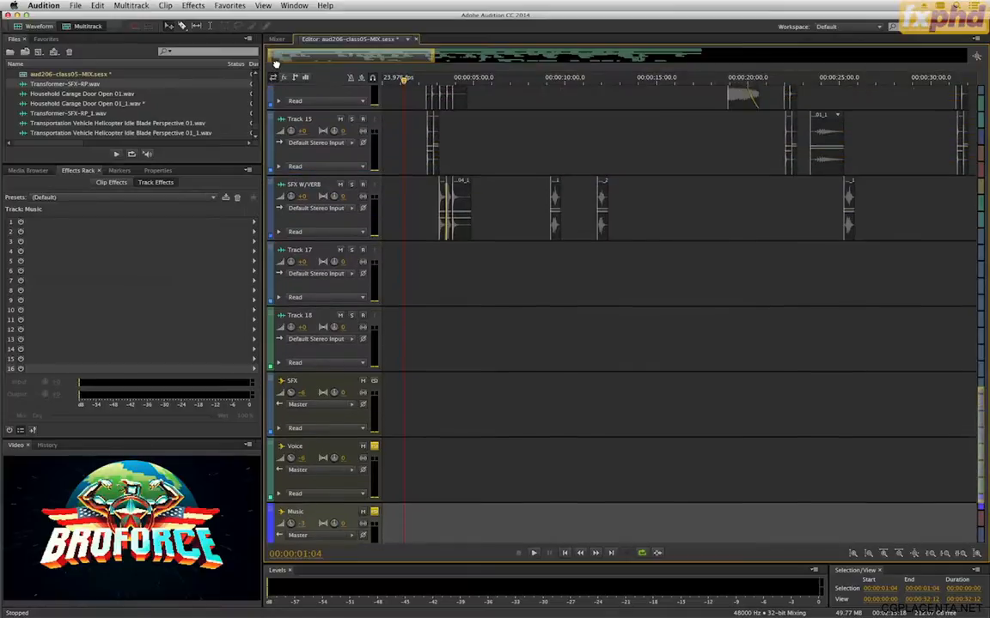
pyautogui.scroll(4, 276, 61)
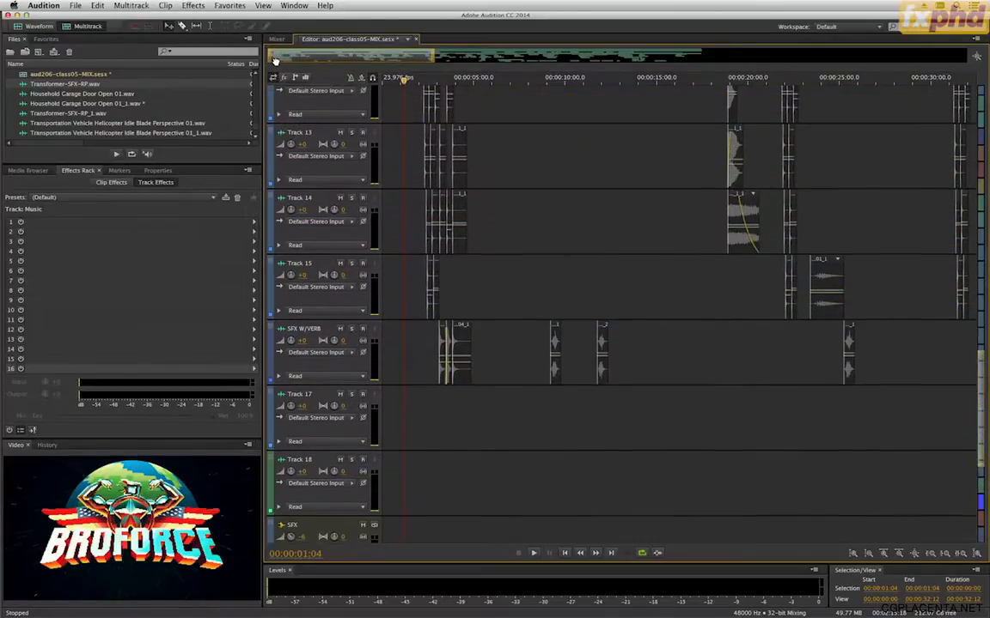
pyautogui.scroll(4, 275, 60)
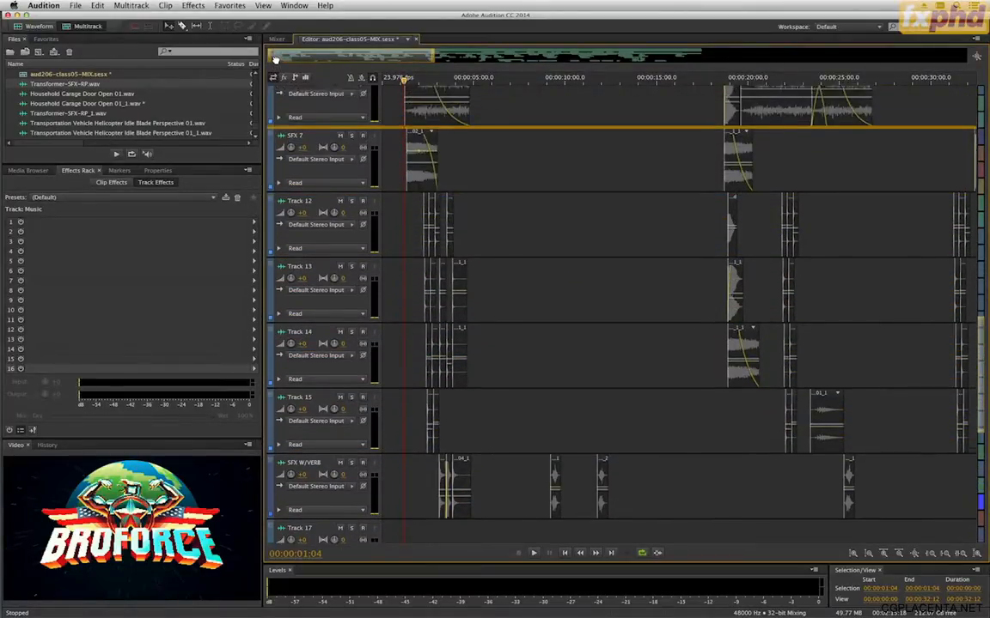
pyautogui.scroll(4, 276, 59)
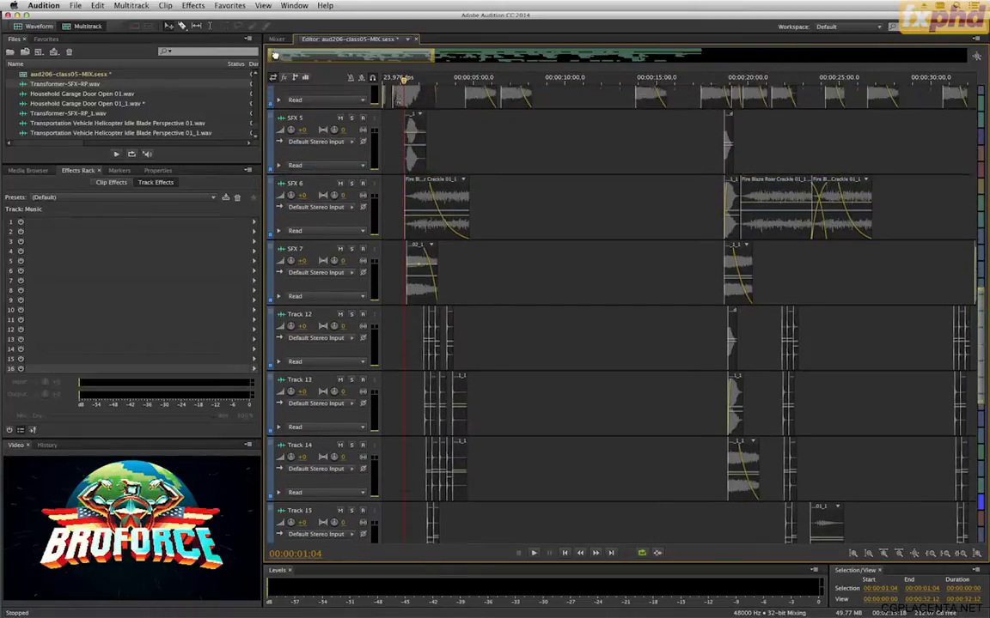
pyautogui.scroll(3, 289, 52)
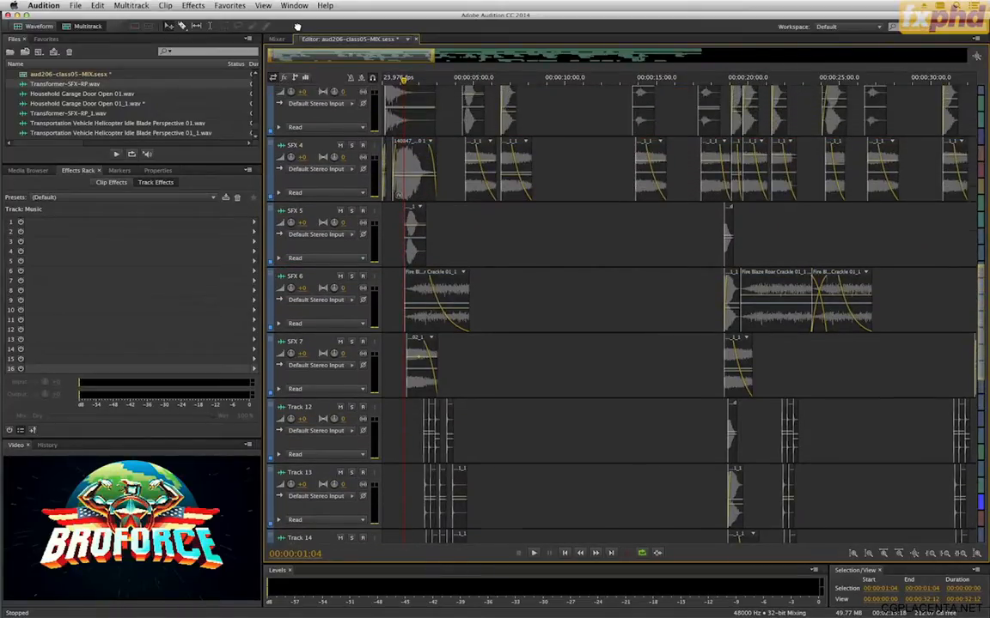
pyautogui.scroll(4, 299, 11)
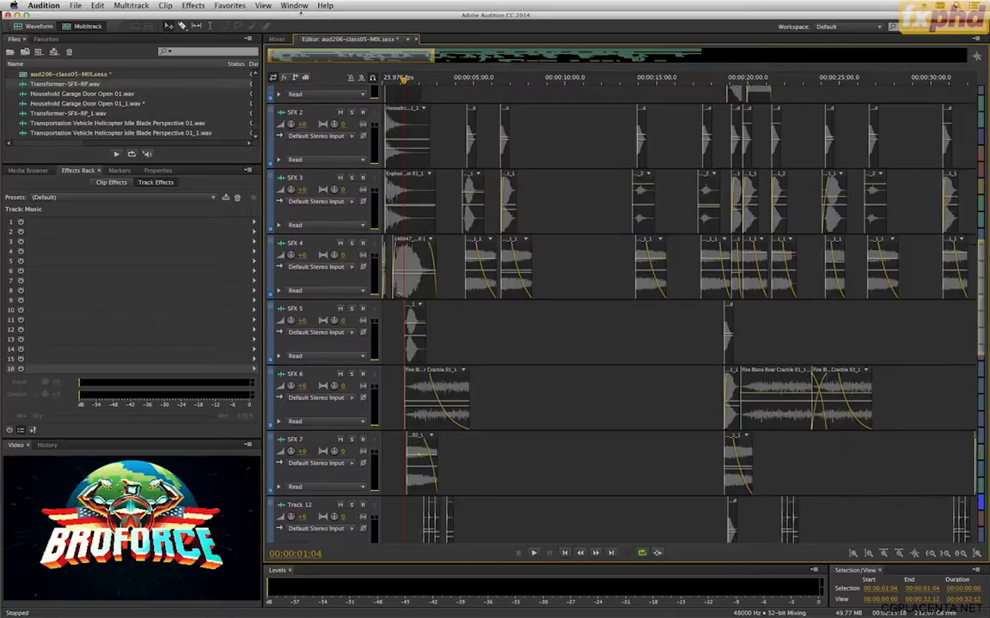
pyautogui.scroll(5, 300, 5)
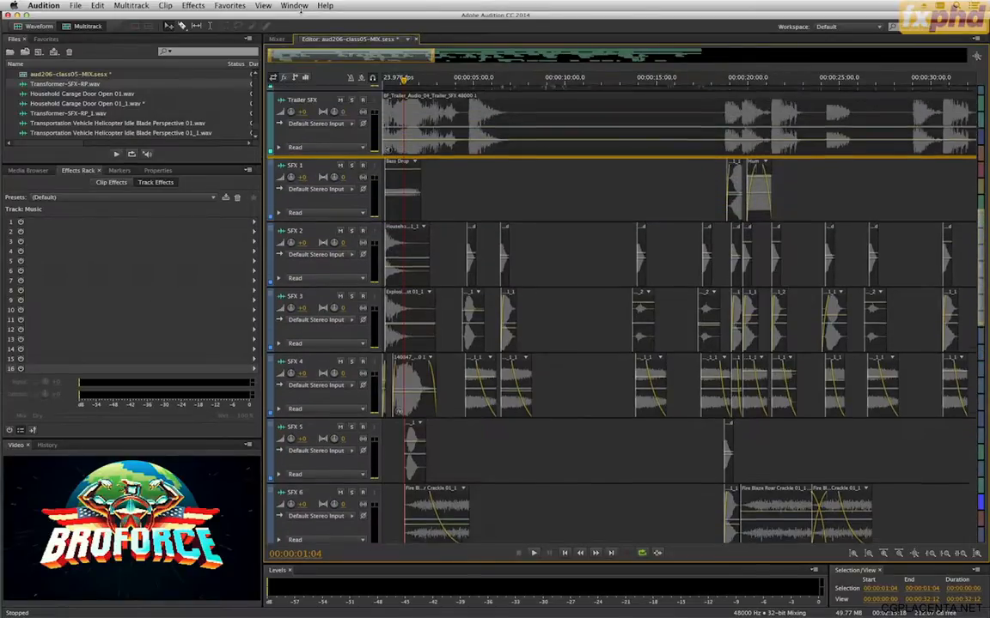
pyautogui.scroll(5, 299, 8)
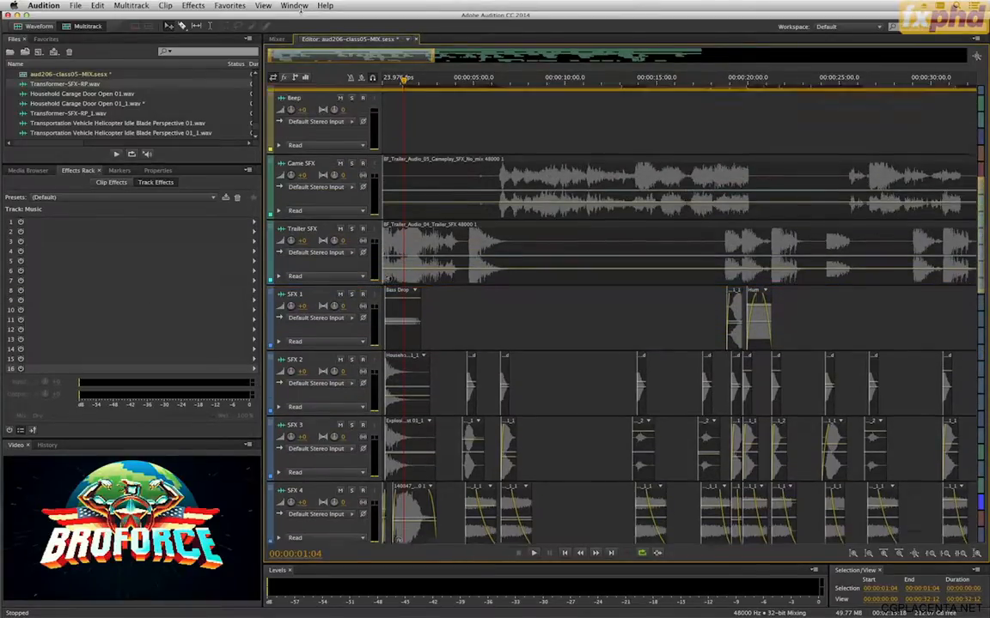
pyautogui.scroll(6, 300, 8)
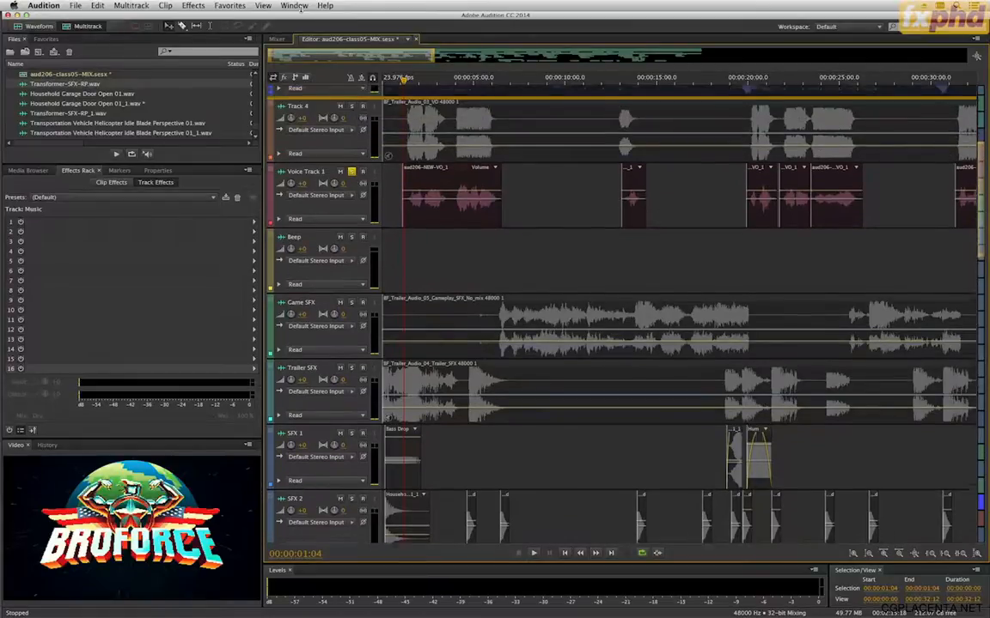
pyautogui.moveTo(300, 21); pyautogui.dragTo(334, 333)
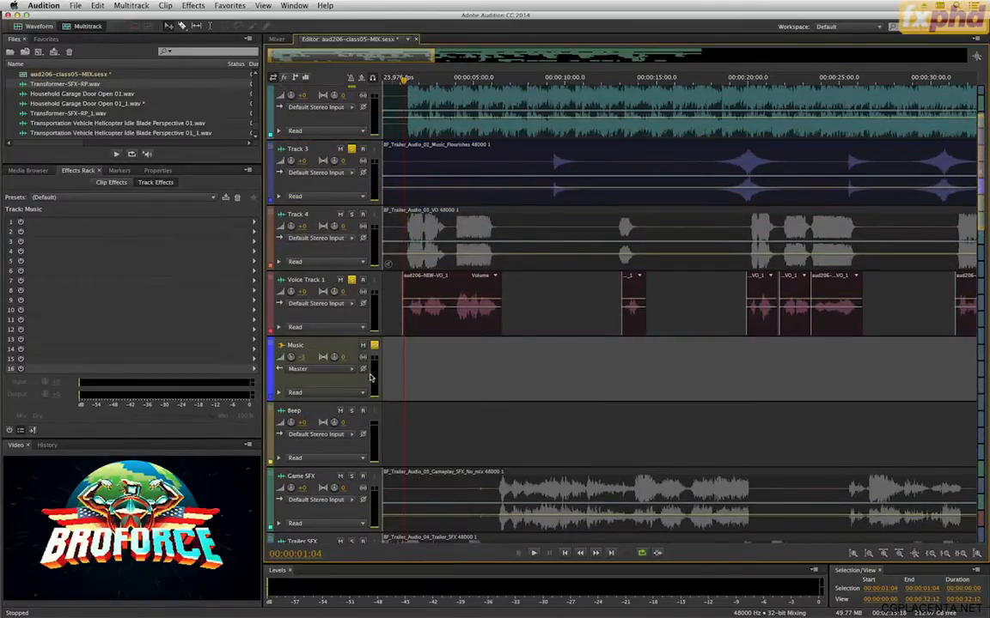
pyautogui.click(278, 394)
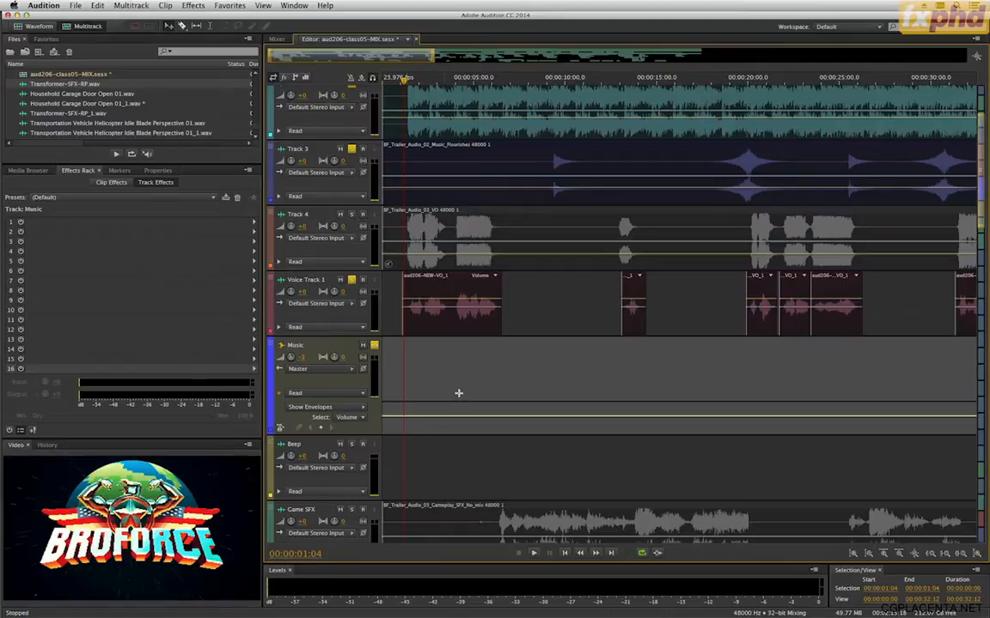
# Step: Play the soloed tracks from 00:00:00:04 to about 00:00:14 to hear how the music sits against the voice
pyautogui.click(383, 80)
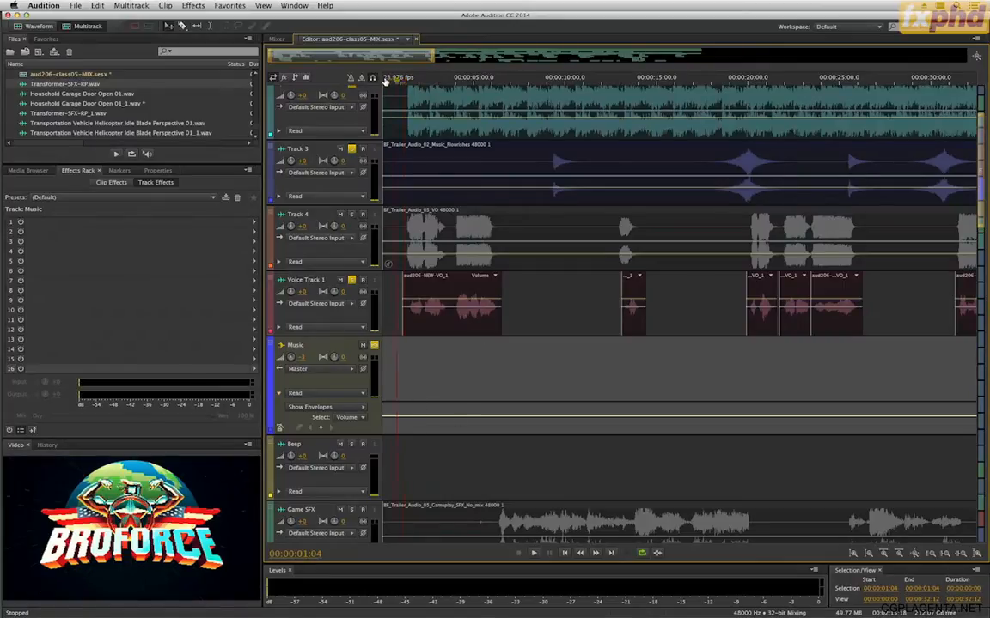
pyautogui.press('space')
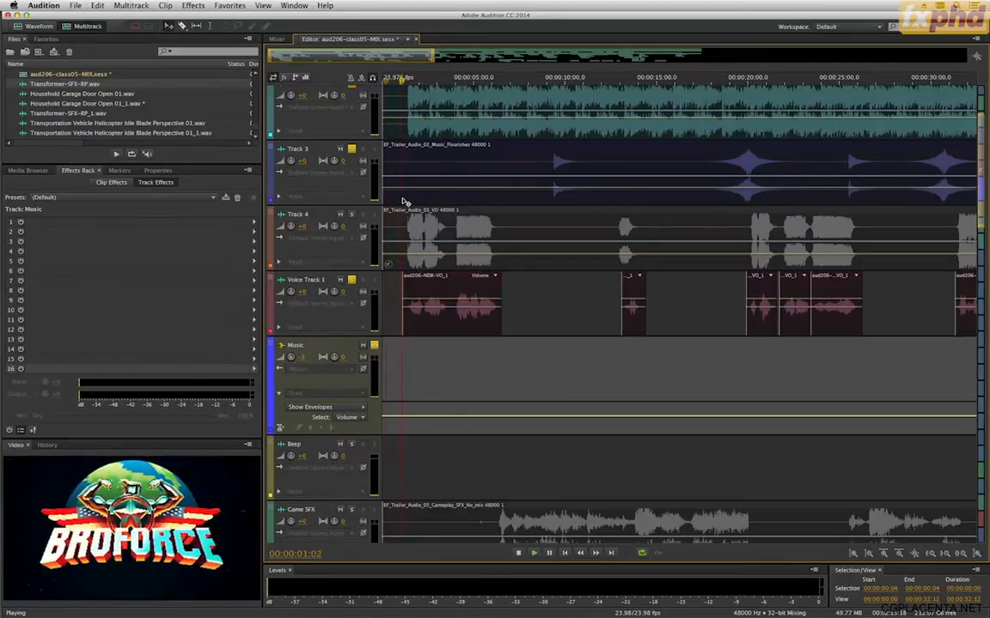
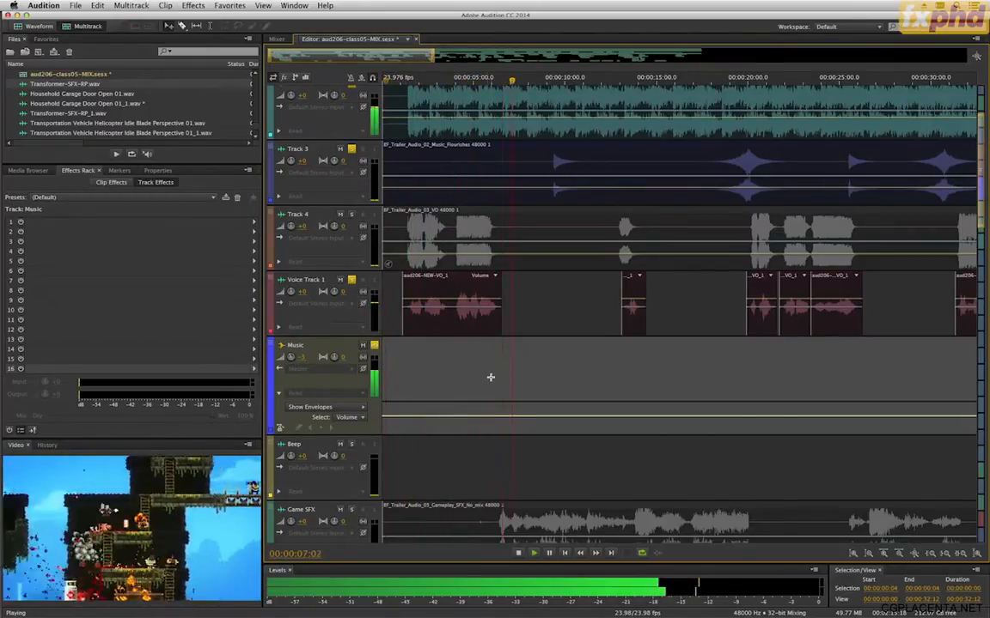
pyautogui.press('space')
# Step: Place the playhead at 00:00:06:06, near the end of the first clip on Voice Track 1
pyautogui.press('-')
pyautogui.press('-')
pyautogui.press('-')
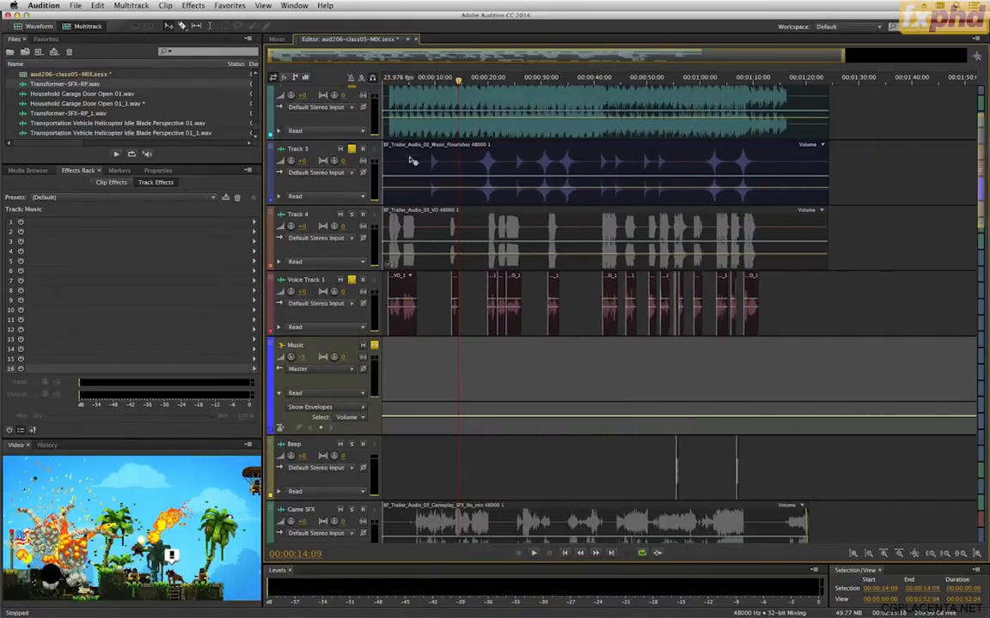
pyautogui.press('=')
pyautogui.press('=')
pyautogui.press('=')
pyautogui.press('=')
pyautogui.press('=')
pyautogui.press('=')
pyautogui.press('=')
pyautogui.press('=')
pyautogui.press('=')
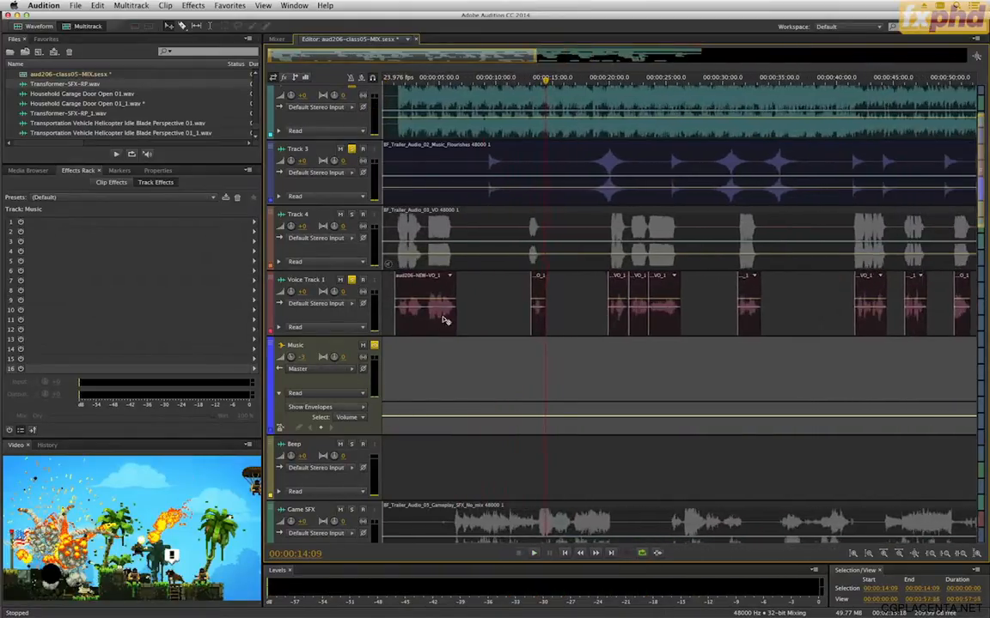
pyautogui.press('=')
pyautogui.press('=')
pyautogui.press('=')
pyautogui.press('-')
pyautogui.press('-')
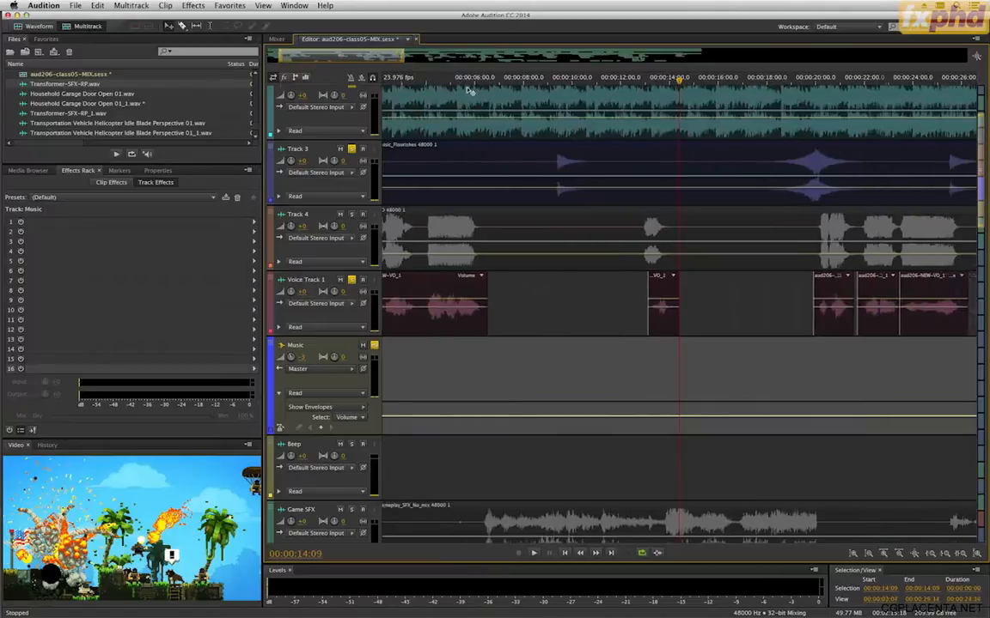
pyautogui.moveTo(505, 84); pyautogui.dragTo(500, 84)
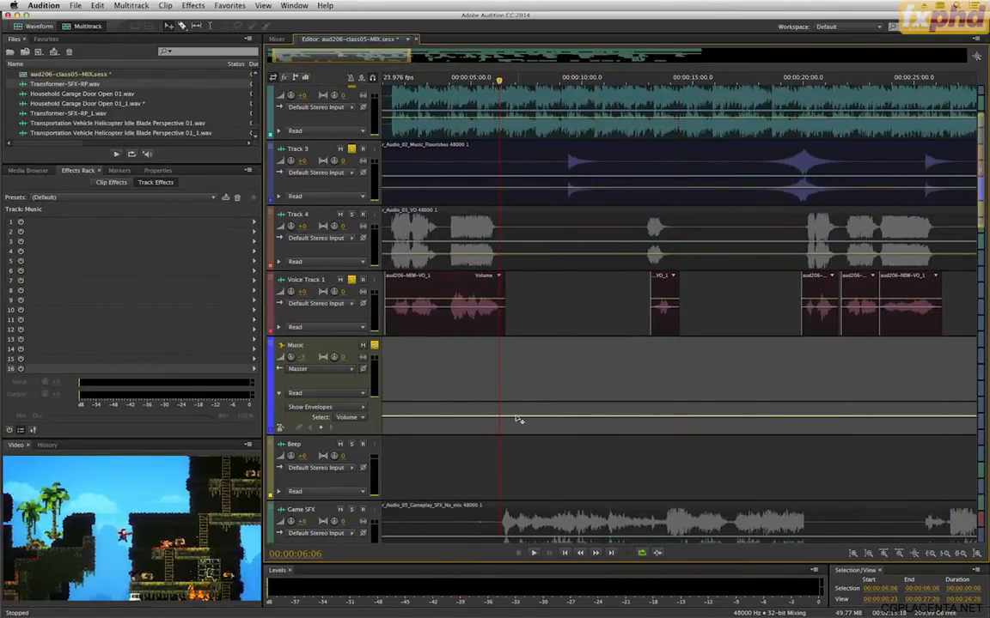
# Step: Add four volume keyframes on the Music bus around the gap between the first two voice clips and raise the inner pair
pyautogui.click(488, 417)
pyautogui.click(514, 417)
pyautogui.moveTo(644, 86); pyautogui.dragTo(651, 86)
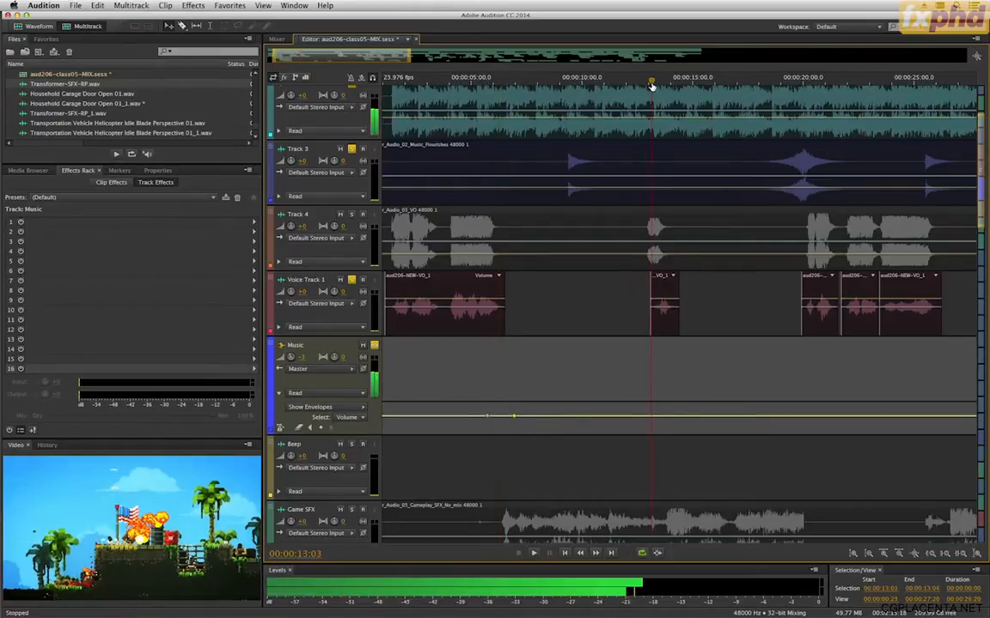
pyautogui.click(661, 417)
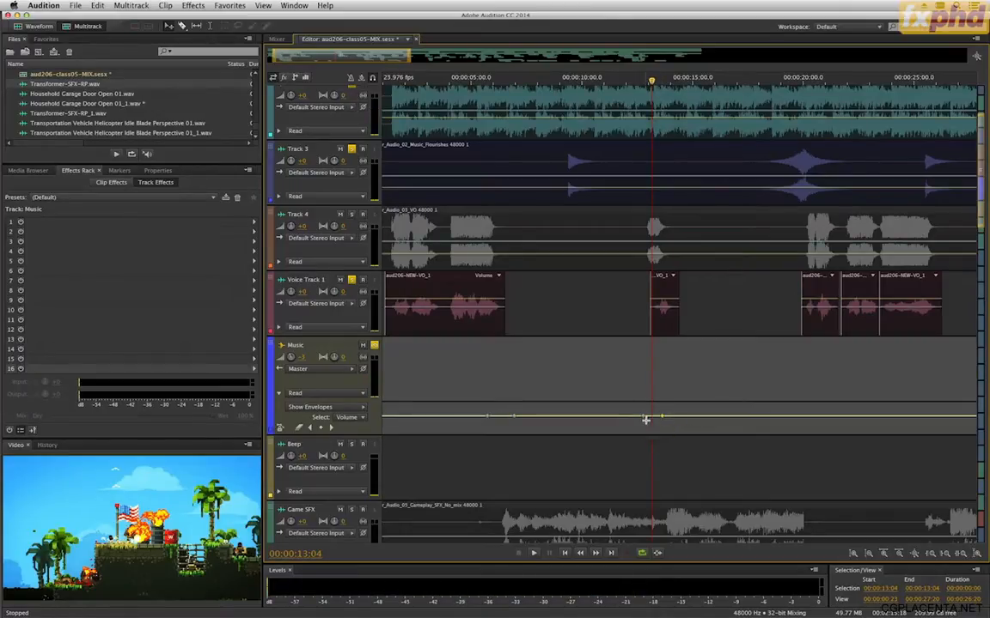
pyautogui.click(645, 418)
pyautogui.moveTo(643, 420); pyautogui.dragTo(642, 421)
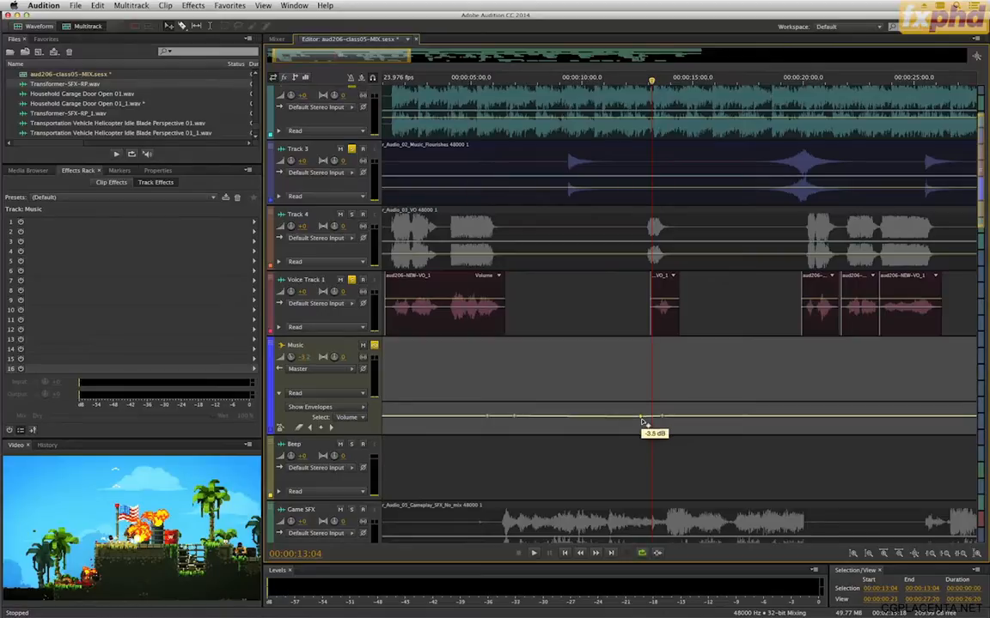
pyautogui.click(515, 419)
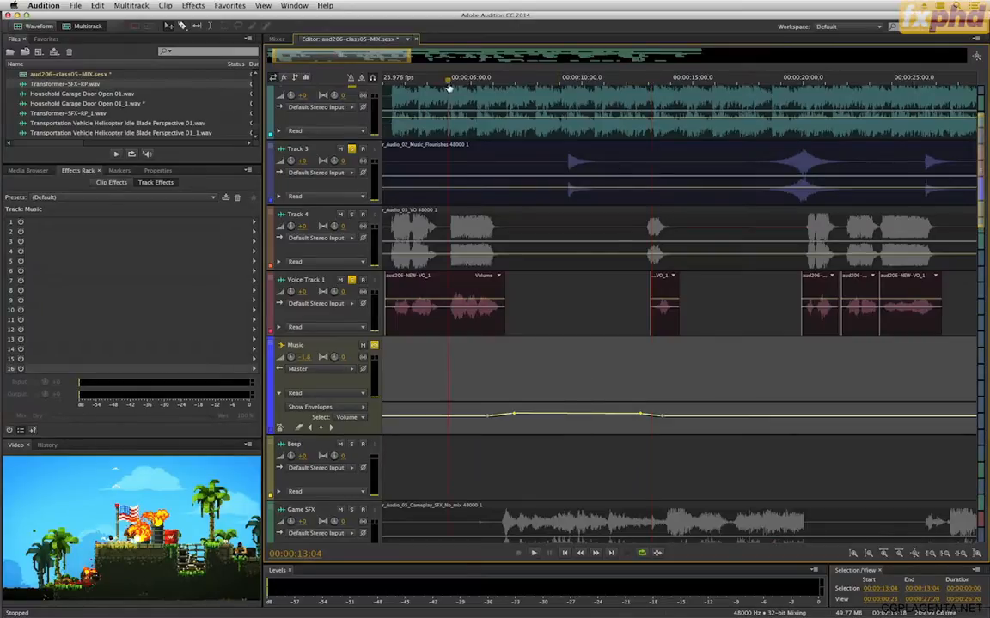
# Step: Play from 00:00:03:22 and again from 00:00:11:06 to hear both music volume ramps around the first voice gap
pyautogui.press('space')
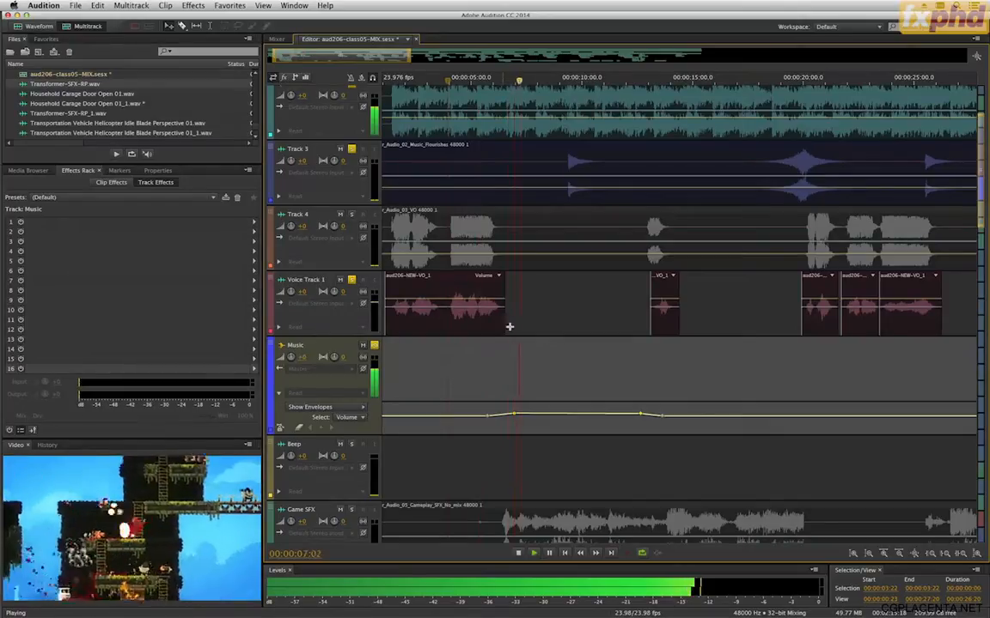
pyautogui.press('space')
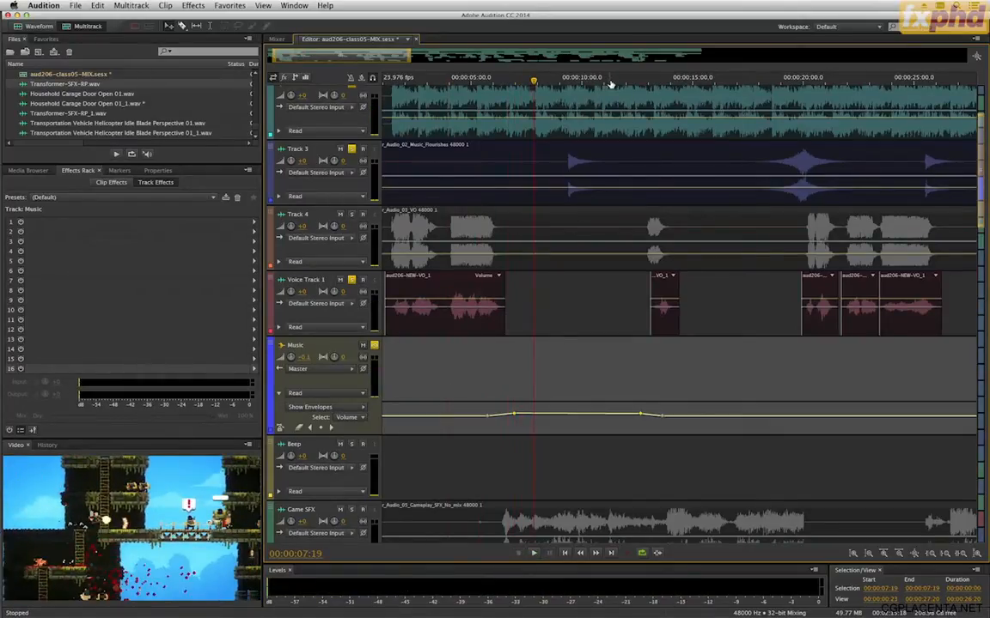
pyautogui.click(609, 82)
pyautogui.press('space')
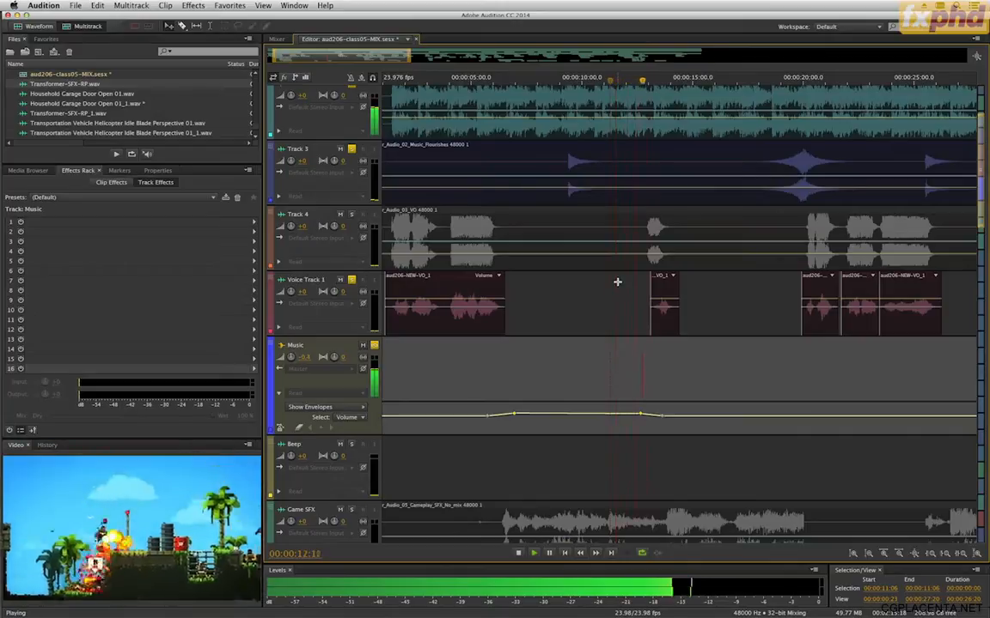
pyautogui.press('space')
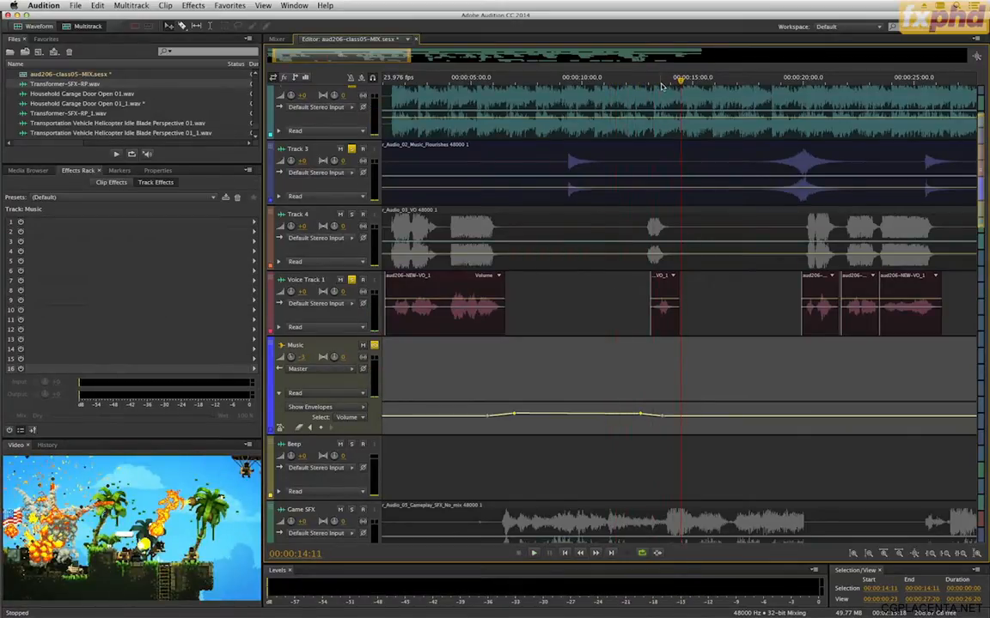
# Step: Add volume keyframes on the Music bus around the voice gap between about 00:00:14 and 00:00:20, raising the inner pair to +0.0 dB
pyautogui.moveTo(673, 84); pyautogui.dragTo(675, 84)
pyautogui.click(687, 417)
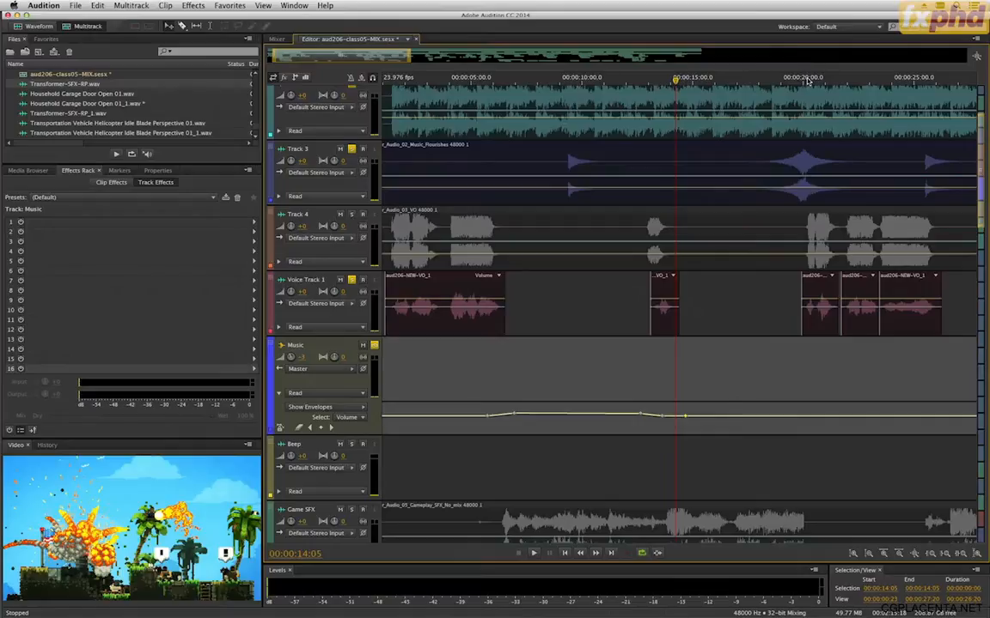
pyautogui.click(805, 76)
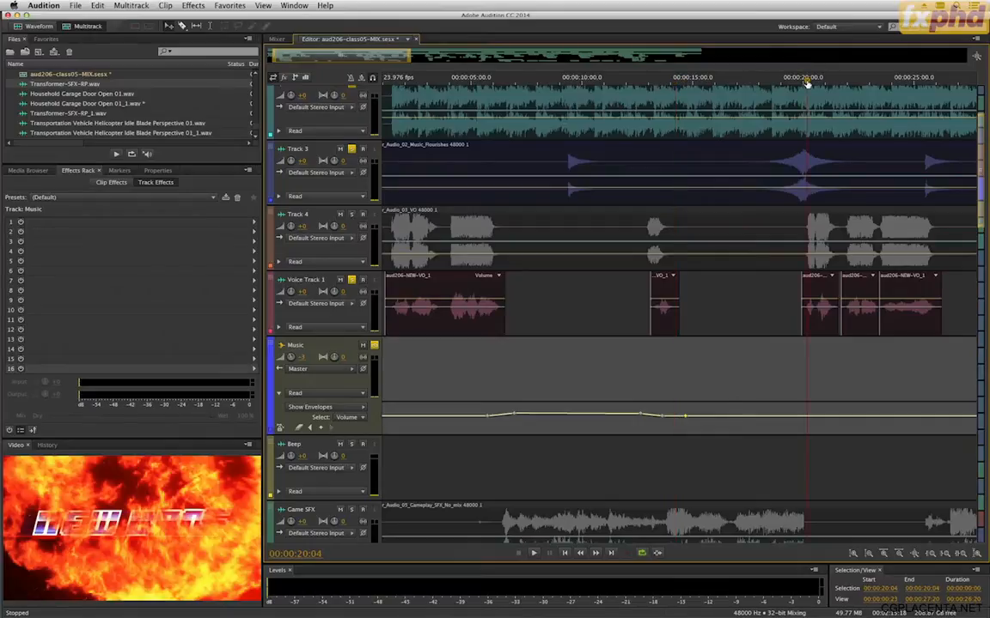
pyautogui.click(795, 417)
pyautogui.click(813, 418)
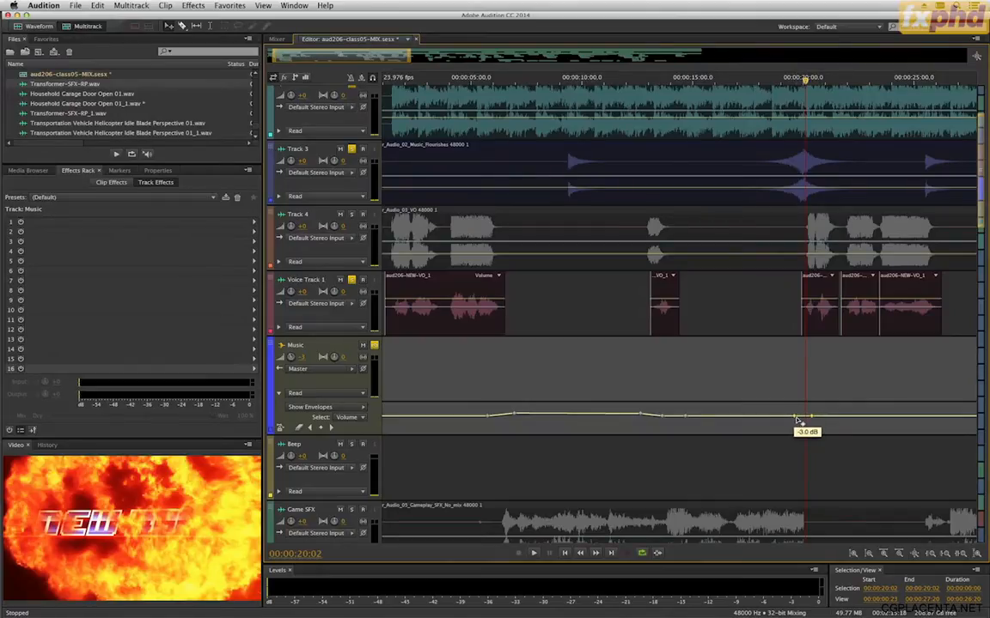
pyautogui.click(686, 418)
pyautogui.moveTo(686, 417); pyautogui.dragTo(687, 414)
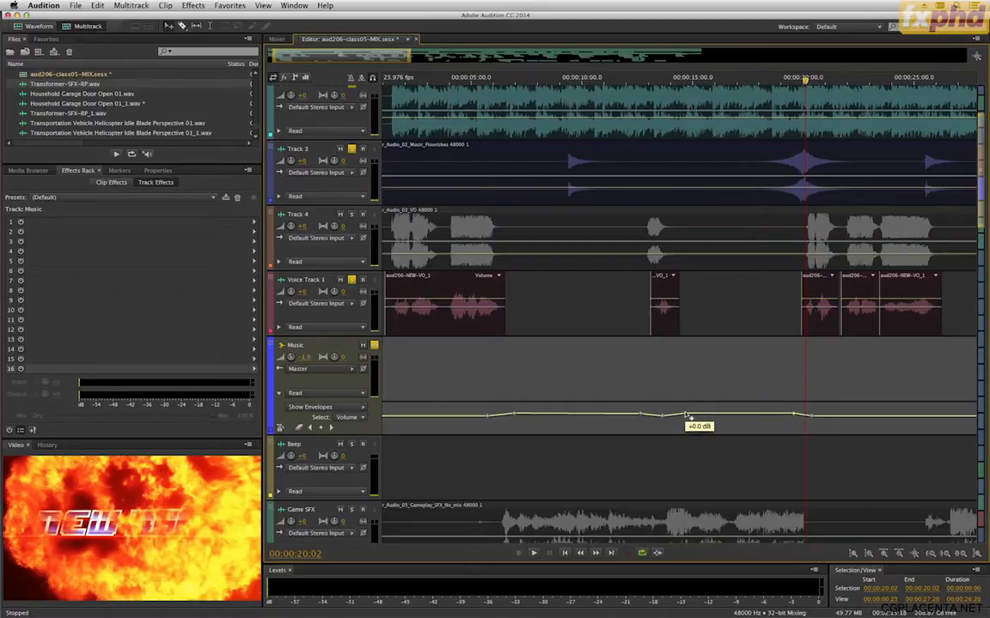
# Step: Play short stretches from 00:00:13:08 and 00:00:18:07 to hear the raised music between the second and third voice passages
pyautogui.click(654, 78)
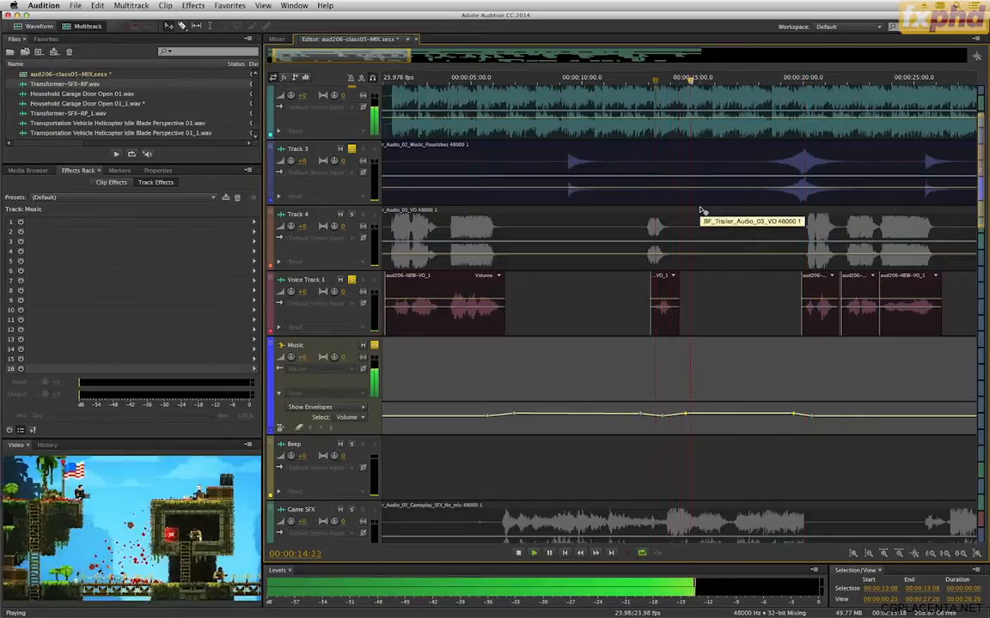
pyautogui.press('space')
pyautogui.click(765, 82)
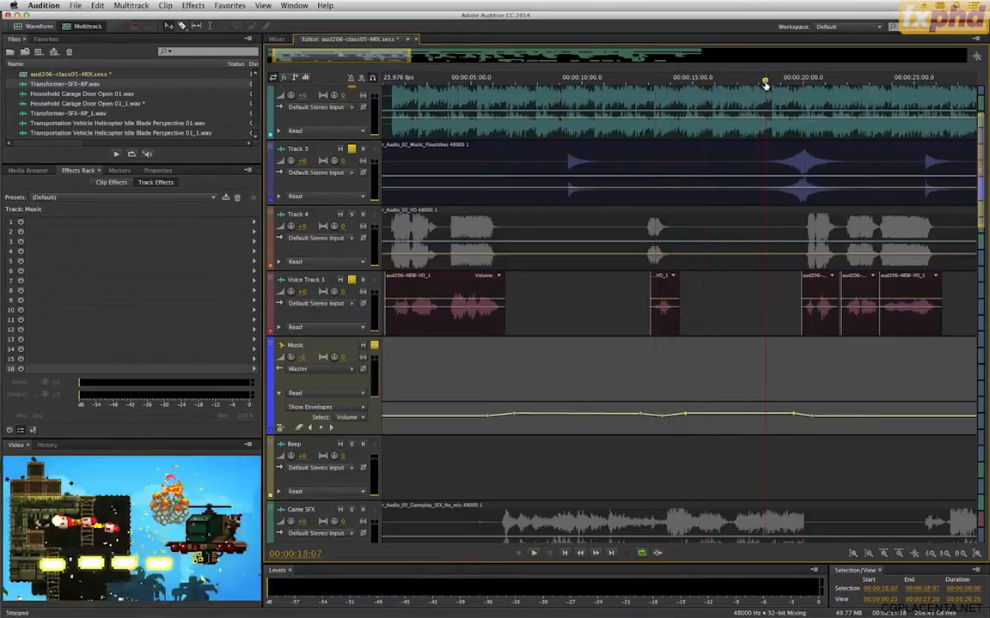
pyautogui.press('space')
pyautogui.press('space')
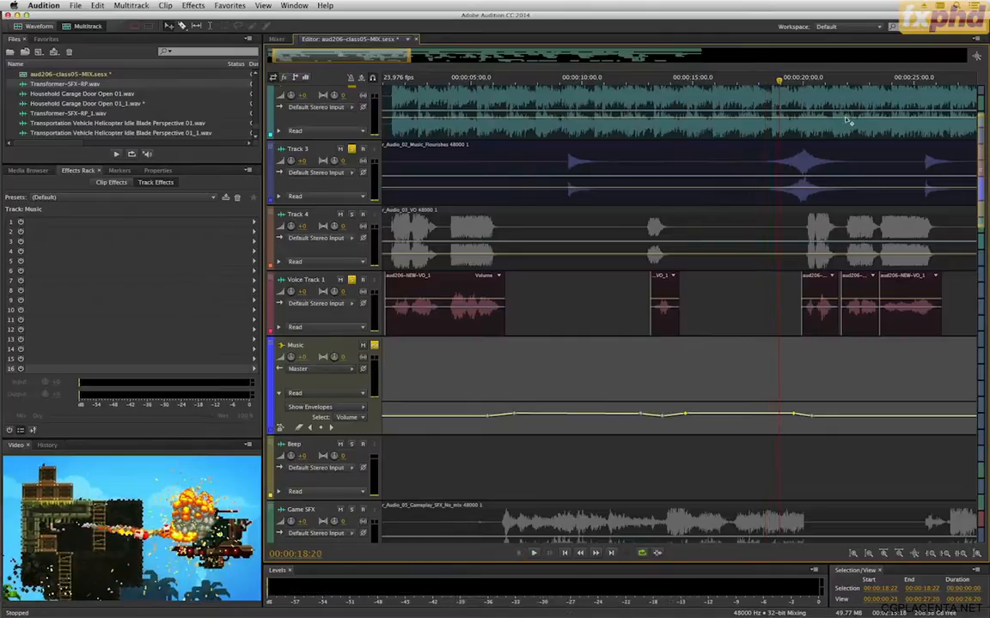
# Step: Add volume keyframes on the Music bus around the voice gap from about 00:00:25:21 to 00:00:31:09, raising the inner pair to +0.0 dB
pyautogui.click(932, 83)
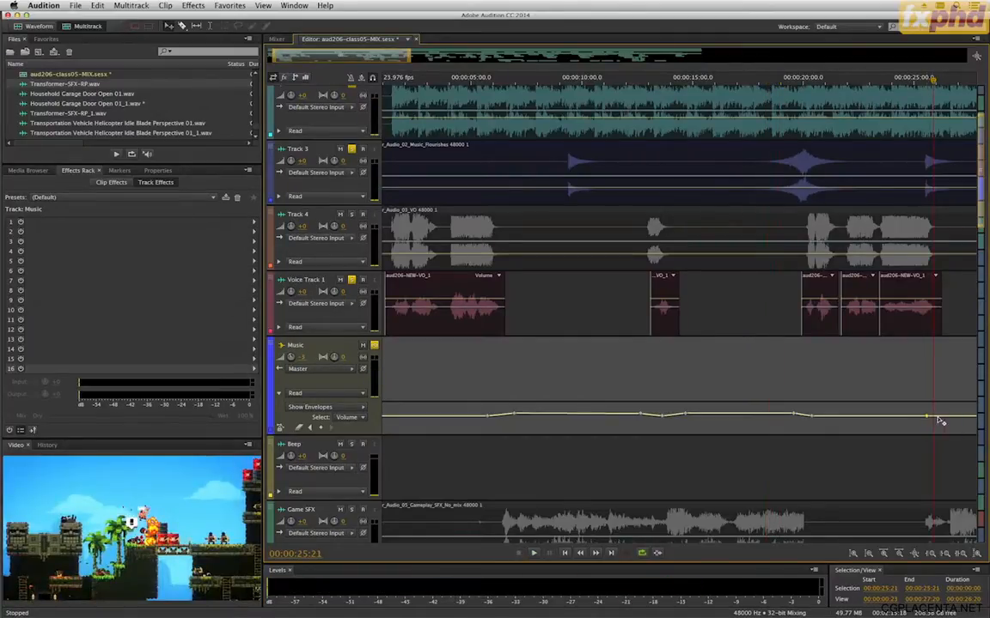
pyautogui.hscroll(5, 954, 403)
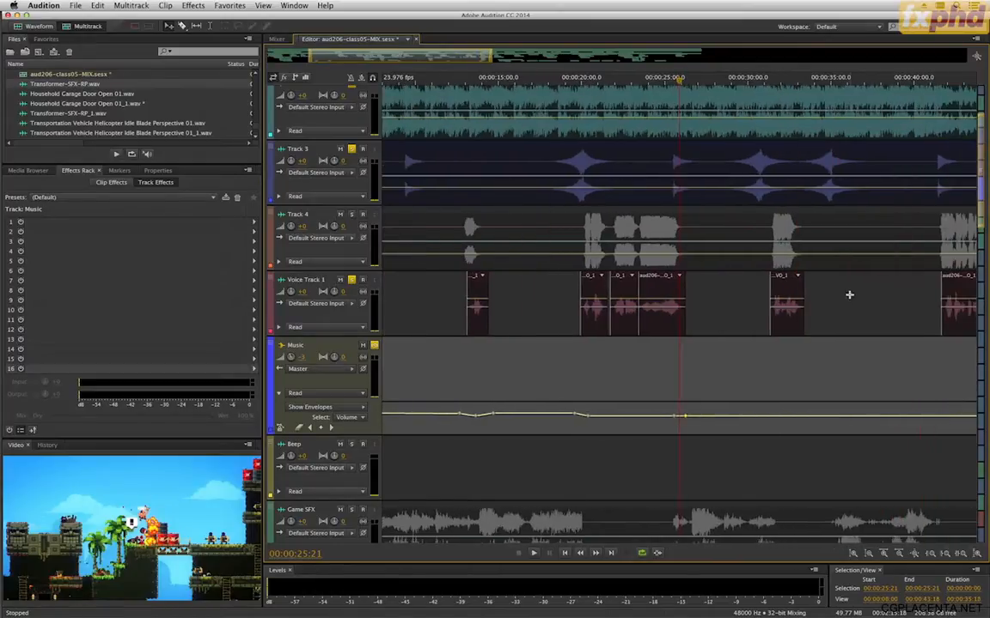
pyautogui.click(784, 84)
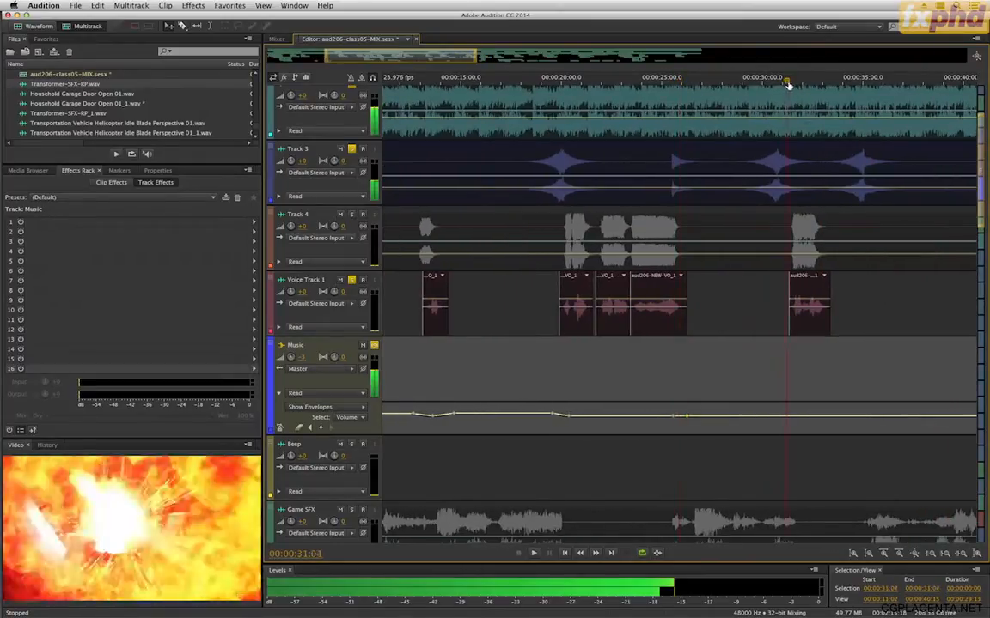
pyautogui.press('=')
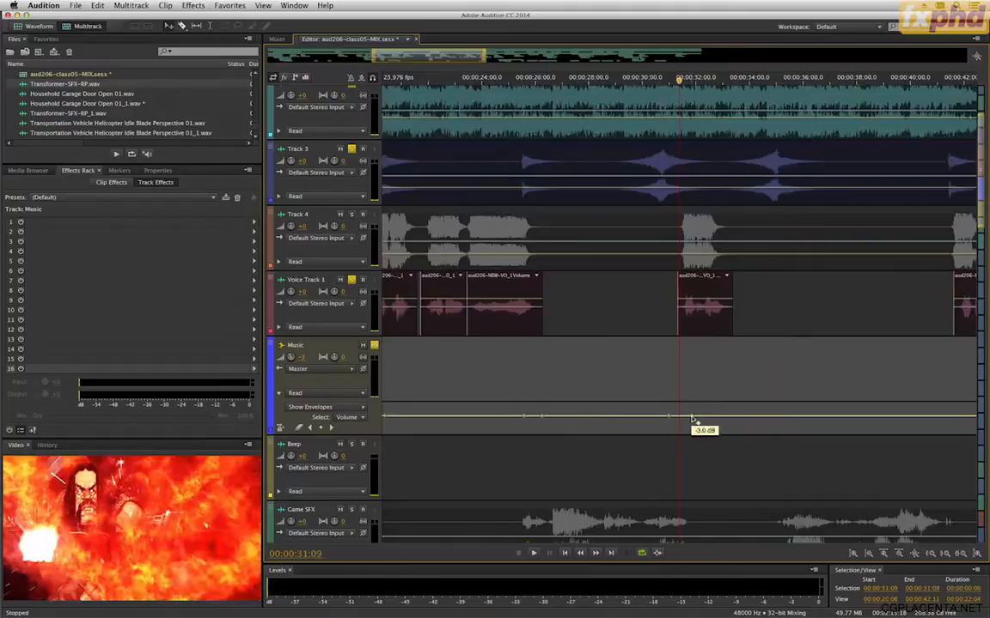
pyautogui.click(692, 417)
pyautogui.click(670, 419)
pyautogui.moveTo(544, 419)
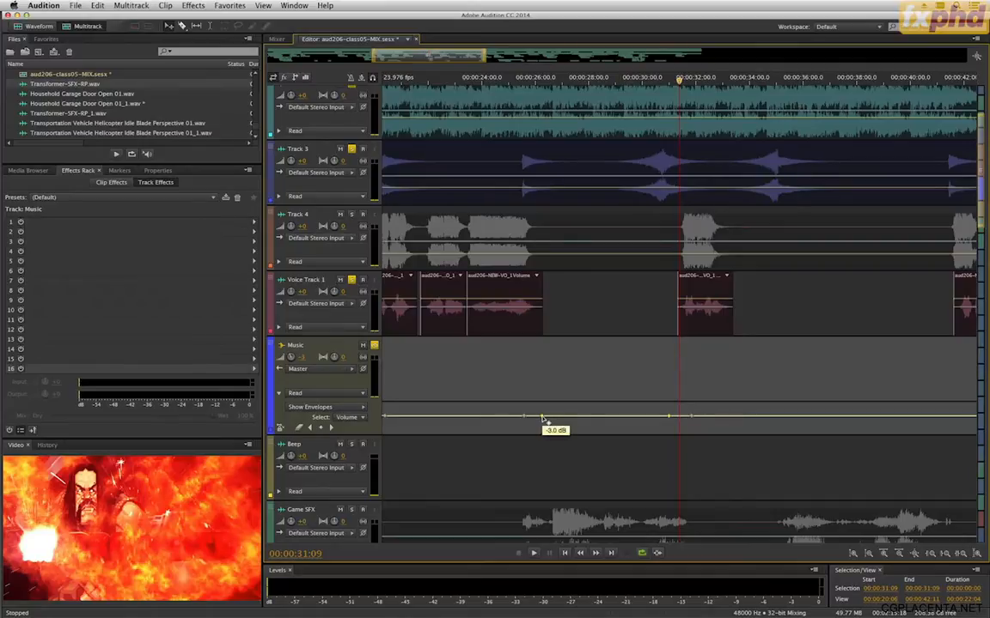
pyautogui.moveTo(543, 419); pyautogui.dragTo(541, 416)
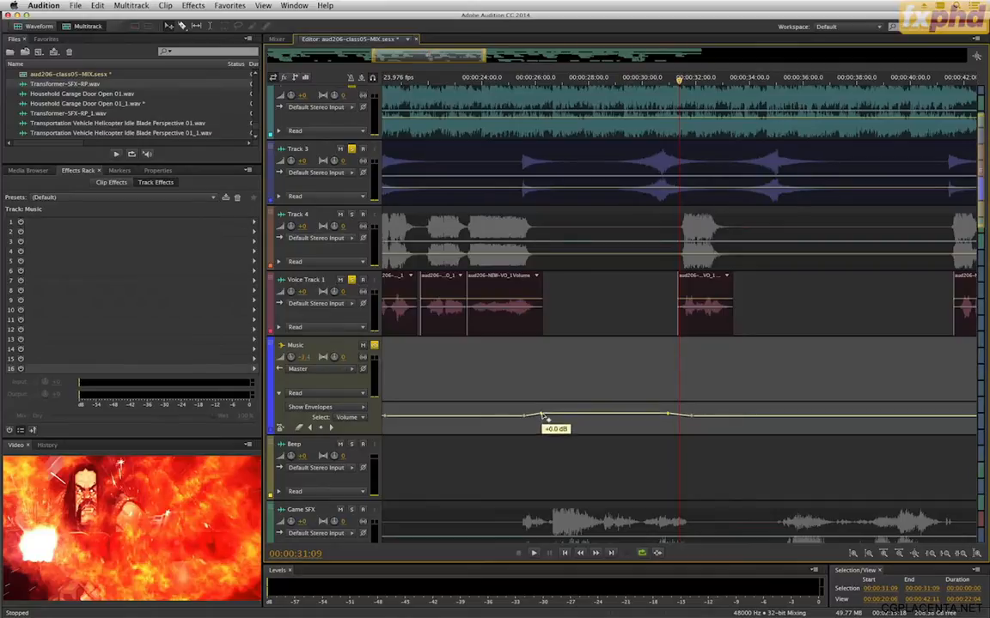
# Step: Play from 00:00:25:02 to about 00:00:33:03 to hear the music rise and fall between the voice clips
pyautogui.click(512, 78)
pyautogui.press('space')
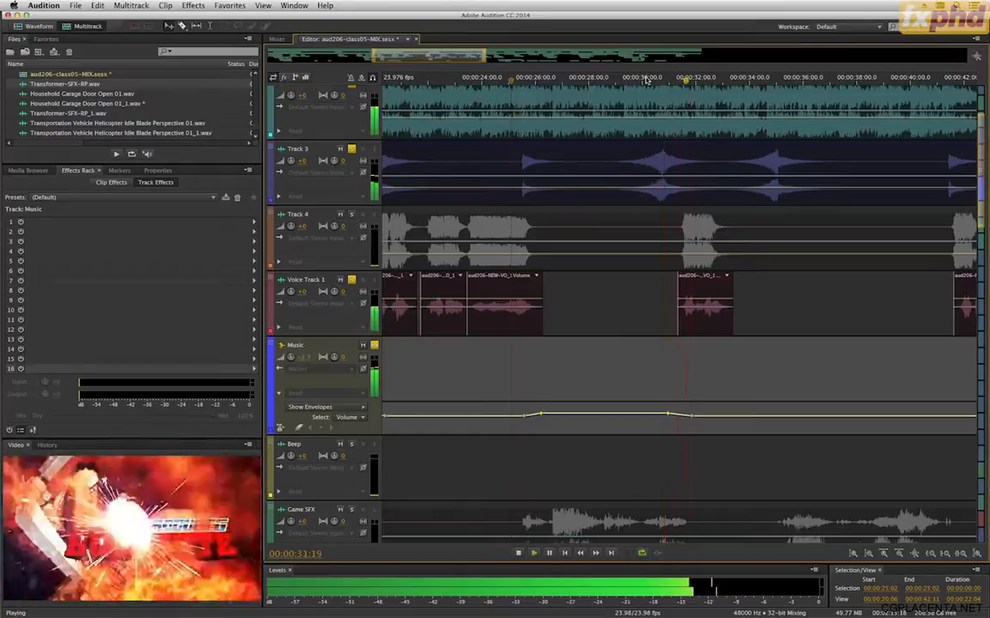
pyautogui.press('space')
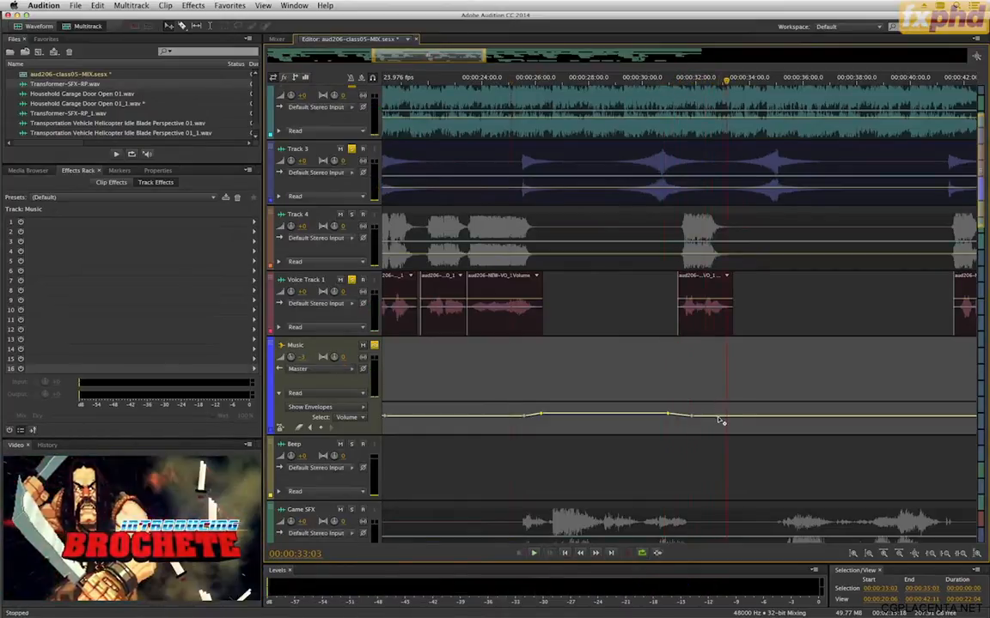
# Step: Add volume keyframes on the Music bus around the voice gap from about 00:00:33 to 00:00:42, raising the inner pair to +0.0 dB
pyautogui.click(718, 417)
pyautogui.click(741, 416)
pyautogui.click(965, 417)
pyautogui.moveTo(744, 422)
pyautogui.moveTo(744, 421); pyautogui.dragTo(743, 418)
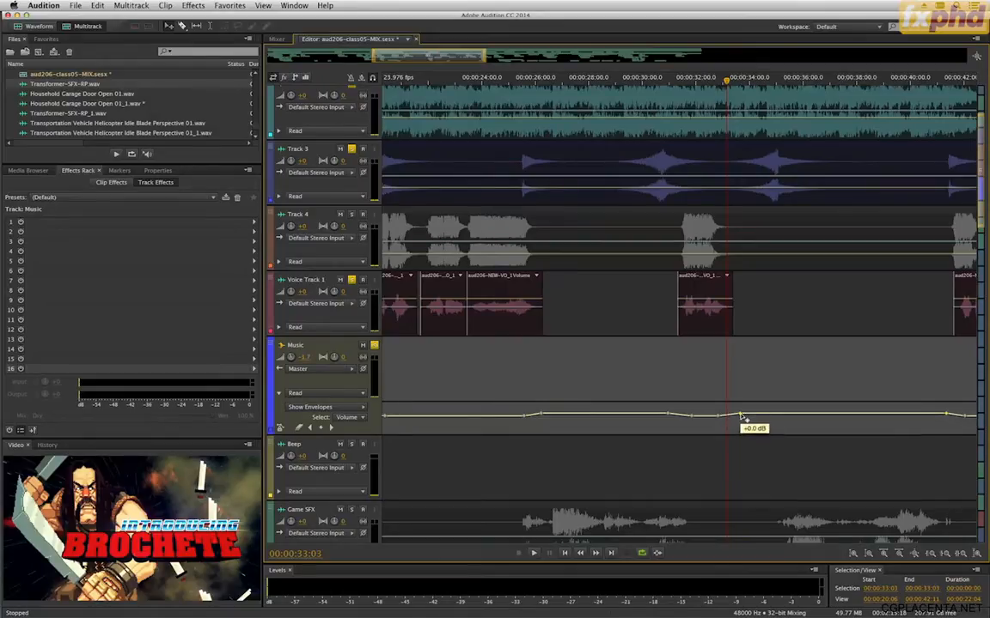
# Step: Add pairs of volume keyframes on the Music bus at the edges of the voice gaps between about 00:00:44 and 00:00:50
pyautogui.click(957, 79)
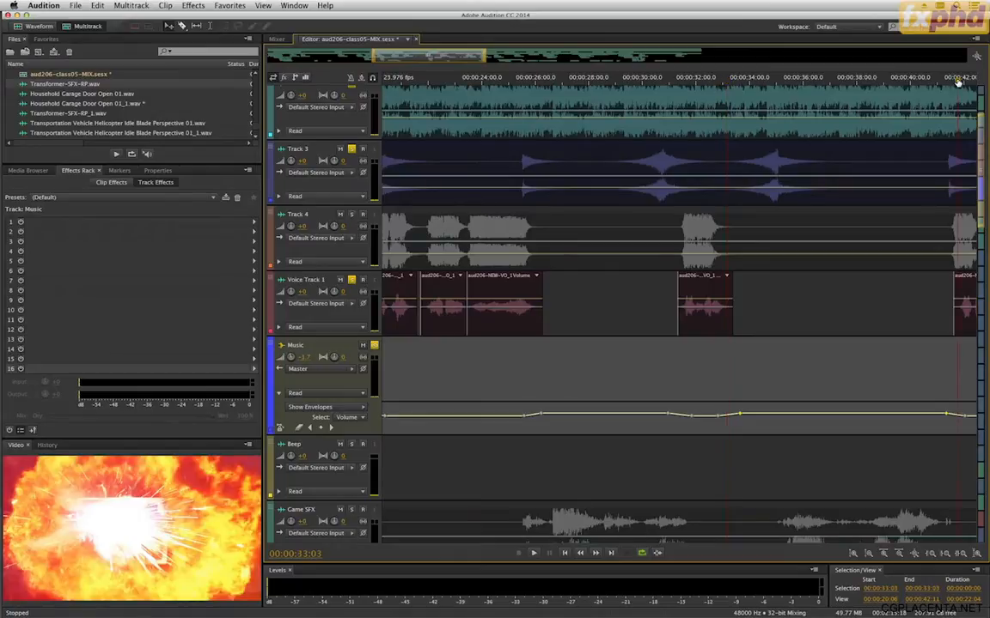
pyautogui.hscroll(6, 859, 86)
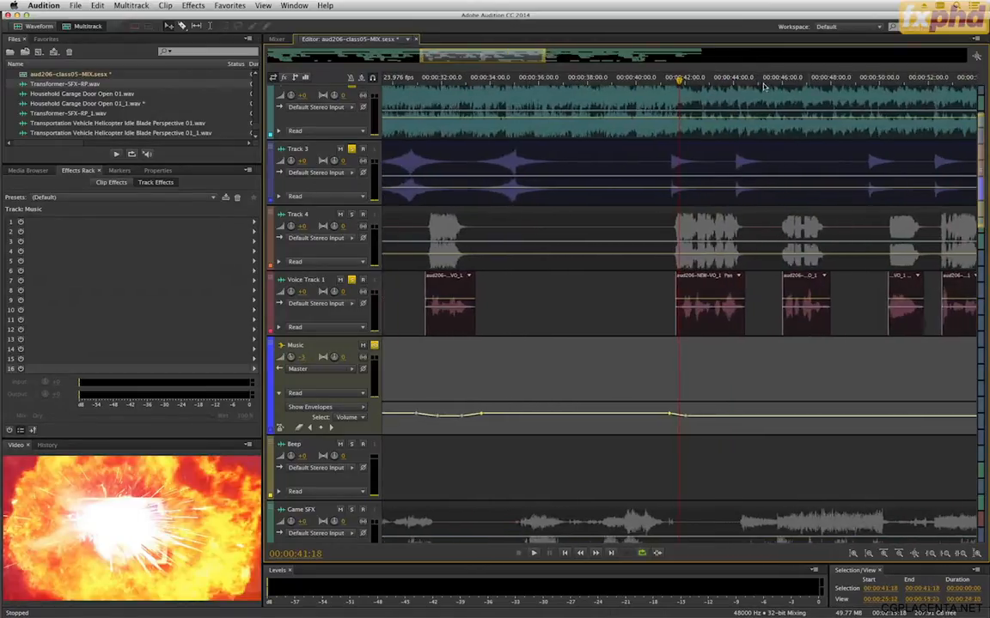
pyautogui.click(748, 79)
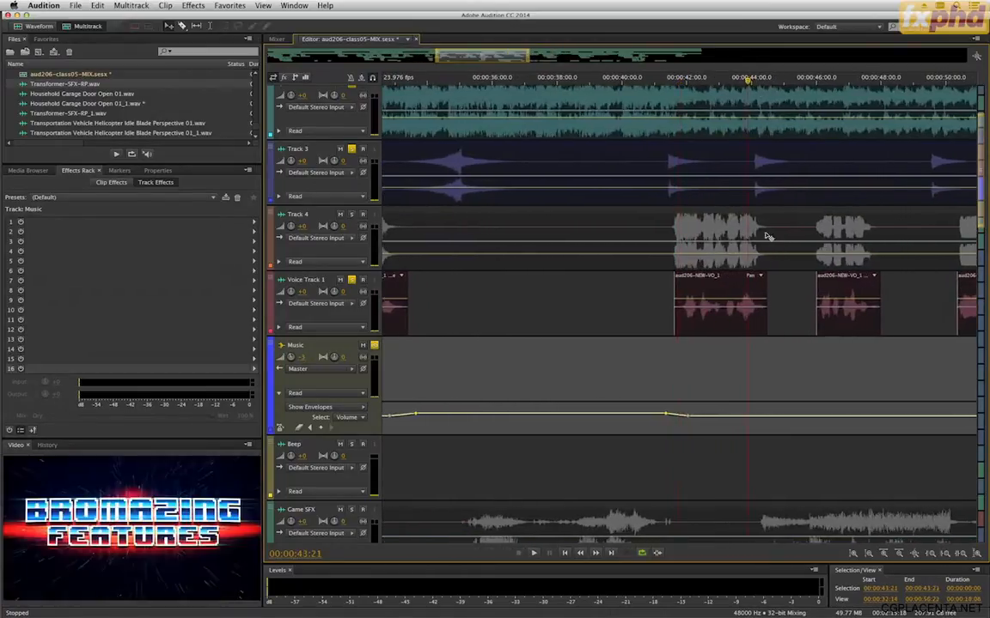
pyautogui.click(751, 417)
pyautogui.click(767, 416)
pyautogui.click(811, 416)
pyautogui.click(828, 417)
pyautogui.click(860, 418)
pyautogui.click(880, 416)
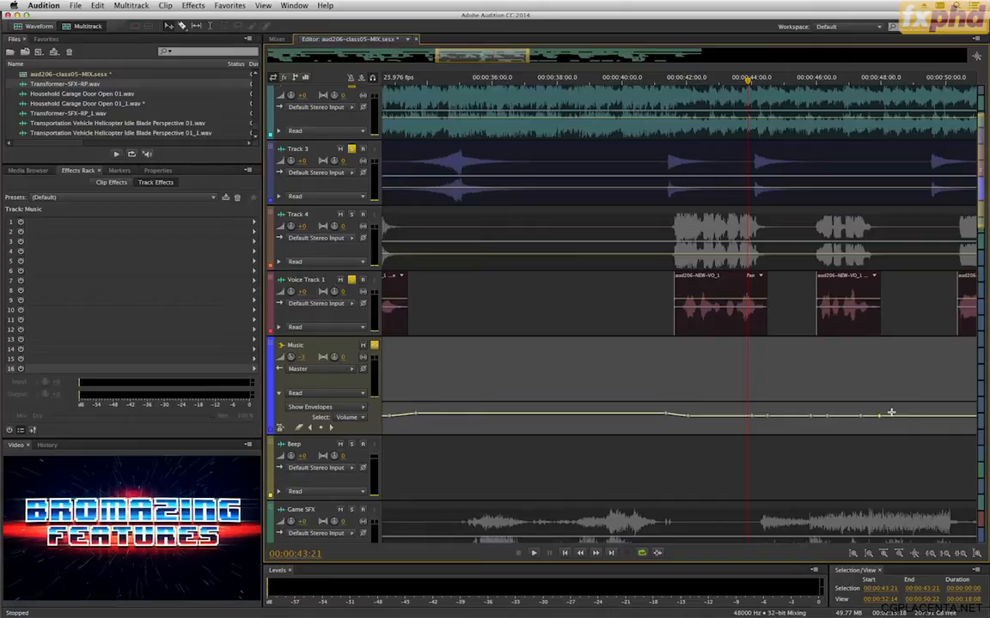
pyautogui.click(954, 417)
# Step: Split the music clip on Track 2 at 00:00:41:23 with the Razor tool
pyautogui.click(505, 129)
pyautogui.click(509, 161)
pyautogui.click(526, 136)
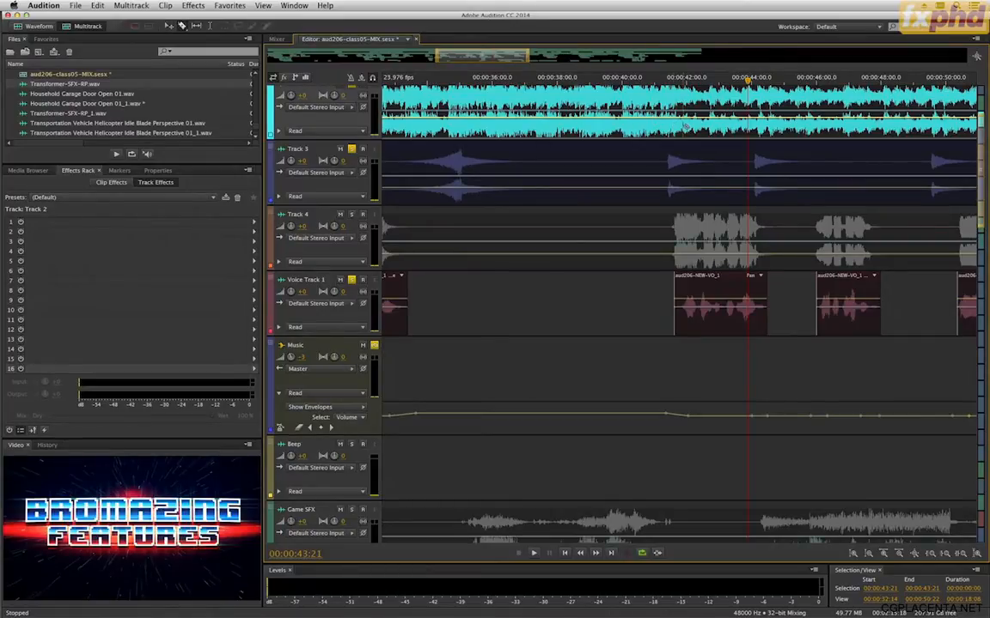
pyautogui.click(686, 78)
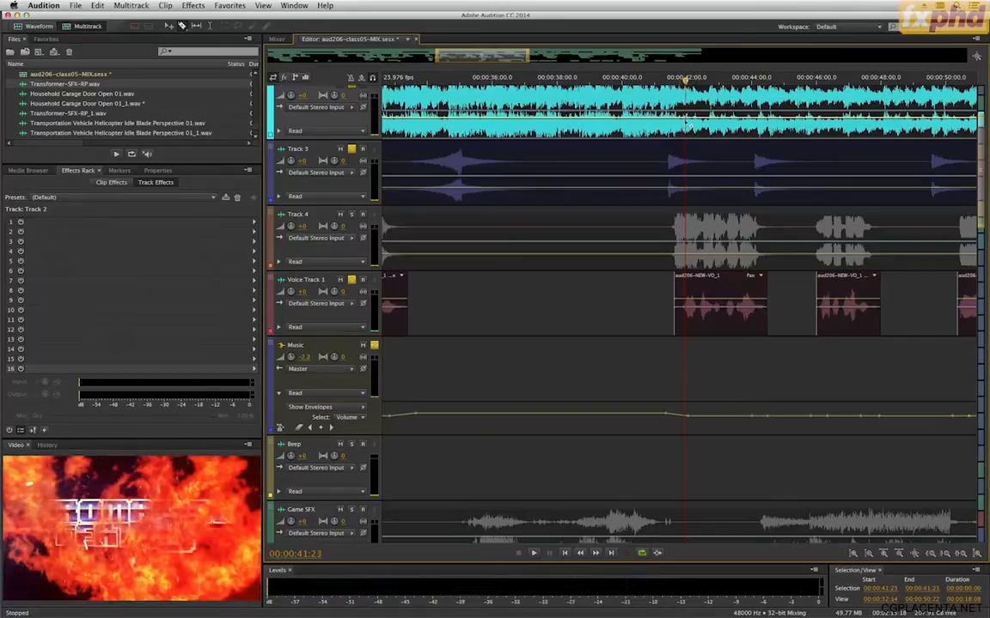
pyautogui.click(696, 151)
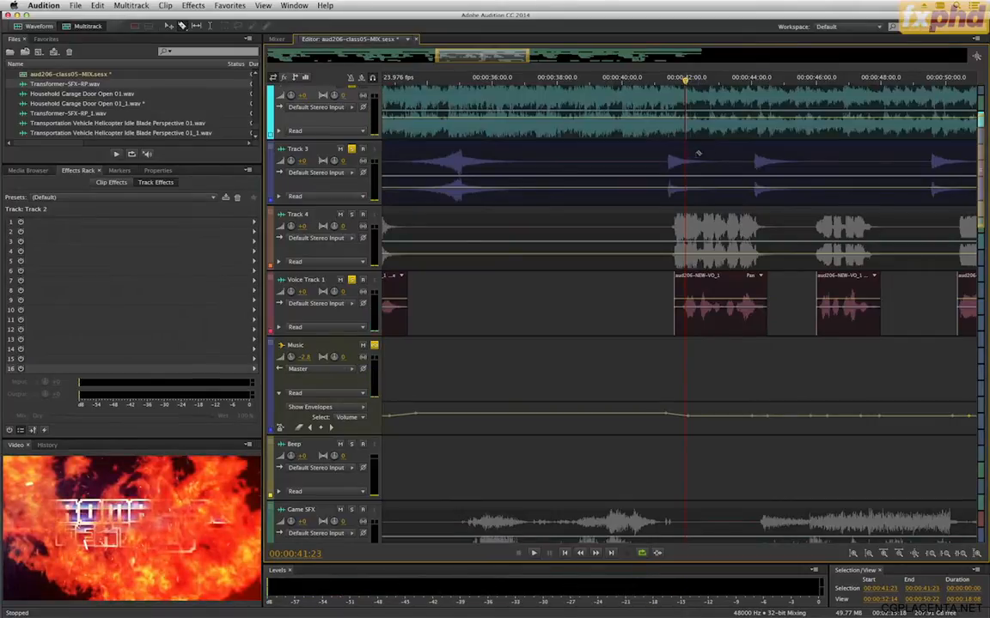
pyautogui.moveTo(700, 104)
pyautogui.mouseDown()
pyautogui.moveTo(684, 104)
pyautogui.moveTo(697, 96)
pyautogui.mouseUp()
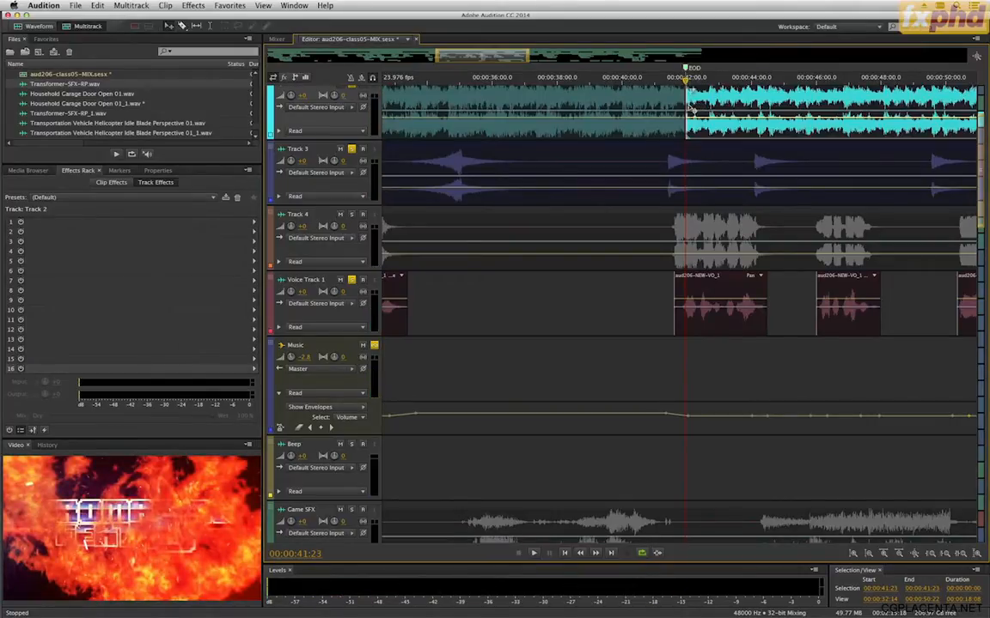
# Step: Overlap the two Track 2 music clips into a crossfade around the split and raise the first clip's volume envelope slightly
pyautogui.click(662, 89)
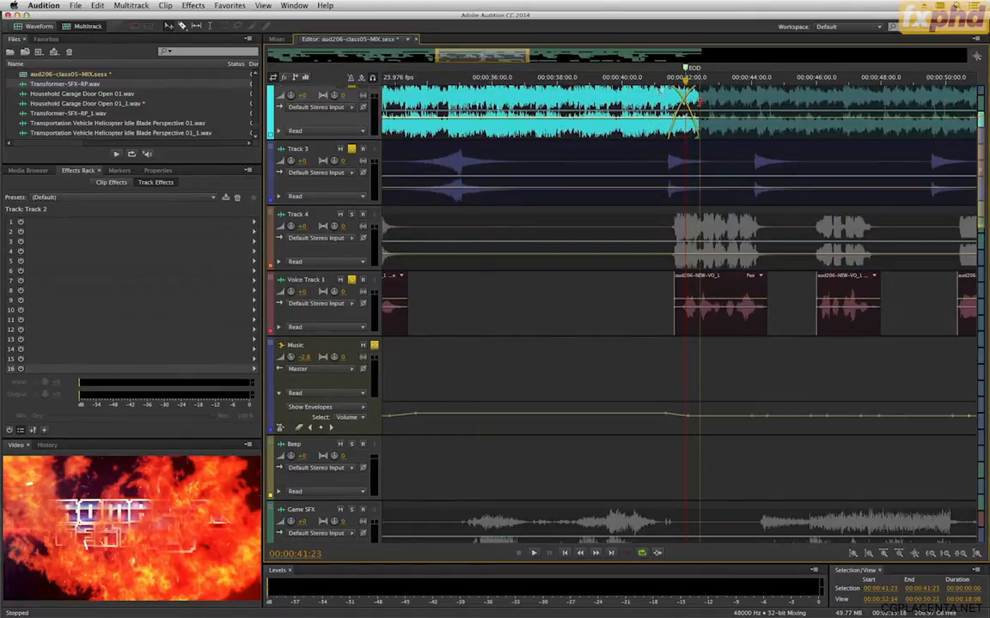
pyautogui.click(707, 121)
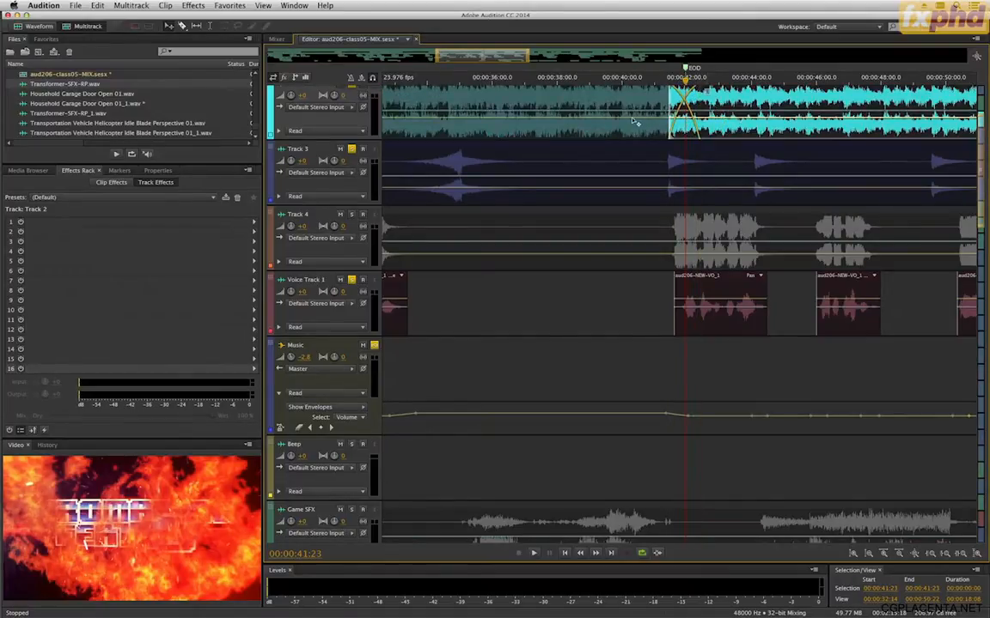
pyautogui.click(634, 119)
pyautogui.moveTo(633, 120); pyautogui.dragTo(635, 115)
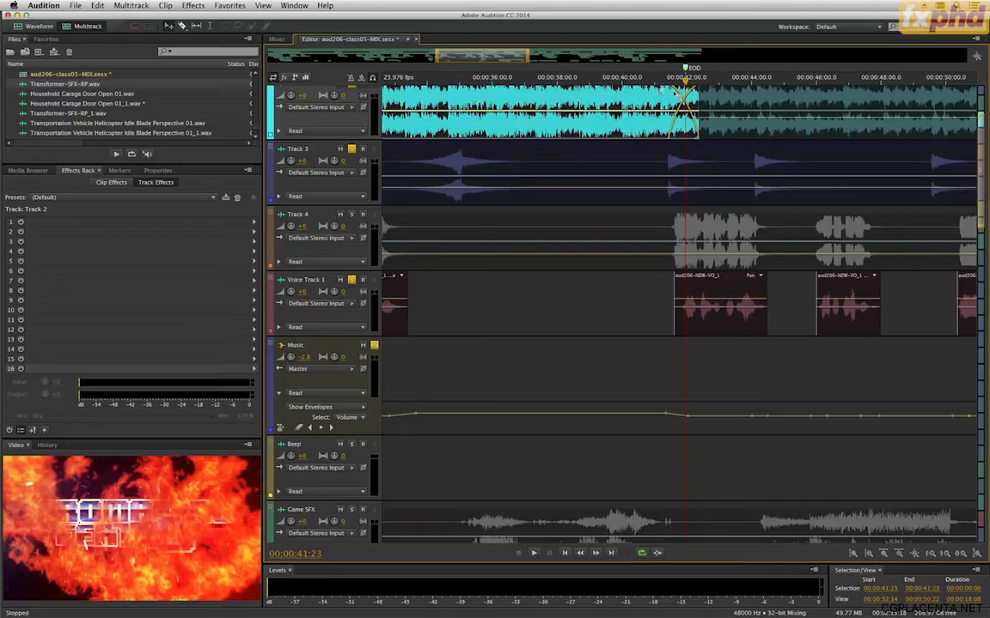
# Step: Undo the crossfade and the Razor split on Track 2 to restore a single music clip
pyautogui.click(734, 129)
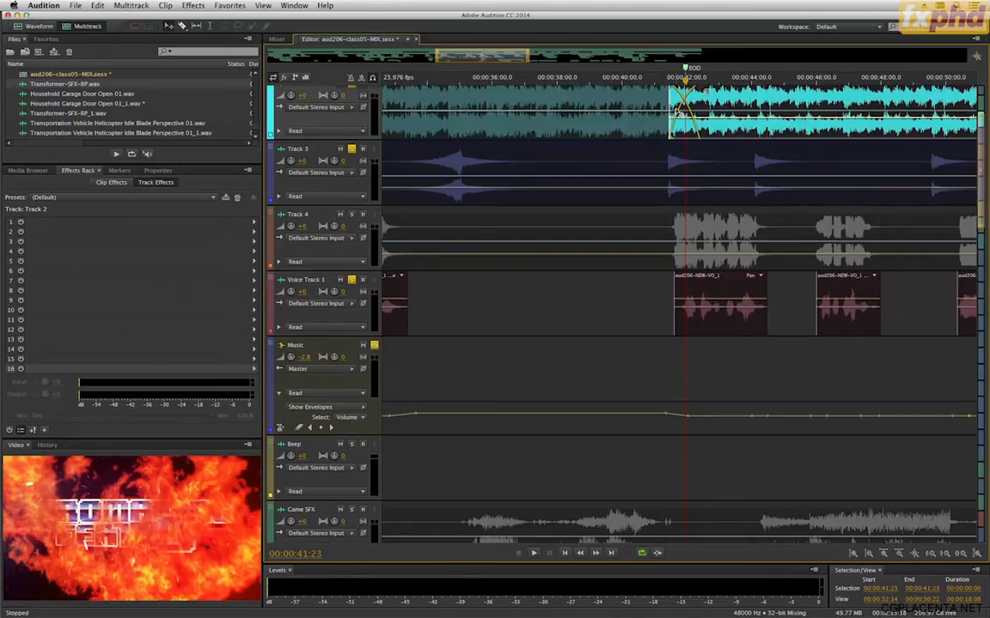
pyautogui.hotkey('ctrl', 'z')
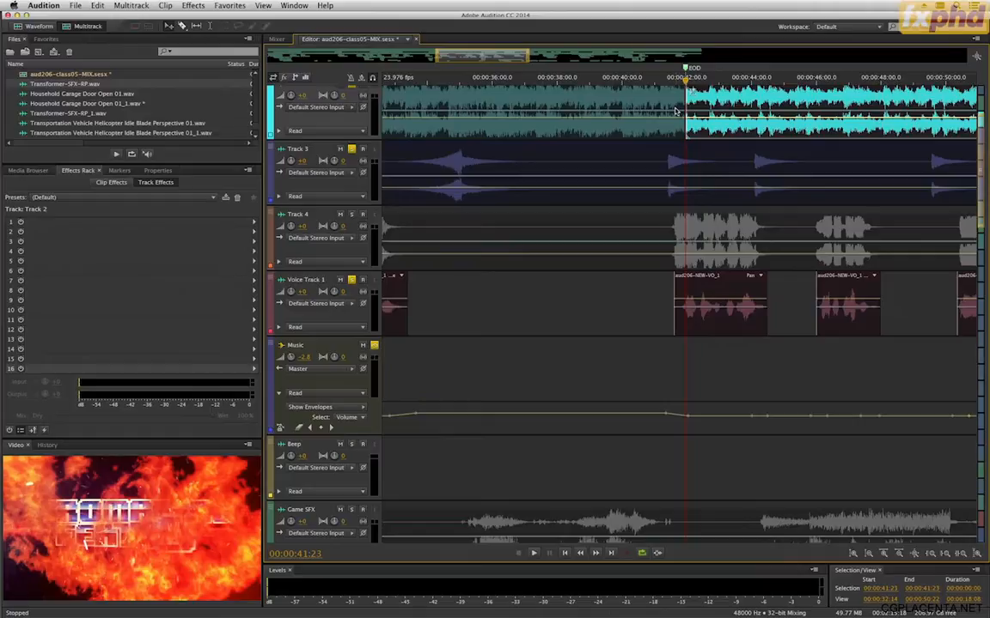
pyautogui.keyDown('shift'); pyautogui.click(675, 112); pyautogui.keyUp('shift')
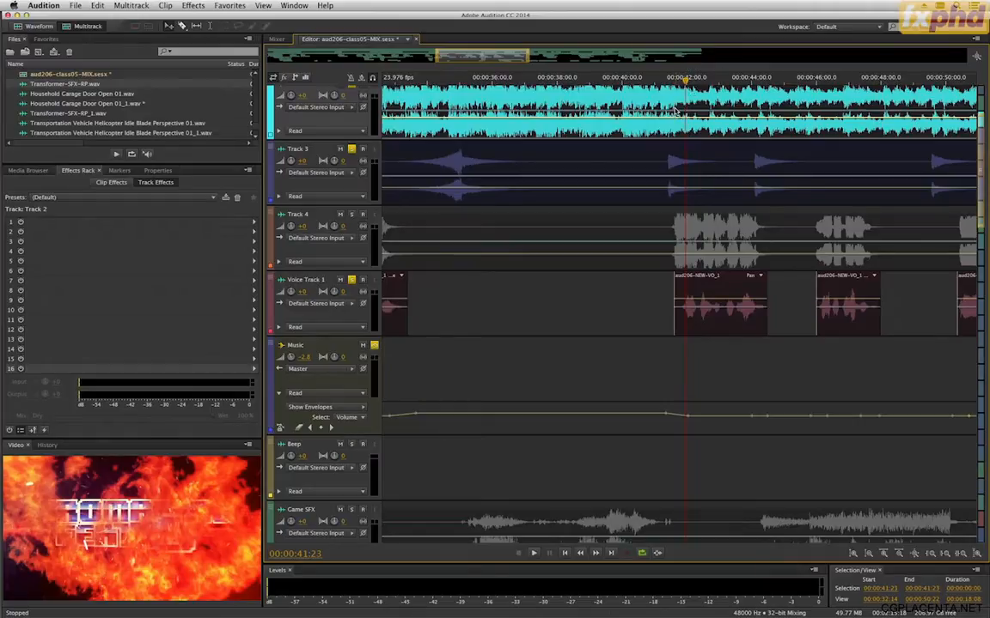
pyautogui.click(670, 170)
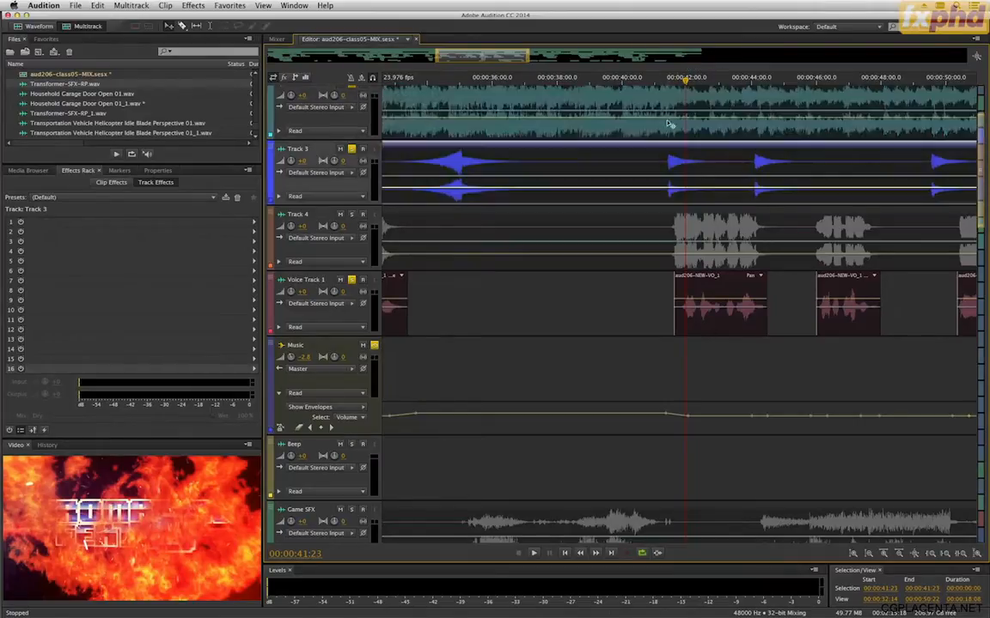
pyautogui.click(668, 122)
pyautogui.click(676, 156)
# Step: Raise the inner volume keyframe pairs on the Music bus to +0.0 dB in the voice gaps near 00:00:45 and 00:00:49
pyautogui.click(771, 419)
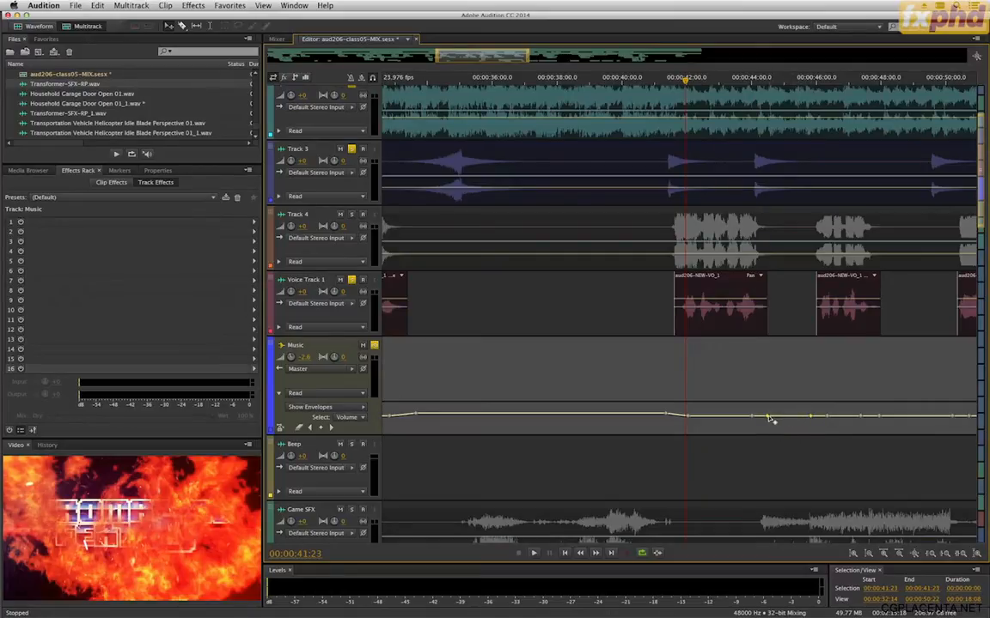
pyautogui.moveTo(769, 419); pyautogui.dragTo(770, 416)
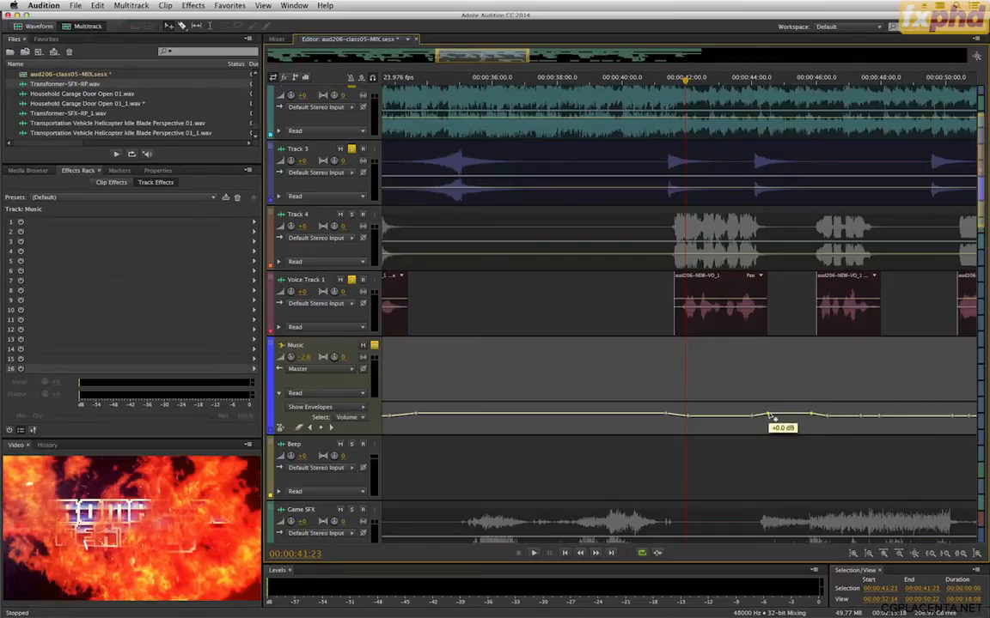
pyautogui.click(881, 417)
pyautogui.keyDown('super'); pyautogui.click(953, 416); pyautogui.keyUp('super')
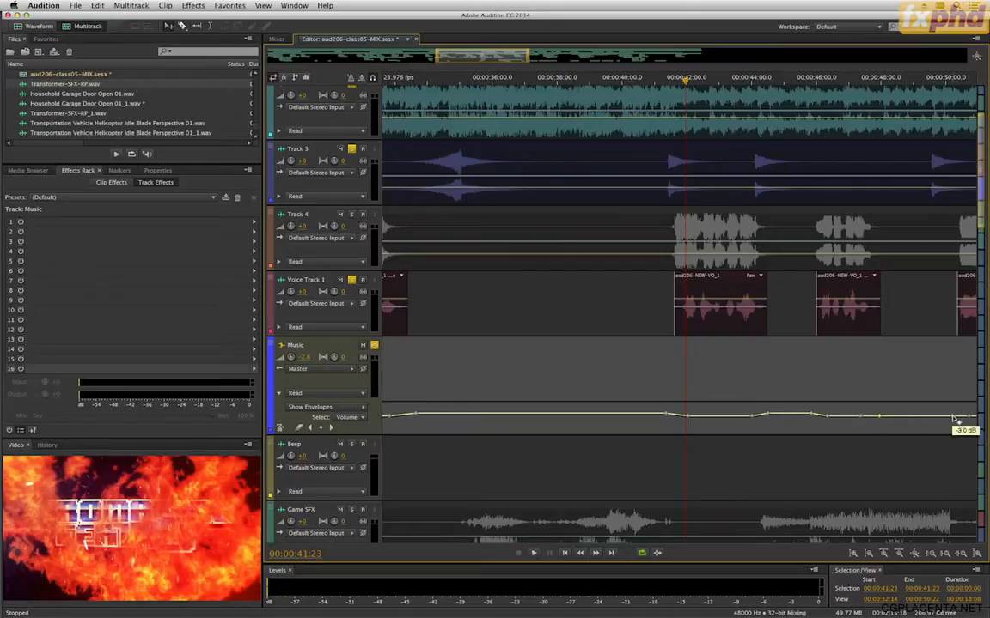
pyautogui.moveTo(881, 419); pyautogui.dragTo(881, 416)
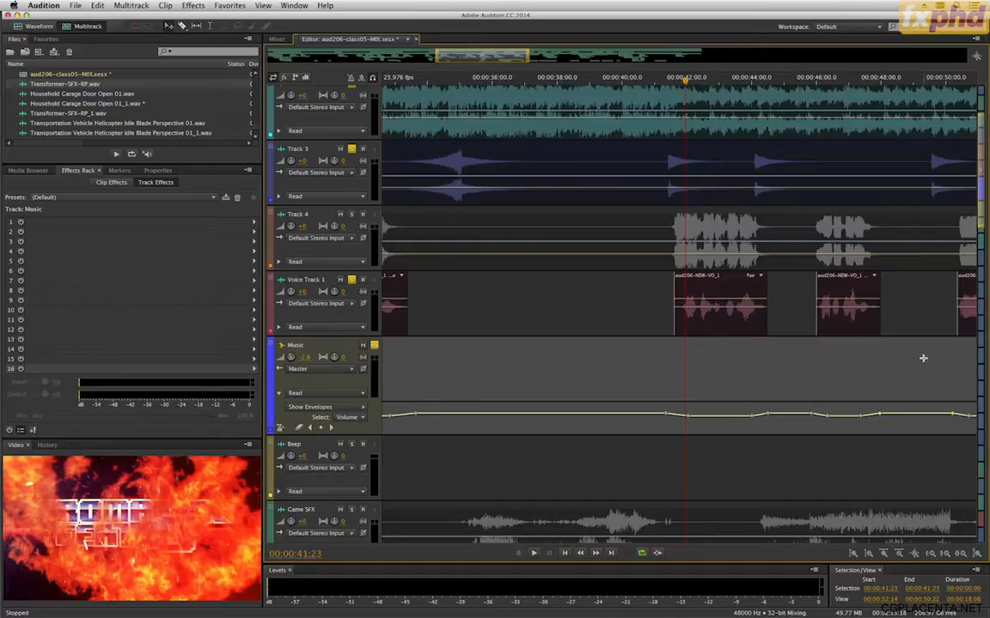
# Step: Place the playhead at 00:00:51:14, near the end of the voice clip that follows the raised music passage
pyautogui.press('-')
pyautogui.press('-')
pyautogui.press('-')
pyautogui.press('-')
pyautogui.press('-')
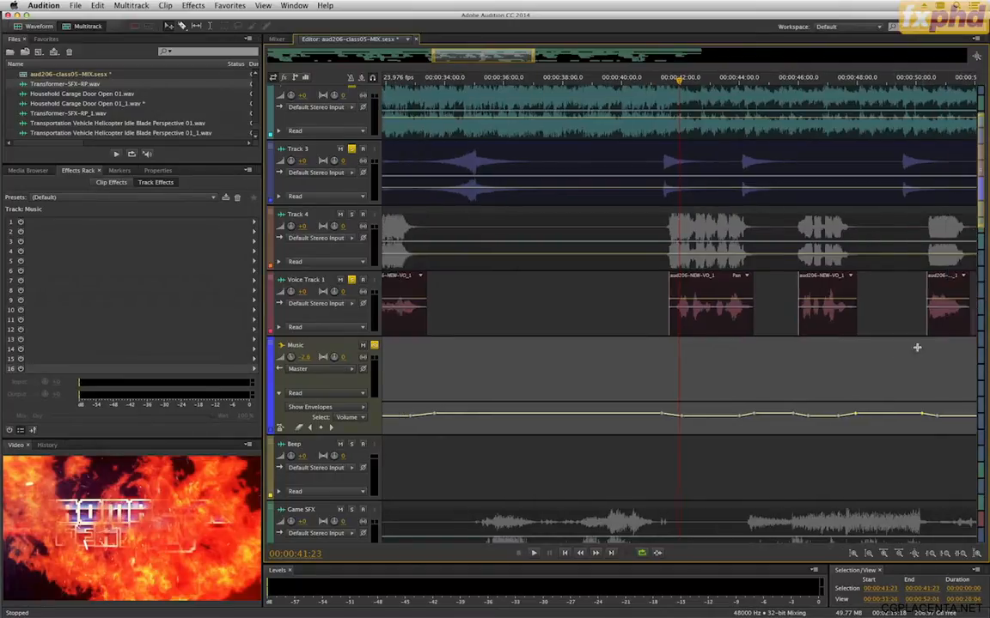
pyautogui.click(872, 79)
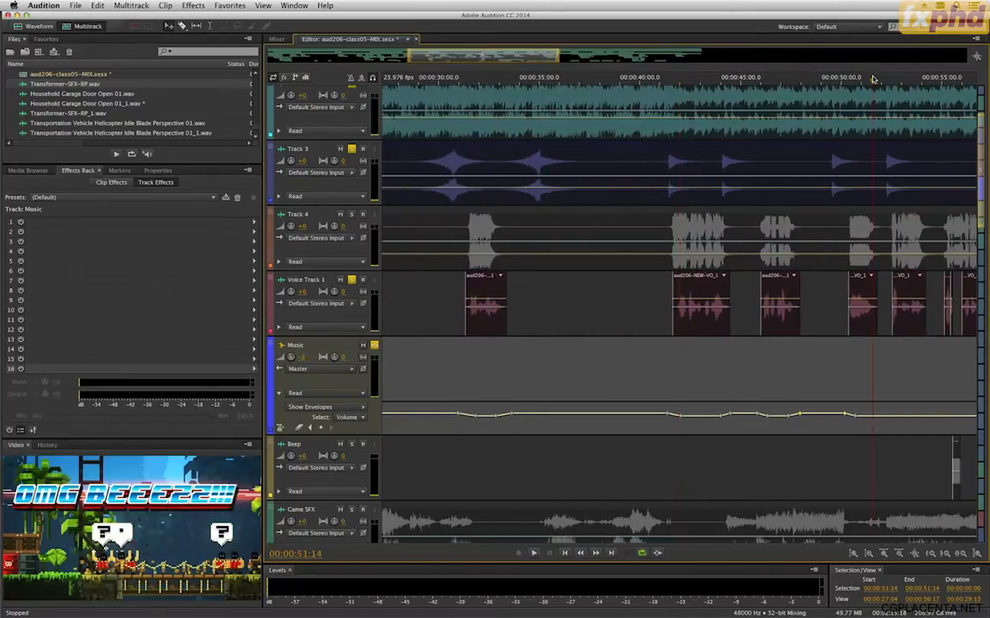
pyautogui.press('=')
pyautogui.press('=')
pyautogui.press('=')
pyautogui.press('=')
pyautogui.press('=')
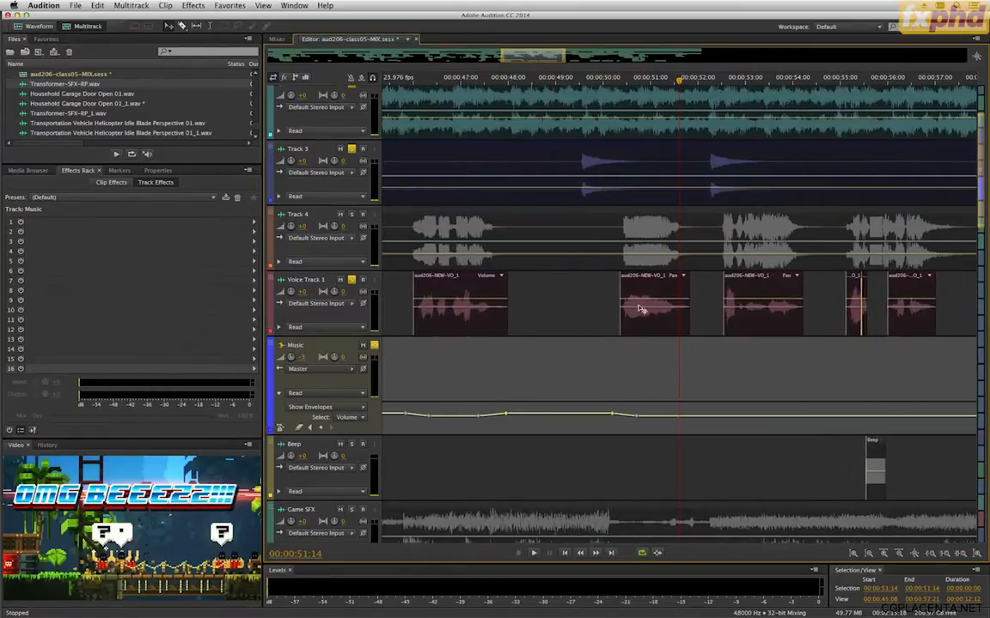
# Step: Examine the clip properties of the voice clip ending near the playhead and the volume automation lane of Voice Track 1
pyautogui.click(669, 320)
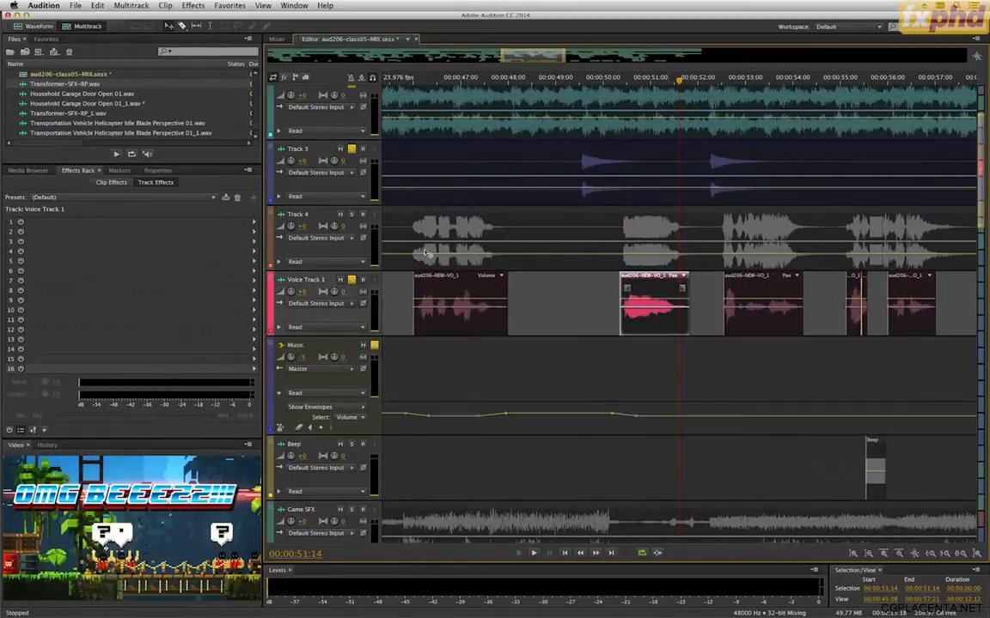
pyautogui.click(154, 170)
pyautogui.click(11, 299)
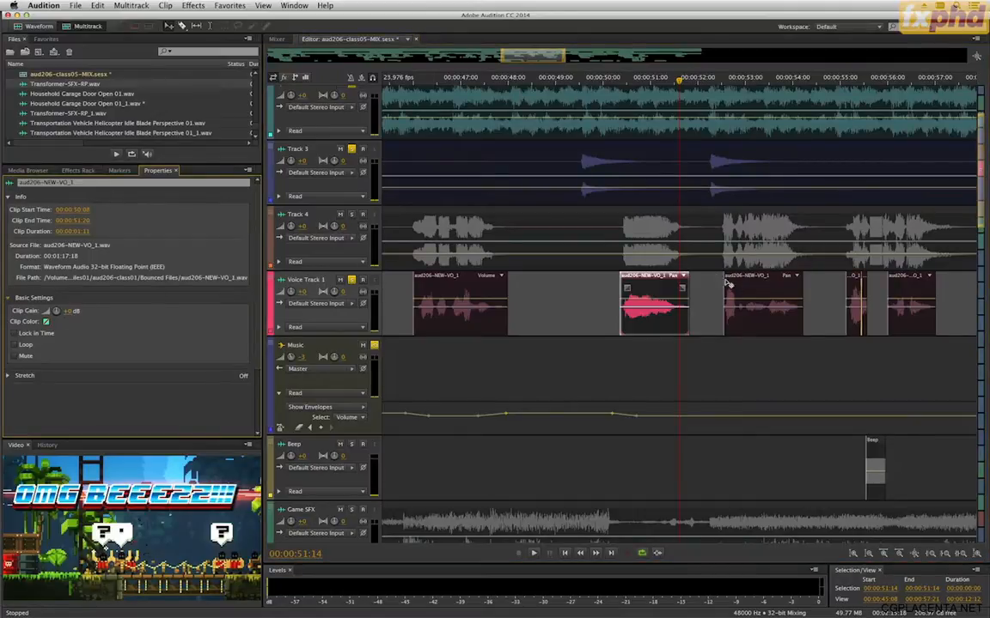
pyautogui.click(279, 328)
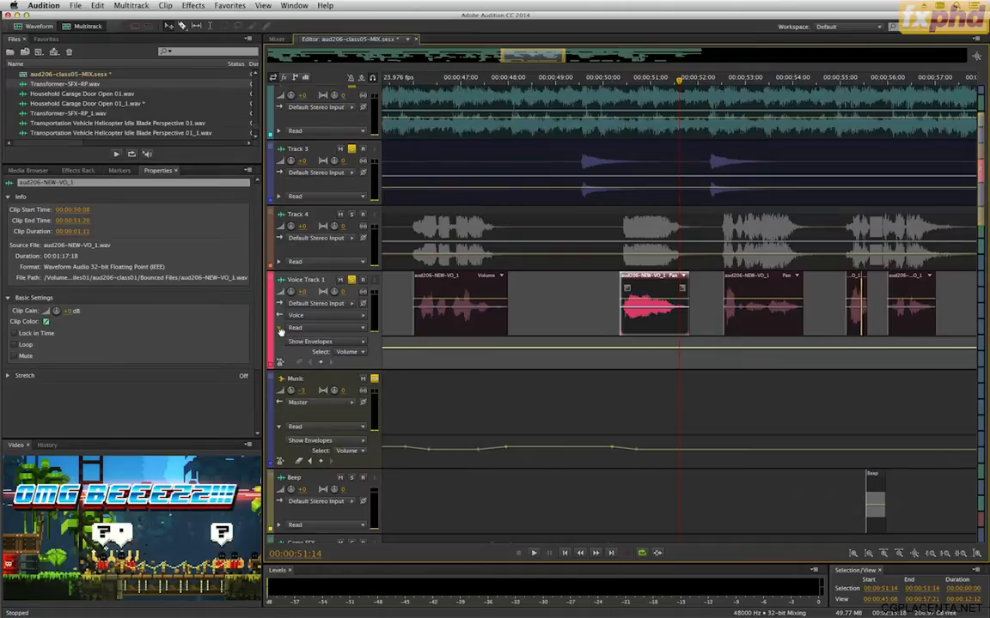
pyautogui.click(280, 332)
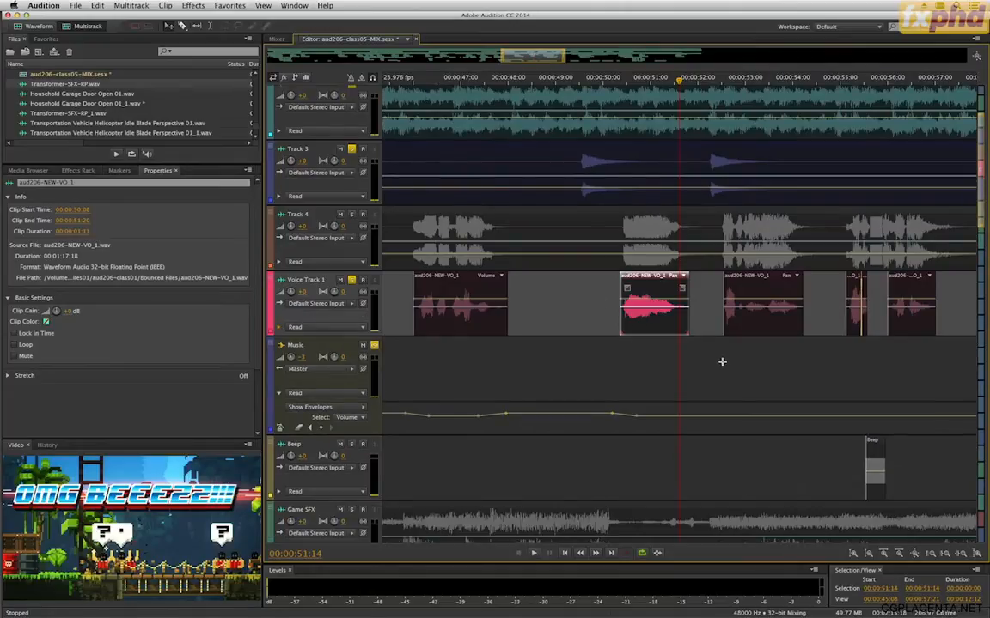
# Step: Add four Music bus volume keyframes between about 00:00:51 and 00:00:53, raise the inner pair, and play back the gap
pyautogui.click(667, 416)
pyautogui.click(692, 416)
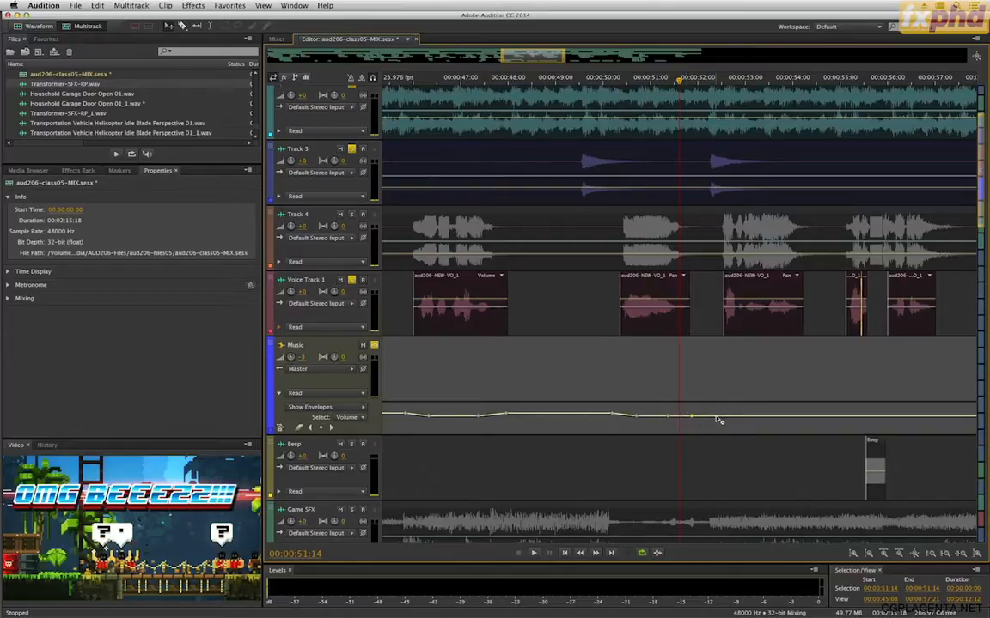
pyautogui.click(738, 416)
pyautogui.press('space')
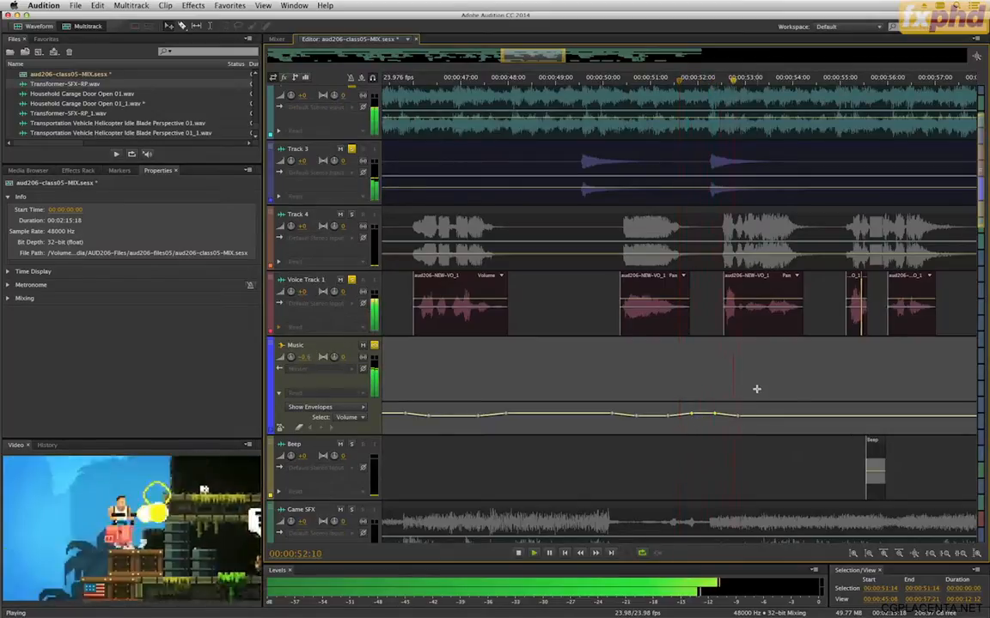
pyautogui.press('space')
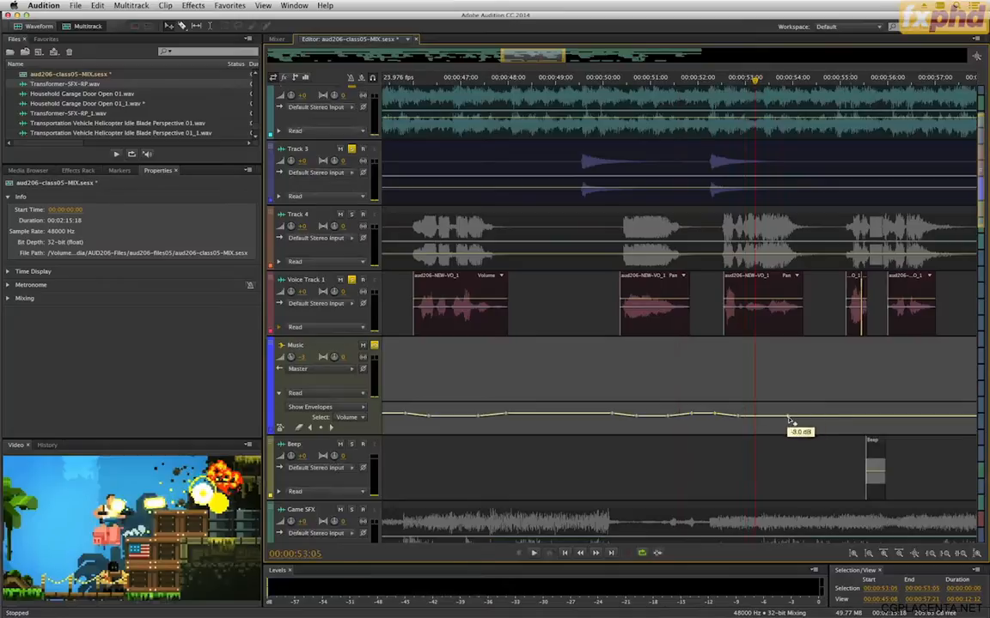
# Step: Add Music bus volume keyframes from about 00:00:54 to 00:00:56, raise the music in the two short voice gaps, and play the passage
pyautogui.click(809, 418)
pyautogui.click(834, 418)
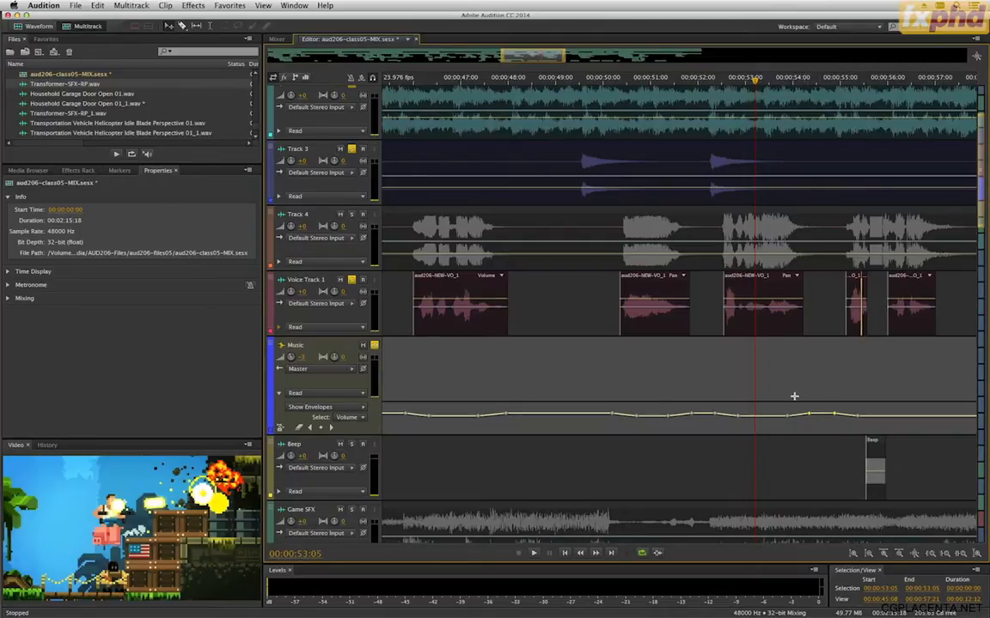
pyautogui.click(880, 419)
pyautogui.click(900, 418)
pyautogui.press('space')
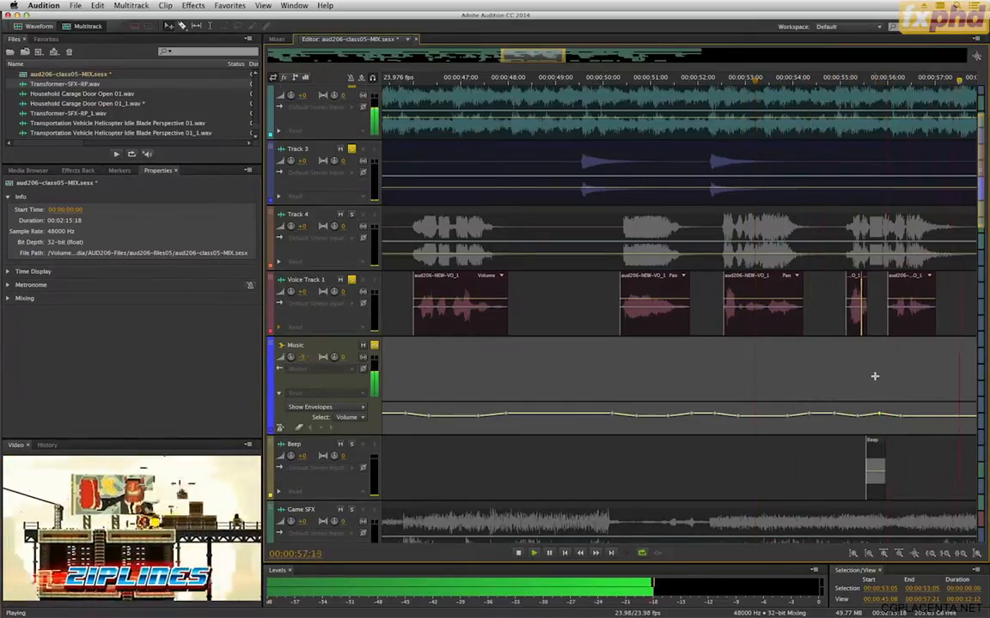
pyautogui.press('space')
# Step: Add Music bus volume keyframes around the voice gap from about 00:00:57 to 00:00:59 and raise the inner pair to +0 dB
pyautogui.scroll(-2, 875, 375)
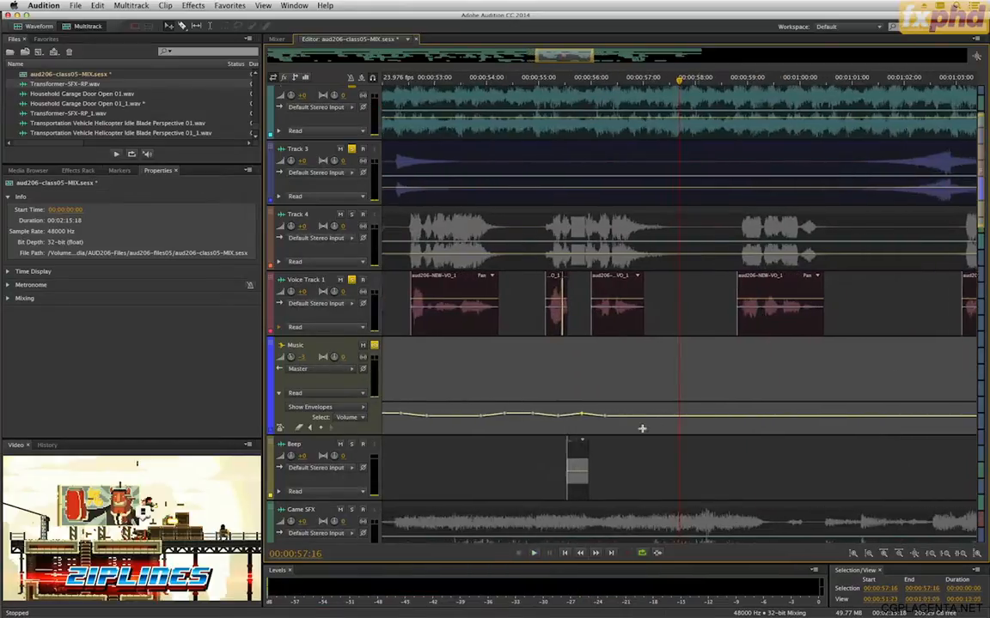
pyautogui.click(655, 417)
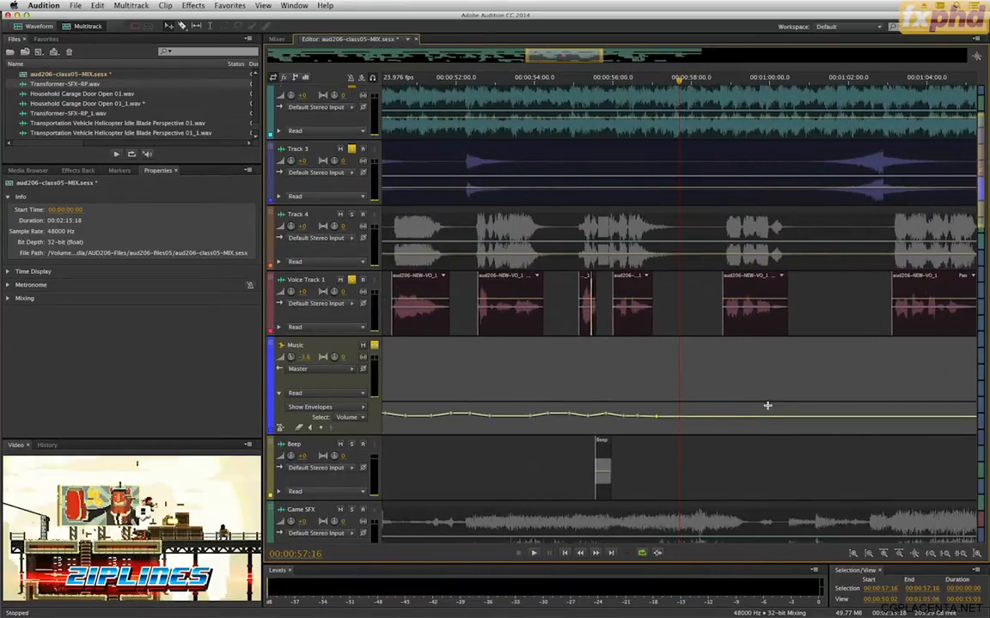
pyautogui.press('super+z')
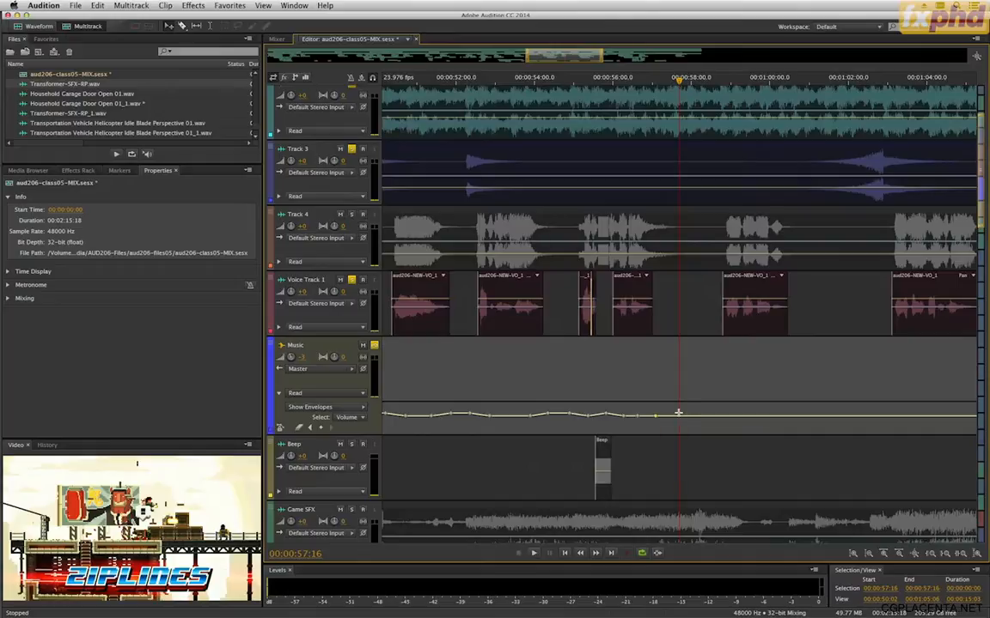
pyautogui.click(734, 417)
pyautogui.moveTo(715, 418); pyautogui.dragTo(718, 413)
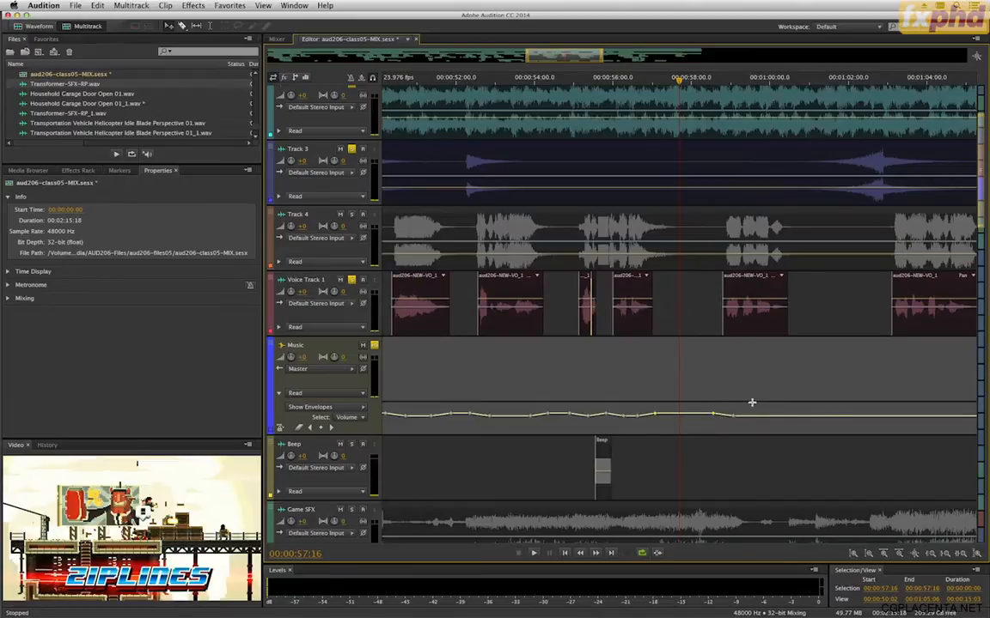
# Step: Add Music bus volume keyframes around the gap from about 00:01:00 to 00:01:03, raise the inner pair to +0.0 dB, and play on
pyautogui.click(800, 417)
pyautogui.click(906, 418)
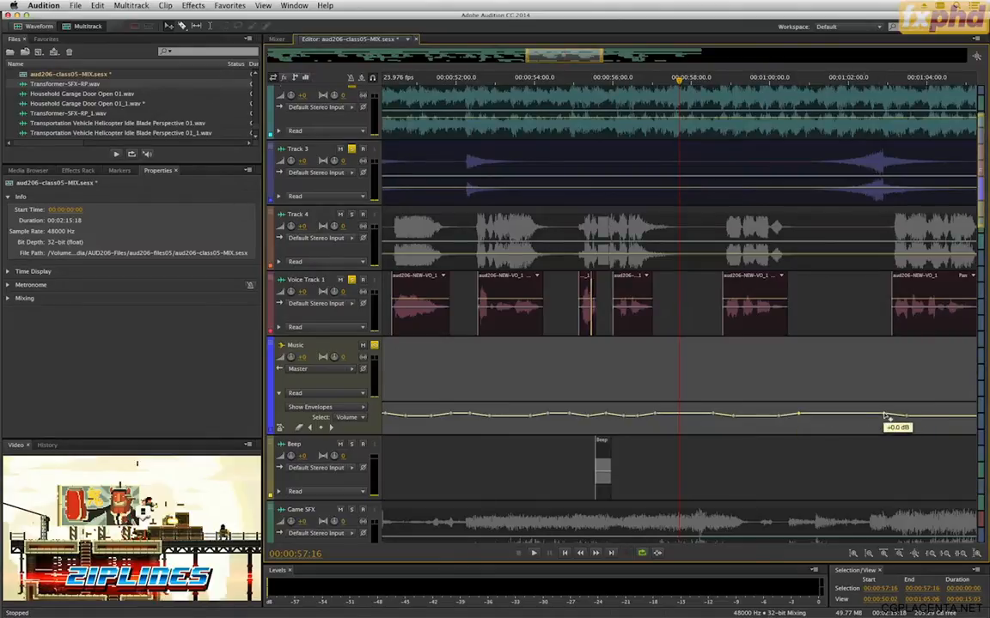
pyautogui.press('space')
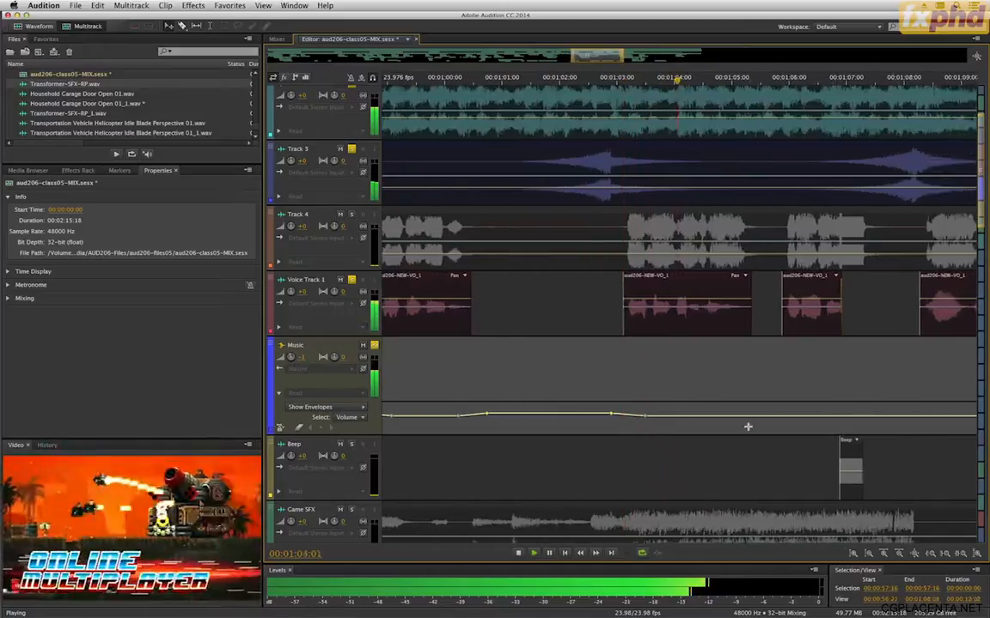
pyautogui.press('space')
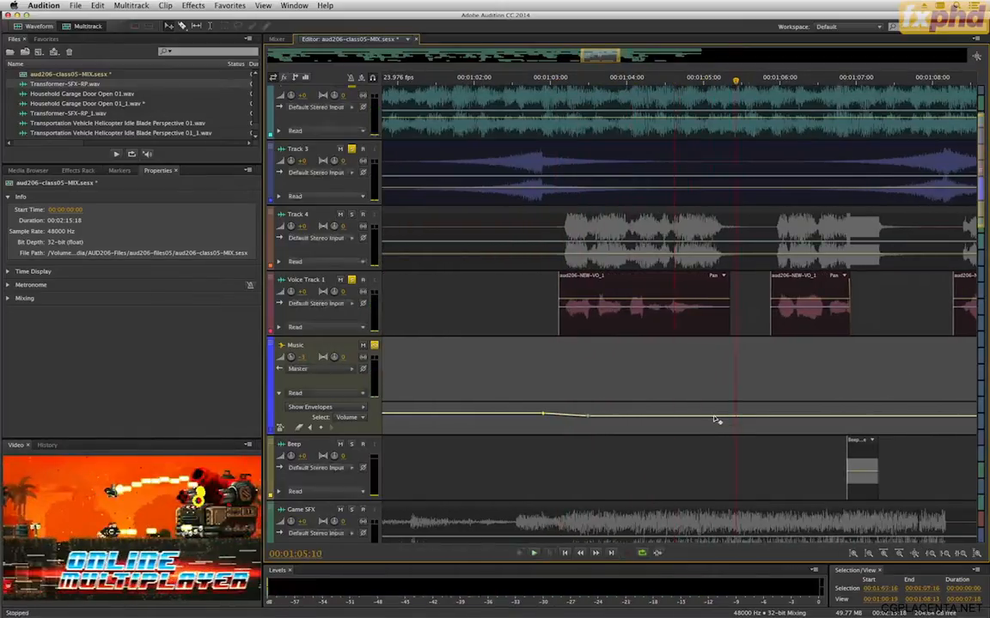
# Step: Add Music bus volume keyframes between about 00:01:05 and 00:01:06, raise the inner pair to +0.0 dB, and play the gap
pyautogui.click(713, 417)
pyautogui.click(735, 416)
pyautogui.click(762, 416)
pyautogui.moveTo(734, 417); pyautogui.dragTo(735, 413)
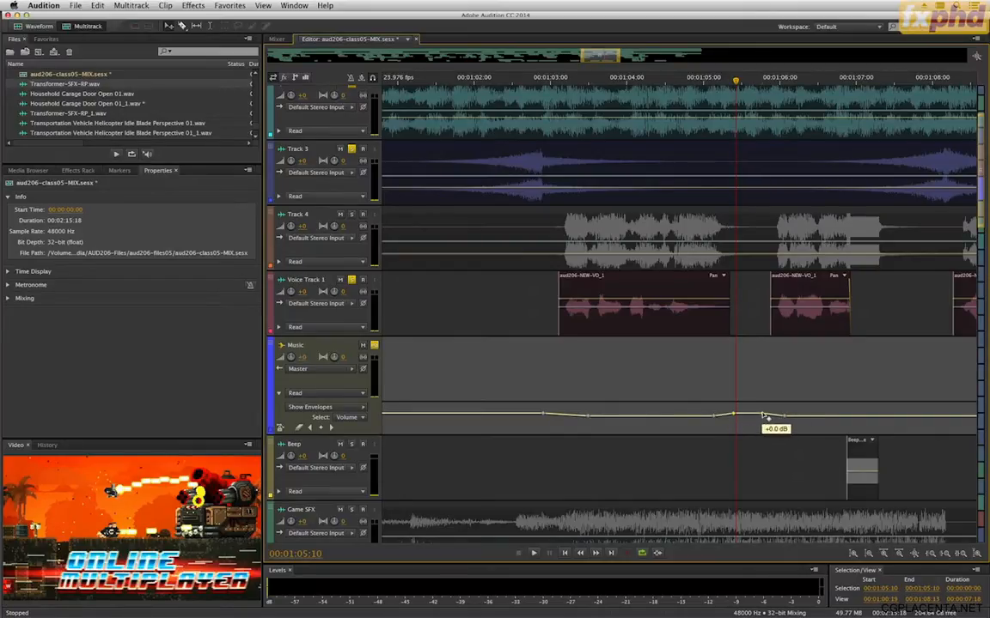
pyautogui.press('space')
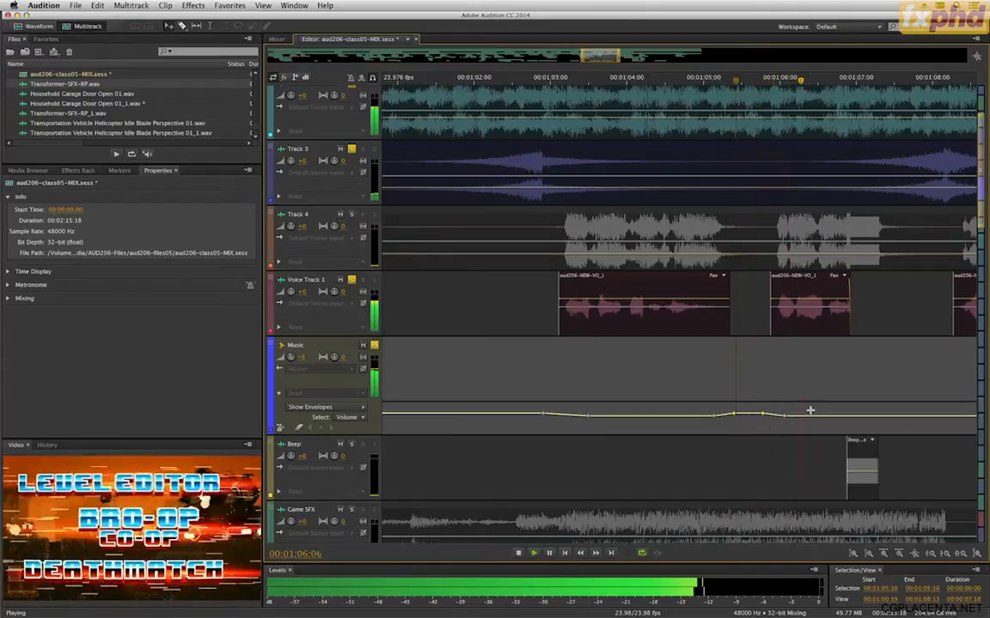
pyautogui.press('space')
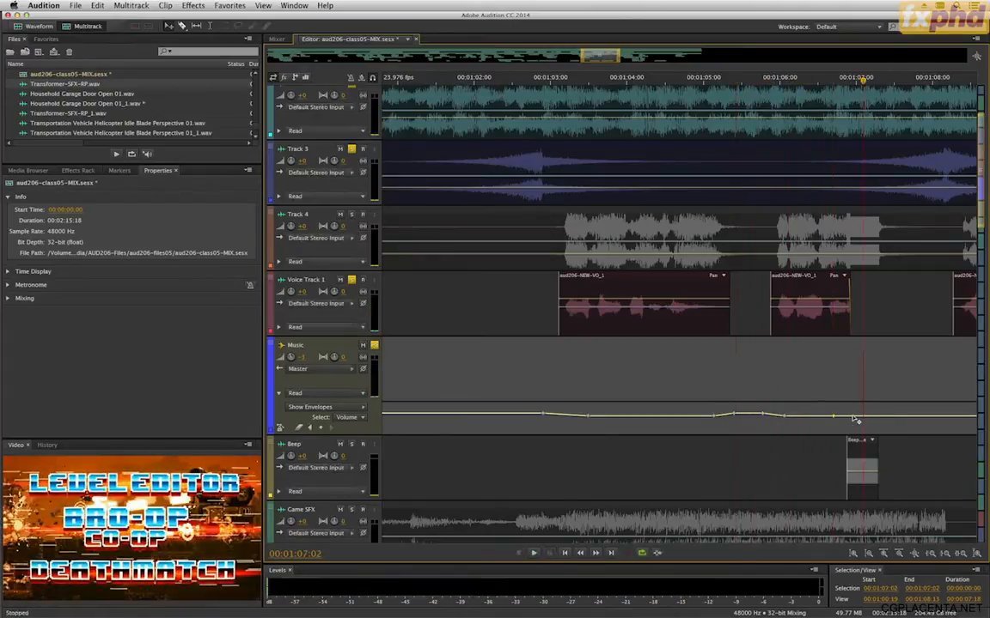
# Step: Complete the volume keyframes around the Music bus gap from about 00:01:07 to 00:01:08 and raise the inner pair to +0 dB
pyautogui.click(857, 416)
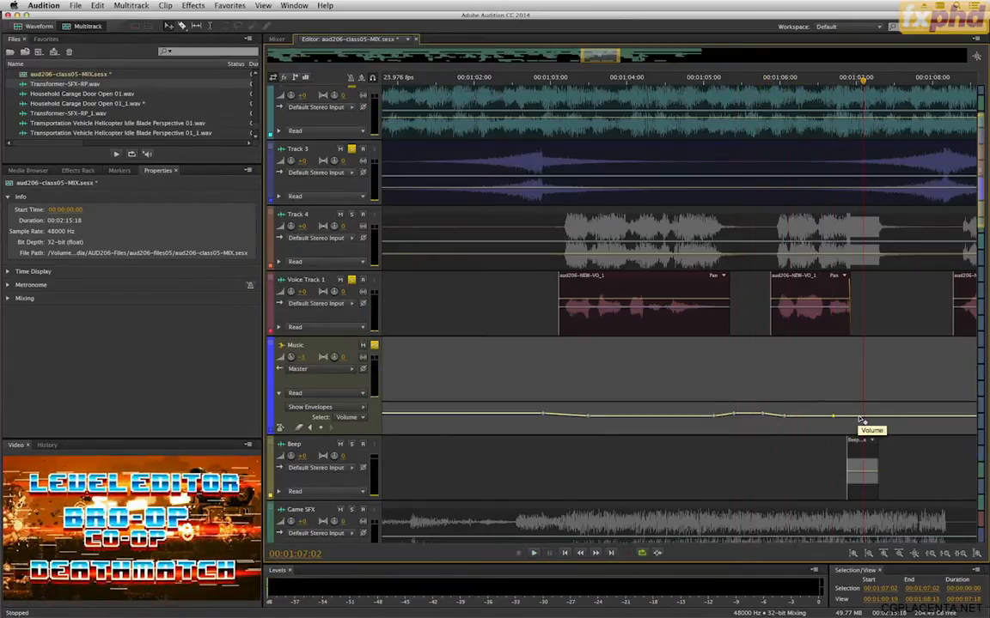
pyautogui.click(945, 416)
pyautogui.moveTo(861, 416); pyautogui.dragTo(861, 413)
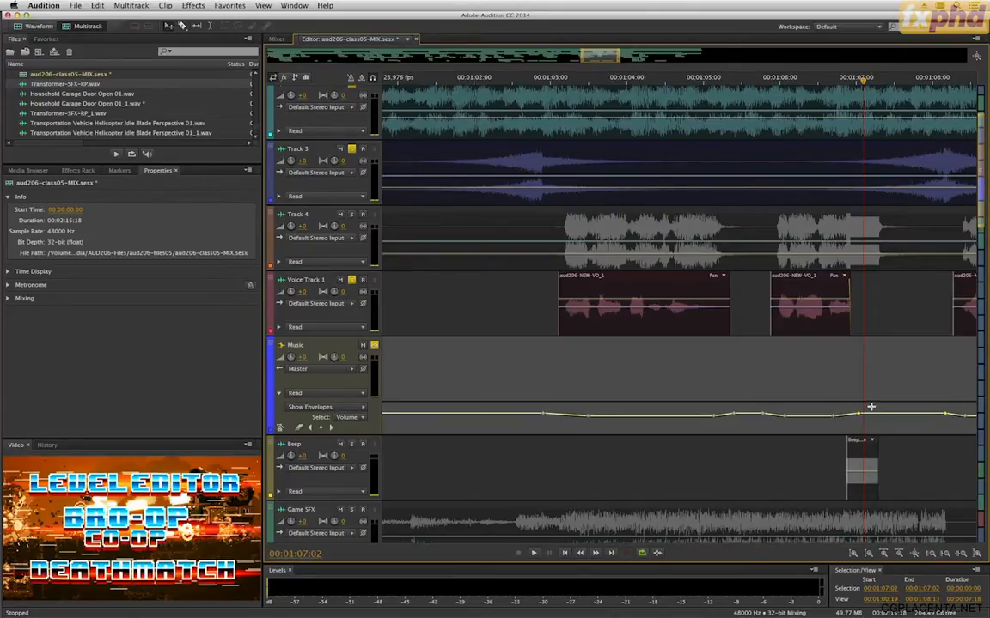
# Step: Play to the final logo, add Music bus volume keyframes after the last voice clip at about 00:01:10 and 00:01:12, and raise the second to +3 dB
pyautogui.scroll(-5, 871, 407)
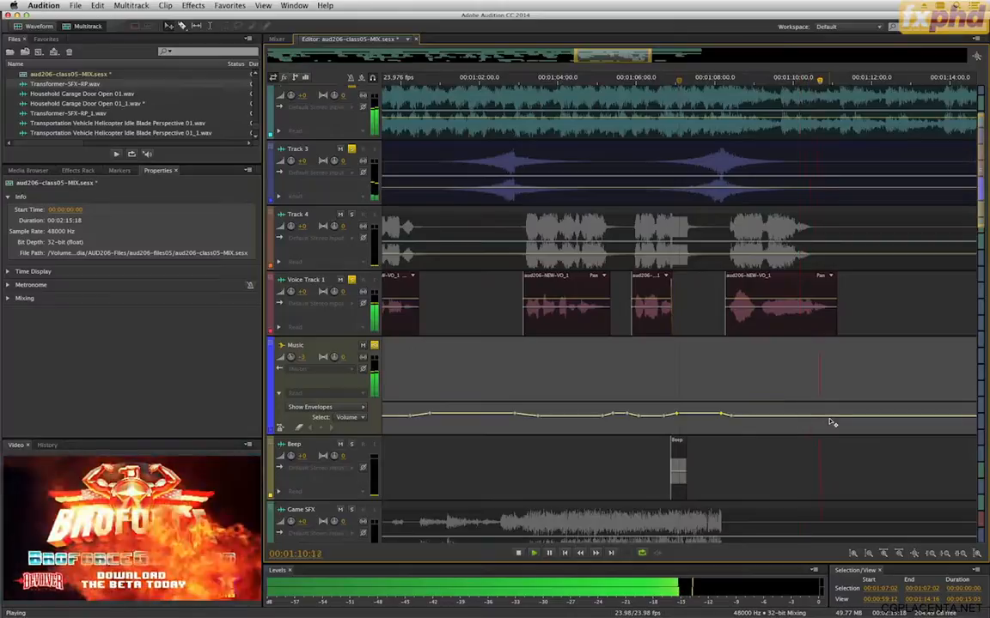
pyautogui.press('space')
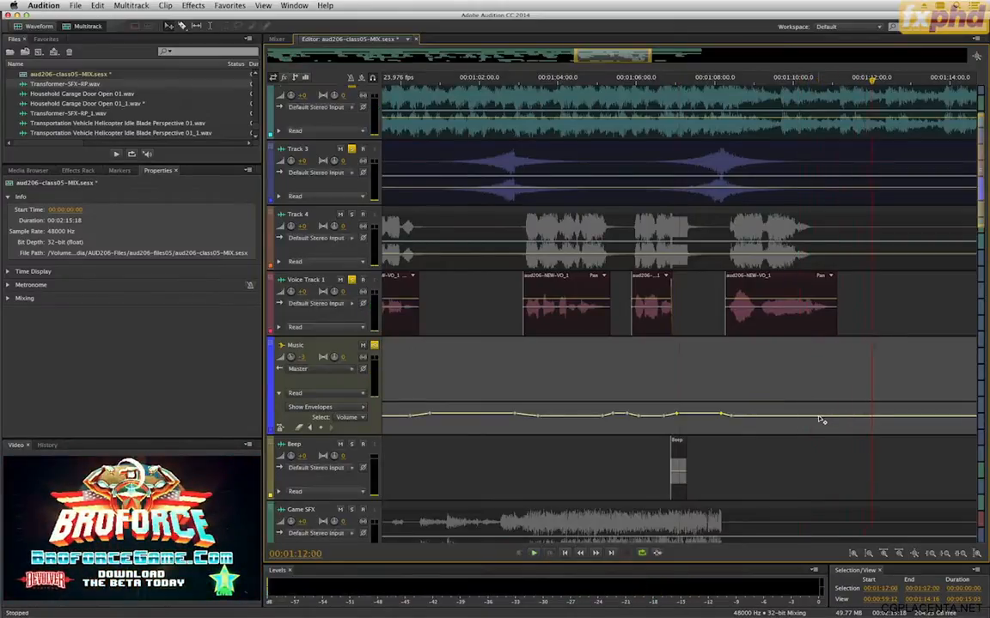
pyautogui.click(818, 416)
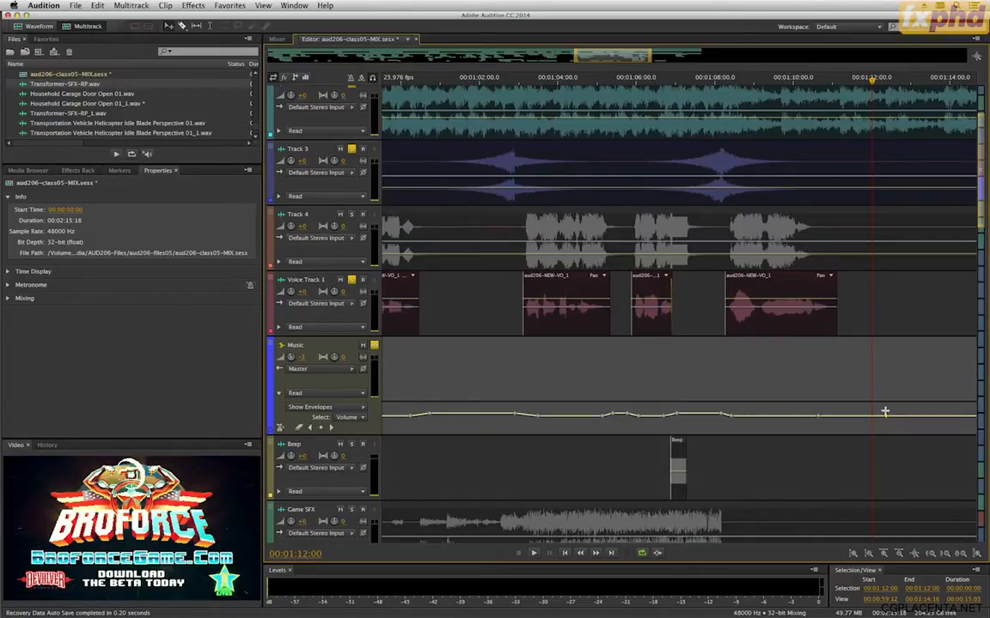
pyautogui.moveTo(888, 420); pyautogui.dragTo(885, 411)
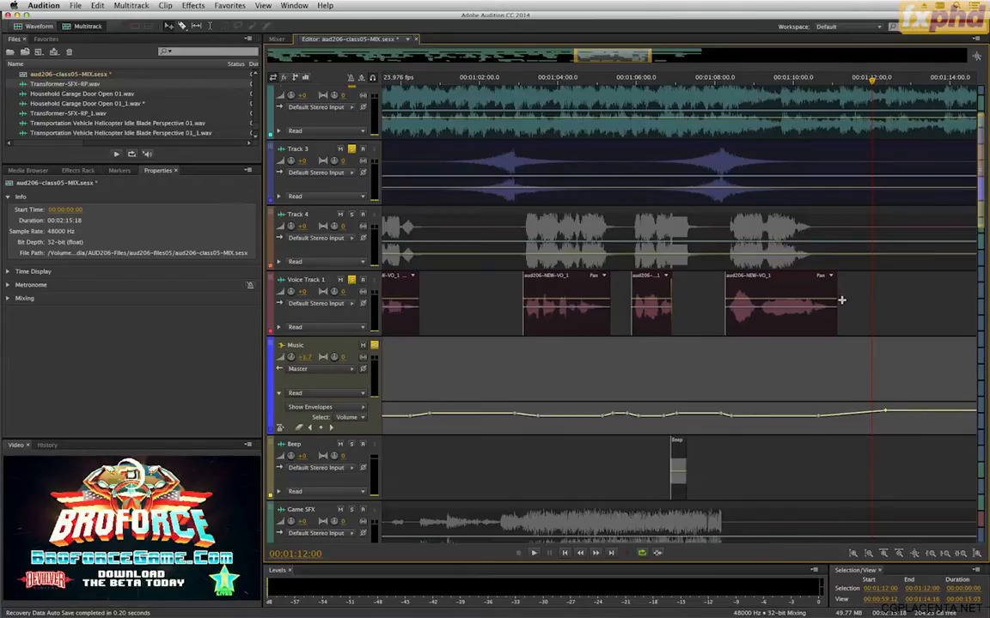
# Step: Play the trailer's ending from about 00:01:10 to check the music rise after the last voice-over
pyautogui.click(797, 80)
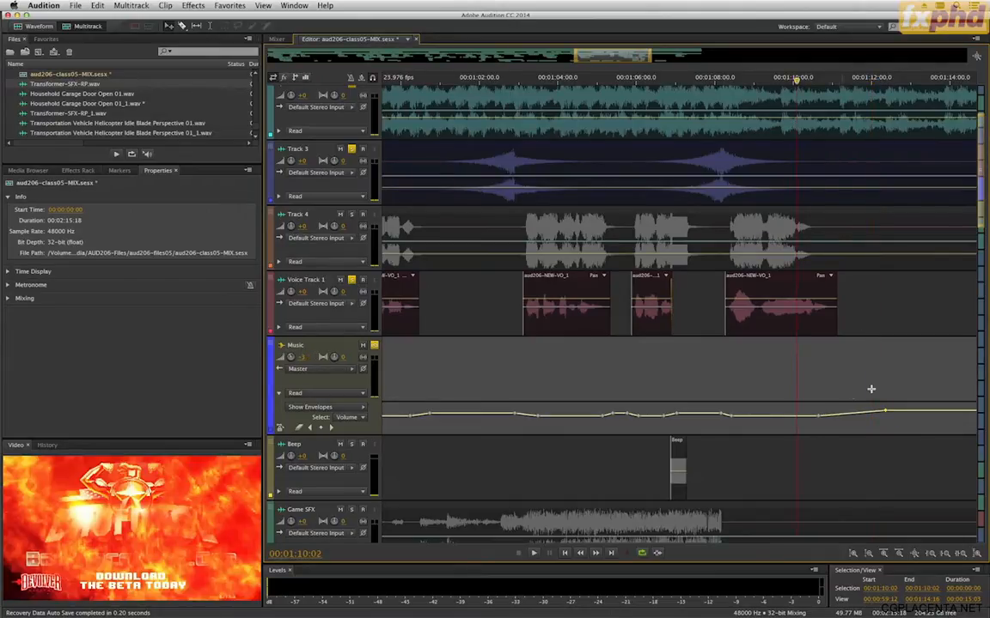
pyautogui.press('-')
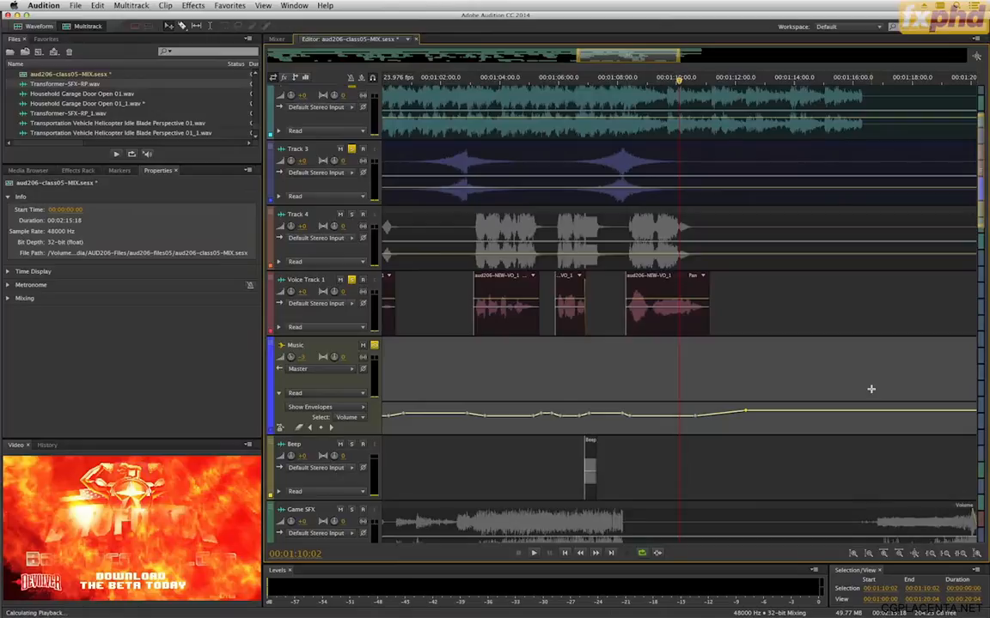
pyautogui.press('space')
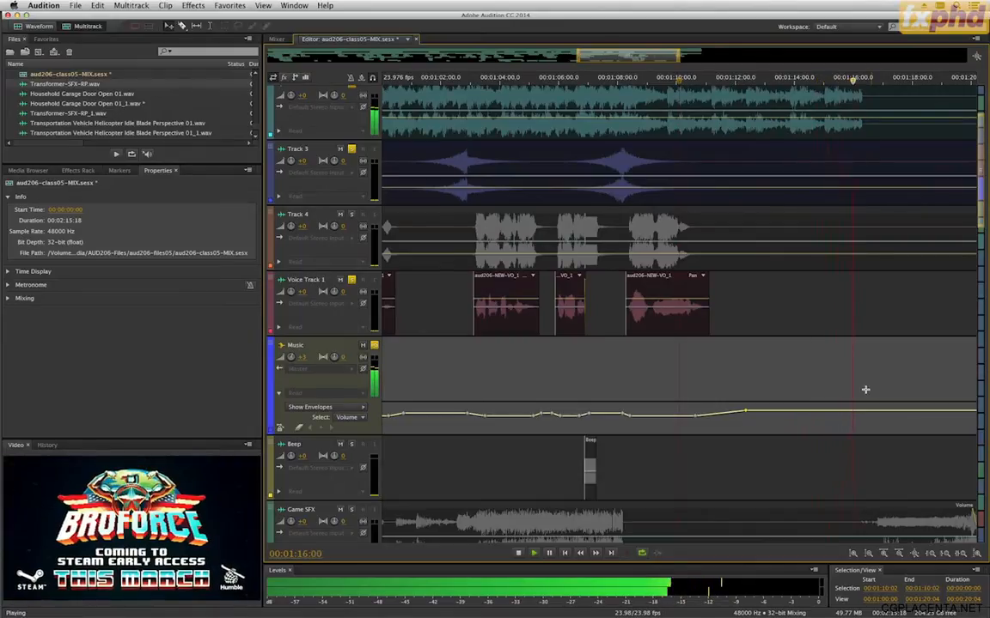
pyautogui.press('space')
pyautogui.press('-')
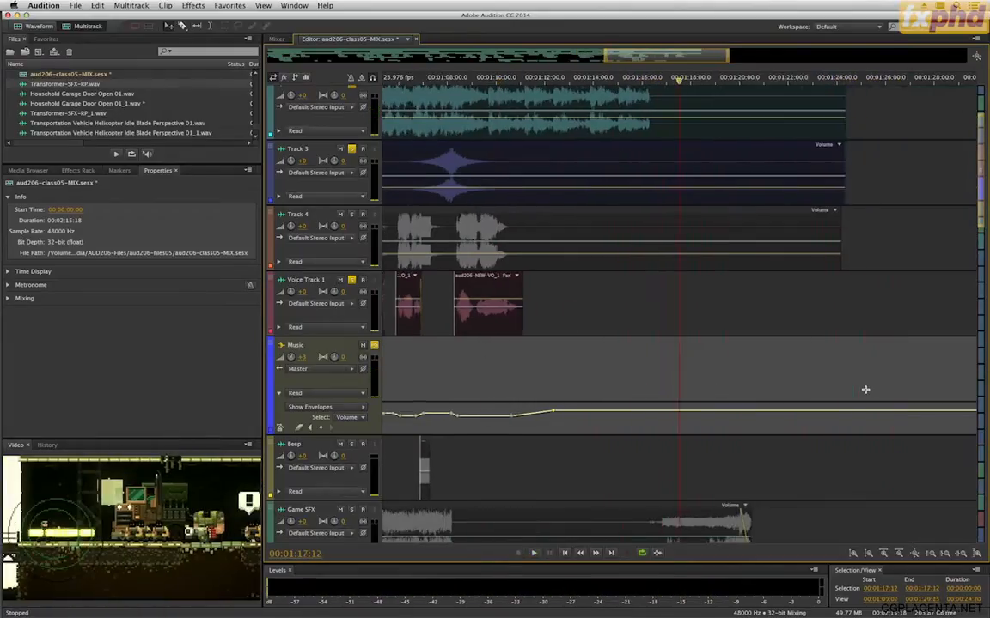
# Step: Solo the Game SFX track along with the music and voice tracks, and return the playhead to the session start
pyautogui.press('-')
pyautogui.press('-')
pyautogui.press('-')
pyautogui.press('-')
pyautogui.press('-')
pyautogui.press('-')
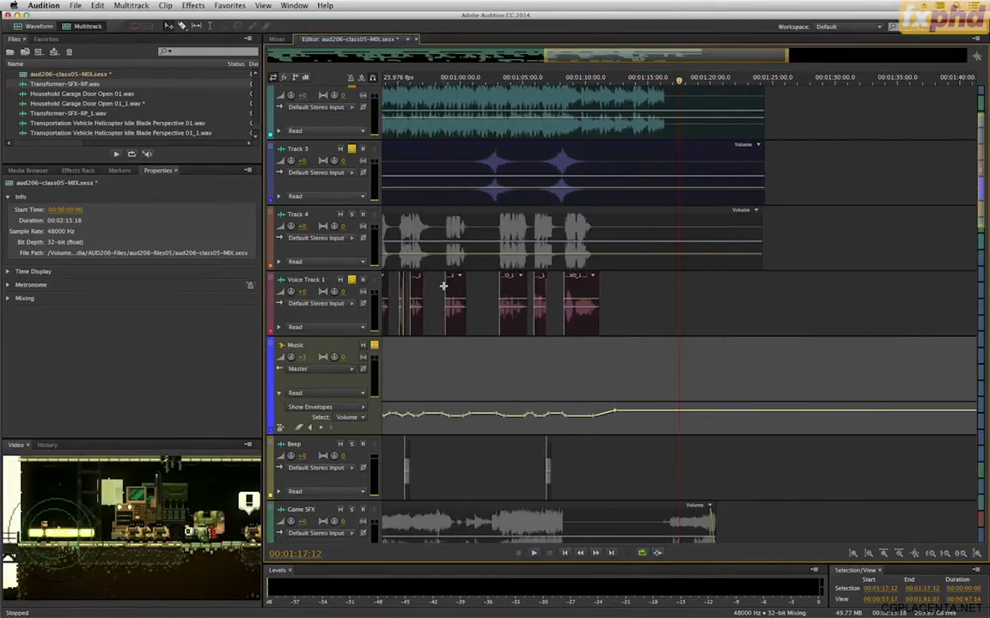
pyautogui.press('-')
pyautogui.scroll(-2, 424, 382)
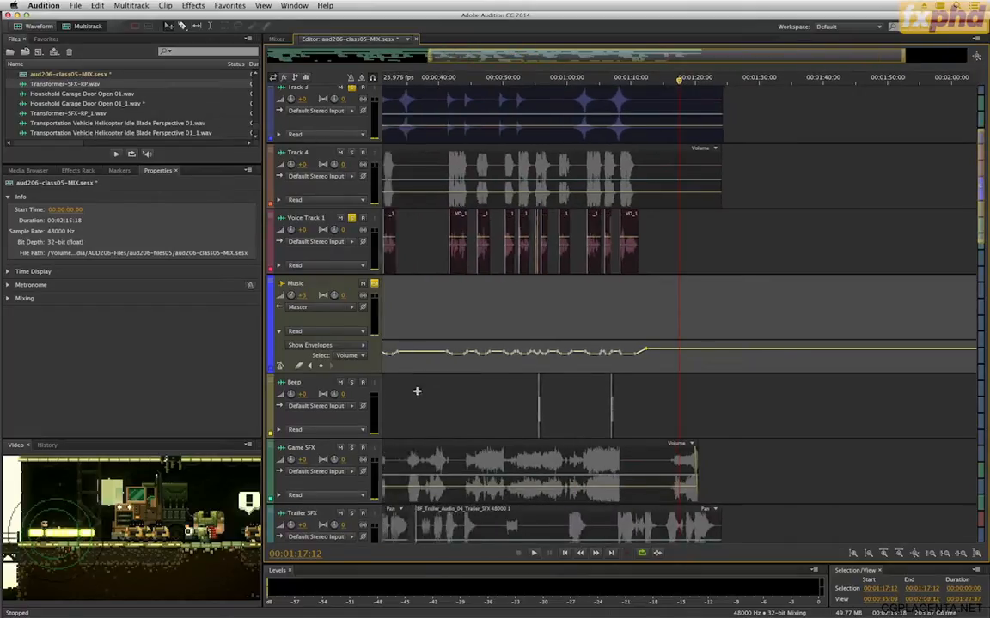
pyautogui.click(352, 450)
pyautogui.press('-')
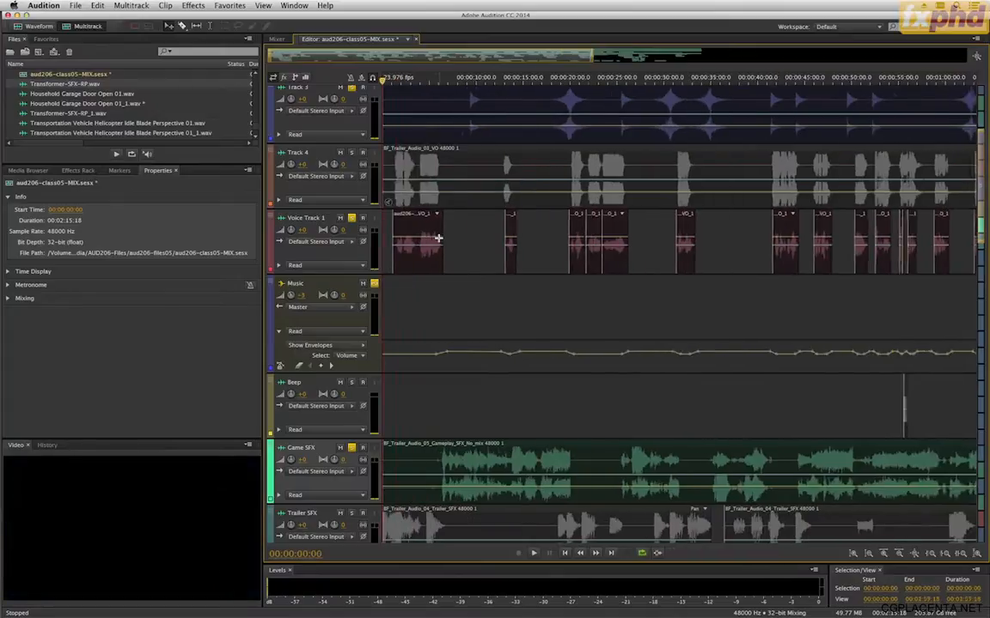
# Step: Select the Music bus and show its track effects in the Effects Rack
pyautogui.click(349, 284)
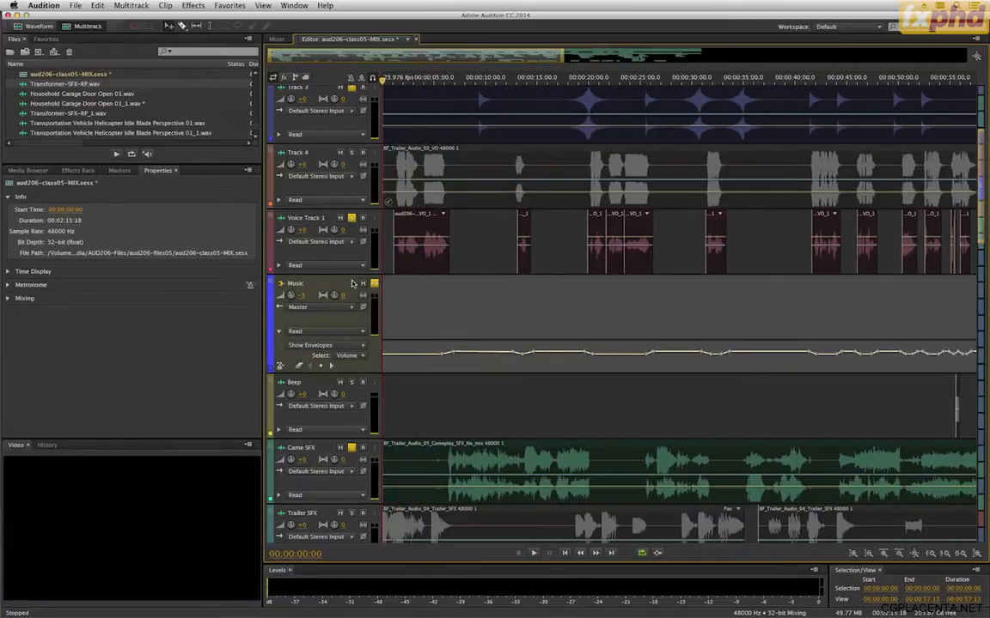
pyautogui.click(90, 171)
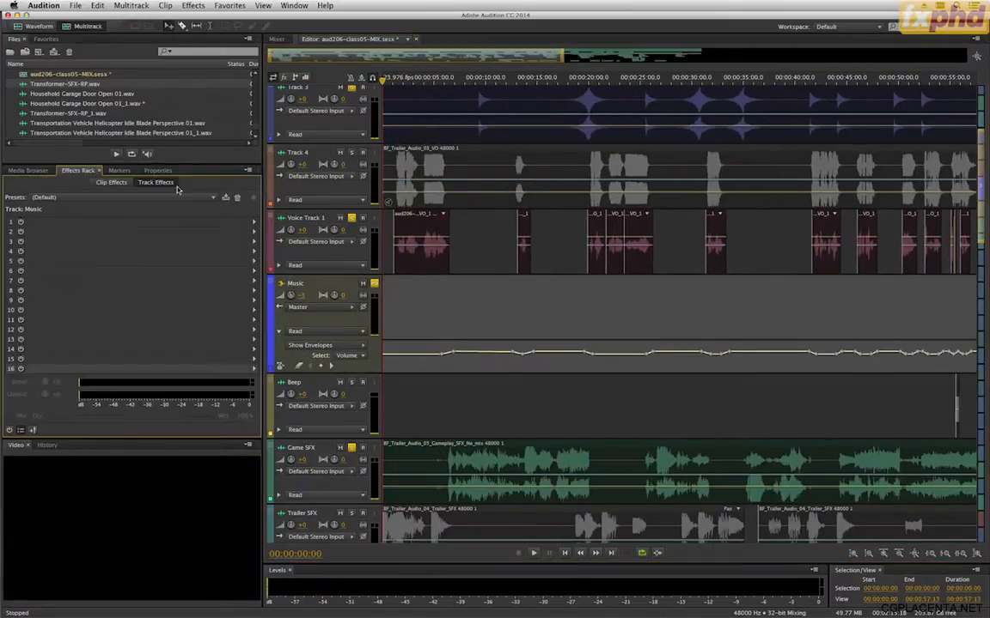
pyautogui.press('-')
pyautogui.press('-')
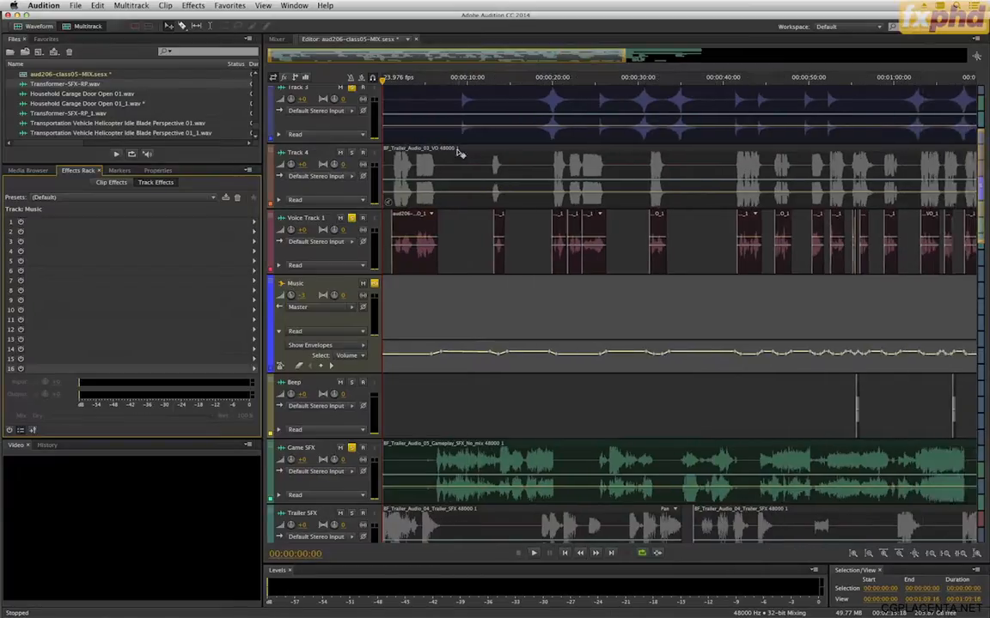
# Step: Place the playhead at 00:00:00:18, just before the music and the first voice clip begin
pyautogui.click(389, 82)
pyautogui.press('=')
pyautogui.press('=')
pyautogui.press('=')
pyautogui.press('=')
pyautogui.press('=')
pyautogui.press('=')
pyautogui.press('=')
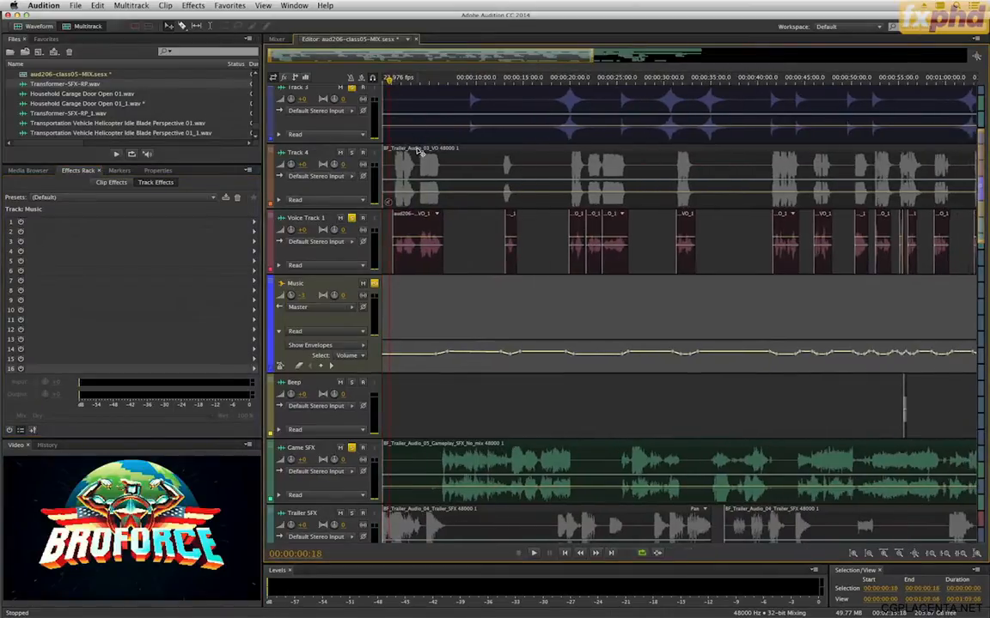
pyautogui.scroll(2, 398, 198)
pyautogui.scroll(2, 398, 198)
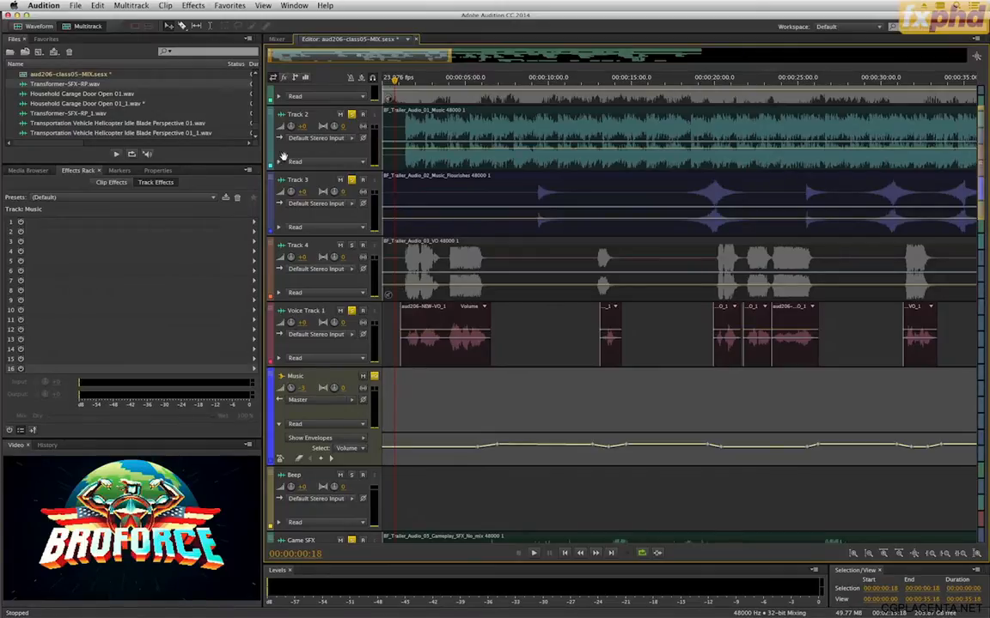
# Step: Open the Filter and EQ effect choices for the first track effect slot of the Music bus
pyautogui.click(254, 225)
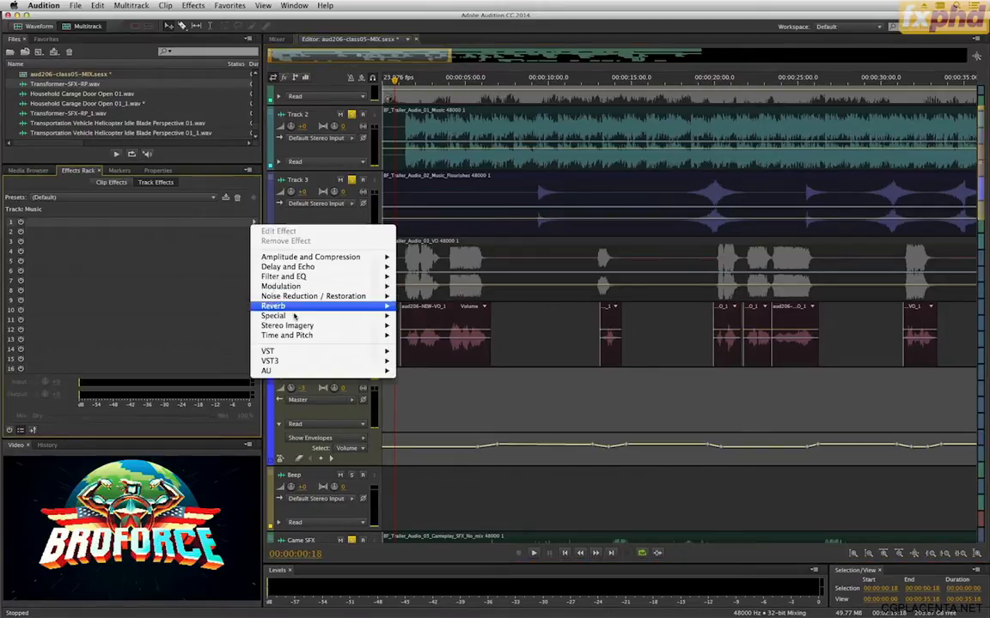
pyautogui.moveTo(296, 277)
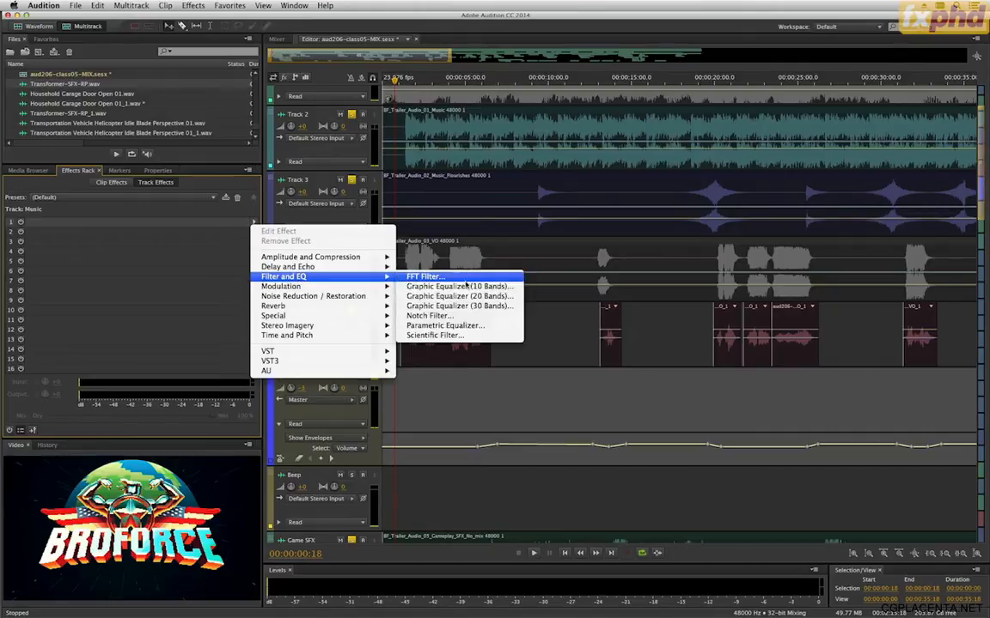
# Step: Add a Parametric Equalizer to the Music bus's first effect slot and disable its low-pass and low-shelf bands
pyautogui.click(447, 326)
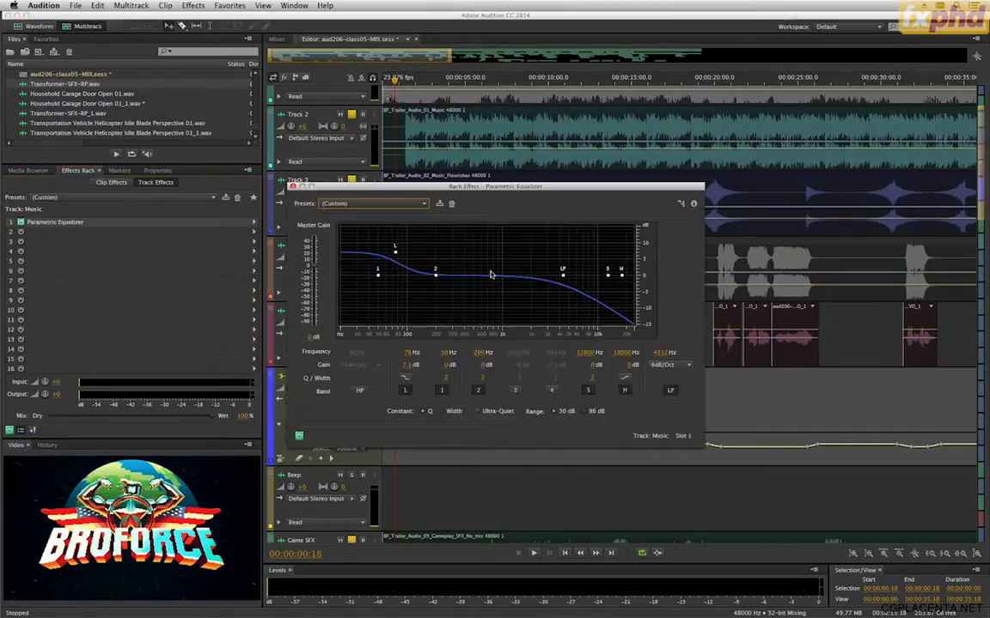
pyautogui.click(670, 391)
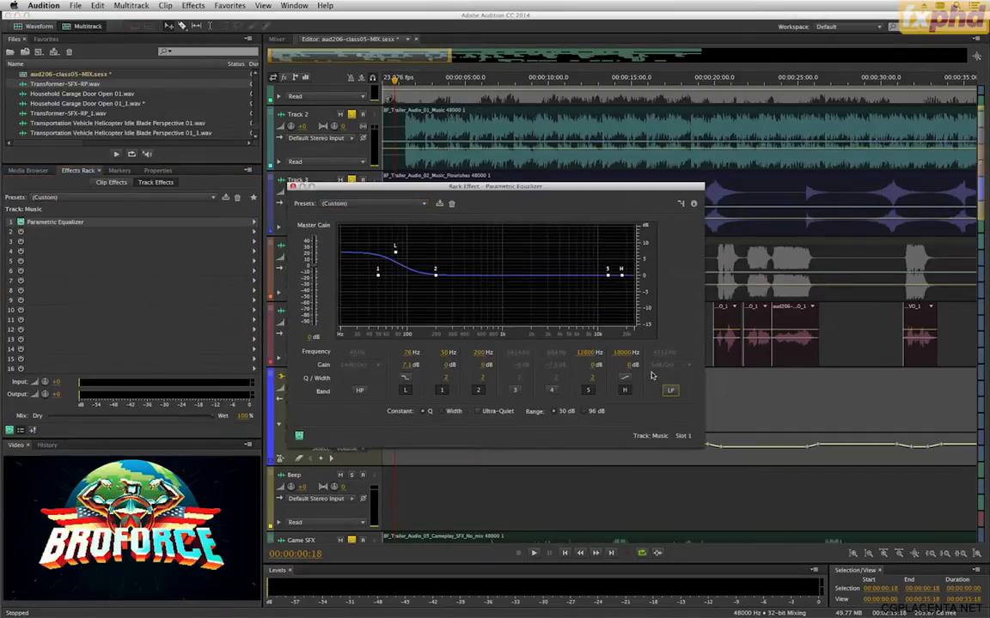
pyautogui.click(404, 390)
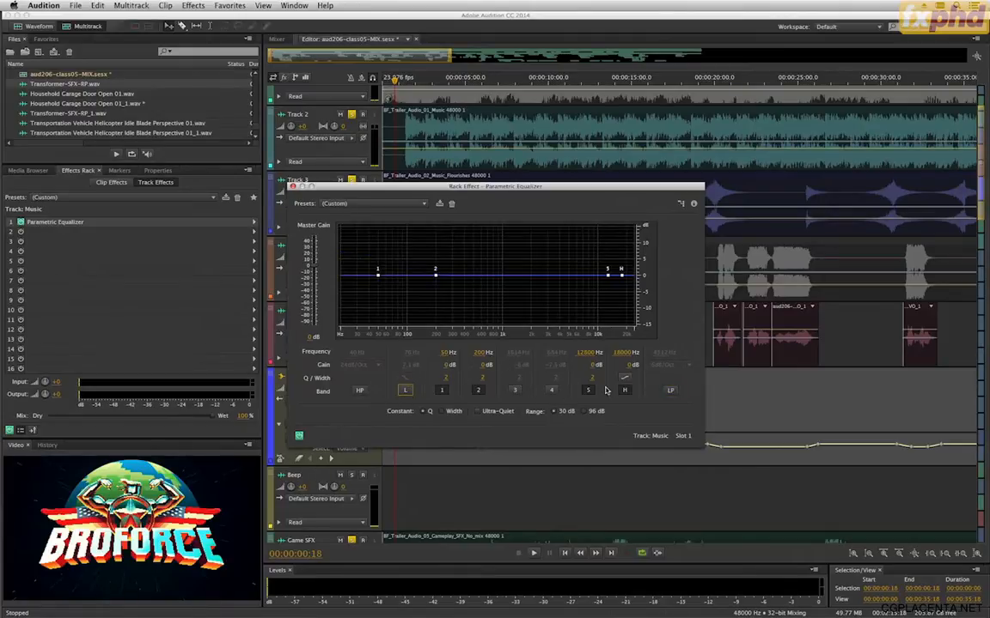
# Step: Lower the frequency of equalizer band 5 to about 2065 Hz and set its Q to 1
pyautogui.moveTo(588, 355); pyautogui.dragTo(571, 356)
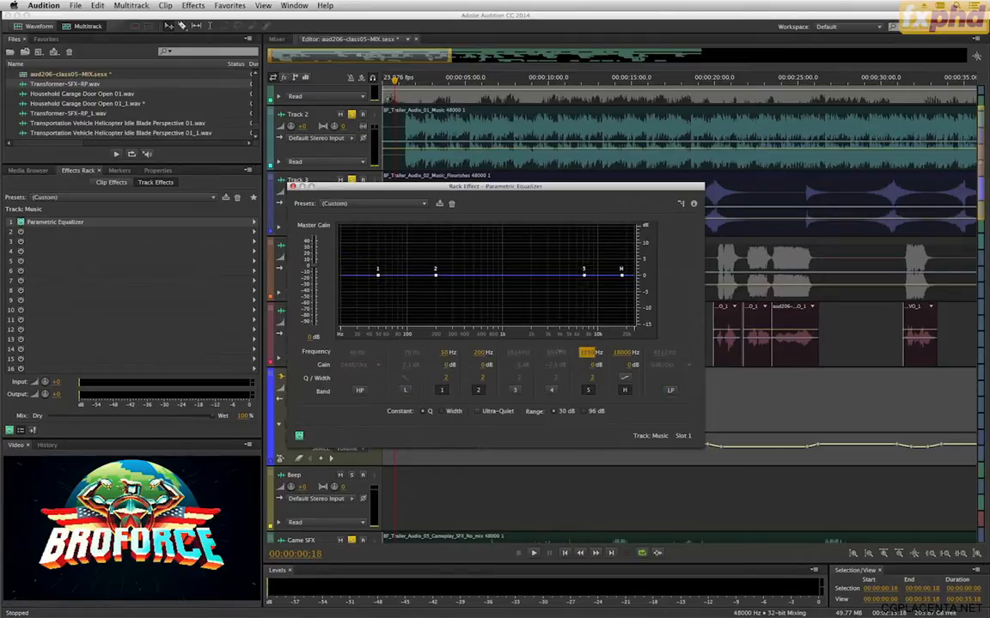
pyautogui.click(589, 378)
pyautogui.moveTo(512, 190); pyautogui.dragTo(255, 290)
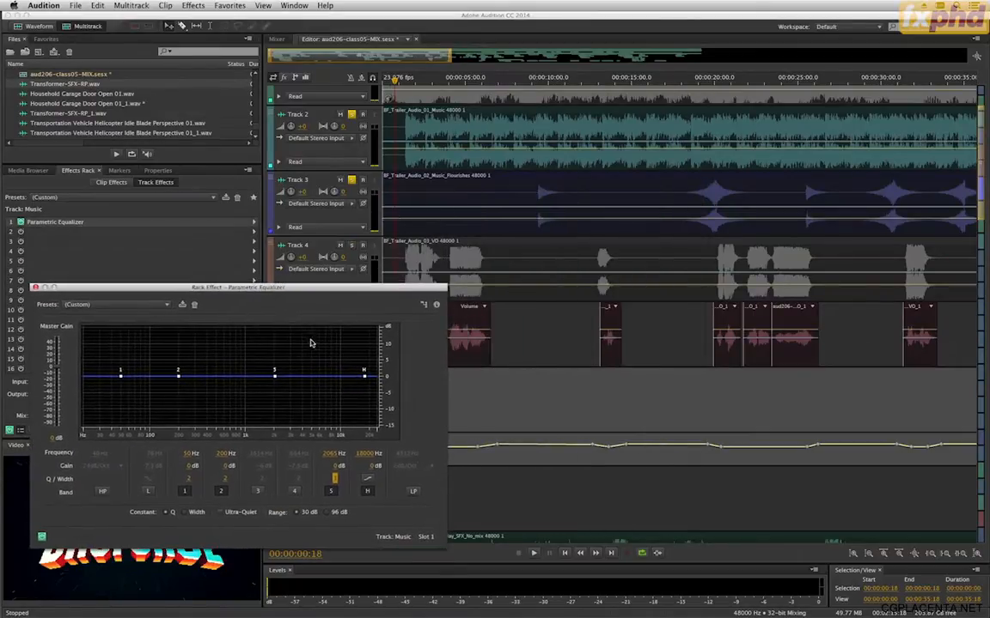
# Step: Try boosting band 5 by about 5.2 dB near 2045 Hz and audition the music at two places in the timeline
pyautogui.moveTo(272, 375)
pyautogui.mouseDown()
pyautogui.moveTo(273, 342)
pyautogui.moveTo(275, 359)
pyautogui.mouseUp()
pyautogui.press('space')
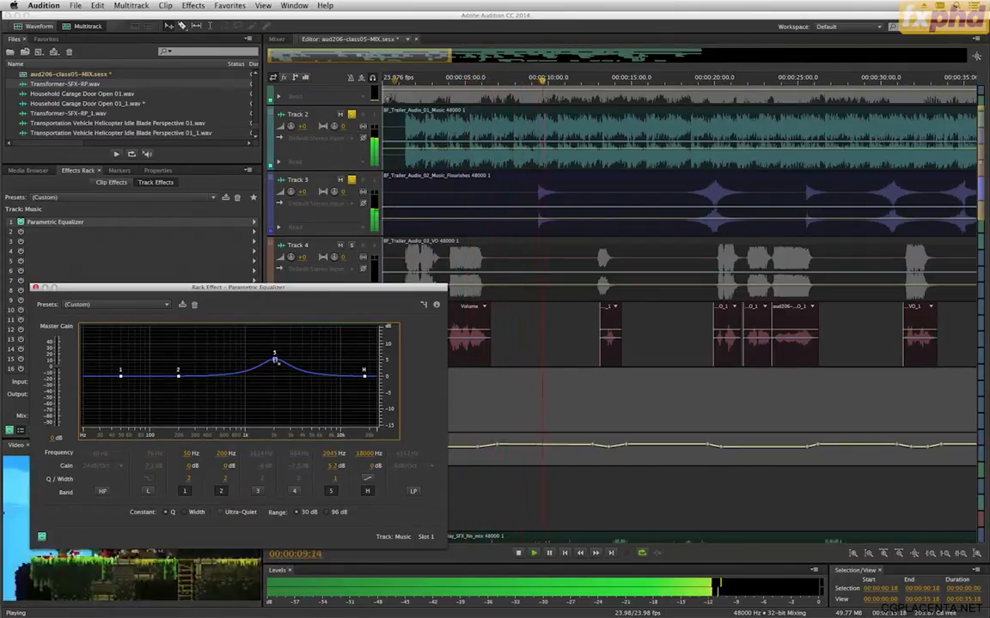
pyautogui.press('space')
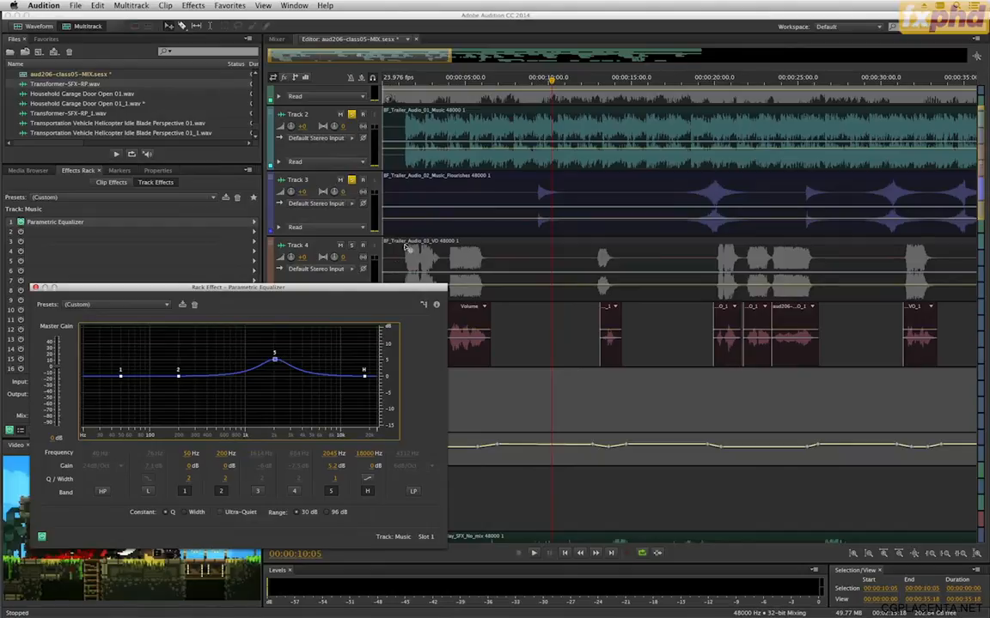
pyautogui.click(714, 79)
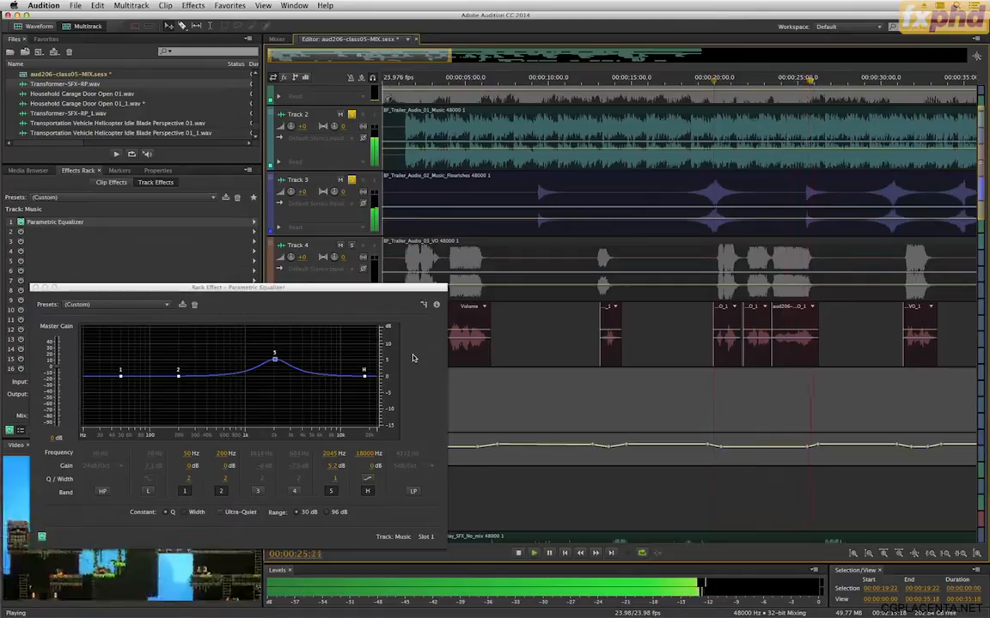
pyautogui.press('space')
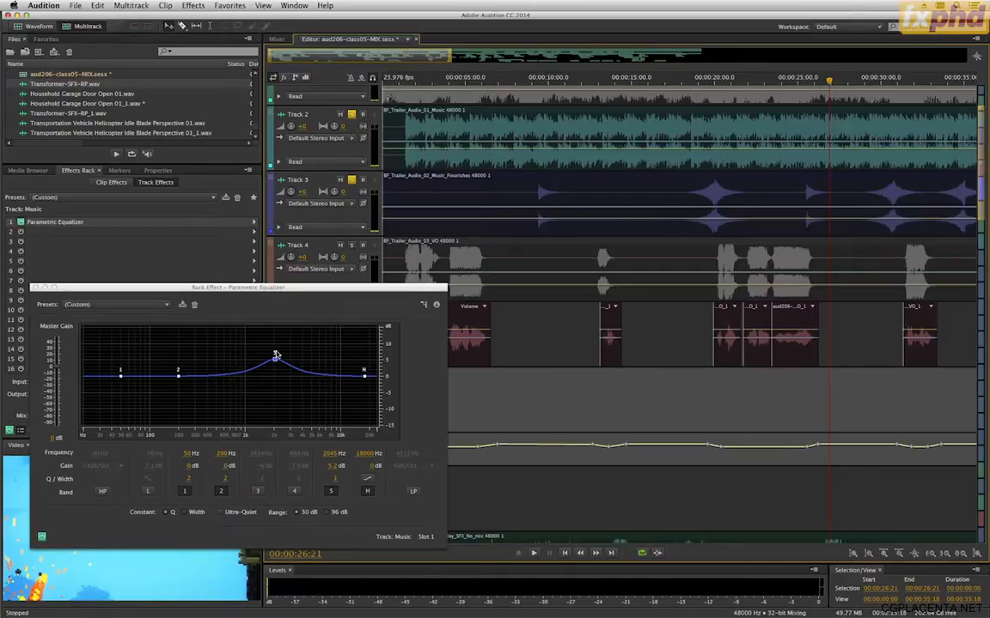
# Step: Cut band 5 by about 3 dB near 1994 Hz, audition the music from about 19 seconds, and close the equalizer
pyautogui.moveTo(273, 359); pyautogui.dragTo(278, 392)
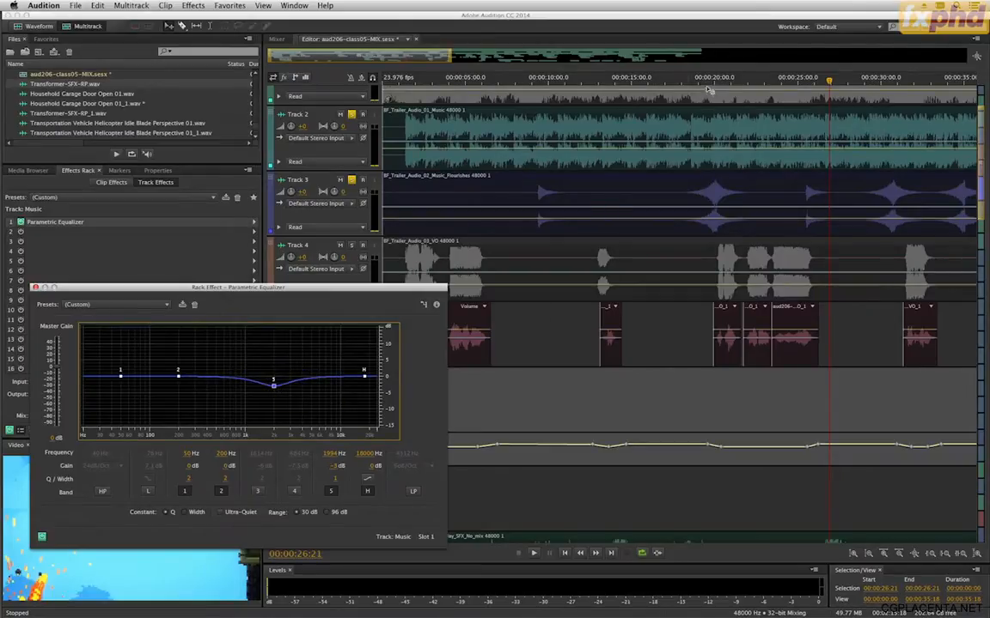
pyautogui.click(700, 124)
pyautogui.press('space')
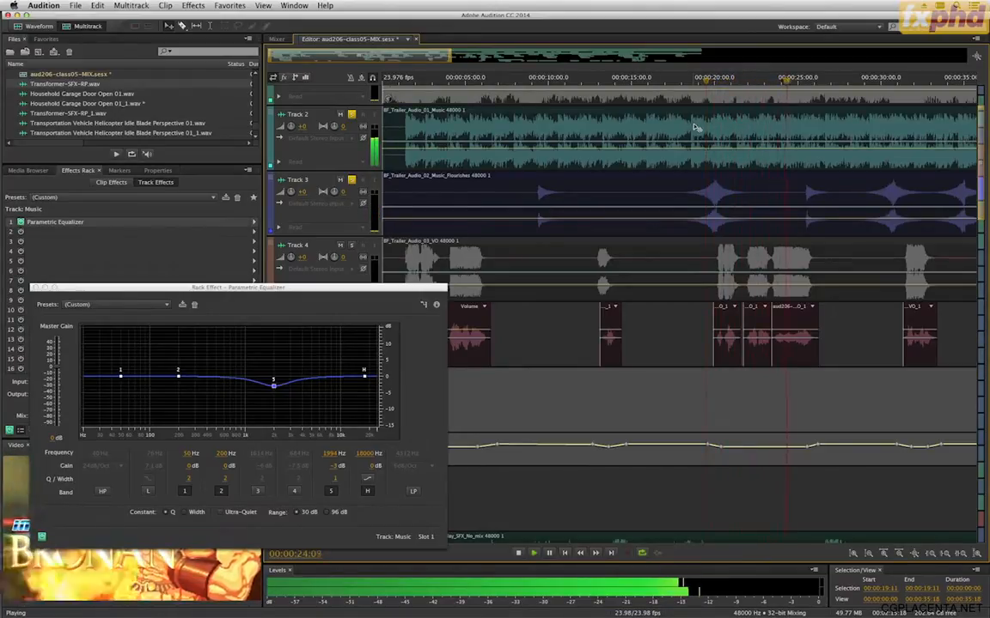
pyautogui.press('space')
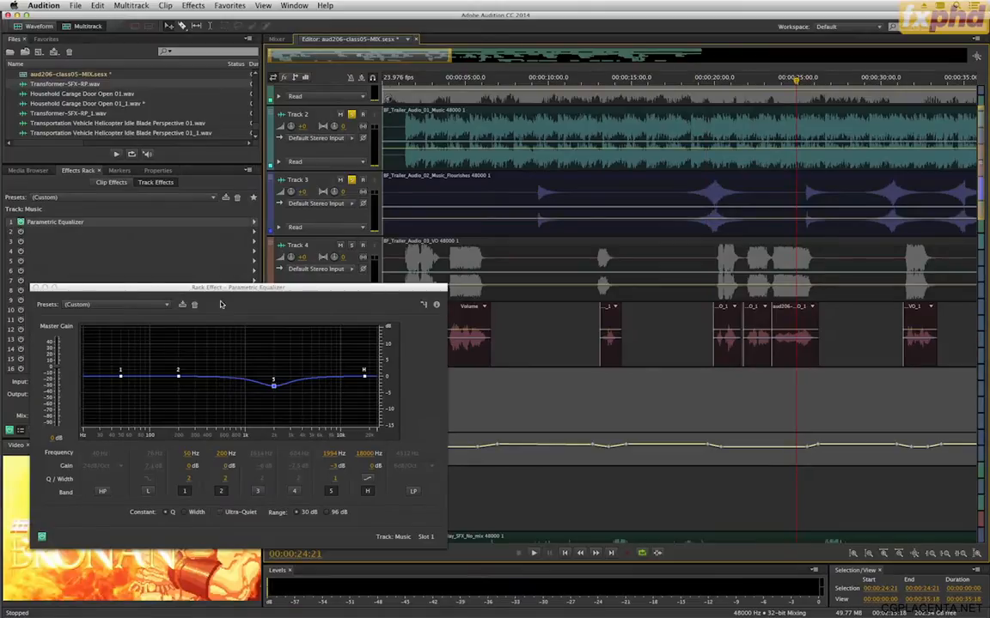
pyautogui.click(34, 288)
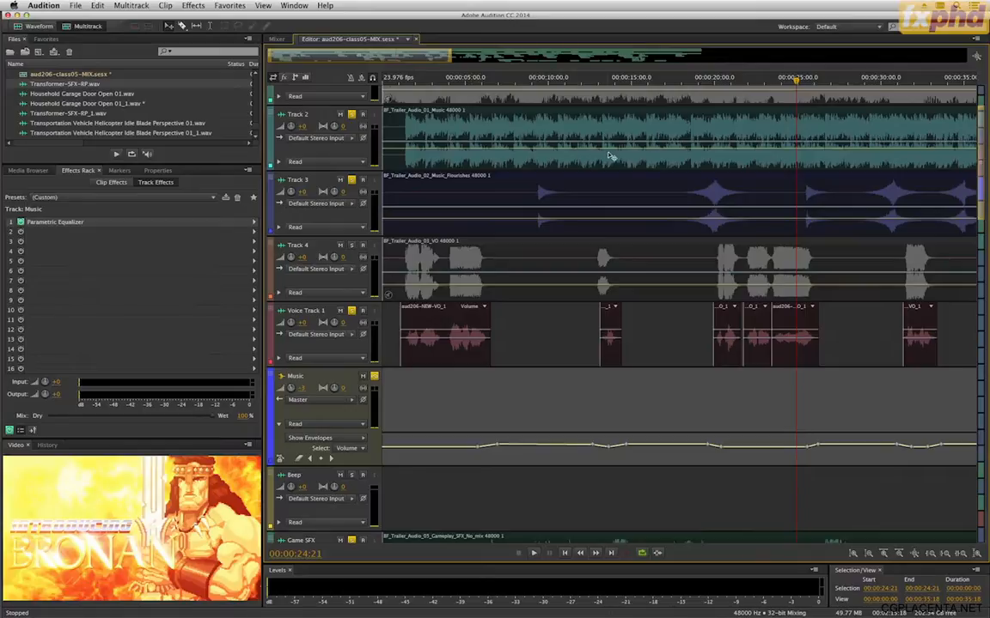
# Step: Solo the Music bus together with Voice Track 1
pyautogui.scroll(-6, 609, 157)
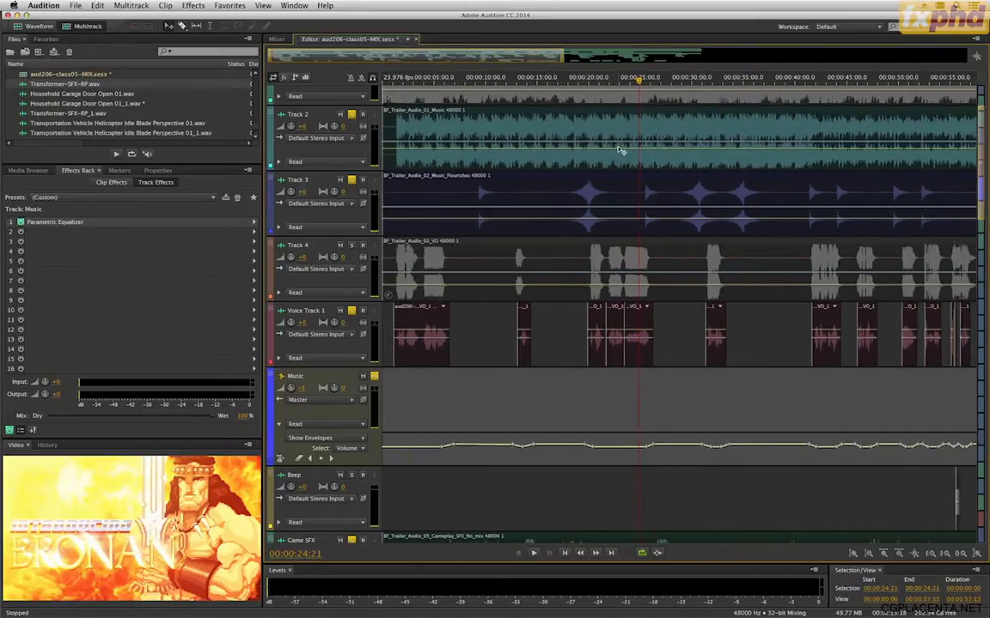
pyautogui.scroll(-5, 659, 136)
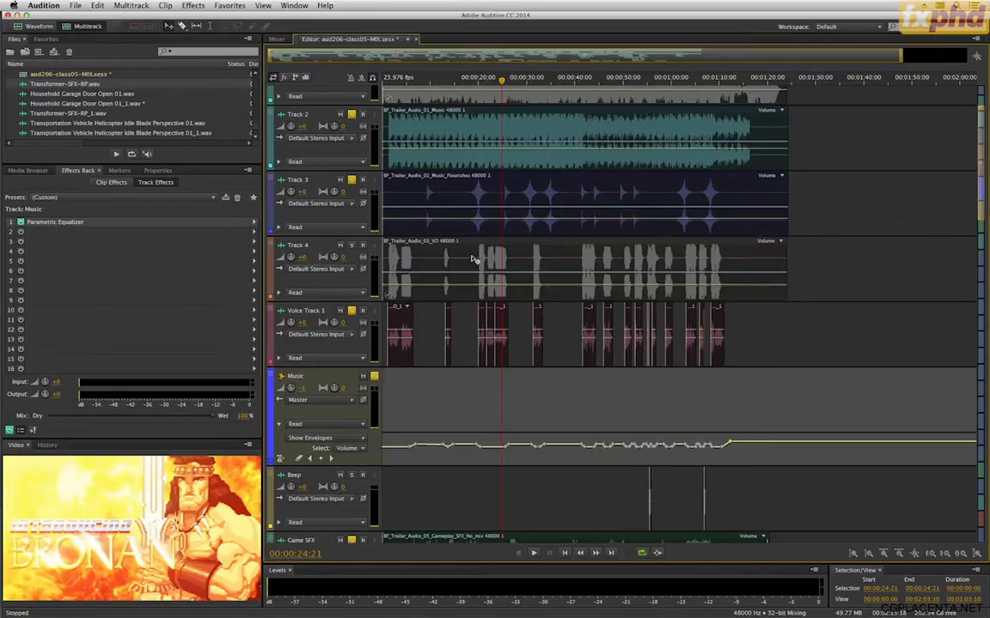
pyautogui.scroll(5, 535, 339)
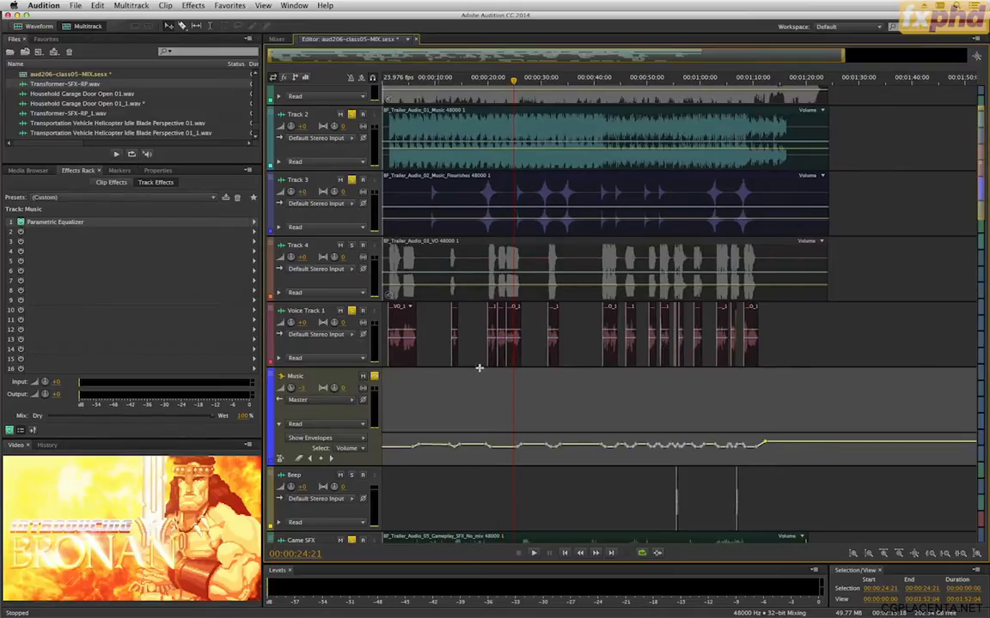
pyautogui.scroll(-2, 534, 341)
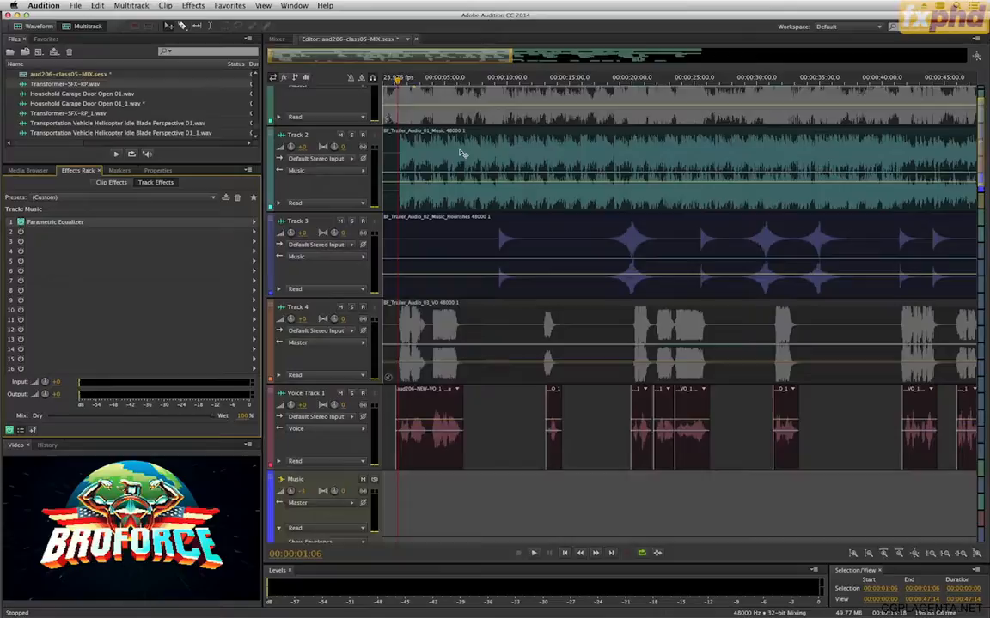
pyautogui.scroll(-1, 415, 170)
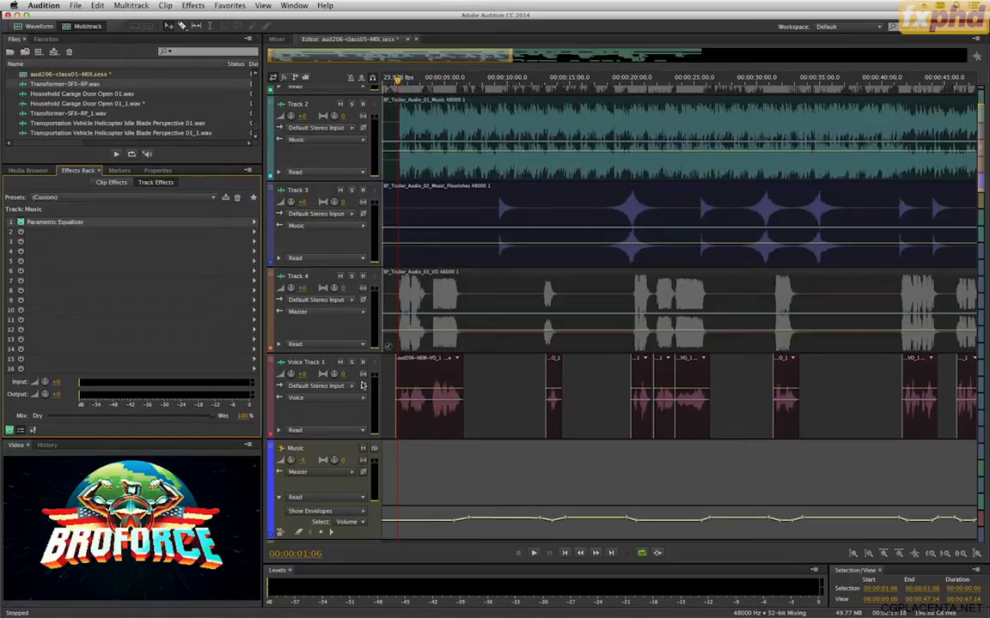
pyautogui.click(374, 448)
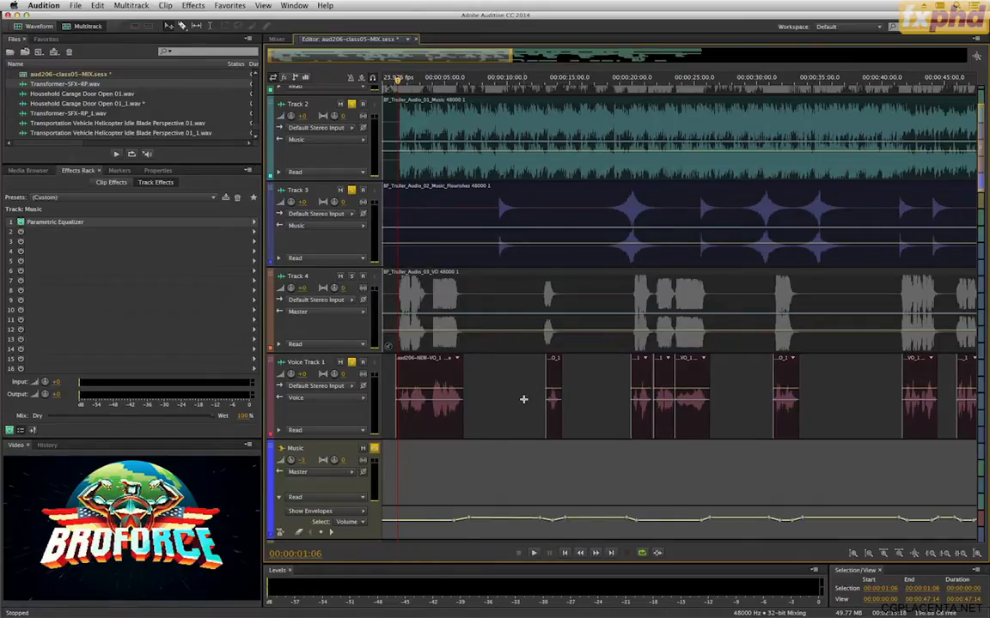
# Step: Enable the Pitch Shifter in the Voice bus's effects rack and play back the voice over the music
pyautogui.scroll(-15, 523, 398)
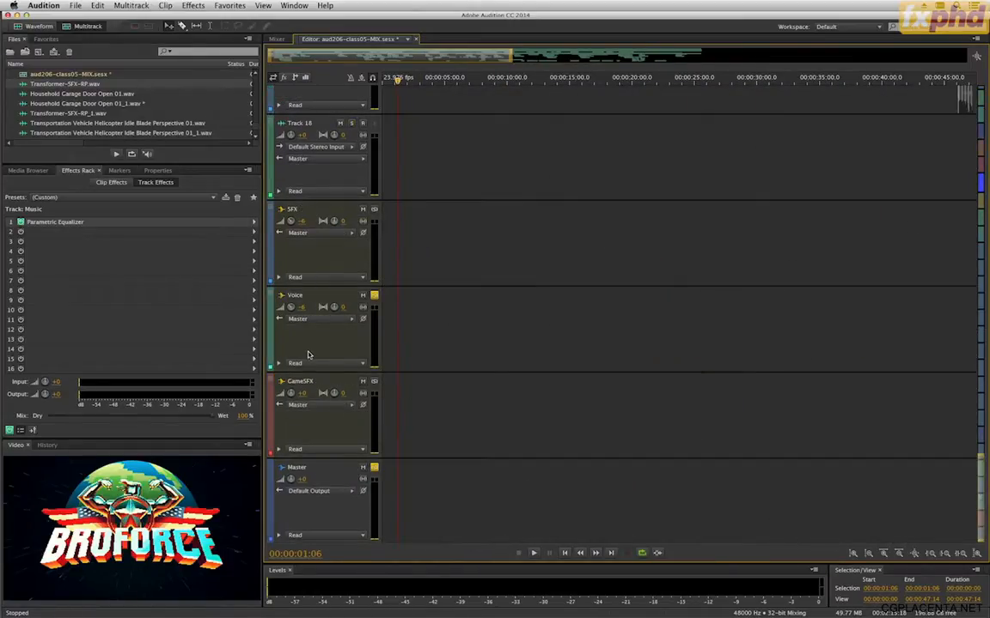
pyautogui.click(308, 352)
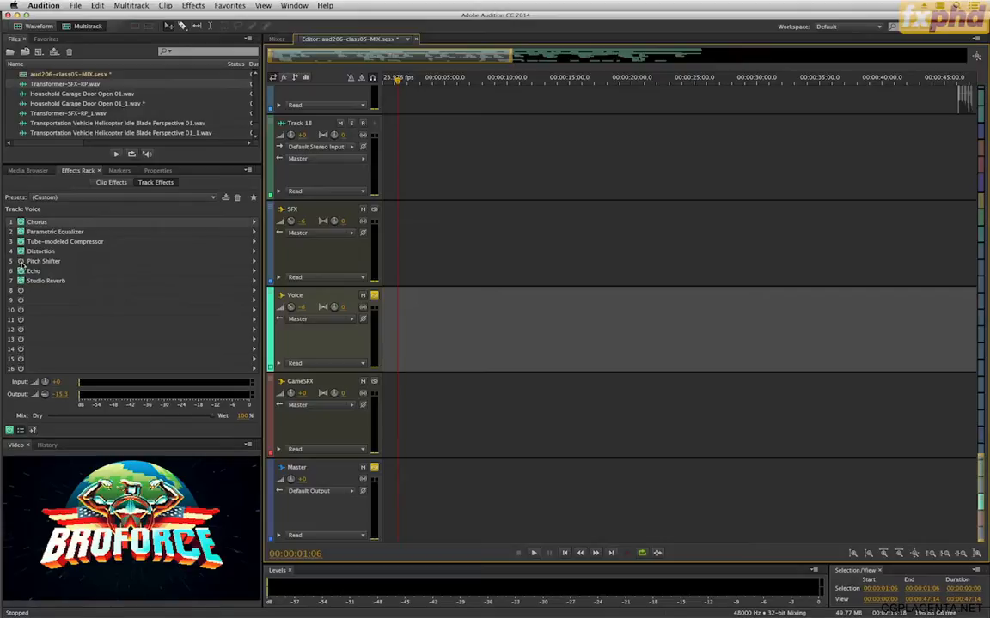
pyautogui.scroll(15, 496, 273)
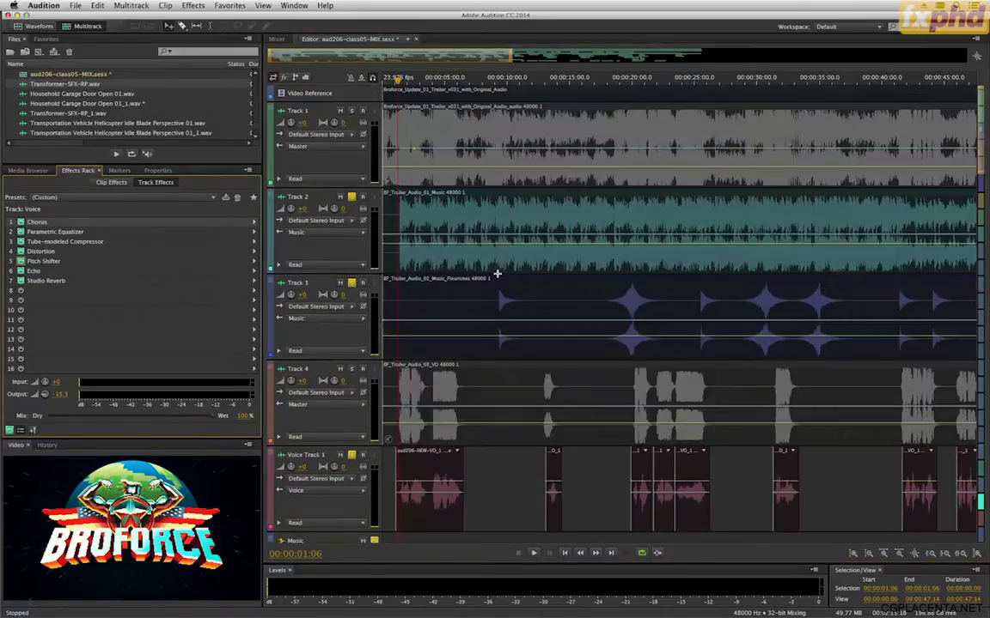
pyautogui.press('space')
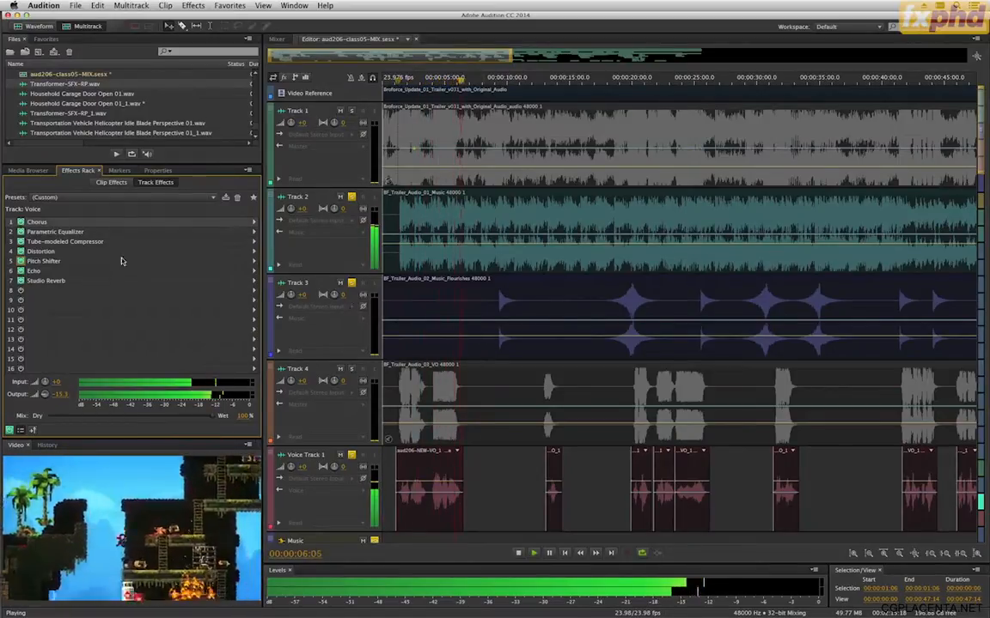
pyautogui.press('space')
# Step: In the Voice bus's Parametric Equalizer, set band 4 to about 7835 Hz, 5.5 dB and Q 0.7, and audition the opening voice-over
pyautogui.doubleClick(102, 233)
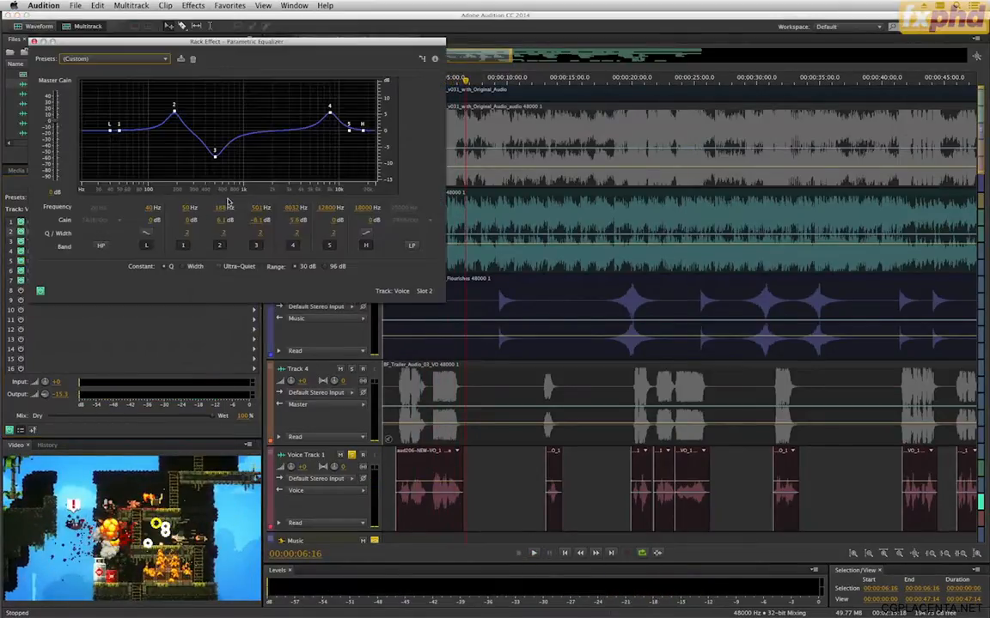
pyautogui.moveTo(328, 114); pyautogui.dragTo(328, 113)
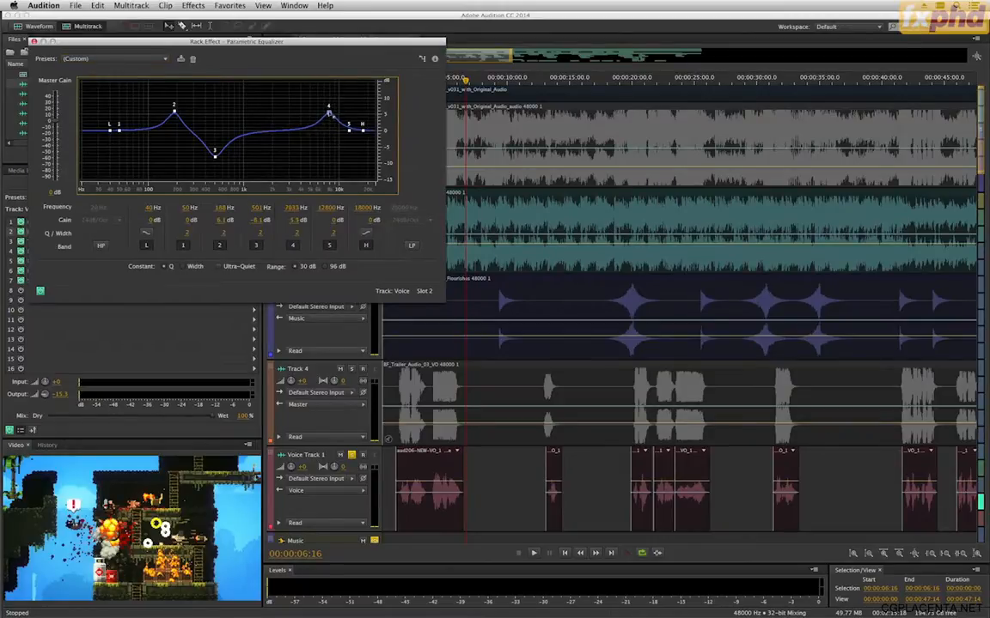
pyautogui.moveTo(297, 237); pyautogui.dragTo(295, 247)
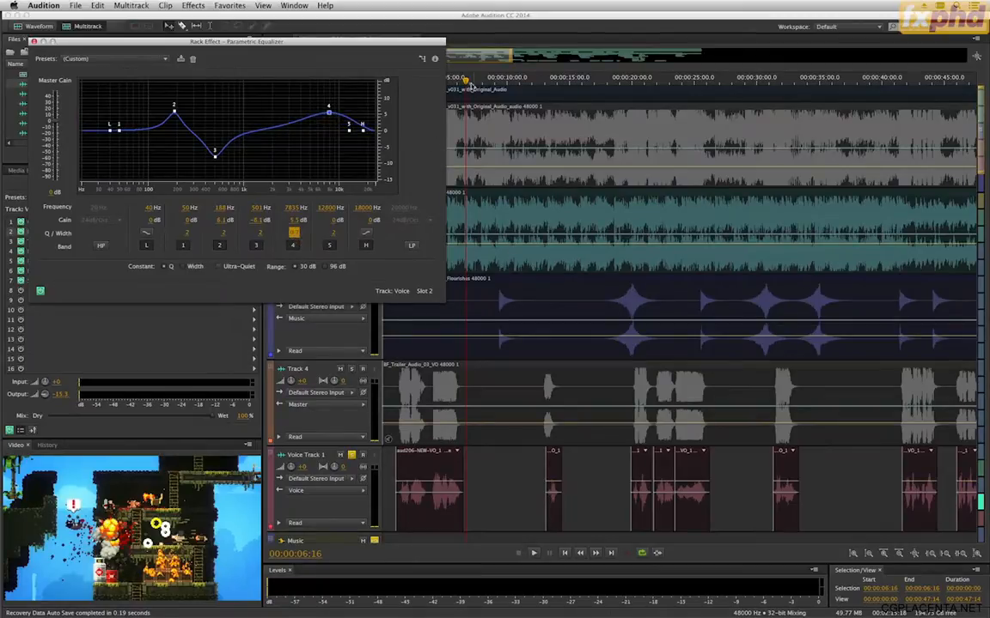
pyautogui.press('Home')
pyautogui.press('space')
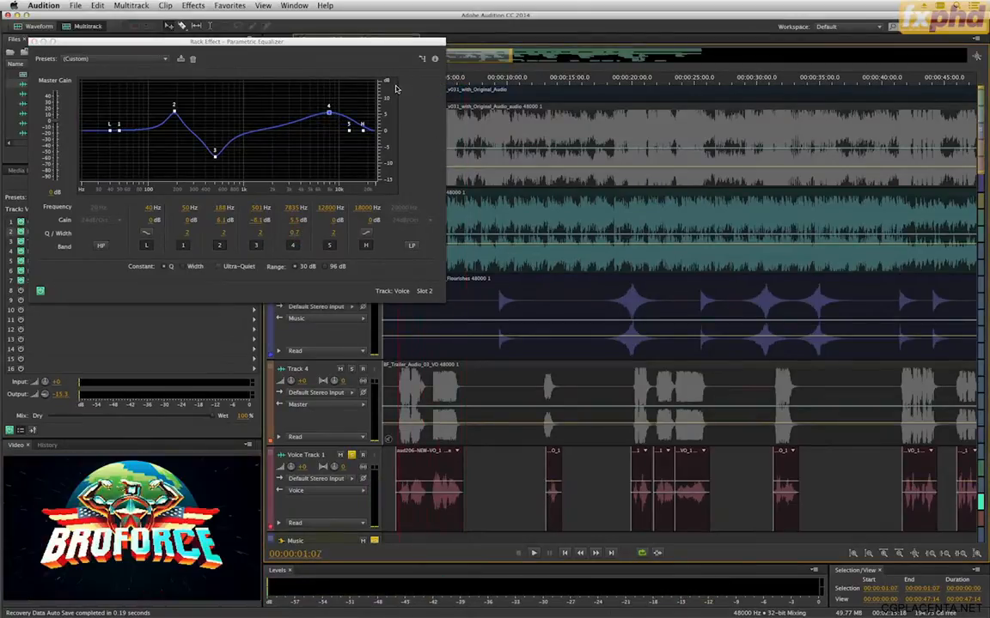
pyautogui.press('space')
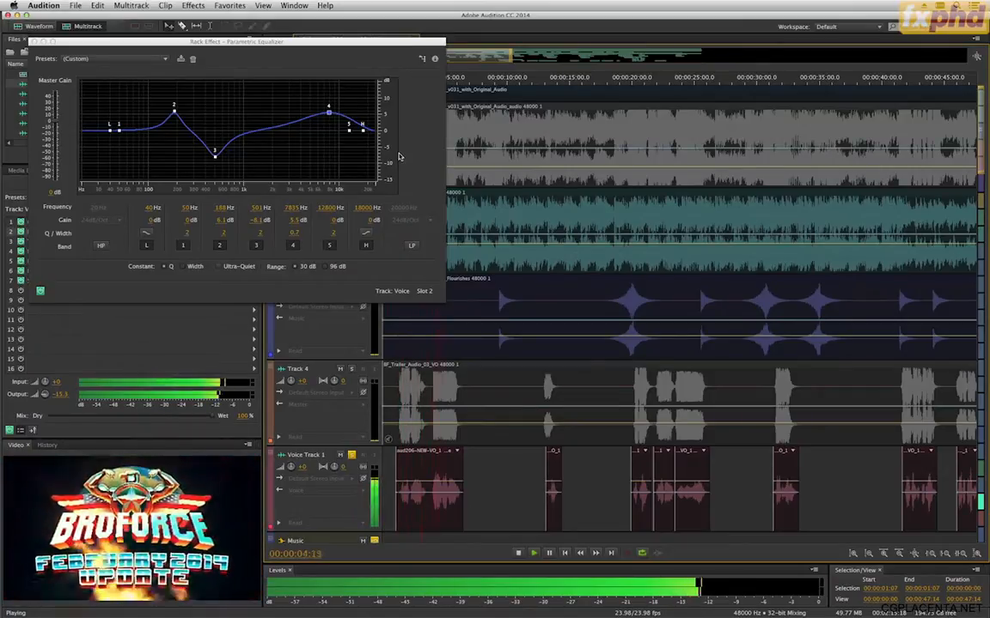
pyautogui.press('space')
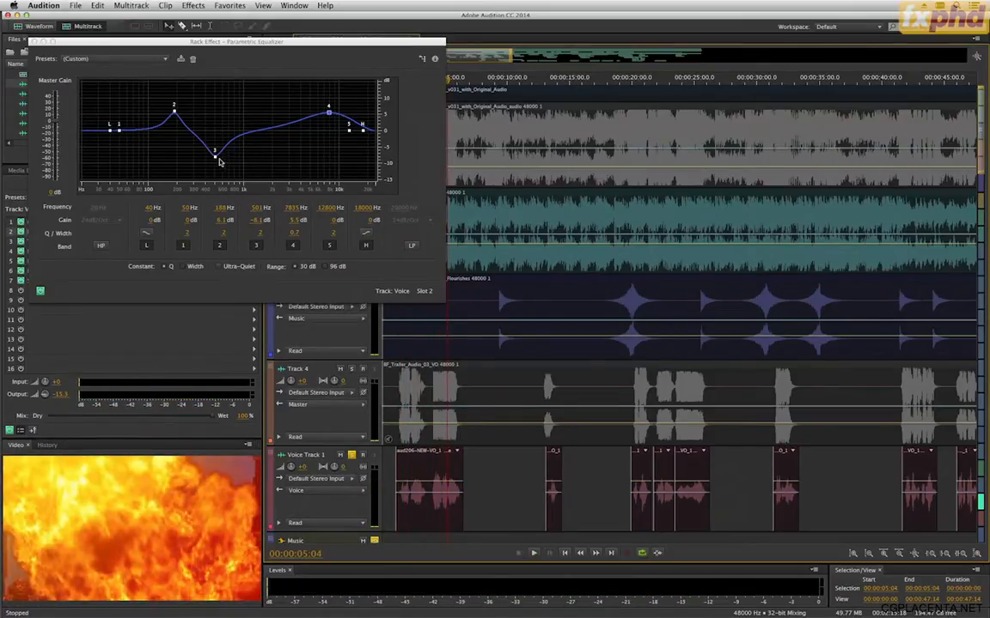
# Step: Try boosting band 3 of the voice equalizer to about 5.5 dB at 501 Hz and replay the opening voice-over
pyautogui.moveTo(219, 161); pyautogui.dragTo(215, 112)
pyautogui.moveTo(447, 81); pyautogui.dragTo(396, 102)
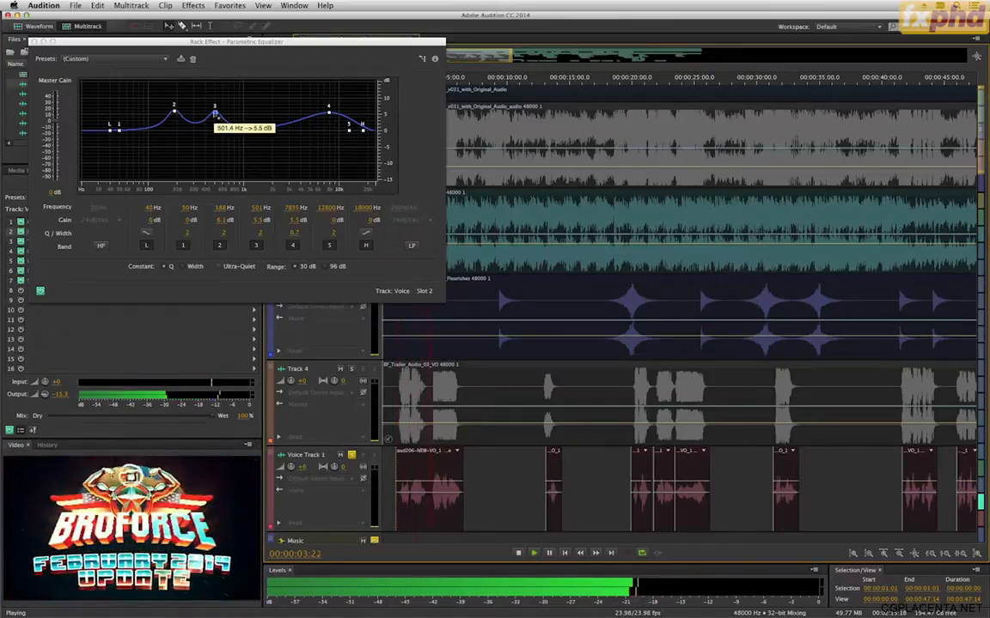
# Step: Cut voice equalizer band 3 to about -7.6 dB at 489 Hz, audition the opening again, and close the equalizer
pyautogui.moveTo(214, 111); pyautogui.dragTo(214, 155)
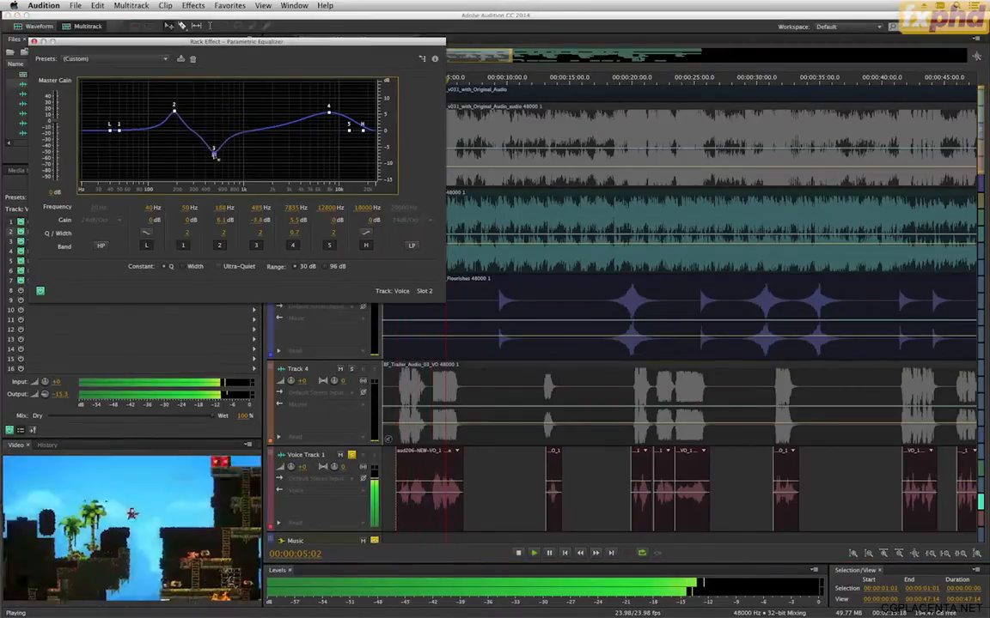
pyautogui.press('space')
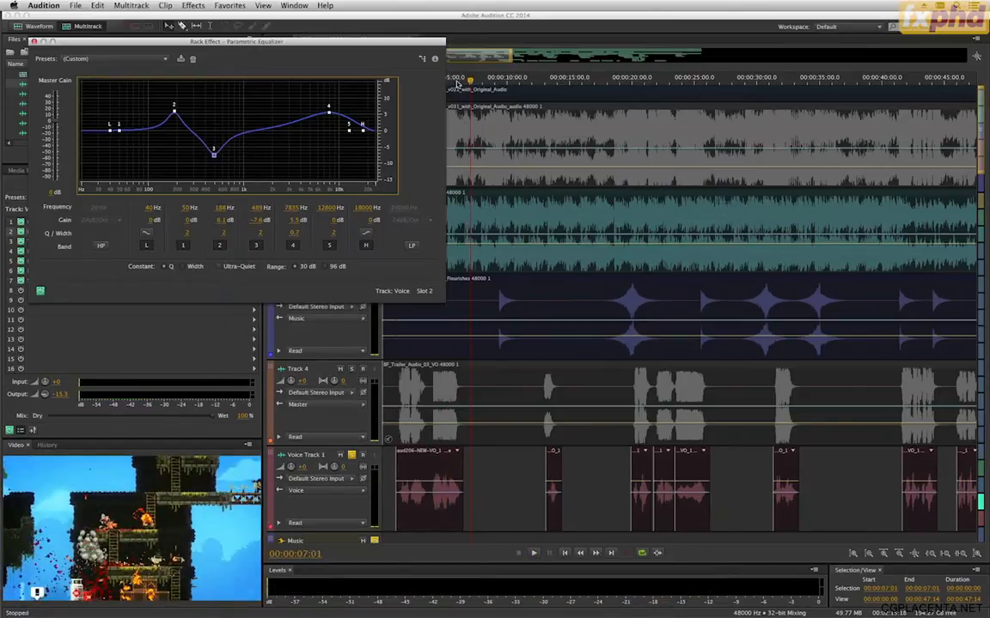
pyautogui.press('space')
pyautogui.press('Home')
pyautogui.press('space')
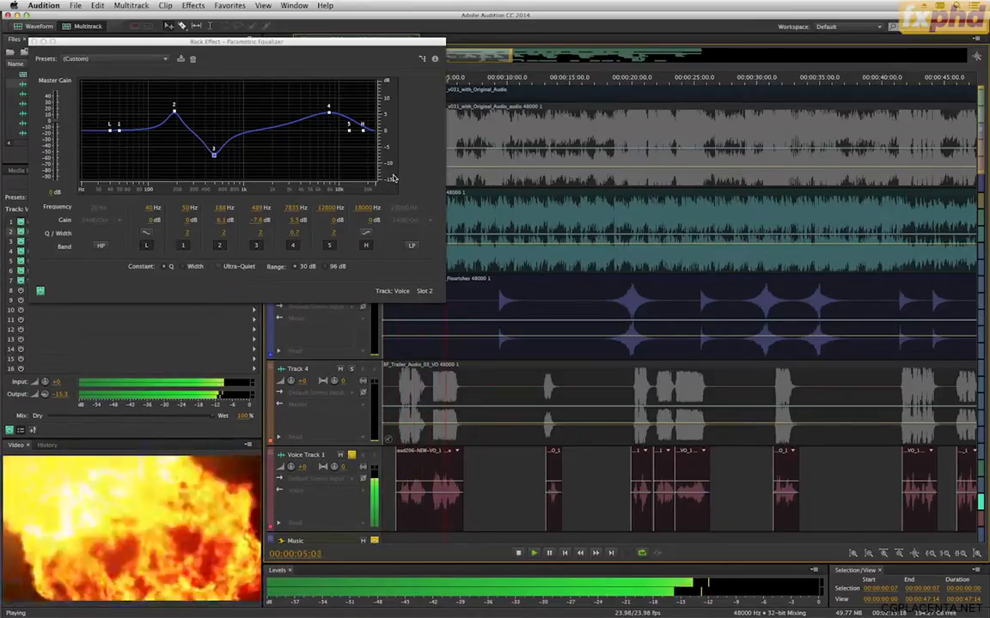
pyautogui.press('space')
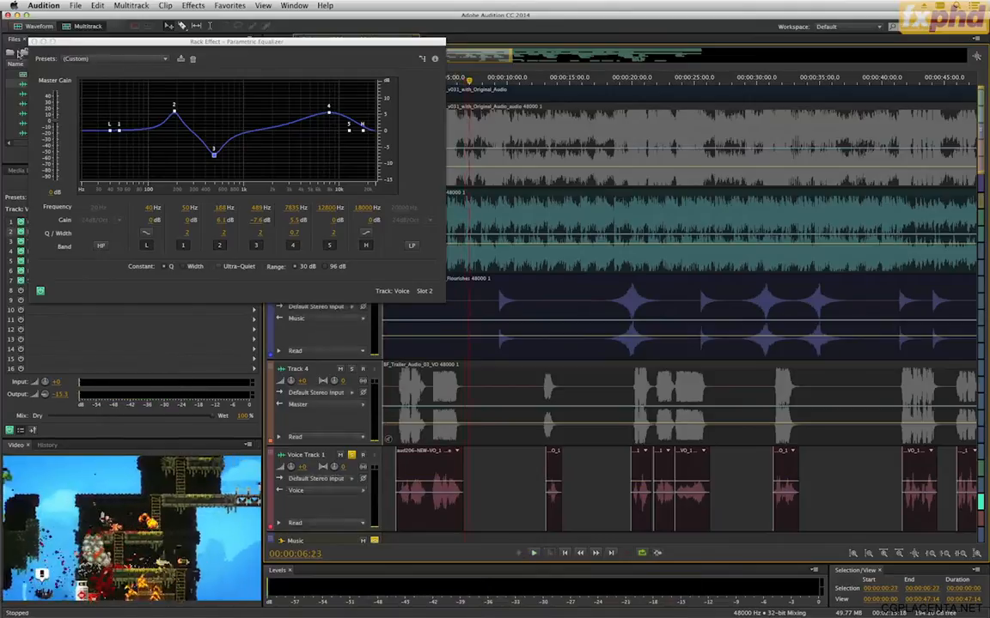
pyautogui.click(32, 41)
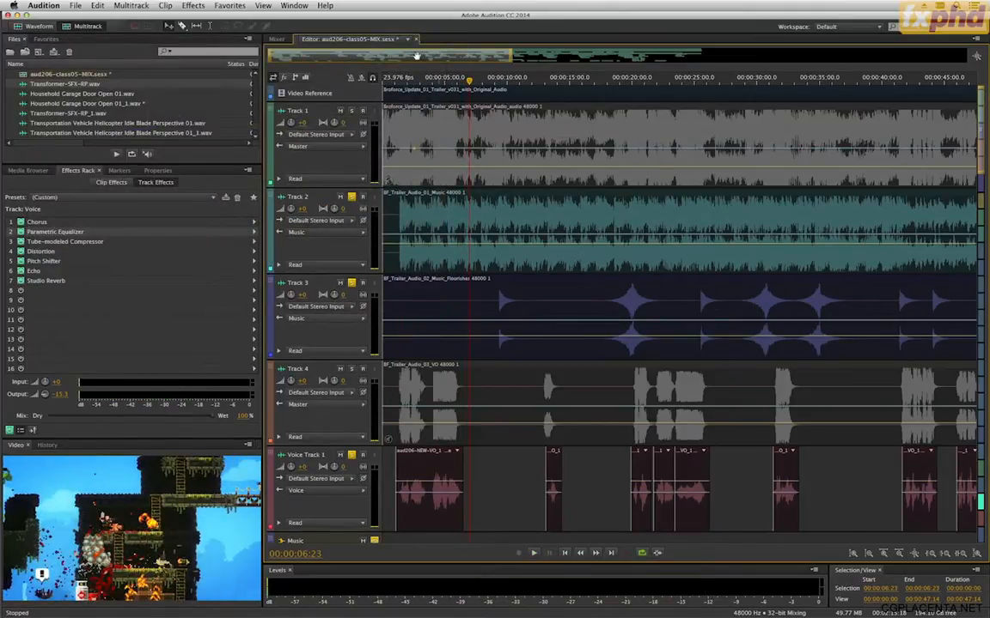
# Step: Play the mix from the start through about the first ten seconds to check the voice against the music
pyautogui.press('Home')
pyautogui.press('space')
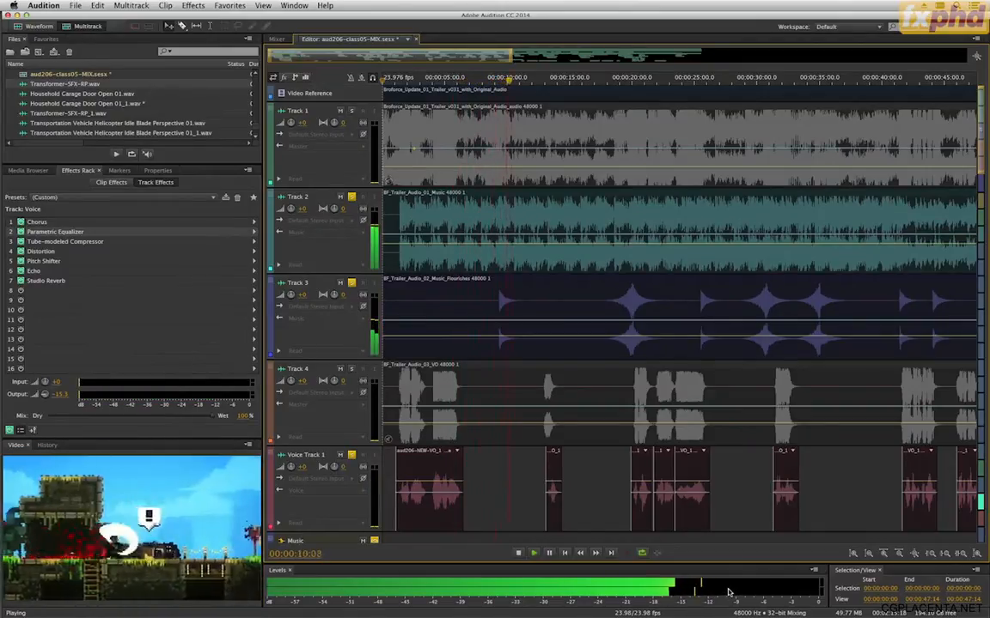
pyautogui.press('space')
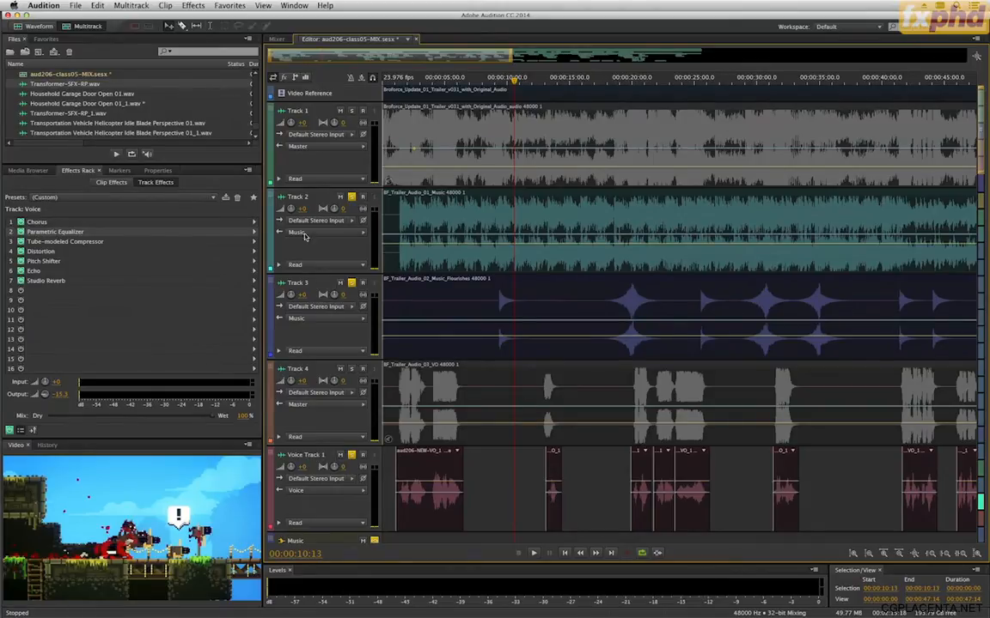
# Step: Open the SPAN analyzer on the Master track, monitor the mix's spectrum and levels from the start to about 44 seconds, and close it
pyautogui.scroll(-10, 807, 346)
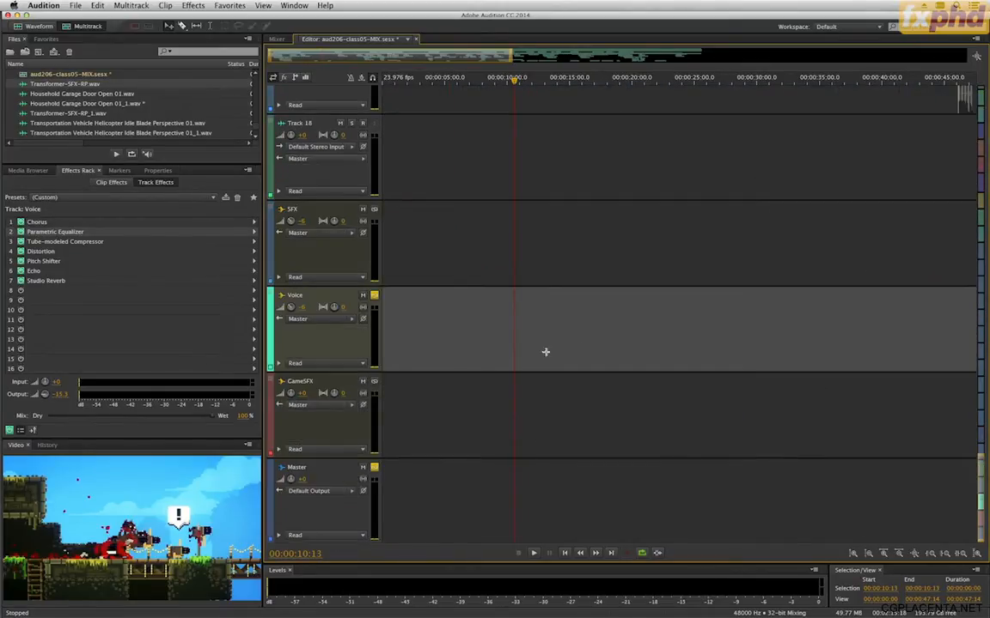
pyautogui.click(347, 507)
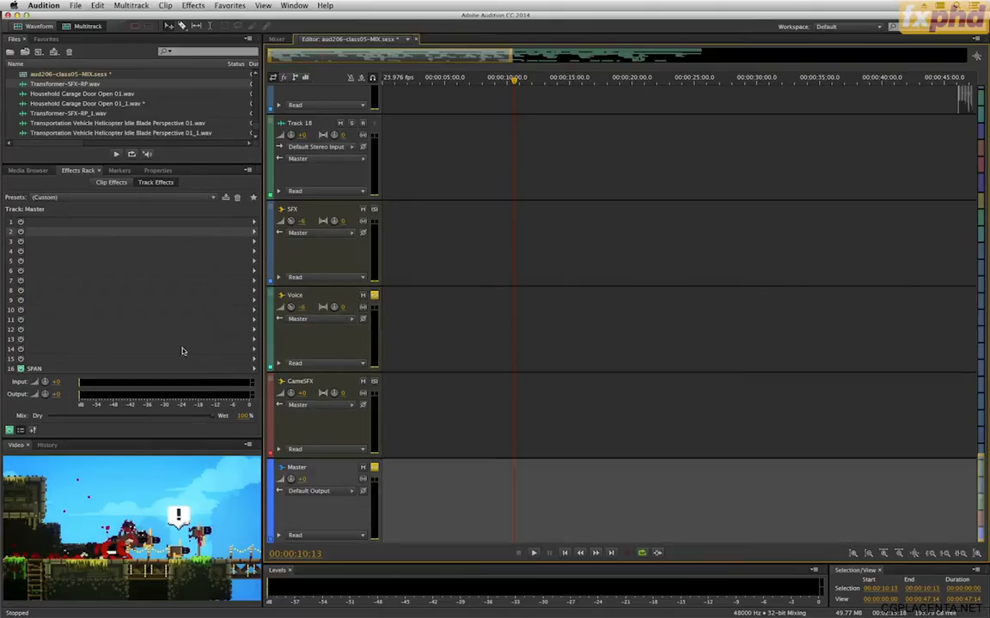
pyautogui.doubleClick(231, 371)
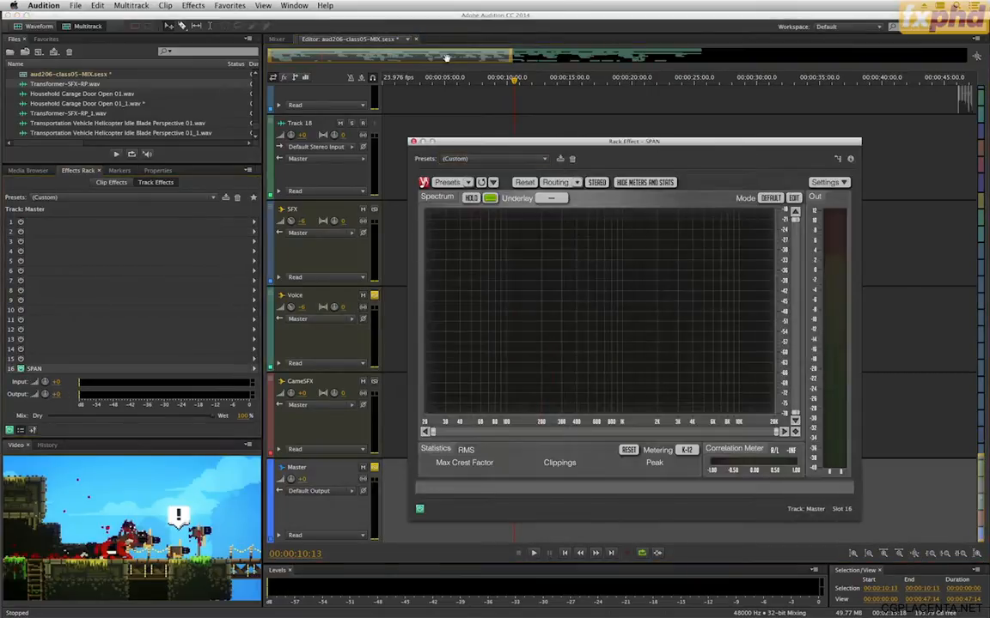
pyautogui.press('space')
pyautogui.press('Home')
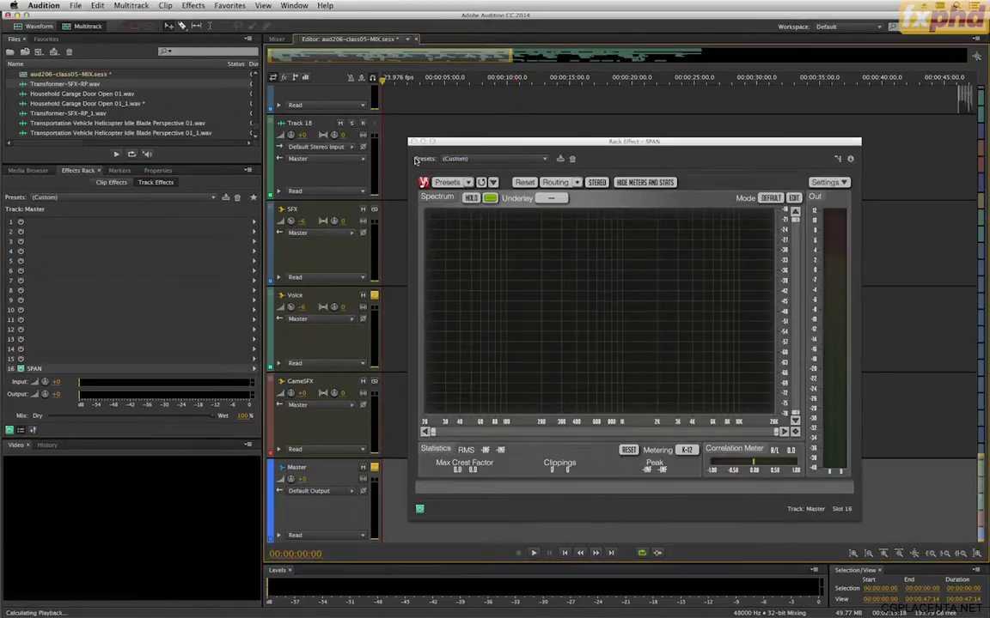
pyautogui.press('space')
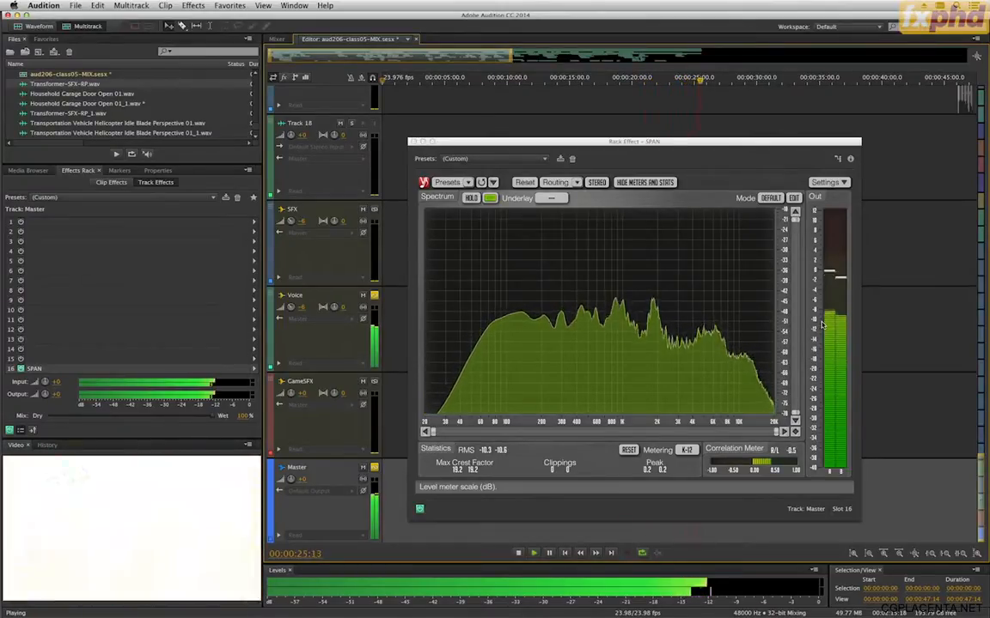
pyautogui.press('space')
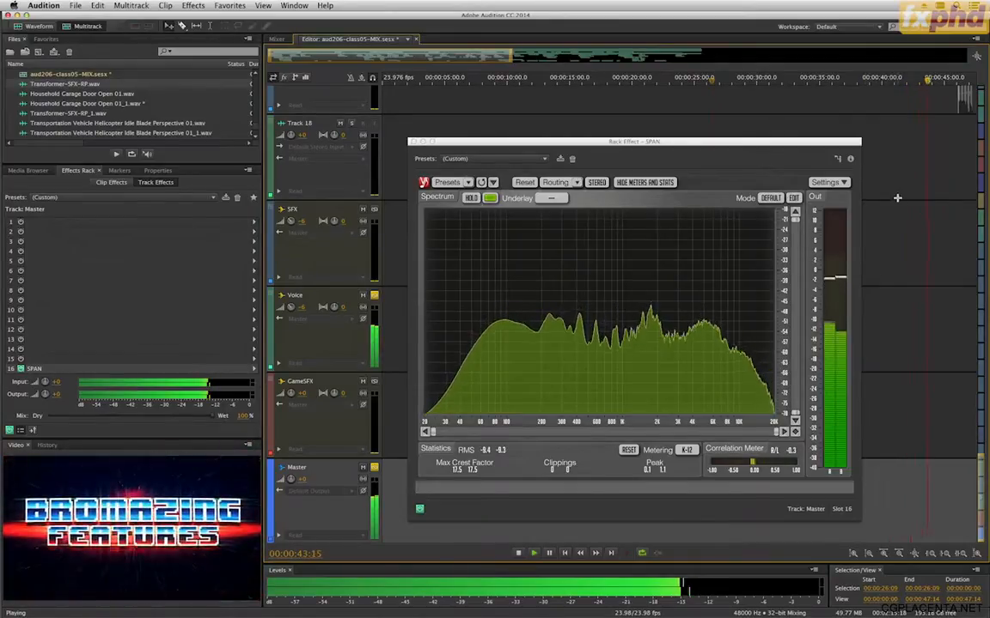
pyautogui.press('space')
pyautogui.scroll(5, 896, 197)
pyautogui.scroll(10, 897, 197)
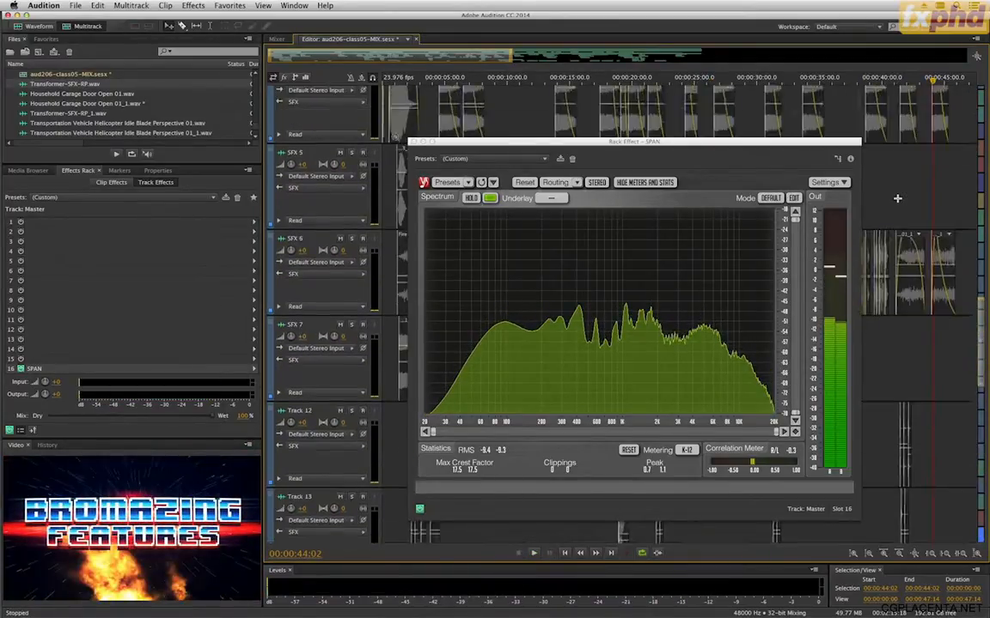
pyautogui.scroll(3, 896, 198)
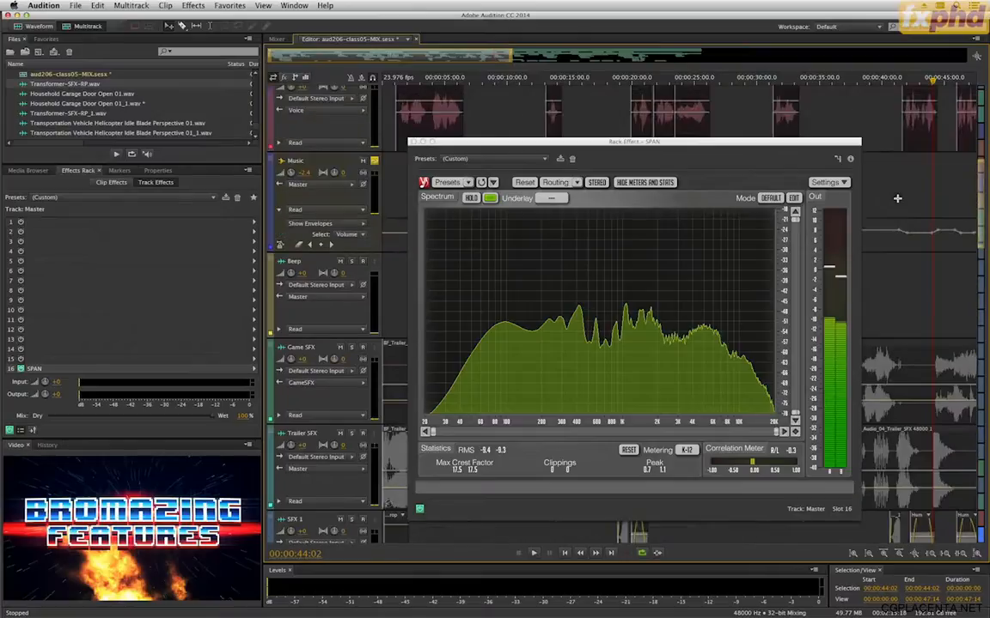
pyautogui.click(412, 142)
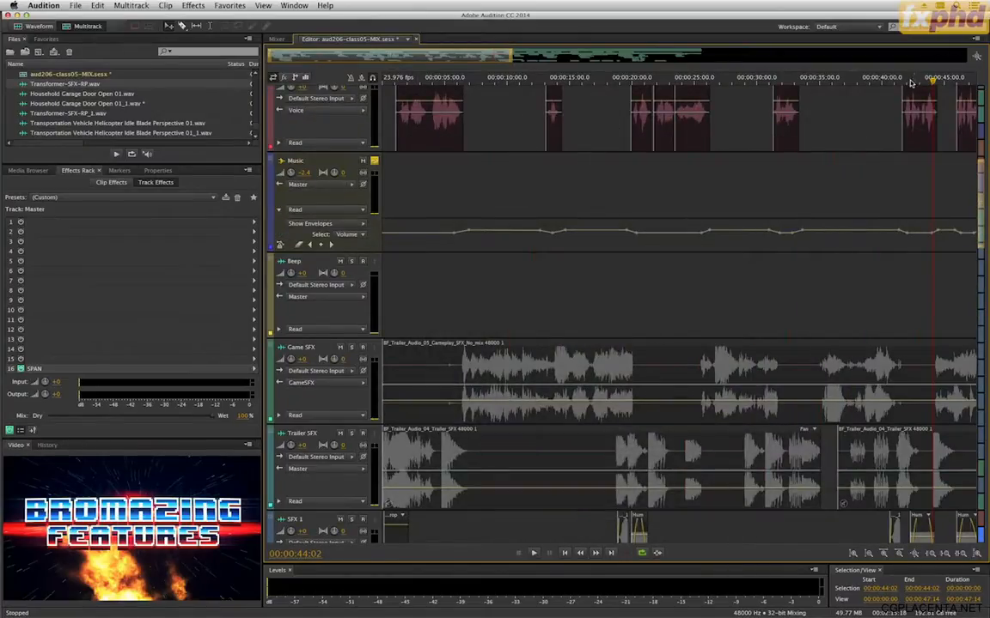
# Step: On the Music bus's volume envelope, shift the two fade-down keyframes before 00:00:42 later so the fade begins at the voice clip's start
pyautogui.click(908, 84)
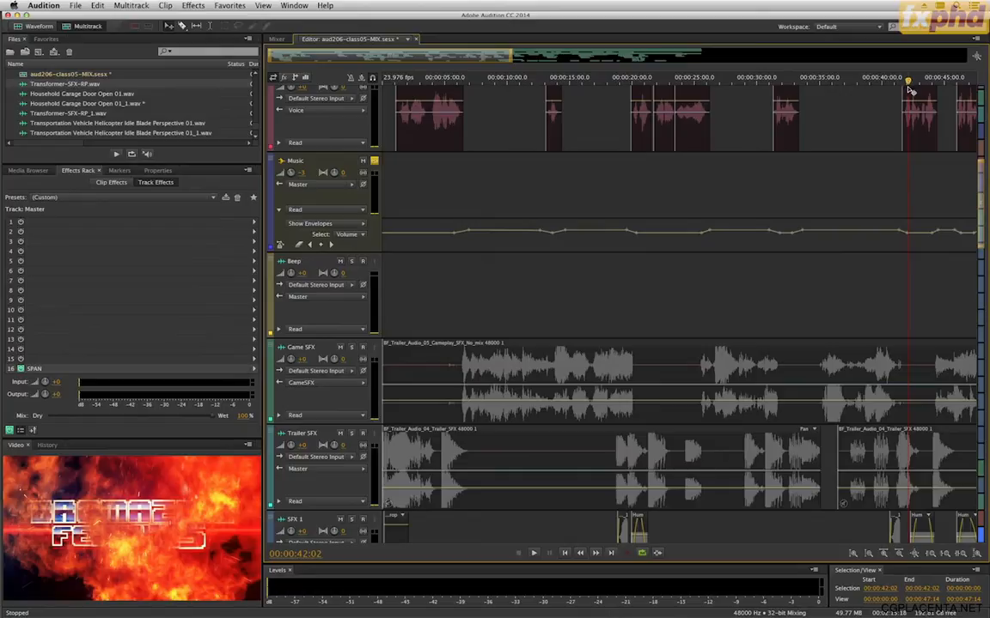
pyautogui.press('=')
pyautogui.press('=')
pyautogui.press('=')
pyautogui.press('=')
pyautogui.press('=')
pyautogui.press('=')
pyautogui.press('=')
pyautogui.press('=')
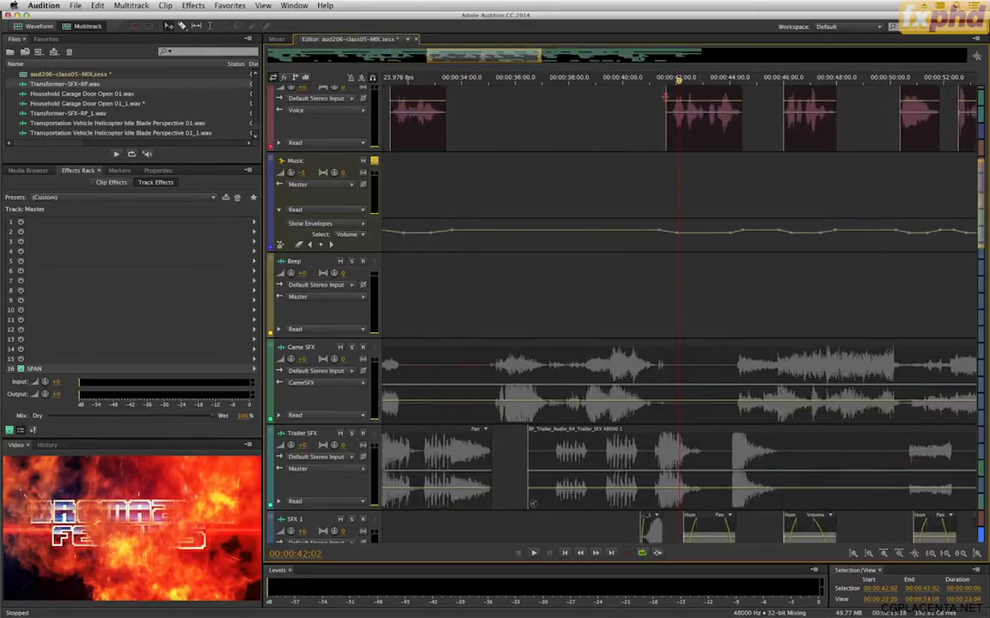
pyautogui.press('=')
pyautogui.press('=')
pyautogui.press('=')
pyautogui.press('=')
pyautogui.click(667, 84)
pyautogui.press('space')
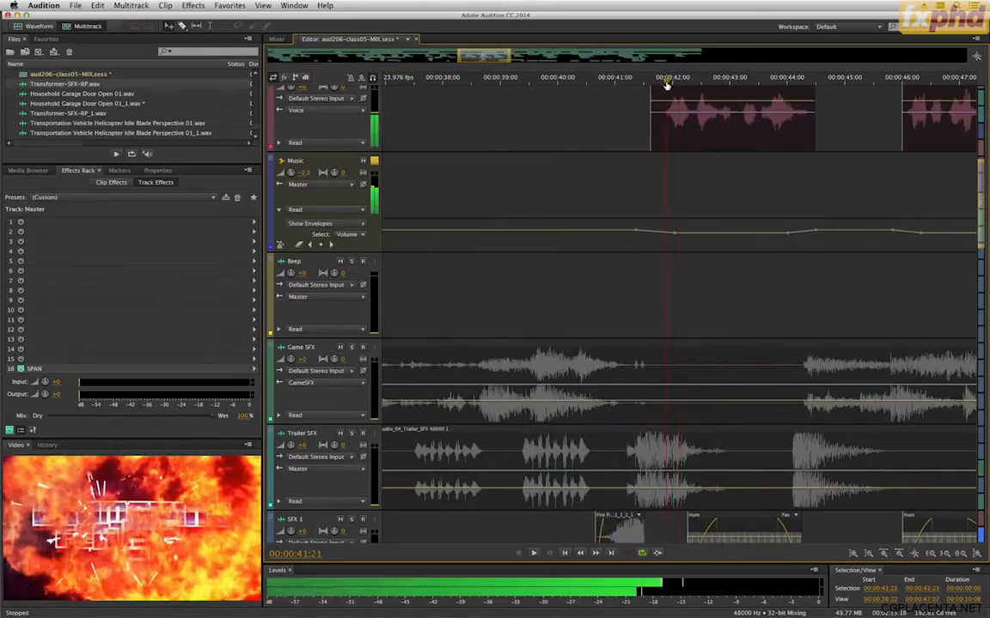
pyautogui.moveTo(618, 208); pyautogui.dragTo(688, 248)
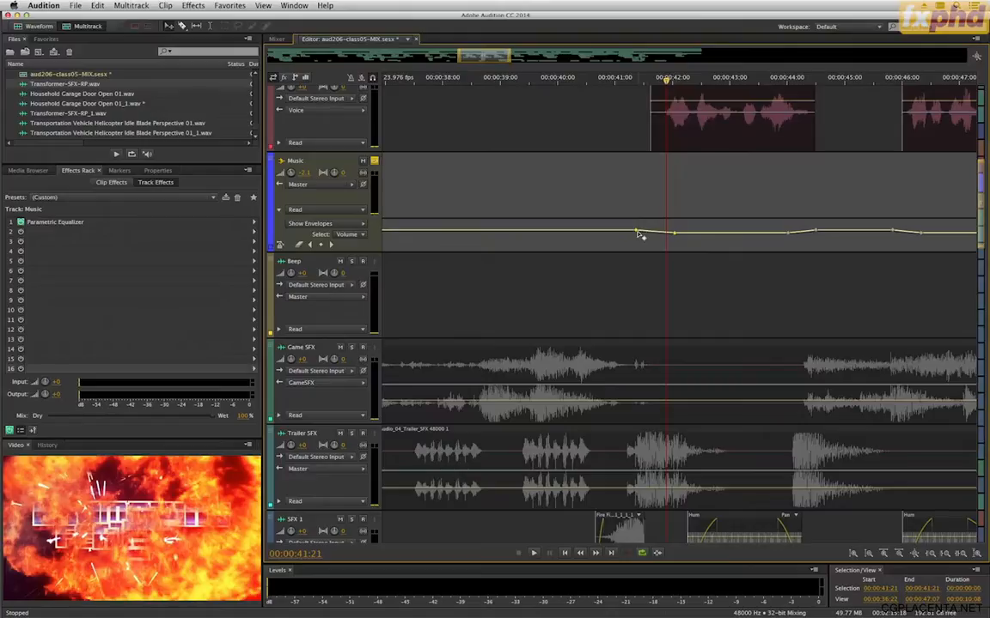
pyautogui.moveTo(637, 234); pyautogui.dragTo(651, 233)
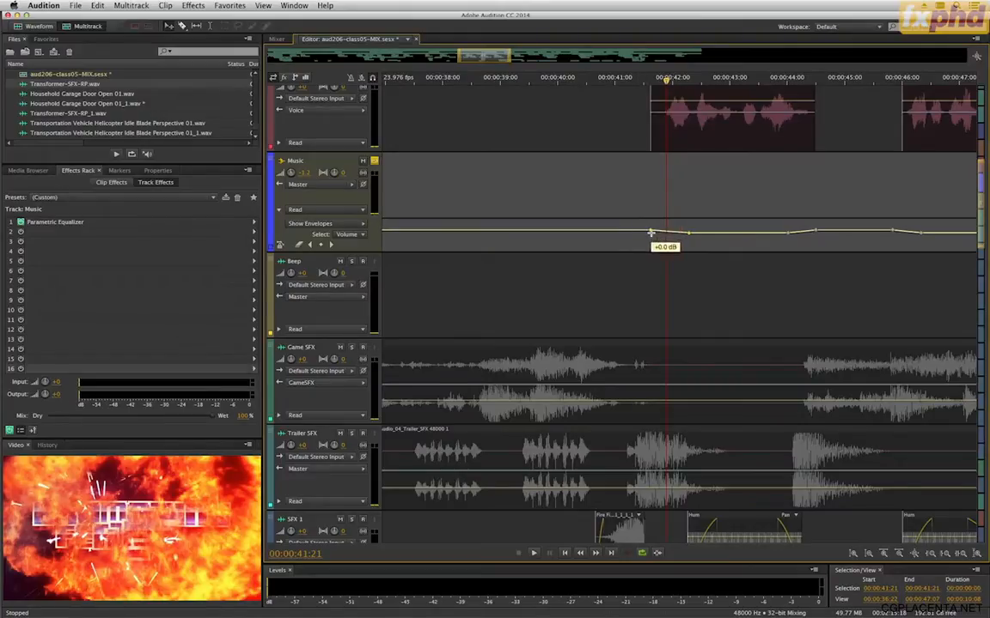
# Step: Audition the fade from 00:00:40:22 and shift the same two Music volume keyframes slightly later, past the voice clip's start
pyautogui.click(613, 85)
pyautogui.press('space')
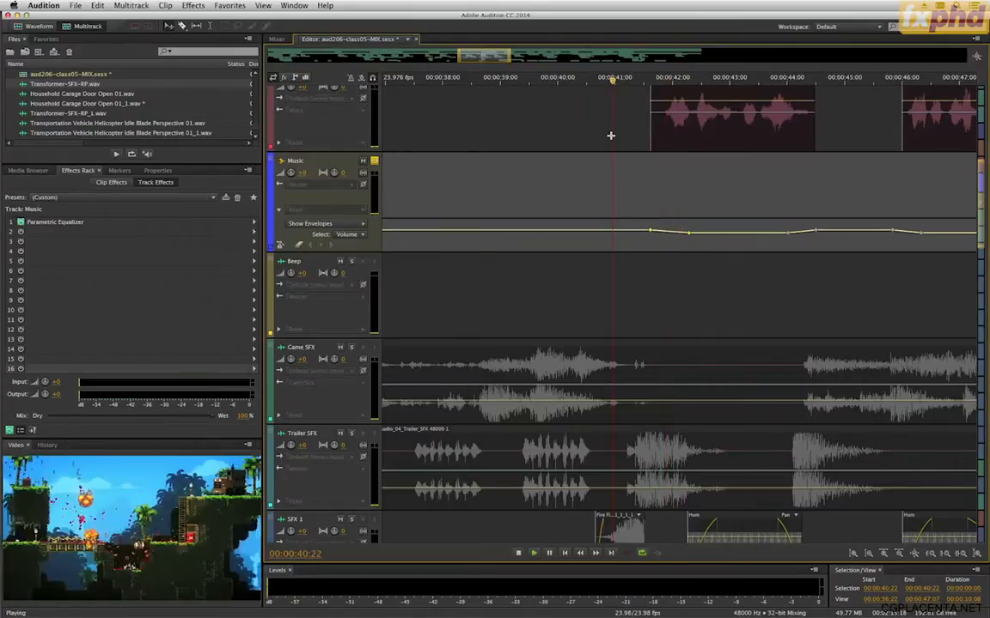
pyautogui.press('space')
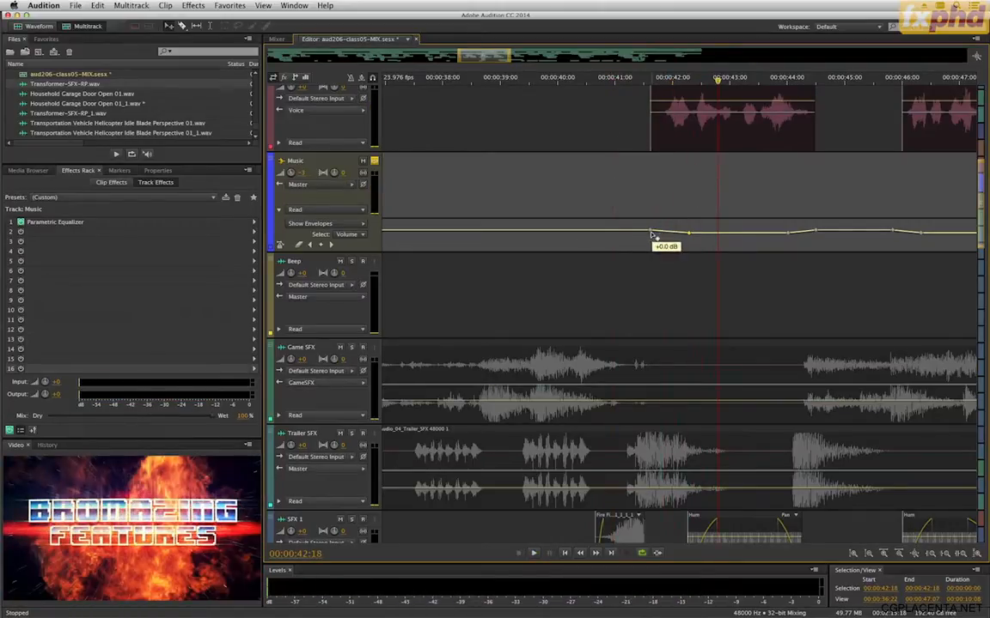
pyautogui.moveTo(652, 232); pyautogui.dragTo(663, 231)
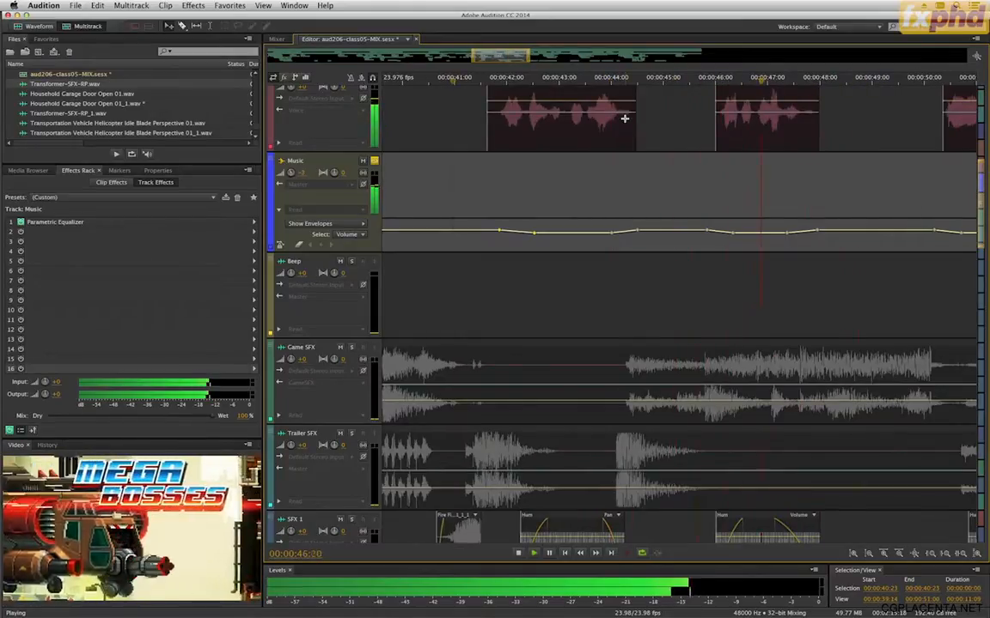
# Step: Play through the following voice-over lines to about 00:01:01 to check the music volume dips under each line
pyautogui.scroll(-2, 624, 118)
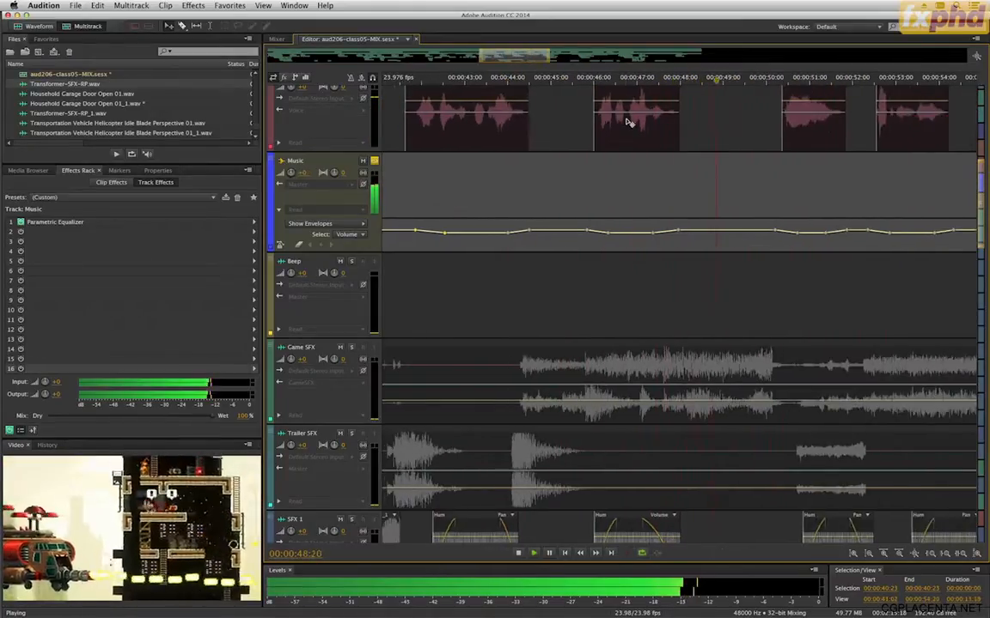
pyautogui.scroll(2, 626, 120)
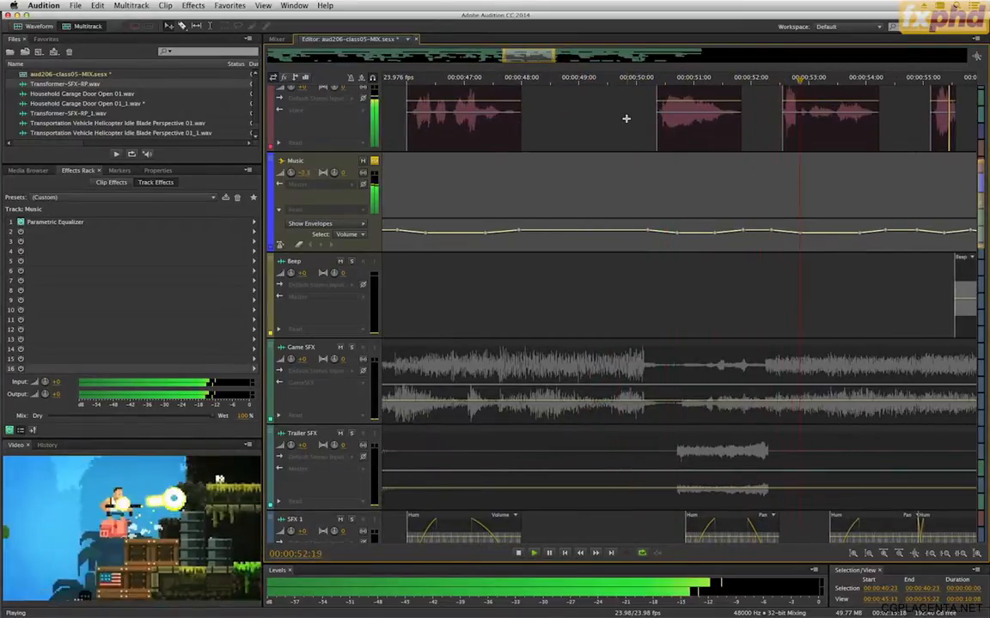
pyautogui.scroll(-1, 626, 119)
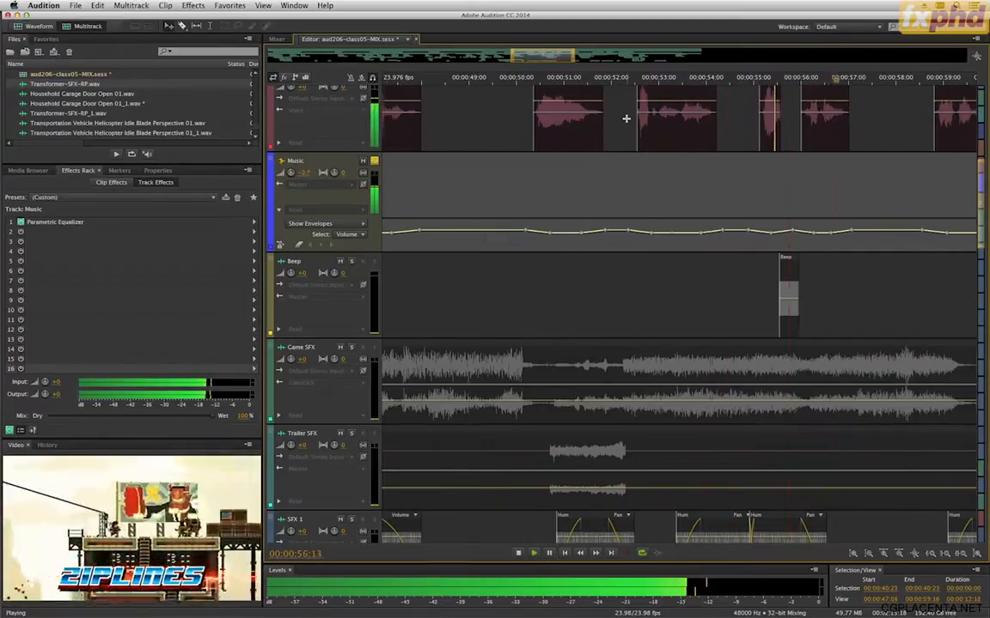
pyautogui.scroll(-3, 626, 118)
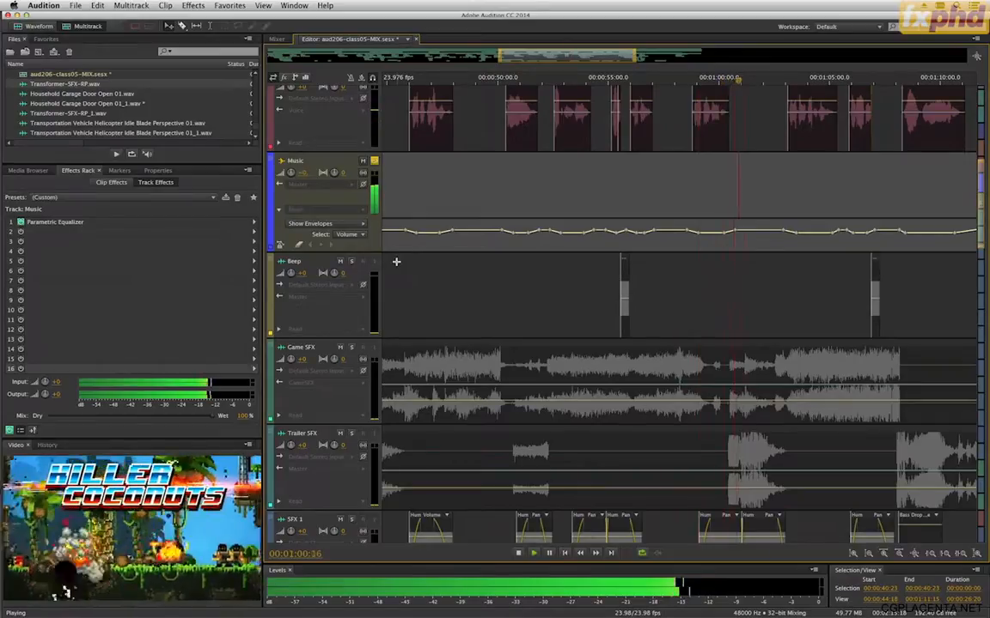
pyautogui.press('space')
# Step: Select the Beep track and move it above the Music bus in the track order
pyautogui.click(322, 267)
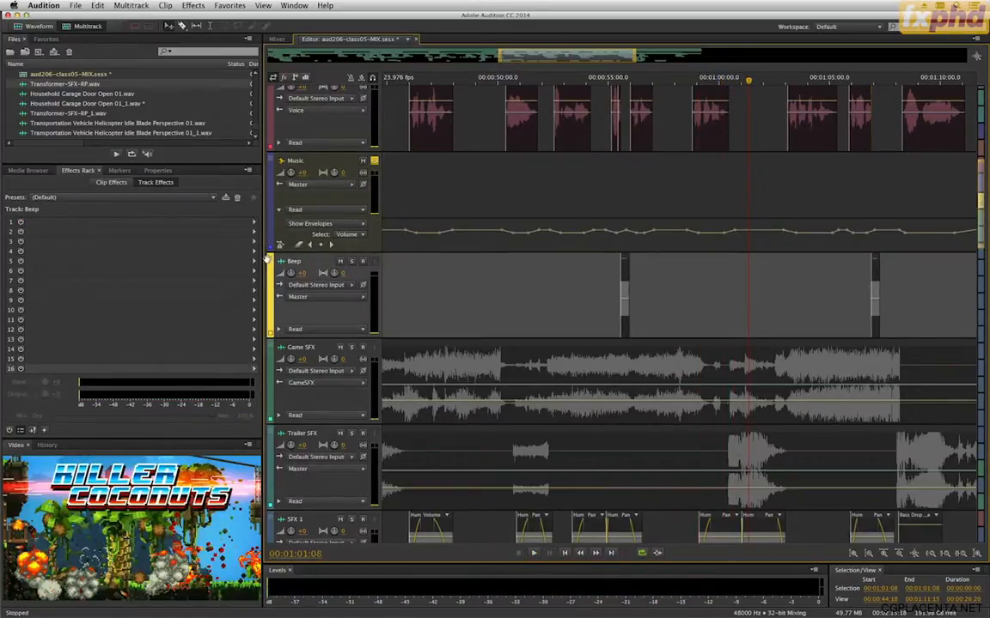
pyautogui.moveTo(318, 274); pyautogui.dragTo(329, 188)
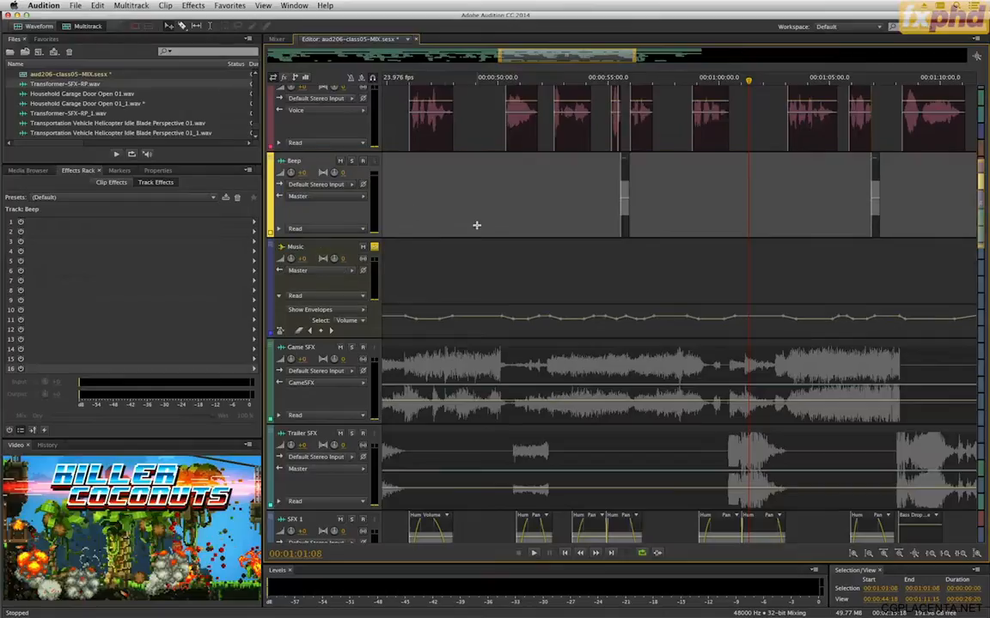
# Step: Move the Voice bus up the track order so it sits between the Beep track and the Music bus
pyautogui.scroll(-10, 477, 225)
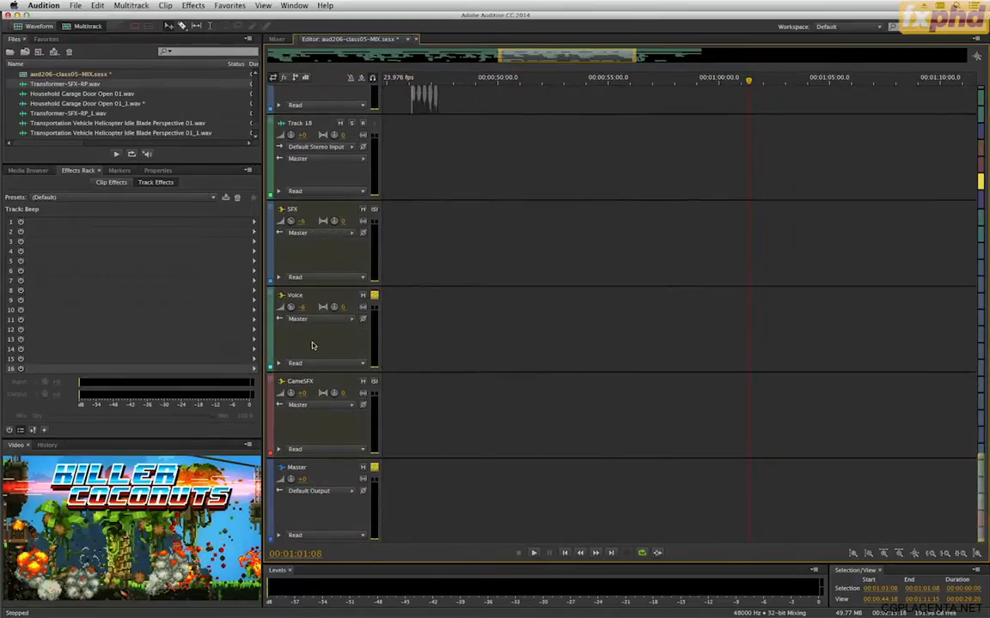
pyautogui.click(279, 301)
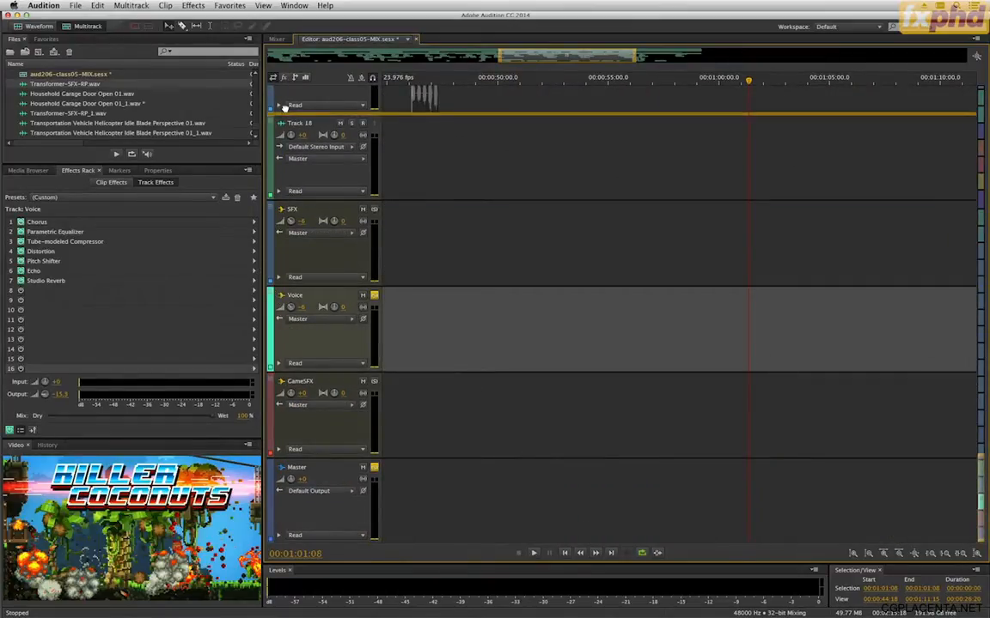
pyautogui.scroll(5, 318, 215)
pyautogui.scroll(3, 289, 59)
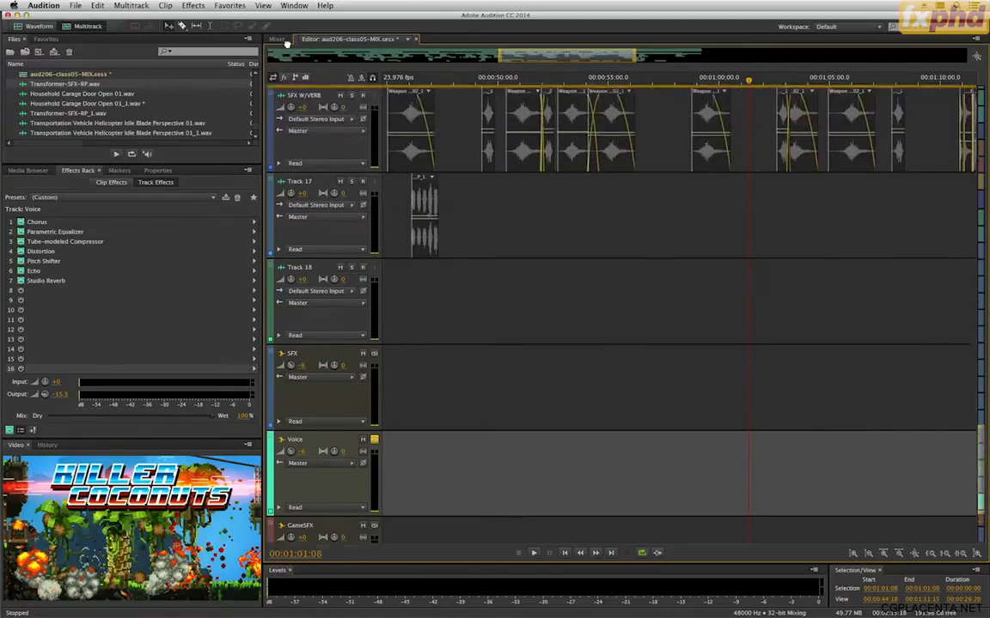
pyautogui.scroll(3, 286, 40)
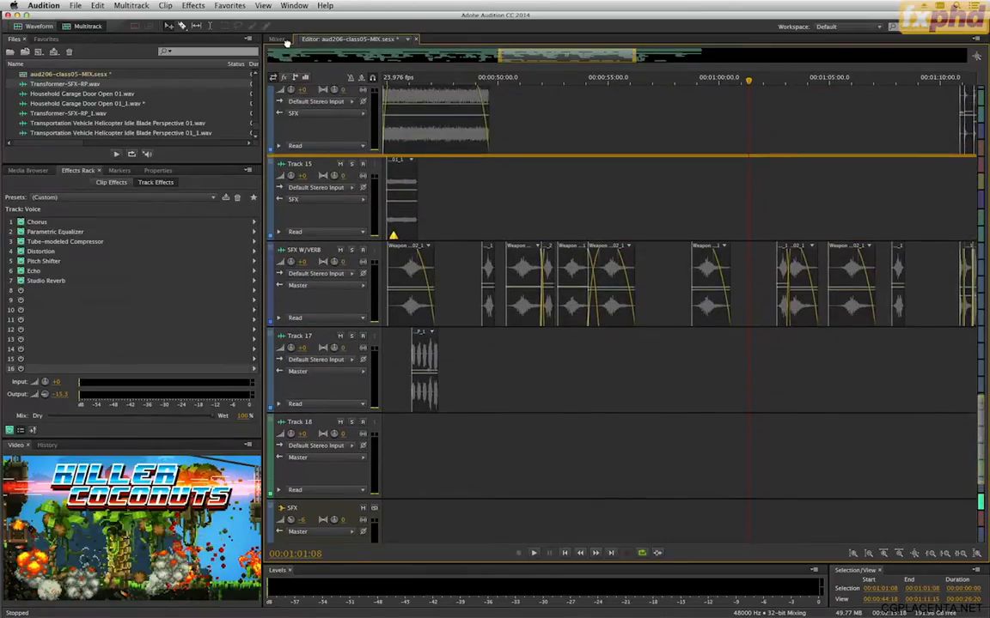
pyautogui.scroll(3, 287, 40)
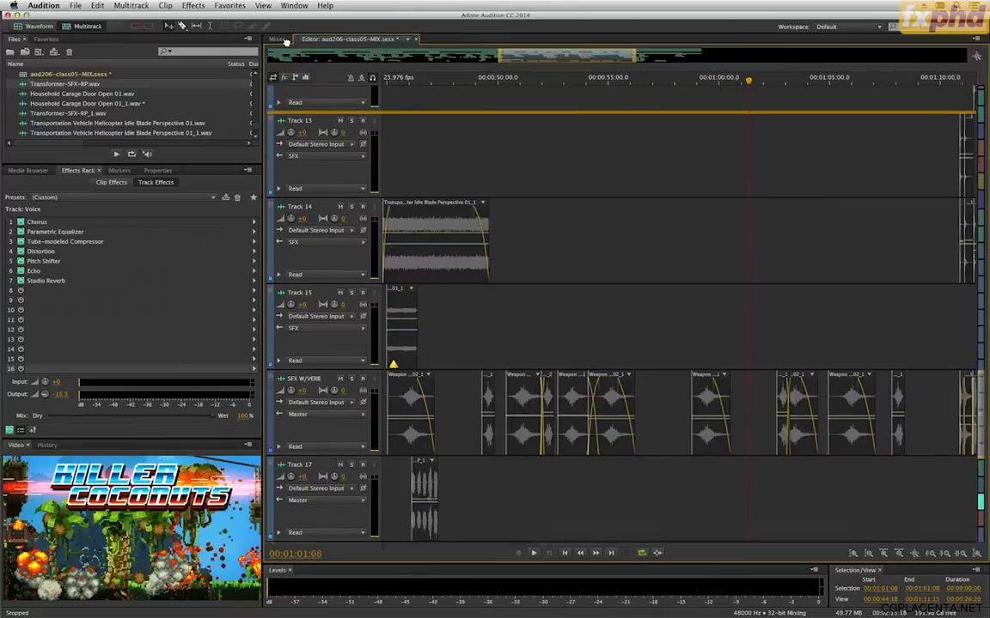
pyautogui.scroll(3, 285, 39)
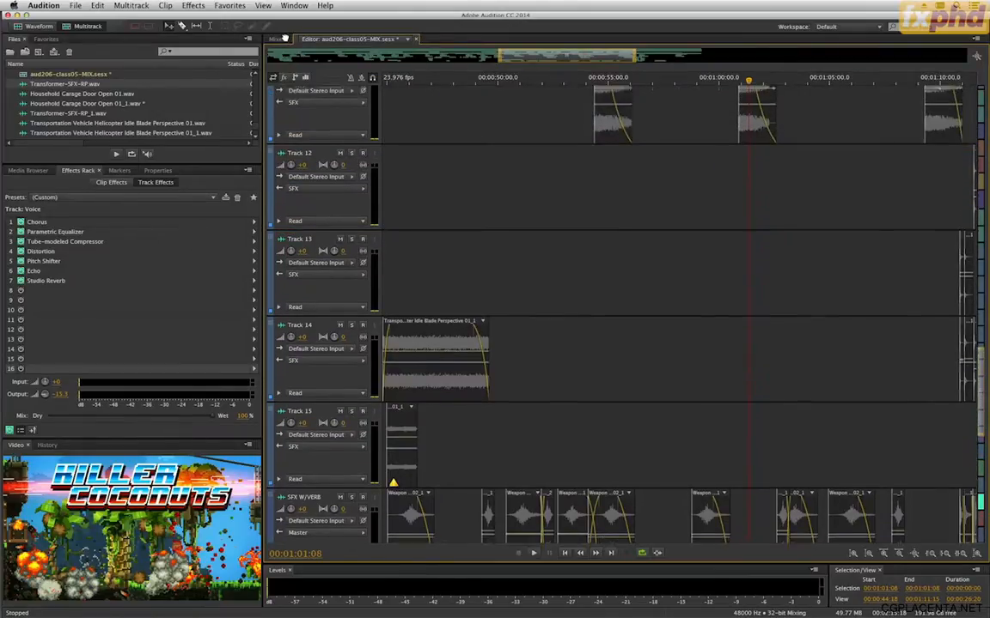
pyautogui.scroll(3, 284, 39)
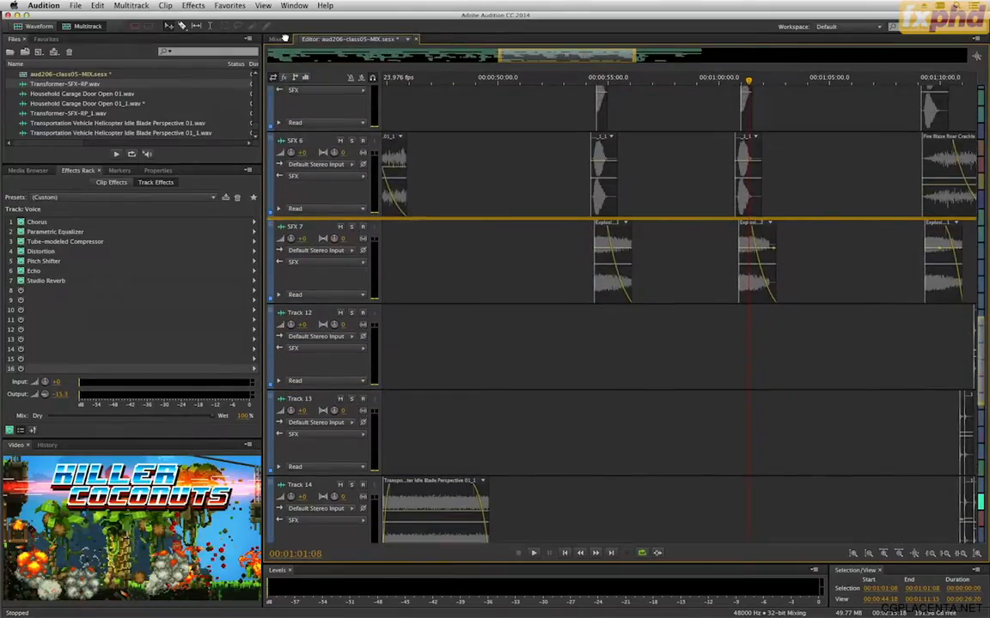
pyautogui.scroll(3, 284, 39)
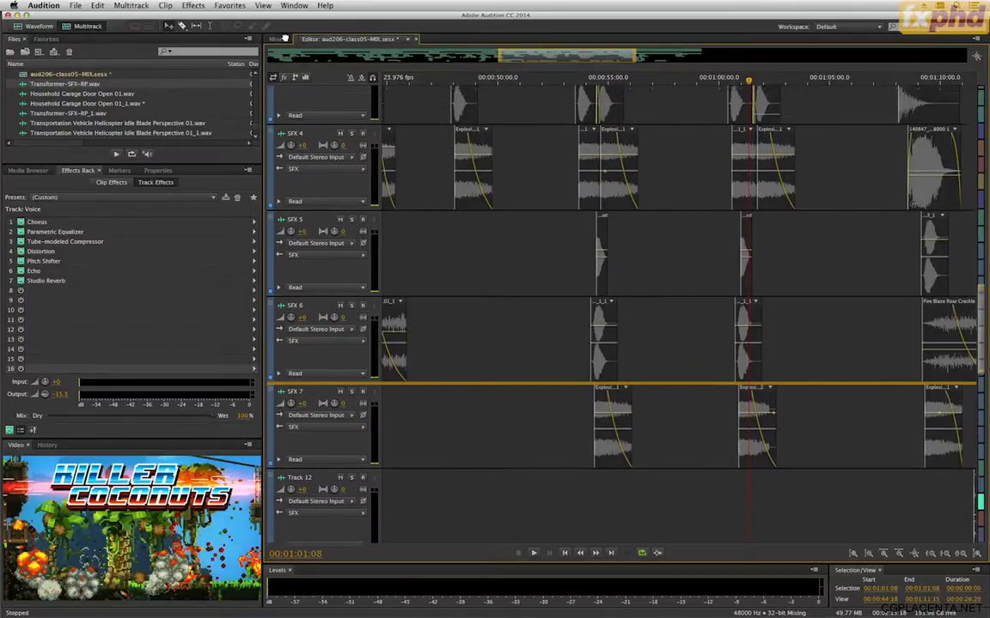
pyautogui.scroll(3, 284, 32)
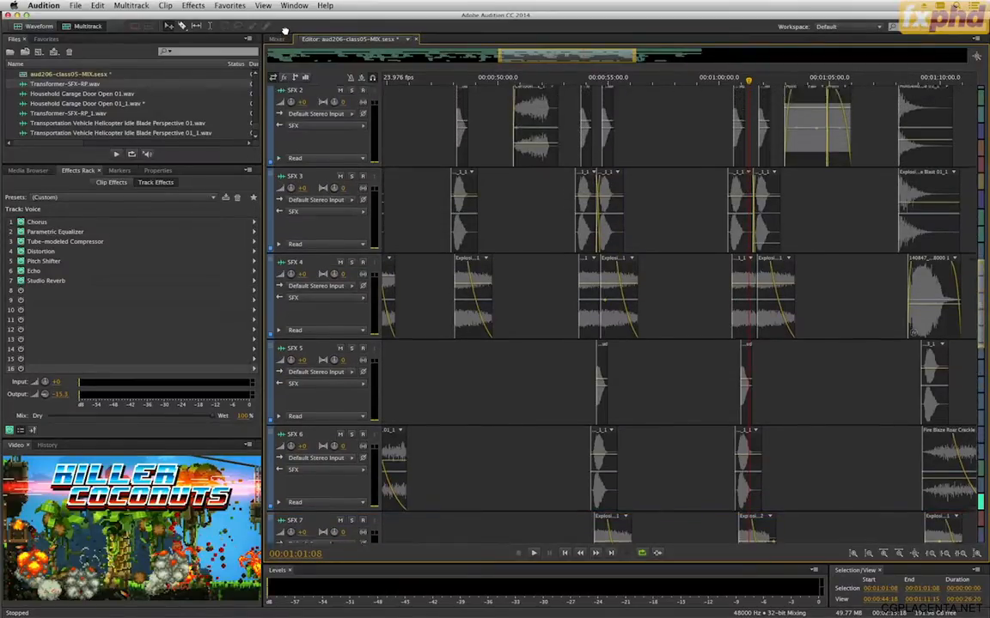
pyautogui.scroll(3, 284, 32)
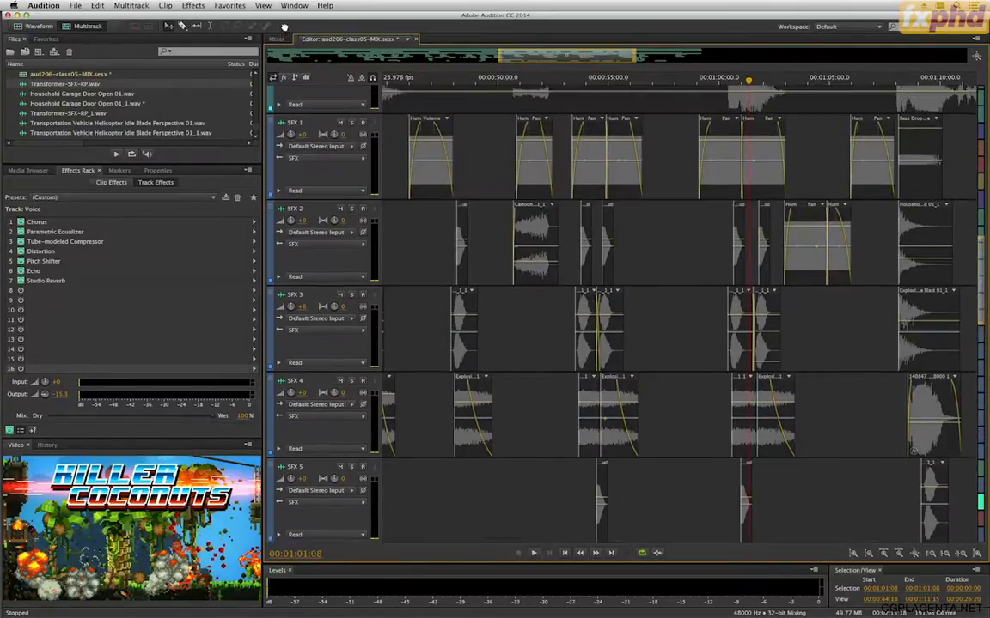
pyautogui.scroll(3, 275, 112)
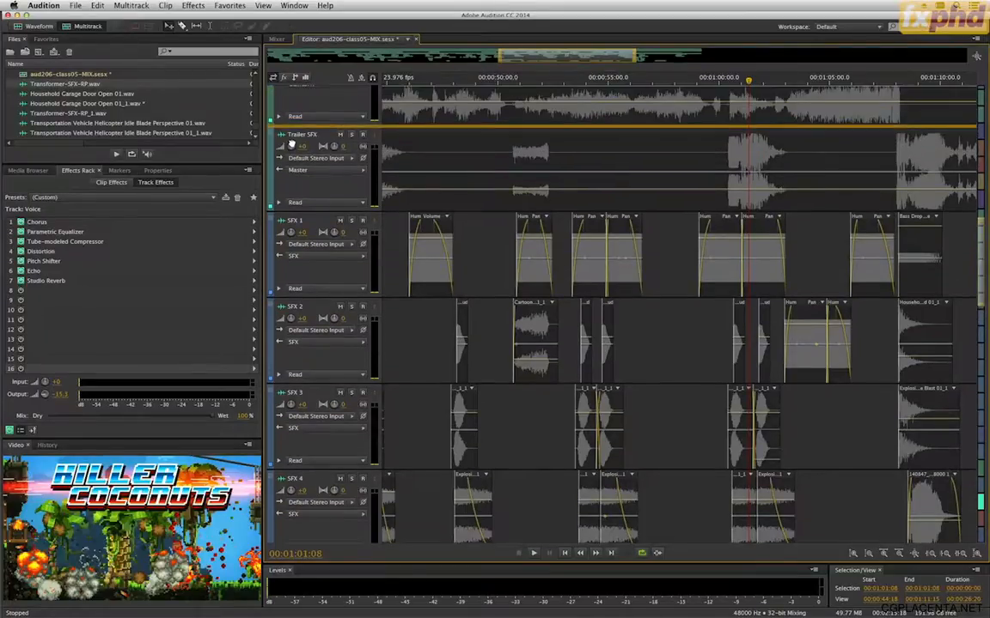
pyautogui.scroll(5, 300, 154)
pyautogui.scroll(-10, 300, 153)
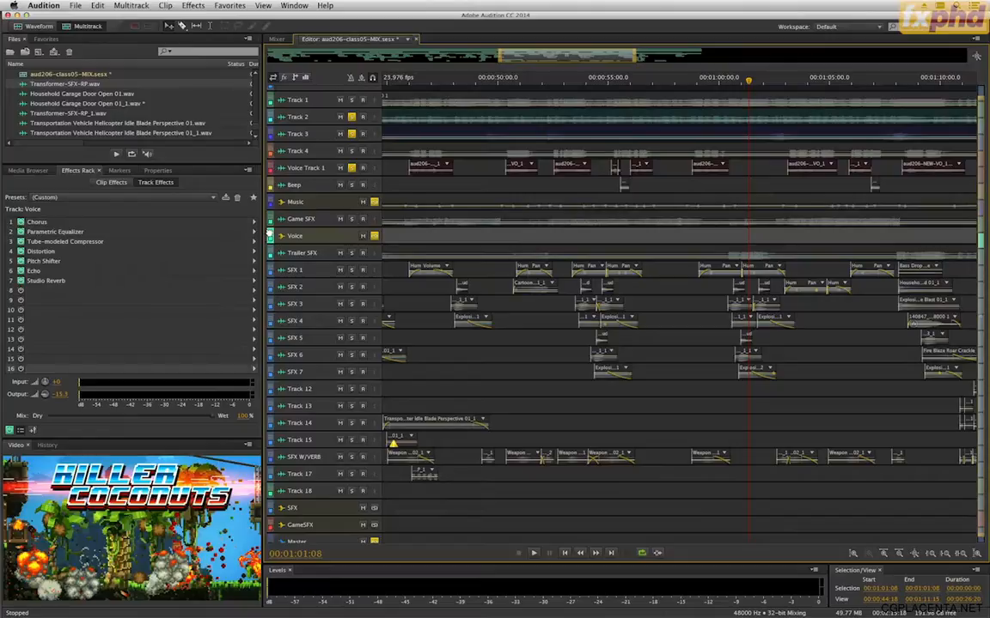
pyautogui.moveTo(268, 207)
pyautogui.mouseDown()
pyautogui.moveTo(267, 195)
pyautogui.moveTo(272, 206)
pyautogui.mouseUp()
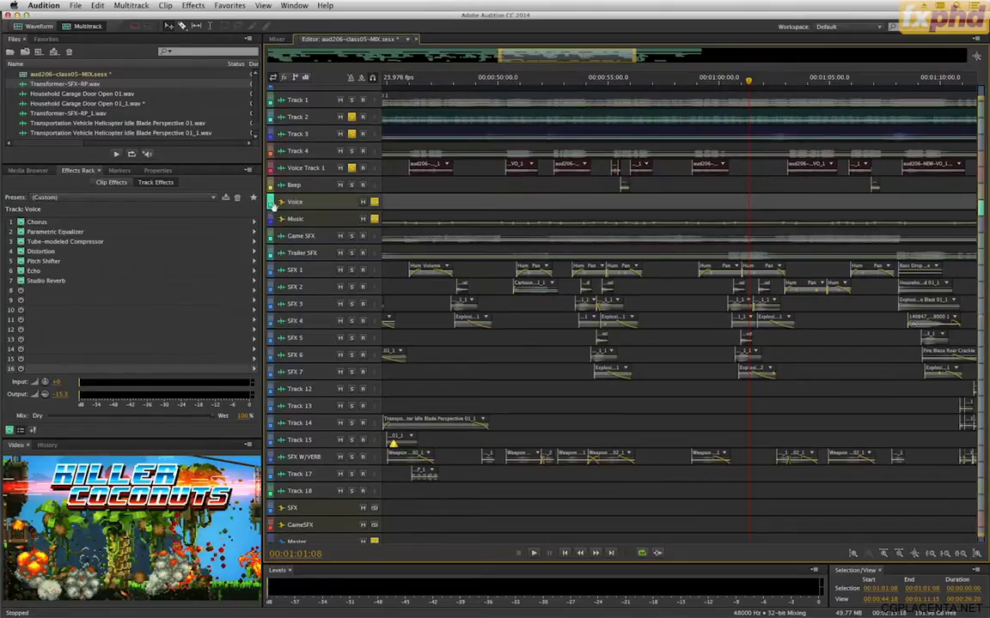
# Step: Move the Music bus up the track order to directly beneath Track 3
pyautogui.click(269, 217)
pyautogui.moveTo(260, 162); pyautogui.dragTo(326, 140)
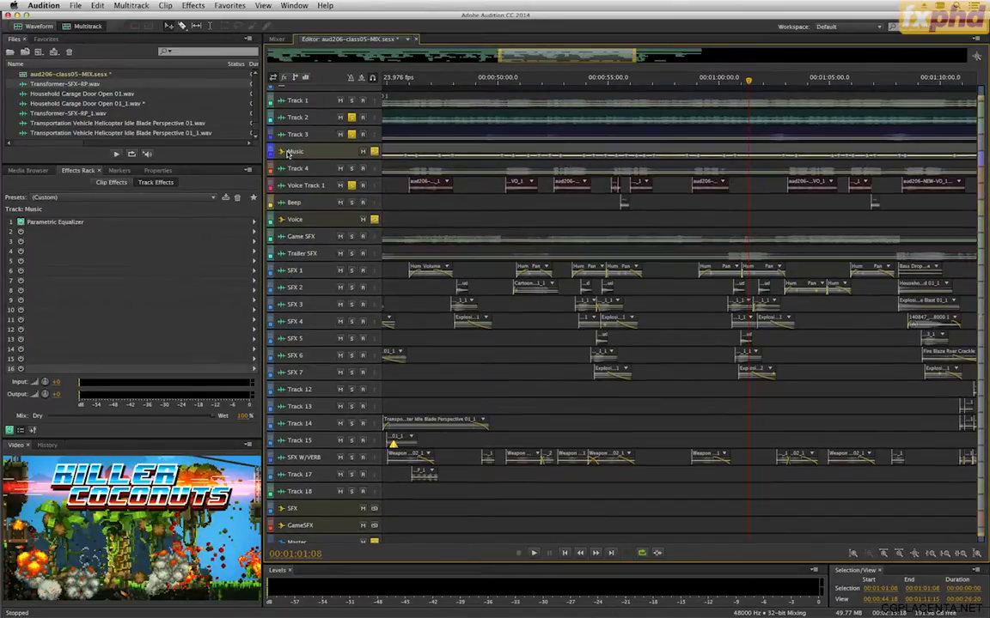
# Step: Show the volume automation envelope of the Voice bus
pyautogui.scroll(3, 288, 153)
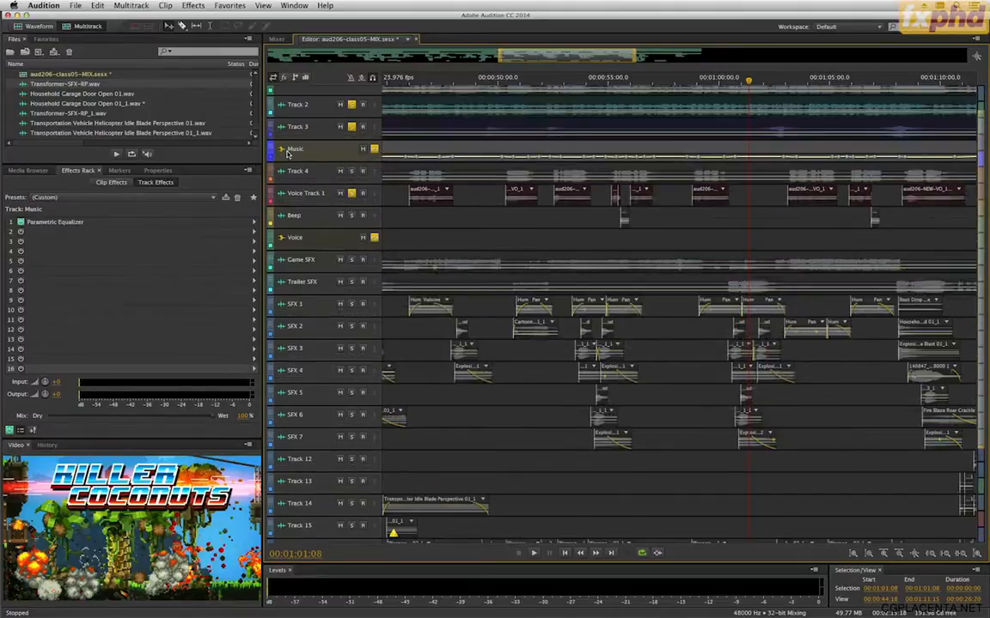
pyautogui.scroll(3, 287, 153)
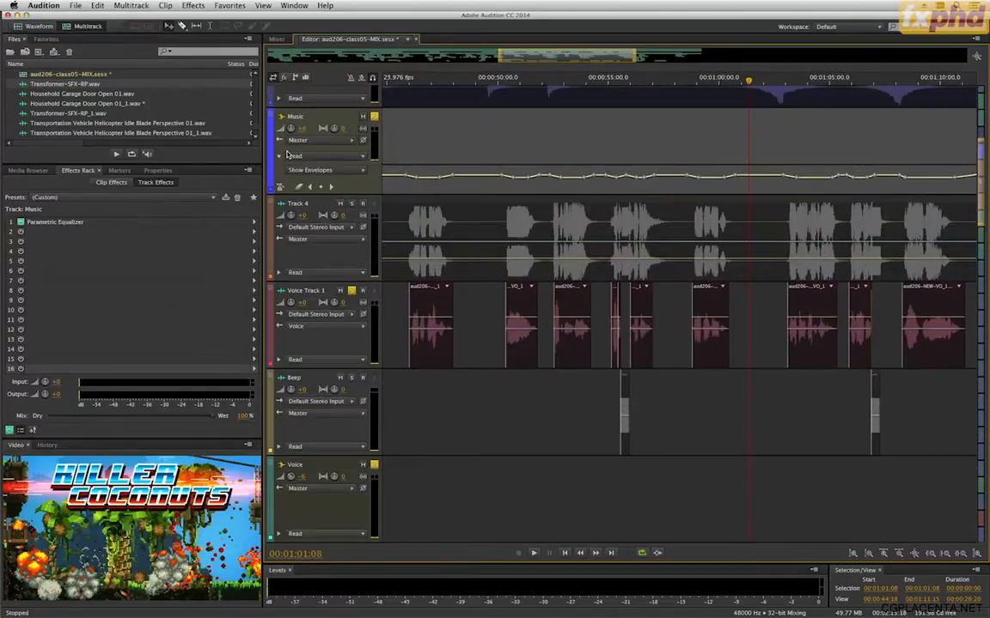
pyautogui.scroll(-2, 288, 153)
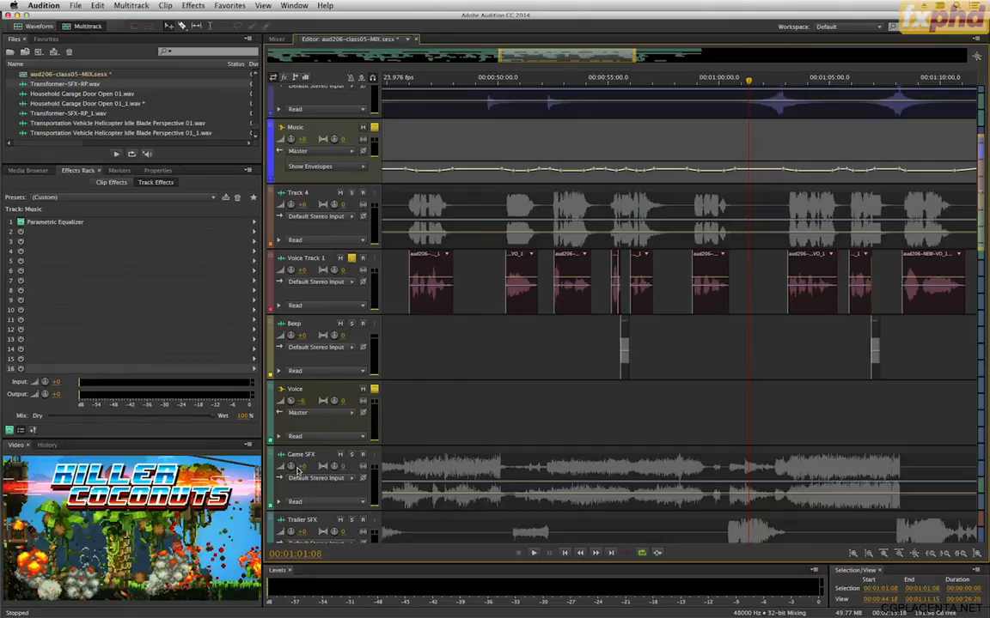
pyautogui.click(279, 436)
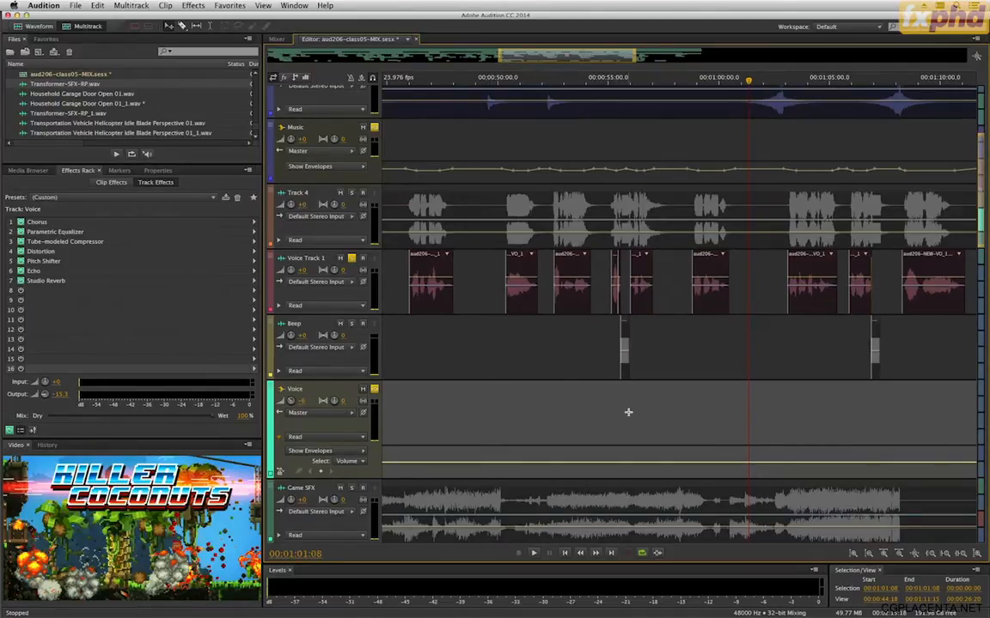
# Step: Open the Tube-modeled Compressor on the Voice bus and place its window clear of the voice clips
pyautogui.scroll(-6, 628, 413)
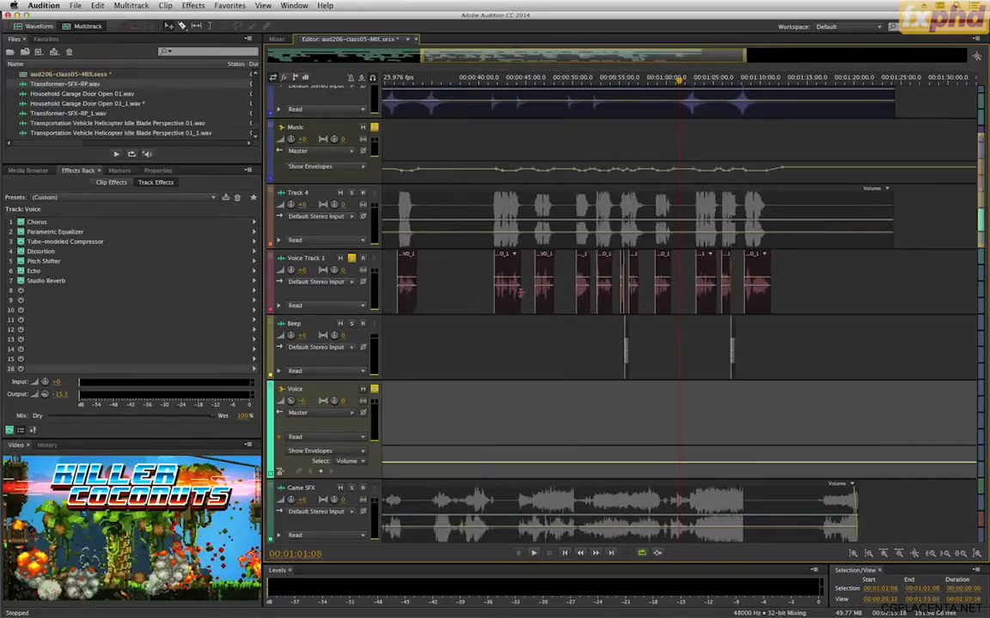
pyautogui.scroll(-3, 521, 292)
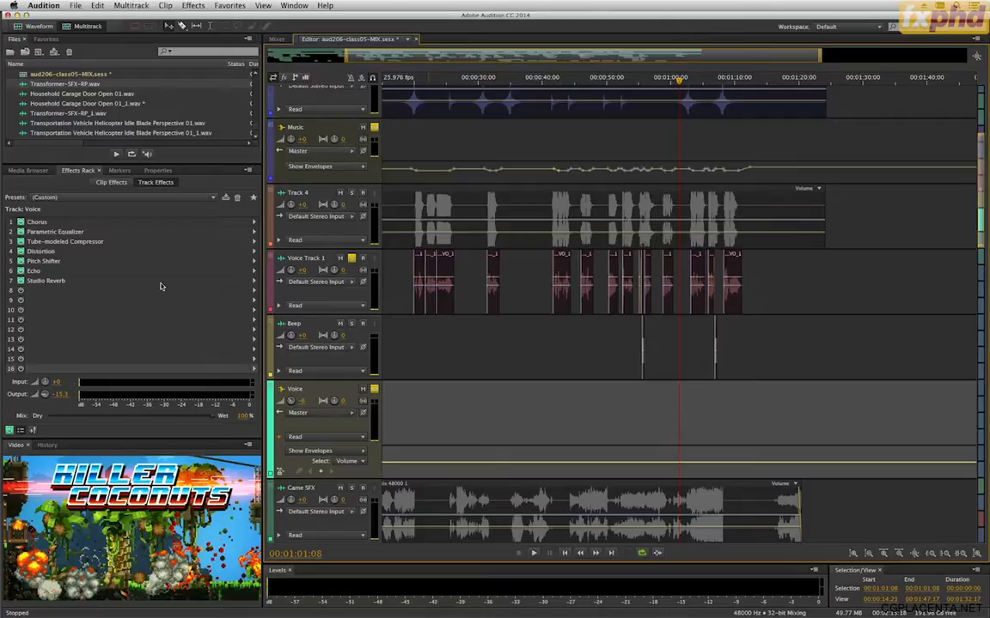
pyautogui.doubleClick(88, 244)
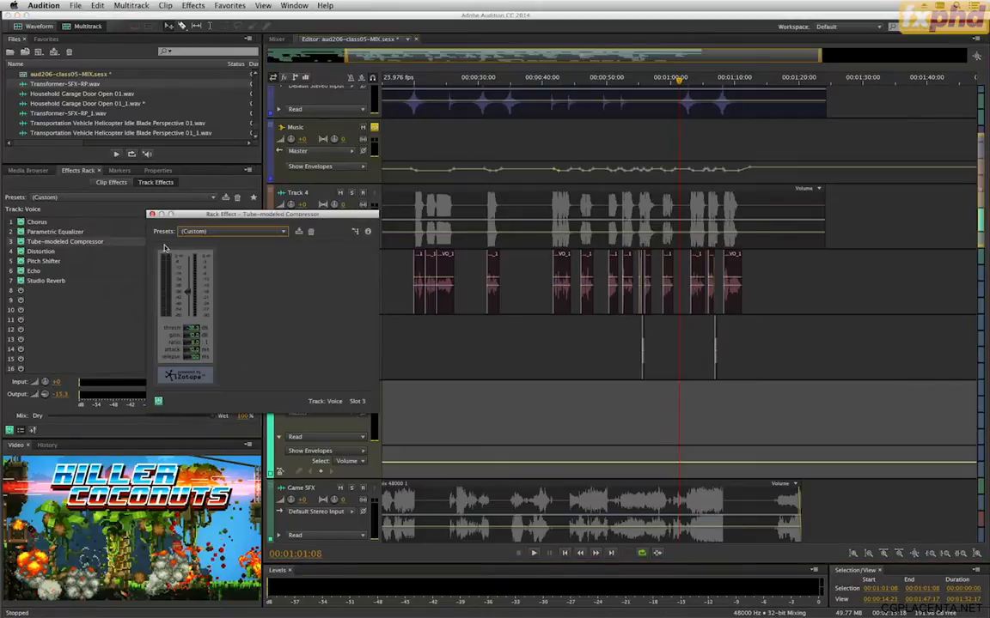
pyautogui.moveTo(189, 221); pyautogui.dragTo(144, 219)
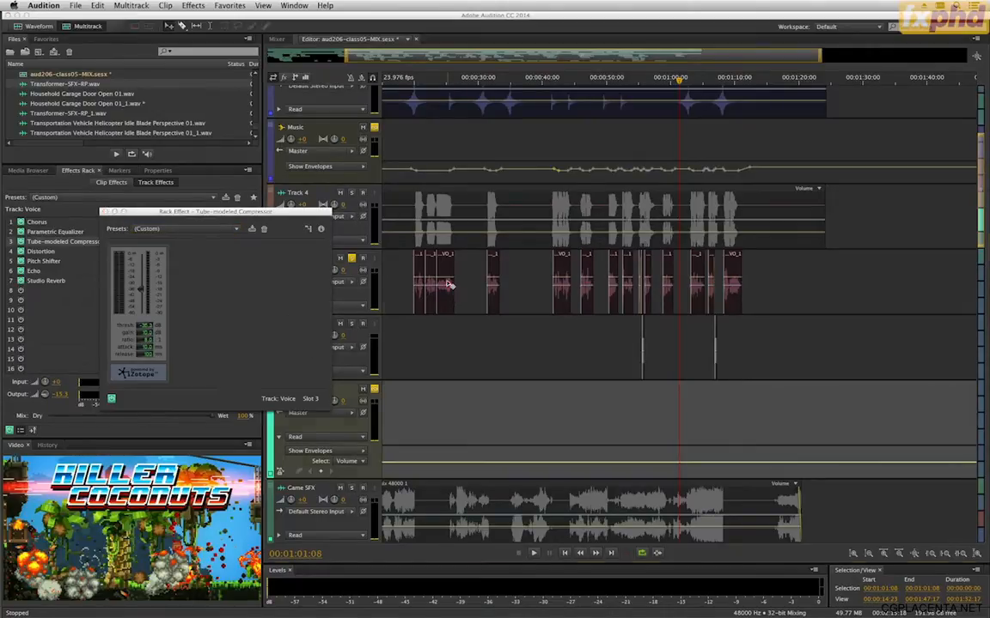
# Step: Raise the clip volume of the third voice-over clip on Voice Track 1 and audition it from 00:00:19:12 to about 00:00:33
pyautogui.moveTo(444, 277); pyautogui.dragTo(448, 265)
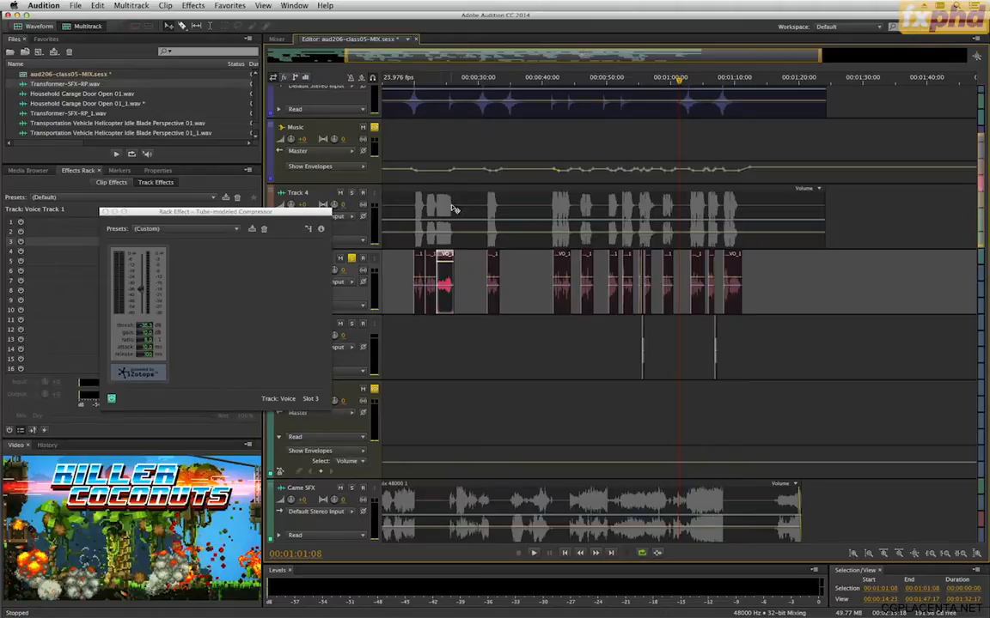
pyautogui.click(412, 80)
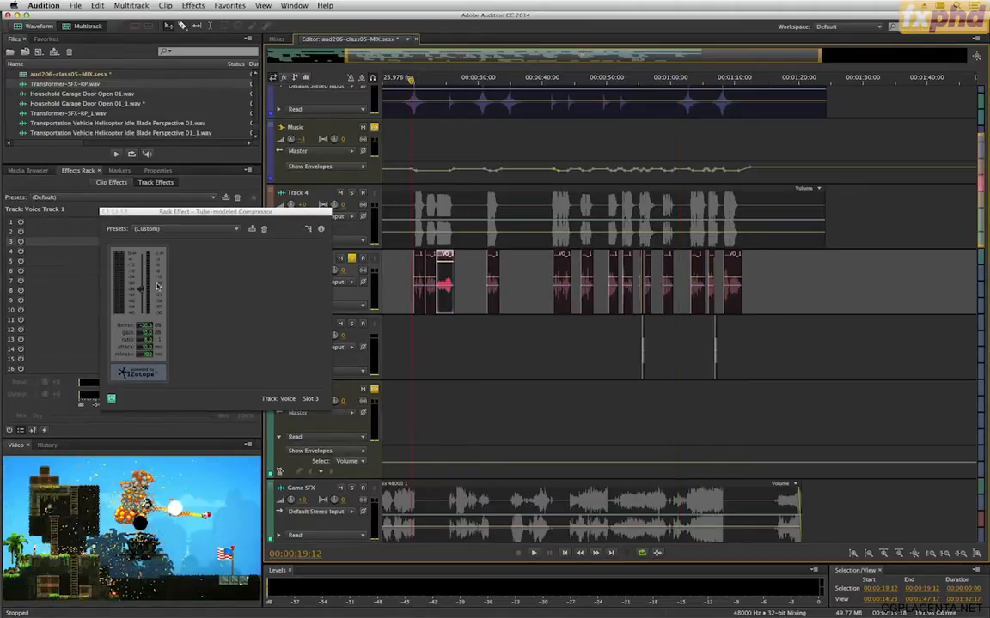
pyautogui.press('space')
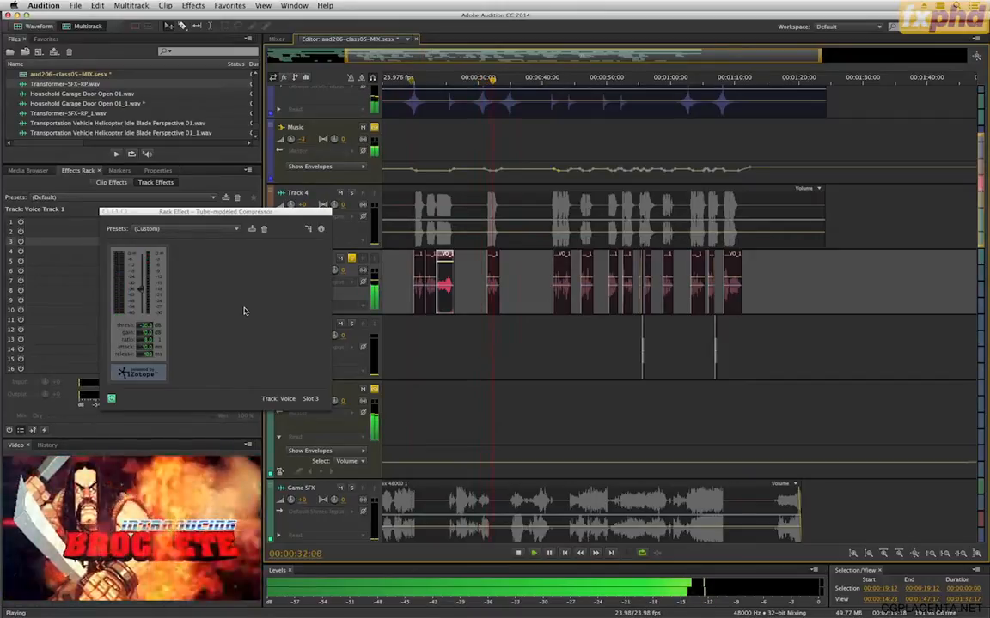
pyautogui.press('space')
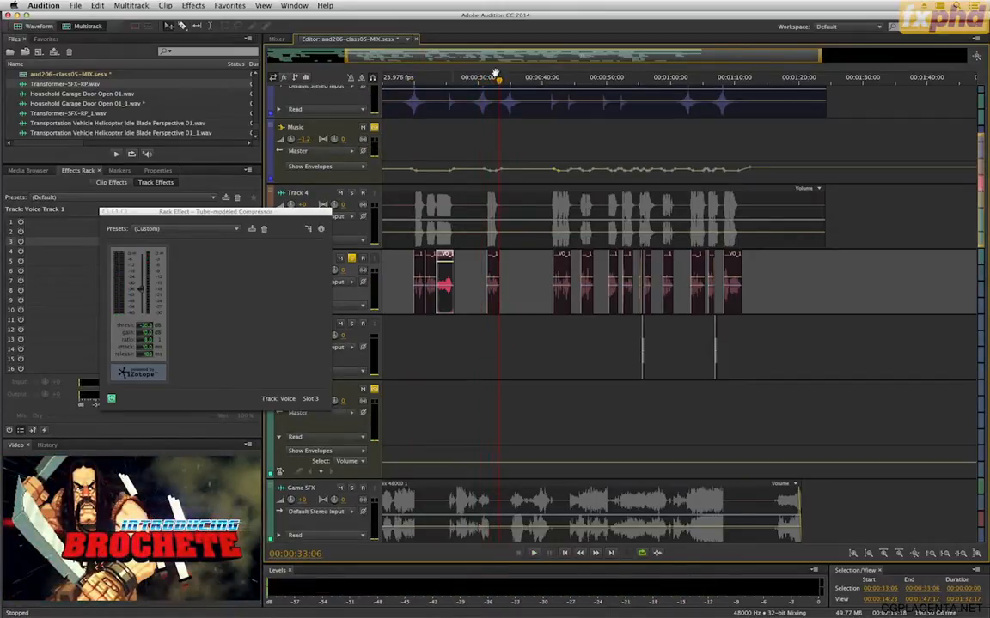
# Step: Add four volume keyframes on the Voice bus envelope around the third voice-over clip and raise the middle two slightly
pyautogui.click(413, 81)
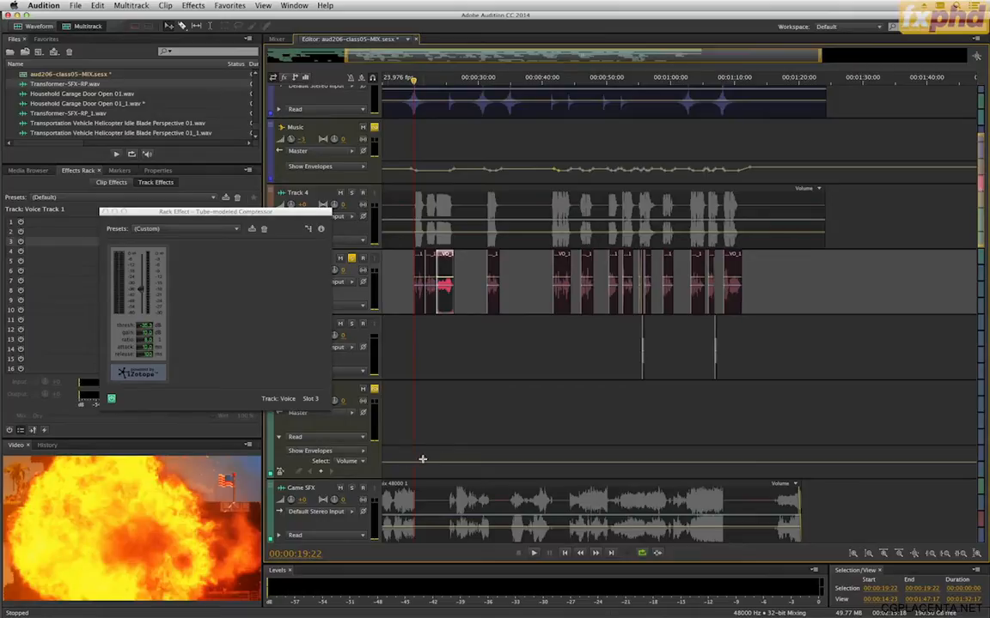
pyautogui.click(423, 429)
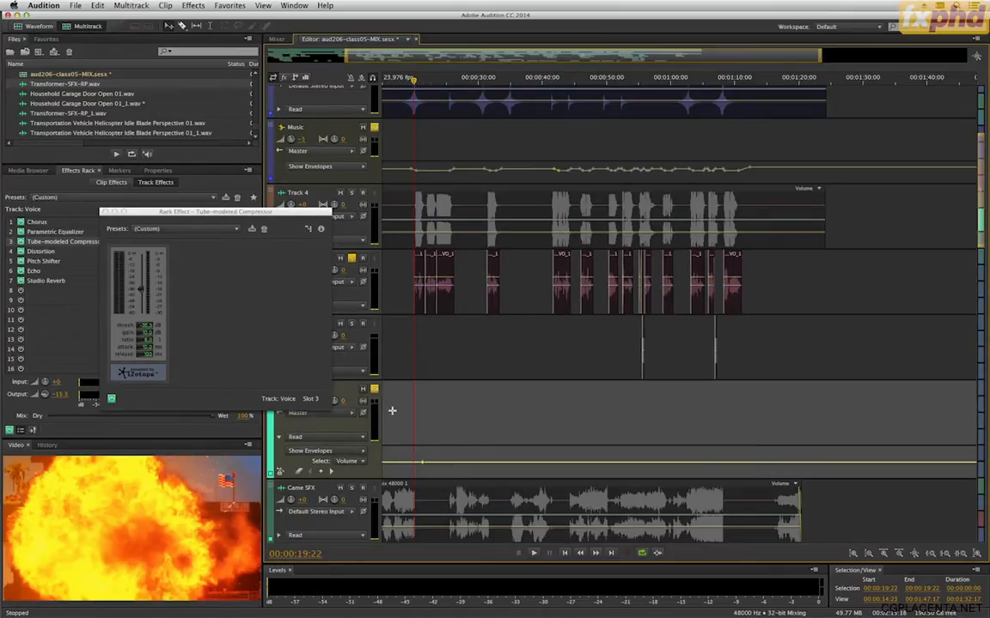
pyautogui.click(439, 463)
pyautogui.click(459, 463)
pyautogui.click(467, 463)
pyautogui.moveTo(461, 464); pyautogui.dragTo(463, 464)
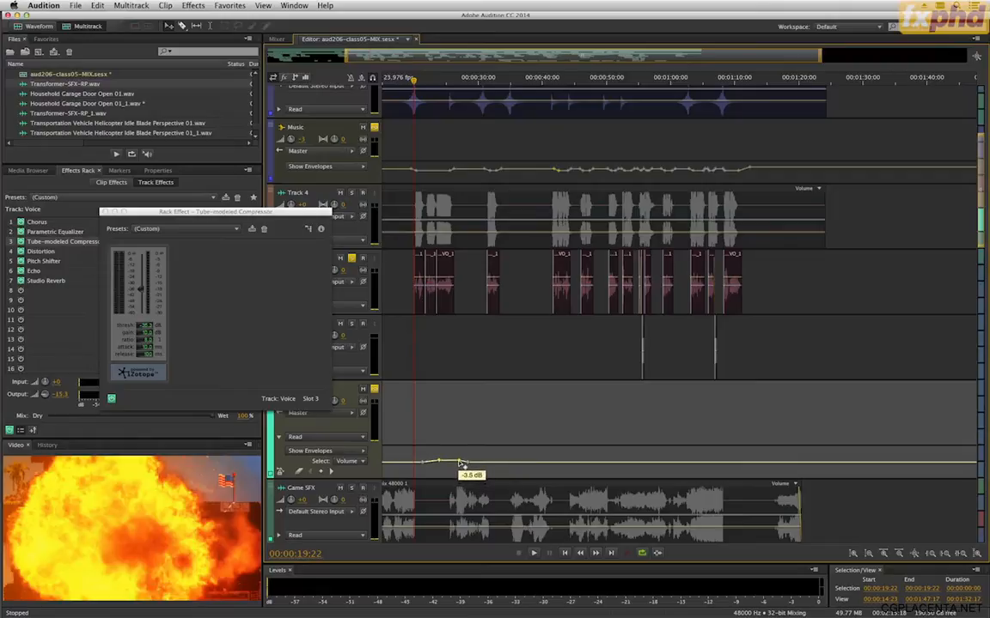
# Step: Audition the voice boost from 00:00:19:22 and raise the two middle Voice bus volume keyframes further
pyautogui.press('space')
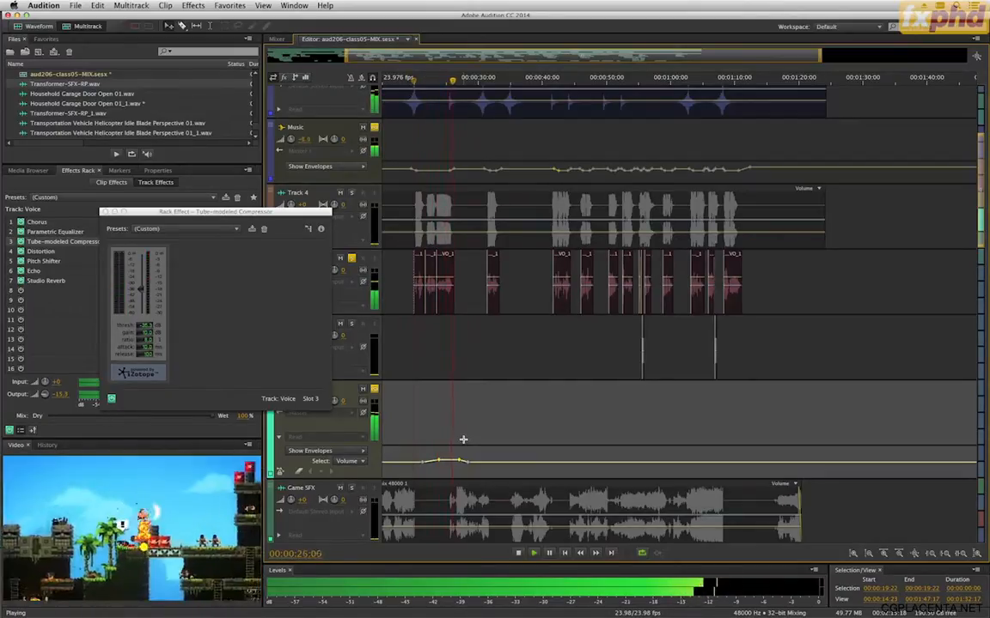
pyautogui.press('space')
pyautogui.moveTo(460, 462); pyautogui.dragTo(458, 454)
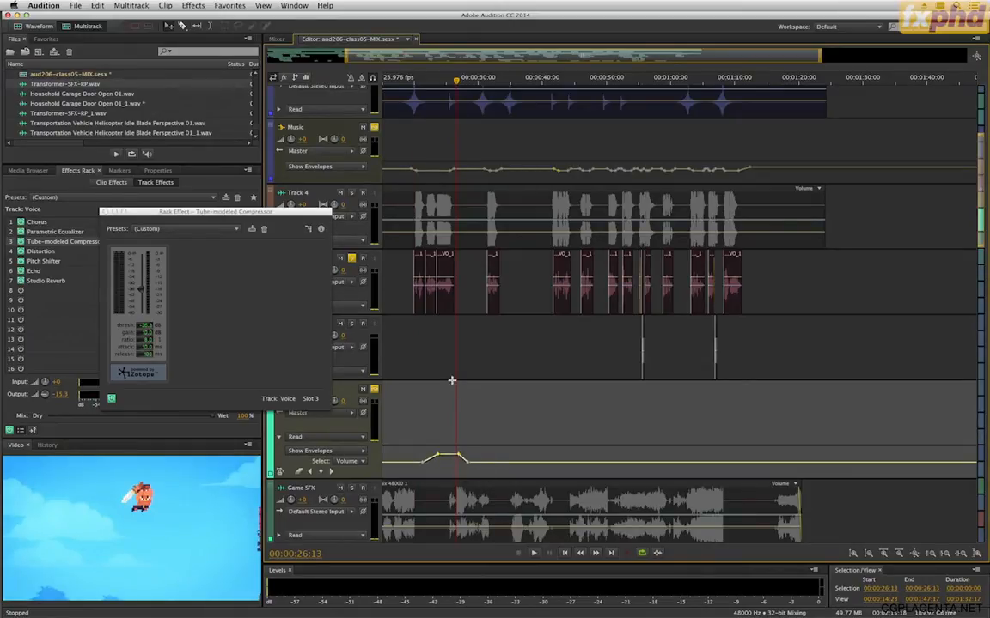
# Step: Play from 00:00:20:00 to 00:00:26:00 to check the boosted Voice bus volume on the third voice-over line
pyautogui.click(415, 81)
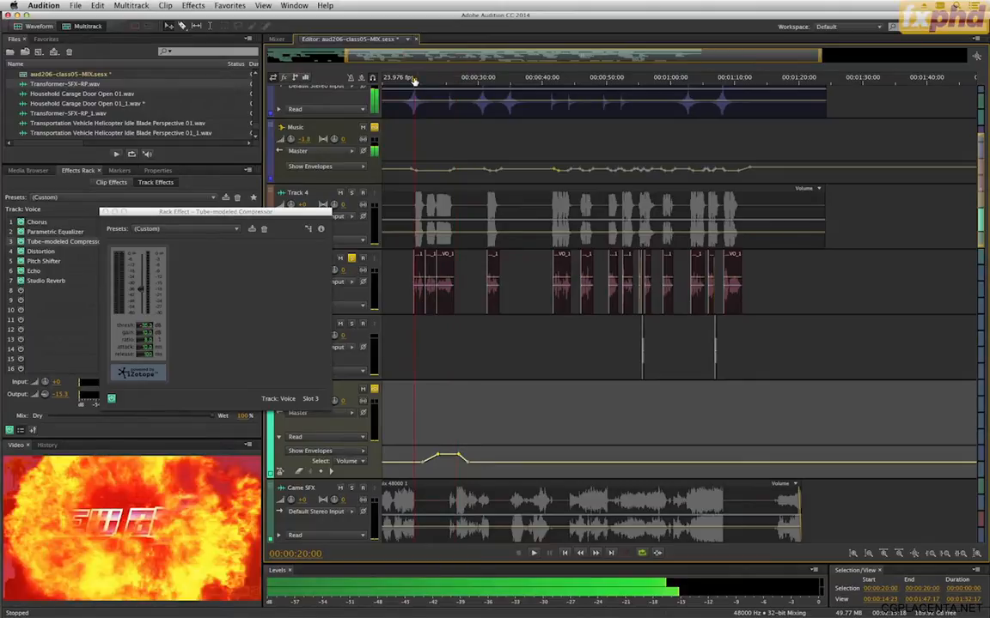
pyautogui.press('space')
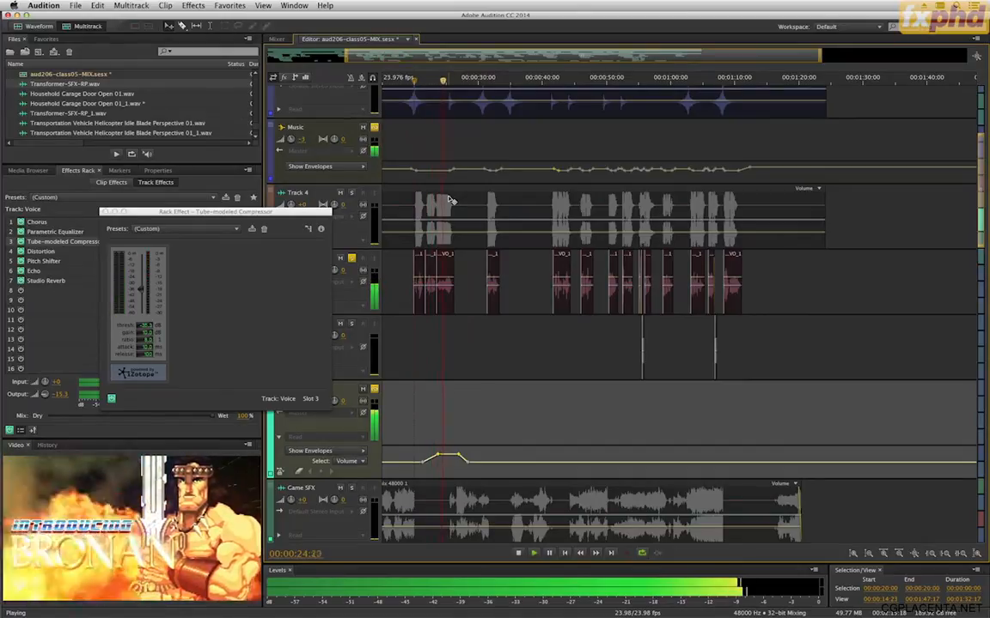
pyautogui.press('space')
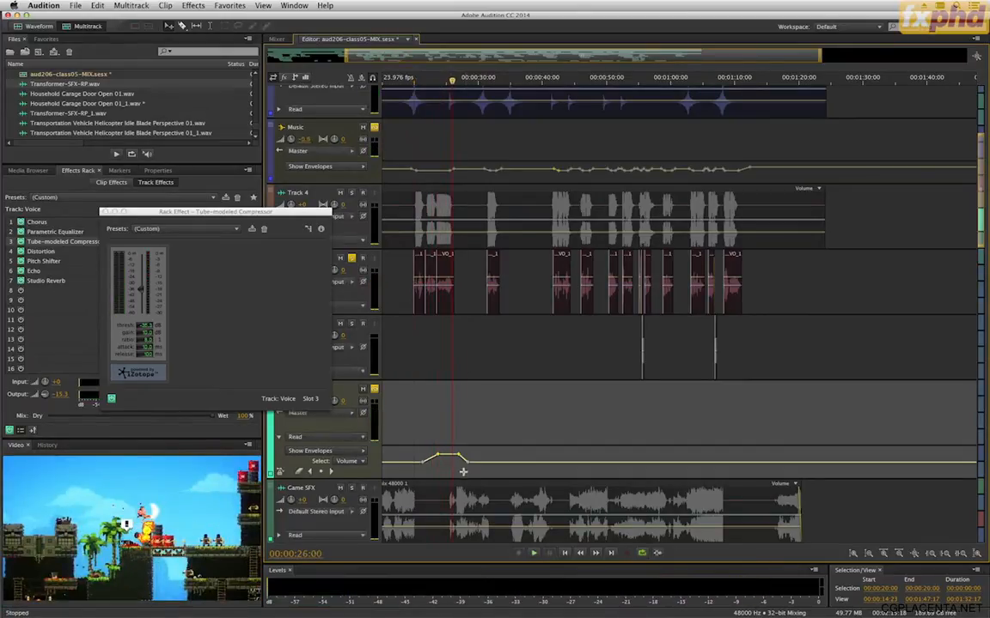
# Step: Clear the Voice bus volume keyframes and raise the clip volume of the third voice-over clip on Voice Track 1 instead
pyautogui.moveTo(464, 461)
pyautogui.mouseDown()
pyautogui.moveTo(459, 451)
pyautogui.moveTo(464, 465)
pyautogui.mouseUp()
pyautogui.moveTo(444, 281); pyautogui.dragTo(447, 261)
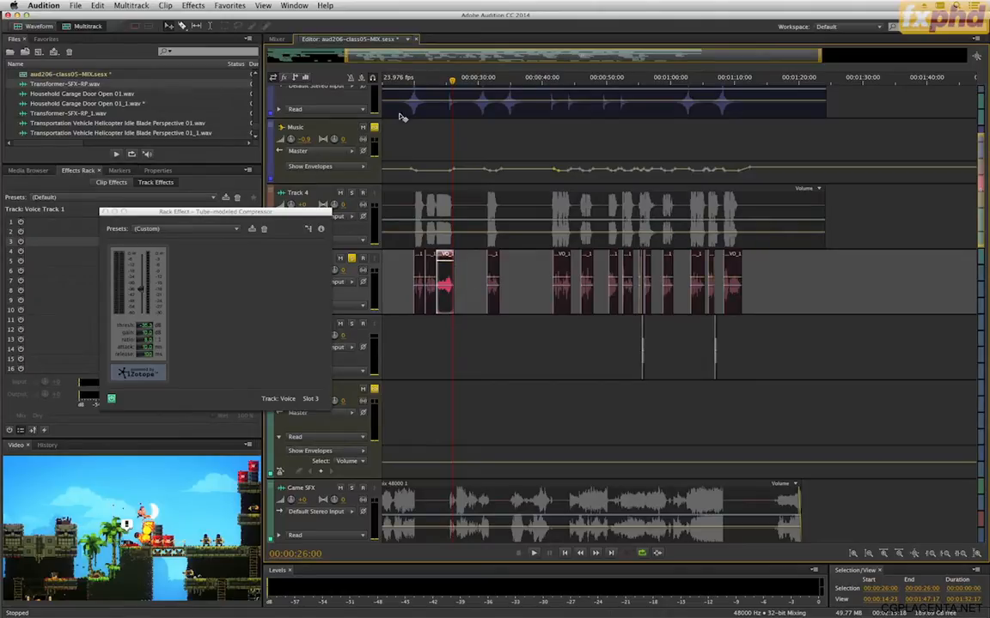
# Step: Play the third voice-over line from 00:00:15:11 and again from 00:00:16:00 to check its clip volume boost, and close the compressor window
pyautogui.moveTo(391, 83); pyautogui.dragTo(385, 84)
pyautogui.press('space')
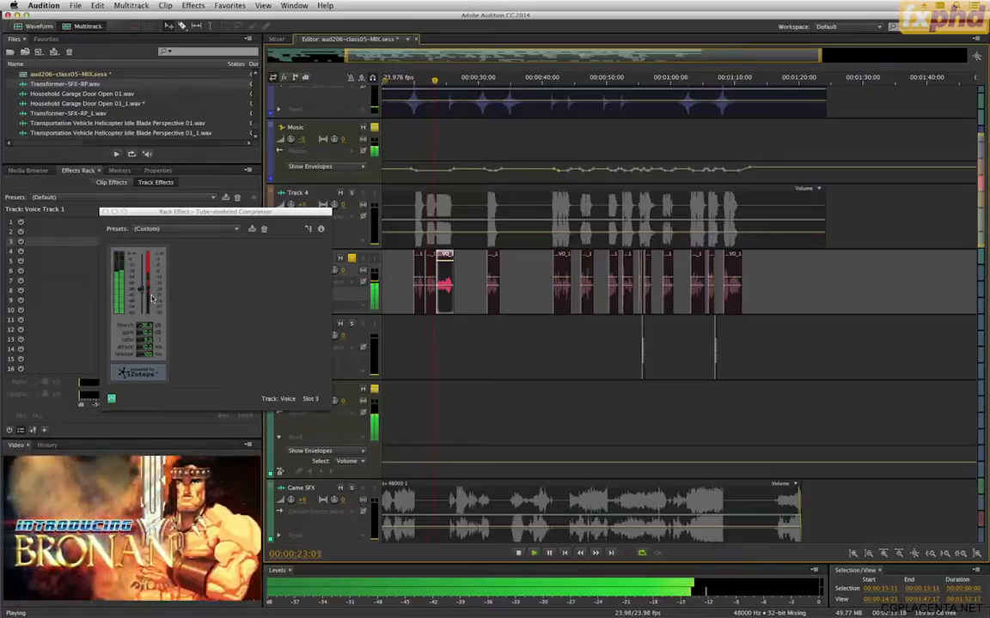
pyautogui.press('space')
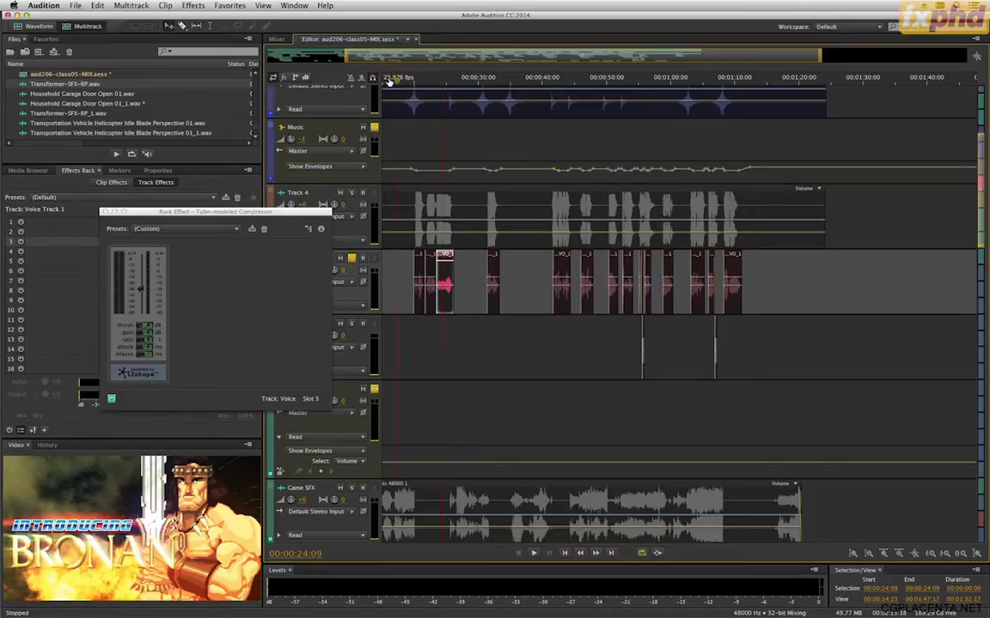
pyautogui.click(387, 78)
pyautogui.press('space')
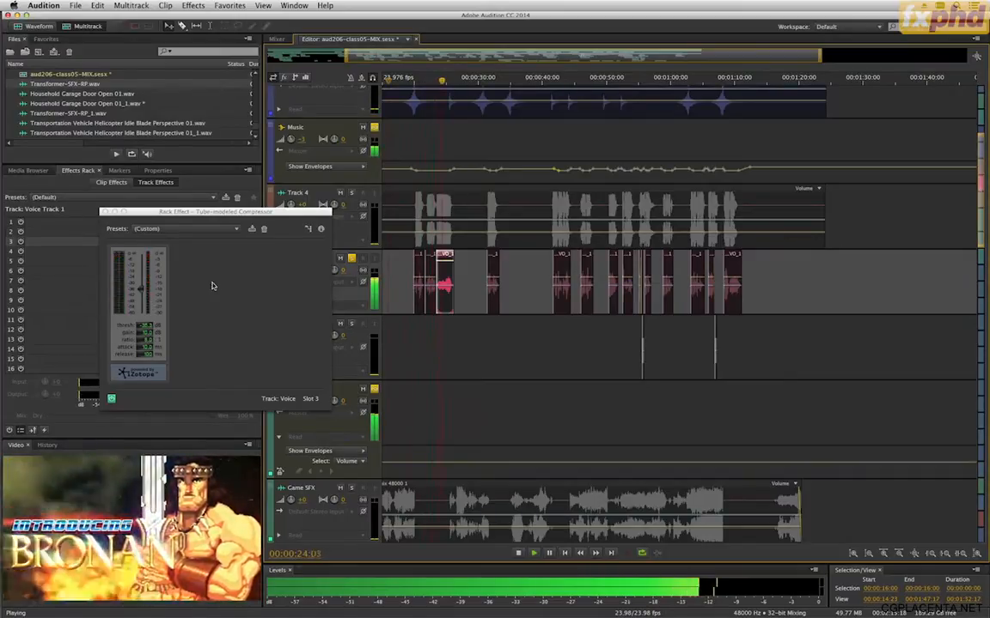
pyautogui.press('space')
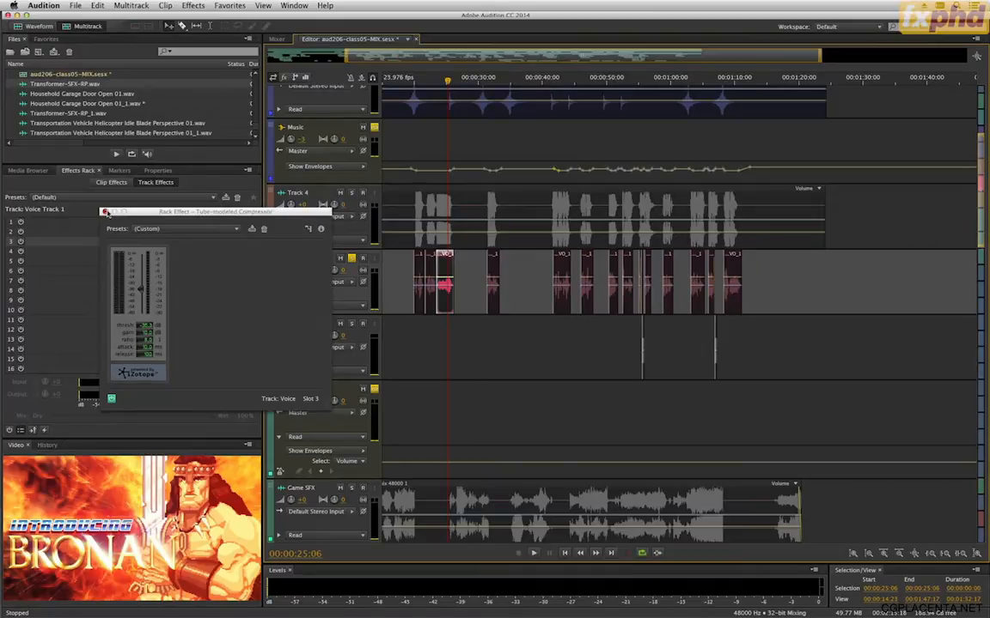
pyautogui.click(104, 212)
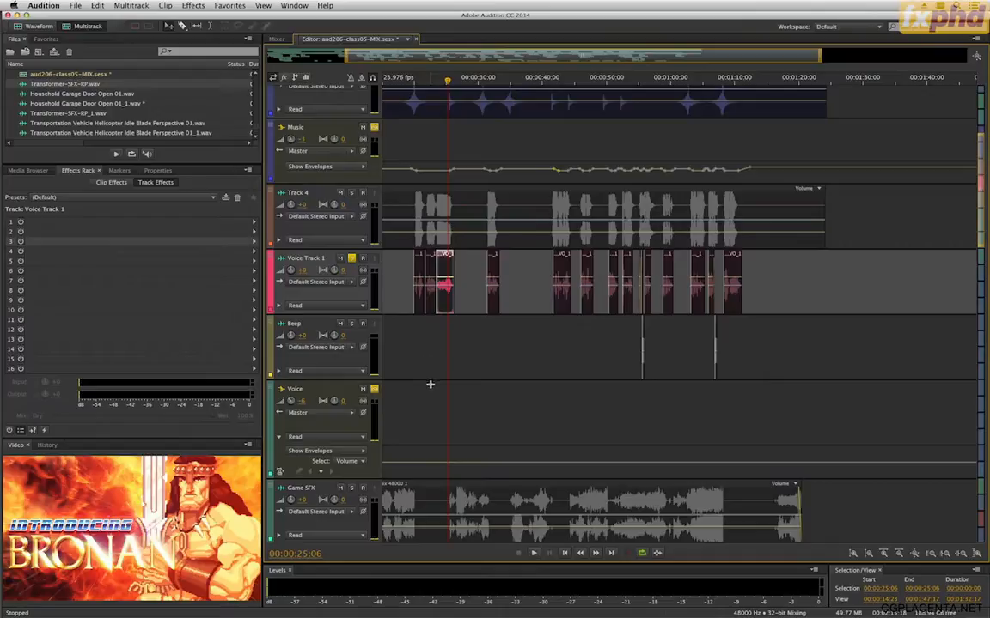
pyautogui.click(429, 465)
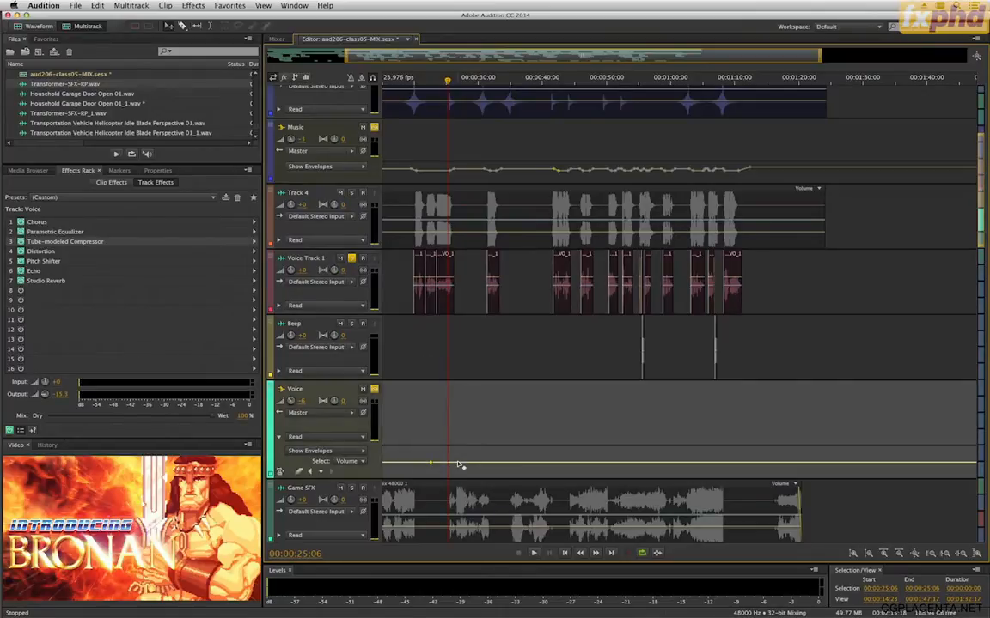
pyautogui.moveTo(451, 466); pyautogui.dragTo(442, 460)
pyautogui.press('super+z')
# Step: Solo the Game SFX track and start playback of the mix from 00:00:04:08
pyautogui.click(371, 488)
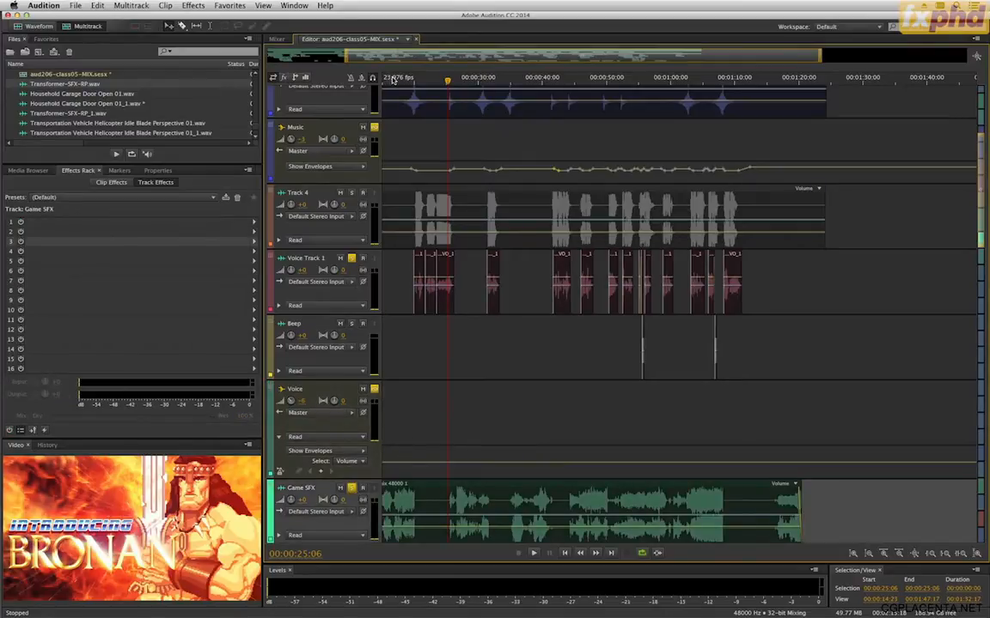
pyautogui.moveTo(362, 80); pyautogui.dragTo(382, 77)
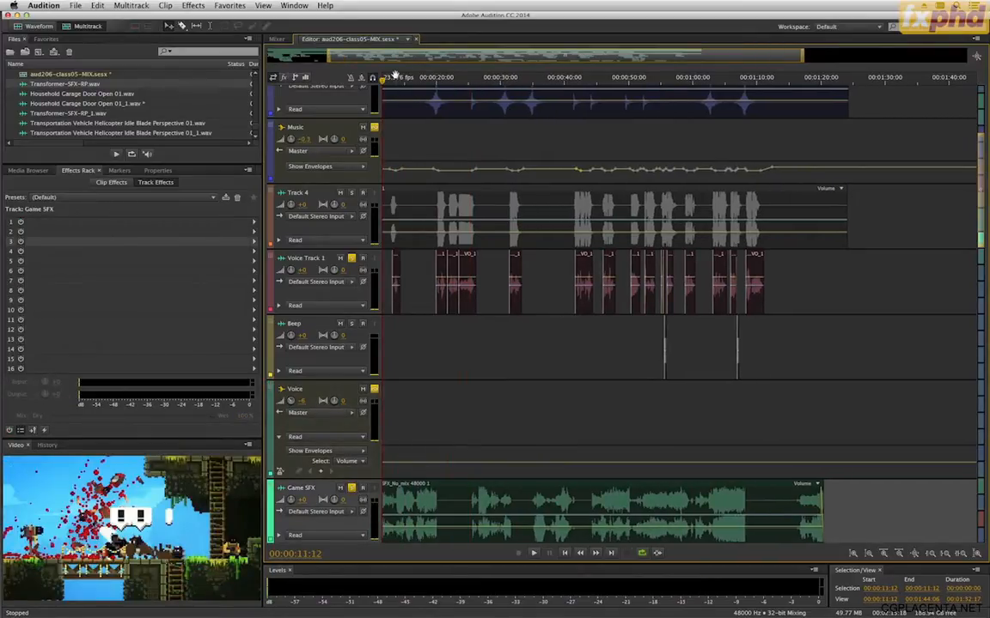
pyautogui.press('-')
pyautogui.press('-')
pyautogui.press('-')
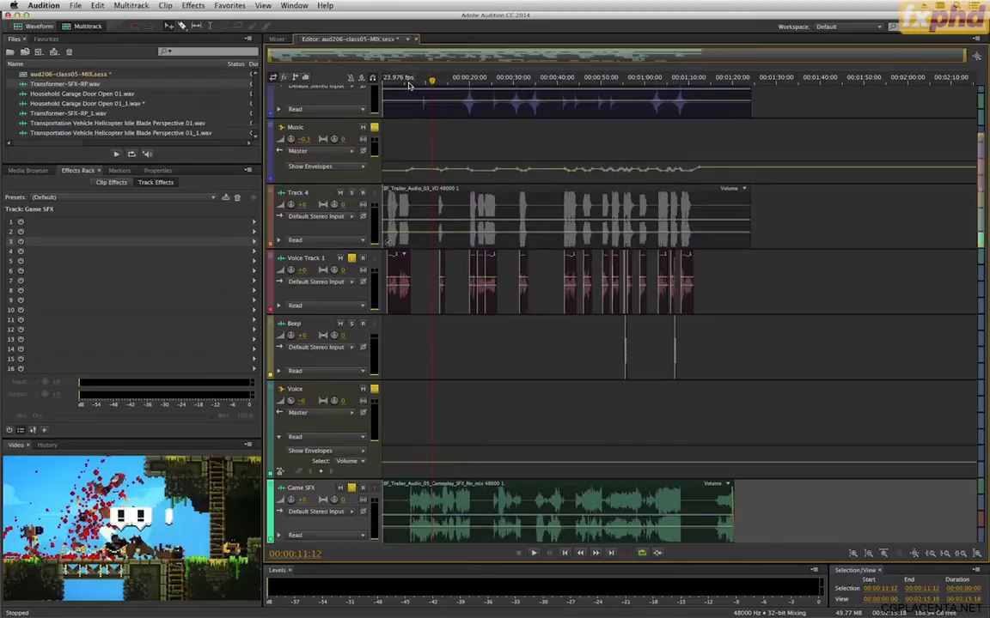
pyautogui.click(406, 82)
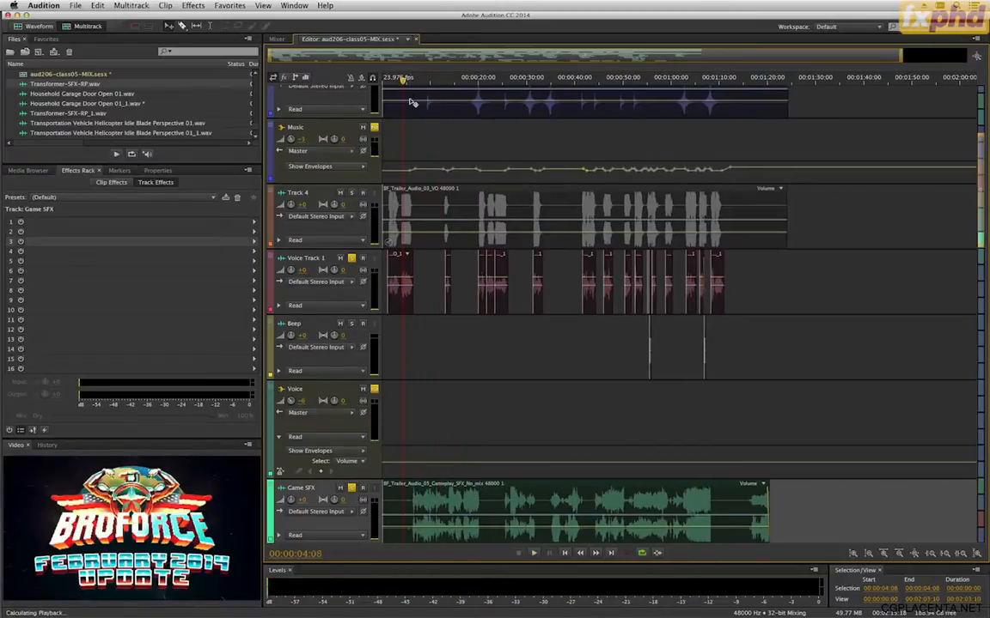
pyautogui.press('space')
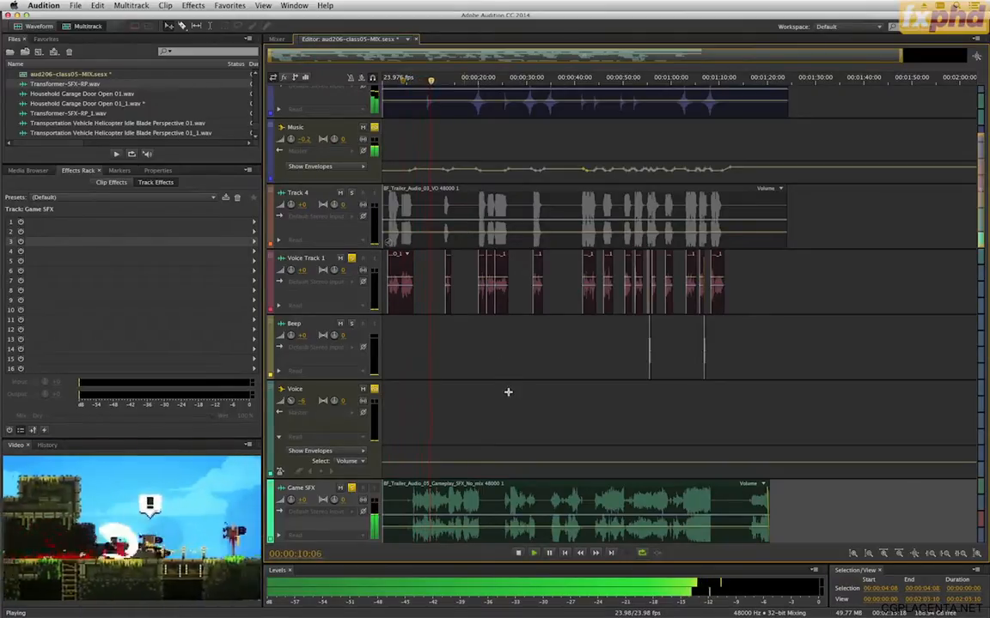
# Step: Increase the height of the Game SFX track slightly so its output assignment is shown
pyautogui.scroll(-1, 508, 393)
pyautogui.scroll(-1, 508, 392)
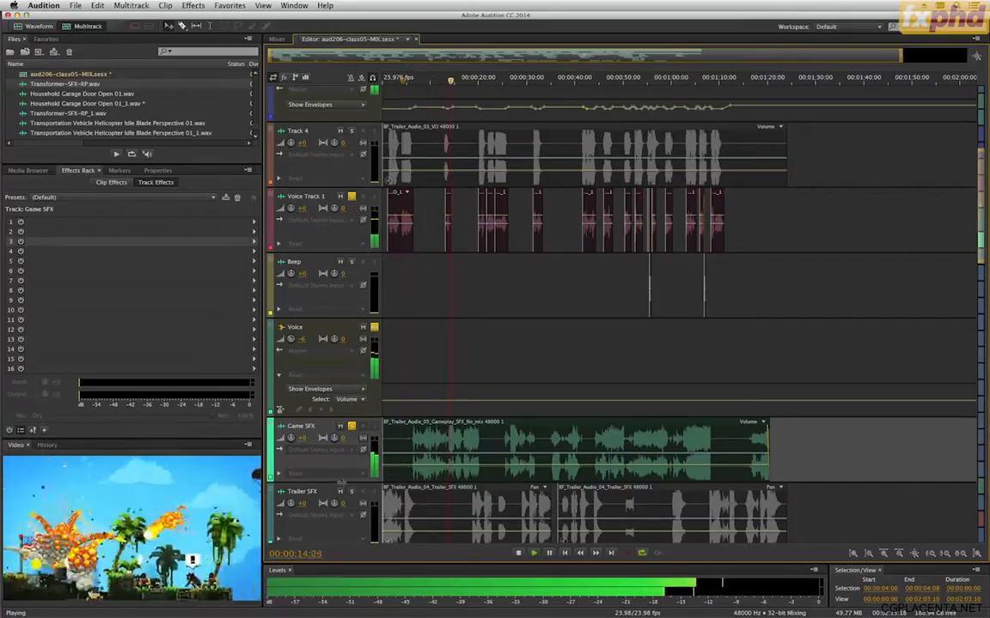
pyautogui.moveTo(341, 485); pyautogui.dragTo(341, 490)
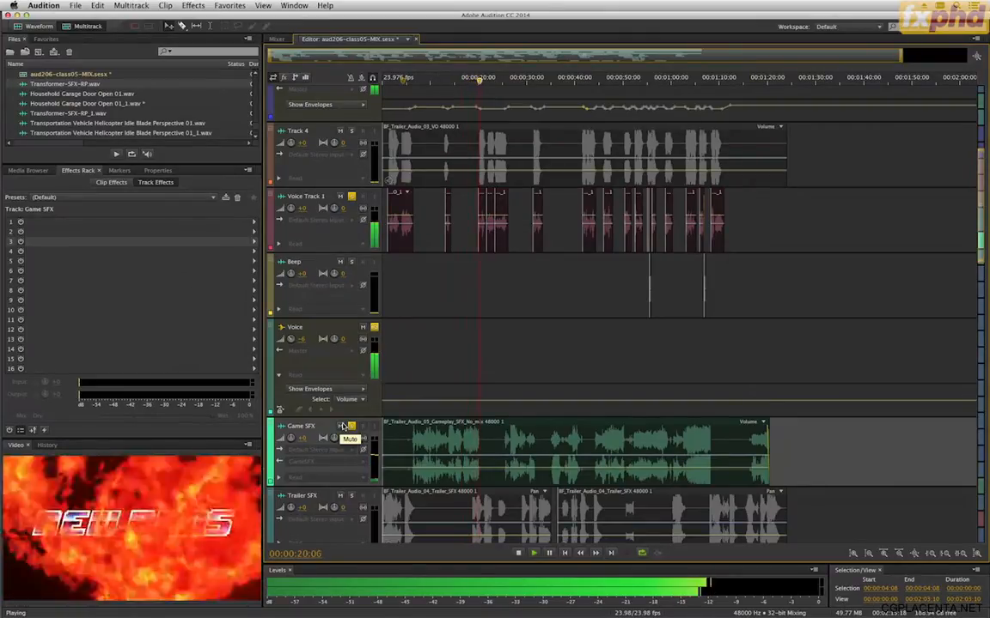
# Step: Listen to the mix from 00:00:19:08 to 00:00:49:14 to judge the game effects against the voice-over and music
pyautogui.scroll(3, 670, 365)
pyautogui.scroll(2, 670, 365)
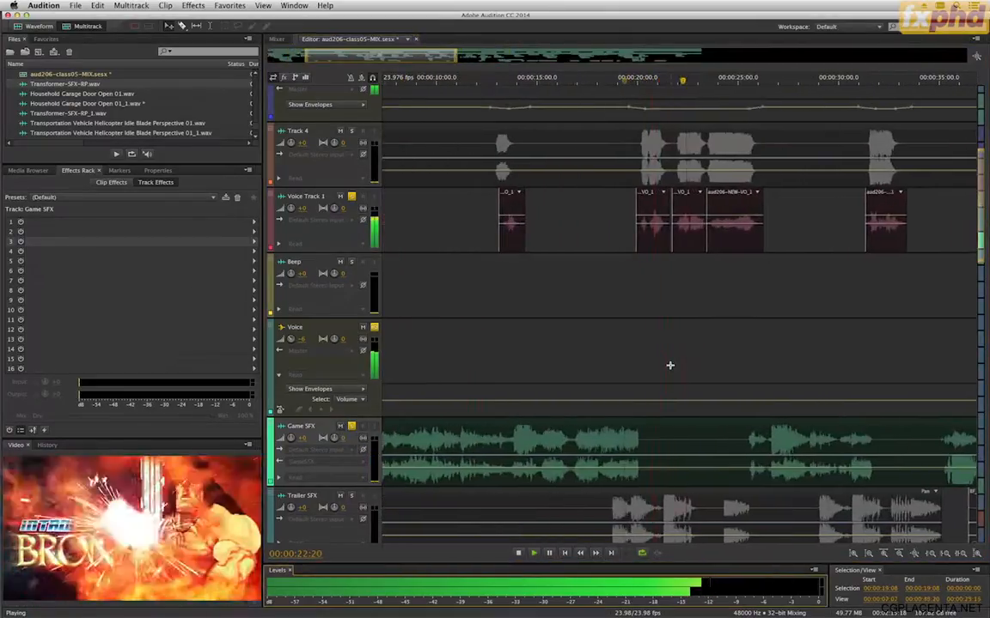
pyautogui.scroll(-5, 670, 365)
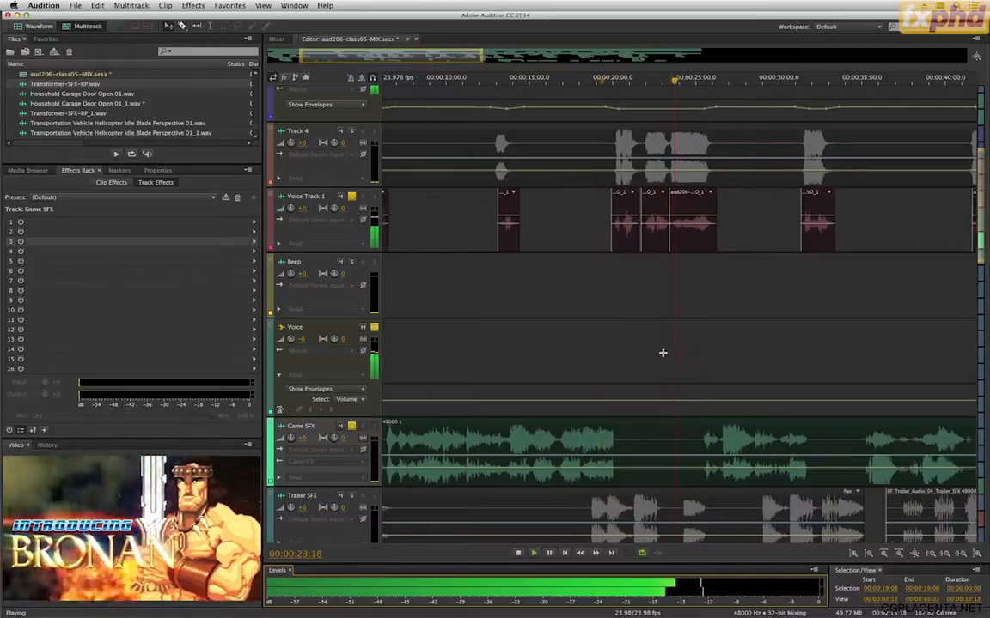
pyautogui.scroll(-4, 652, 346)
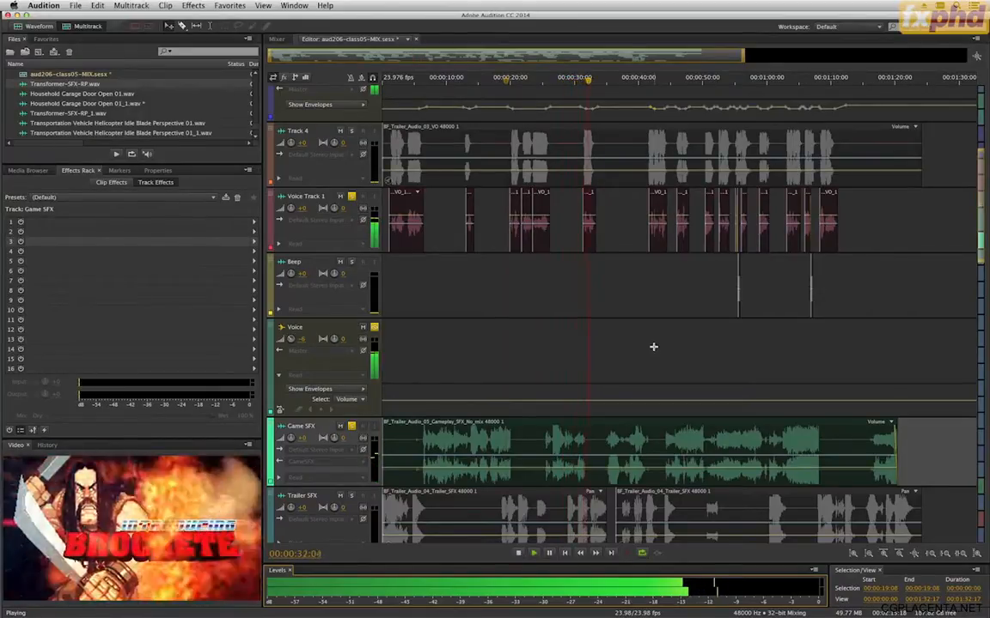
pyautogui.scroll(2, 653, 346)
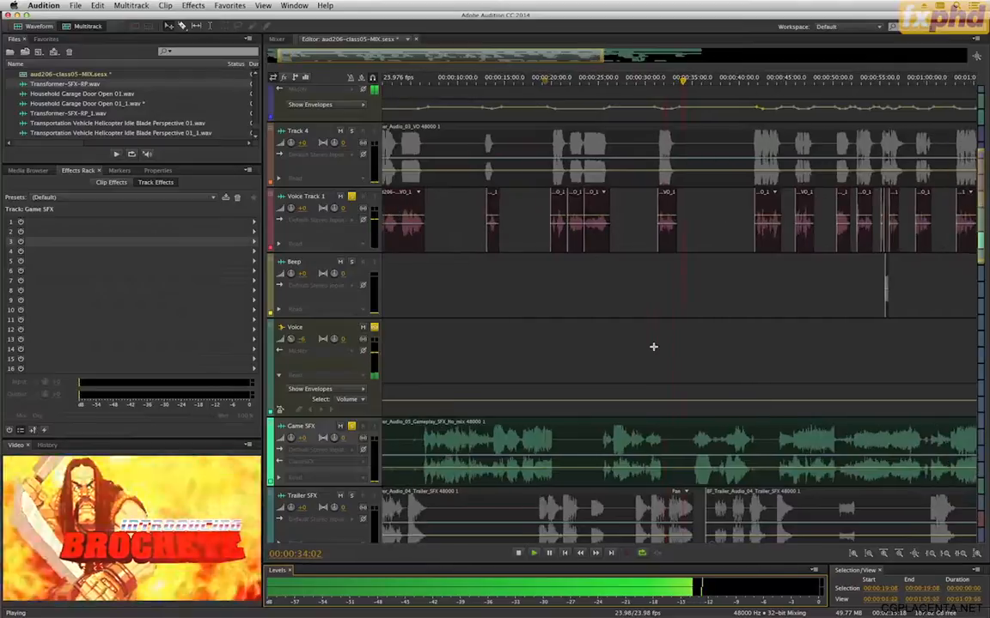
pyautogui.scroll(-3, 653, 346)
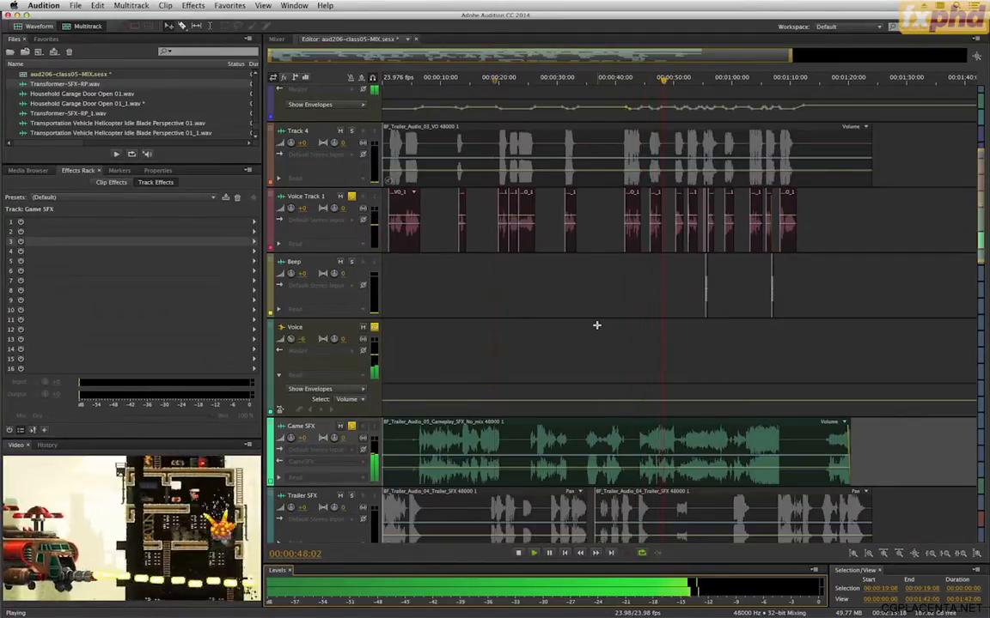
pyautogui.press('space')
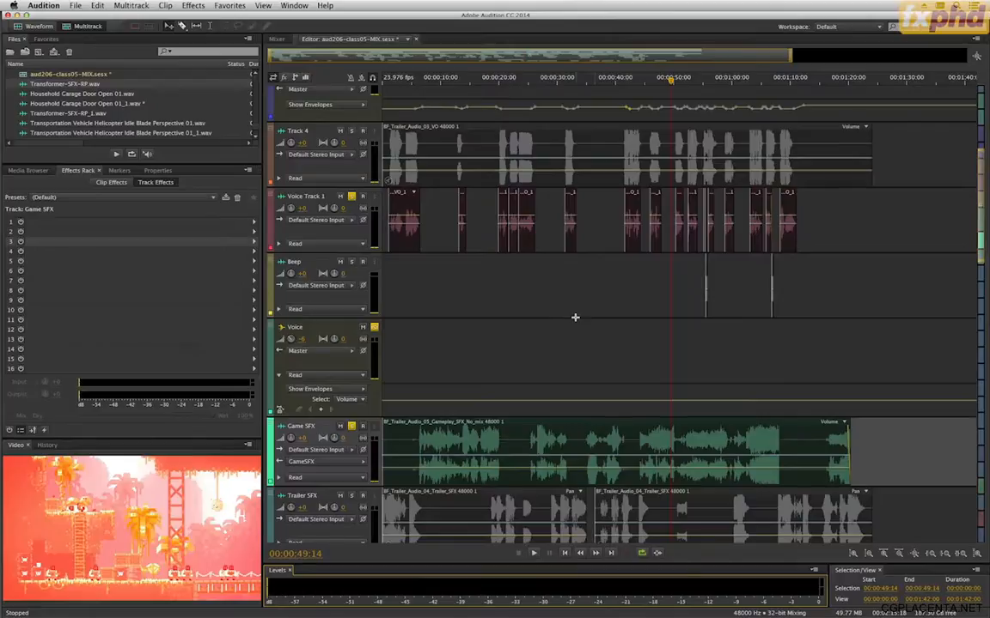
# Step: Move the GameSFX bus directly below the Game SFX track and expand its volume automation lane
pyautogui.scroll(-10, 575, 317)
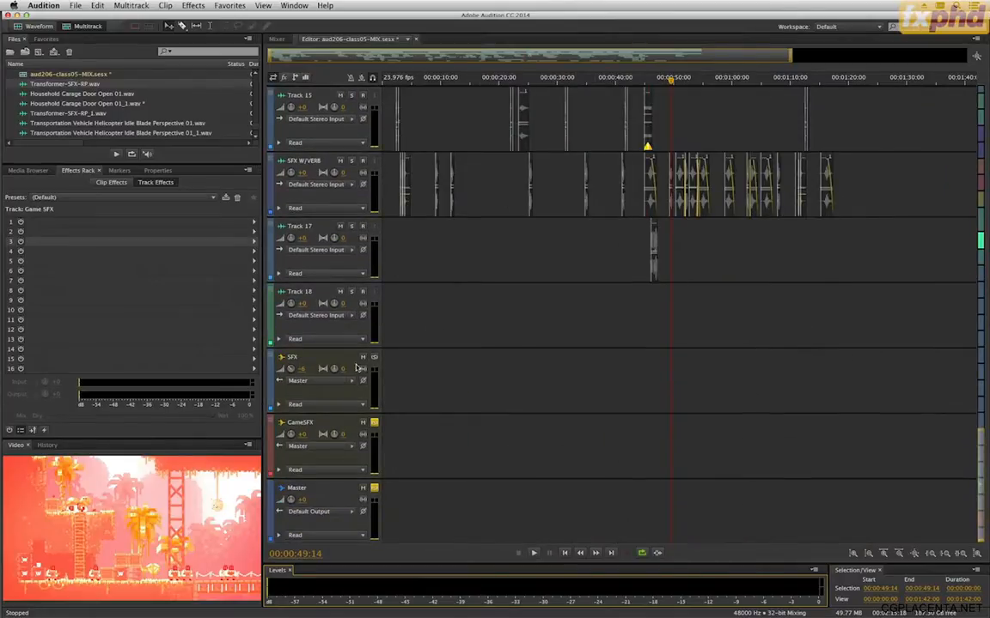
pyautogui.click(296, 428)
pyautogui.moveTo(271, 421); pyautogui.dragTo(283, 200)
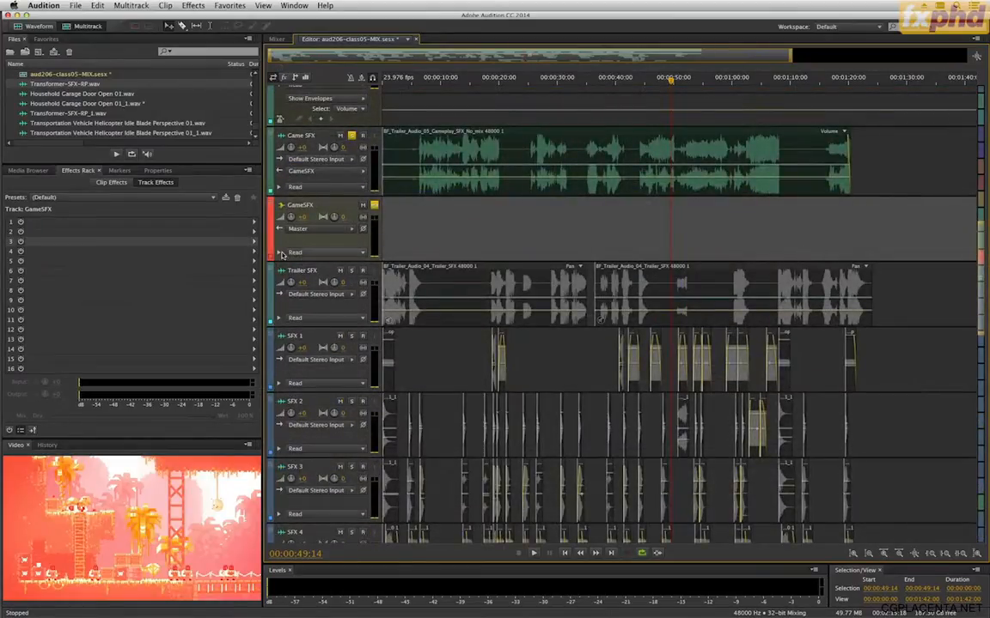
pyautogui.click(279, 253)
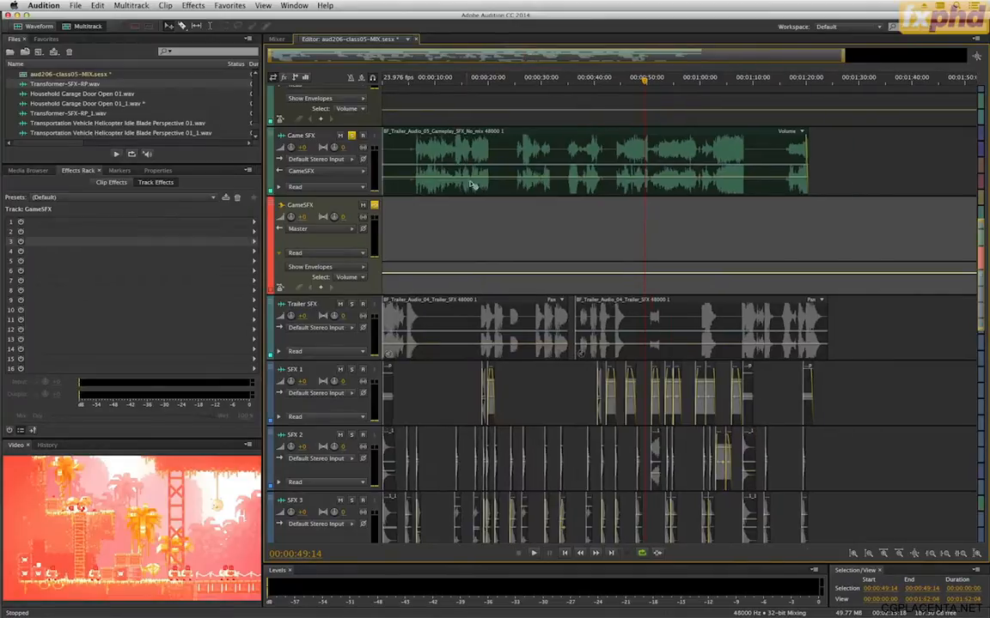
# Step: Raise the volume line of the gameplay effects clip on the Game SFX track to the middle of the clip
pyautogui.scroll(1, 471, 191)
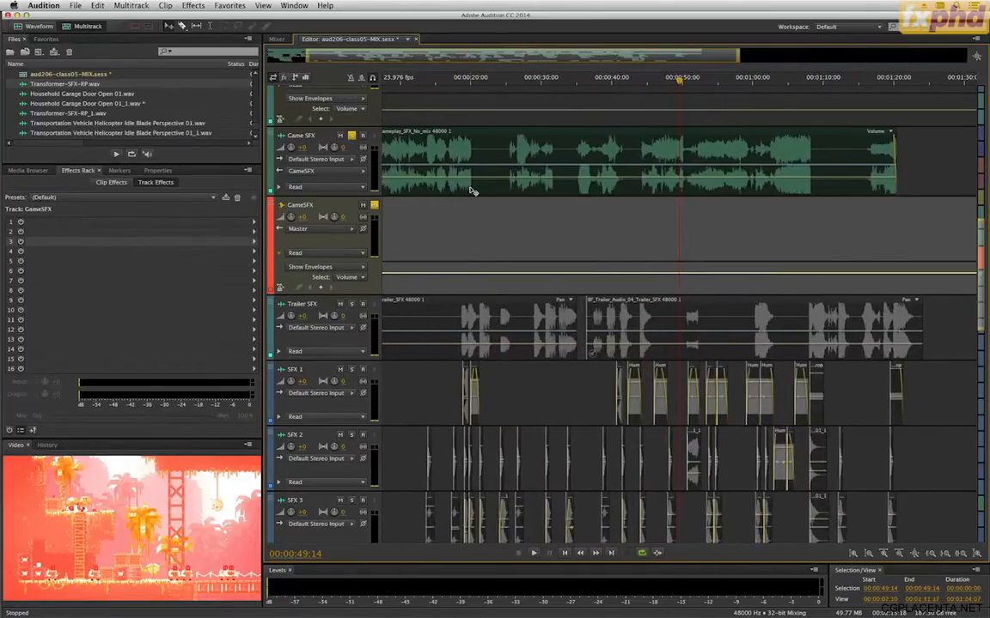
pyautogui.scroll(-2, 471, 190)
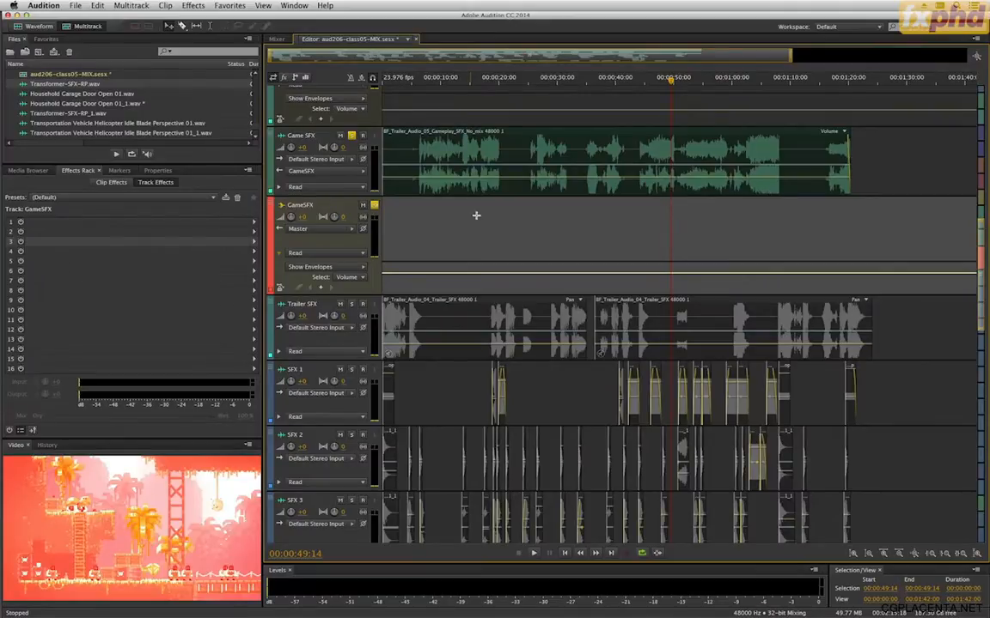
pyautogui.scroll(5, 489, 238)
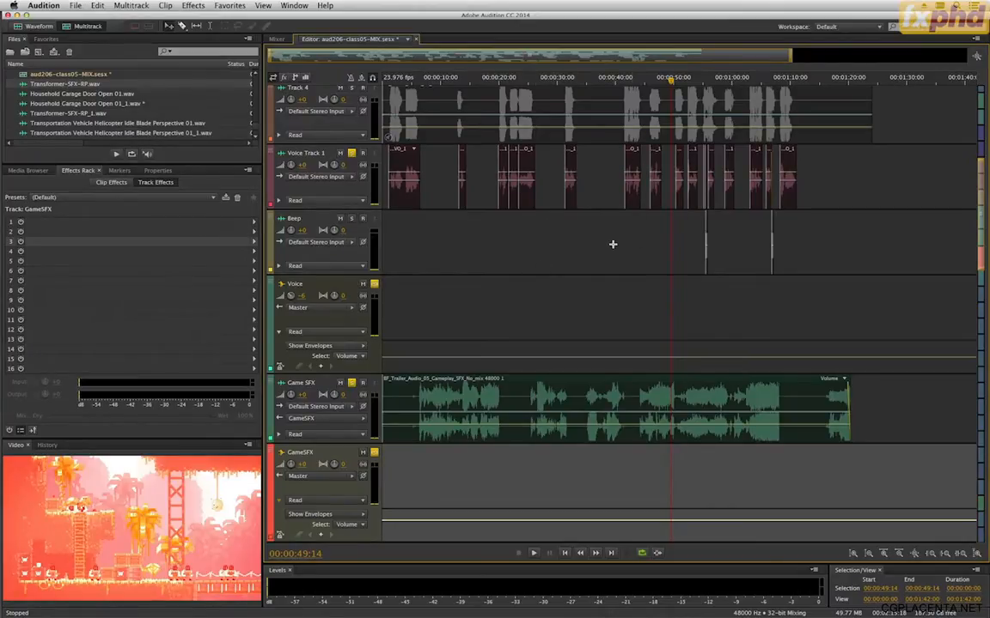
pyautogui.scroll(5, 612, 243)
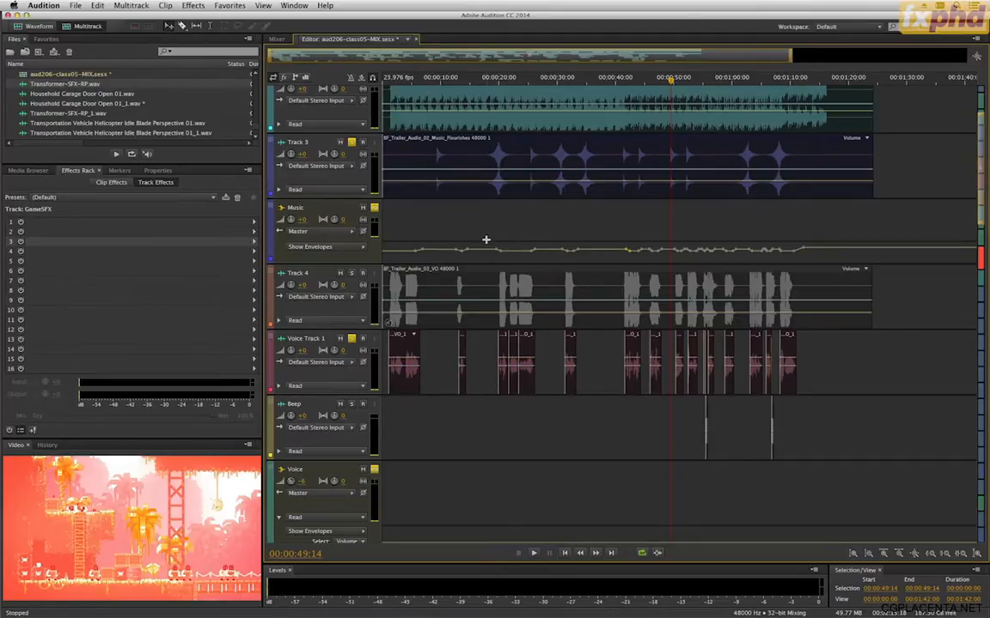
pyautogui.scroll(-8, 541, 215)
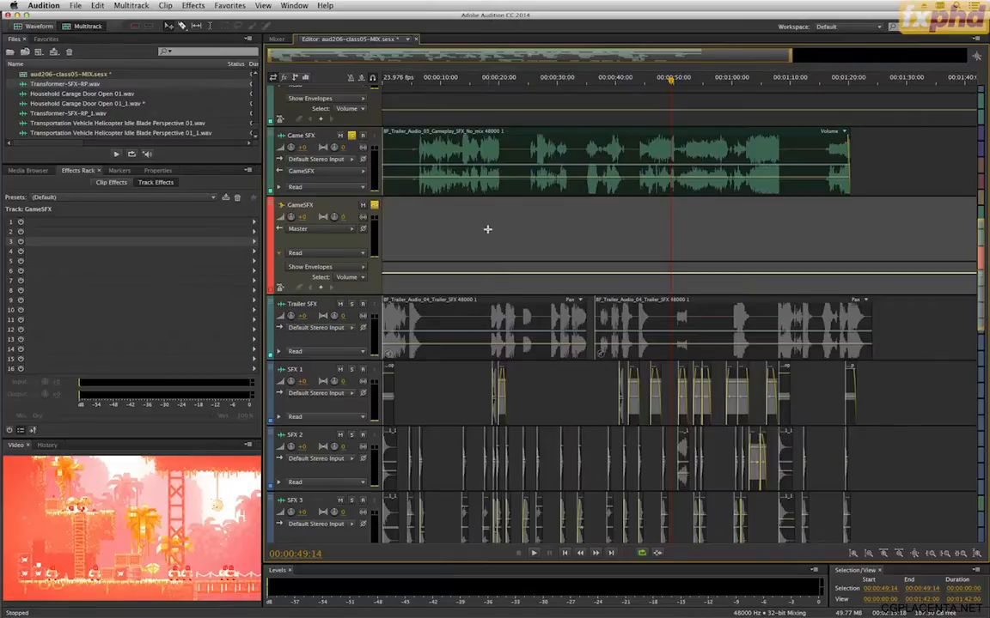
pyautogui.scroll(4, 434, 129)
pyautogui.scroll(-1, 433, 121)
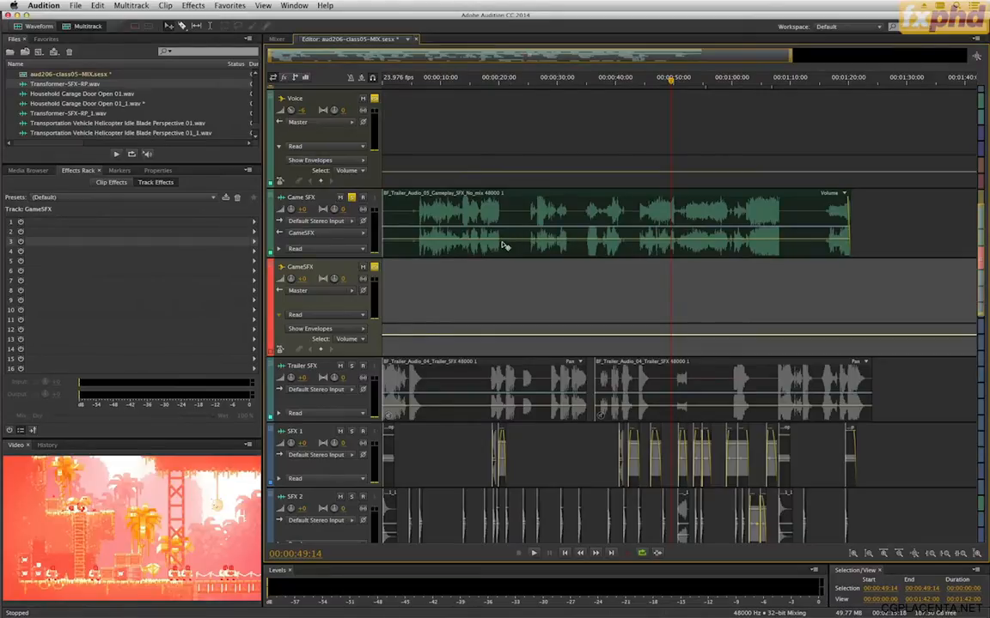
pyautogui.moveTo(502, 245); pyautogui.dragTo(502, 230)
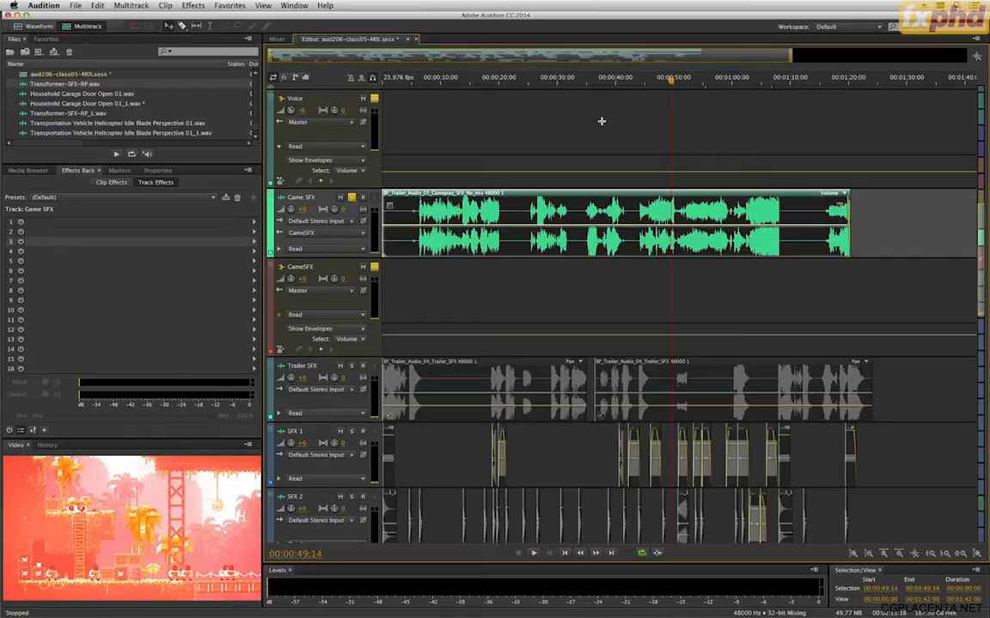
# Step: Place the playhead at 00:00:36:18 and turn off solo on the Voice and Music buses
pyautogui.click(597, 91)
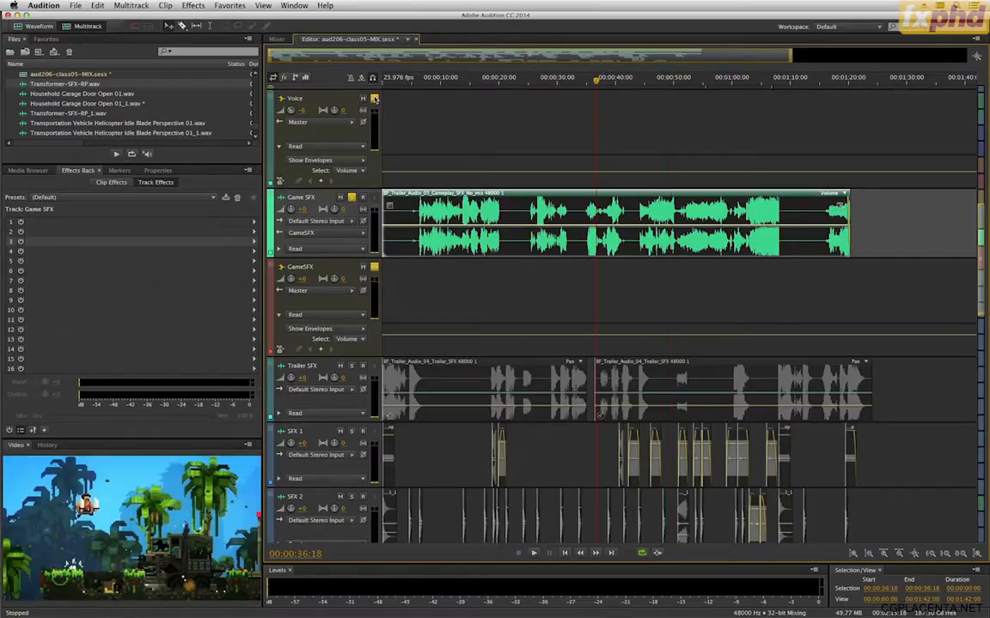
pyautogui.click(374, 100)
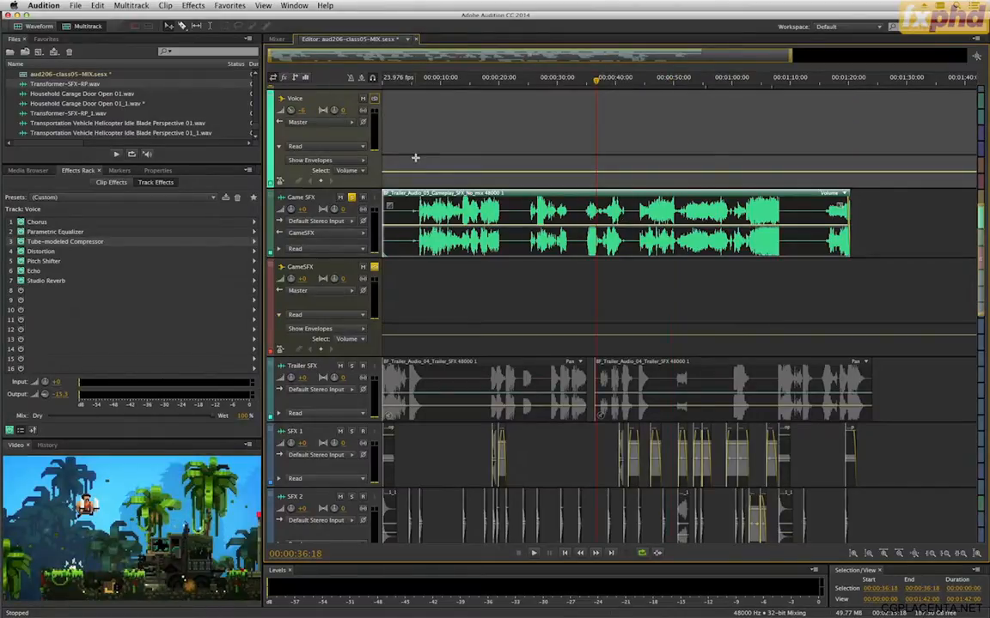
pyautogui.scroll(2, 414, 158)
pyautogui.scroll(3, 415, 158)
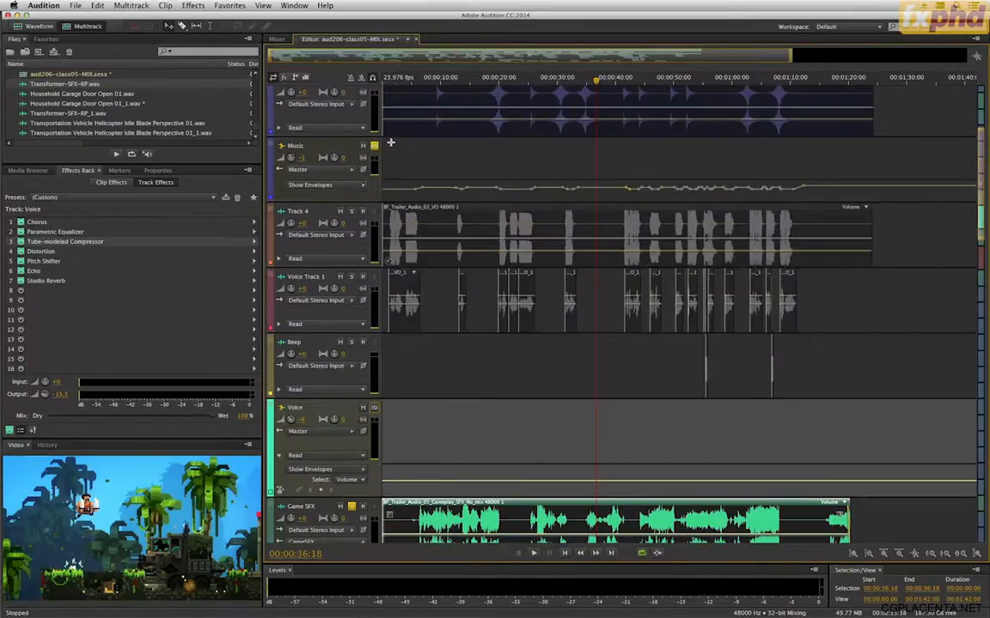
pyautogui.click(374, 151)
# Step: Mute the SFX bus just above the Master track
pyautogui.scroll(-5, 442, 362)
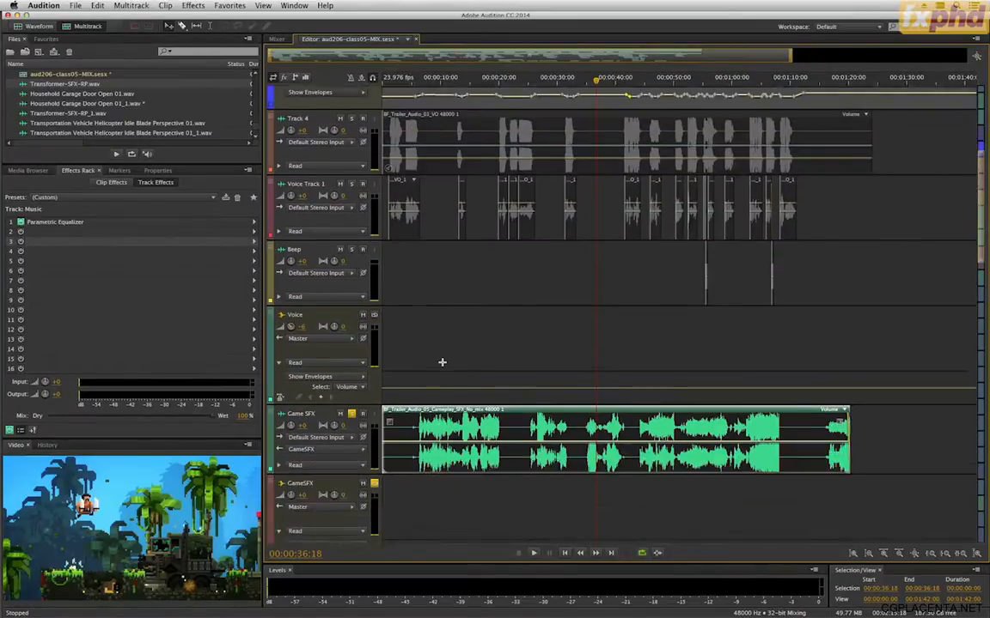
pyautogui.scroll(-20, 396, 457)
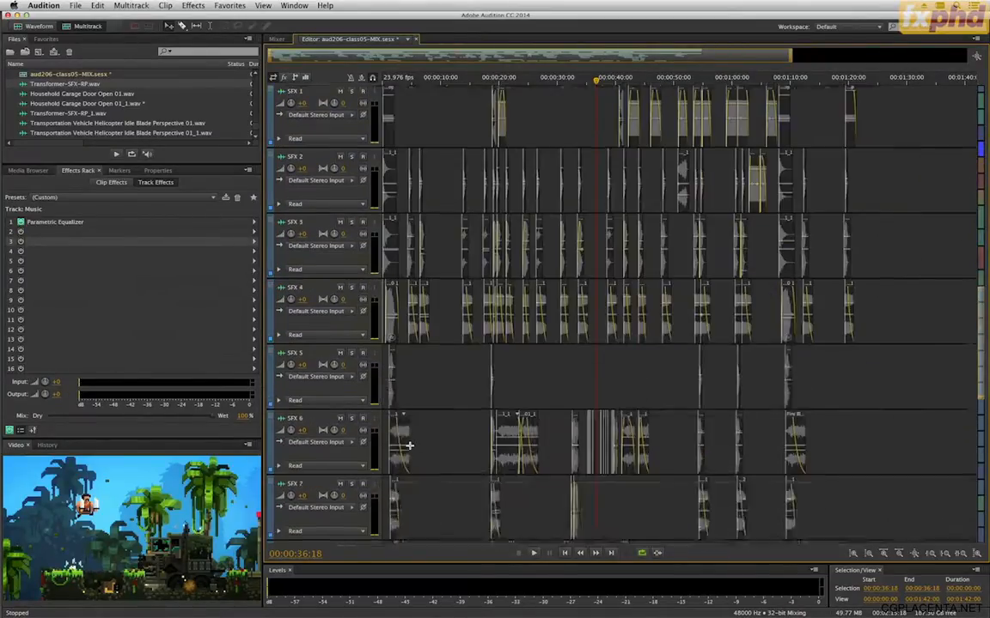
pyautogui.click(360, 431)
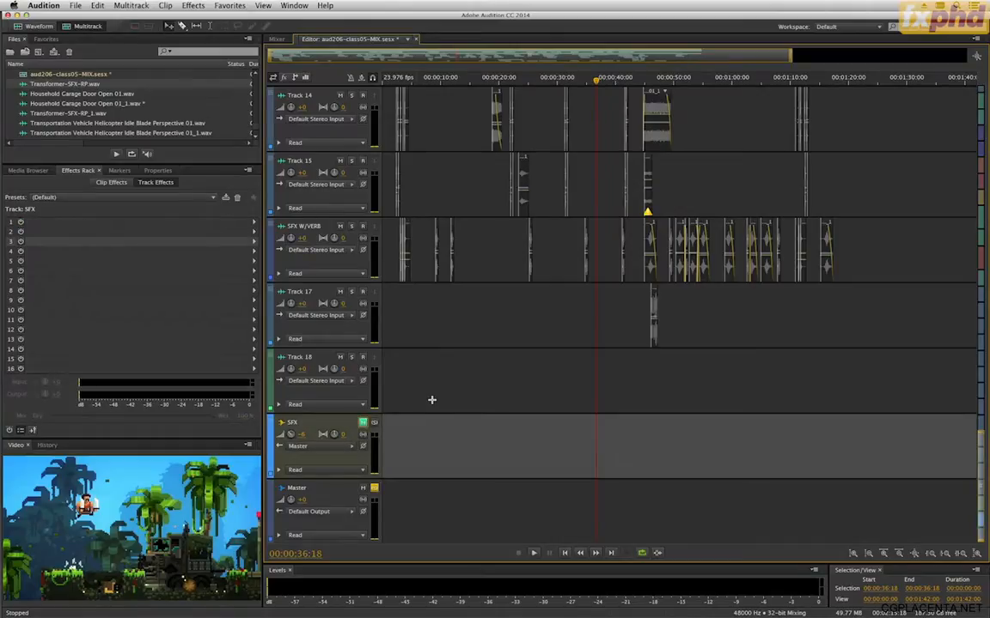
# Step: Play the soloed Game SFX track from 00:00:34:16 to about 00:00:41:14 to listen to the gameplay effects
pyautogui.scroll(20, 431, 400)
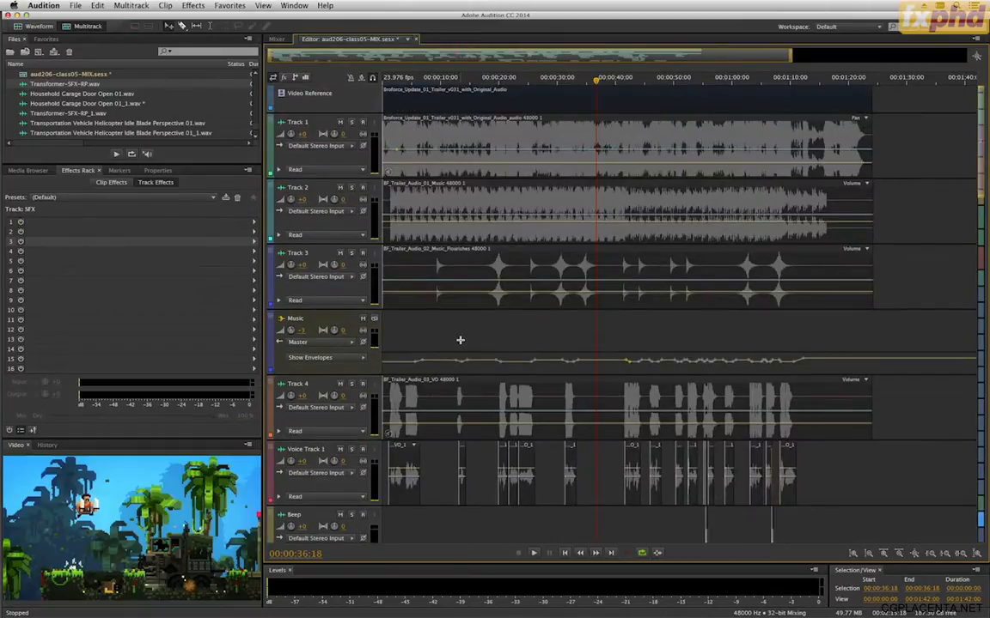
pyautogui.scroll(-14, 459, 340)
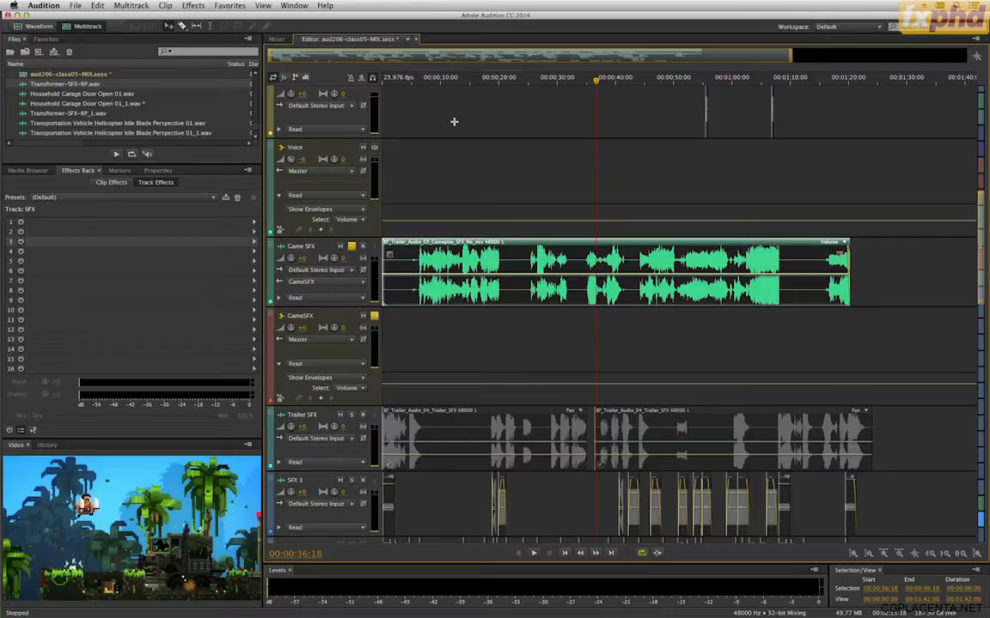
pyautogui.click(587, 87)
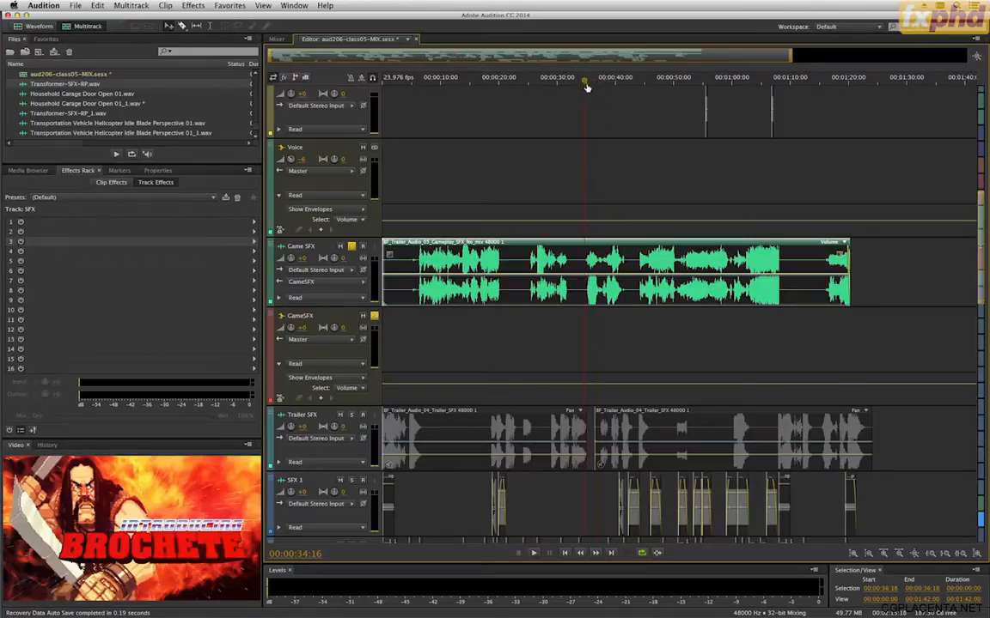
pyautogui.press('space')
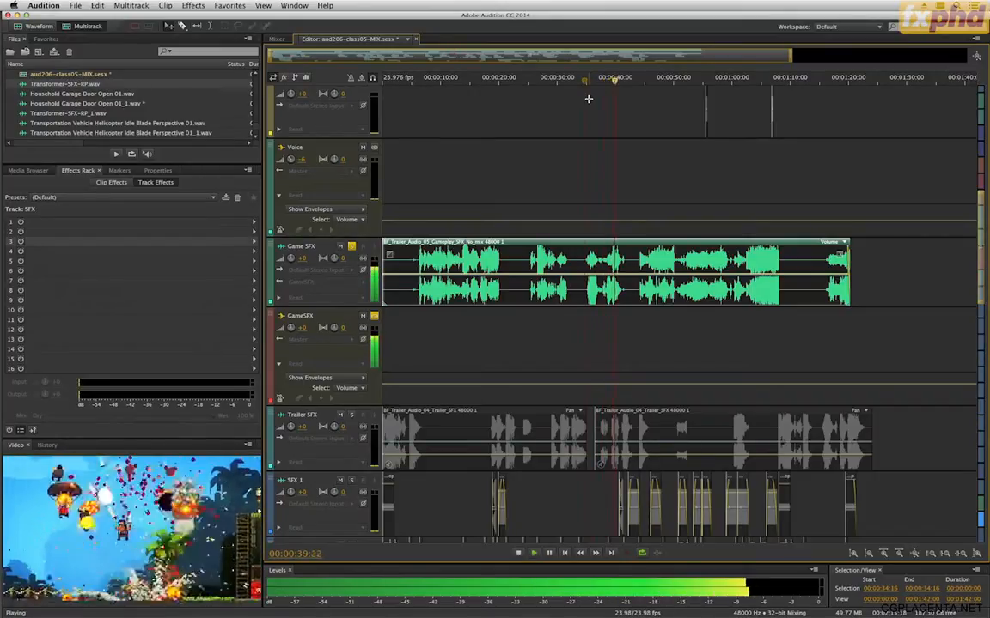
pyautogui.press('space')
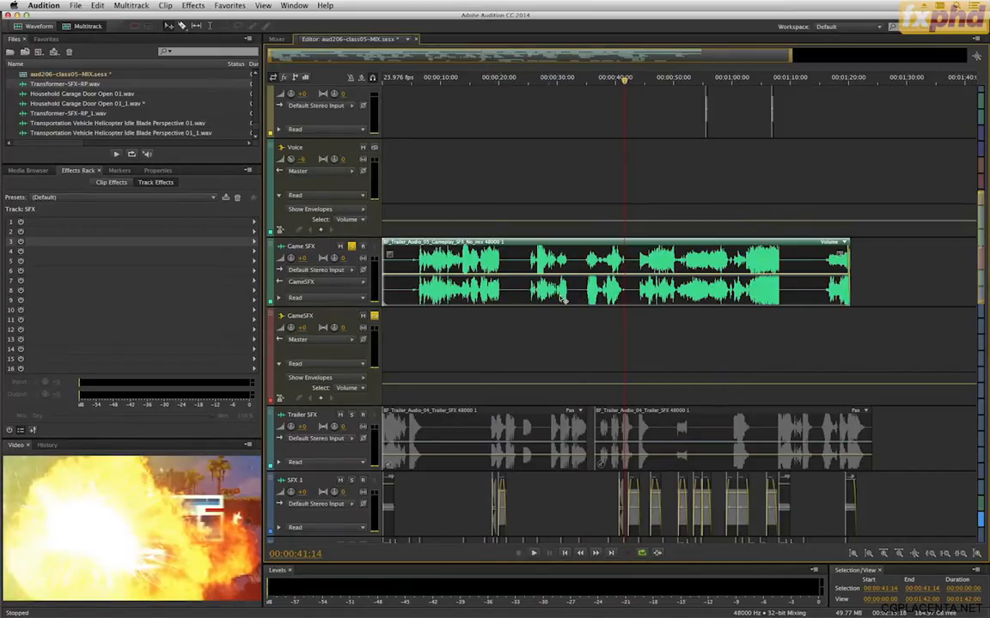
# Step: Add a Parametric Equalizer to the first effects slot of the GameSFX bus
pyautogui.click(320, 321)
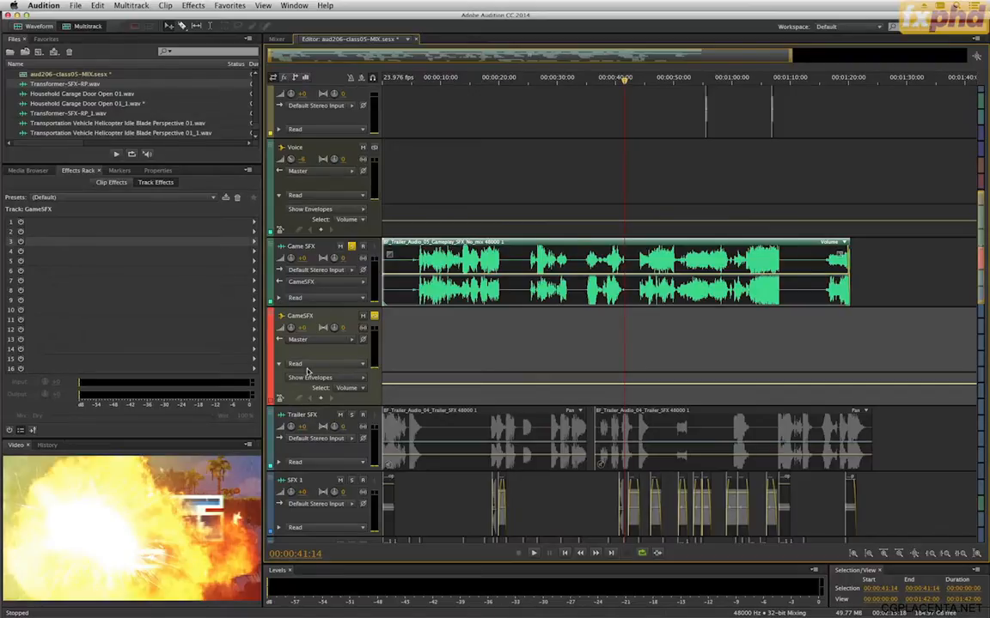
pyautogui.click(254, 225)
pyautogui.moveTo(327, 276)
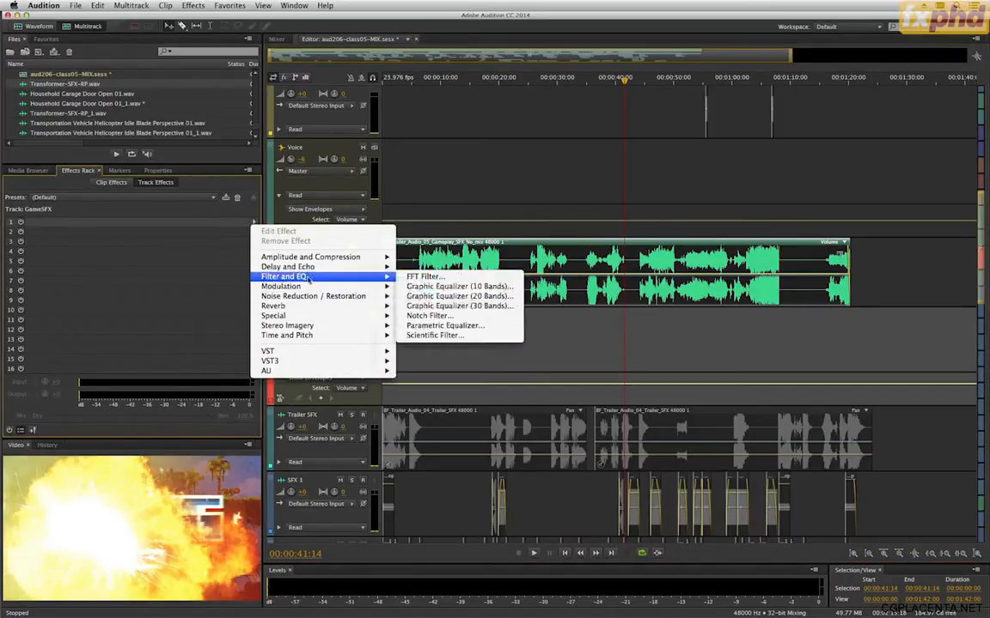
pyautogui.click(455, 327)
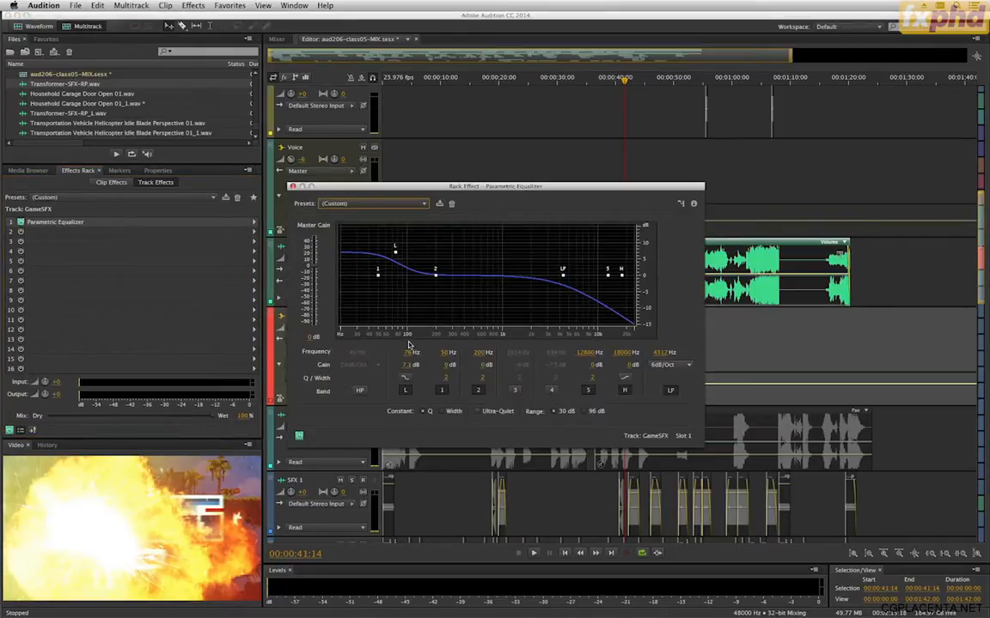
# Step: Reset the Parametric Equalizer to the Default preset and close its window
pyautogui.click(406, 390)
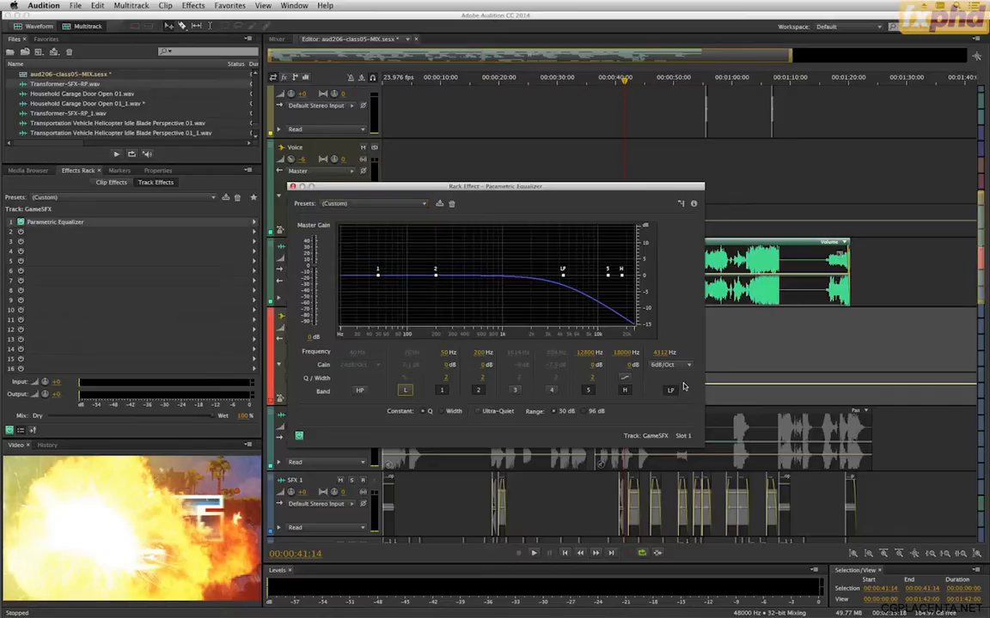
pyautogui.click(670, 391)
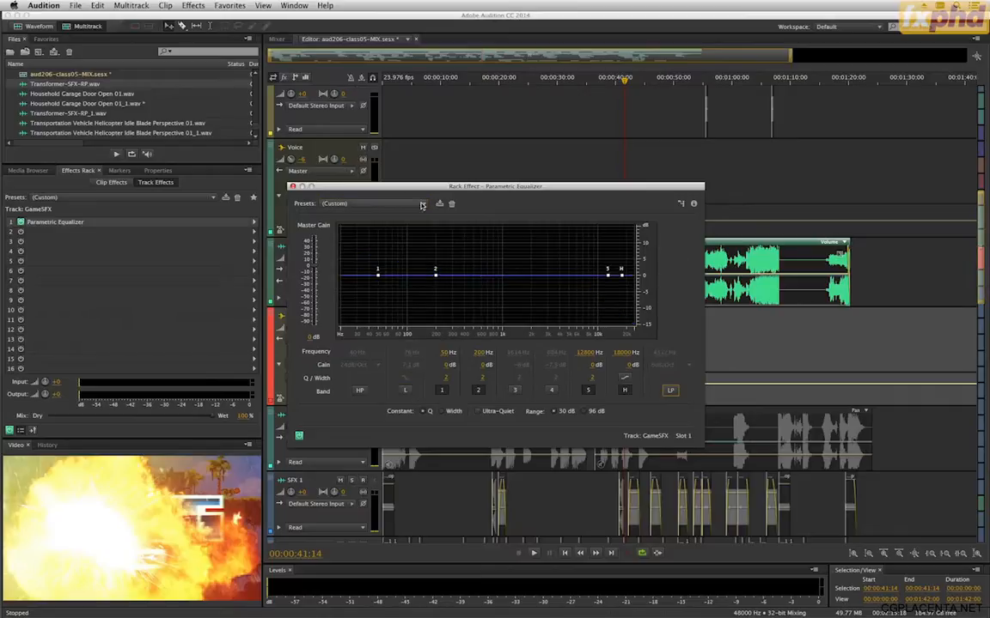
pyautogui.click(371, 204)
pyautogui.click(336, 199)
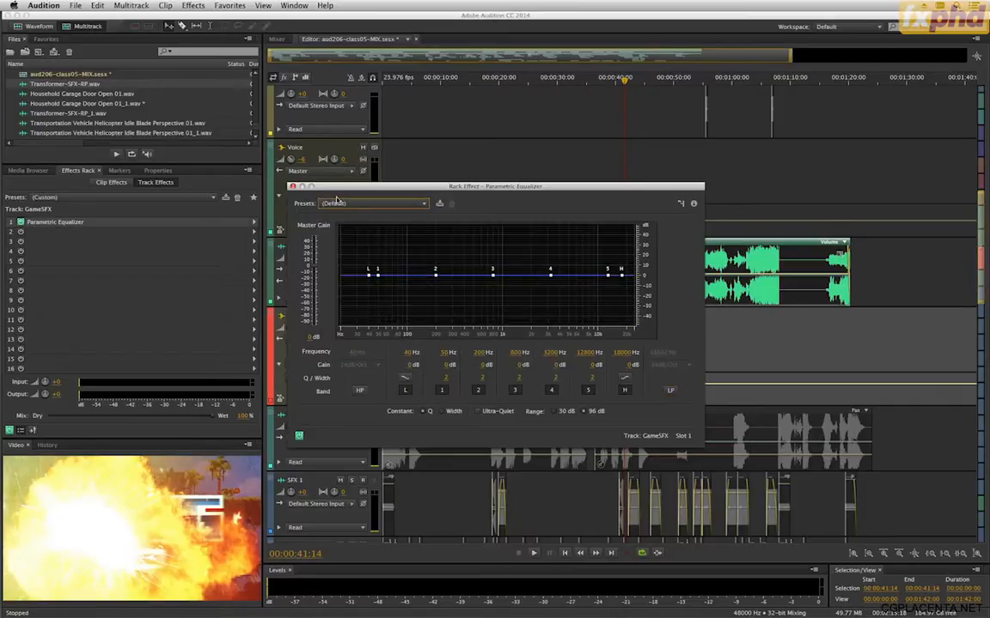
pyautogui.click(293, 187)
# Step: Add a Tube-modeled Compressor to the second effects slot of the GameSFX bus and move its window clear of the Game SFX track
pyautogui.click(253, 232)
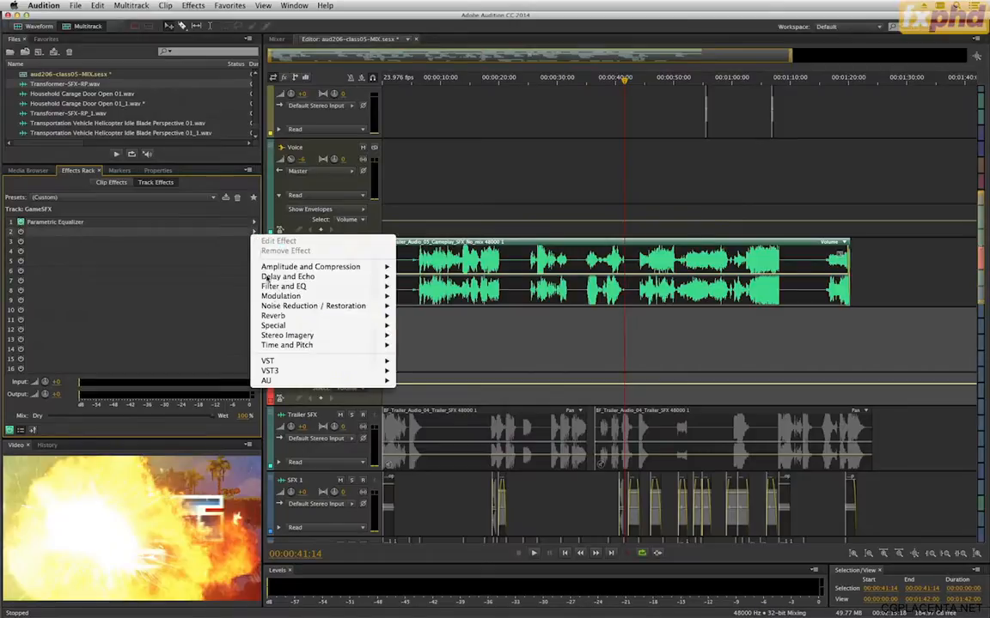
pyautogui.moveTo(306, 269)
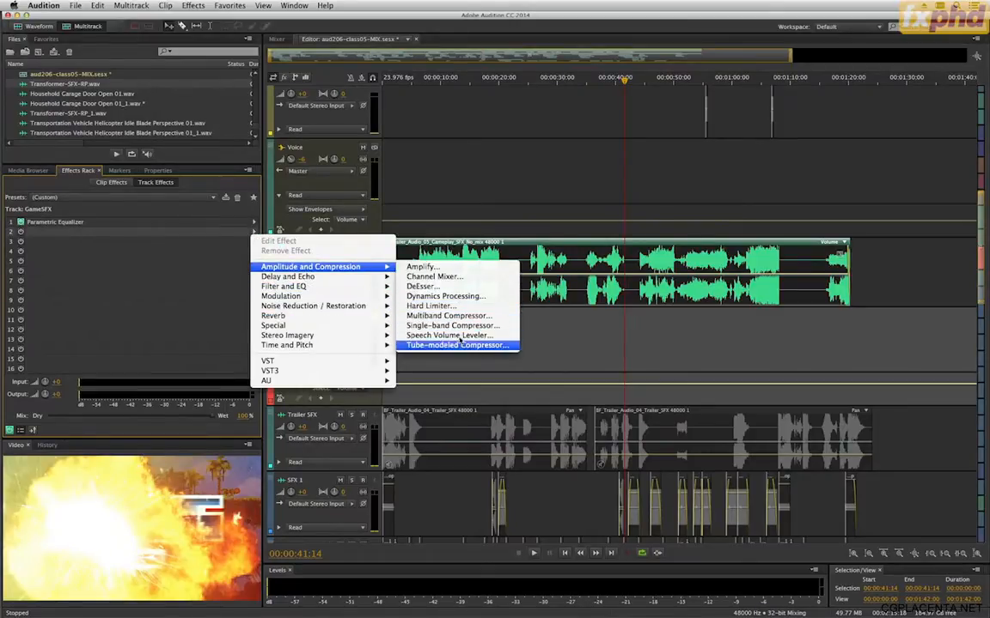
pyautogui.click(456, 345)
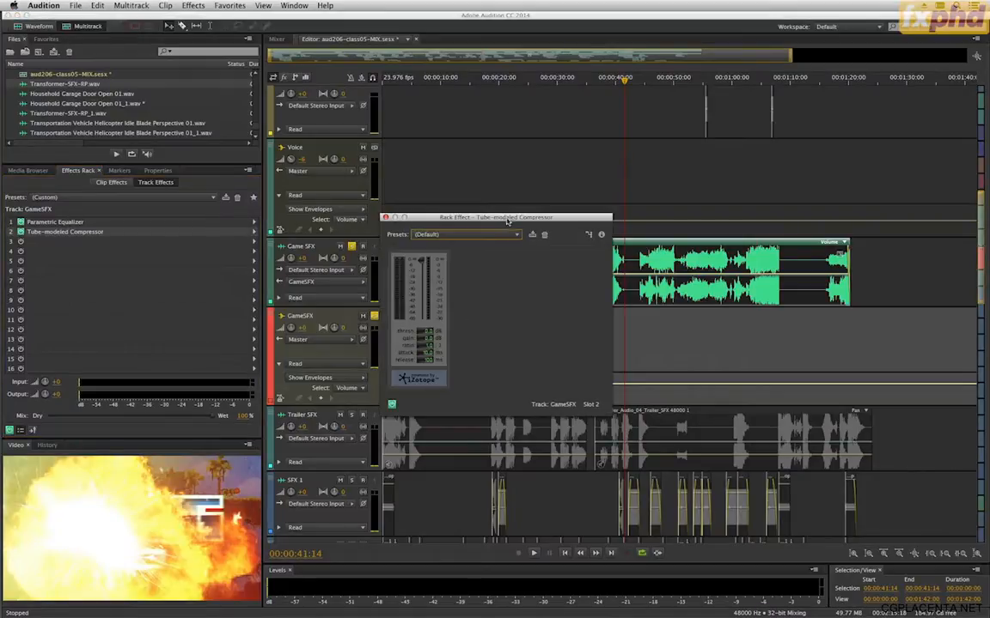
pyautogui.moveTo(506, 218); pyautogui.dragTo(612, 341)
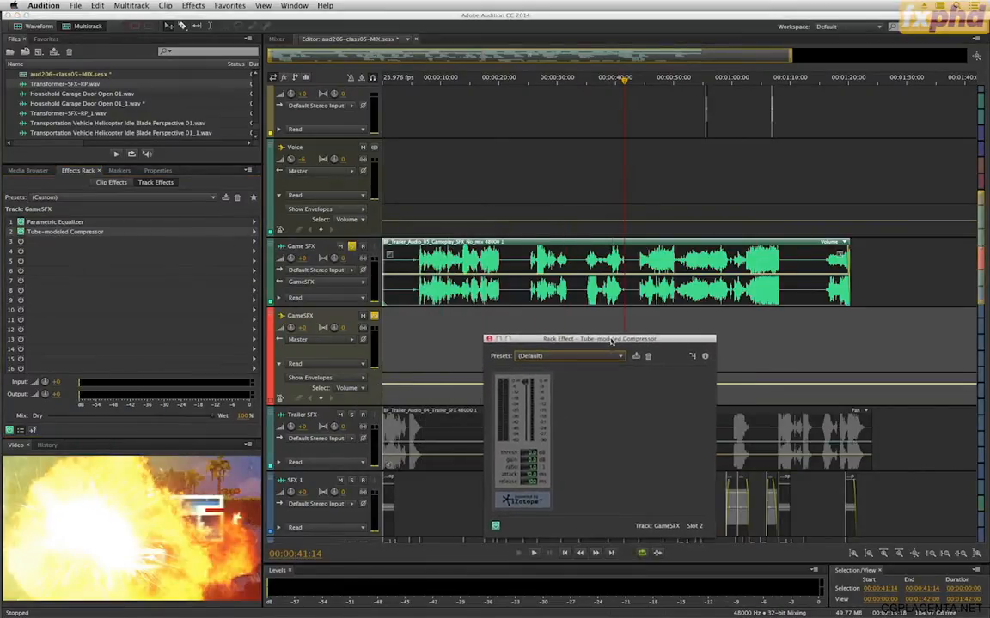
# Step: With the playhead at 00:00:05:19, enable the GameSFX equalizer's high-pass band at 80 Hz with a 12dB/Oct slope
pyautogui.click(414, 79)
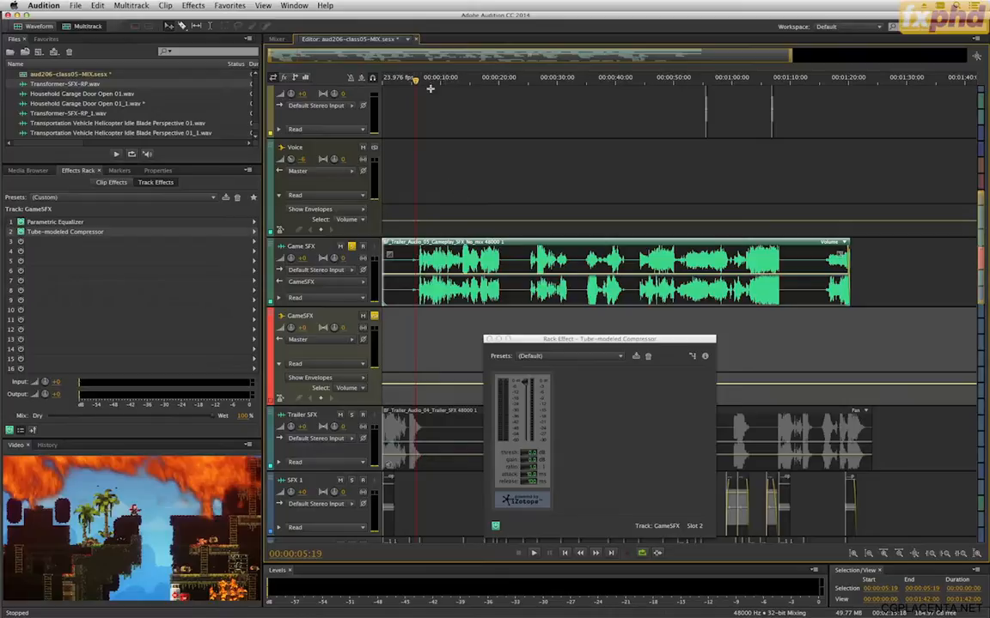
pyautogui.doubleClick(187, 223)
pyautogui.moveTo(436, 191); pyautogui.dragTo(316, 324)
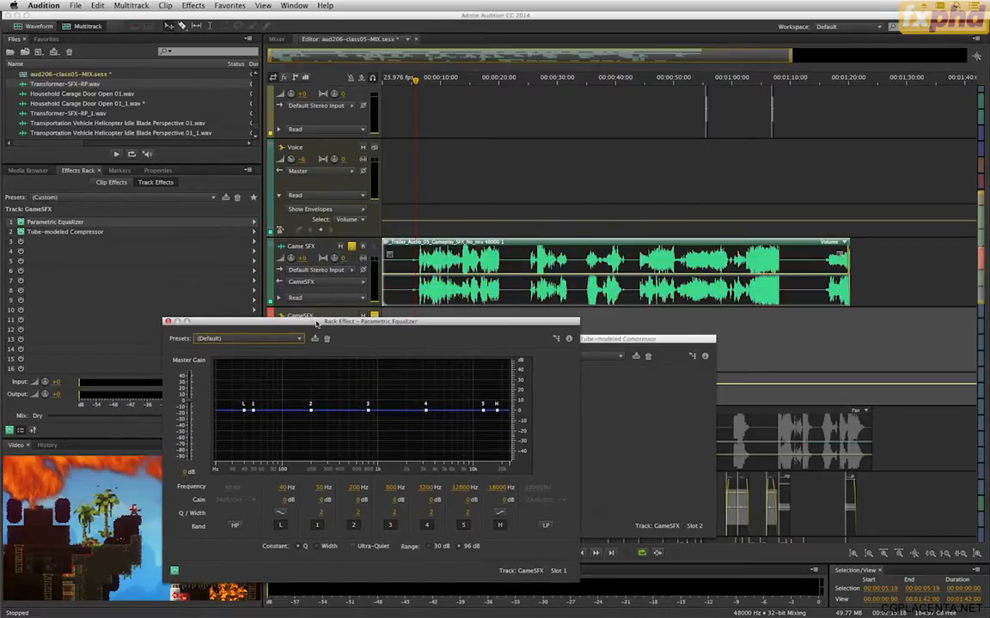
pyautogui.click(237, 523)
pyautogui.click(236, 499)
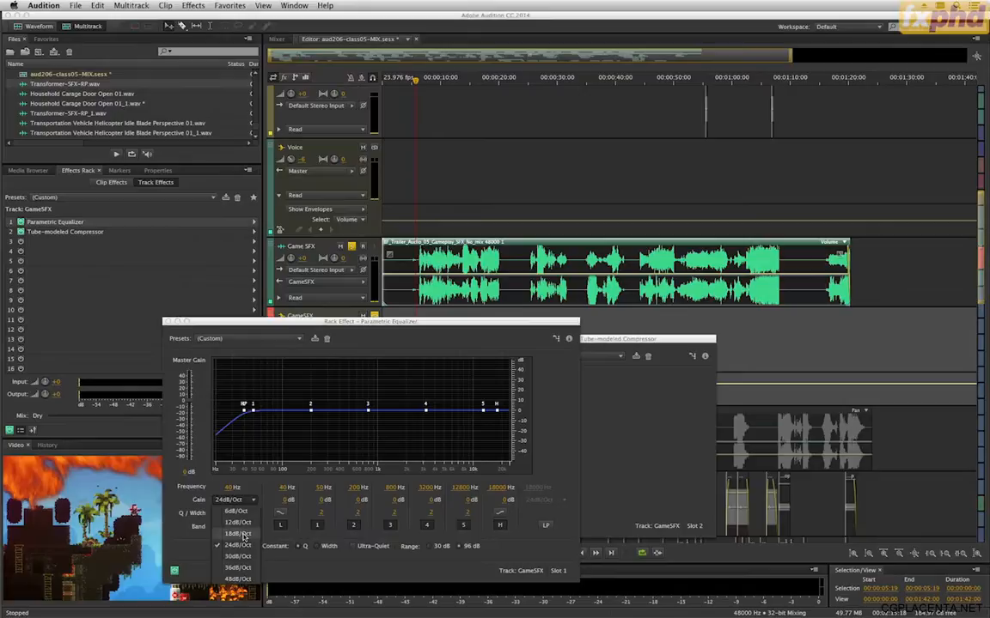
pyautogui.click(238, 522)
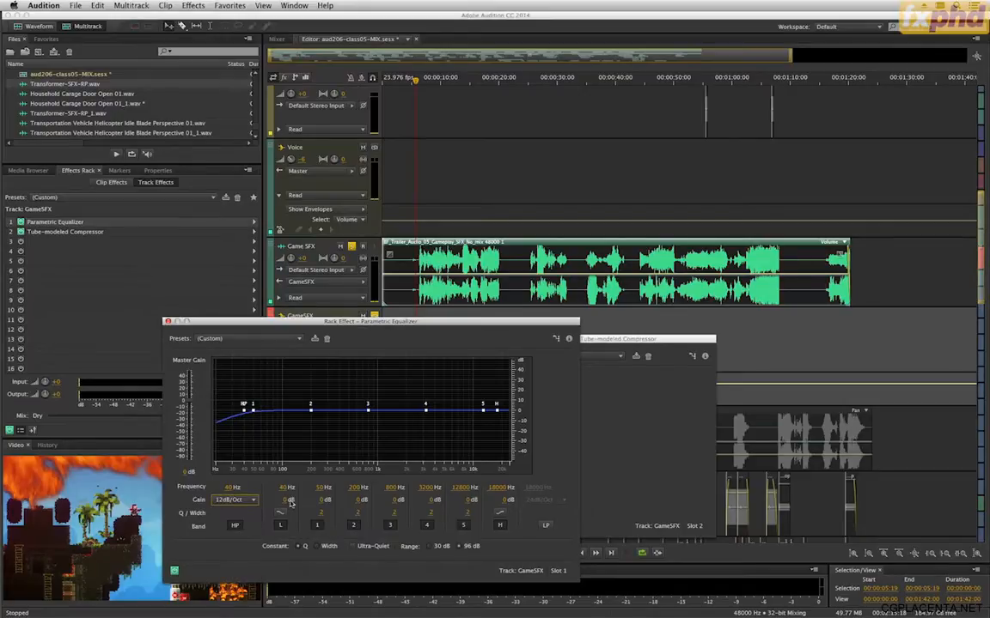
pyautogui.moveTo(226, 487); pyautogui.dragTo(267, 488)
pyautogui.write('80')
pyautogui.press('Return')
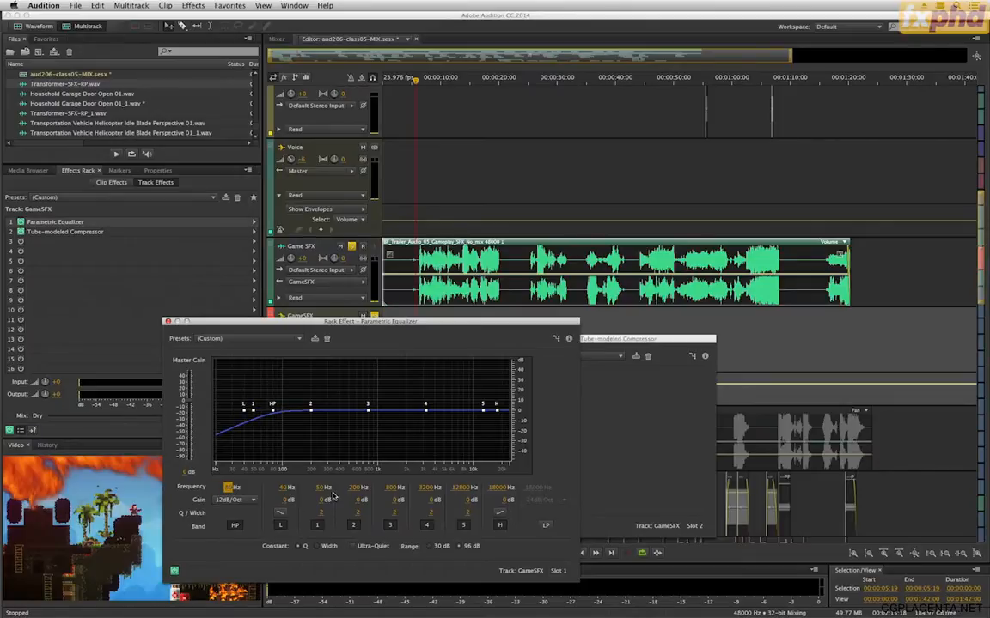
# Step: Play the gameplay effects and compare the sound with the high-pass band off and on, leaving it on
pyautogui.press('space')
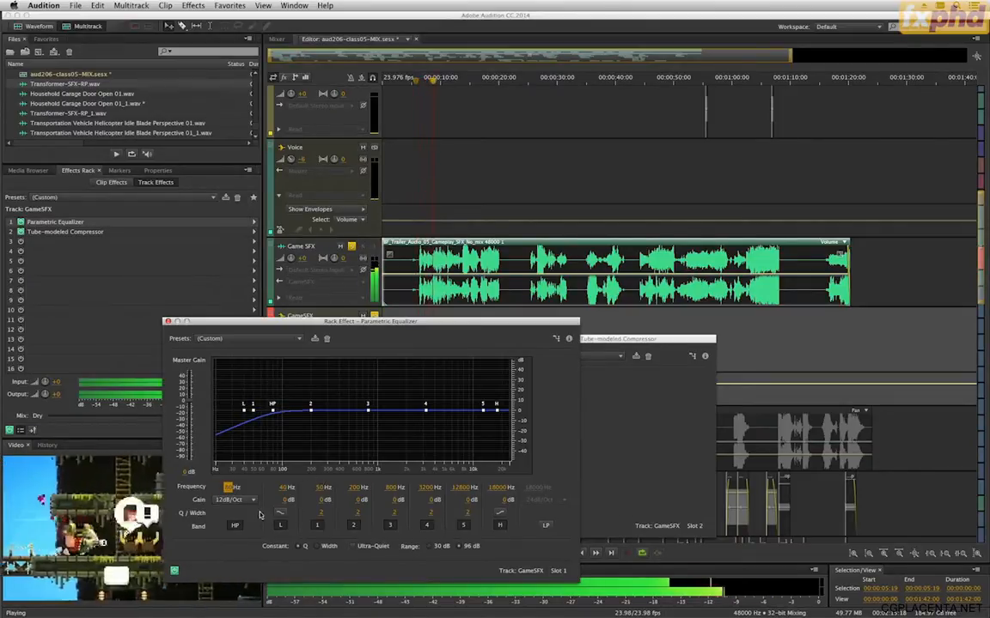
pyautogui.click(236, 527)
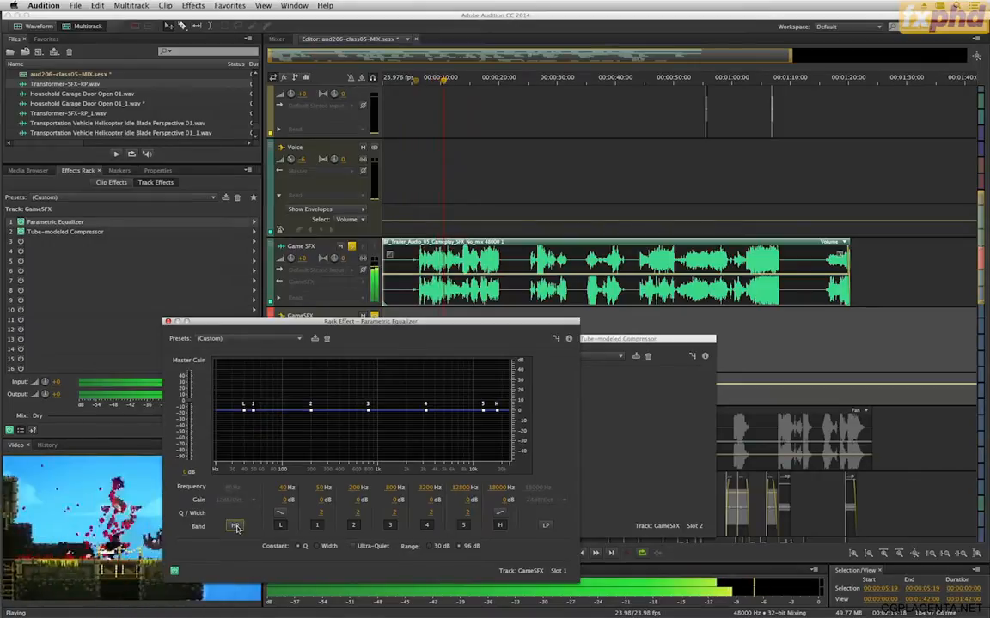
pyautogui.click(236, 527)
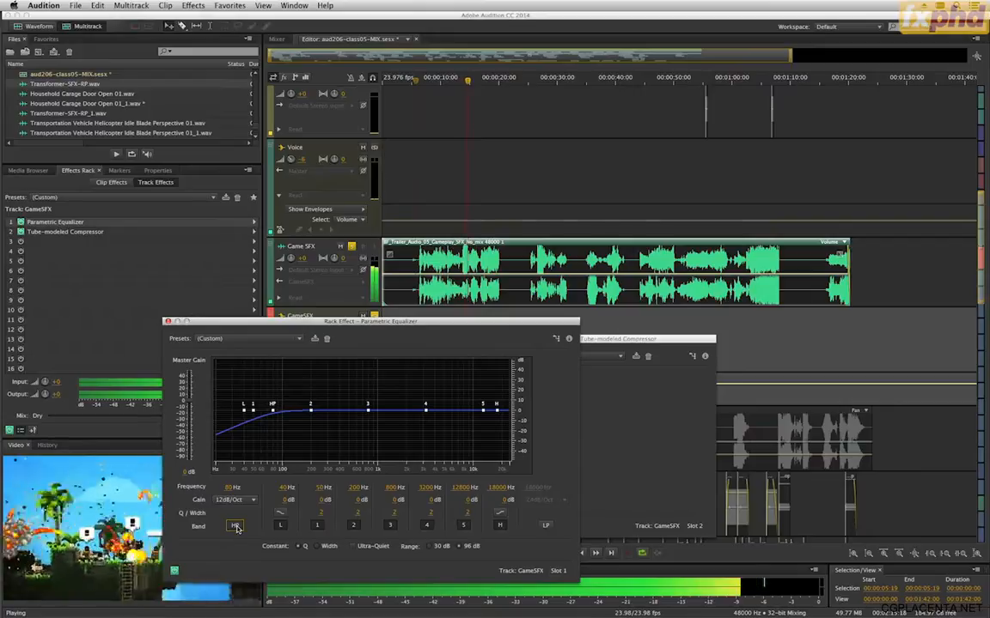
pyautogui.click(236, 526)
pyautogui.click(236, 527)
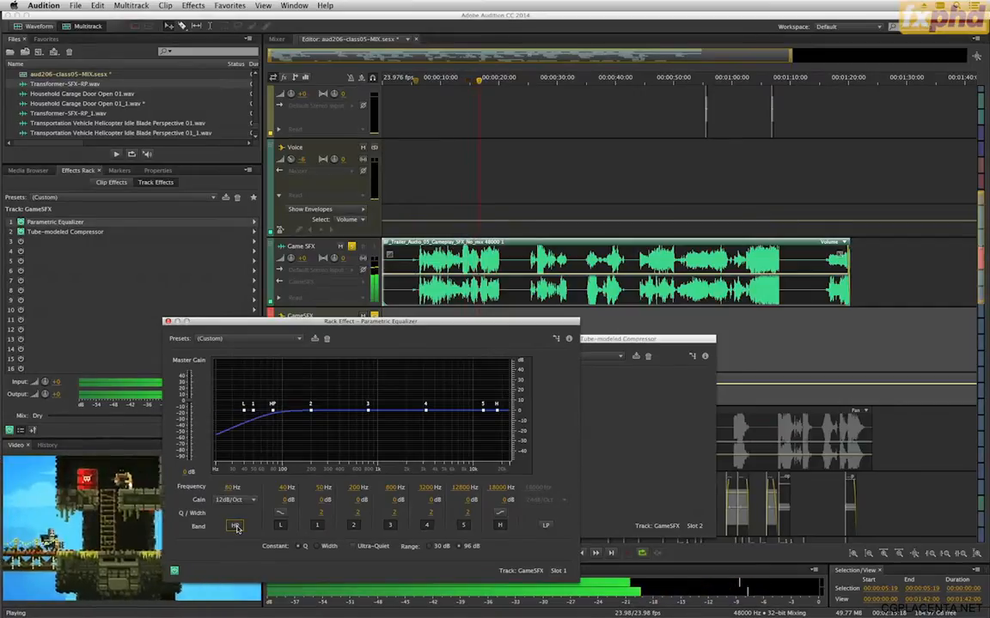
pyautogui.click(237, 526)
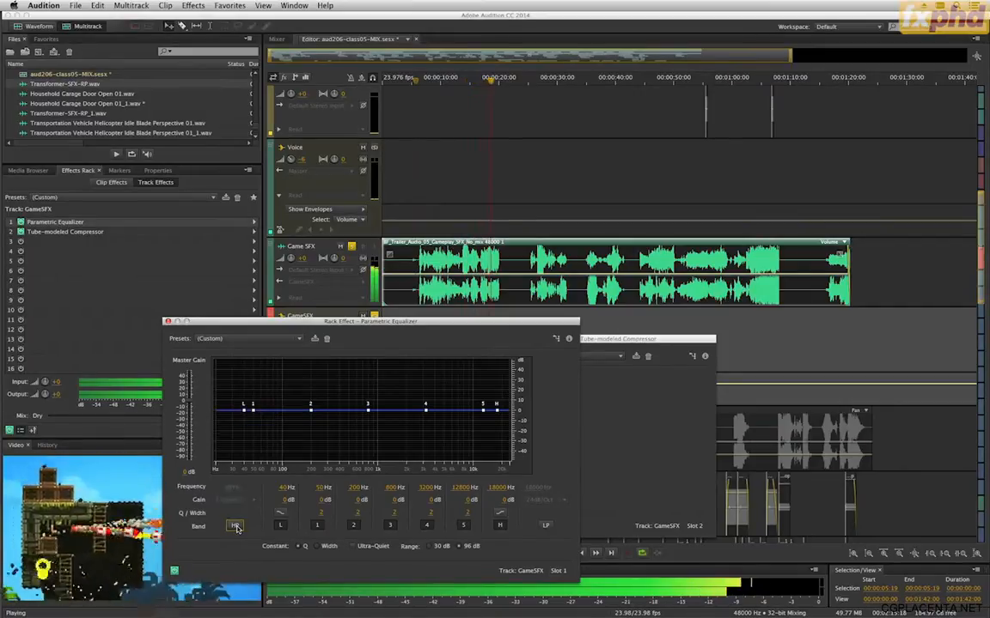
pyautogui.click(236, 527)
# Step: Audition from 00:00:06:09, move equalizer band 2 to about 305 Hz at -4 dB, and set the equalizer range to 30 dB
pyautogui.click(418, 80)
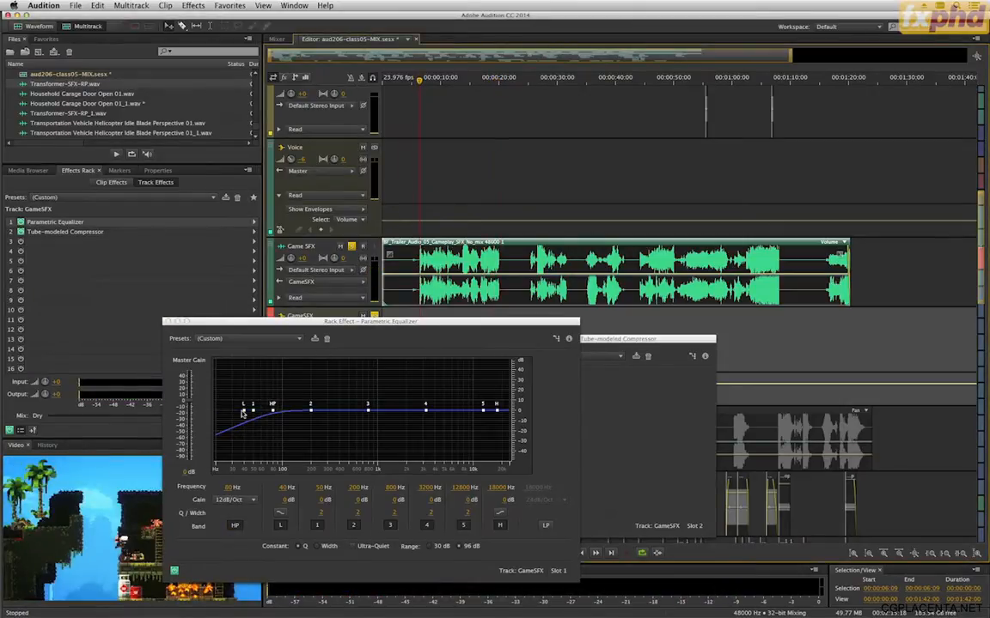
pyautogui.moveTo(239, 325); pyautogui.dragTo(349, 343)
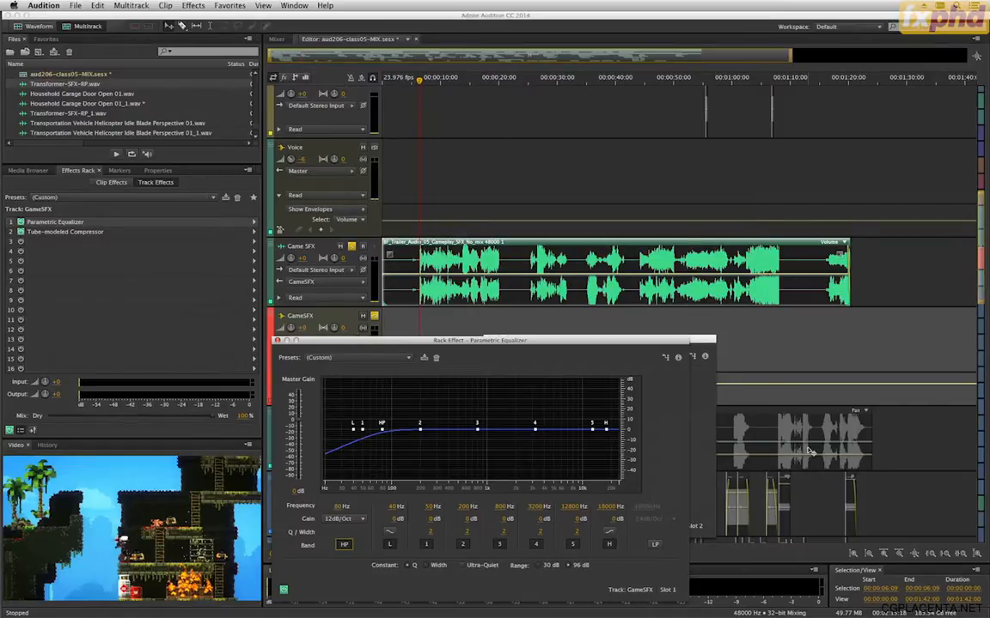
pyautogui.press('space')
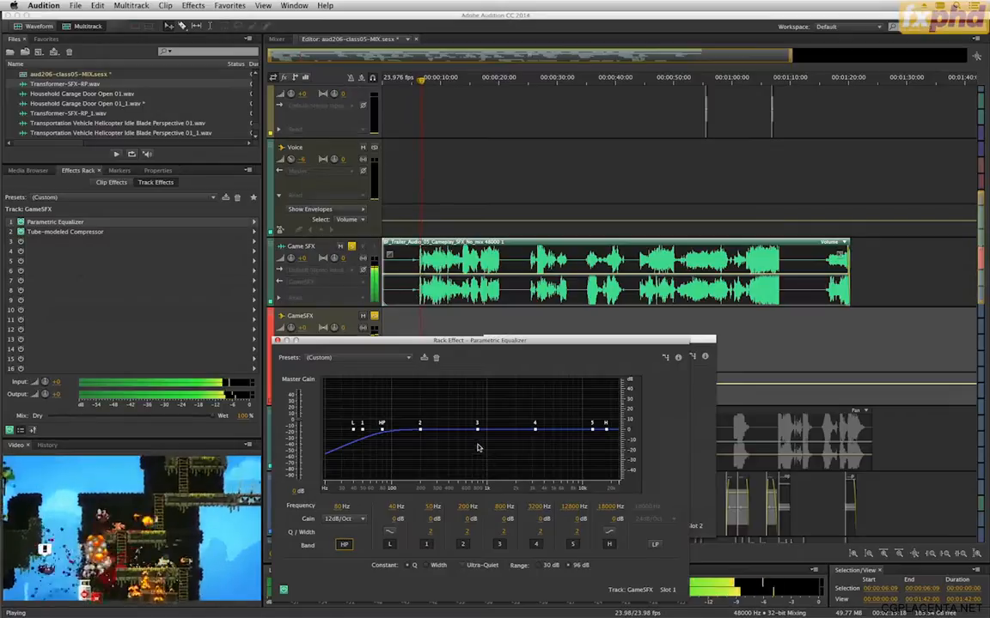
pyautogui.press('space')
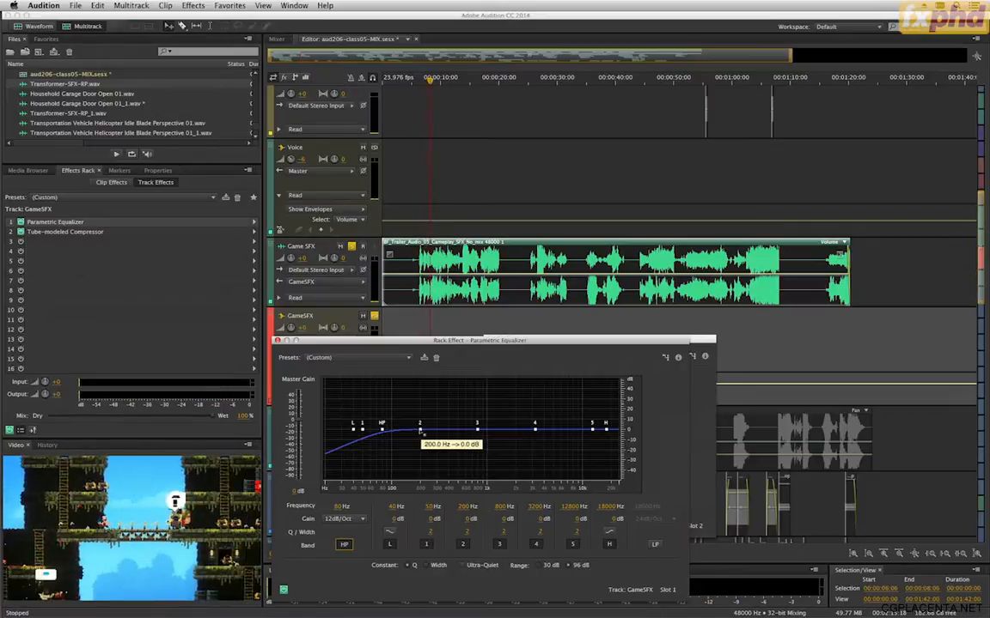
pyautogui.moveTo(419, 427)
pyautogui.mouseDown()
pyautogui.moveTo(435, 406)
pyautogui.moveTo(439, 446)
pyautogui.moveTo(441, 404)
pyautogui.moveTo(438, 450)
pyautogui.moveTo(436, 432)
pyautogui.mouseUp()
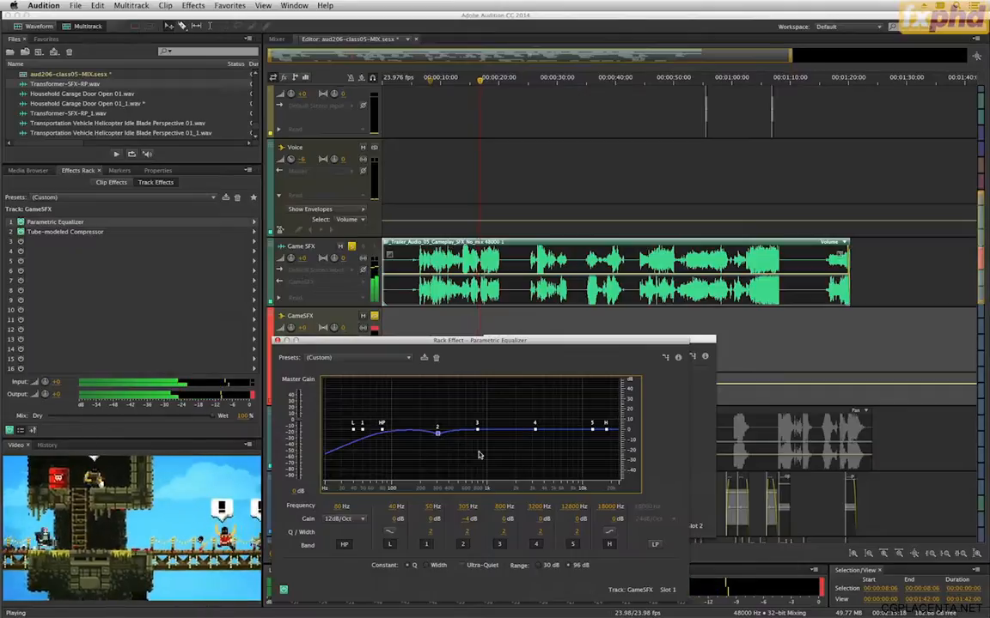
pyautogui.press('space')
pyautogui.click(542, 565)
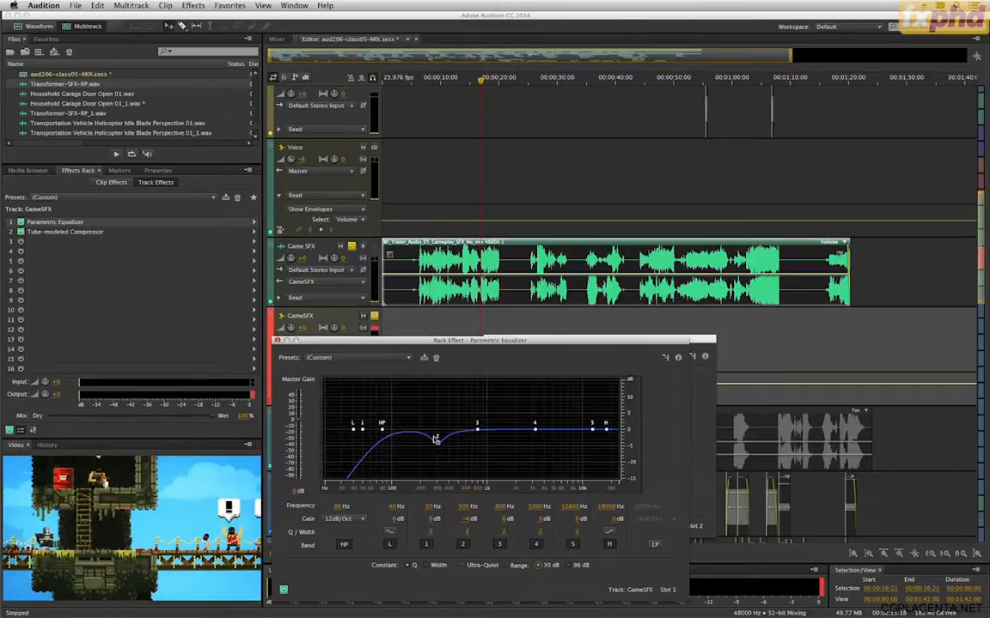
# Step: During playback from 00:00:05:05, boost band 2 to compare, and settle it at about 301 Hz with -4.6 dB gain
pyautogui.click(413, 84)
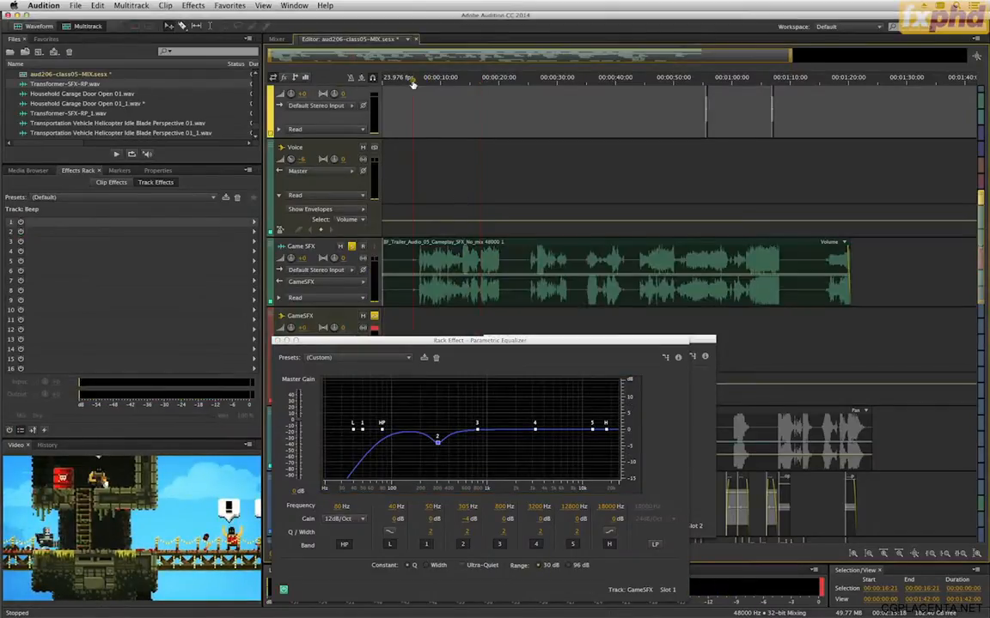
pyautogui.click(896, 256)
pyautogui.press('space')
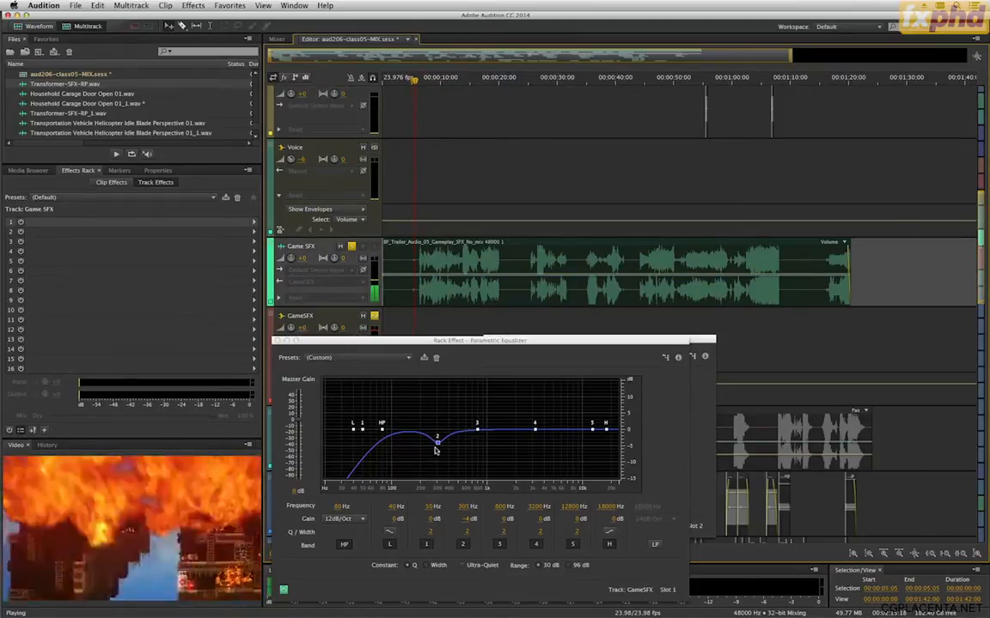
pyautogui.moveTo(438, 441); pyautogui.dragTo(438, 420)
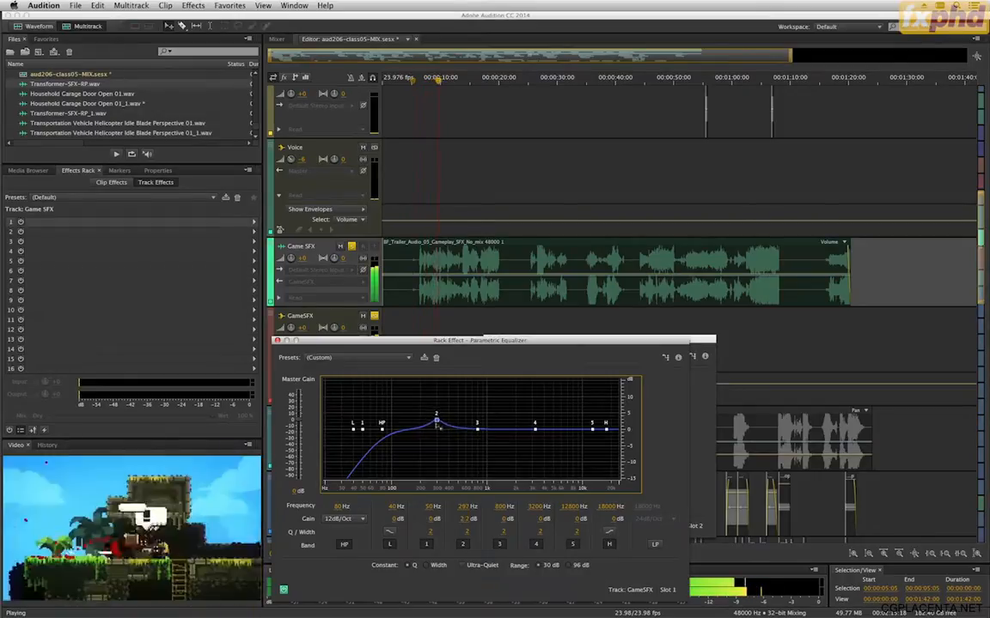
pyautogui.moveTo(437, 420); pyautogui.dragTo(439, 447)
pyautogui.press('space')
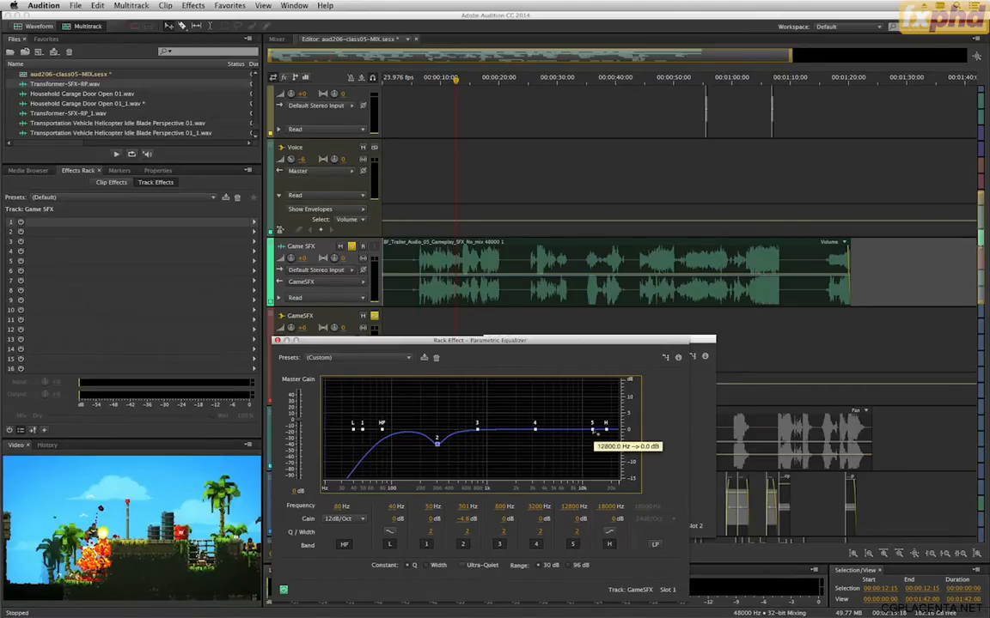
# Step: Raise the GameSFX equalizer's high-shelf band to about 10173 Hz and 5.7 dB while auditioning the gameplay effects from 00:00:05:08
pyautogui.click(610, 534)
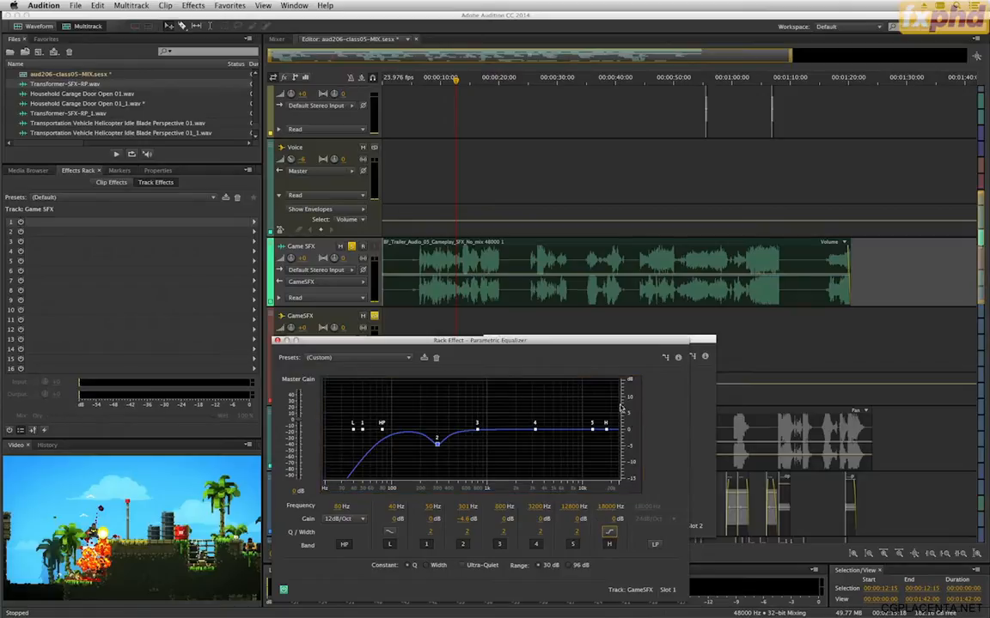
pyautogui.moveTo(613, 432); pyautogui.dragTo(570, 414)
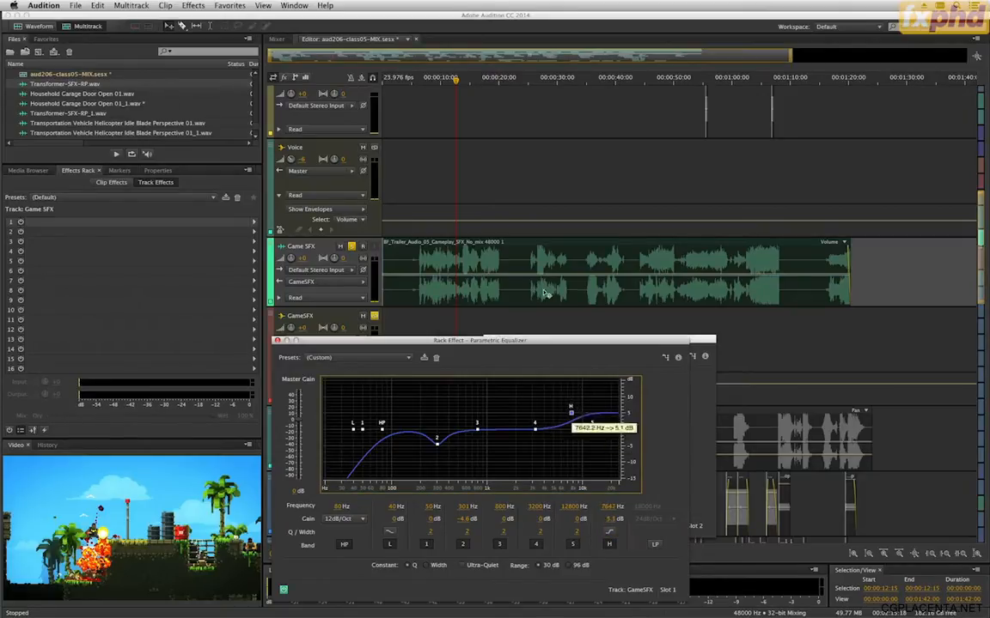
pyautogui.click(420, 101)
pyautogui.press('space')
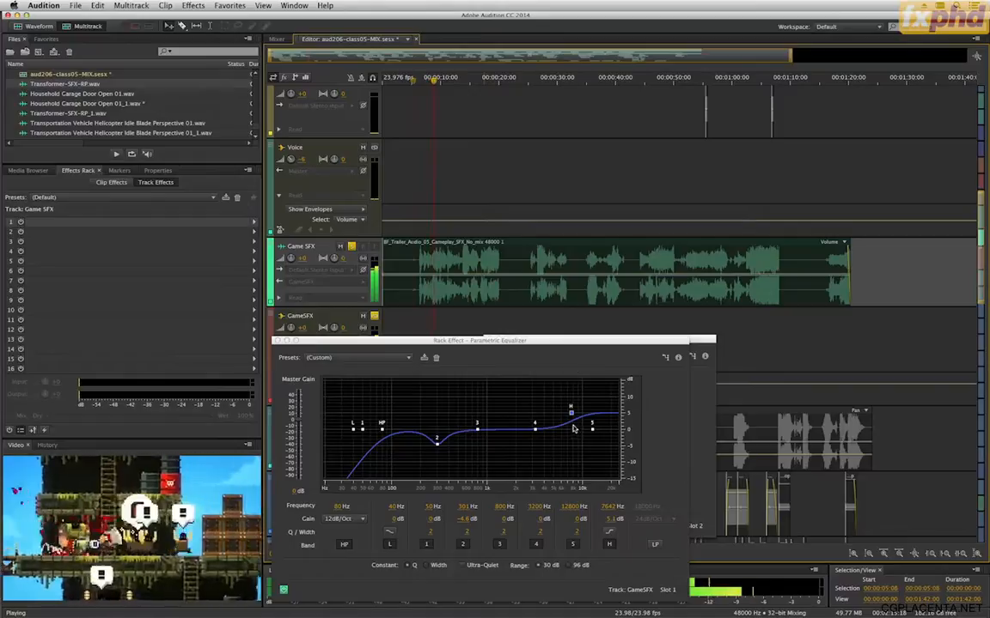
pyautogui.moveTo(571, 413)
pyautogui.mouseDown()
pyautogui.moveTo(564, 401)
pyautogui.moveTo(584, 412)
pyautogui.mouseUp()
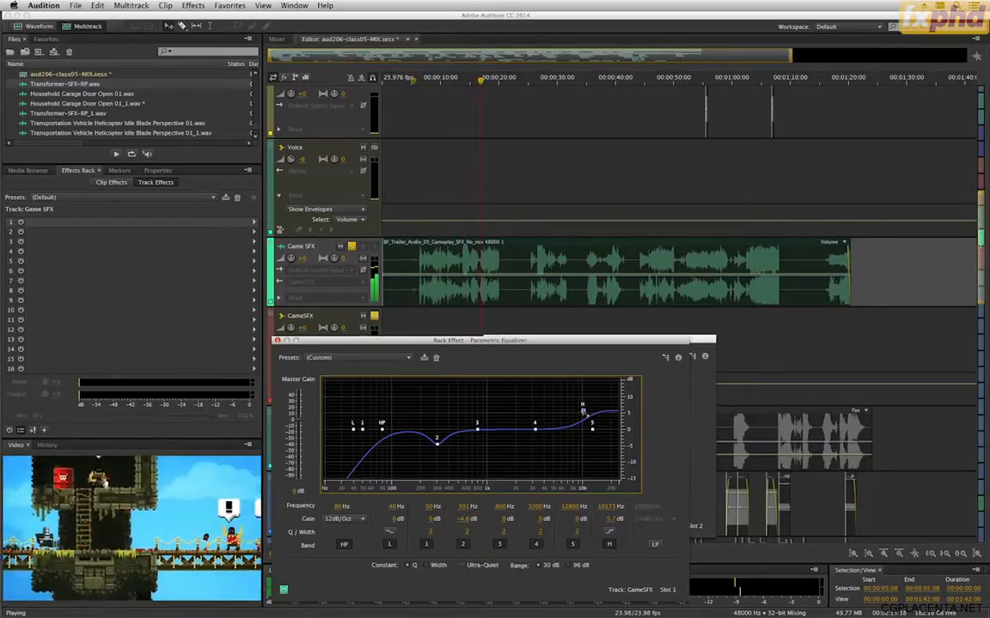
# Step: Lower the equalizer's high-pass frequency to 67 Hz during playback, stop the playback and close the equalizer
pyautogui.moveTo(382, 432); pyautogui.dragTo(375, 430)
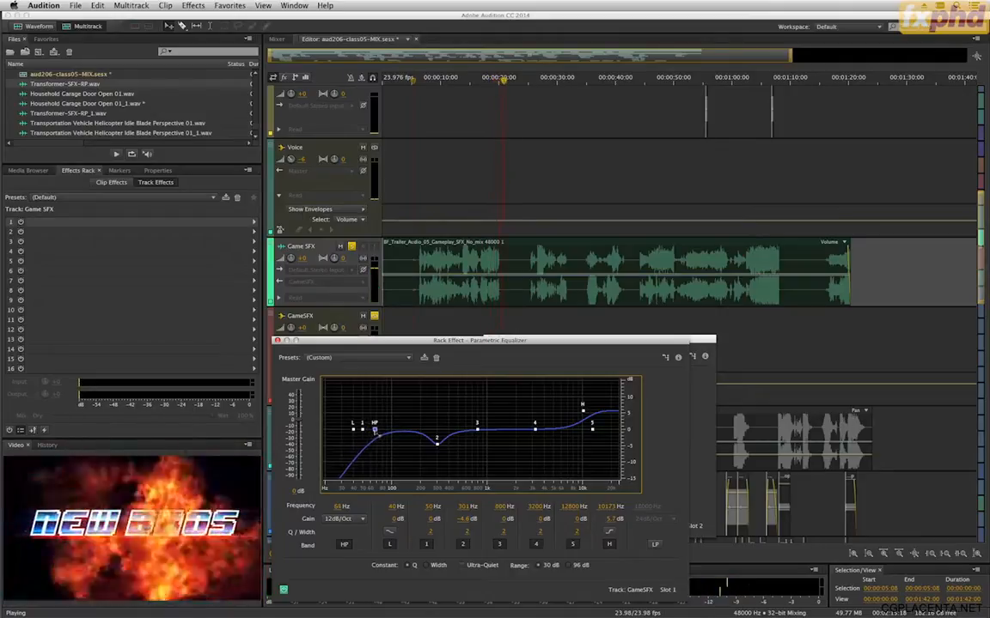
pyautogui.press('space')
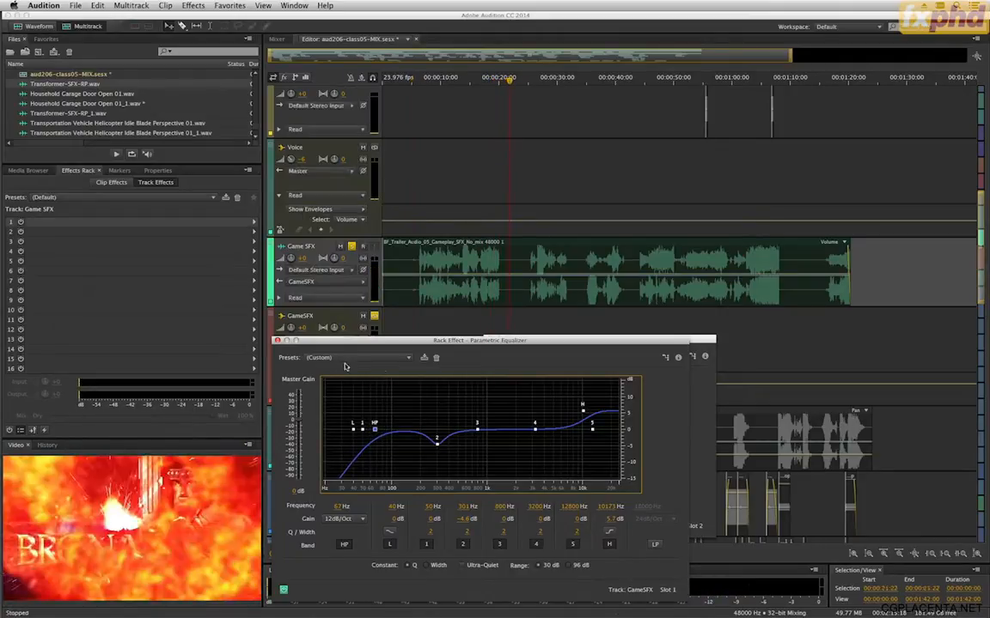
pyautogui.click(278, 340)
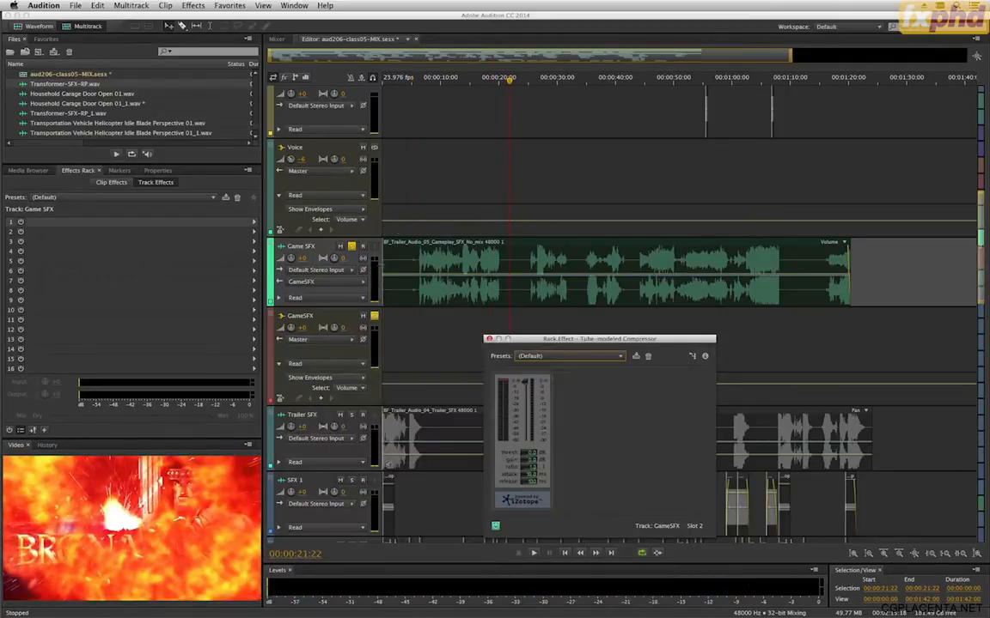
# Step: With the playhead at 00:00:06:07, reopen the GameSFX bus equalizer, lower its master gain to -5 dB and close it
pyautogui.click(418, 80)
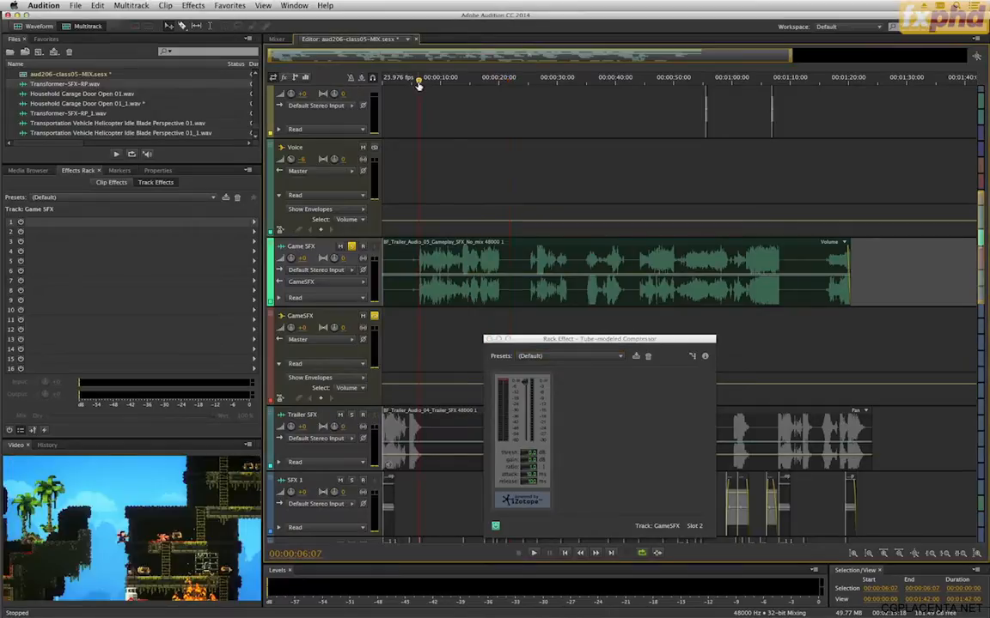
pyautogui.click(506, 384)
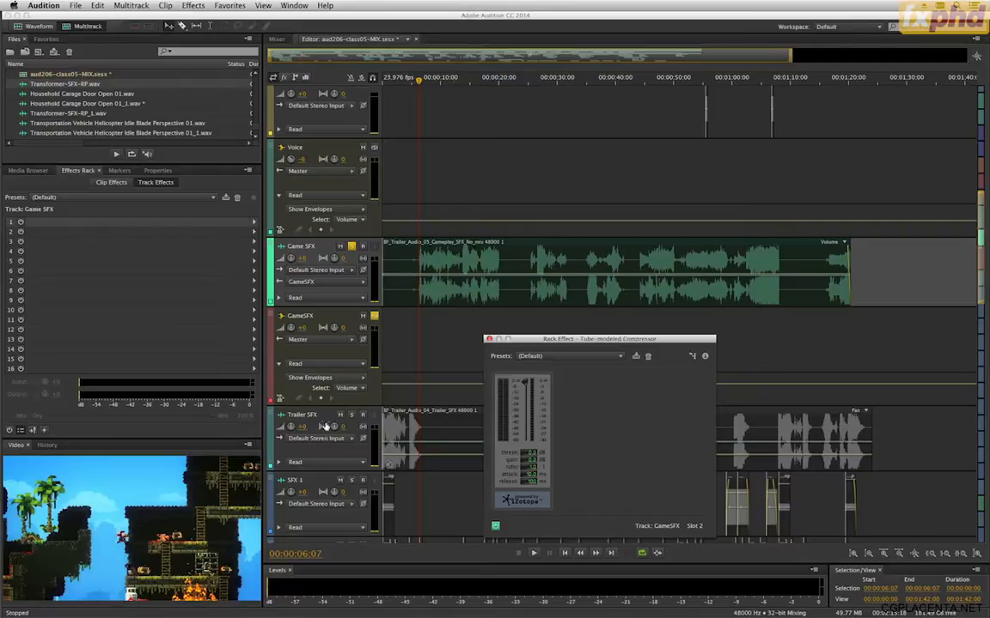
pyautogui.click(322, 315)
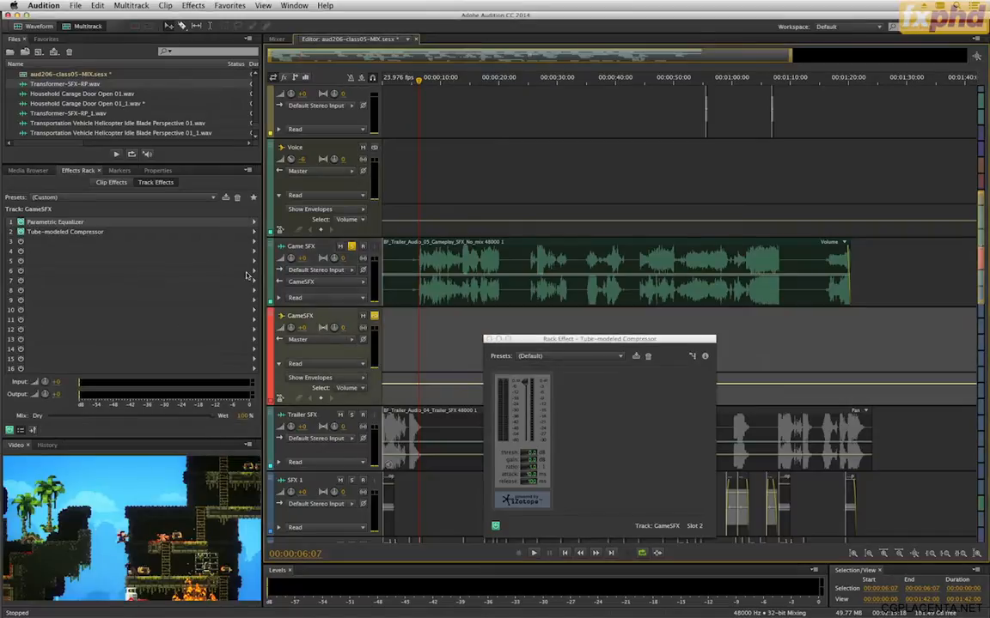
pyautogui.doubleClick(114, 224)
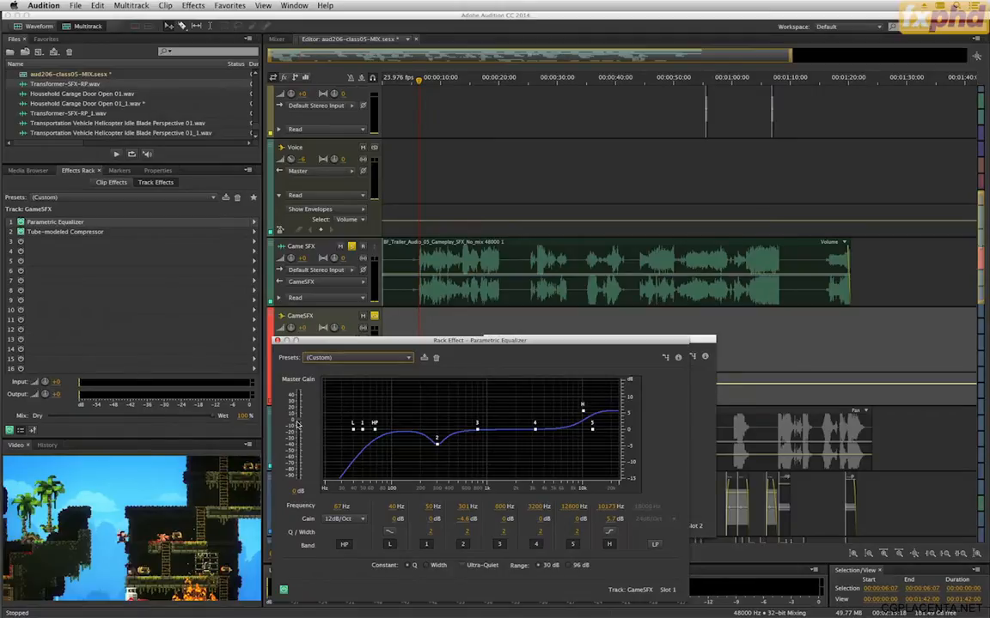
pyautogui.moveTo(299, 425); pyautogui.dragTo(299, 428)
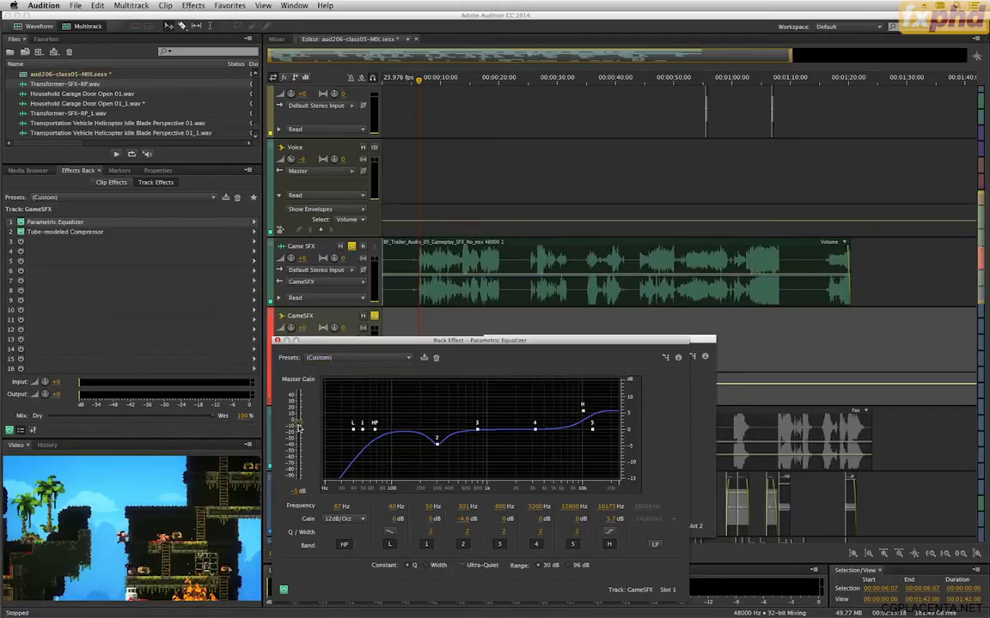
pyautogui.click(277, 341)
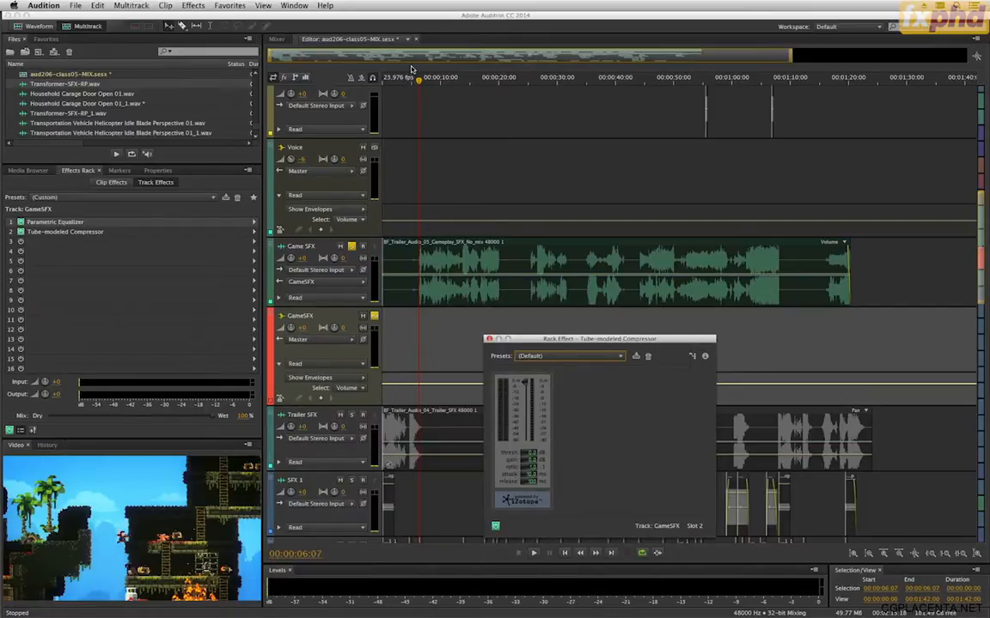
# Step: Play the gameplay effects from 00:00:06:07 and 00:00:13:00 while watching the tube-modeled compressor's input level
pyautogui.press('space')
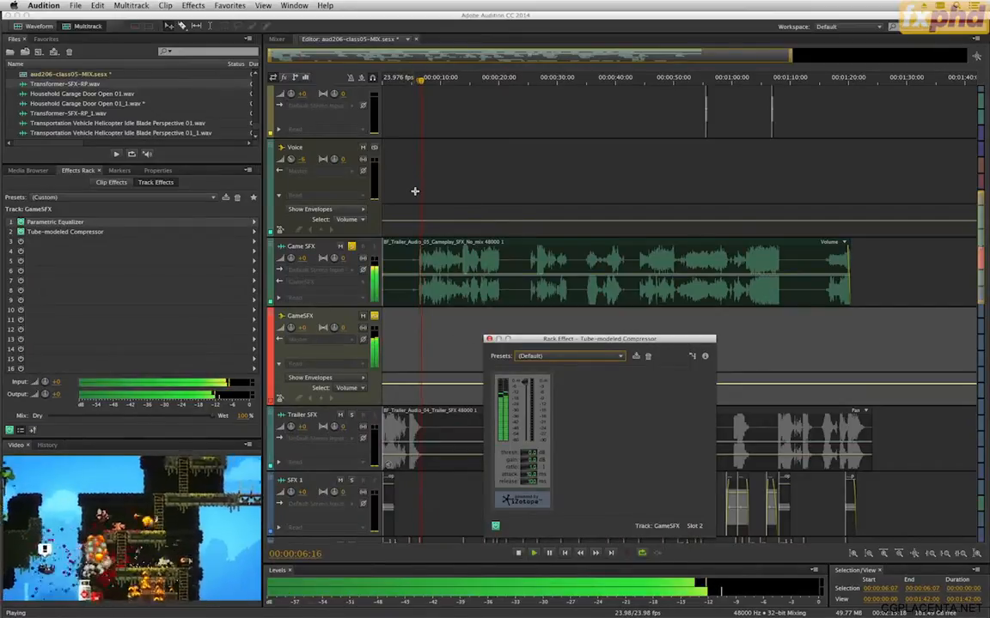
pyautogui.press('space')
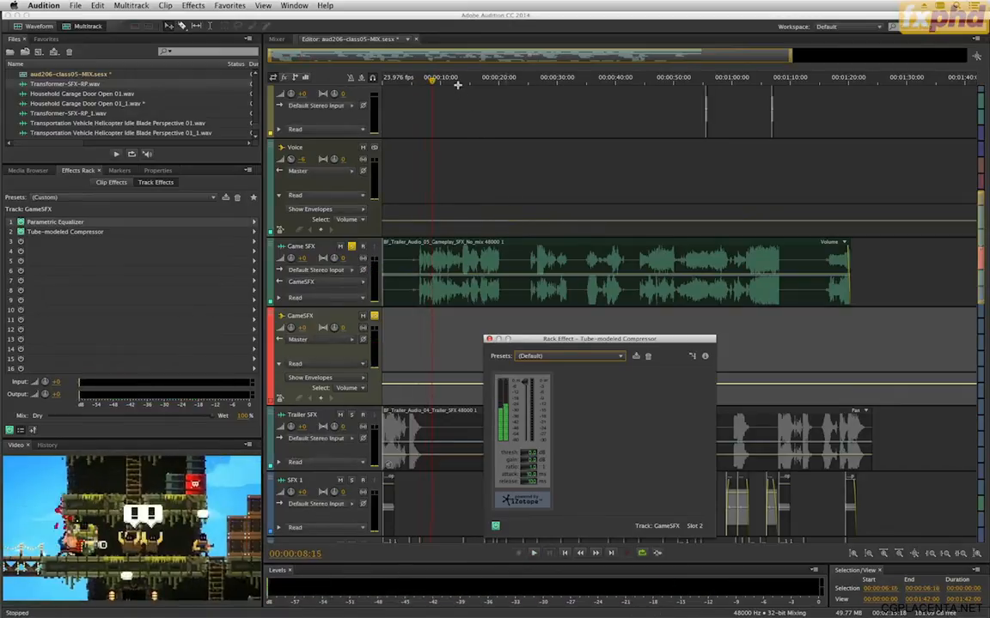
pyautogui.click(453, 125)
pyautogui.press('space')
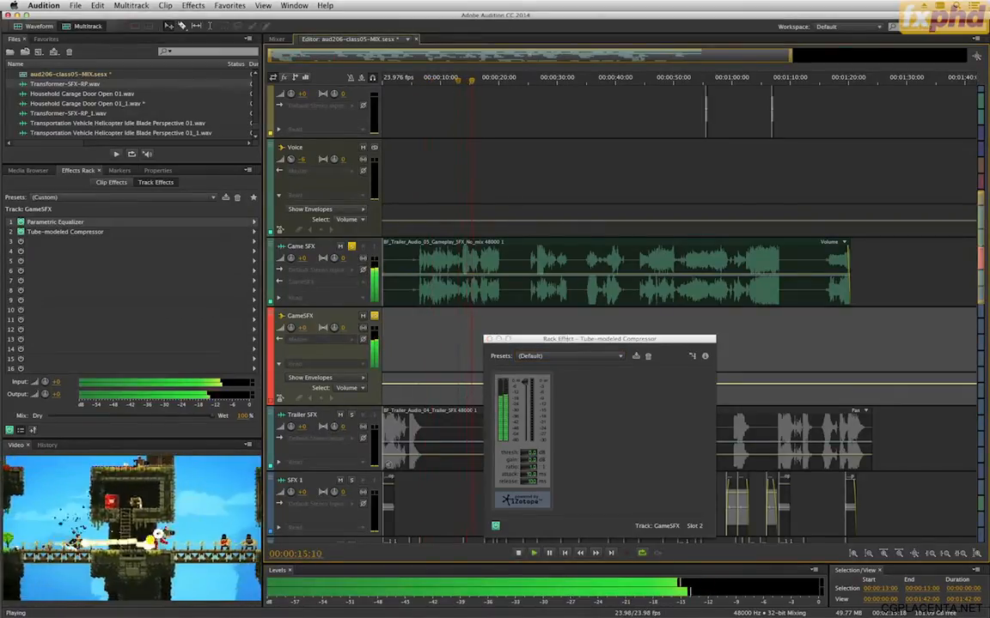
pyautogui.press('space')
# Step: Lower the GameSFX compressor's threshold to about -28 dB and adjust its gain, ratio, attack and release, auditioning from 00:00:05:15
pyautogui.moveTo(529, 392); pyautogui.dragTo(529, 405)
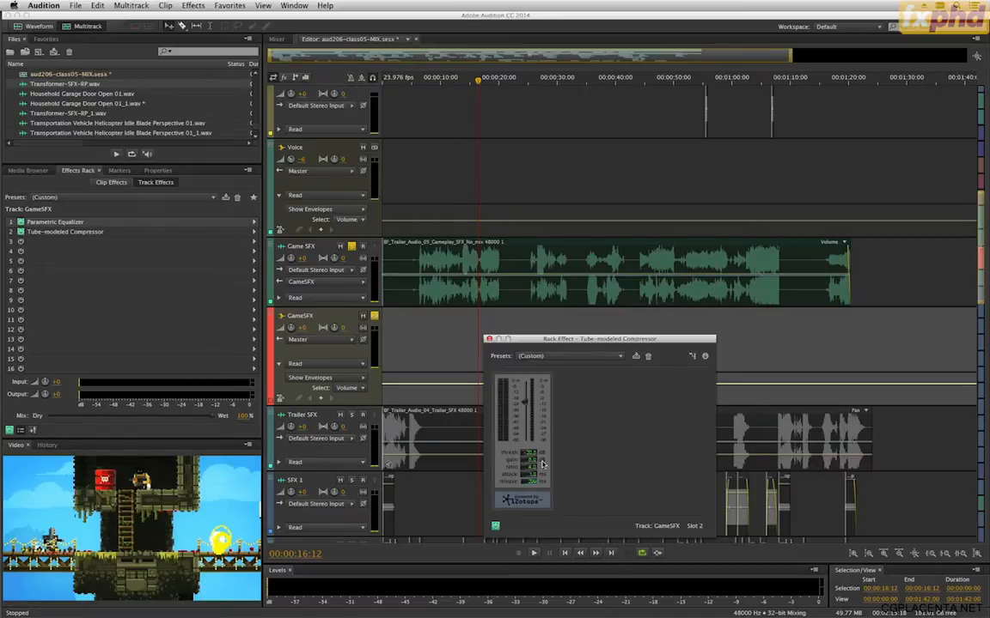
pyautogui.click(415, 94)
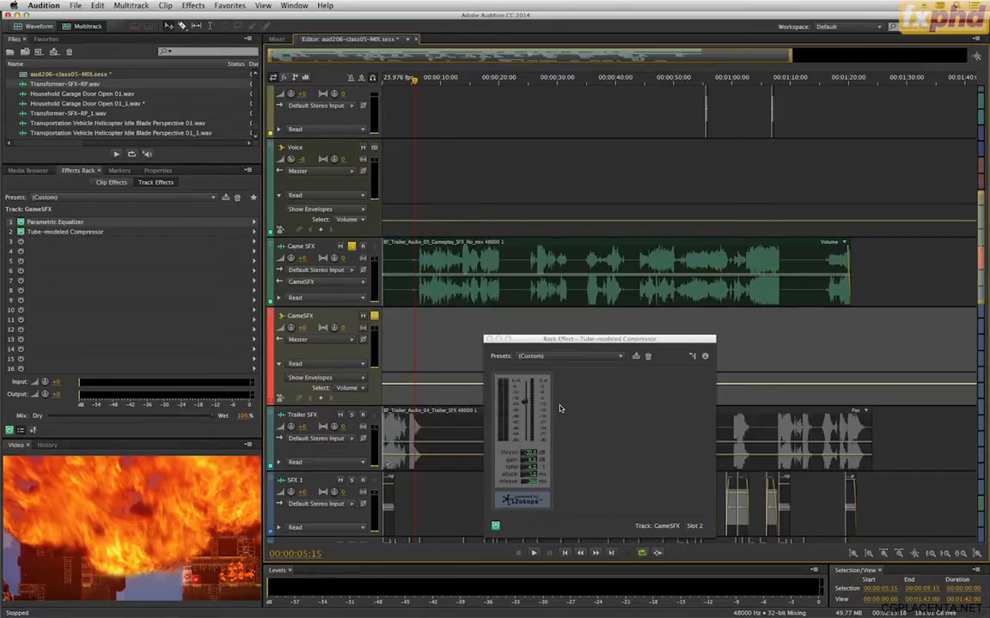
pyautogui.press('space')
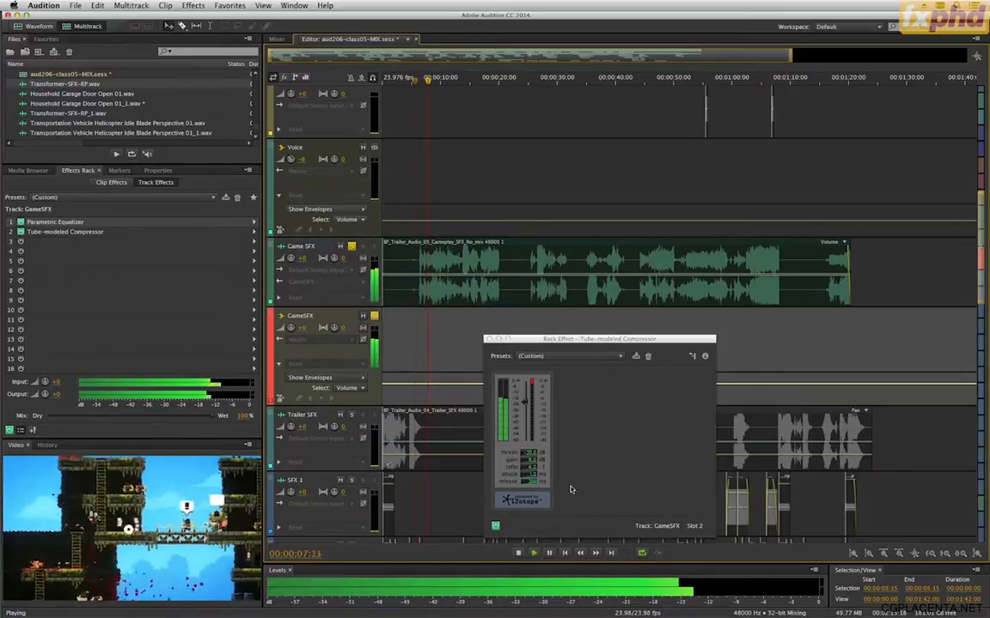
pyautogui.click(535, 489)
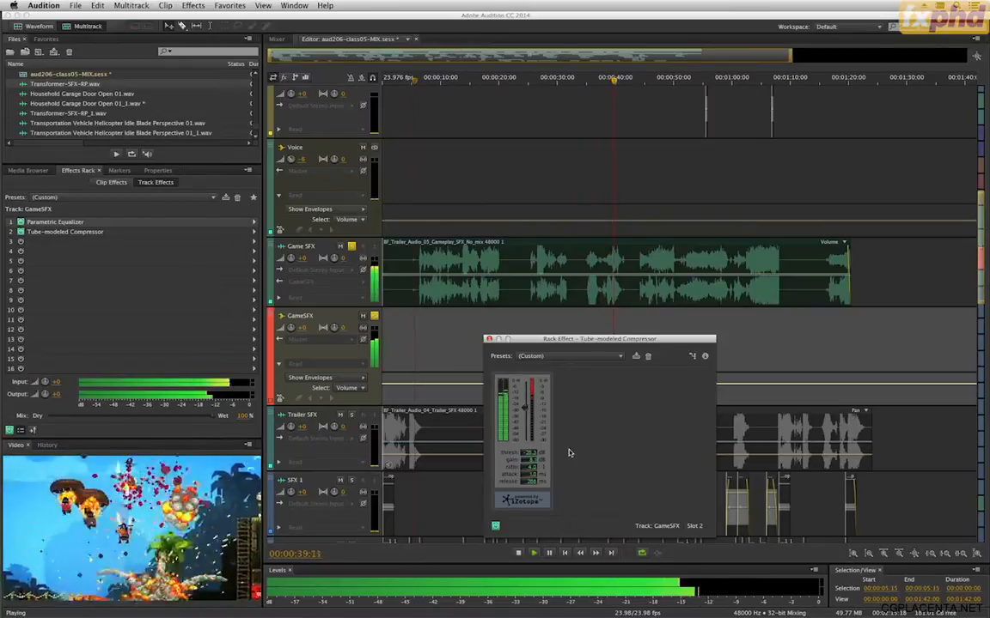
pyautogui.press('space')
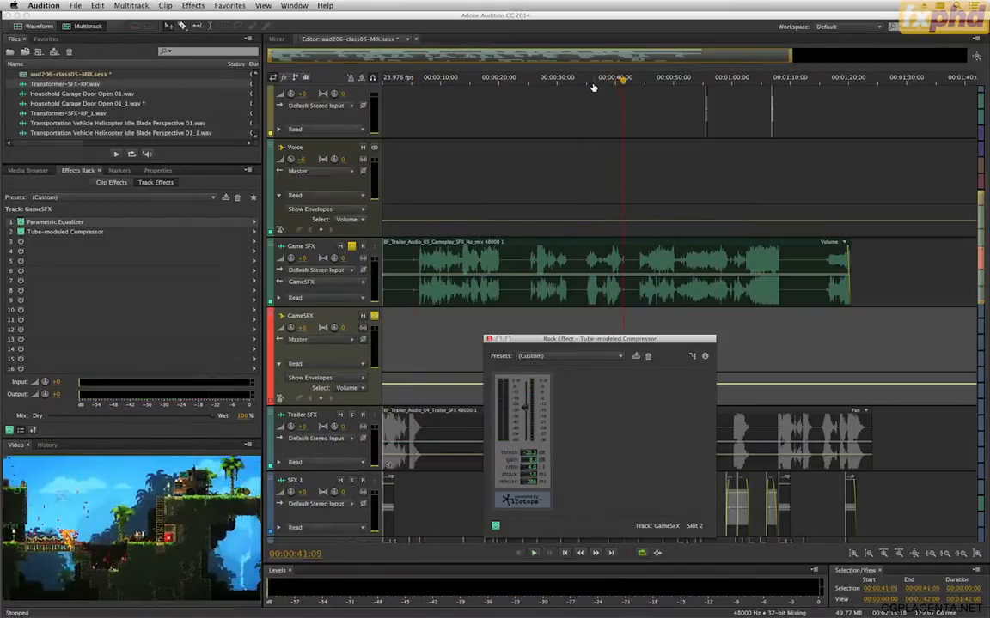
# Step: Play the gameplay effects from 00:00:35:00 with the compressor on and bypassed to compare the levels
pyautogui.click(592, 83)
pyautogui.click(586, 80)
pyautogui.press('space')
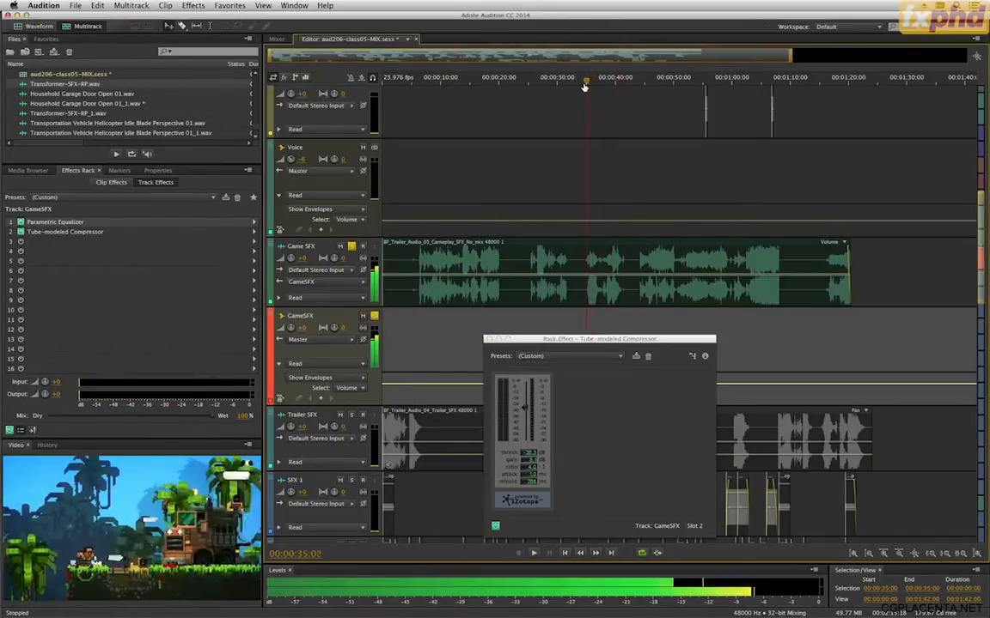
pyautogui.press('space')
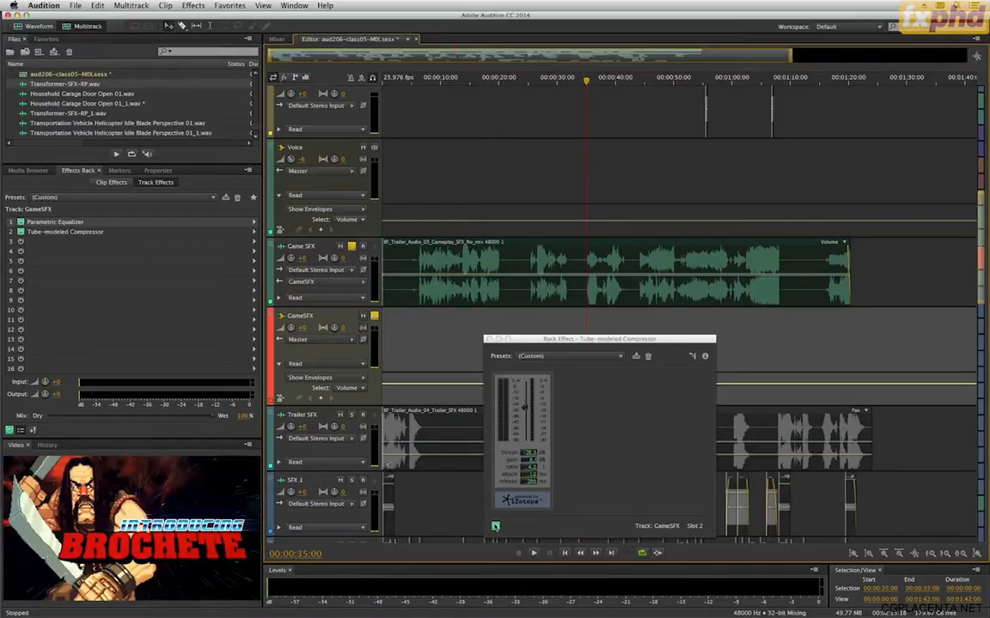
pyautogui.click(575, 486)
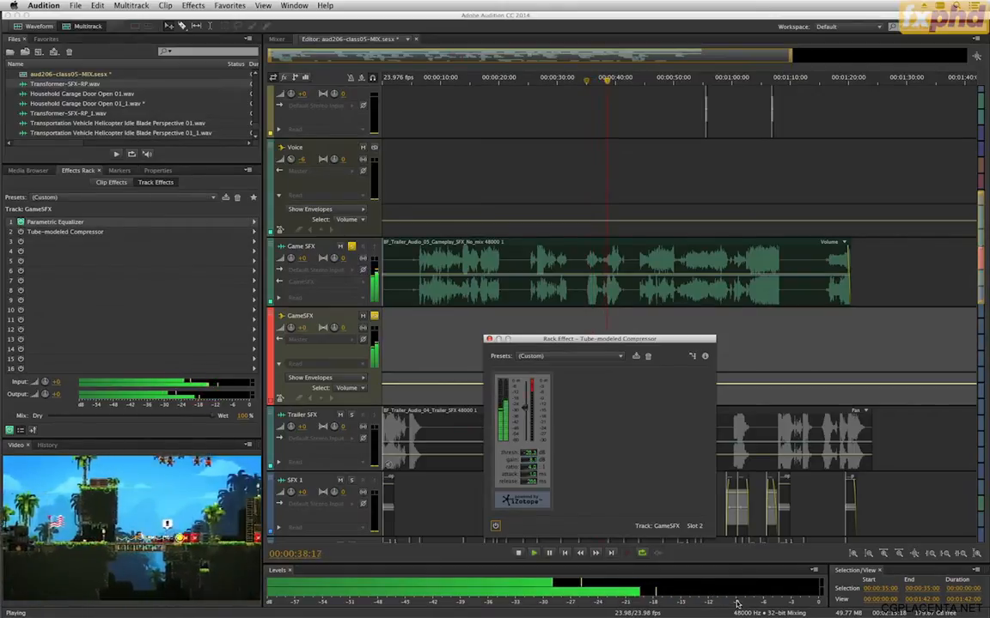
pyautogui.press('space')
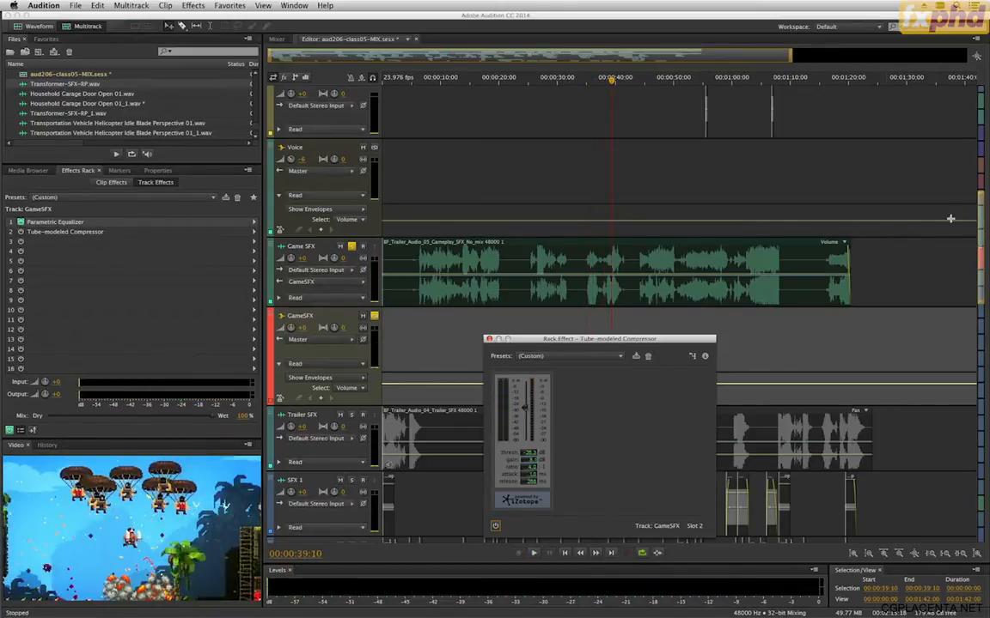
# Step: Open the Master track's SPAN analyzer and place its window aside so the compressor and the Game SFX track stay in view
pyautogui.moveTo(979, 204); pyautogui.dragTo(963, 471)
pyautogui.click(356, 496)
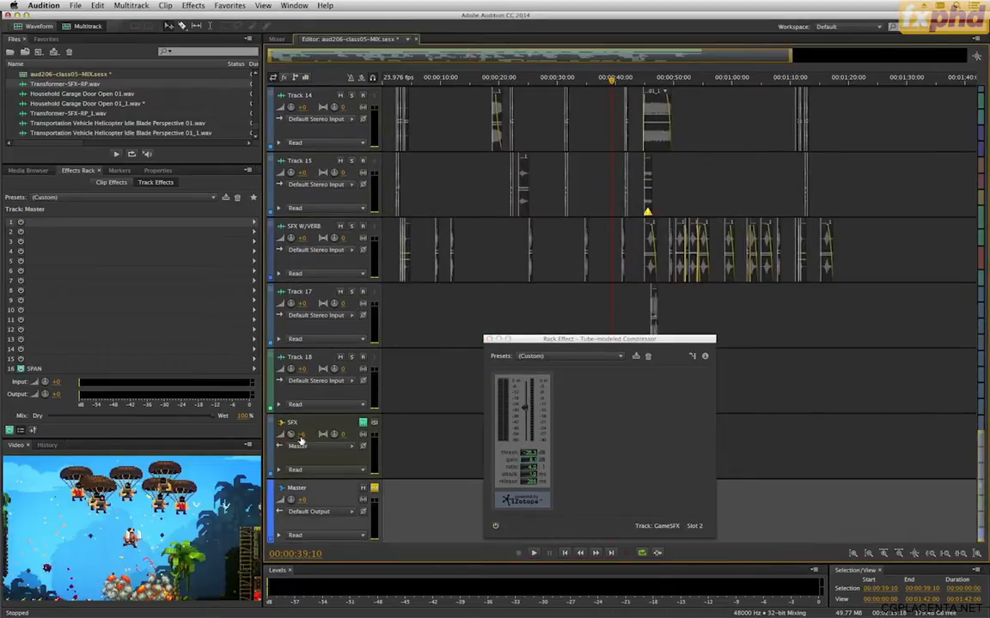
pyautogui.doubleClick(110, 370)
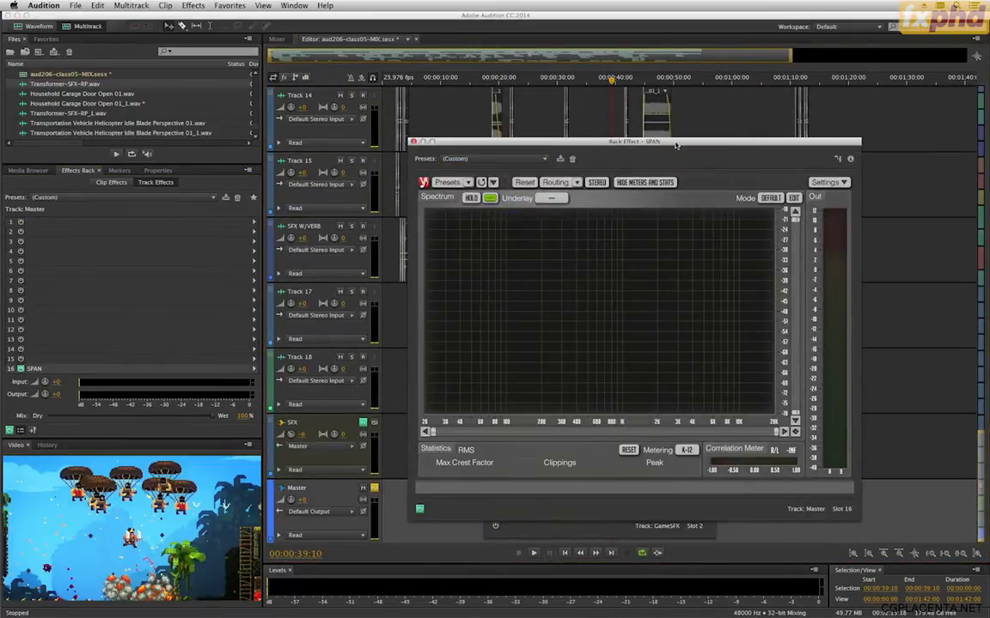
pyautogui.moveTo(702, 152); pyautogui.dragTo(192, 222)
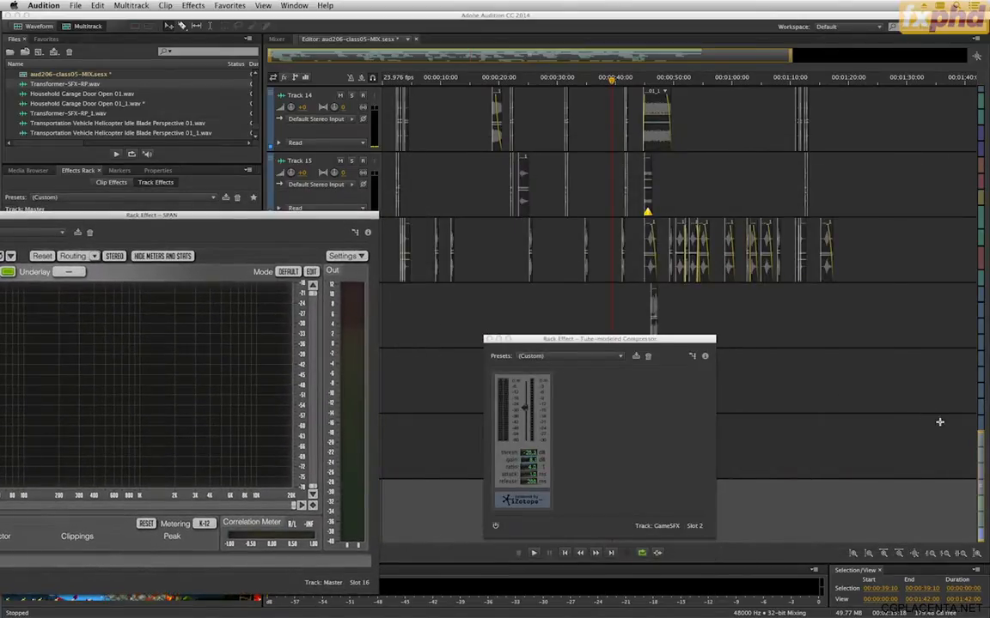
pyautogui.moveTo(985, 446); pyautogui.dragTo(958, 230)
pyautogui.scroll(2, 728, 166)
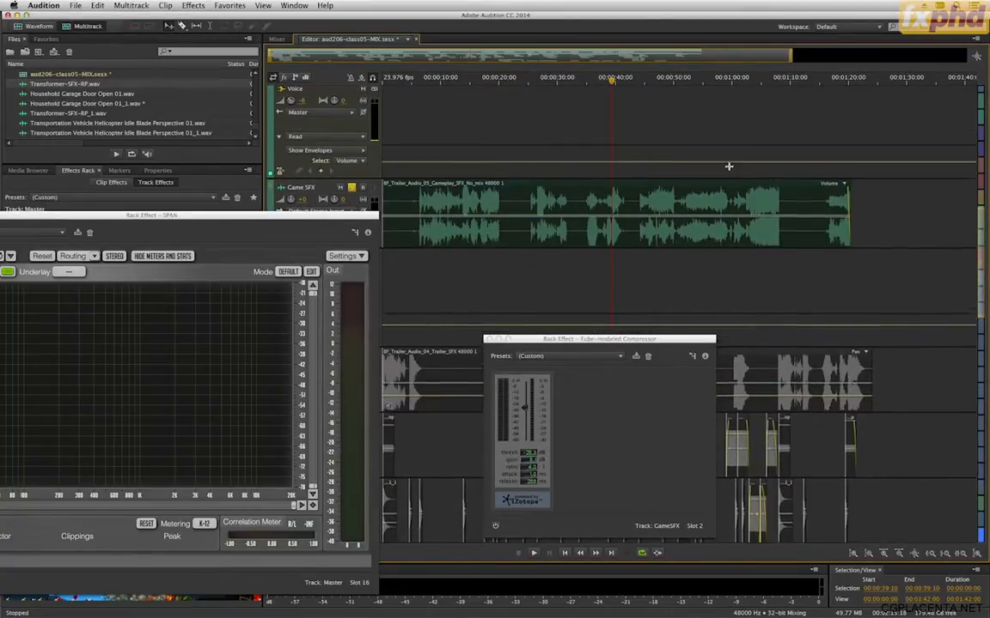
# Step: Play the gameplay effects from 00:00:34:15 and 00:00:35:22 with the compressor bypassed, examining SPAN's output levels
pyautogui.click(585, 81)
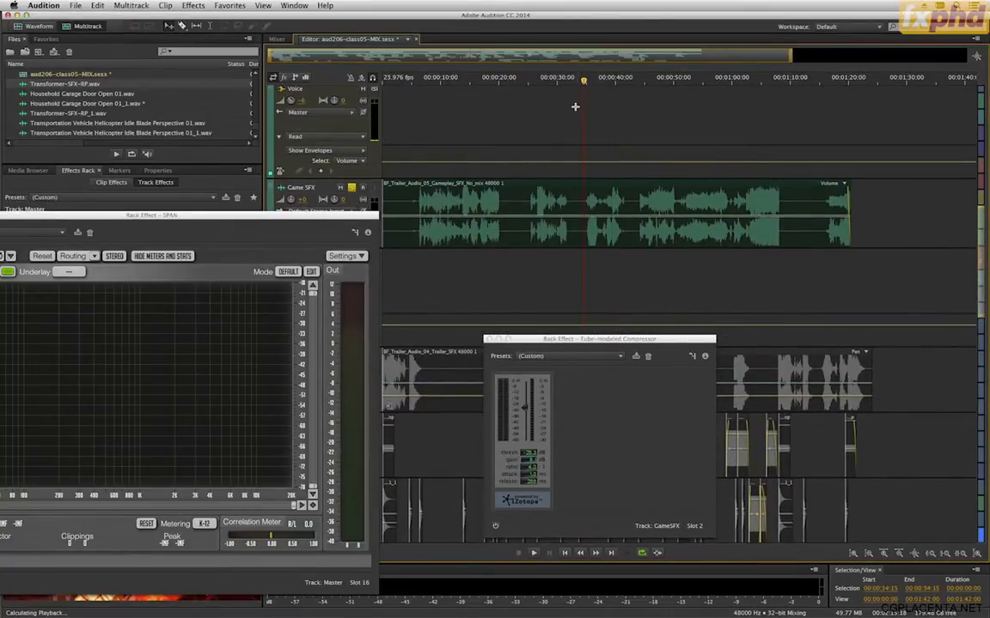
pyautogui.press('space')
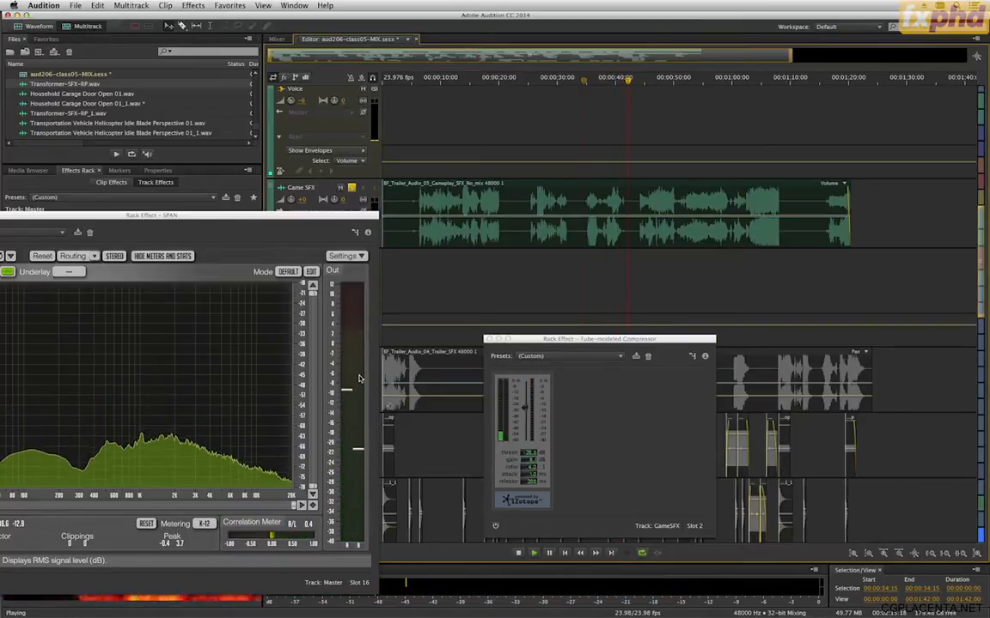
pyautogui.press('space')
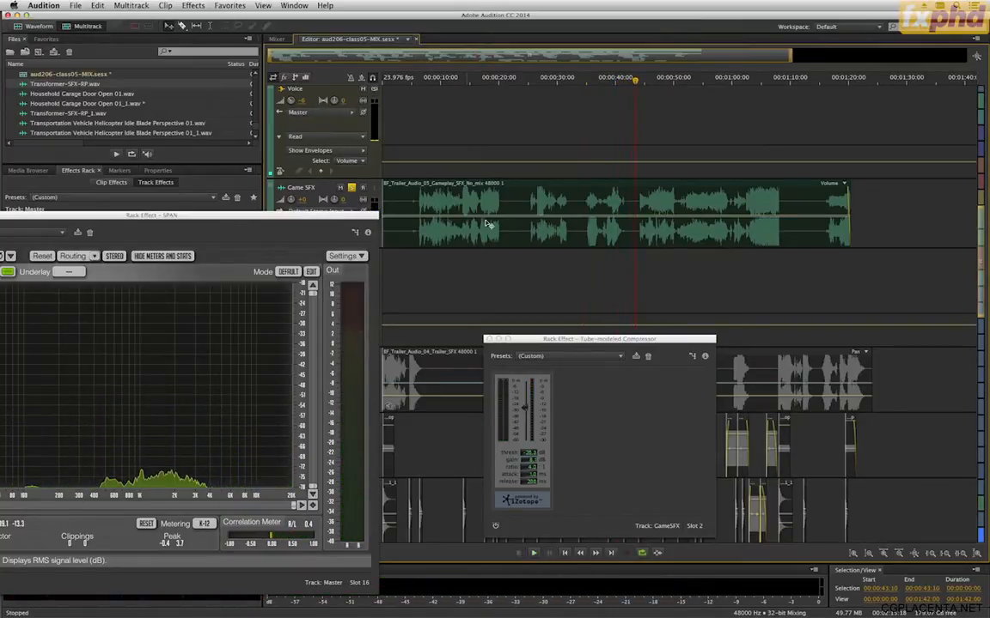
pyautogui.click(592, 82)
pyautogui.press('space')
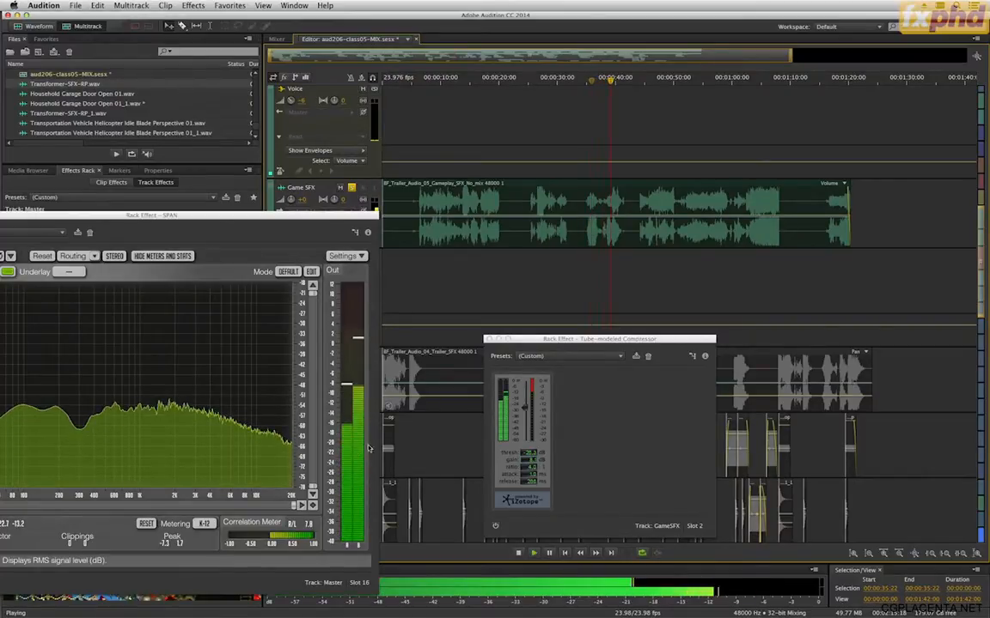
pyautogui.press('space')
# Step: Turn the GameSFX compressor on and play the gameplay effects from 00:00:33:14 and 00:00:35:03, examining SPAN's output levels
pyautogui.click(589, 82)
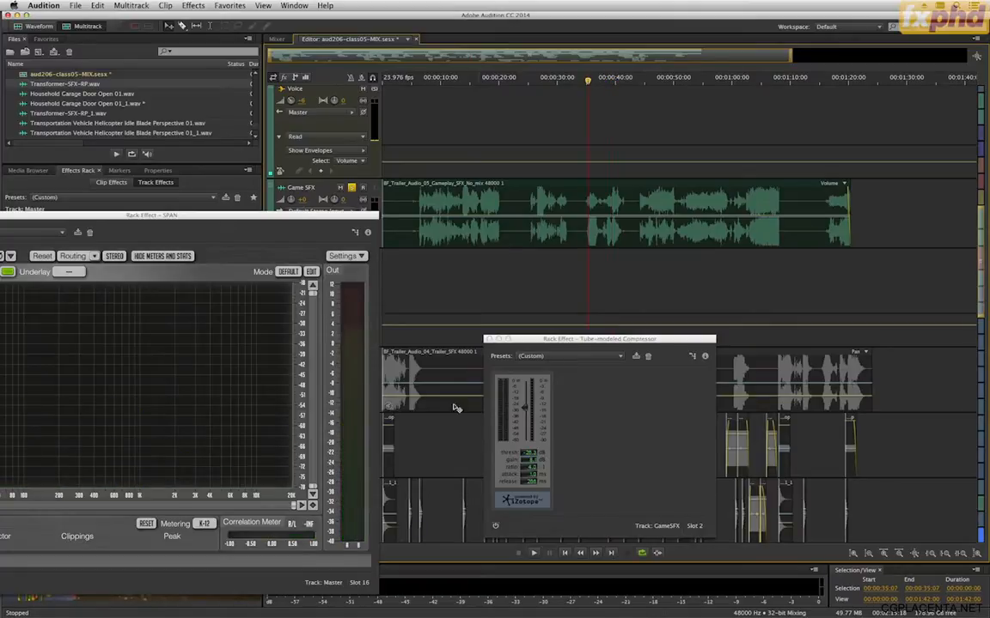
pyautogui.click(496, 527)
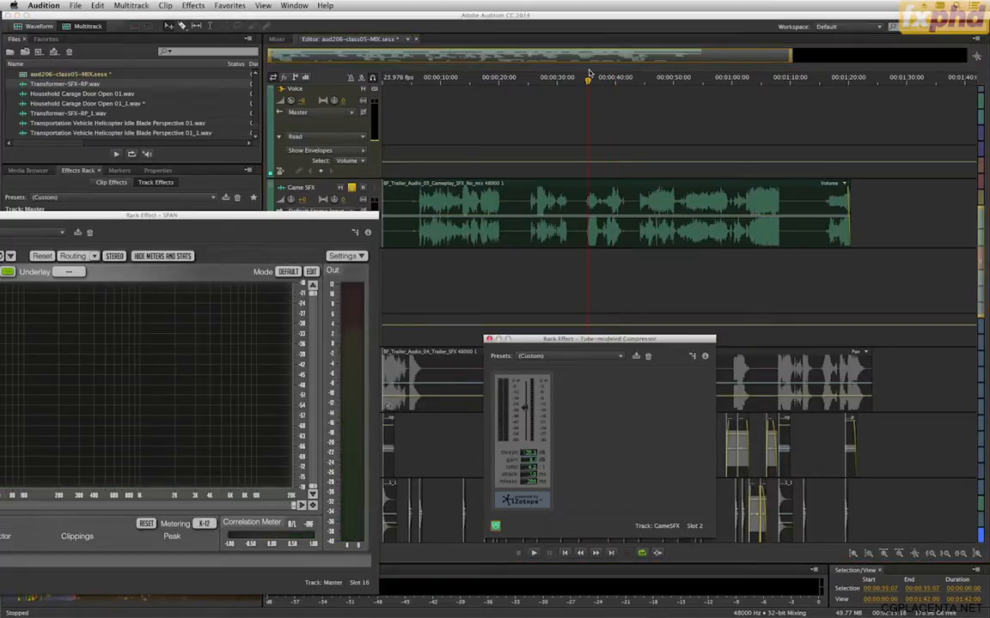
pyautogui.moveTo(585, 84); pyautogui.dragTo(578, 83)
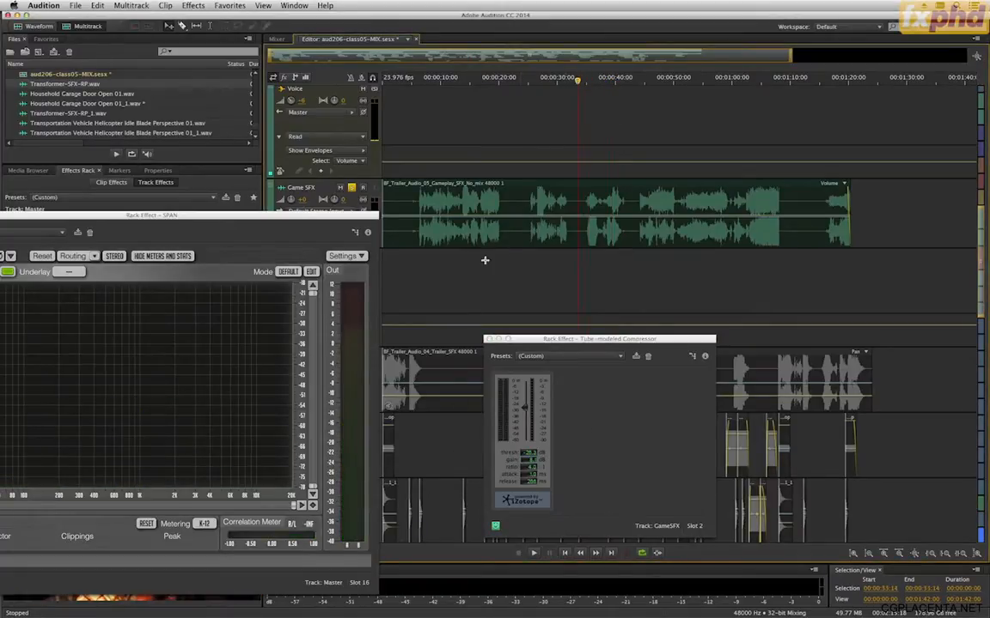
pyautogui.press('space')
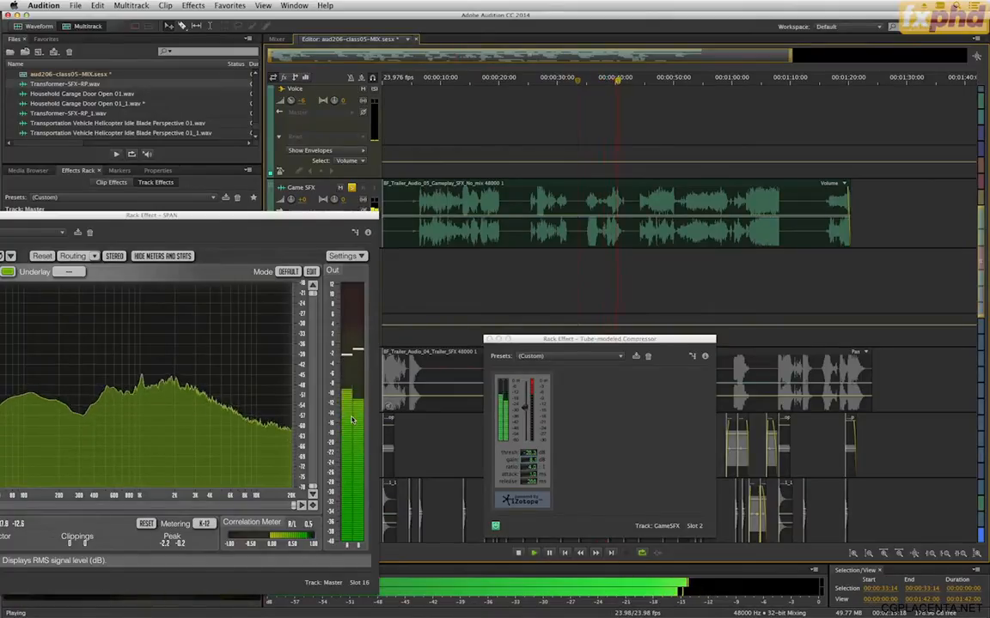
pyautogui.press('space')
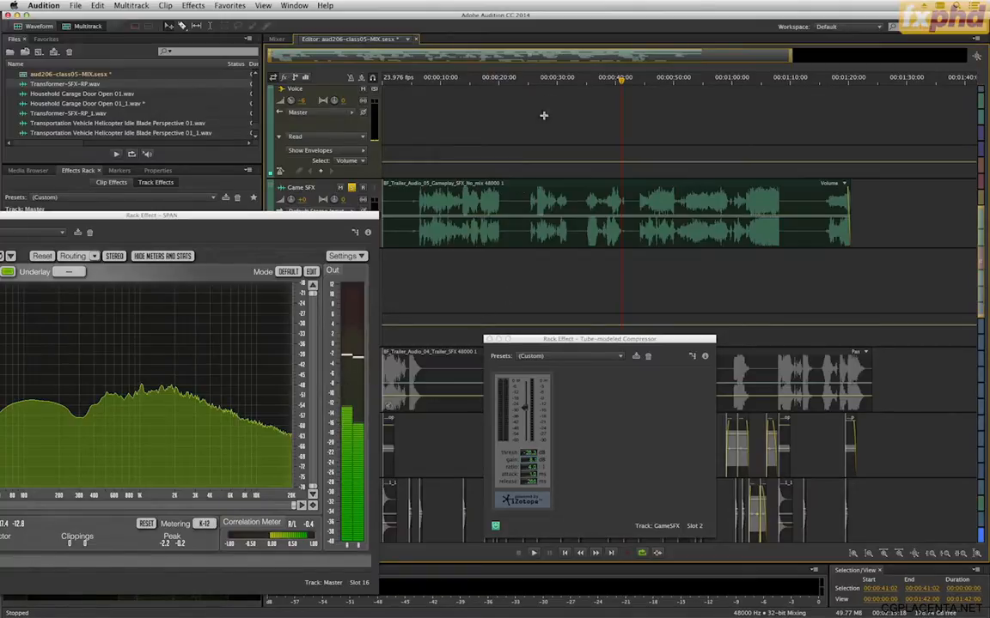
pyautogui.click(587, 86)
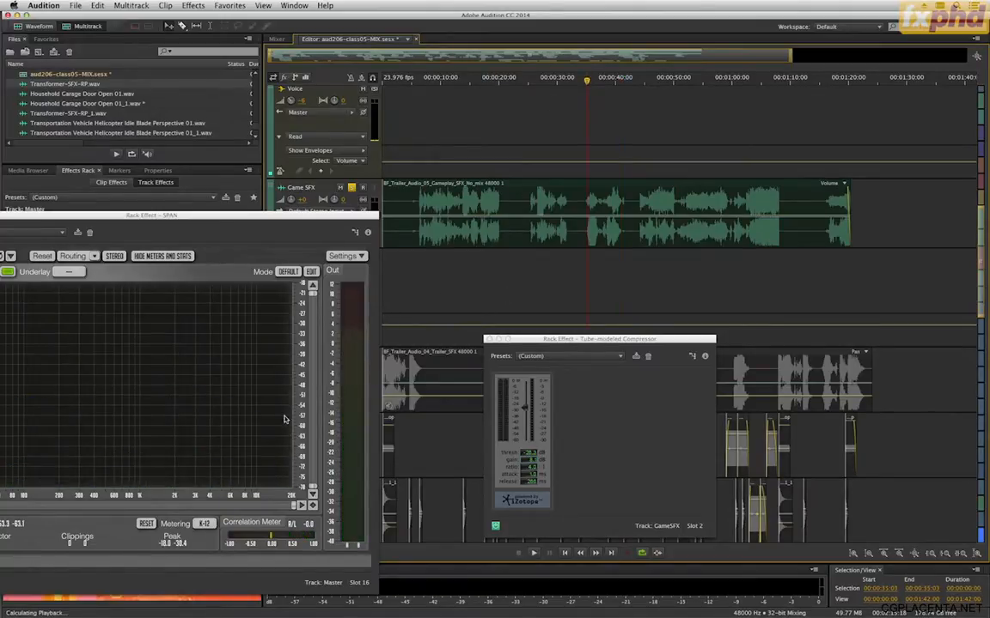
pyautogui.press('space')
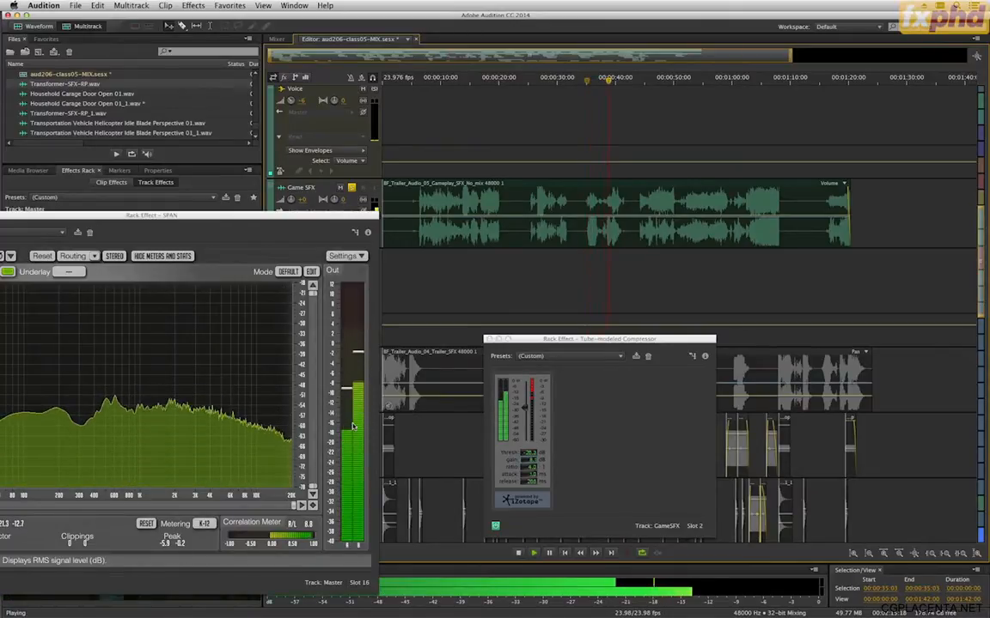
pyautogui.press('space')
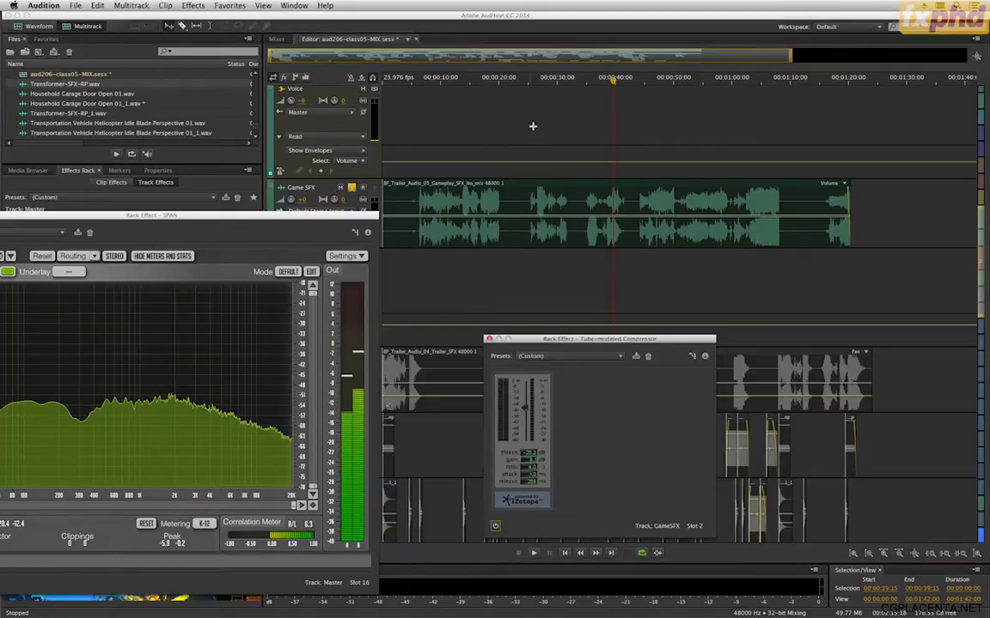
# Step: Play the gameplay effects from 00:00:34:18 with the compressor bypassed, comparing the output levels in SPAN
pyautogui.click(584, 86)
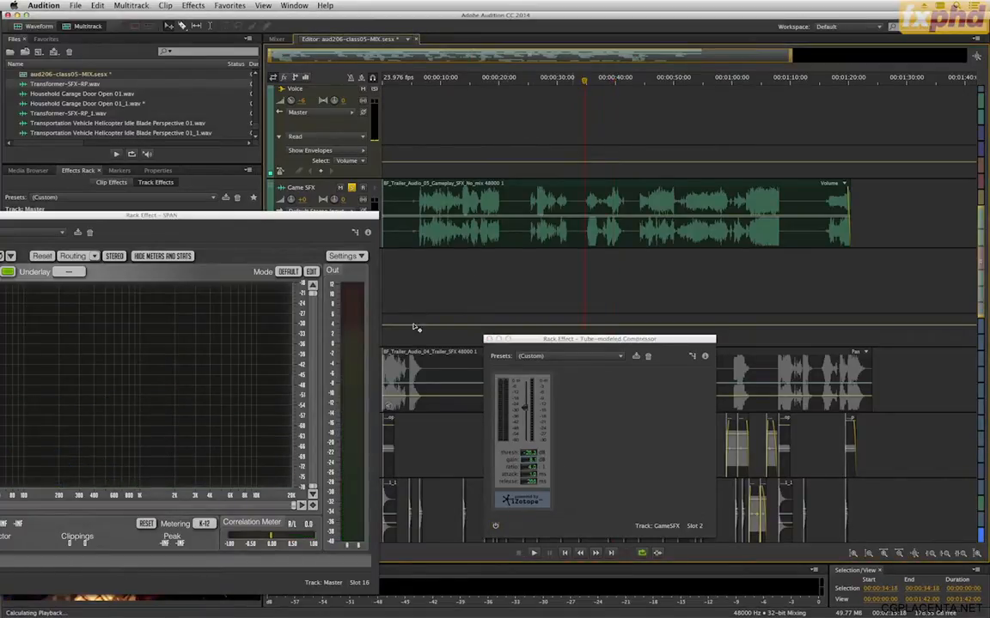
pyautogui.press('space')
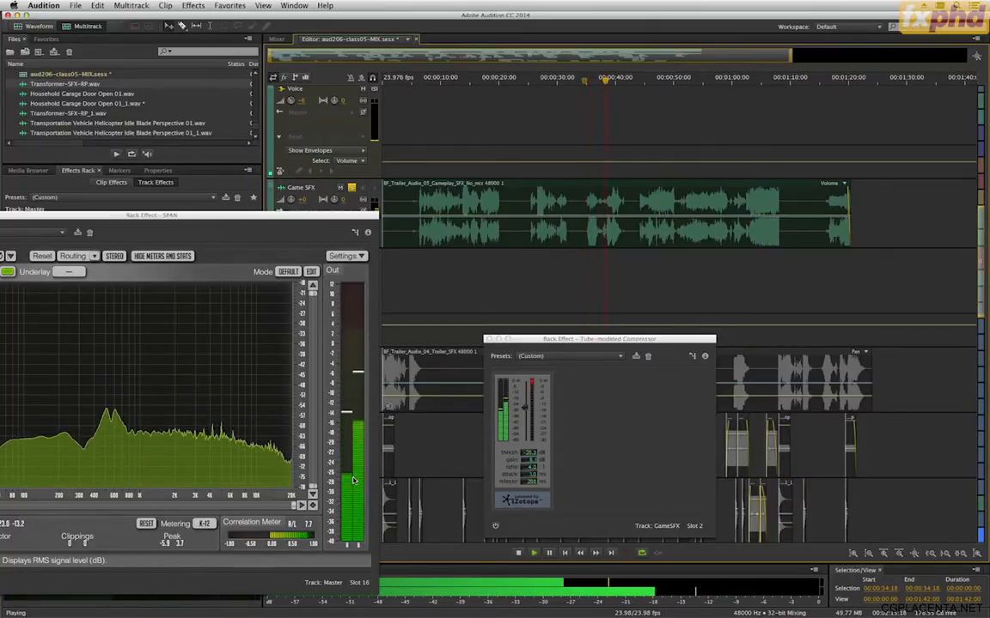
pyautogui.press('space')
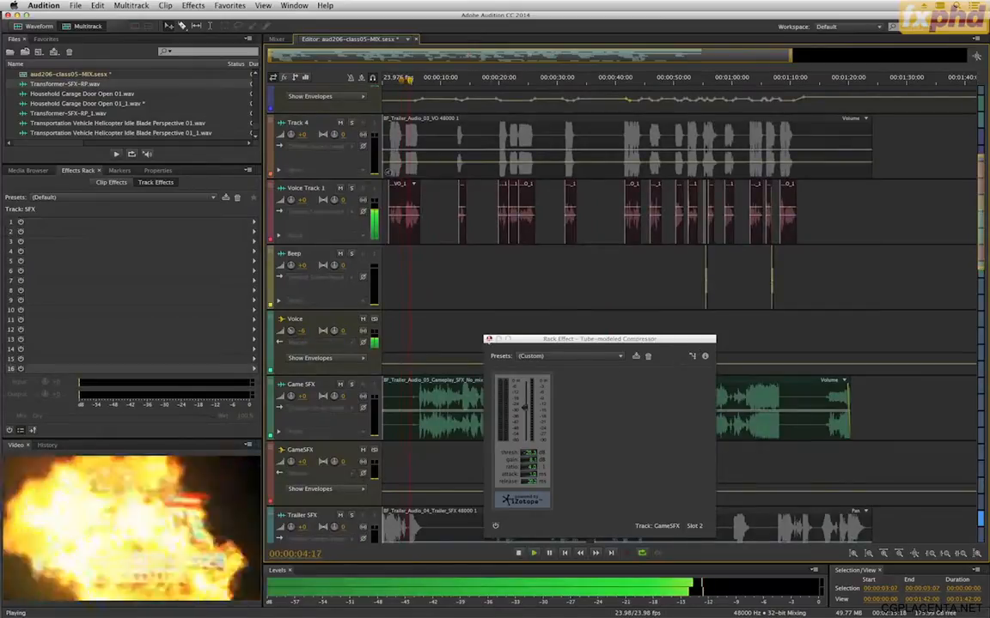
# Step: Close the compressor window and listen to the full mix from 00:00:03:07 to about 00:00:51:07
pyautogui.click(488, 339)
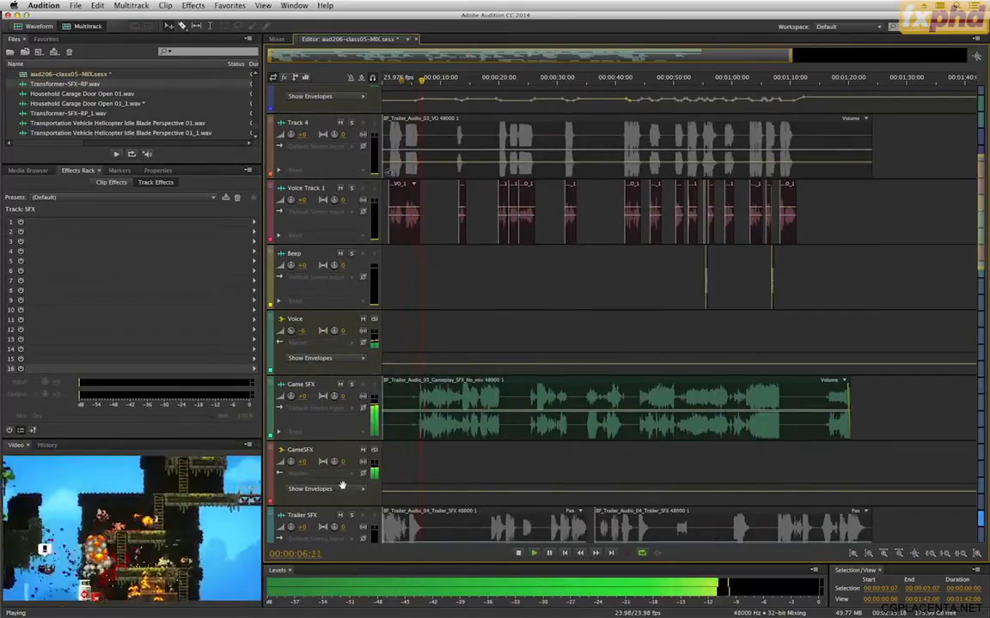
pyautogui.click(361, 498)
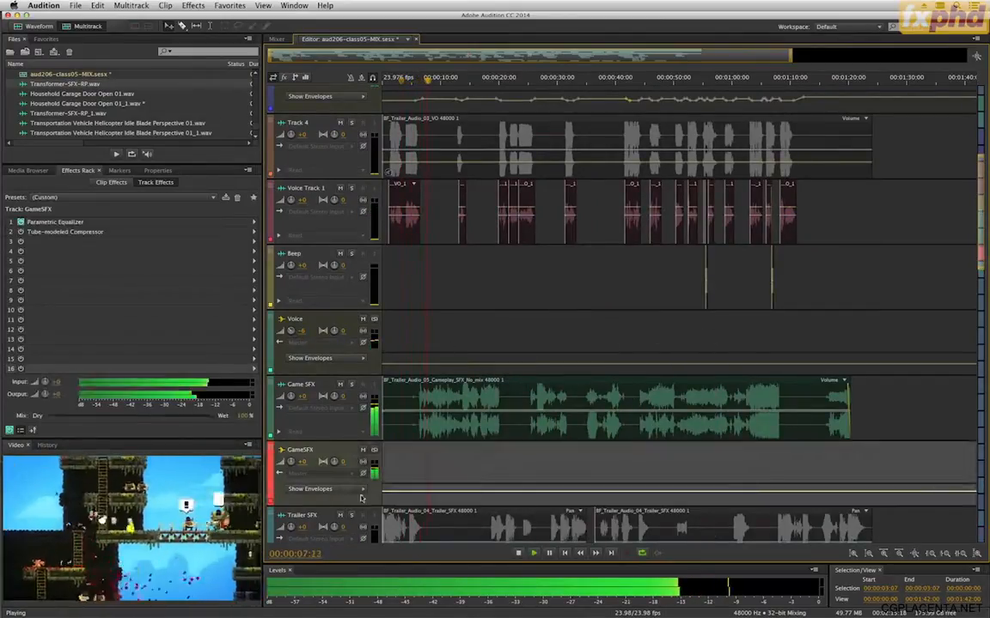
pyautogui.click(441, 418)
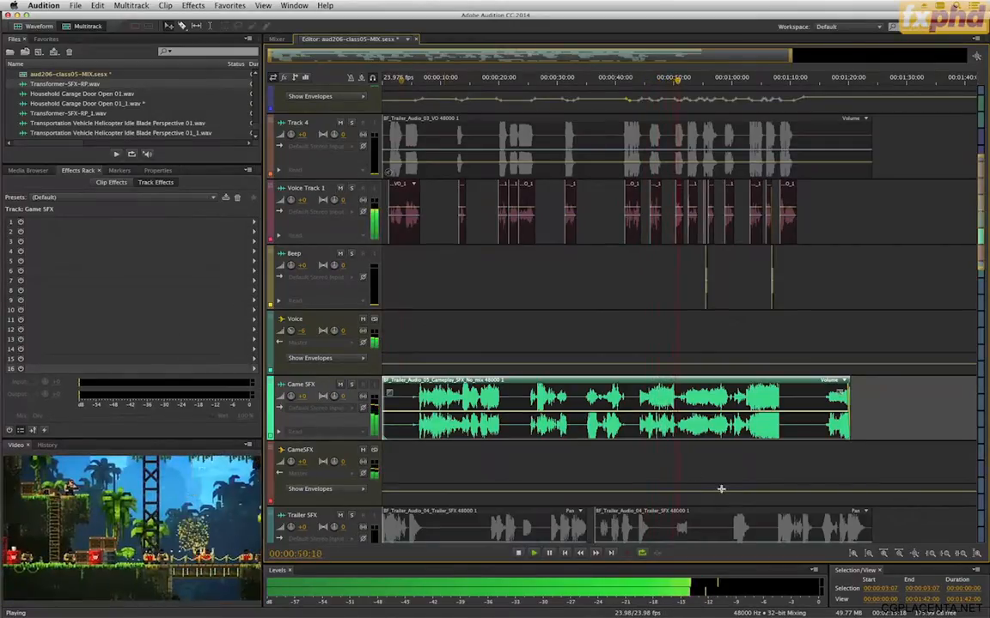
pyautogui.press('space')
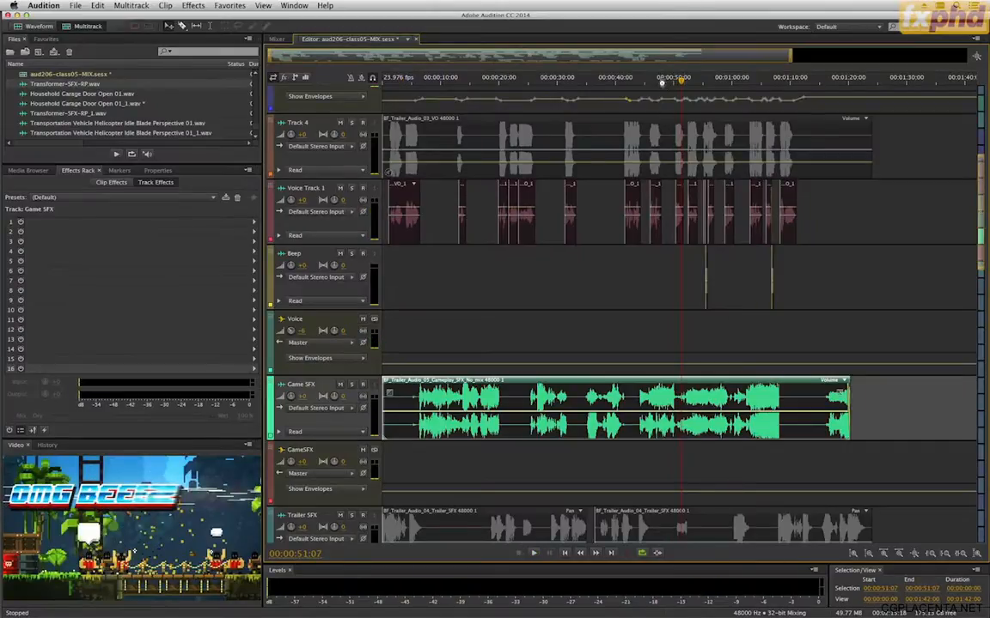
# Step: Expand the GameSFX bus's volume envelope and add keyframes raising it to about +3.4 dB between roughly 00:00:47:00 and 00:00:50:00
pyautogui.click(663, 82)
pyautogui.scroll(5, 691, 467)
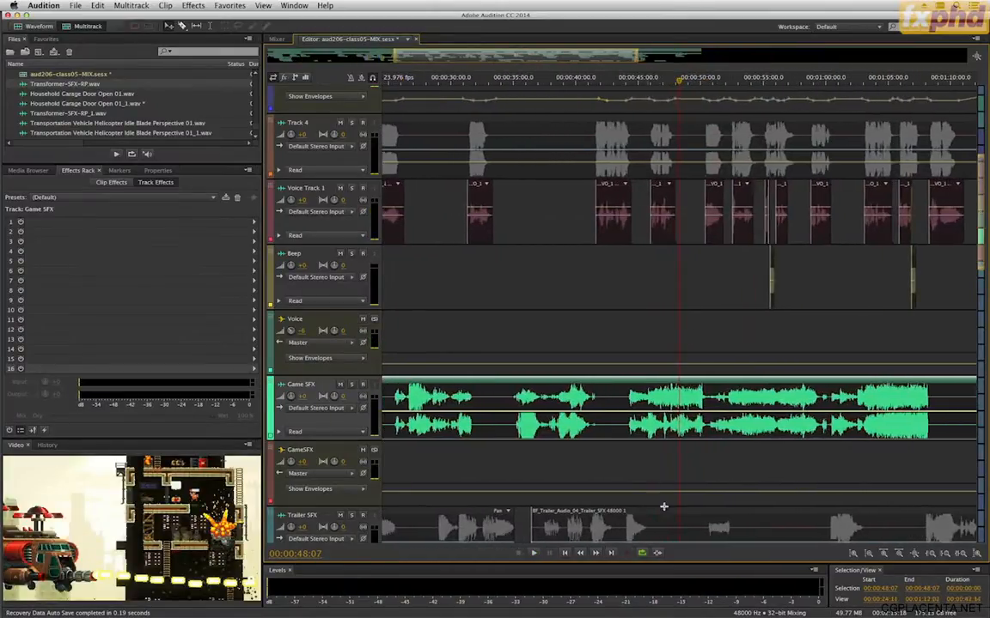
pyautogui.scroll(5, 663, 507)
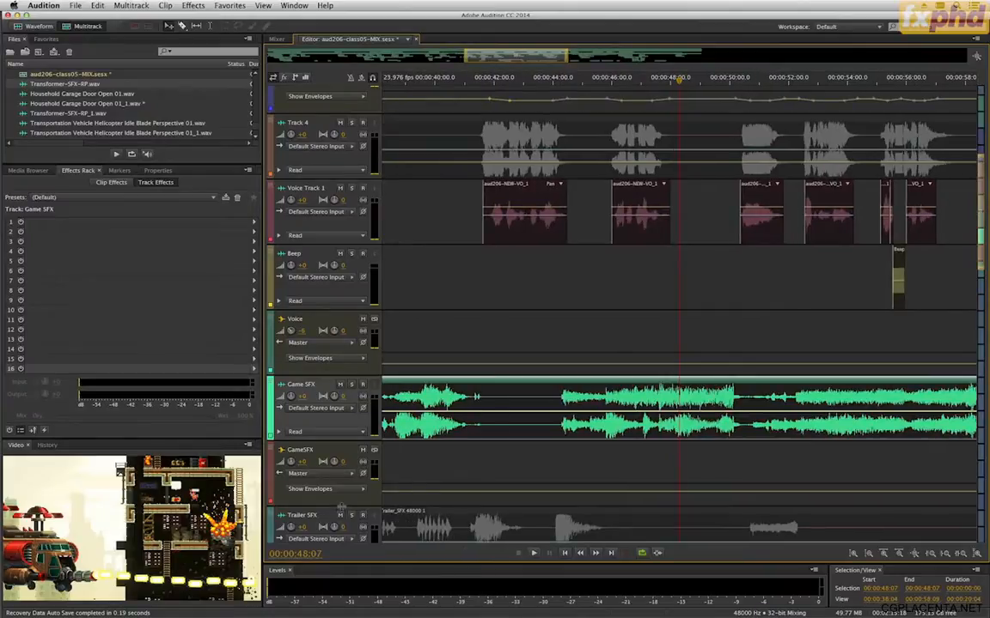
pyautogui.moveTo(341, 508); pyautogui.dragTo(341, 543)
pyautogui.click(627, 518)
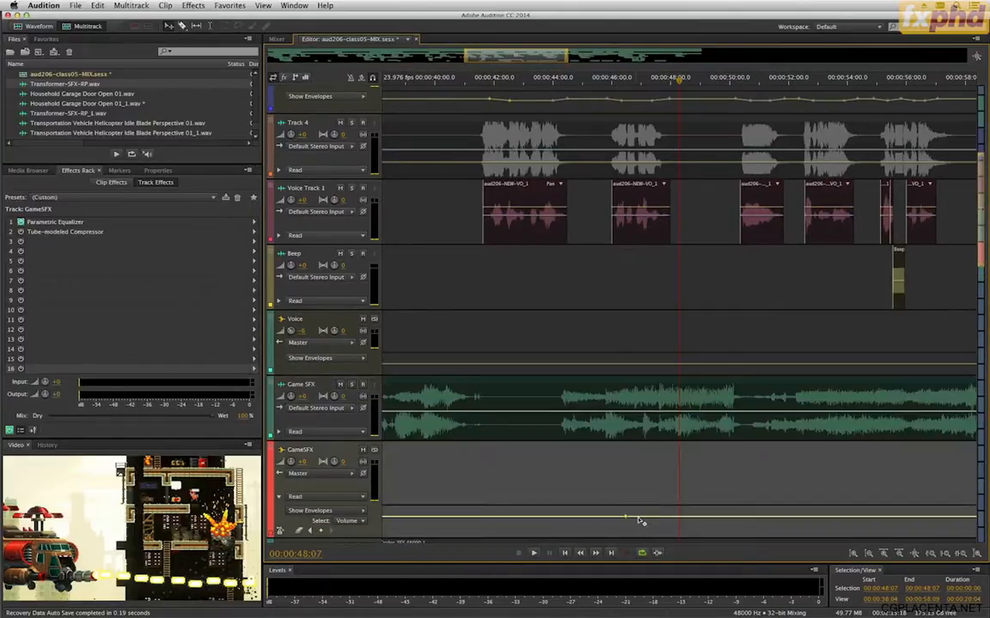
pyautogui.click(641, 518)
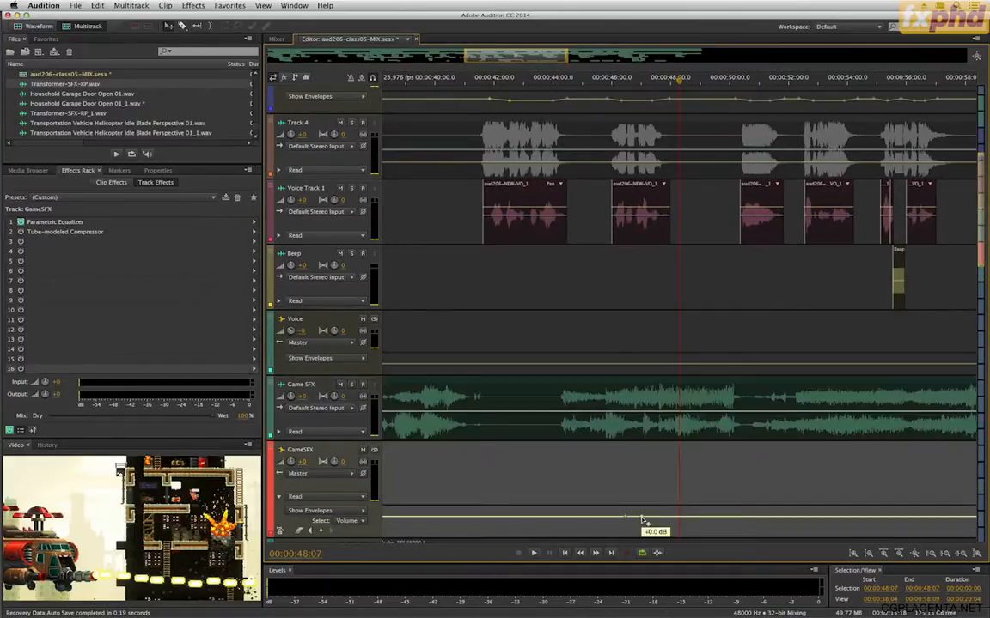
pyautogui.click(729, 518)
pyautogui.moveTo(729, 520); pyautogui.dragTo(731, 515)
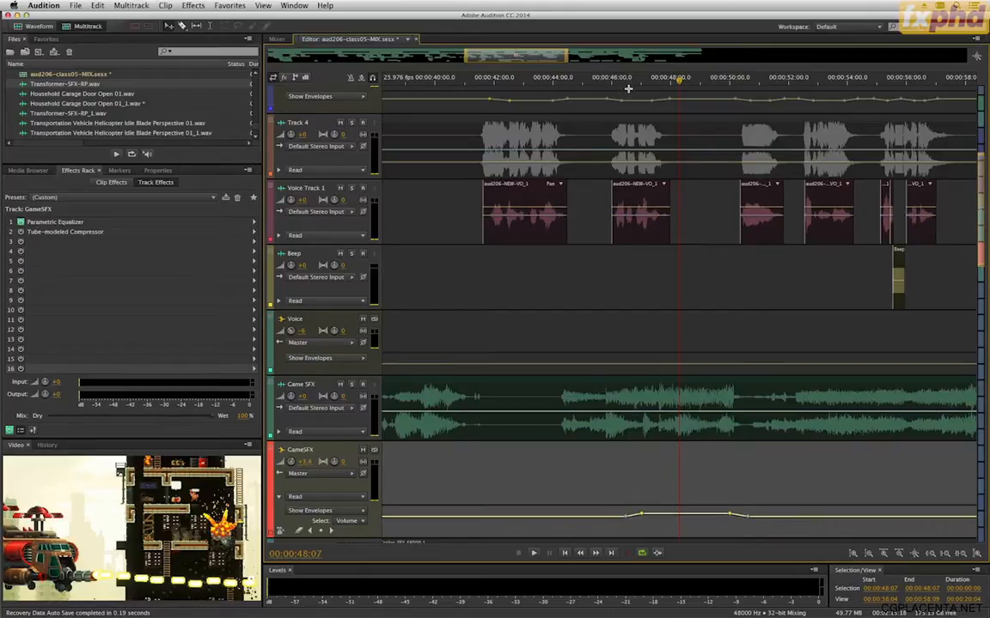
# Step: Play the mix from 00:00:46:03 and 00:00:47:23 to check the raised GameSFX volume section
pyautogui.click(627, 88)
pyautogui.click(614, 116)
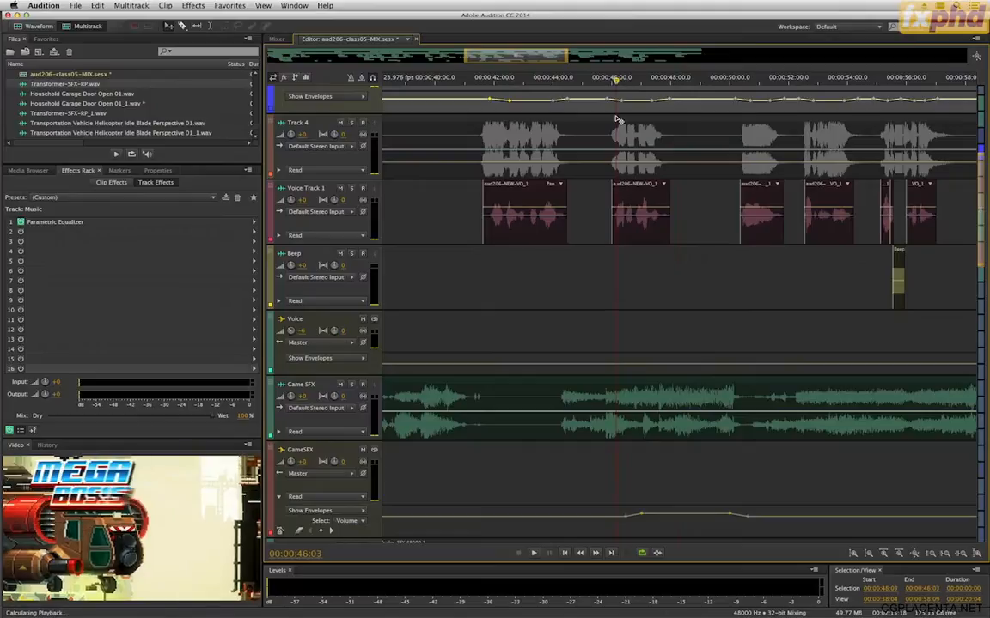
pyautogui.press('space')
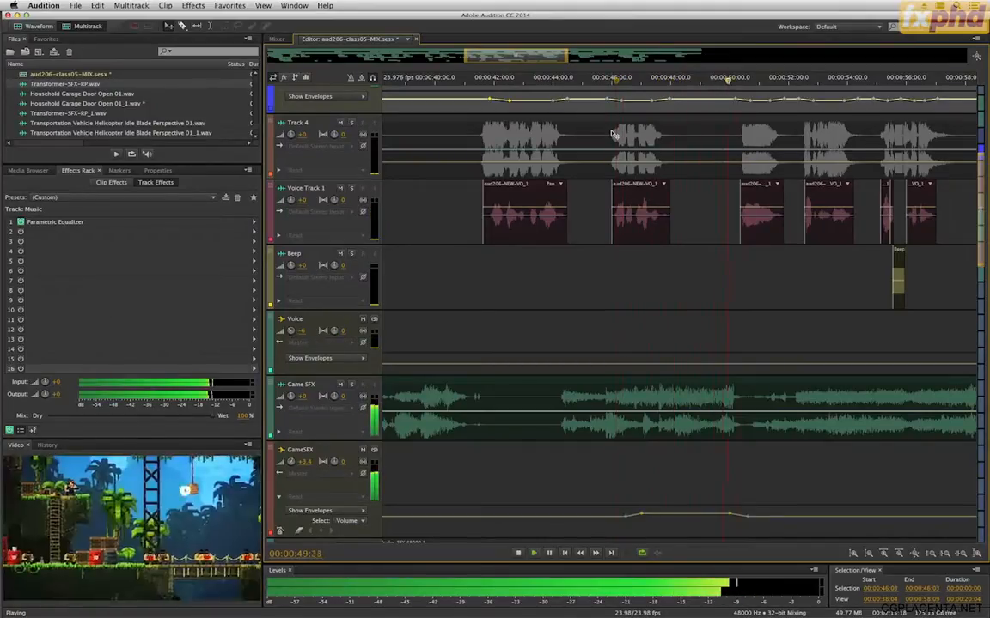
pyautogui.press('space')
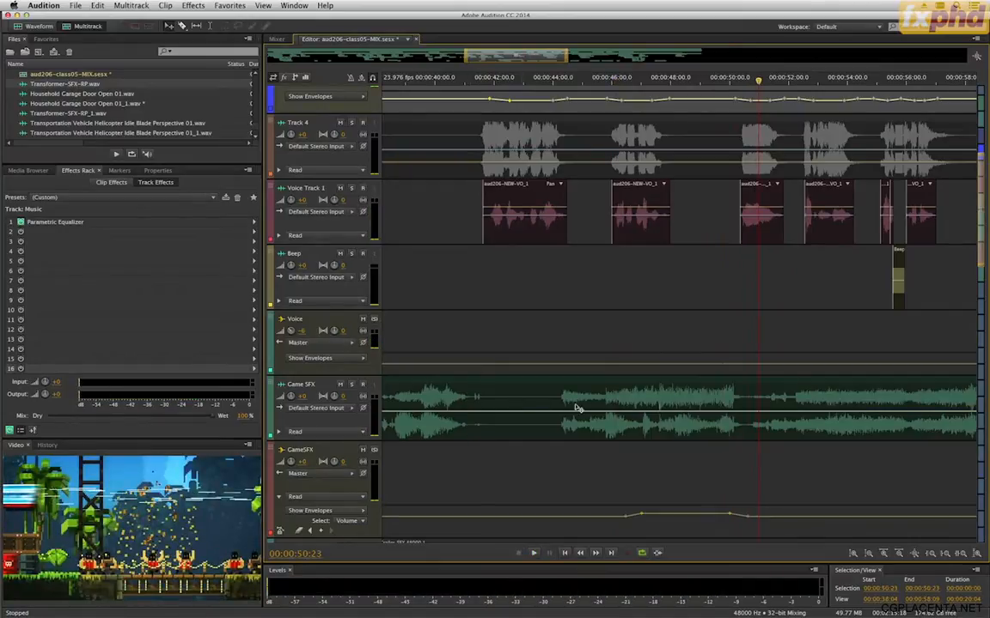
pyautogui.click(670, 80)
pyautogui.press('space')
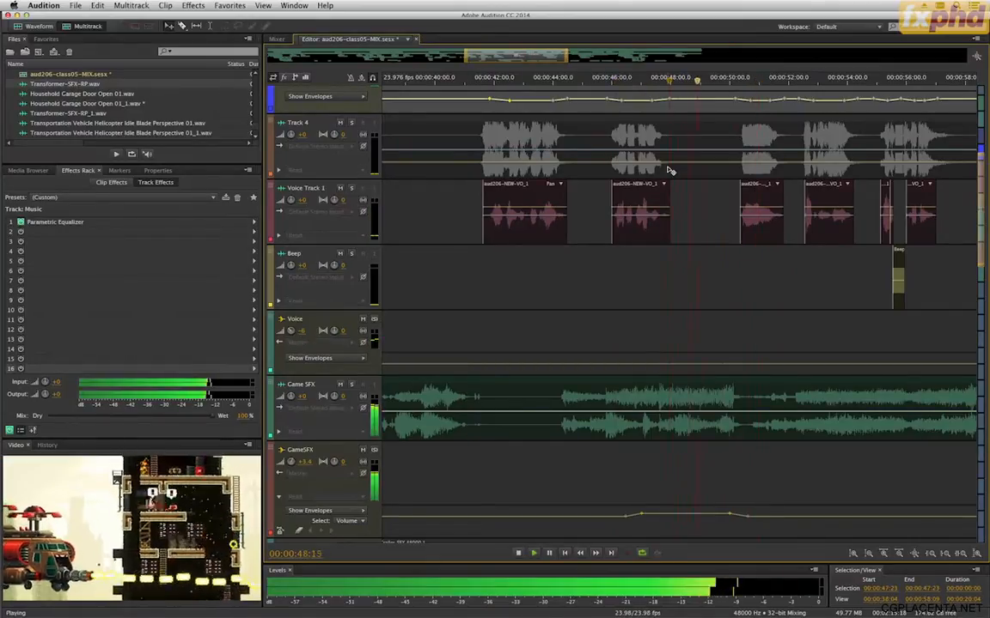
pyautogui.press('space')
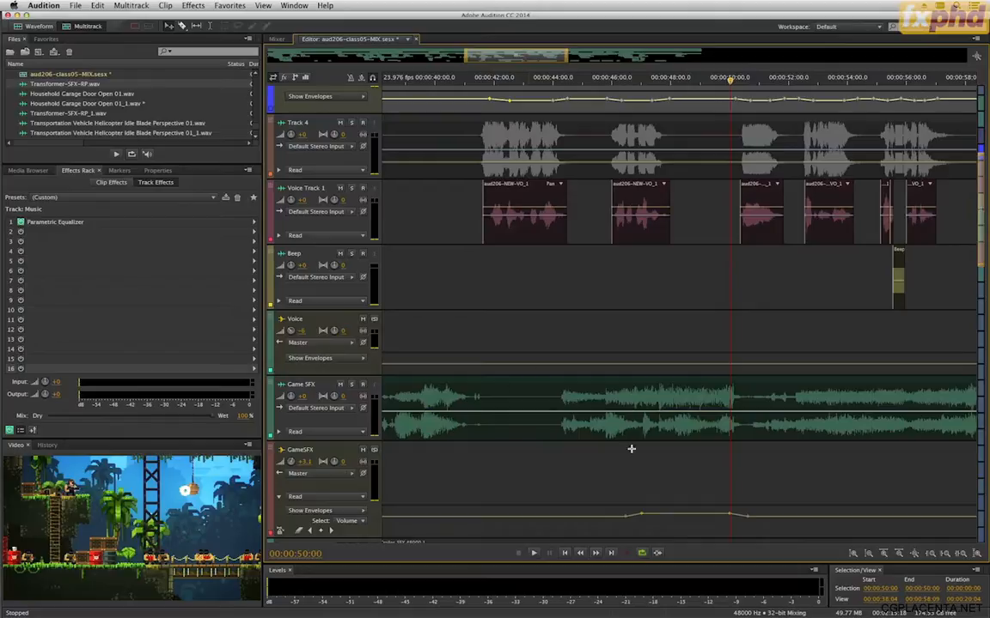
pyautogui.click(653, 404)
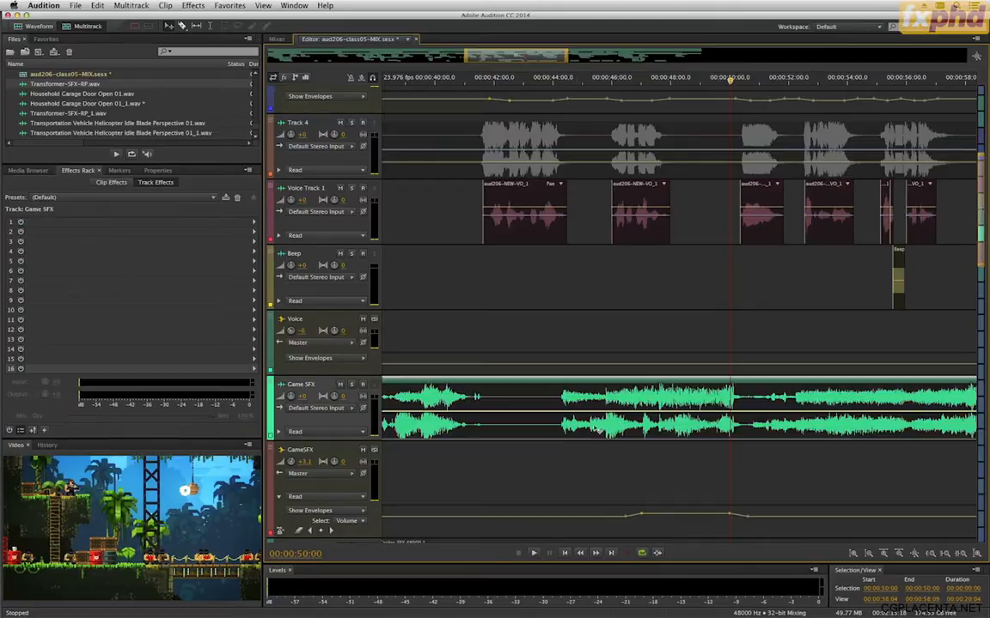
pyautogui.click(670, 79)
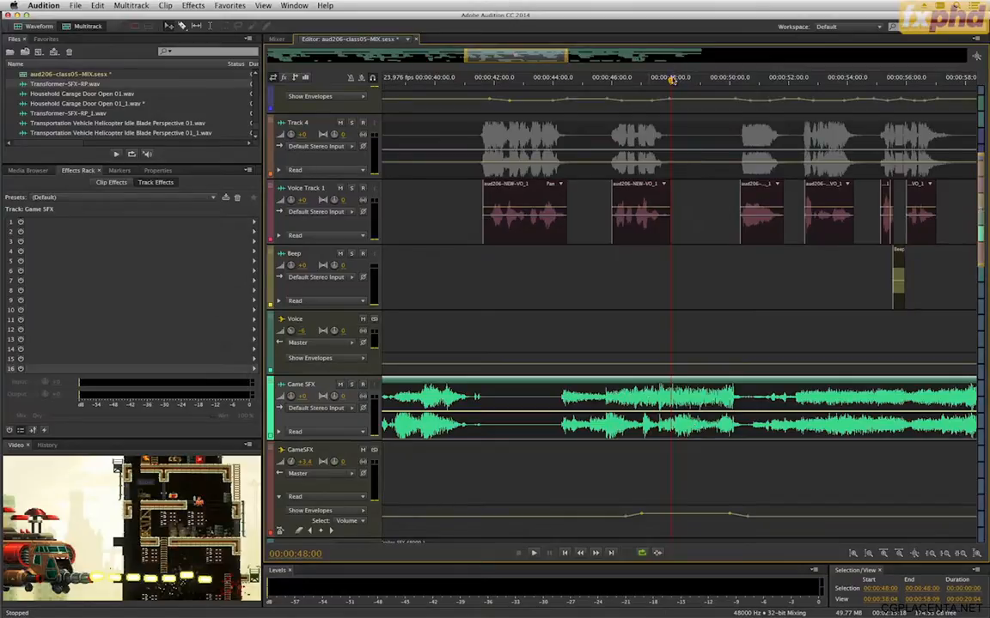
pyautogui.click(677, 80)
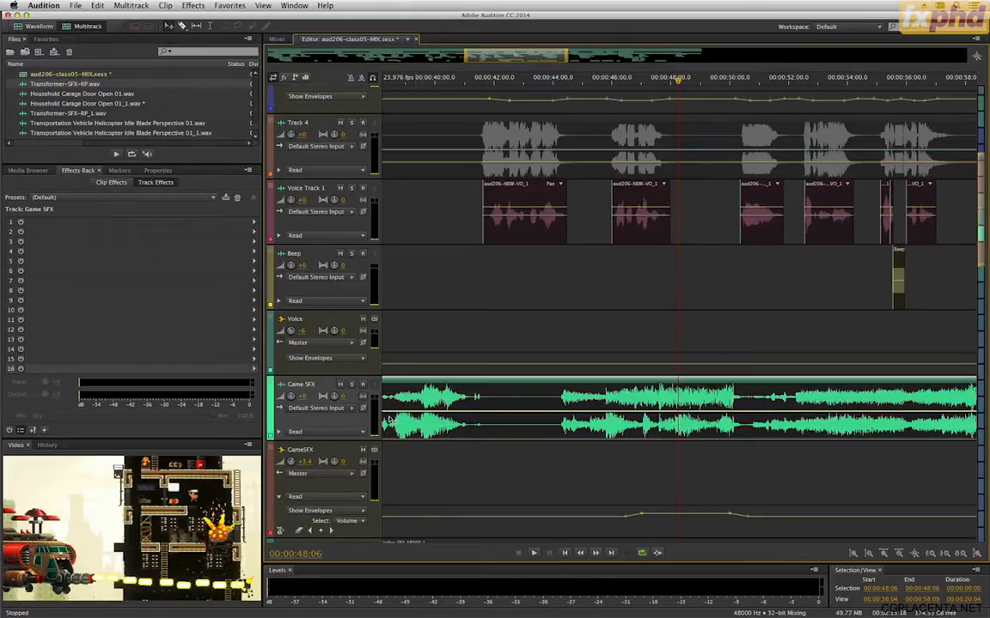
# Step: Turn the GameSFX bus's compressor back on and add a Stereo Expander in slot 3 with Stereo Expand set to 195%
pyautogui.click(353, 487)
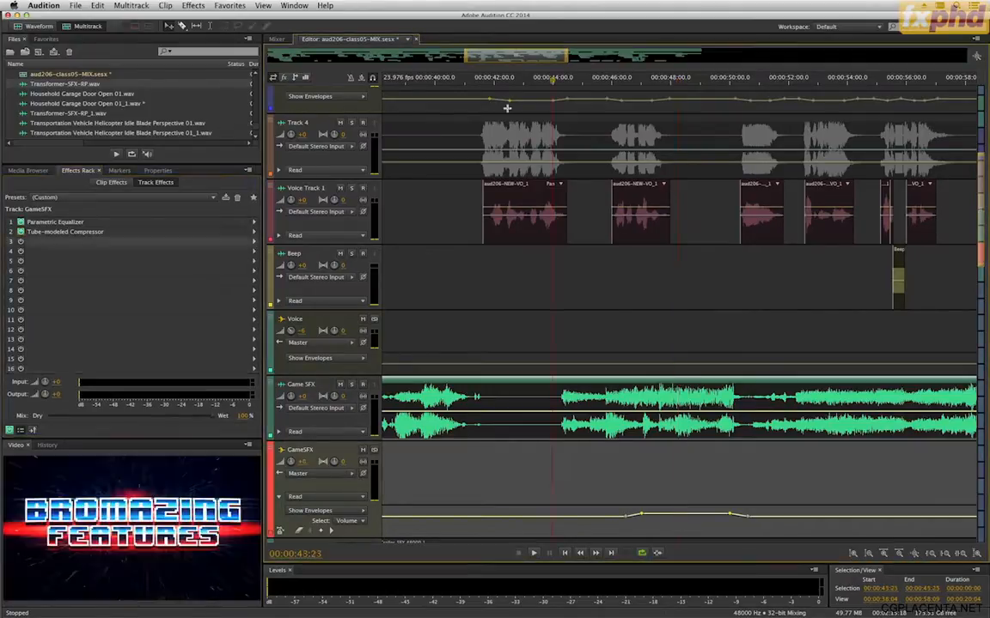
pyautogui.click(255, 246)
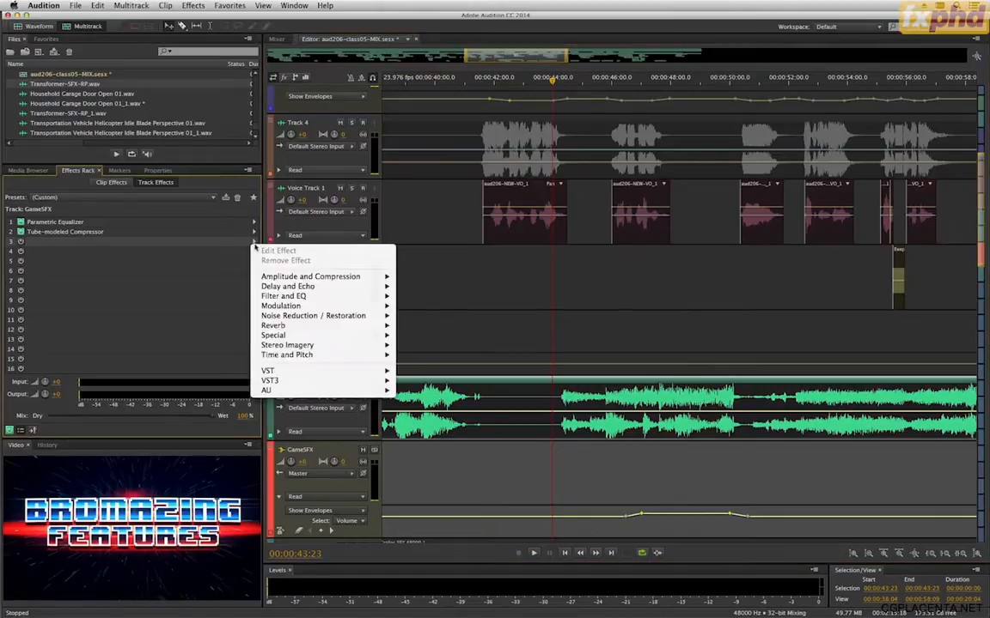
pyautogui.moveTo(298, 338)
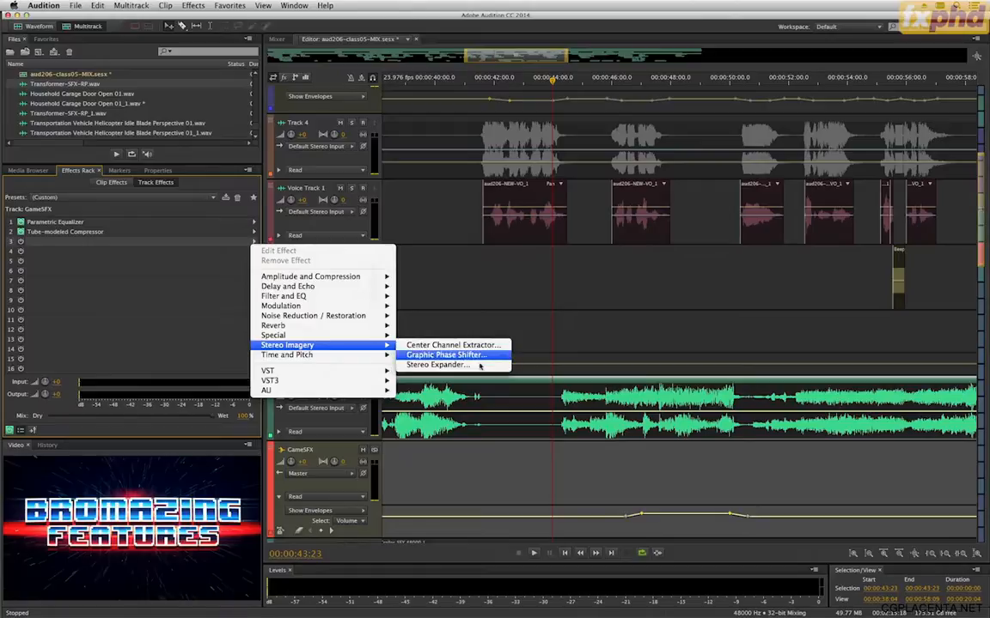
pyautogui.click(436, 366)
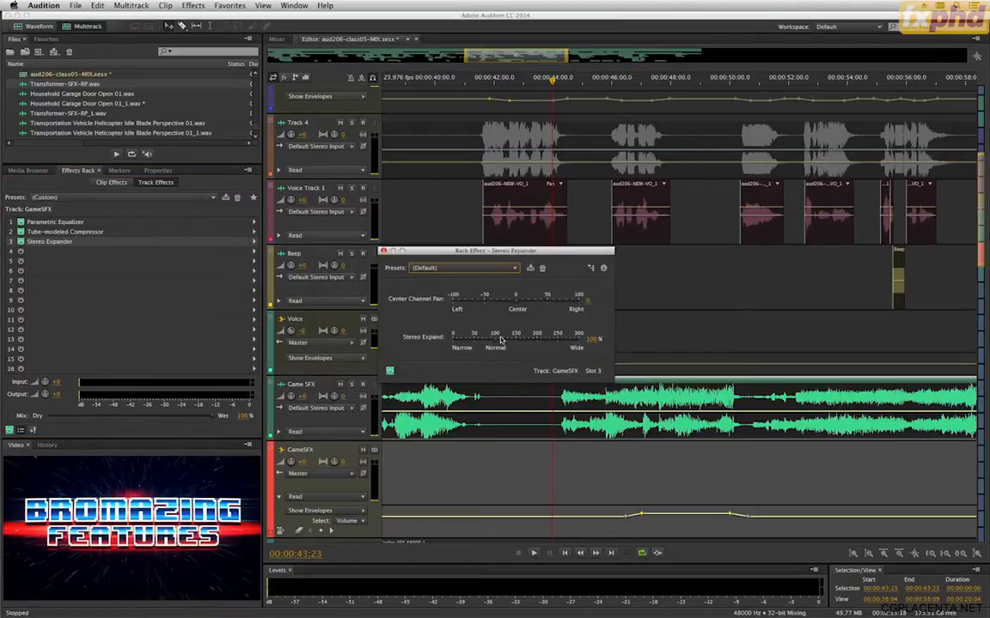
pyautogui.moveTo(495, 343); pyautogui.dragTo(536, 344)
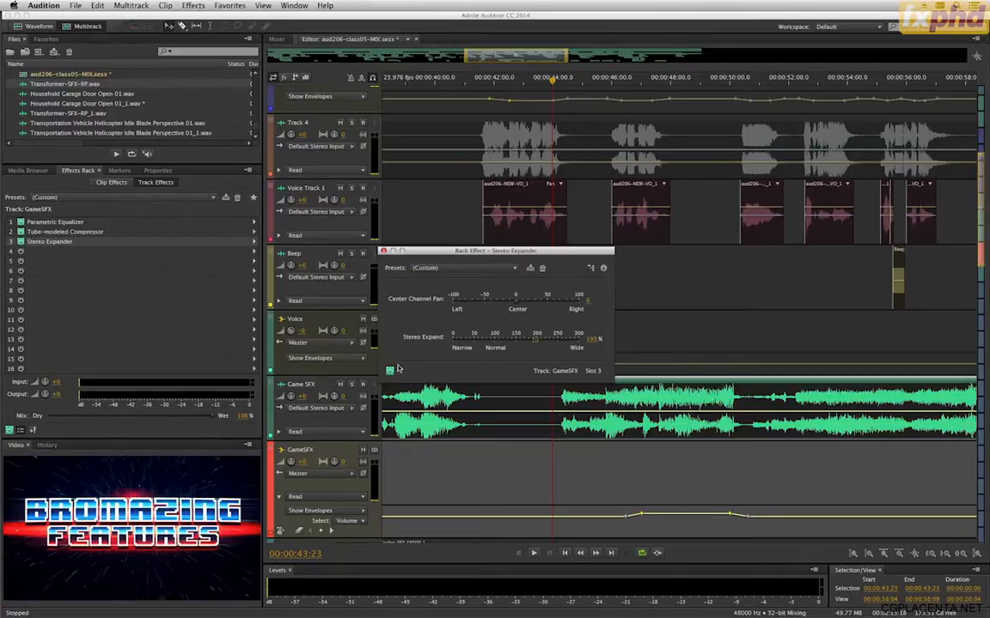
# Step: Solo the Game SFX track and listen to the stereo-expanded effects from 00:00:43:23 to about 00:00:49:05
pyautogui.click(351, 386)
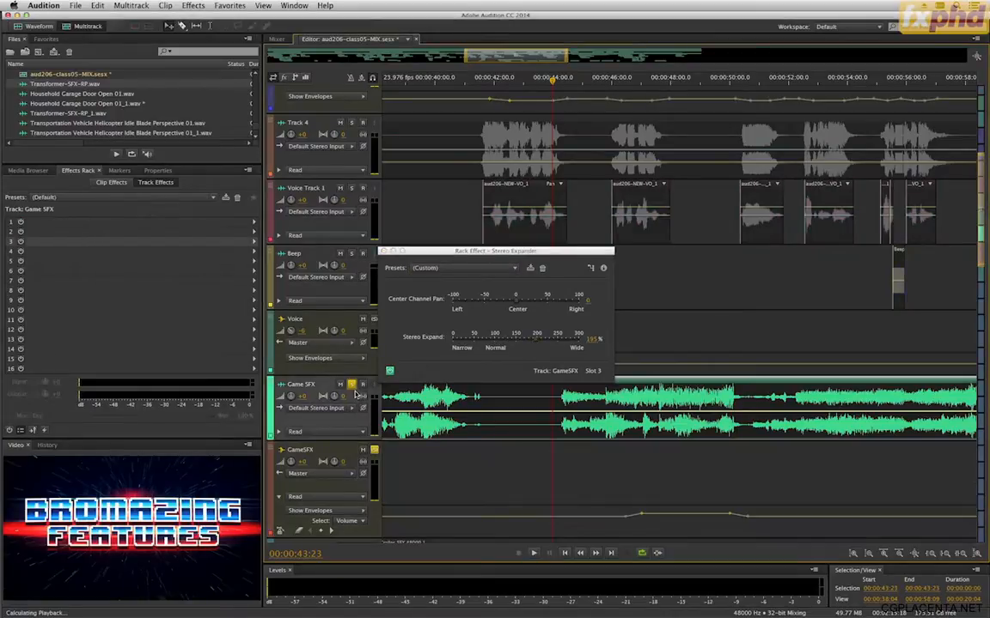
pyautogui.press('space')
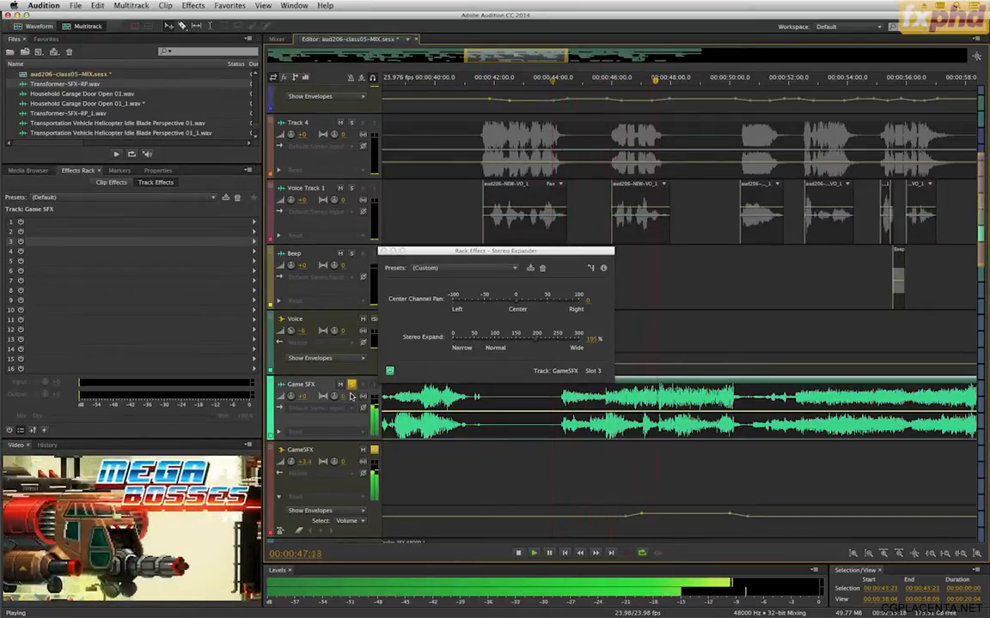
pyautogui.press('space')
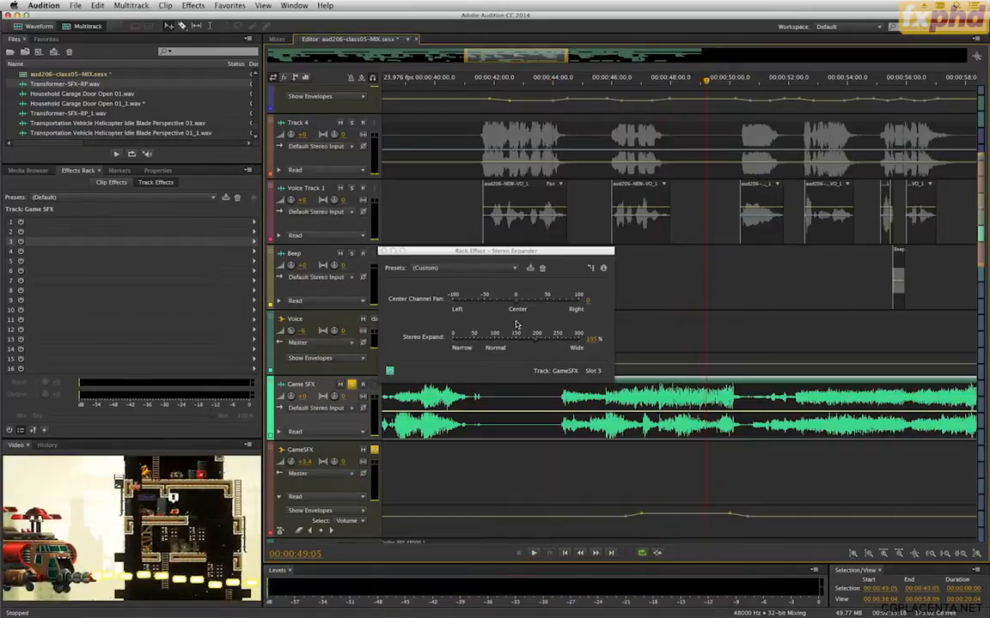
# Step: Set the GameSFX bus's Stereo Expand to 50%, play from 00:00:44:04 to about 00:00:50:22, and close the effect window
pyautogui.moveTo(537, 345); pyautogui.dragTo(477, 346)
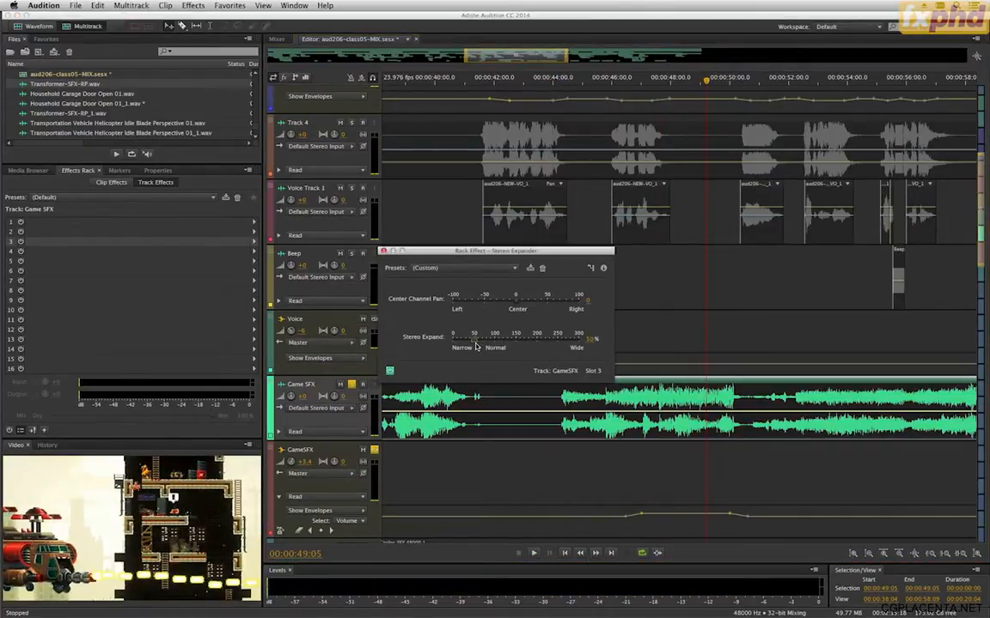
pyautogui.click(555, 83)
pyautogui.press('space')
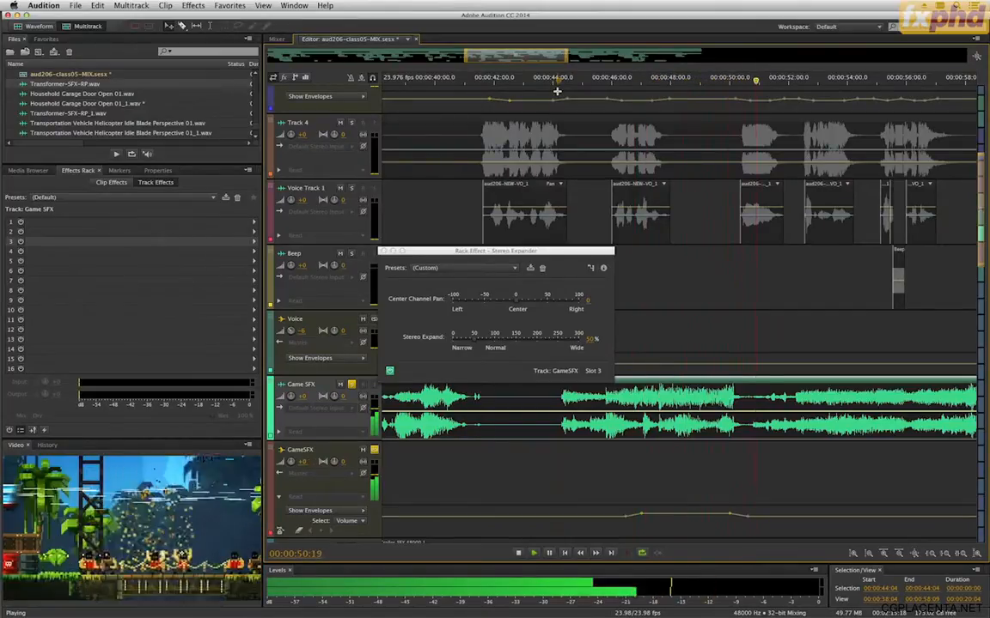
pyautogui.press('space')
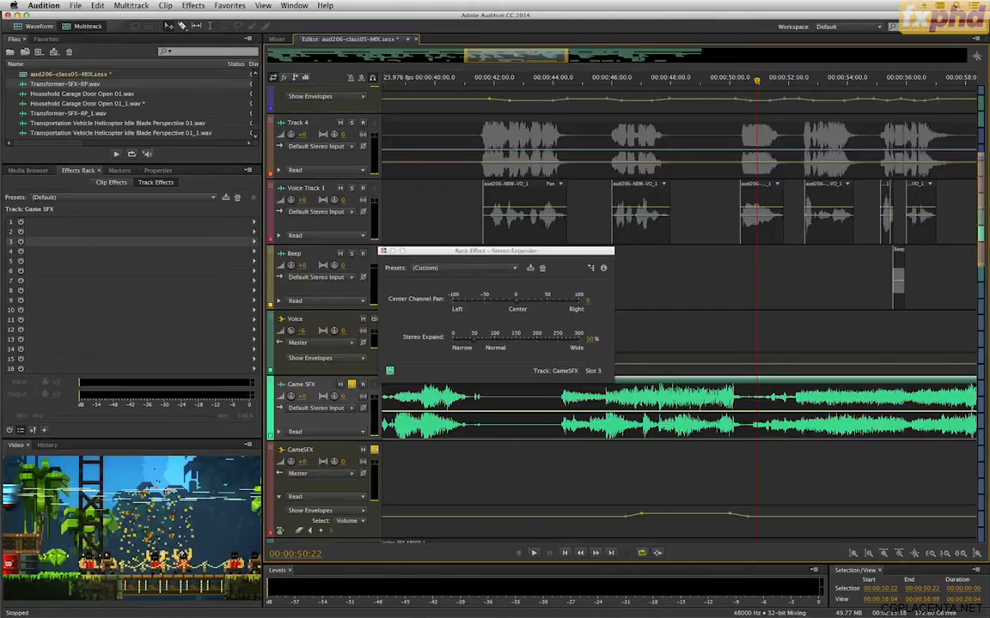
pyautogui.click(383, 250)
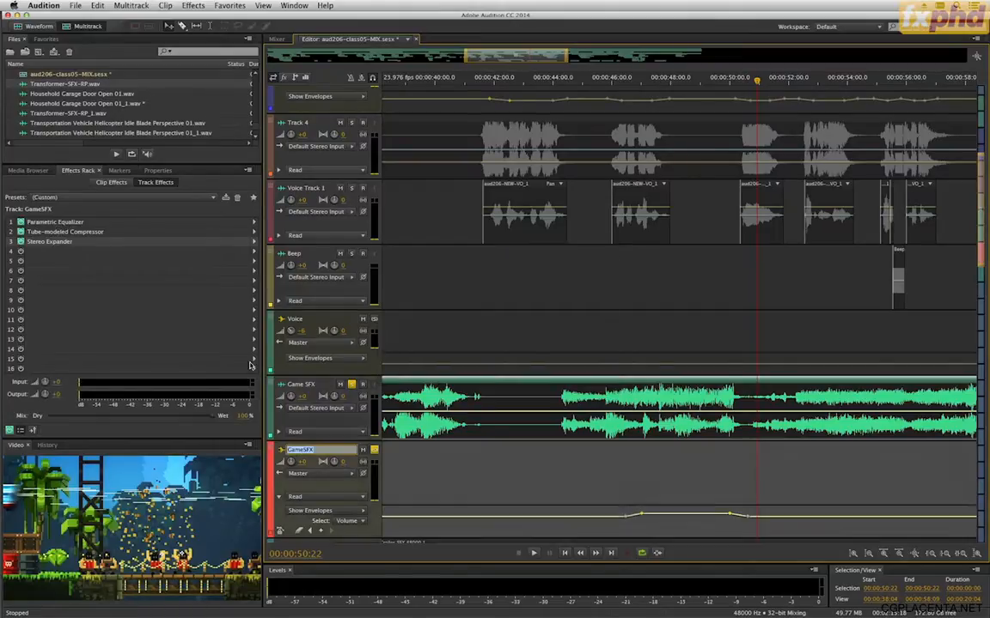
# Step: Show the GameSFX bus's Stereo Expander envelope and add four keyframes, keeping 50% between about 00:00:44:09 and 00:00:50:07 and raising the rest to about 107%
pyautogui.click(314, 514)
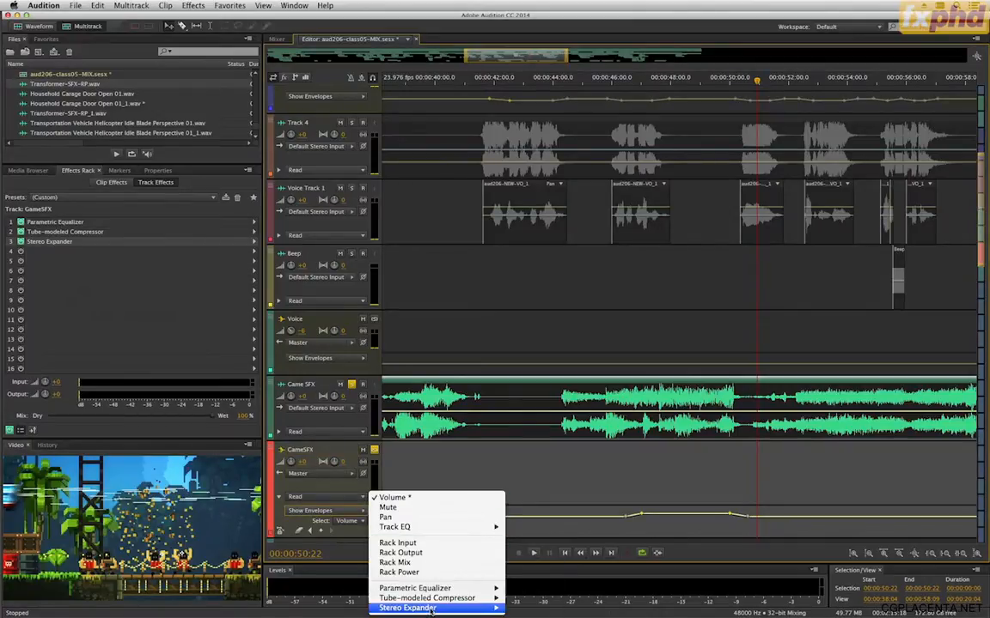
pyautogui.moveTo(464, 608)
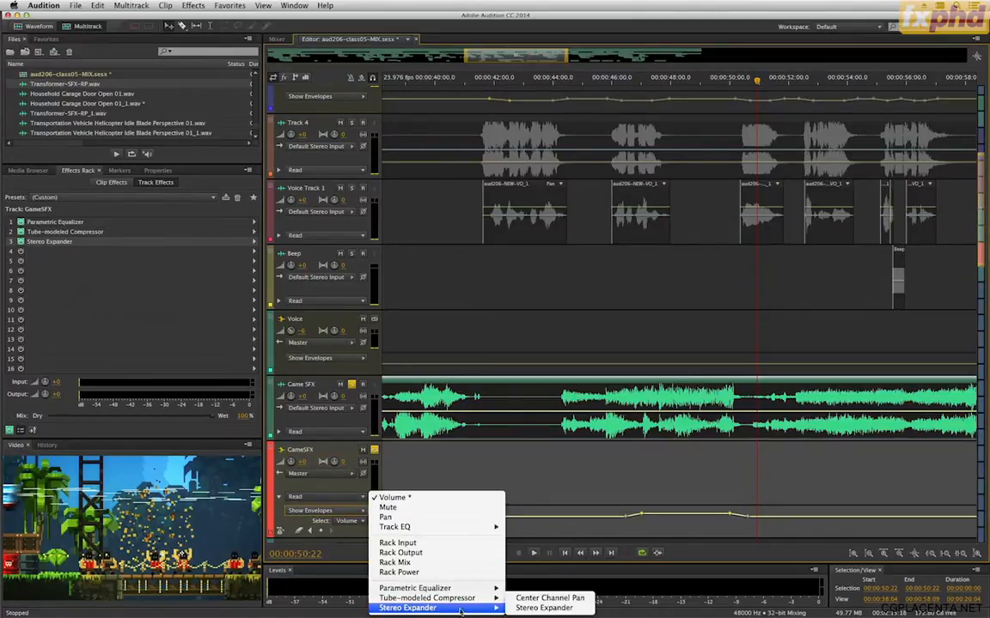
pyautogui.click(523, 608)
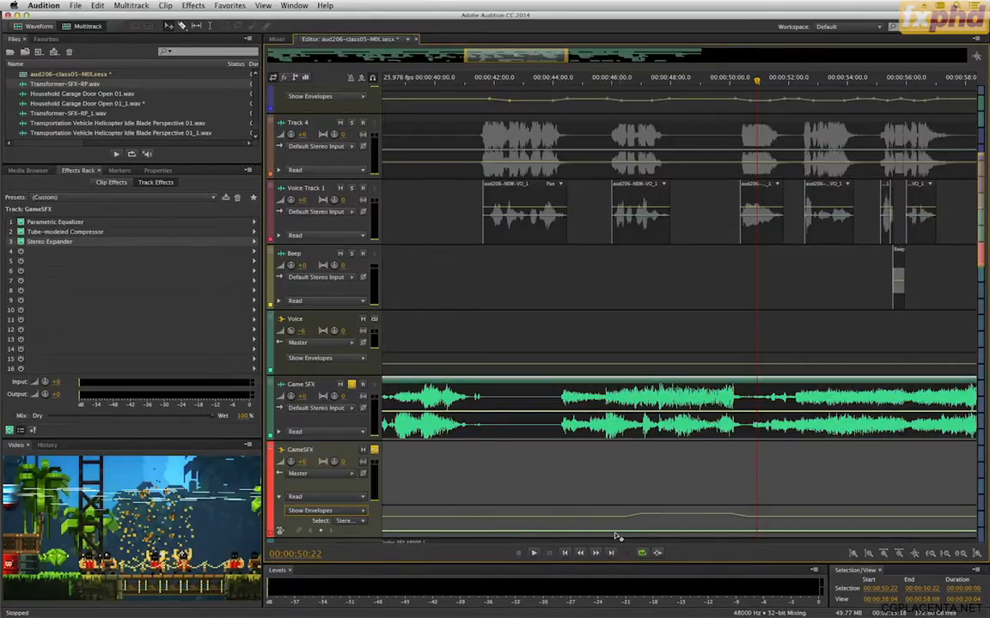
pyautogui.click(537, 531)
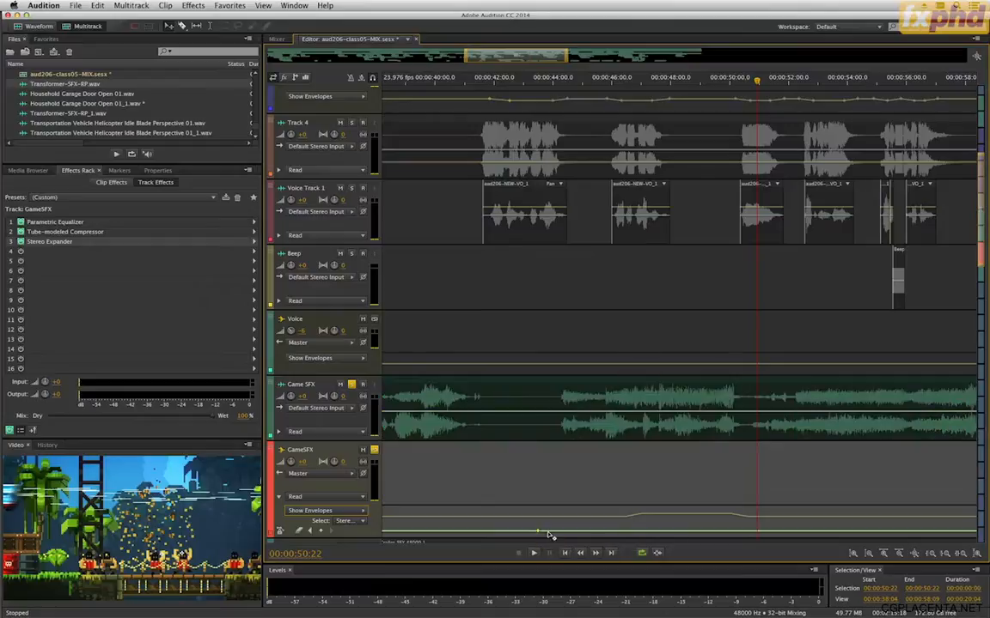
pyautogui.click(564, 531)
pyautogui.moveTo(538, 531); pyautogui.dragTo(537, 528)
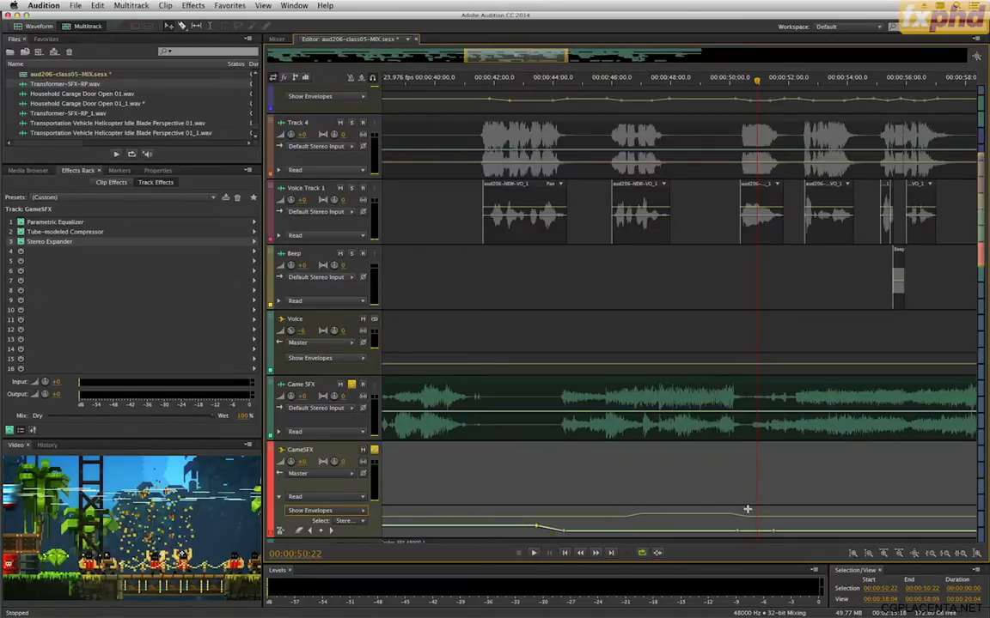
pyautogui.moveTo(774, 532); pyautogui.dragTo(770, 527)
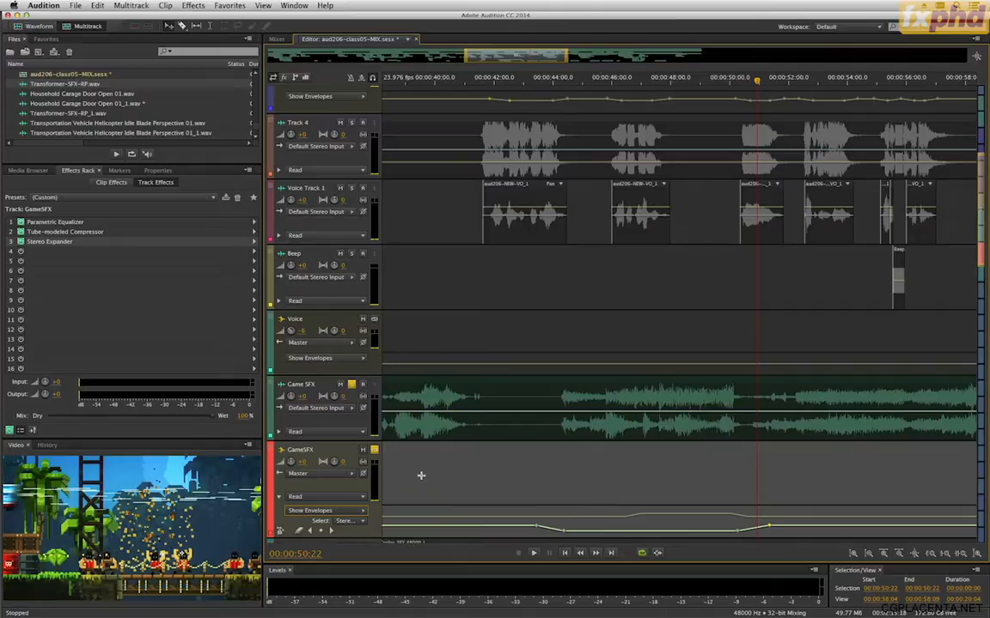
# Step: Reopen the Stereo Expander and play from 00:00:42:05 to about 00:00:55:10 to check its automation, then close its window
pyautogui.doubleClick(148, 244)
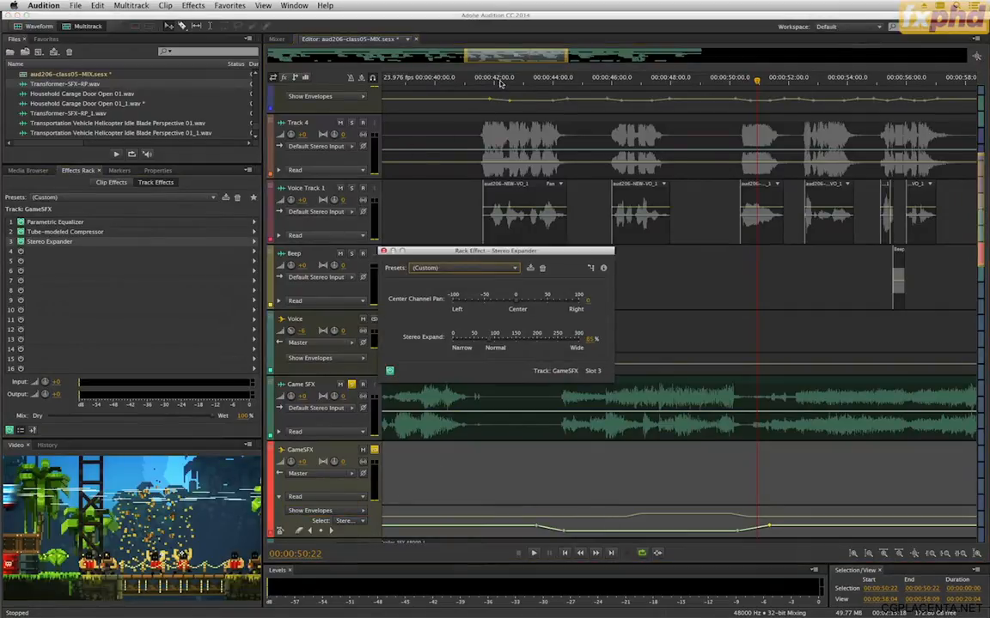
pyautogui.click(501, 80)
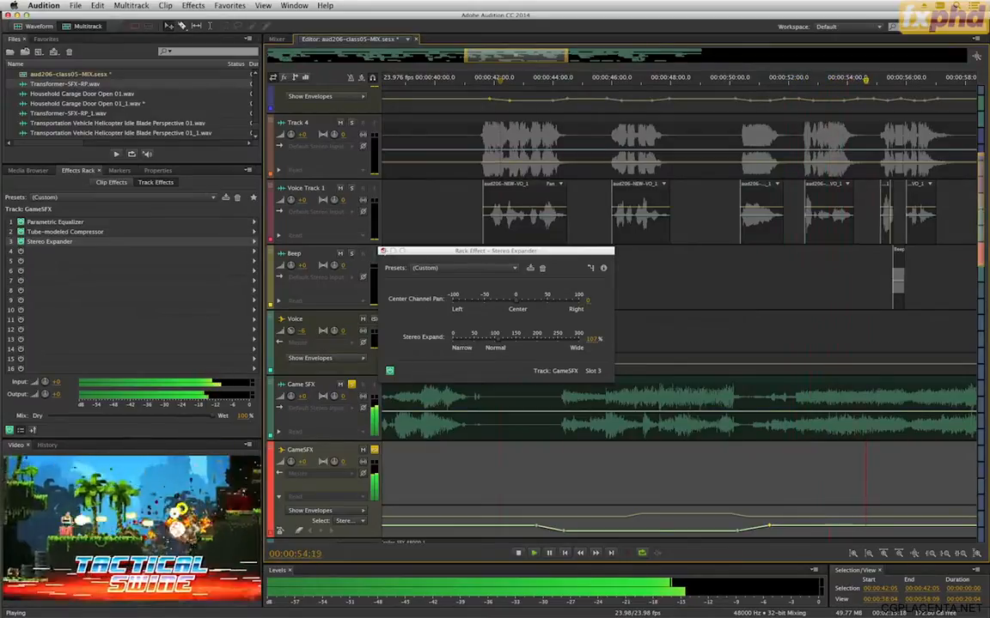
pyautogui.click(383, 251)
pyautogui.press('space')
# Step: Listen to the soloed game effects from 00:00:26:03 to about 00:00:28:18 and return the playhead to 00:00:26:19
pyautogui.press('-')
pyautogui.press('-')
pyautogui.press('-')
pyautogui.press('-')
pyautogui.press('-')
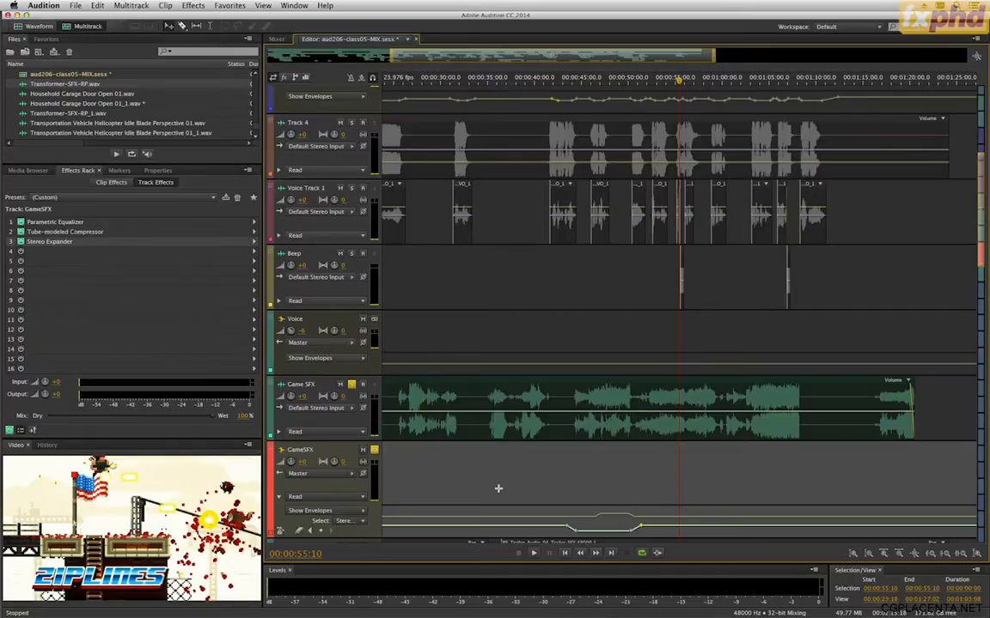
pyautogui.press('-')
pyautogui.press('-')
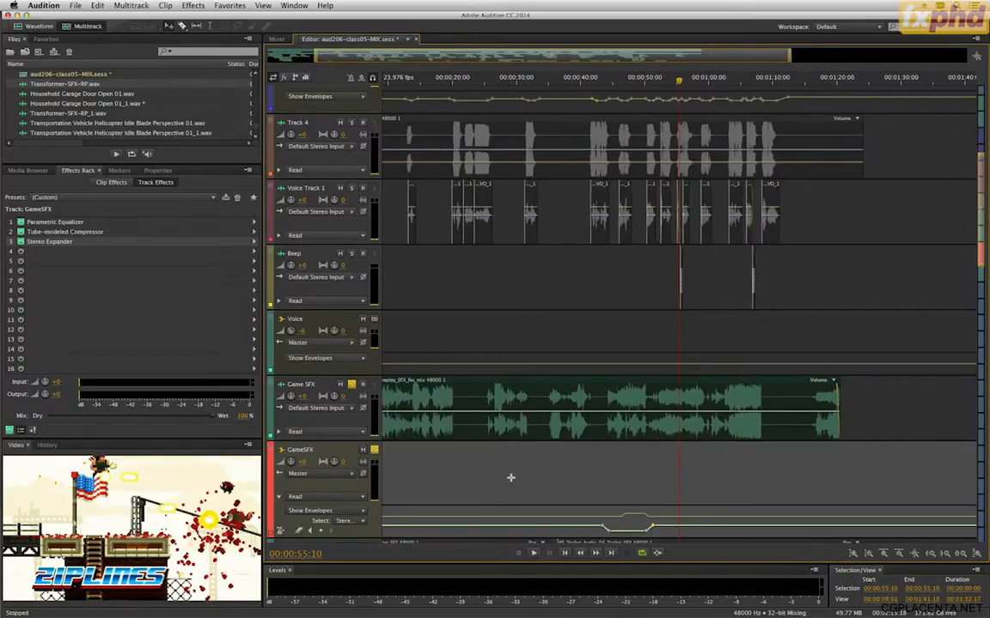
pyautogui.press('=')
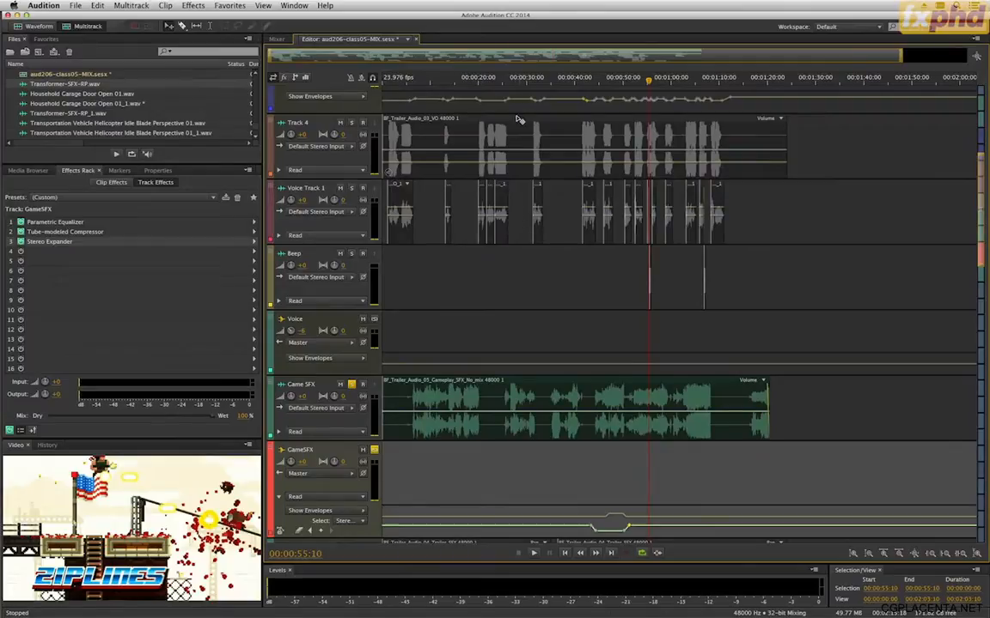
pyautogui.click(507, 82)
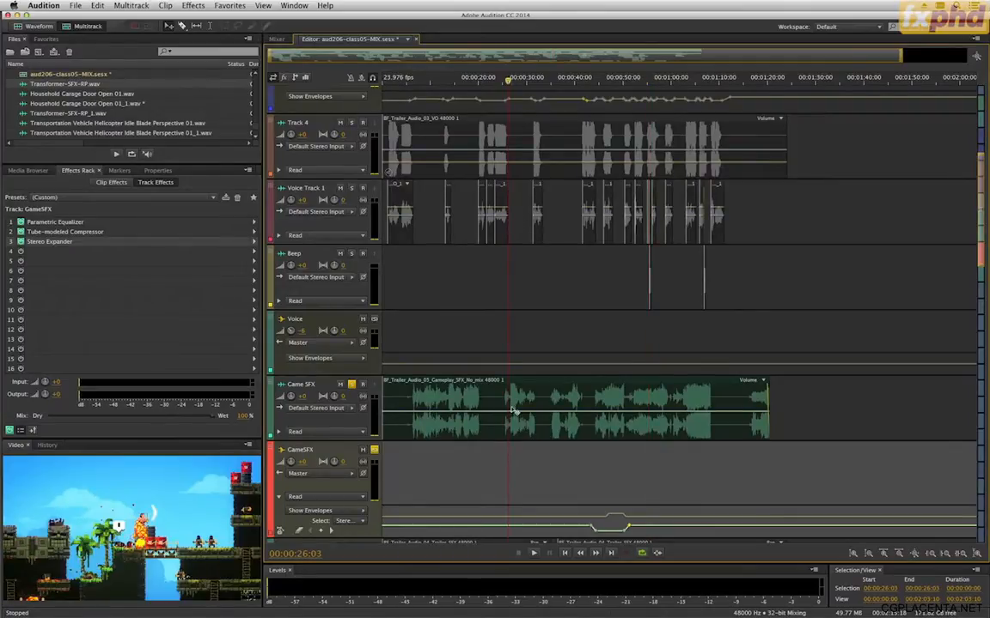
pyautogui.press('=')
pyautogui.press('=')
pyautogui.press('=')
pyautogui.press('=')
pyautogui.press('=')
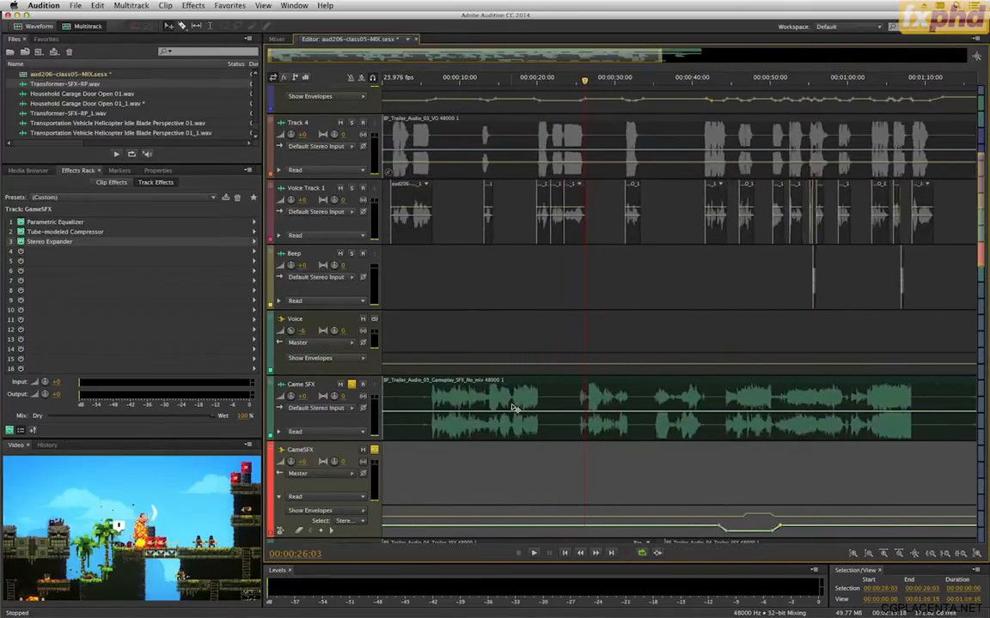
pyautogui.press('space')
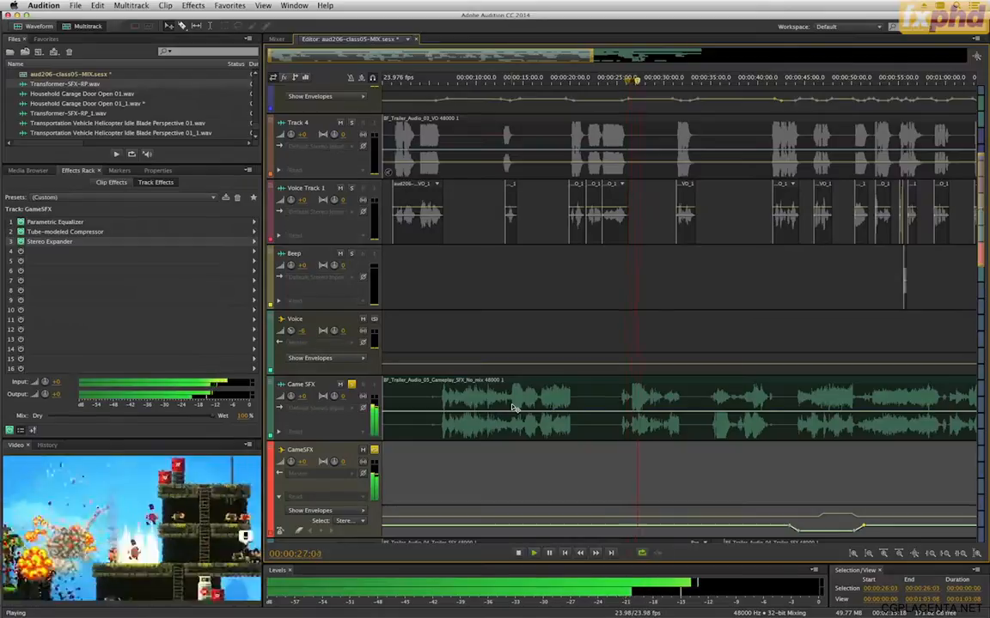
pyautogui.press('space')
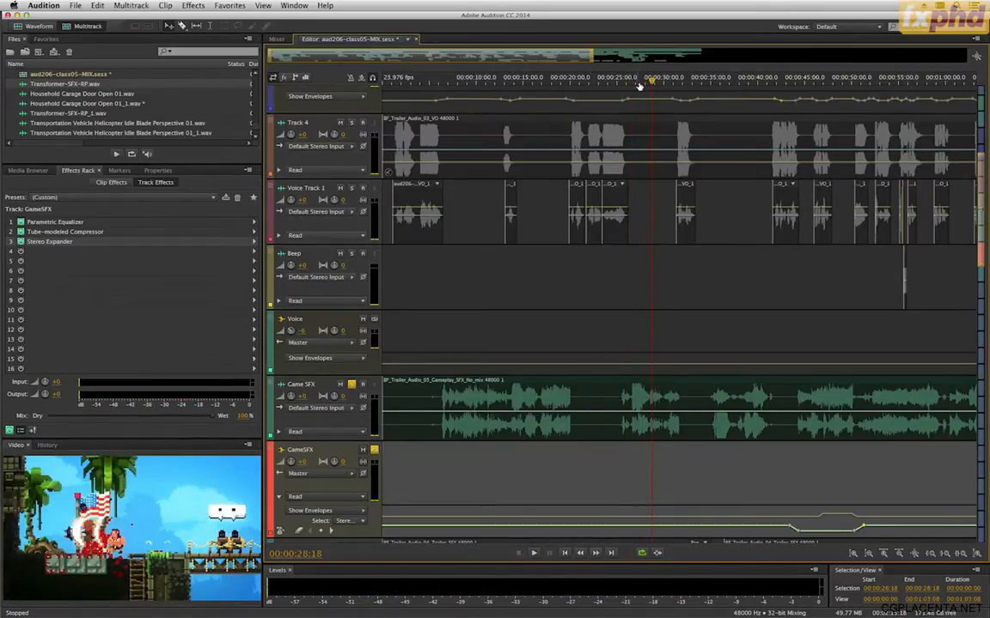
pyautogui.moveTo(639, 84); pyautogui.dragTo(634, 85)
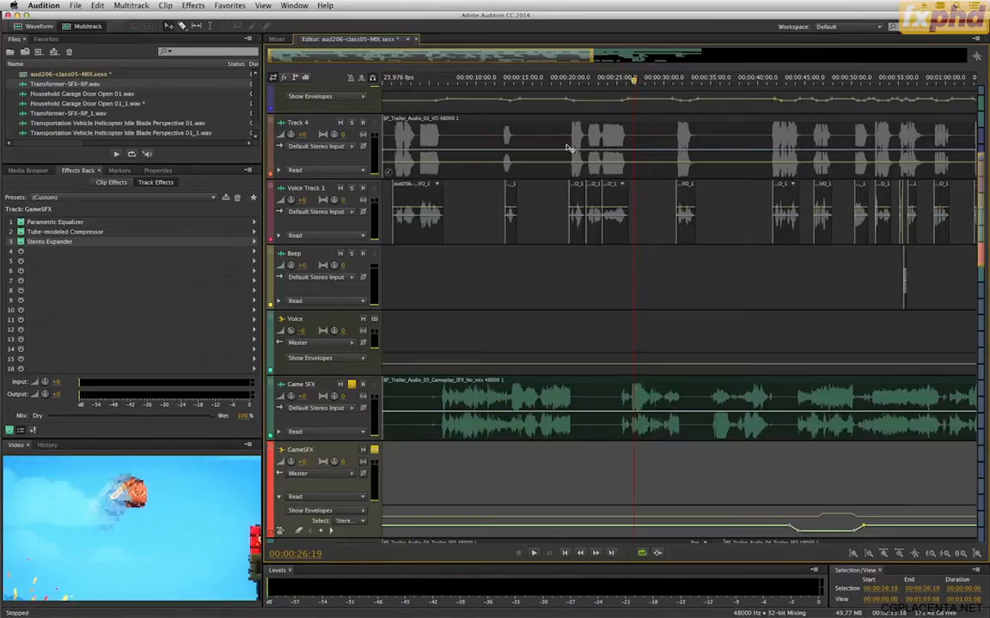
# Step: Turn off solo on the GameSFX bus and play the full mix from the beginning
pyautogui.press('-')
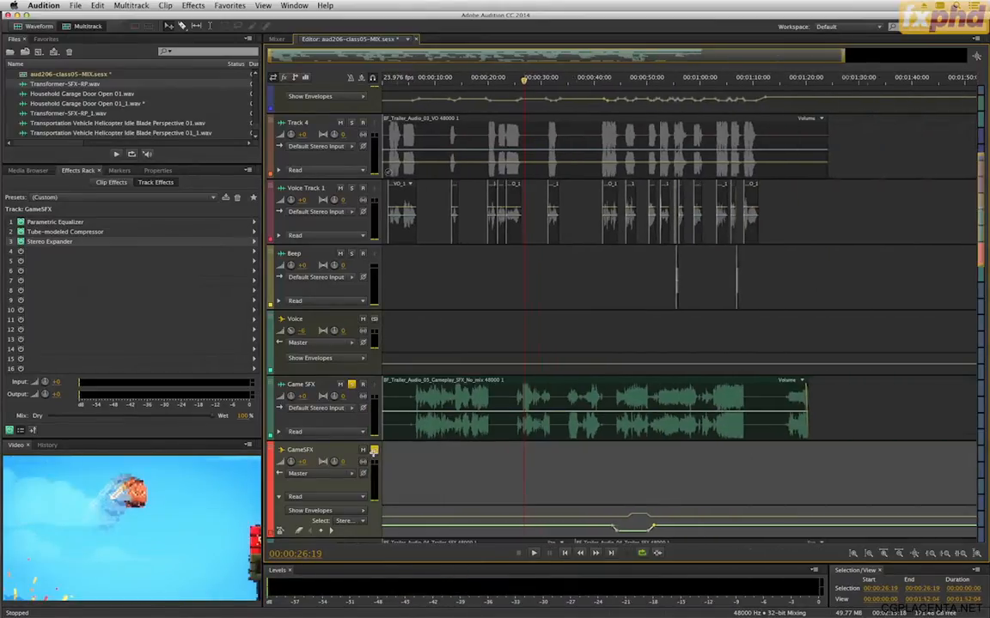
pyautogui.click(375, 450)
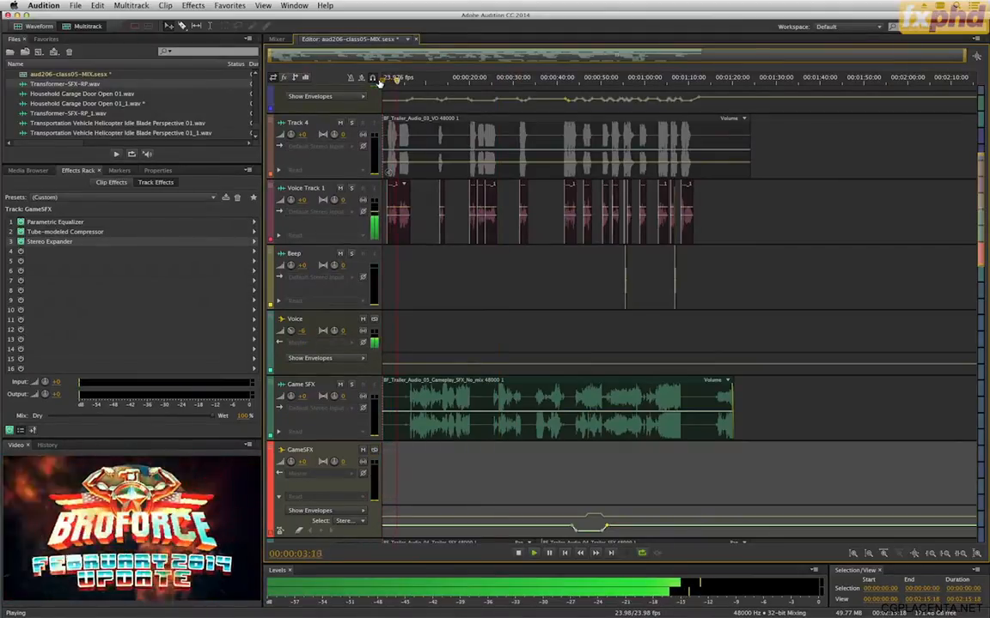
pyautogui.scroll(4, 379, 82)
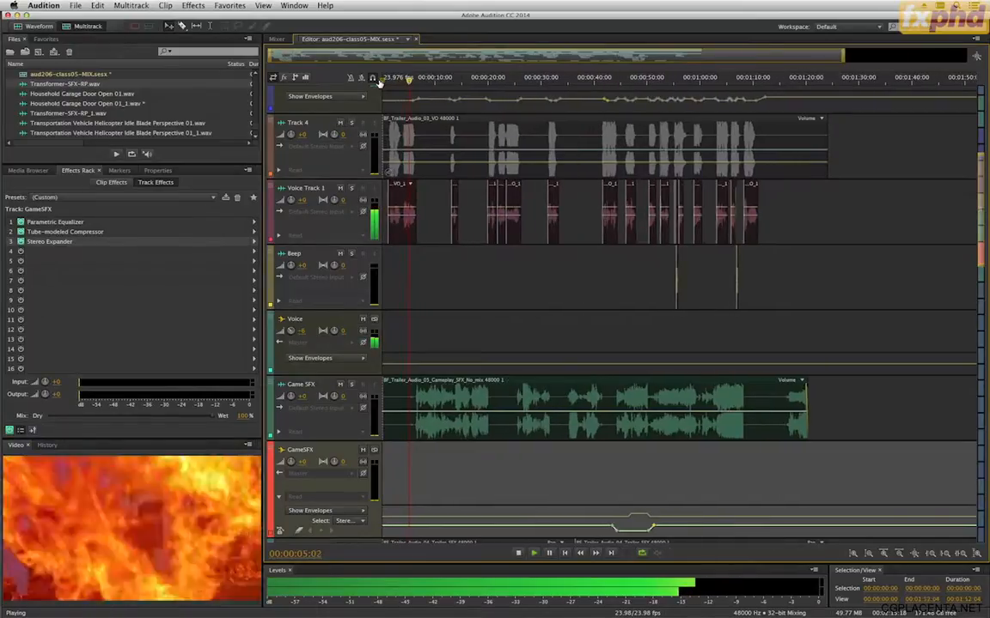
pyautogui.scroll(3, 378, 81)
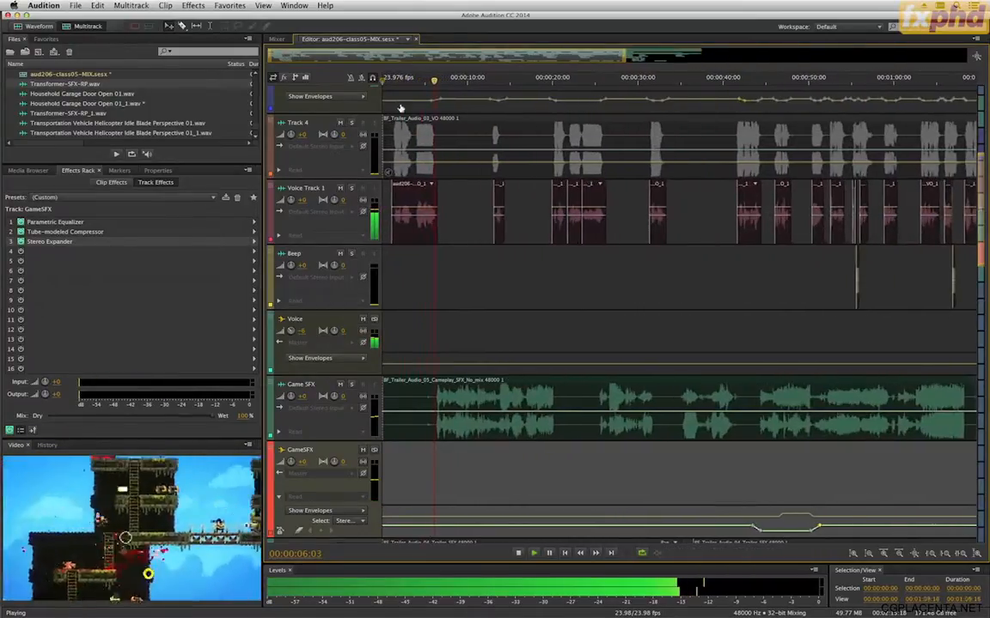
pyautogui.scroll(-3, 502, 427)
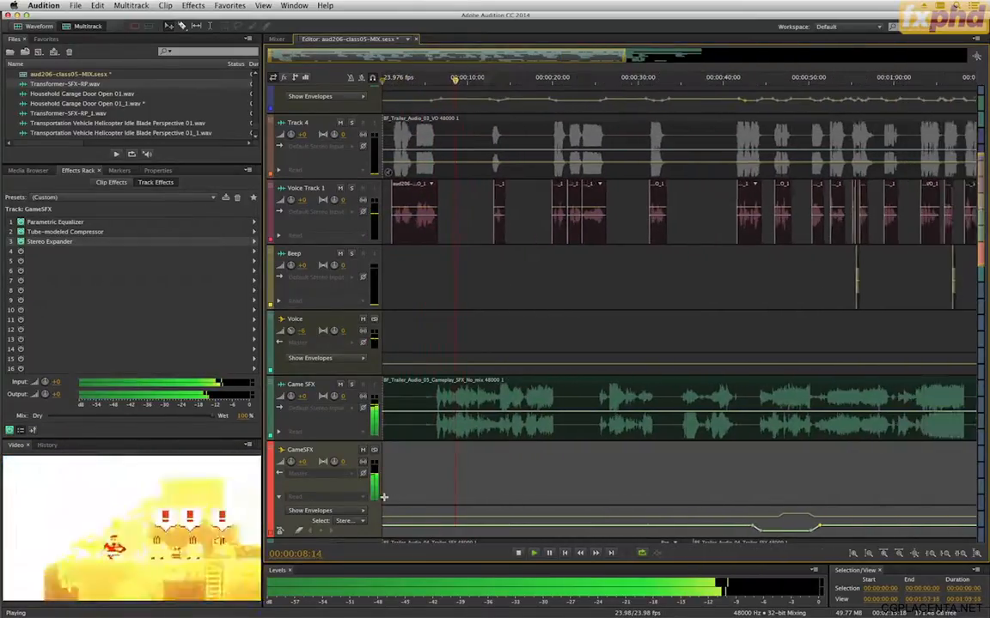
# Step: Select the GameSFX bus's Volume envelope, stop playback, and lower the whole envelope, bringing its base level to about -3.3 dB
pyautogui.click(363, 511)
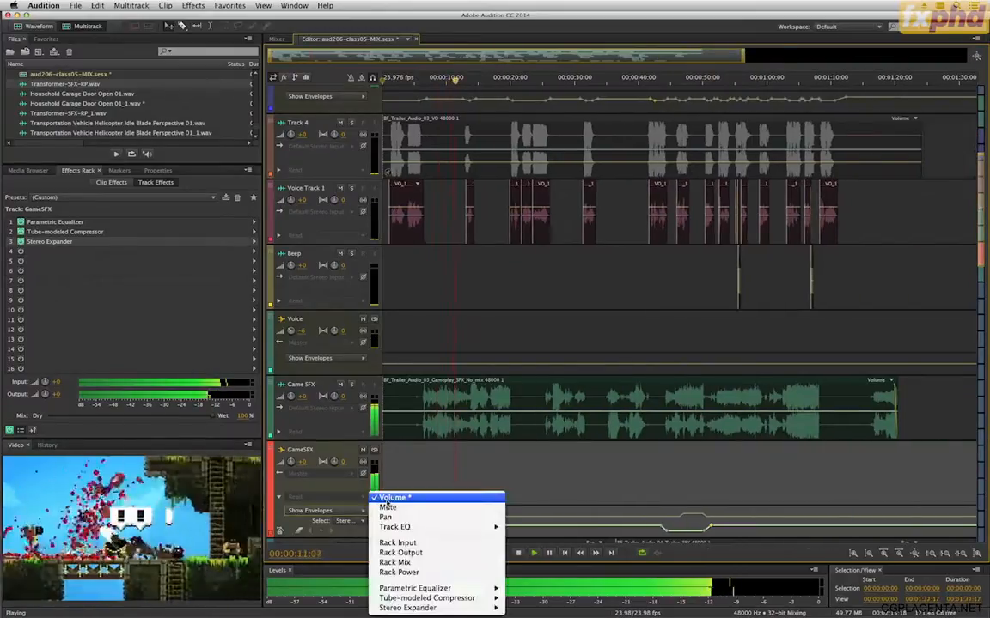
pyautogui.click(365, 513)
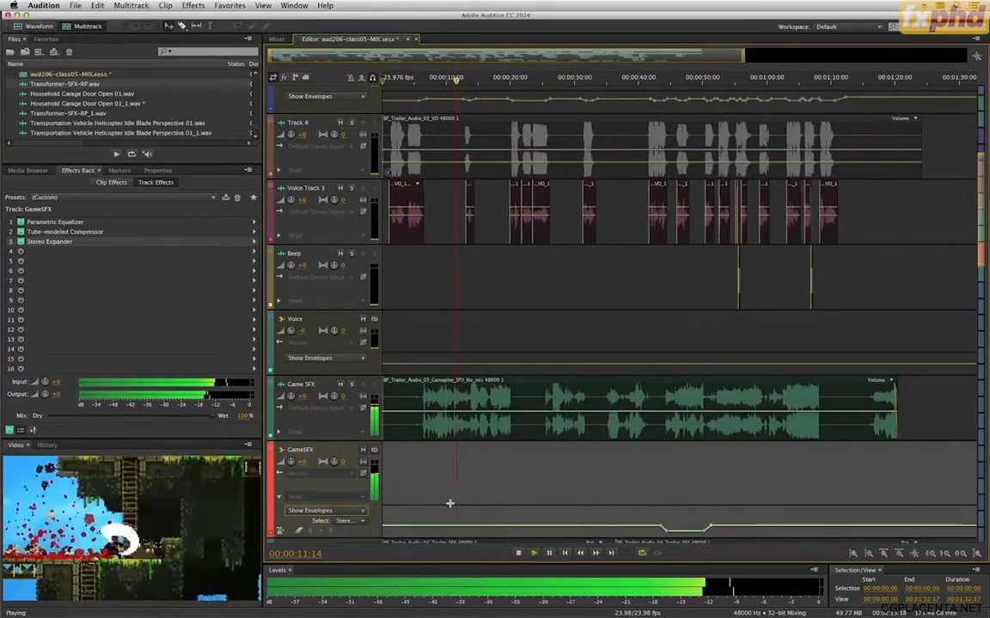
pyautogui.click(353, 521)
pyautogui.click(388, 500)
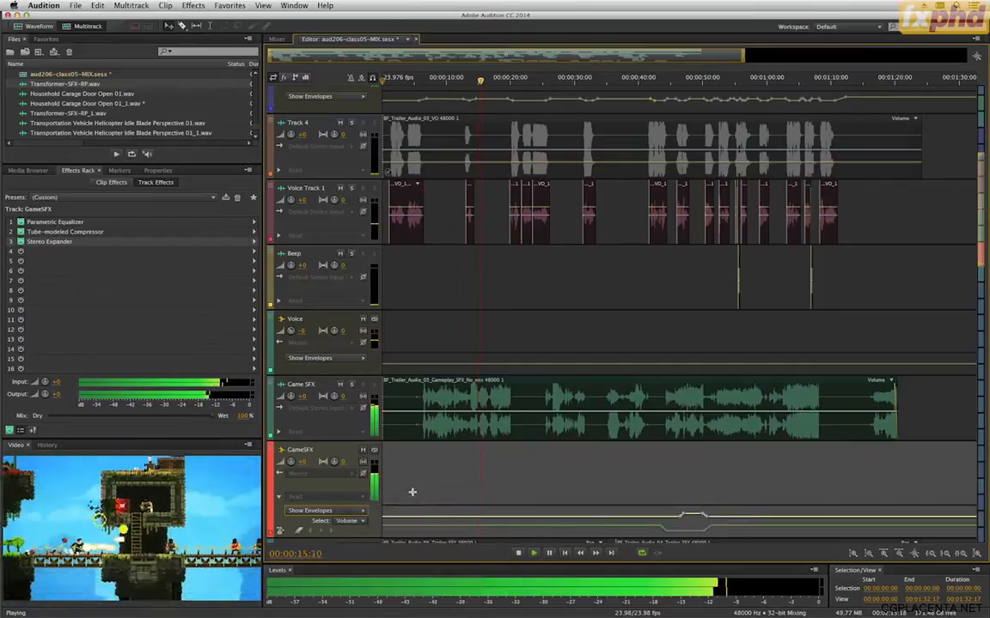
pyautogui.press('space')
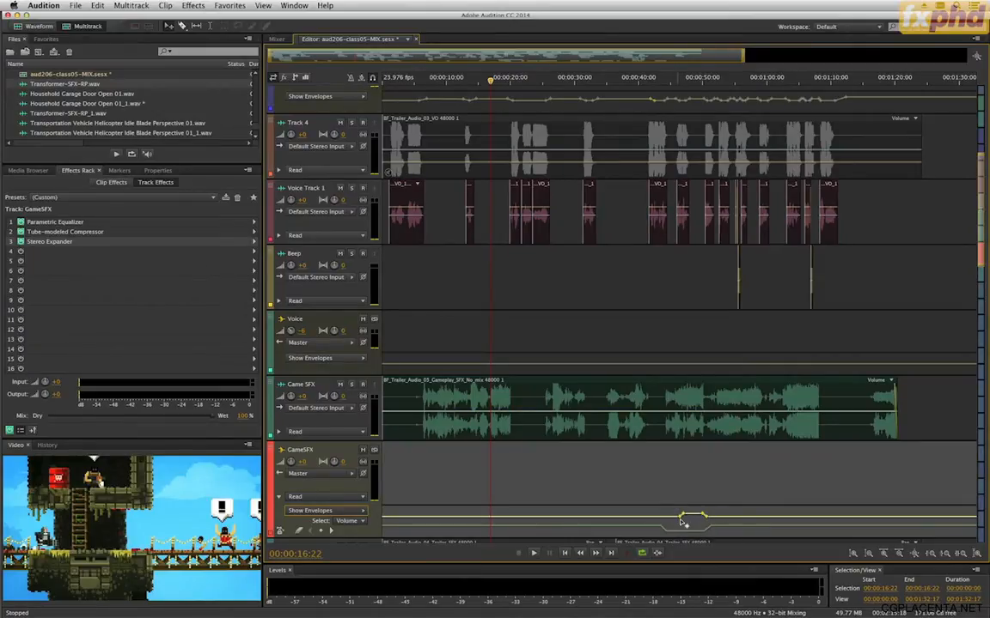
pyautogui.moveTo(680, 523); pyautogui.dragTo(680, 522)
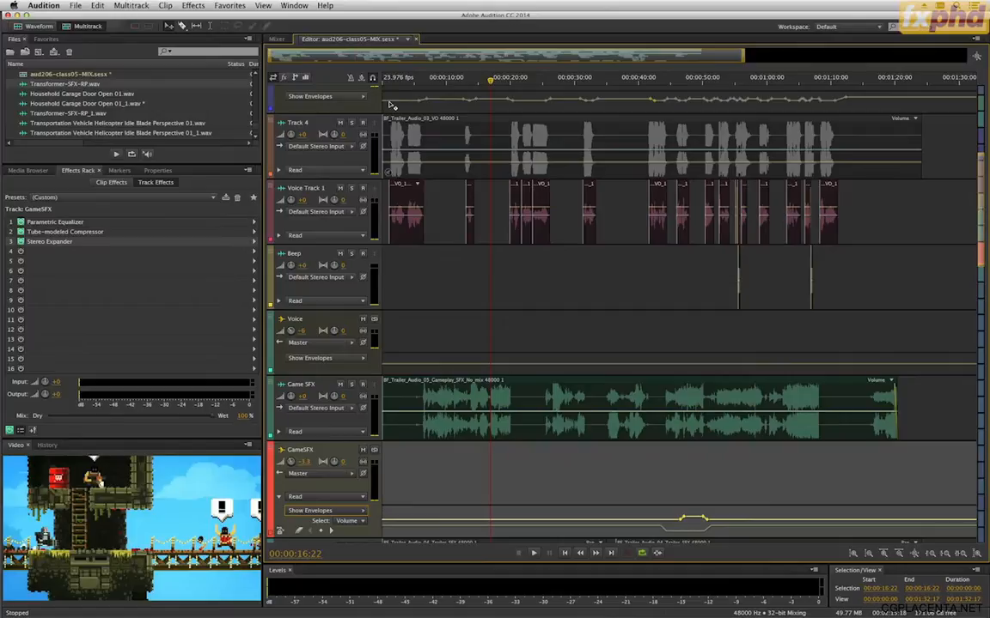
# Step: Play the full mix from the beginning to about 00:00:15:17 to check the lowered GameSFX level
pyautogui.press('Home')
pyautogui.press('space')
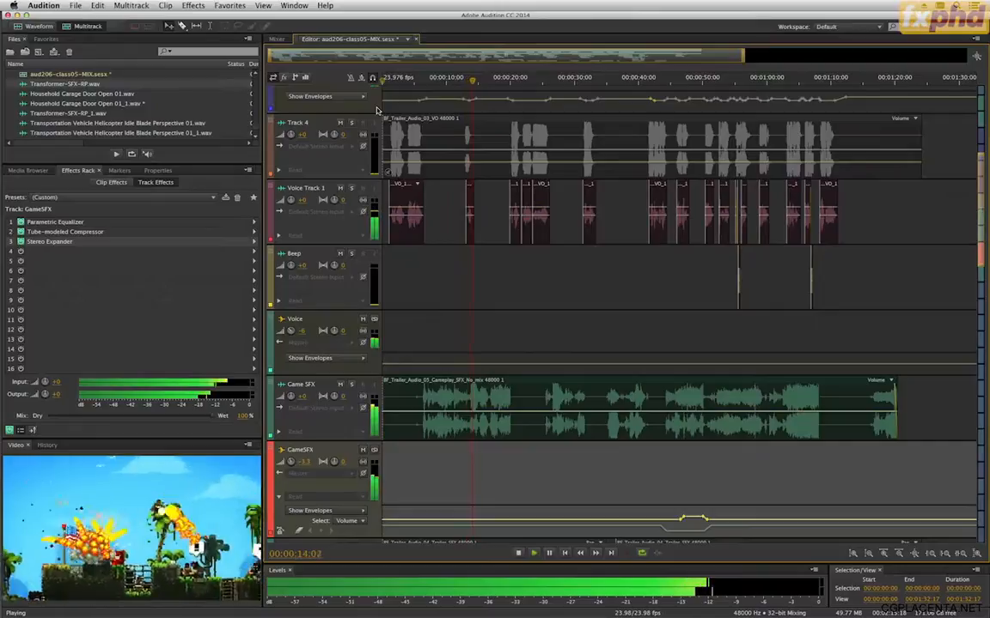
pyautogui.press('space')
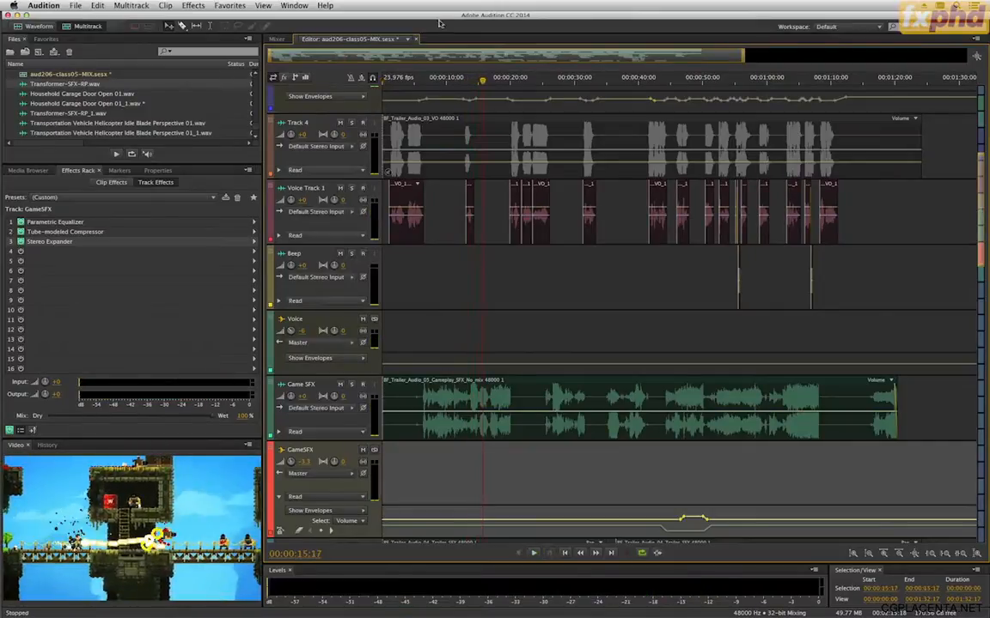
# Step: Move the short voice clip near 00:00:13:00 on Voice Track 1 about half a second earlier
pyautogui.click(471, 87)
pyautogui.scroll(5, 481, 87)
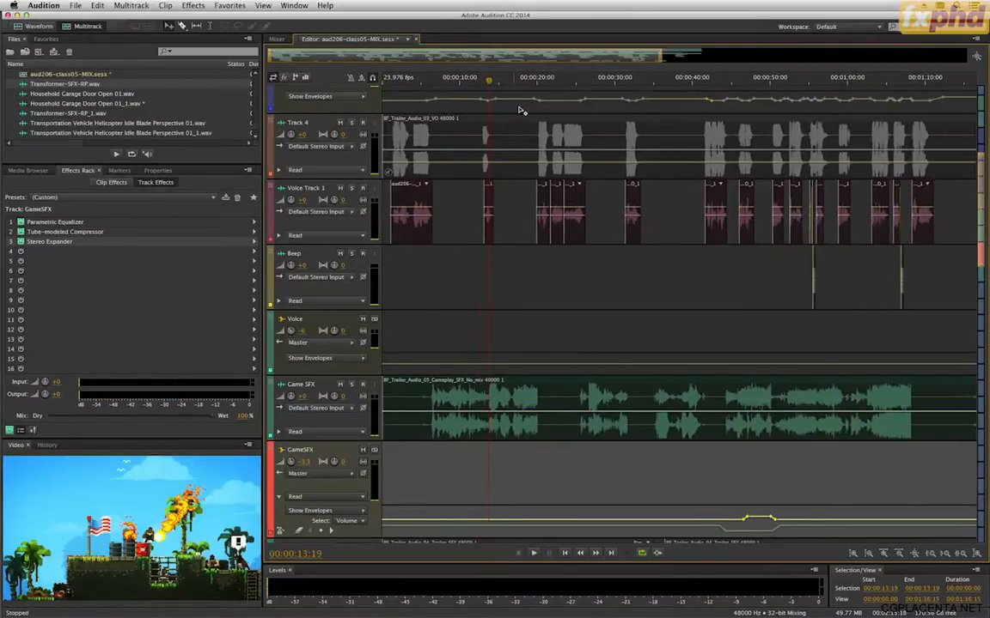
pyautogui.scroll(5, 550, 87)
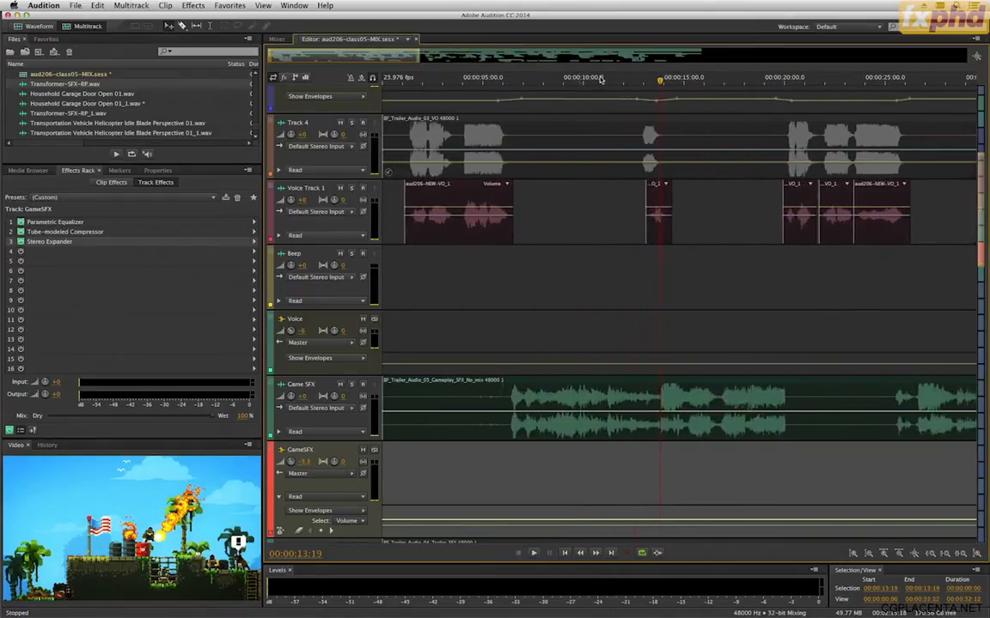
pyautogui.moveTo(652, 86); pyautogui.dragTo(654, 85)
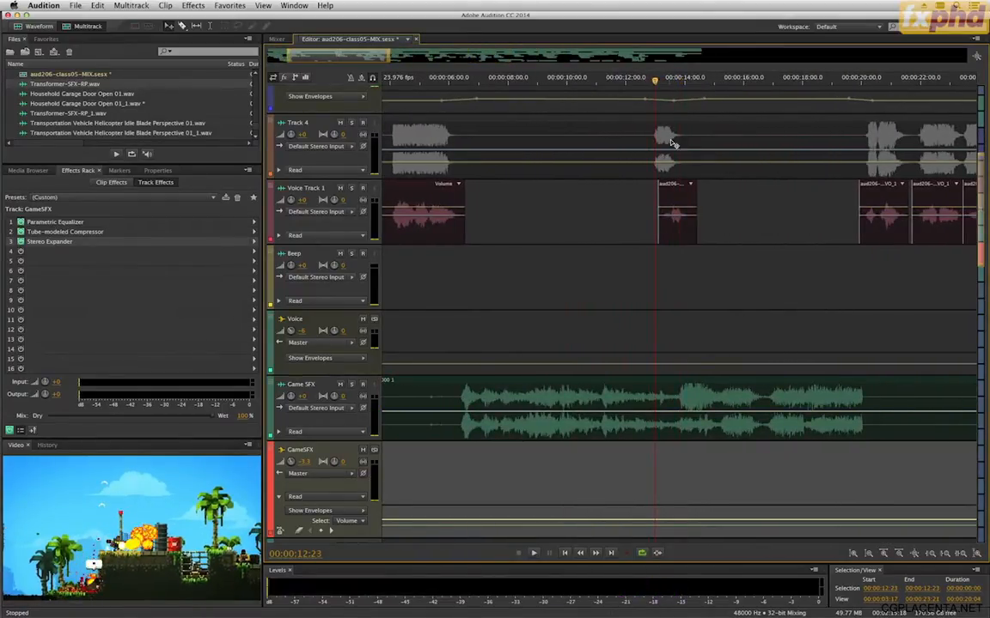
pyautogui.moveTo(678, 199); pyautogui.dragTo(660, 200)
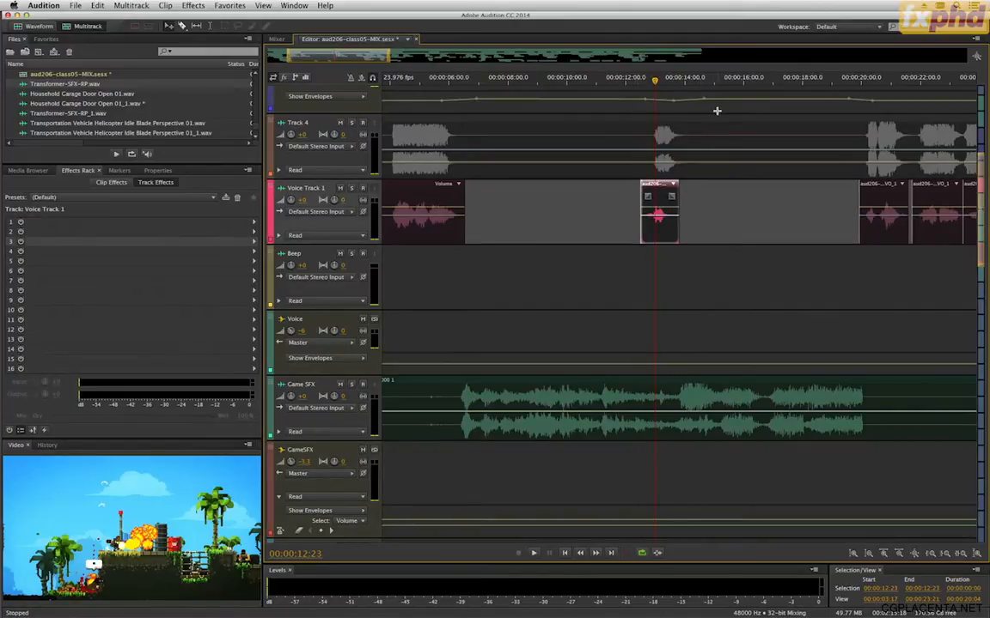
# Step: Start the Music volume dip earlier to suit the moved voice clip, and play the mix from 00:00:10:19 to 00:01:01:01
pyautogui.click(644, 100)
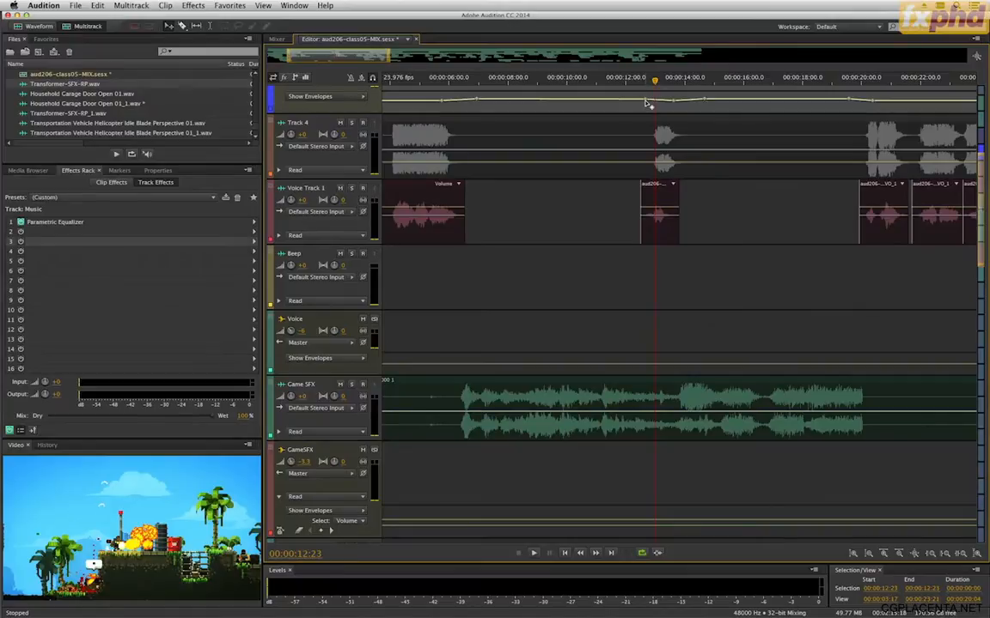
pyautogui.moveTo(674, 103); pyautogui.dragTo(674, 101)
pyautogui.moveTo(646, 103); pyautogui.dragTo(628, 104)
pyautogui.click(590, 82)
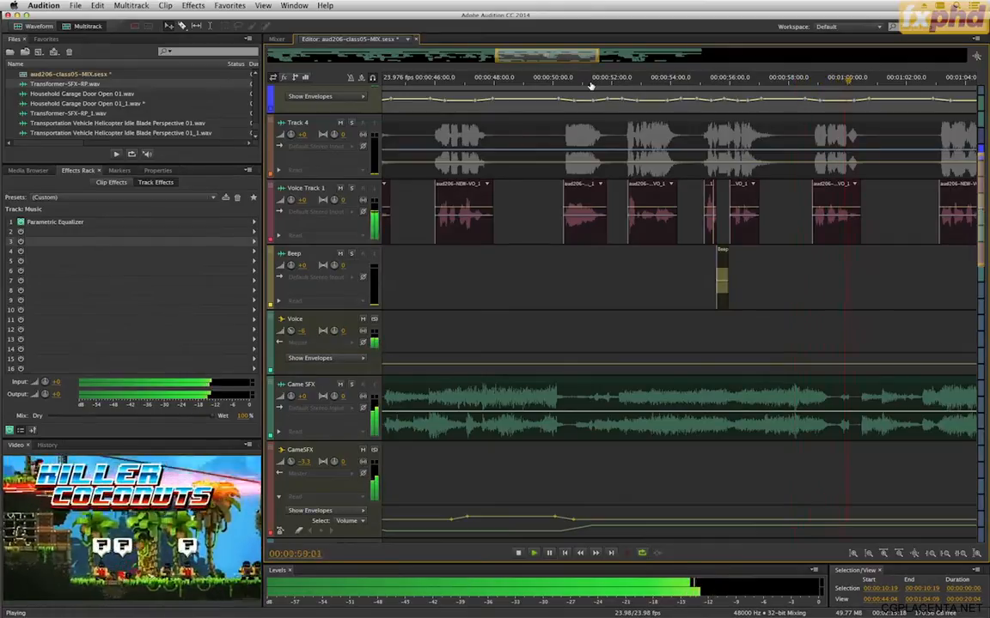
pyautogui.press('space')
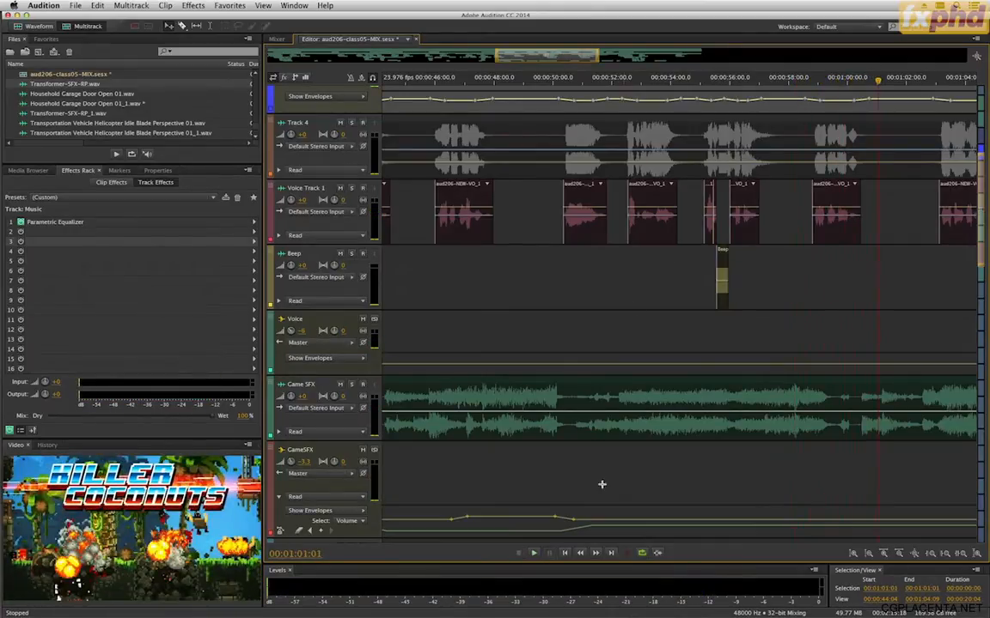
# Step: Lower the GameSFX volume envelope after its raised section, from about 00:00:50:18 onward, to about -5.1 dB
pyautogui.moveTo(576, 525)
pyautogui.moveTo(574, 523); pyautogui.dragTo(575, 523)
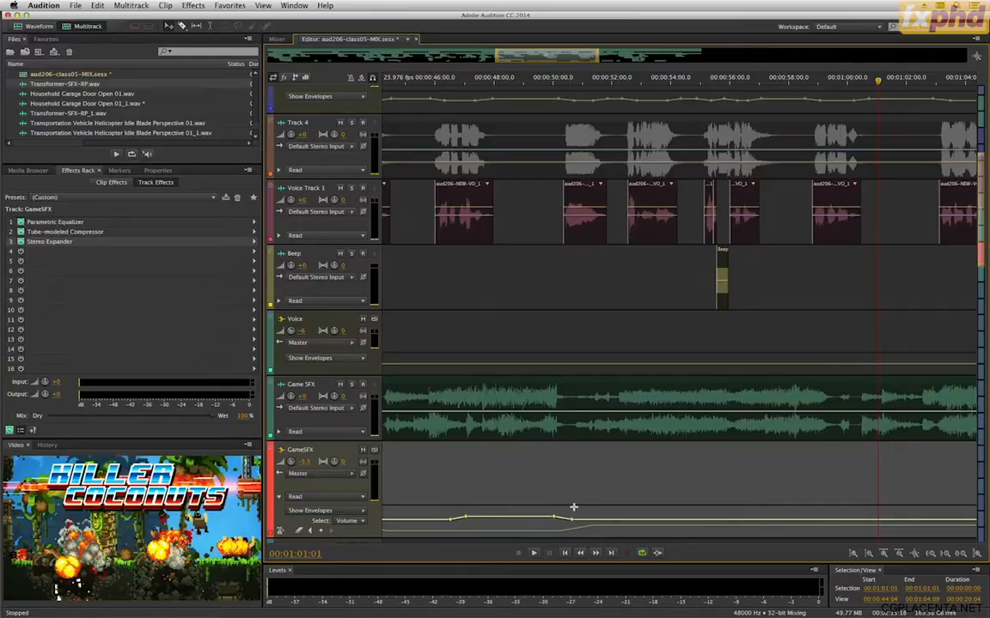
pyautogui.moveTo(574, 524); pyautogui.dragTo(574, 525)
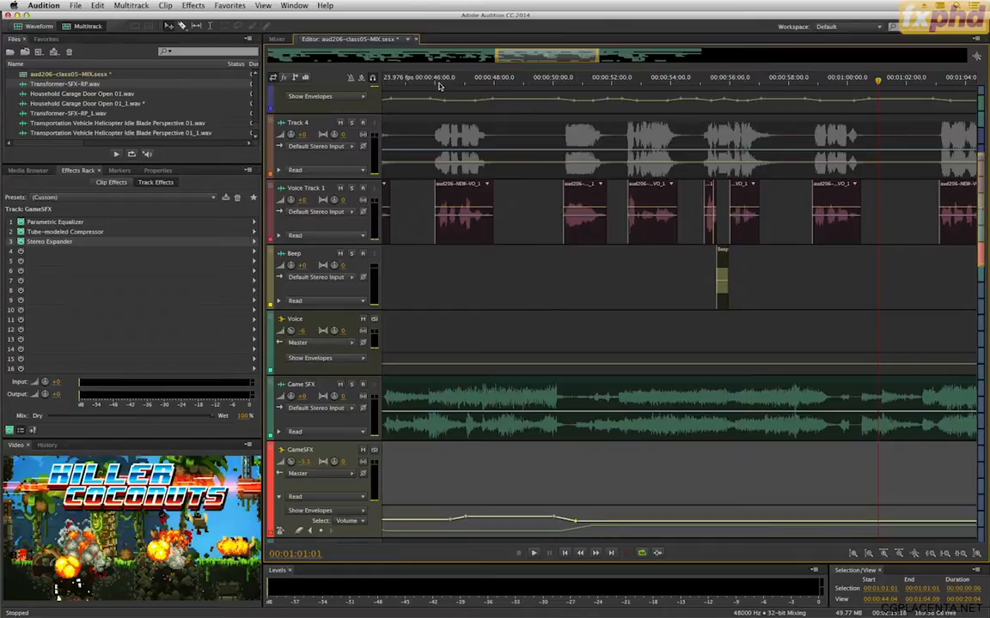
# Step: Play the mix from 00:00:43:23 for a few seconds to check the GameSFX volume rise, and place the playhead at 00:00:44:22
pyautogui.moveTo(425, 83); pyautogui.dragTo(373, 90)
pyautogui.press('space')
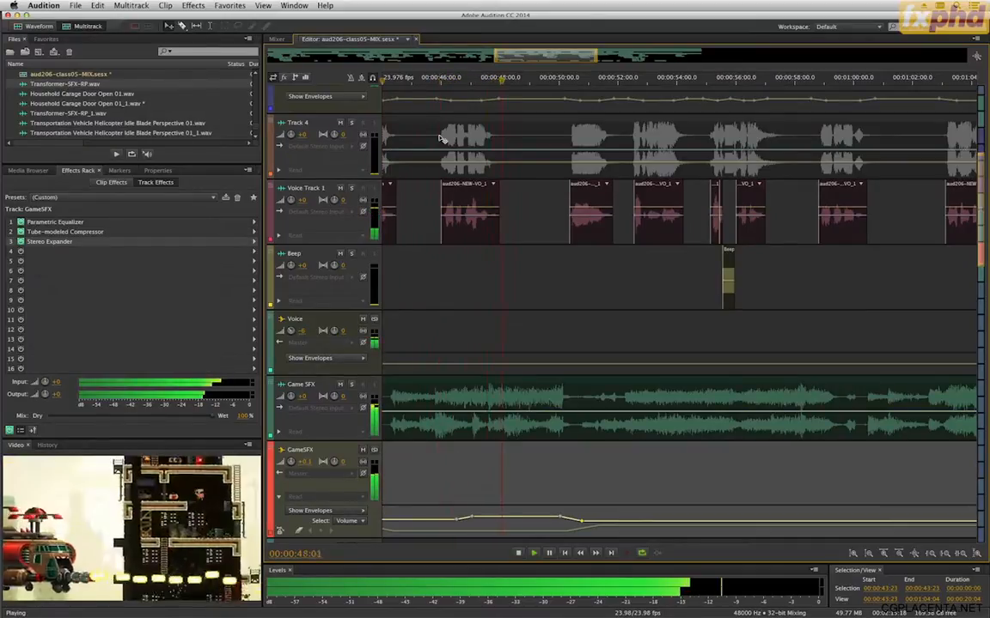
pyautogui.press('space')
pyautogui.click(441, 92)
pyautogui.moveTo(433, 84)
pyautogui.mouseDown()
pyautogui.moveTo(371, 84)
pyautogui.moveTo(409, 83)
pyautogui.mouseUp()
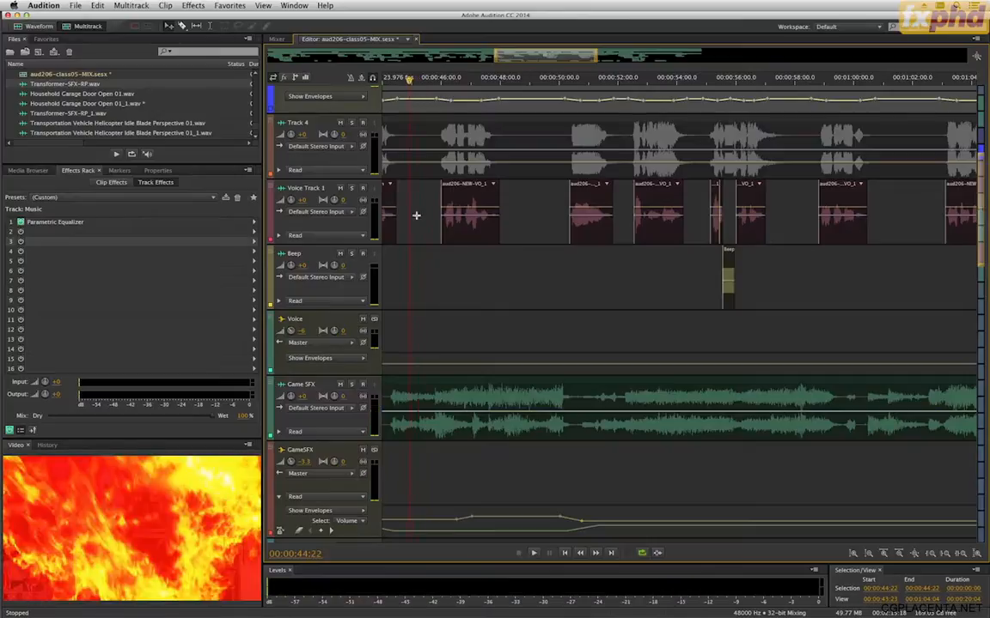
# Step: Move the start of the GameSFX volume rise earlier to about 00:00:44:22 and play the mix from 00:00:44:02 to 00:01:21:18
pyautogui.click(458, 521)
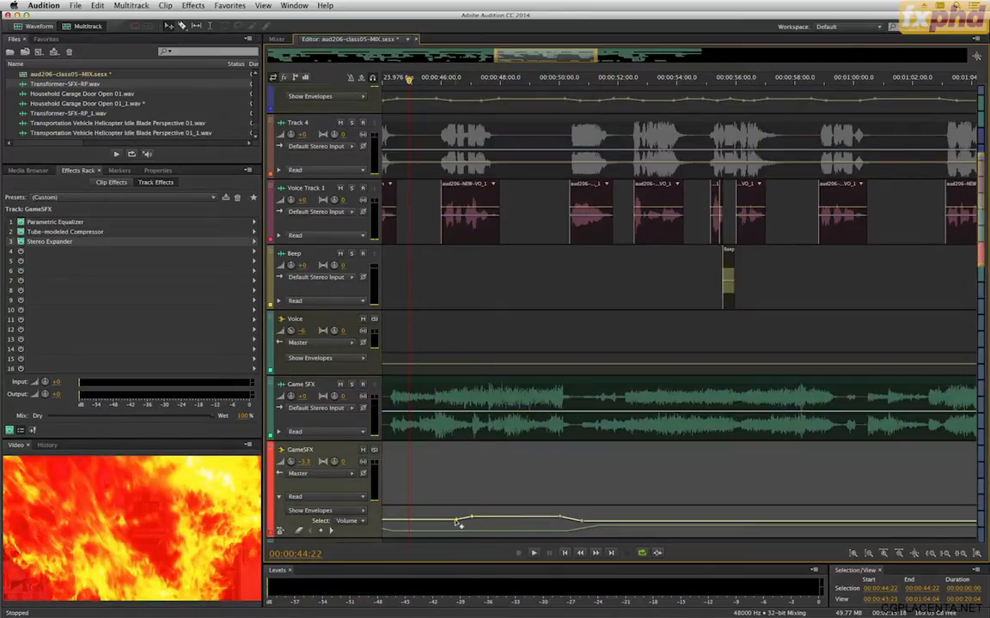
pyautogui.moveTo(458, 522); pyautogui.dragTo(409, 521)
pyautogui.press('space')
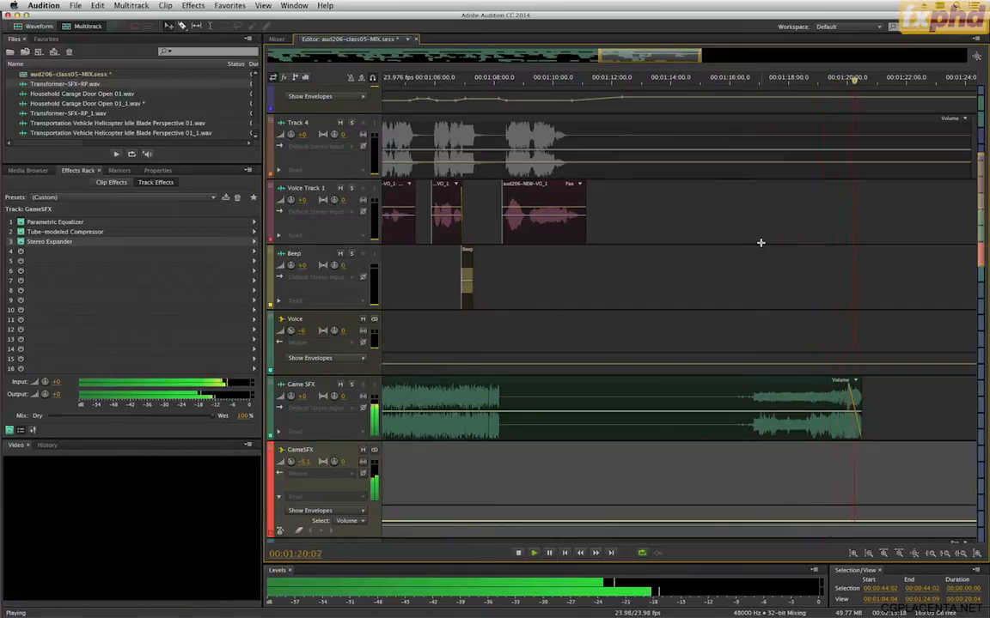
pyautogui.press('space')
# Step: Unmute the SFX bus and solo it
pyautogui.press('-')
pyautogui.scroll(-8, 572, 297)
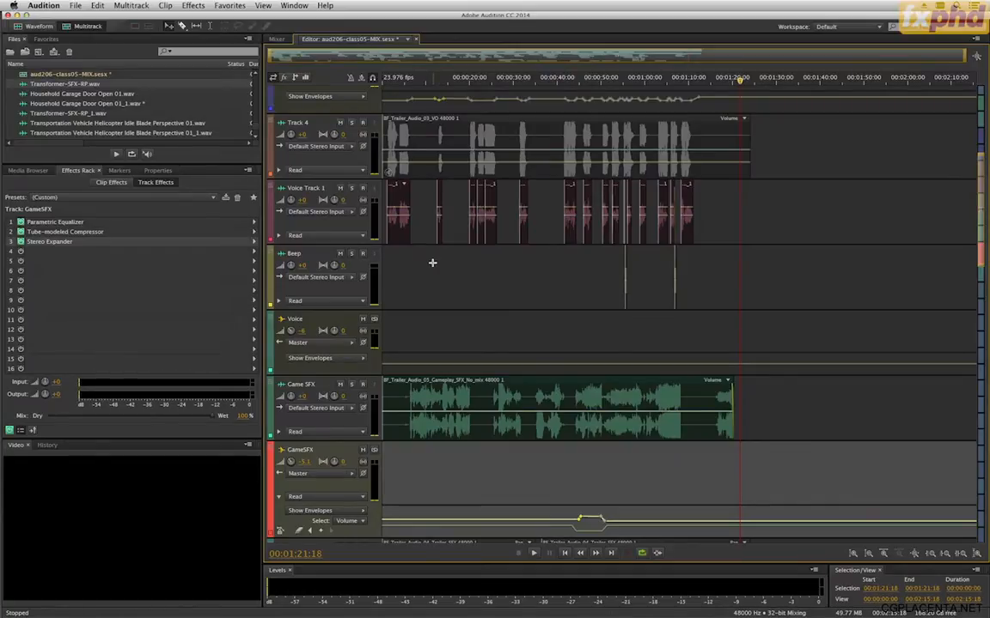
pyautogui.scroll(-5, 427, 292)
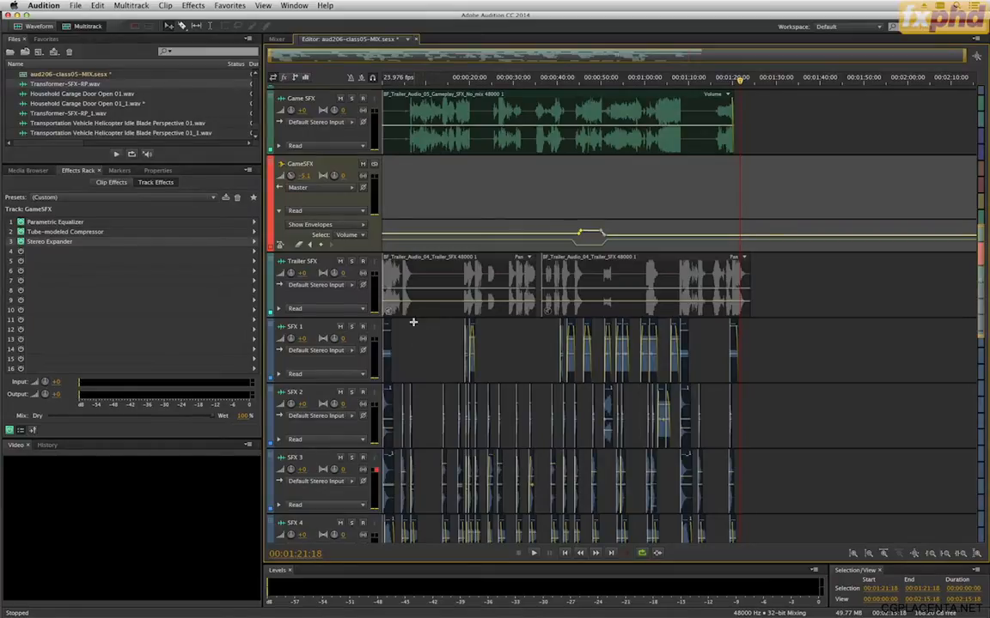
pyautogui.scroll(-15, 413, 322)
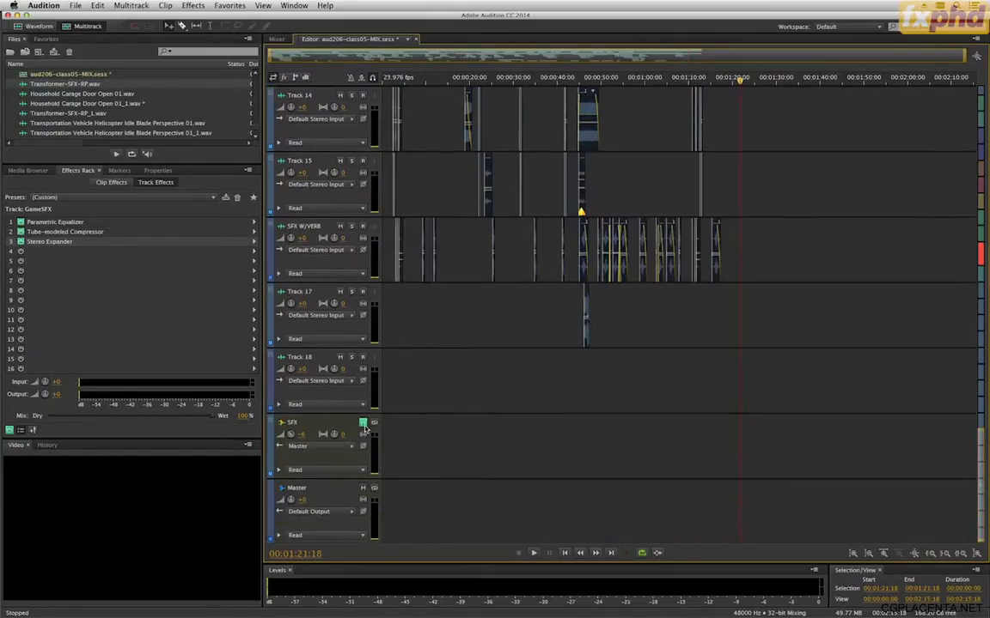
pyautogui.click(365, 427)
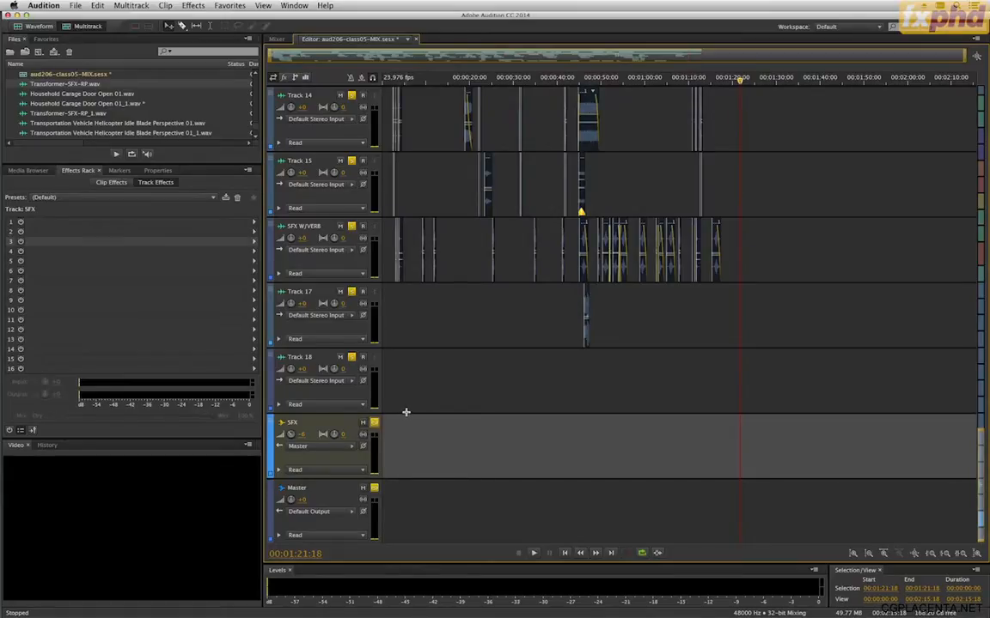
# Step: Examine the opening clips on the SFX tracks and listen to them soloed from the beginning to 00:00:04:10
pyautogui.scroll(12, 405, 412)
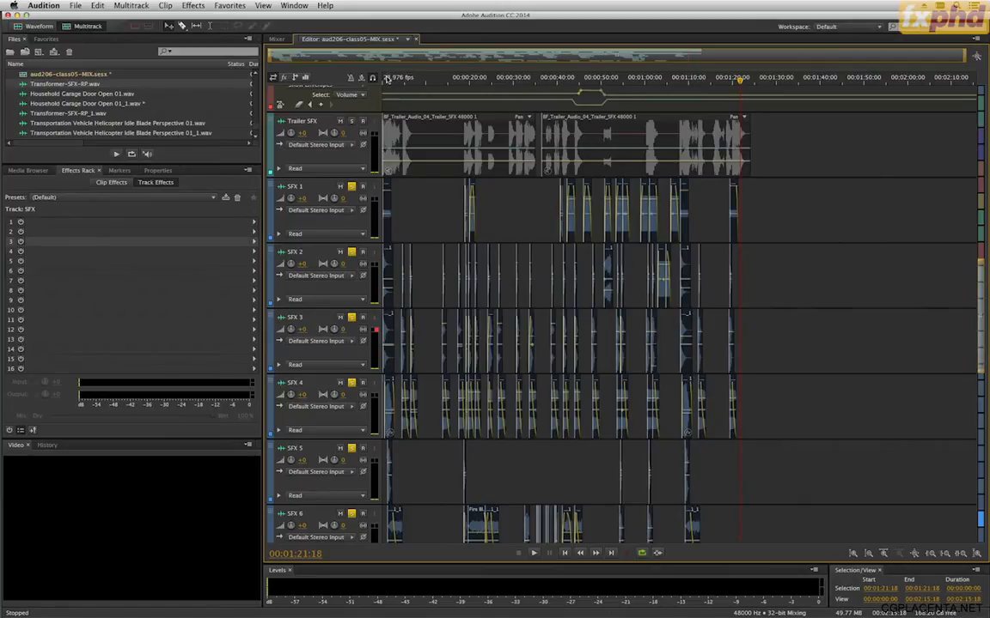
pyautogui.click(382, 79)
pyautogui.press('space')
pyautogui.press('space')
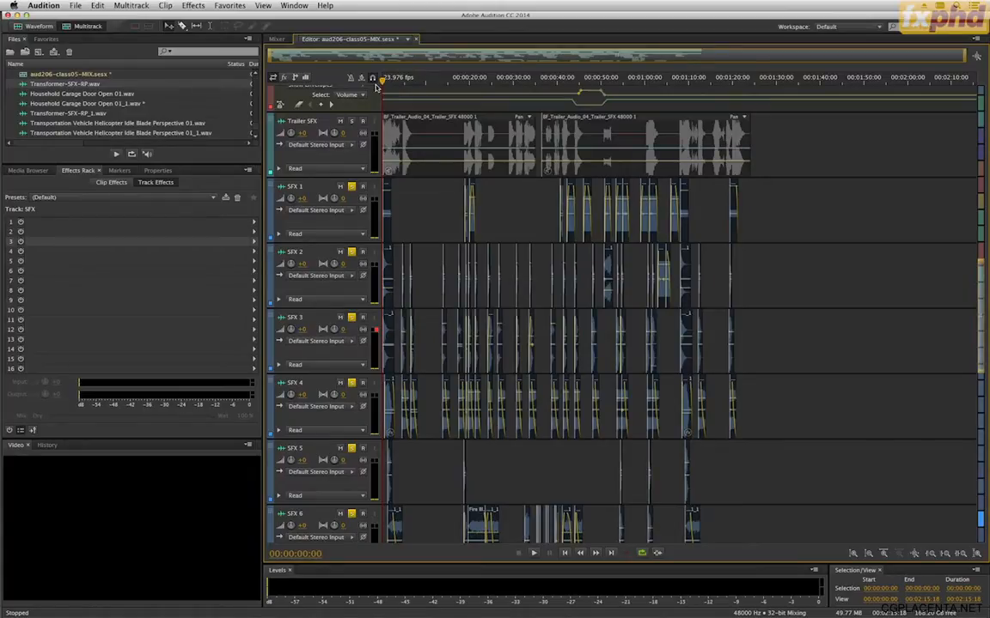
pyautogui.press('=')
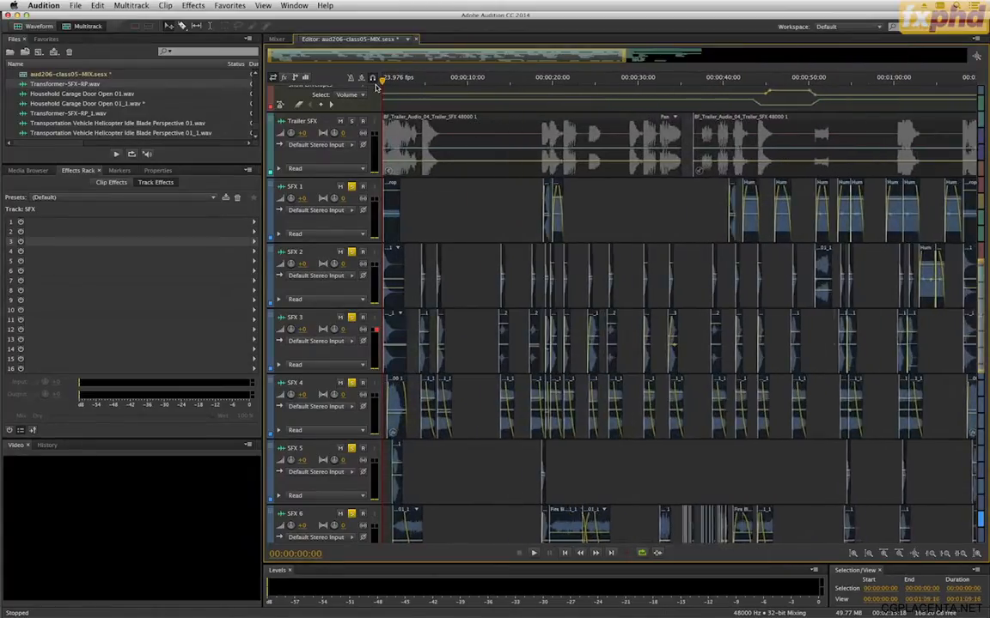
pyautogui.press('=')
pyautogui.press('=')
pyautogui.press('=')
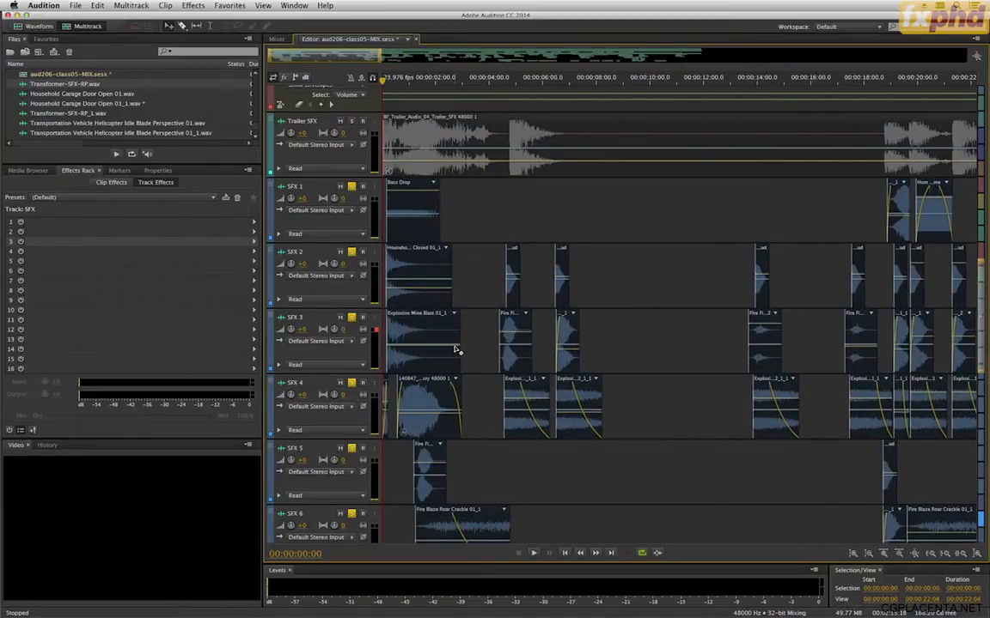
pyautogui.press('=')
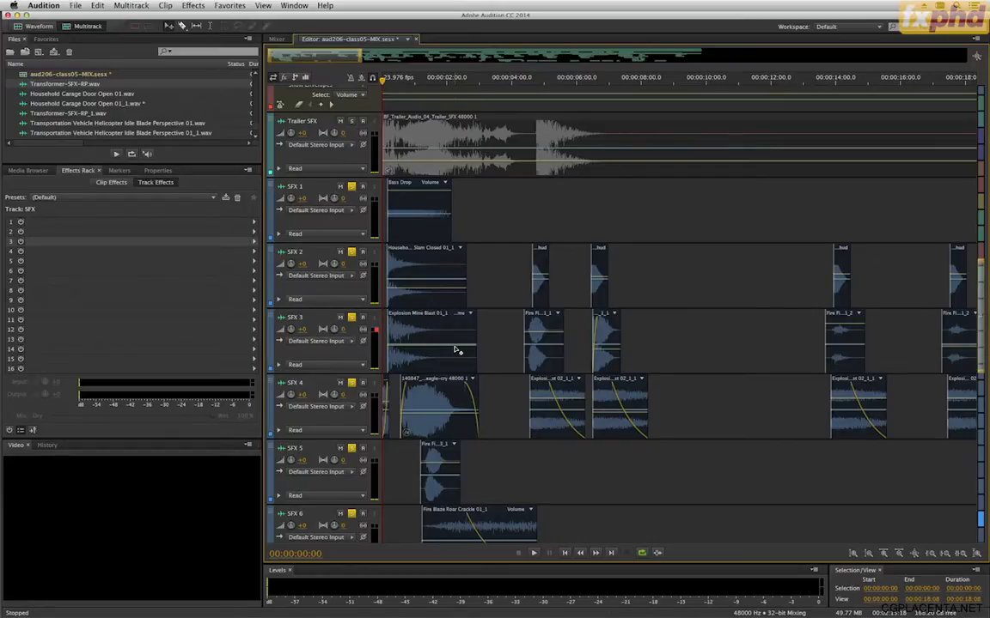
pyautogui.press('=')
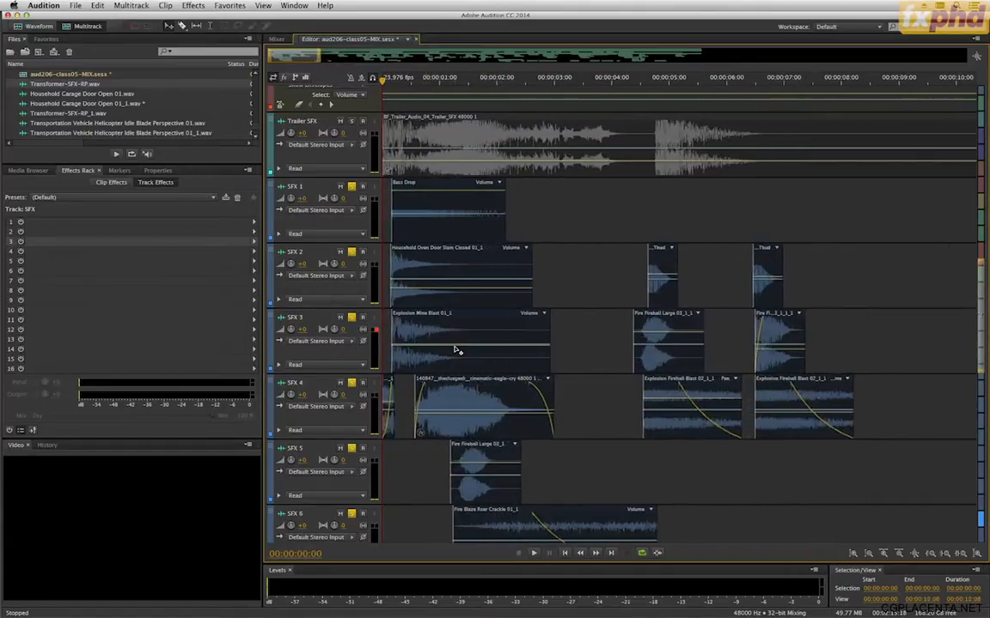
pyautogui.scroll(-3, 318, 227)
pyautogui.scroll(-3, 318, 230)
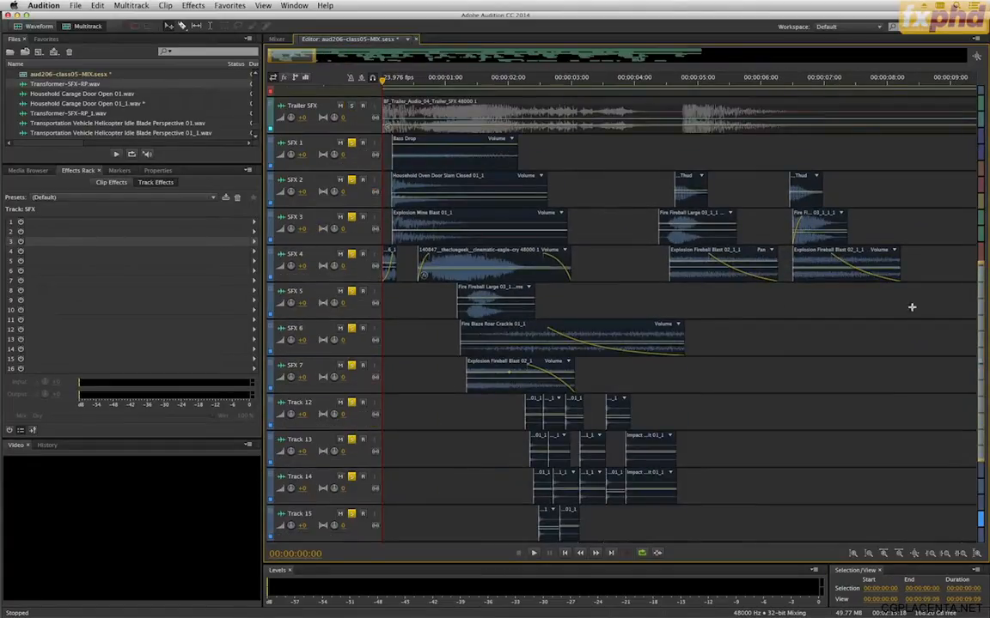
pyautogui.moveTo(981, 276); pyautogui.dragTo(954, 298)
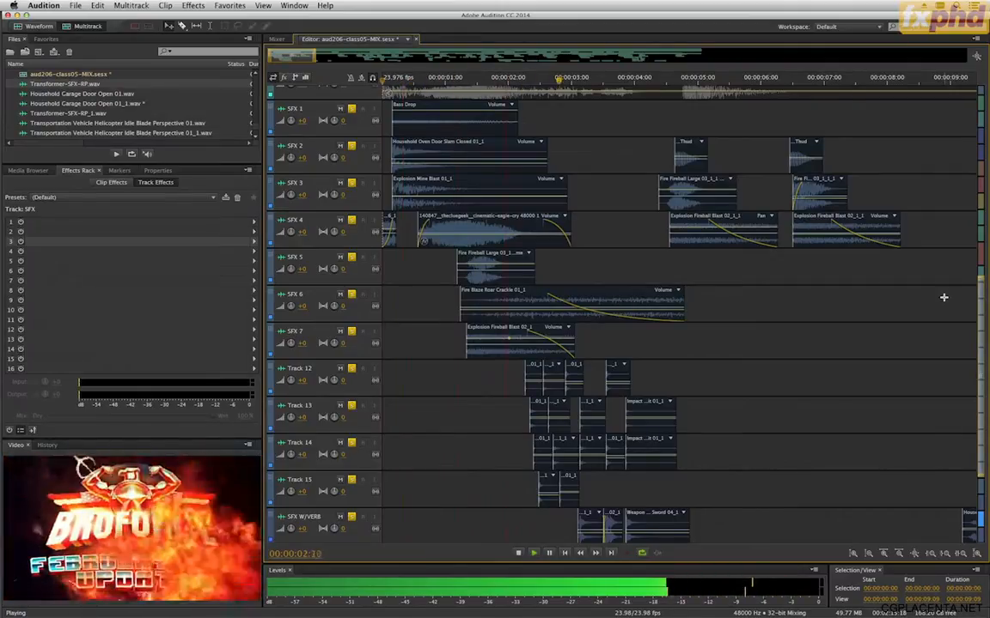
pyautogui.press('space')
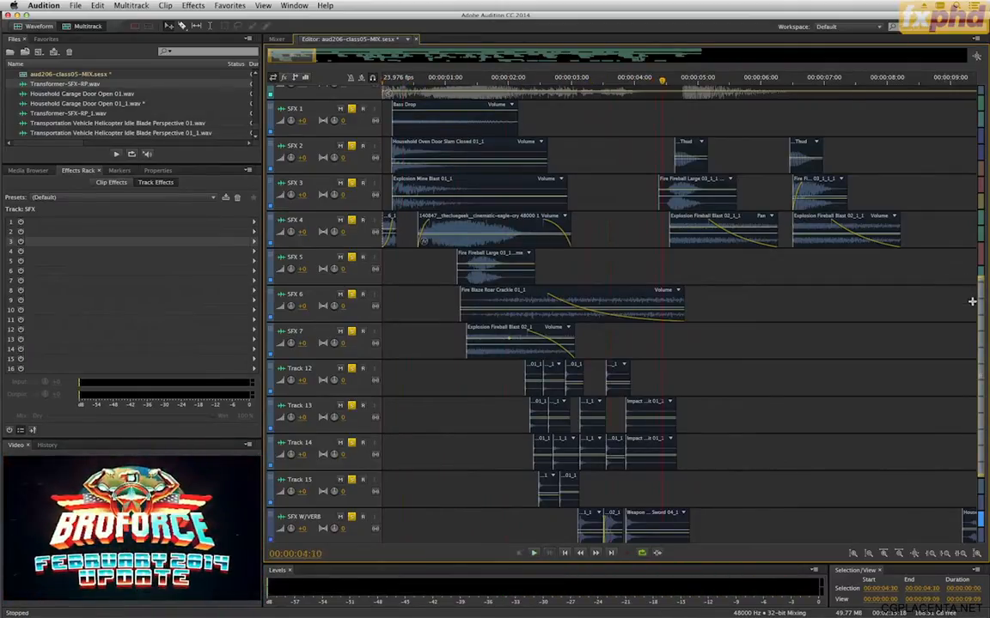
# Step: Listen to the soloed impact and sword effects from 00:00:02:21 to 00:00:04:07
pyautogui.moveTo(980, 297); pyautogui.dragTo(984, 317)
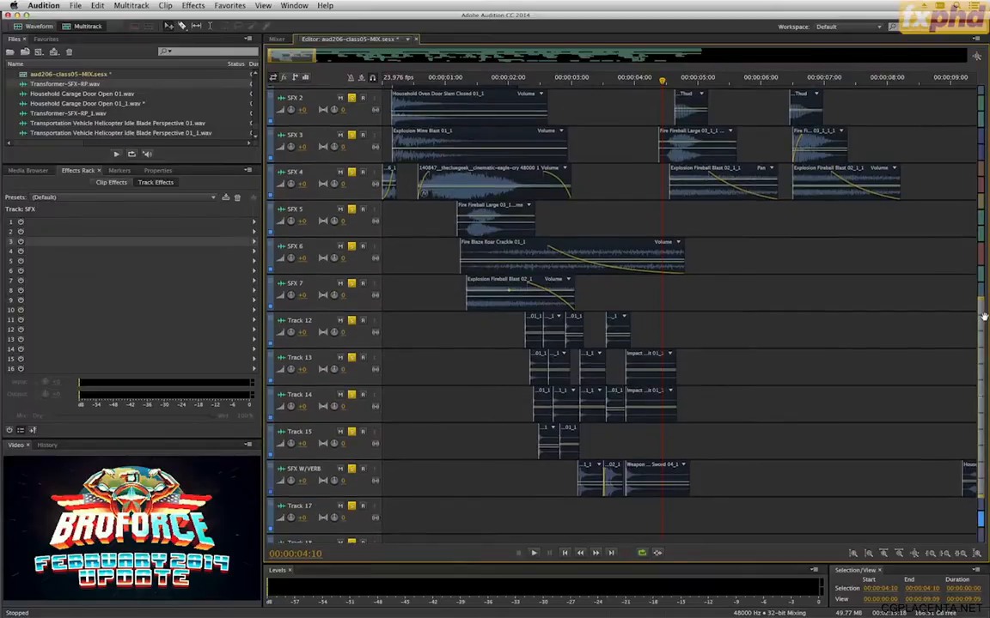
pyautogui.scroll(6, 811, 316)
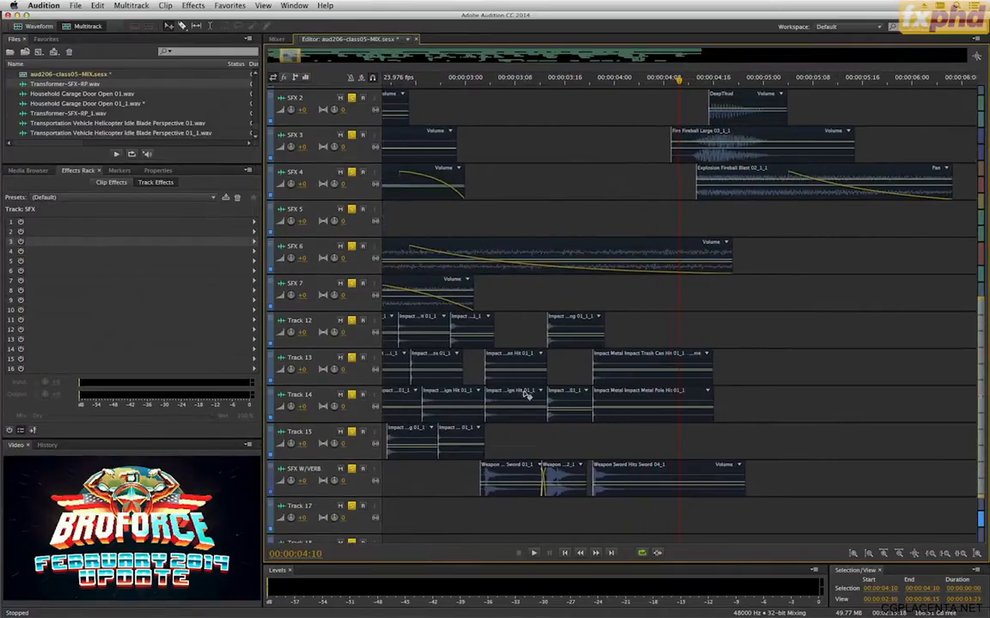
pyautogui.click(448, 78)
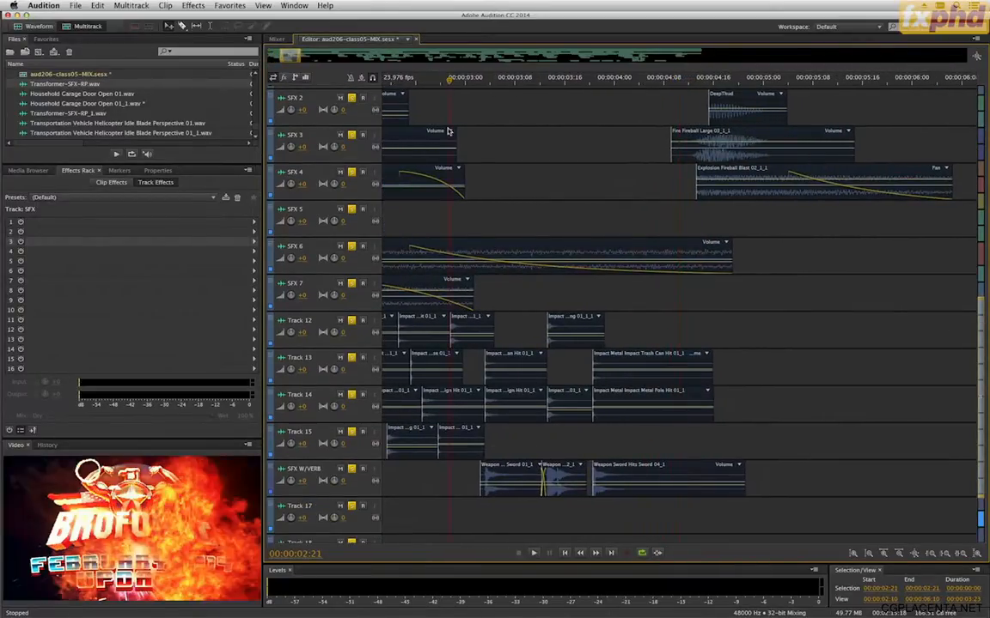
pyautogui.press('space')
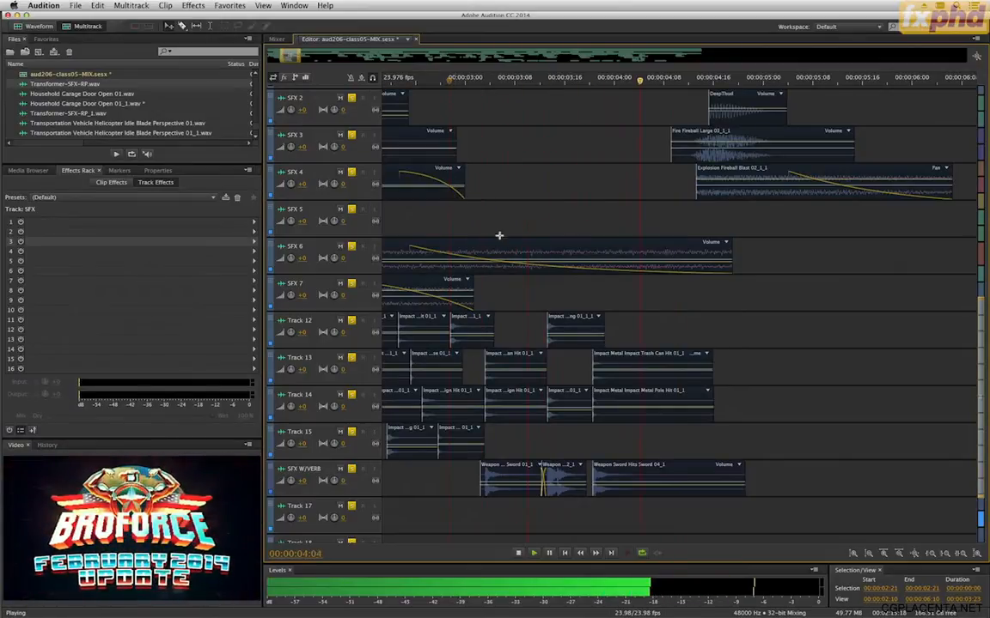
pyautogui.press('space')
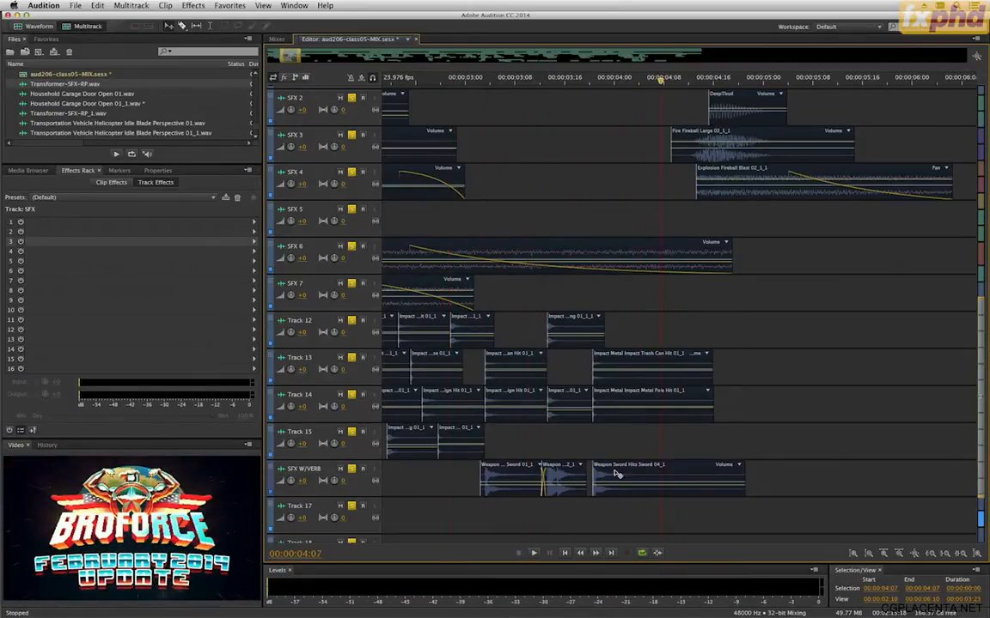
# Step: Set the clip gain of the three Weapon Sword clips on SFX W/VERB to -6 dB and return the playhead to 00:00:02:15
pyautogui.moveTo(529, 449); pyautogui.dragTo(625, 491)
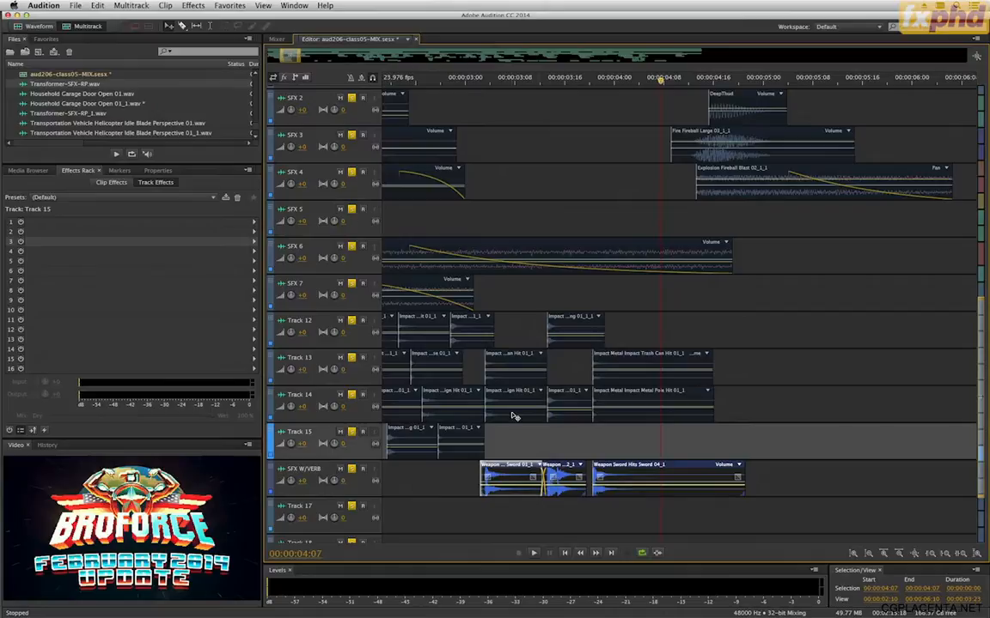
pyautogui.click(530, 488)
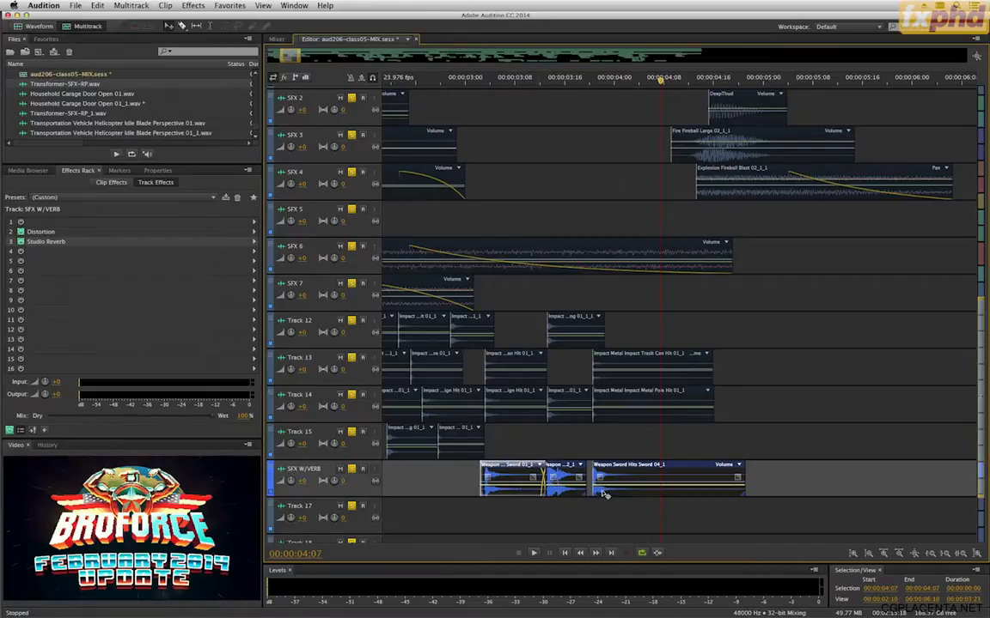
pyautogui.click(158, 171)
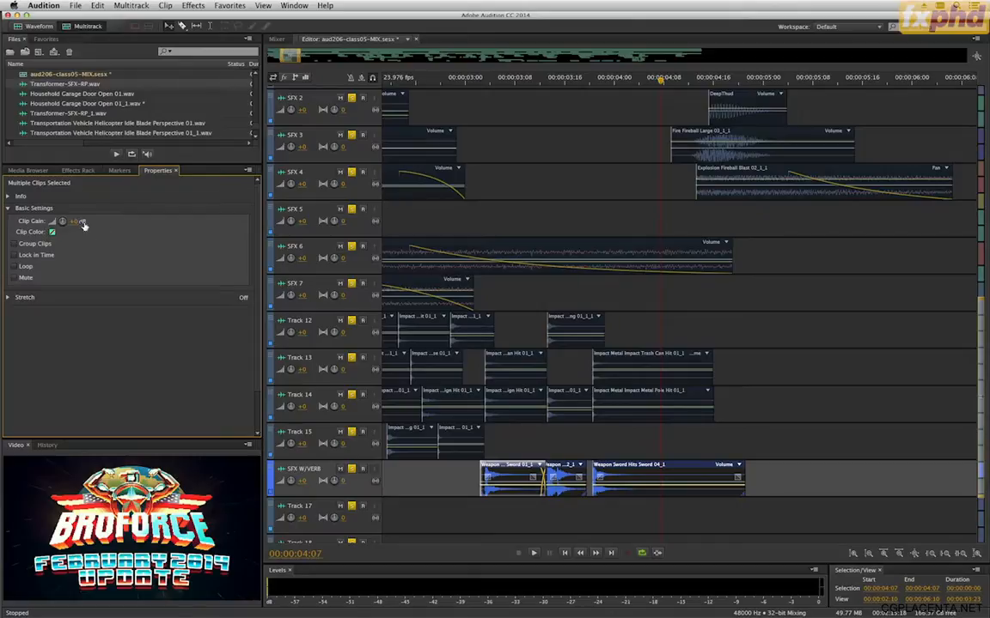
pyautogui.click(75, 222)
pyautogui.write('-6')
pyautogui.press('Return')
pyautogui.click(411, 81)
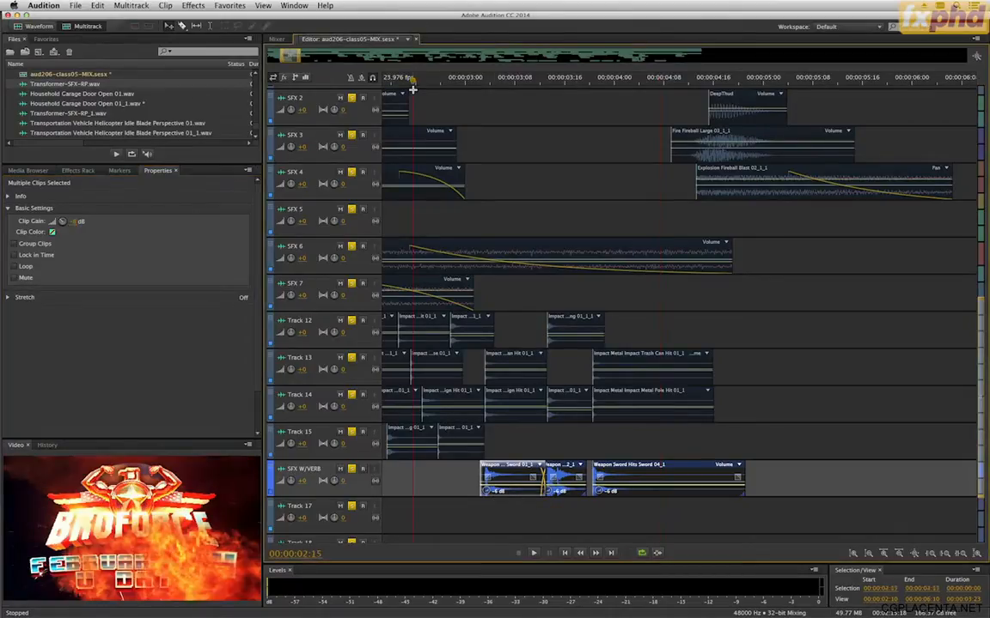
# Step: Listen from 00:00:02:15 to 00:00:04:10 and set the clip gain of the three Weapon Sword clips on SFX W/VERB to -9 dB
pyautogui.press('space')
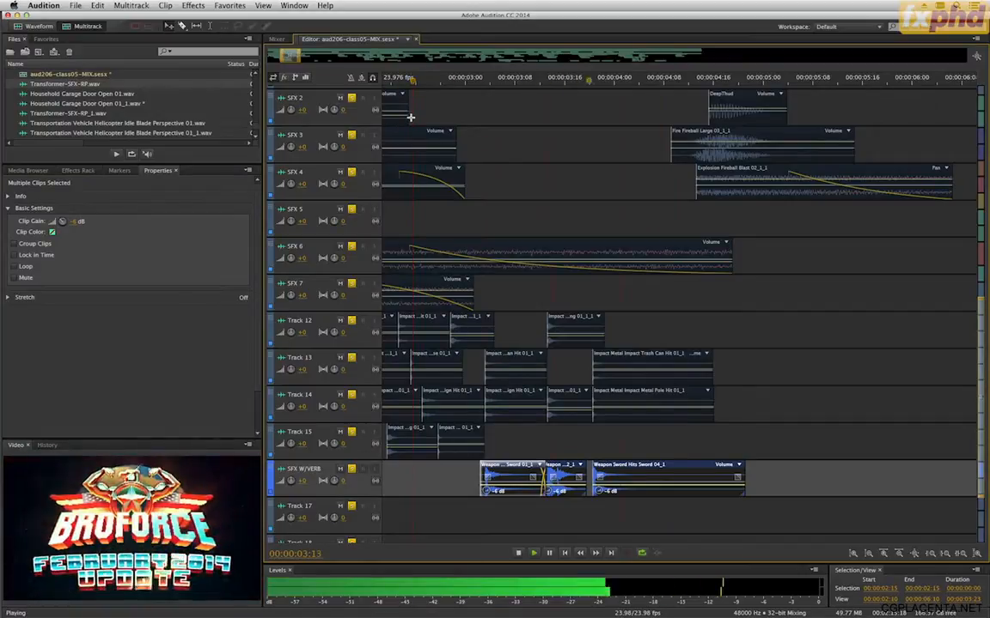
pyautogui.press('space')
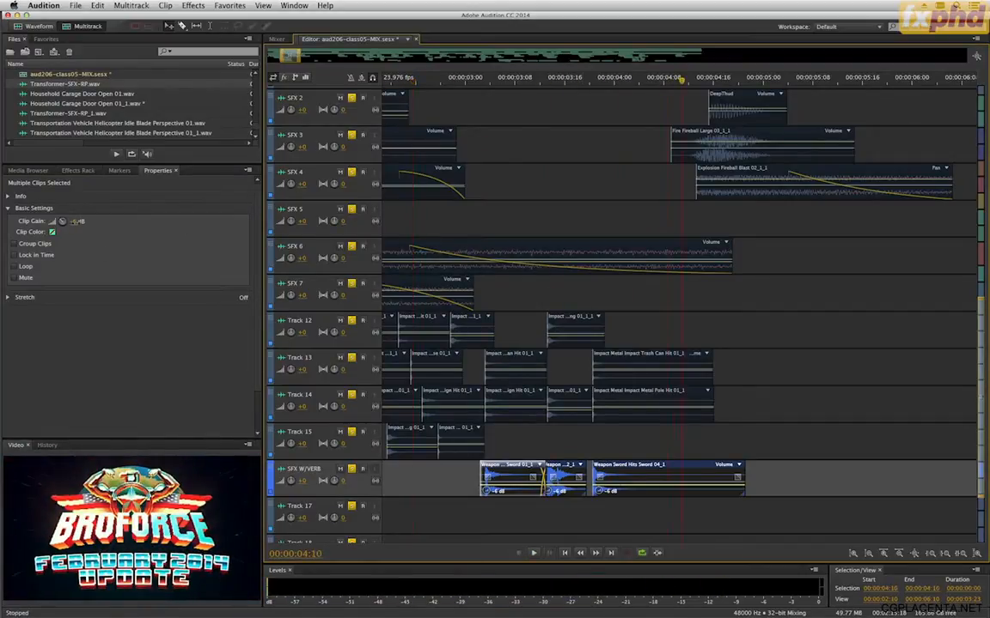
pyautogui.click(78, 222)
pyautogui.press('Return')
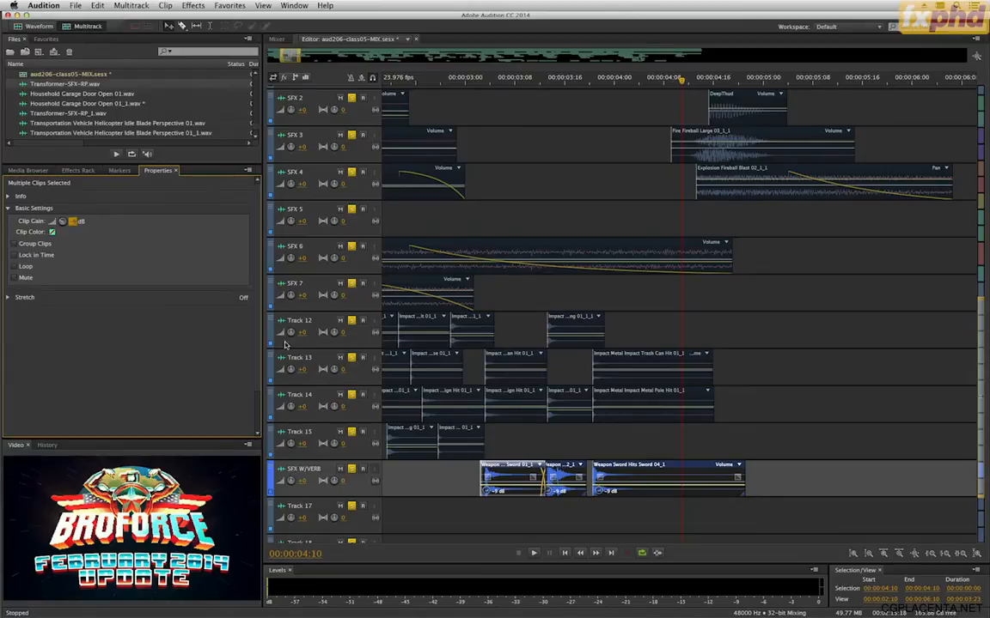
# Step: Set the clip gain of the last six Impact clips of the opening hits on Tracks 12, 13 and 14 to -6 dB
pyautogui.moveTo(618, 430); pyautogui.dragTo(523, 330)
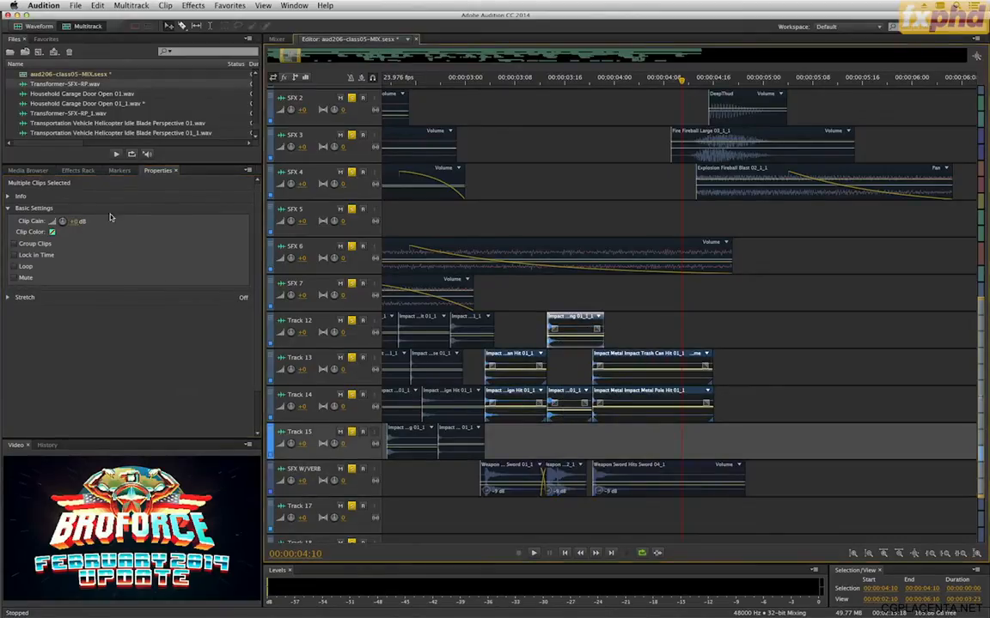
pyautogui.click(78, 222)
pyautogui.write('-6')
pyautogui.press('Return')
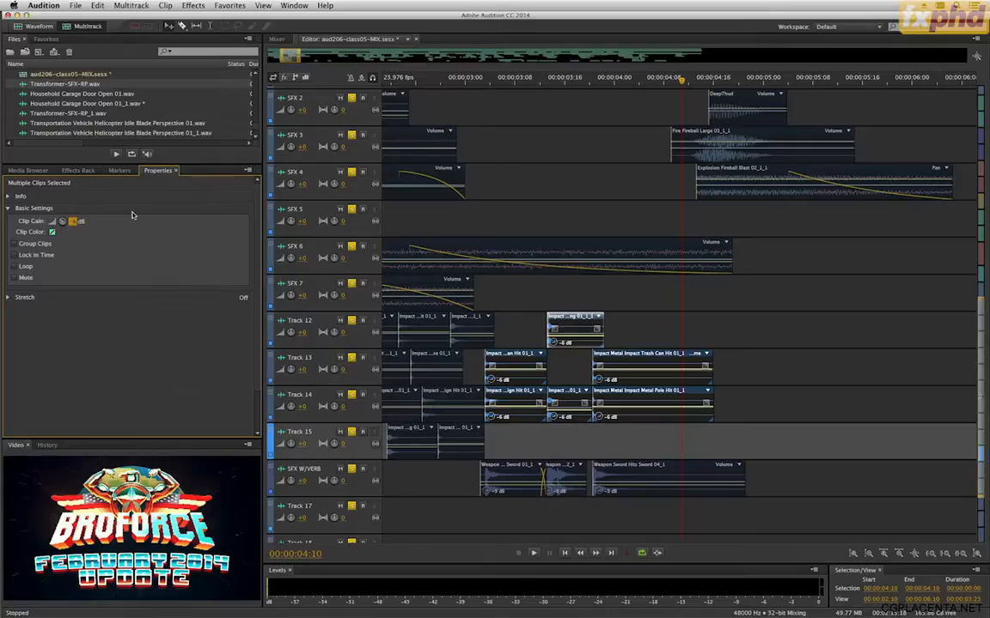
# Step: Listen to the impact and sword effects from 00:00:02:12 to the first gameplay shot, and move the playhead to 00:00:04:14
pyautogui.click(395, 78)
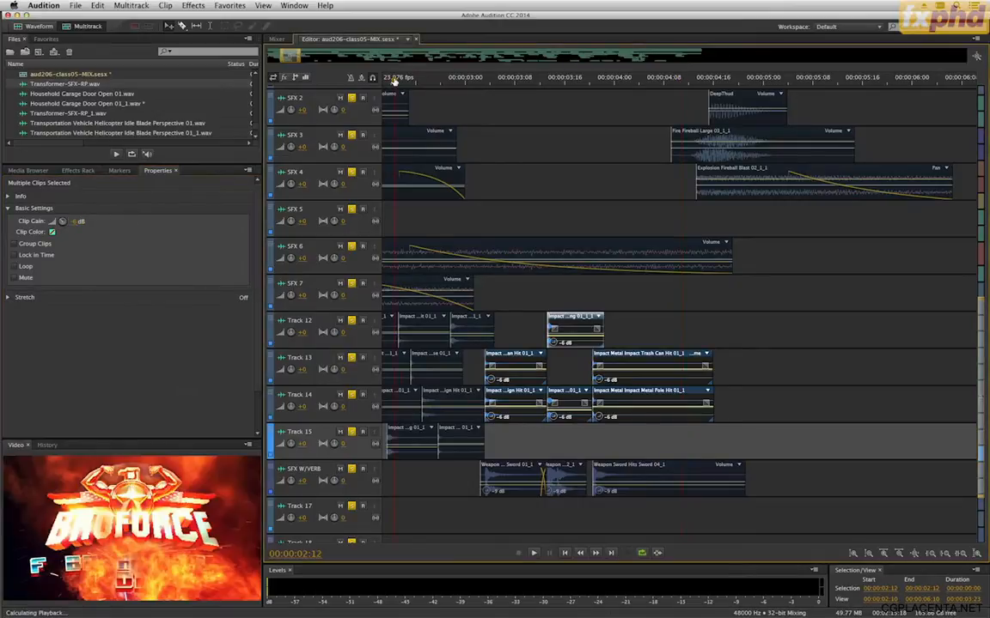
pyautogui.press('space')
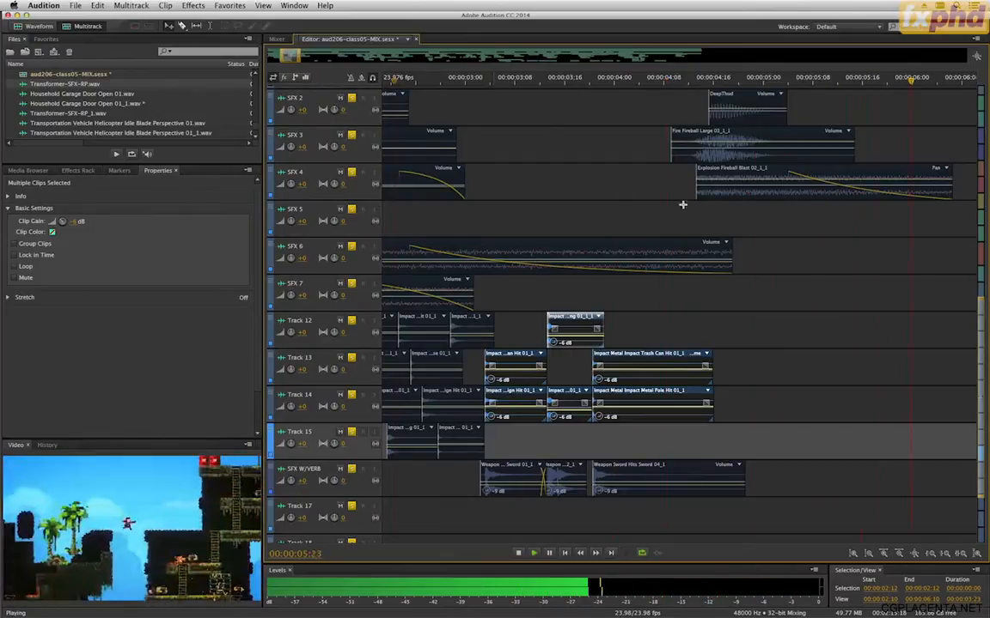
pyautogui.press('space')
pyautogui.click(706, 79)
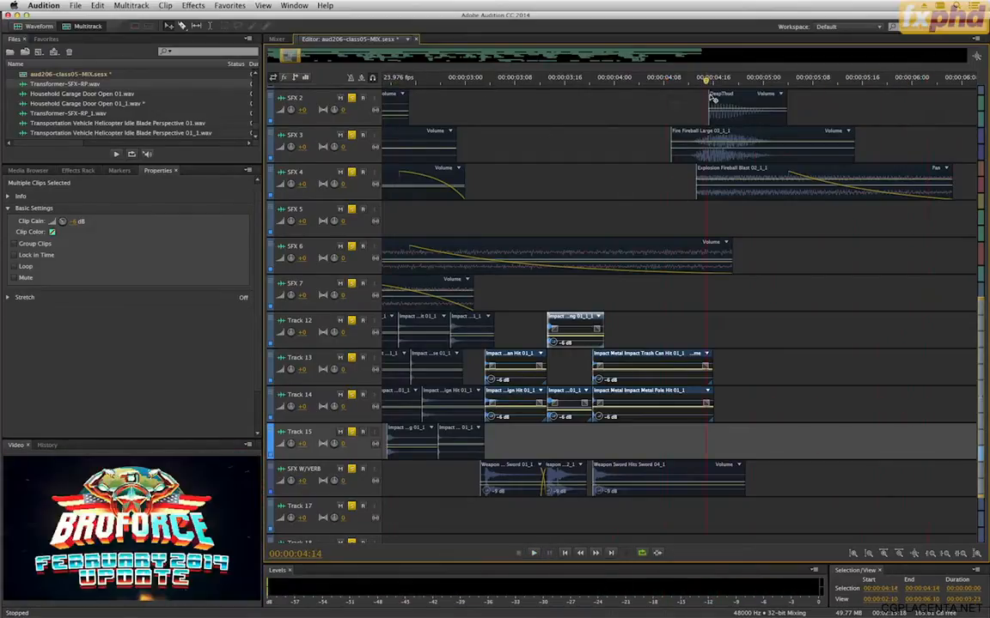
# Step: Lower the volume envelope of the Fire Fireball Large clip at 00:00:04:09 on SFX 3
pyautogui.click(726, 149)
pyautogui.moveTo(729, 143); pyautogui.dragTo(730, 153)
pyautogui.scroll(1, 599, 159)
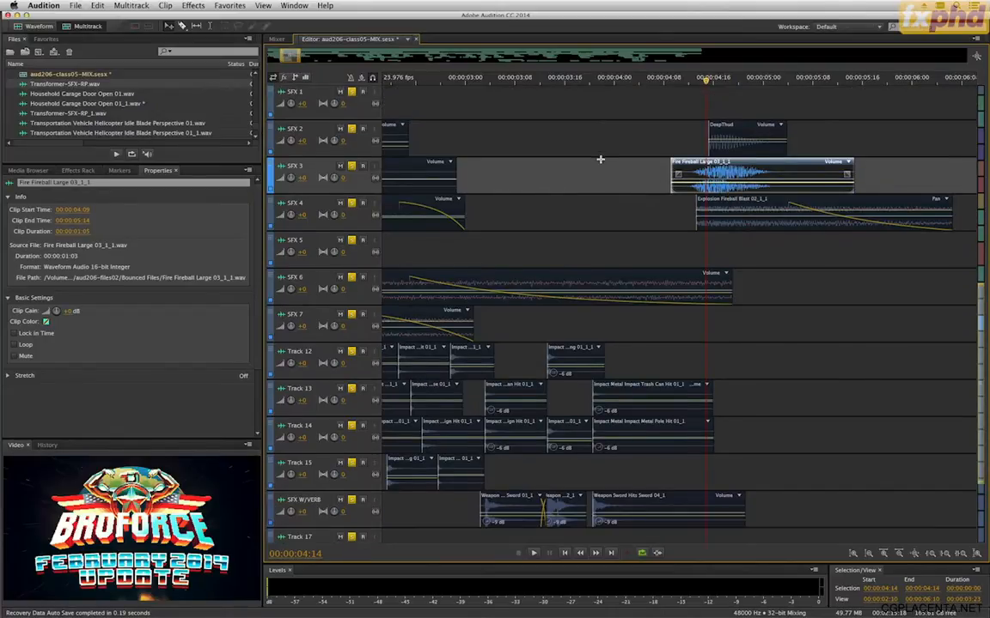
# Step: Listen to the soloed effects from 00:00:04:04 to 00:00:10:09
pyautogui.click(642, 81)
pyautogui.press('space')
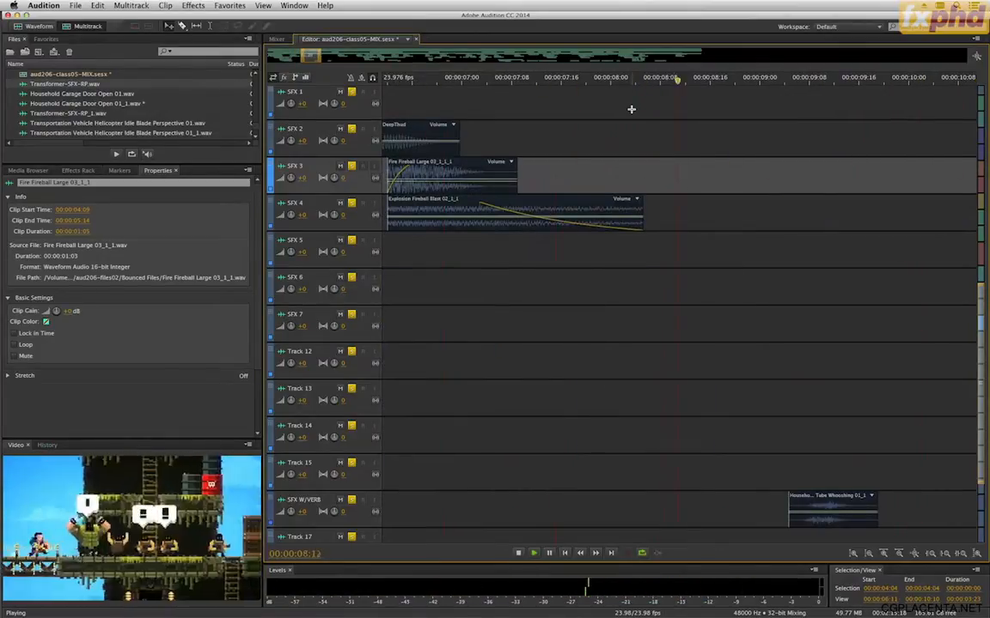
pyautogui.scroll(-2, 663, 77)
pyautogui.press('-')
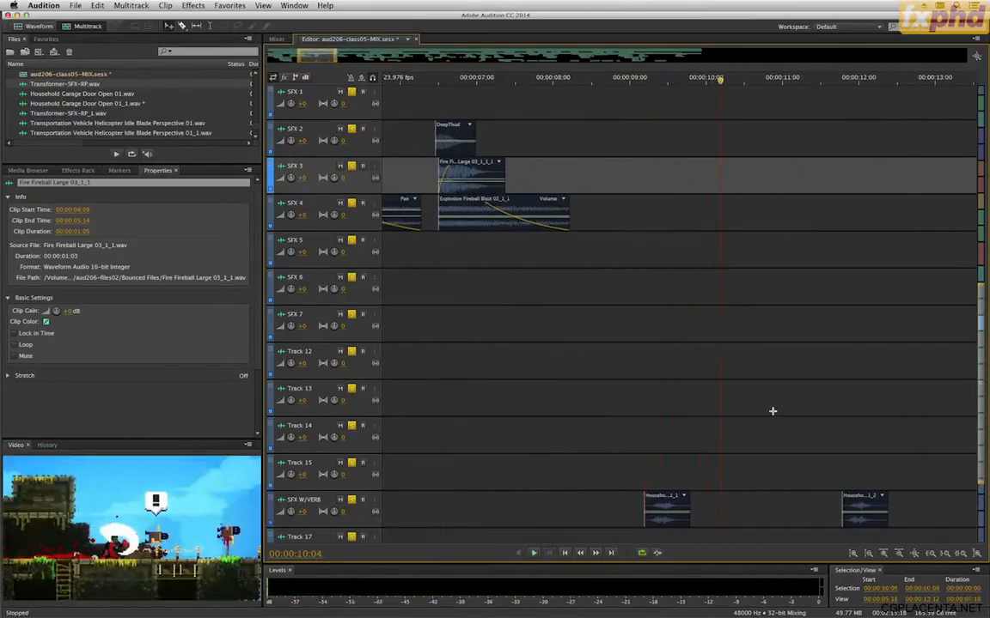
pyautogui.press('space')
# Step: Set the clip gain of the five Tube Whooshing clips between about 00:00:09 and 00:00:42 on SFX W/VERB to -6 dB
pyautogui.press('-')
pyautogui.press('-')
pyautogui.press('-')
pyautogui.press('-')
pyautogui.press('-')
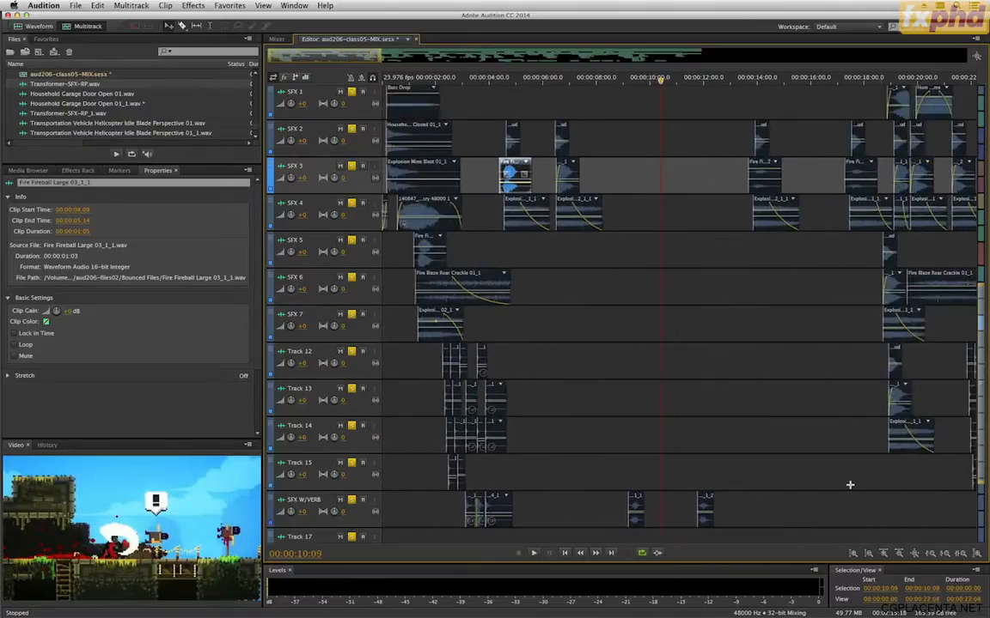
pyautogui.press('-')
pyautogui.press('-')
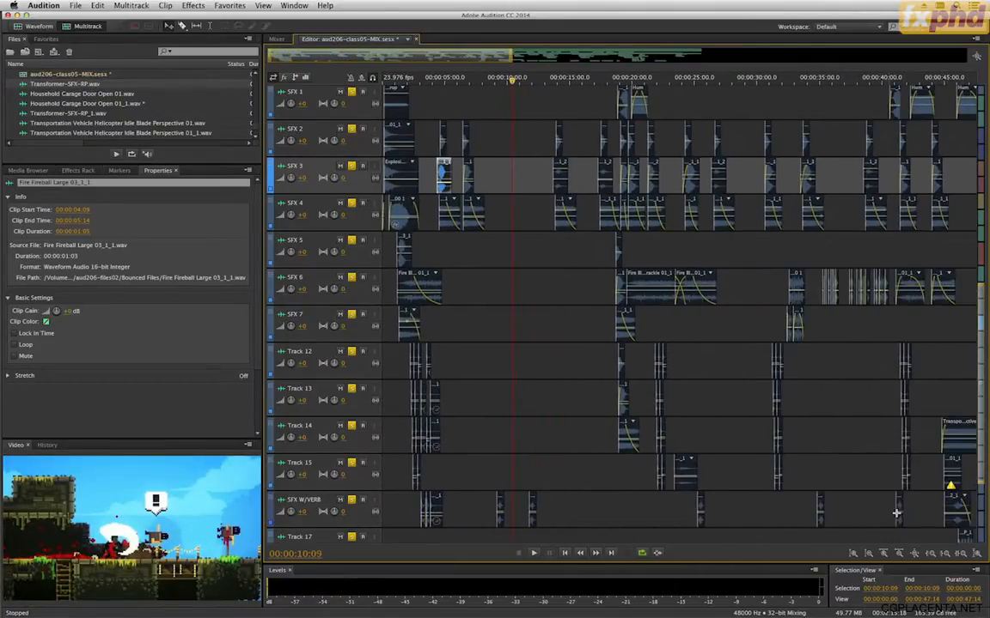
pyautogui.press('-')
pyautogui.press('-')
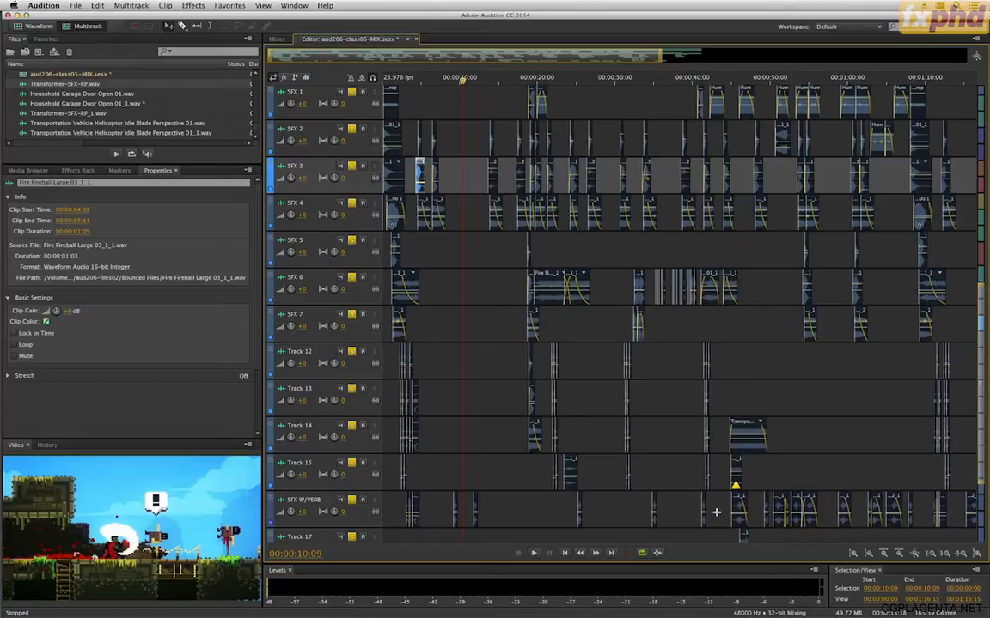
pyautogui.moveTo(713, 512); pyautogui.dragTo(449, 505)
pyautogui.click(76, 221)
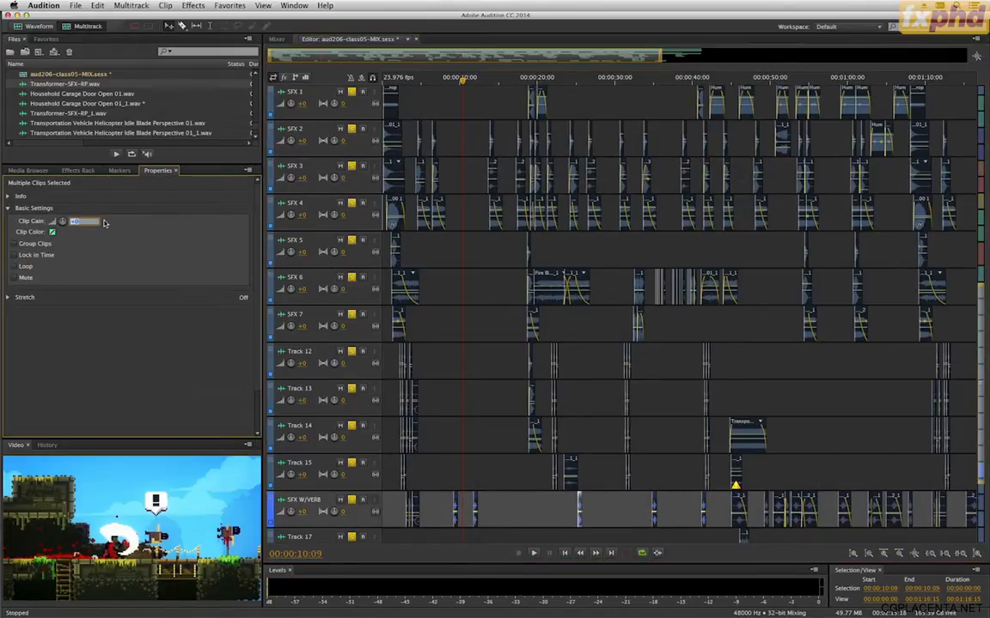
pyautogui.press('Return')
# Step: Listen to the soloed effects from 00:00:07:04 to 00:00:57:12, following the clips on the SFX tracks
pyautogui.click(440, 80)
pyautogui.press('space')
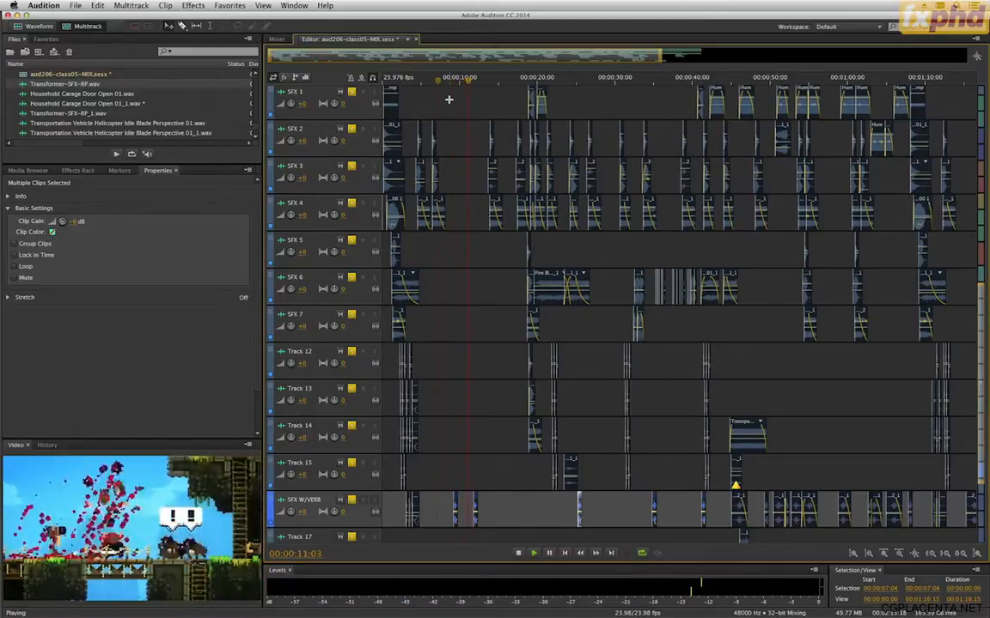
pyautogui.scroll(3, 451, 97)
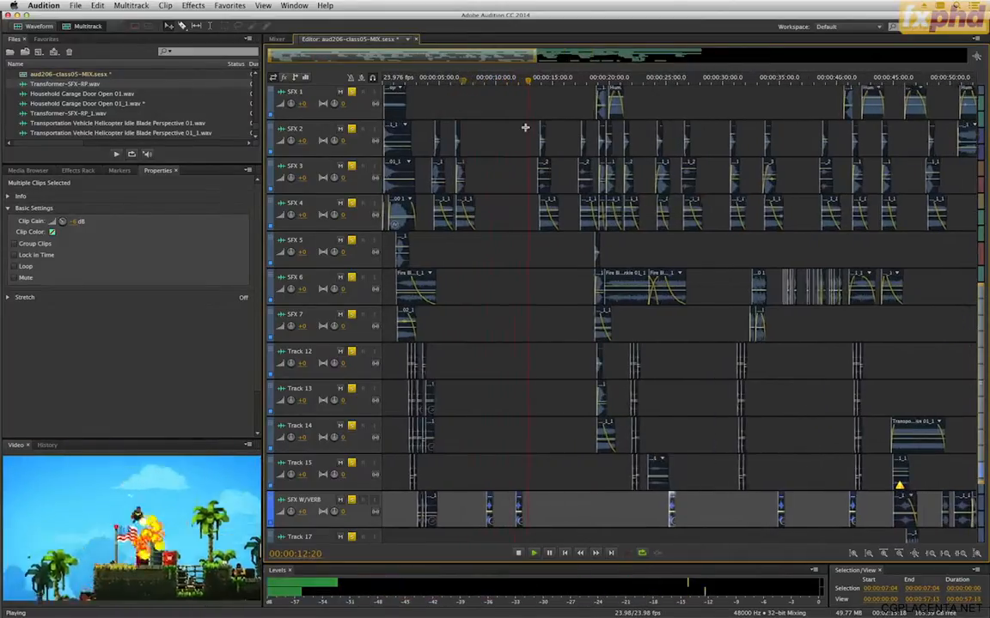
pyautogui.scroll(2, 524, 128)
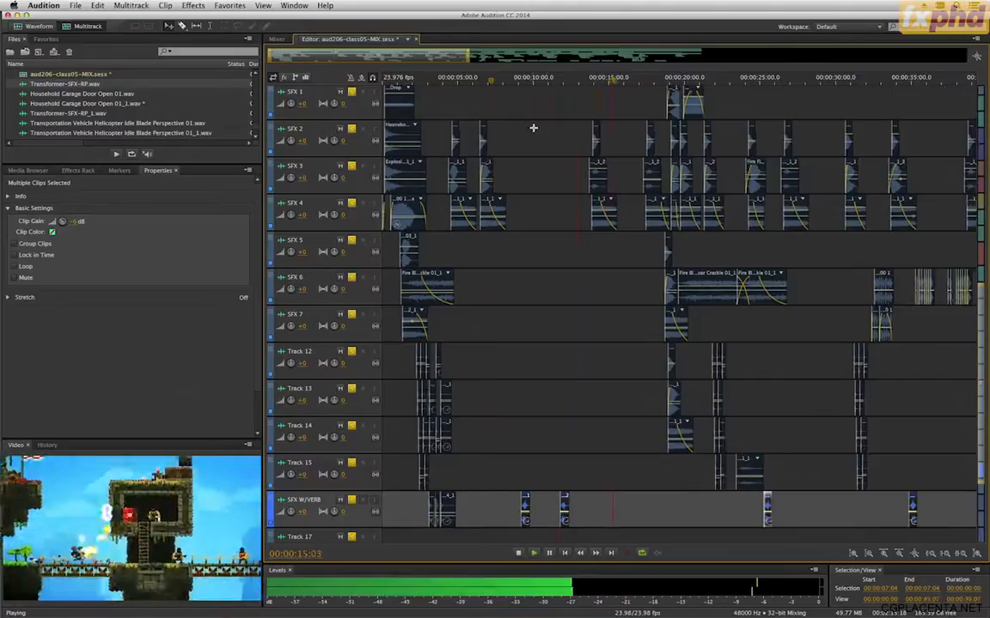
pyautogui.scroll(-2, 534, 128)
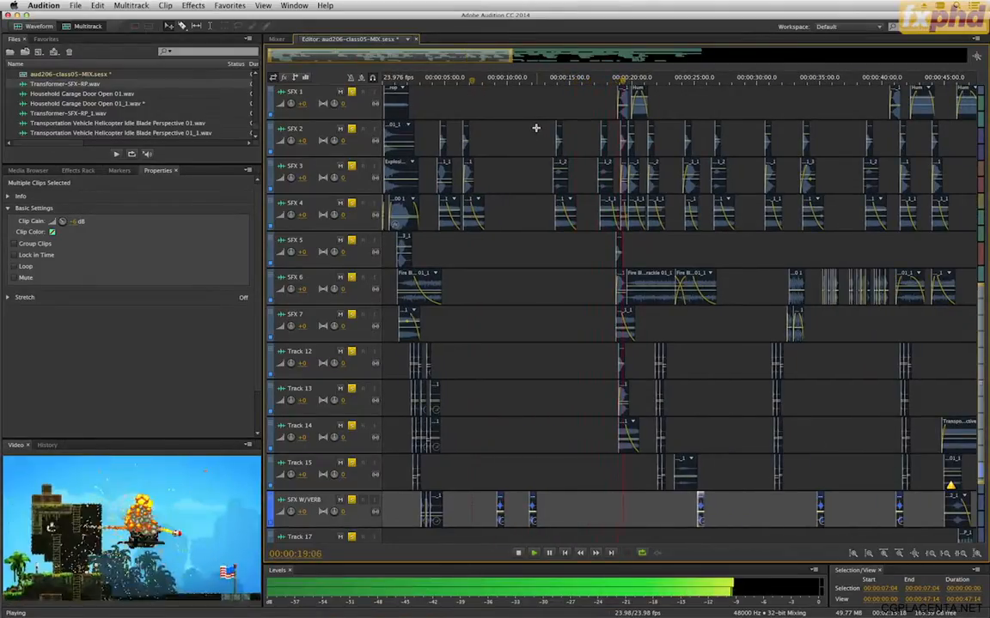
pyautogui.scroll(1, 536, 127)
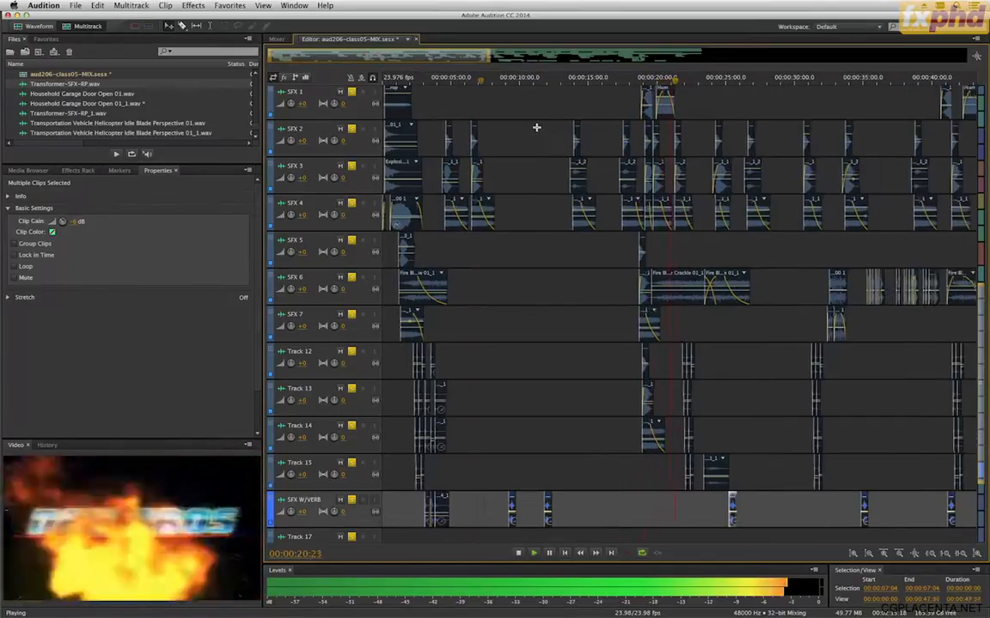
pyautogui.scroll(5, 536, 127)
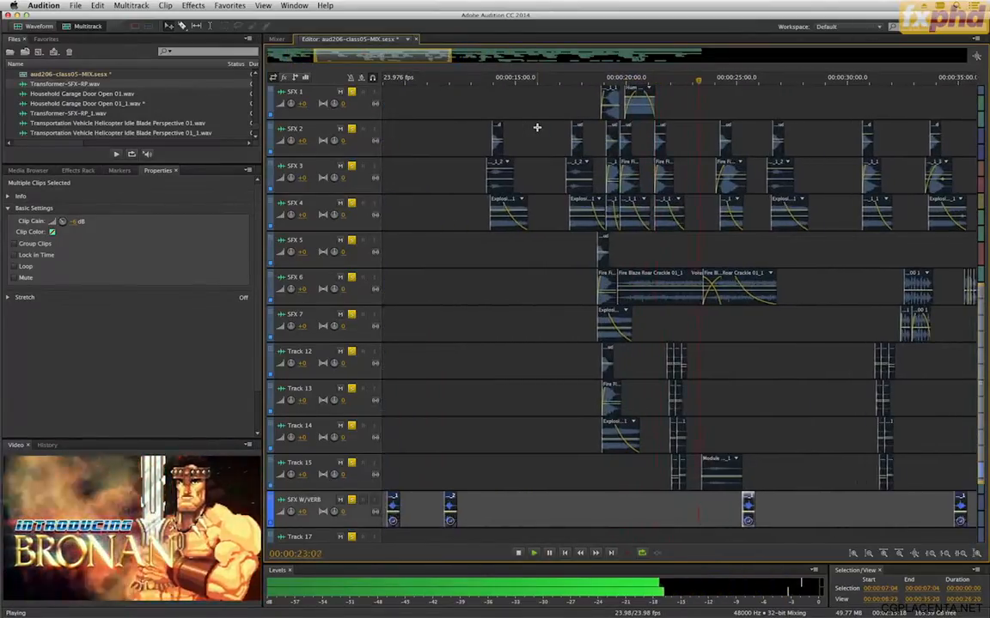
pyautogui.scroll(-1, 536, 127)
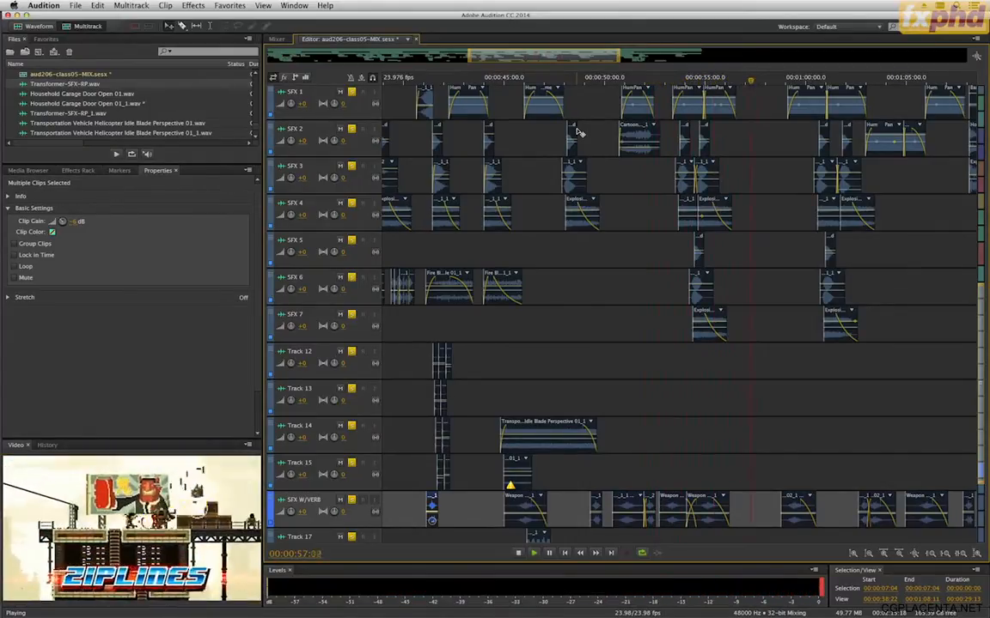
pyautogui.press('space')
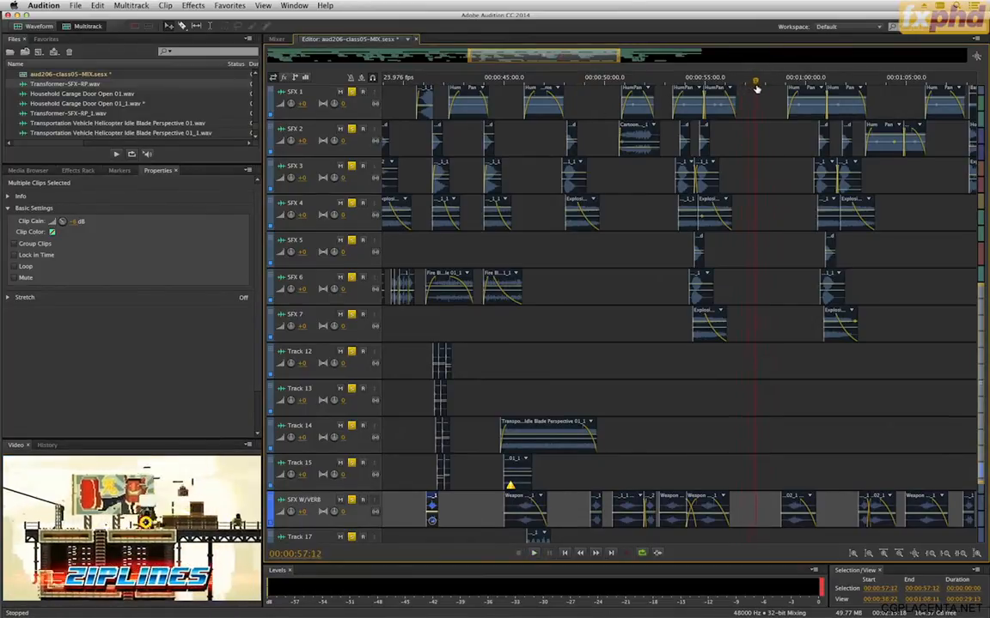
# Step: Extend the Hum clip near 00:00:55 on SFX 1 to two seconds and place a copy directly after it at 00:00:56:19
pyautogui.click(733, 108)
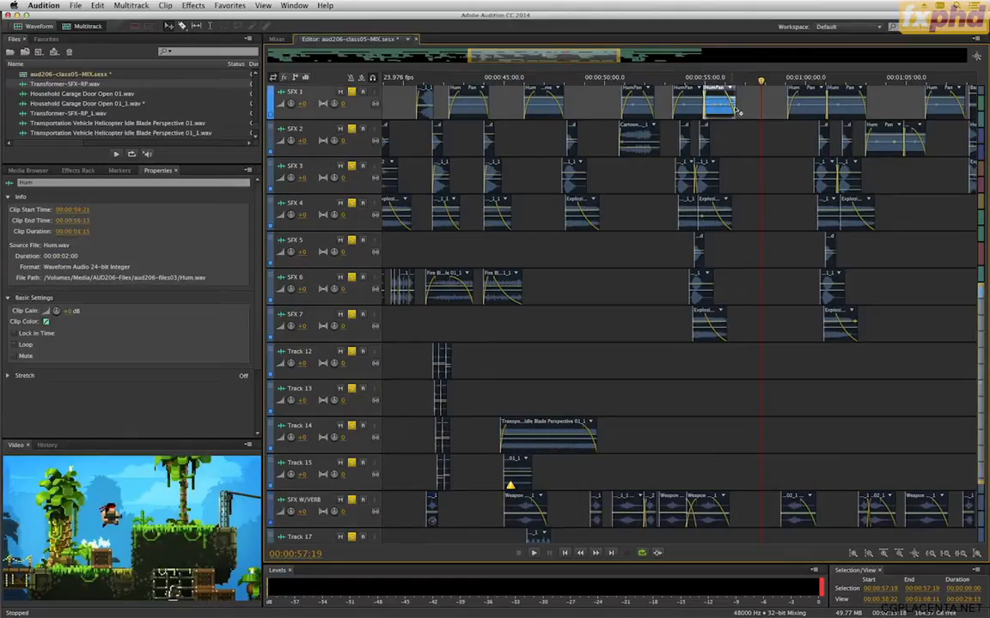
pyautogui.moveTo(734, 103); pyautogui.dragTo(744, 103)
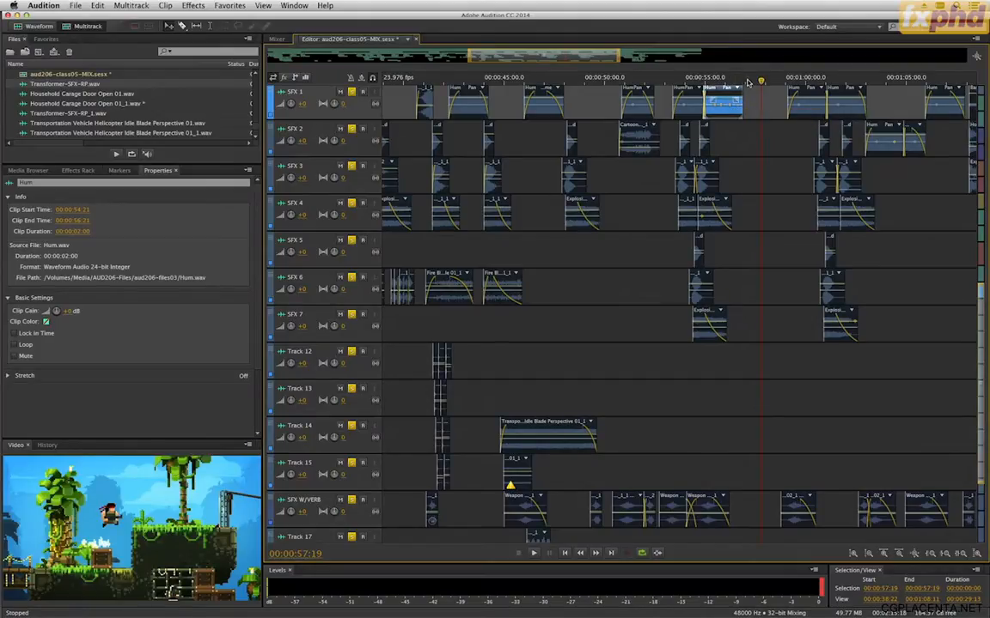
pyautogui.click(740, 82)
pyautogui.moveTo(740, 87); pyautogui.dragTo(753, 96)
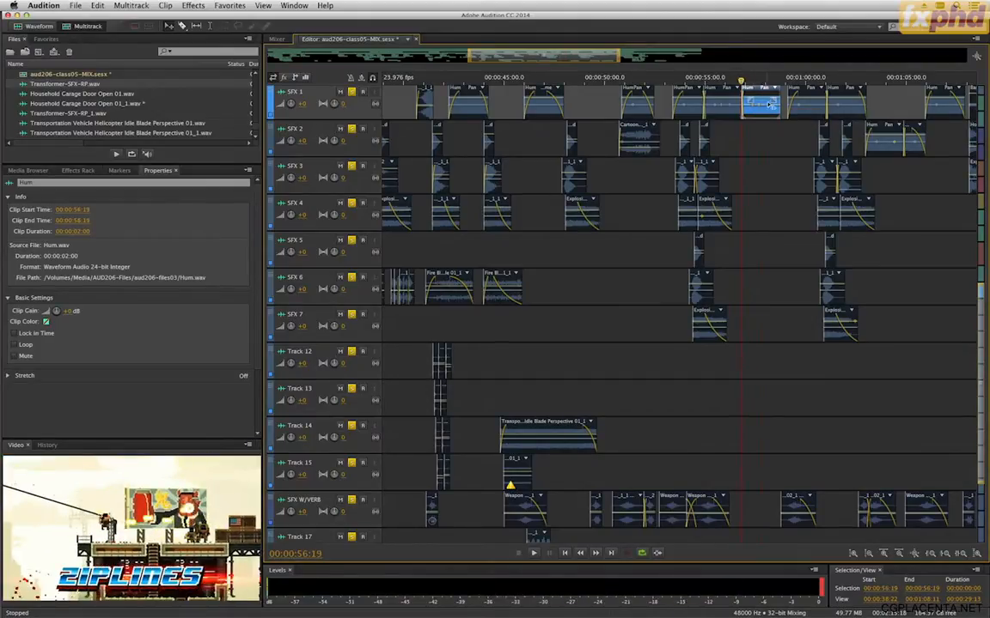
# Step: Play back the copied Hum clip on SFX 1 and shorten its end to about 00:00:57:23
pyautogui.press('space')
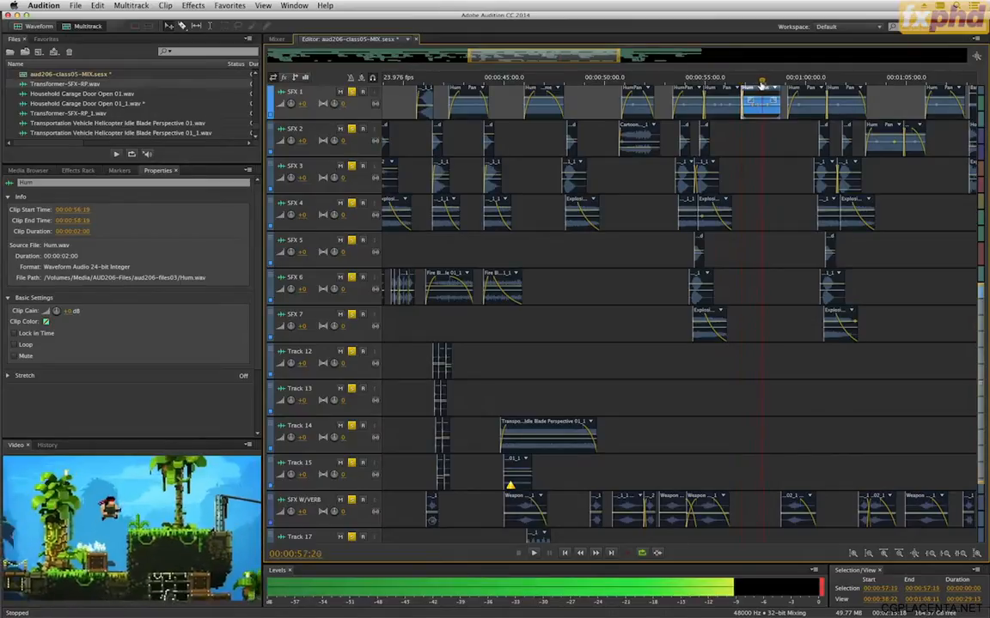
pyautogui.press('space')
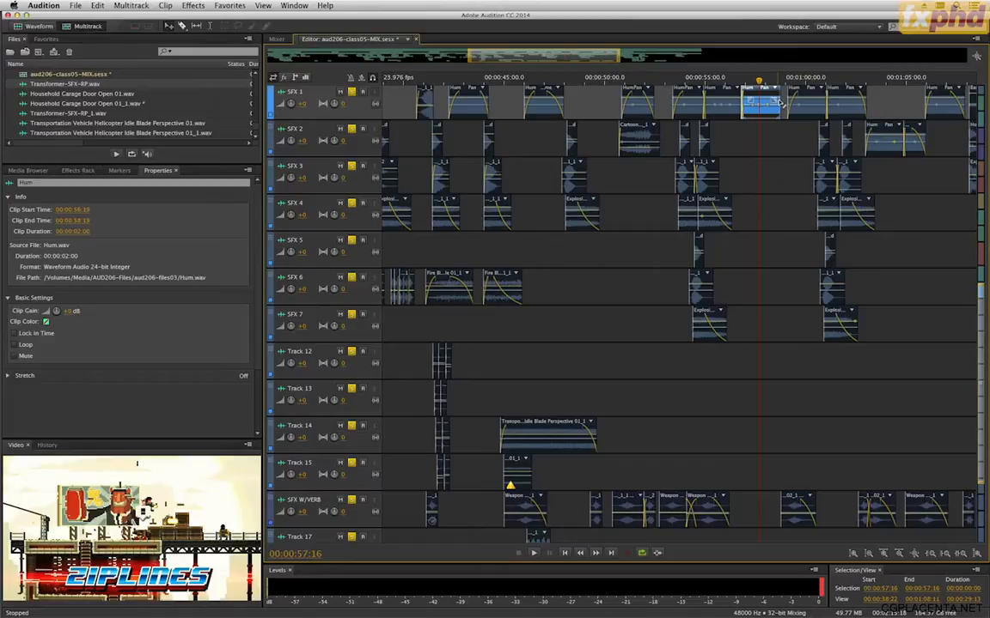
pyautogui.moveTo(780, 101); pyautogui.dragTo(762, 104)
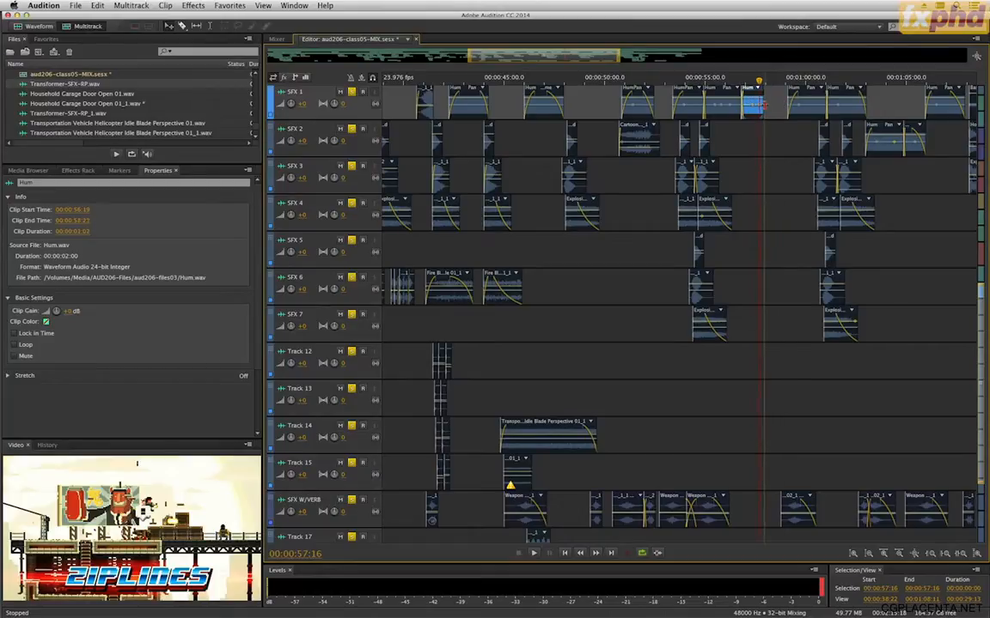
pyautogui.press('=')
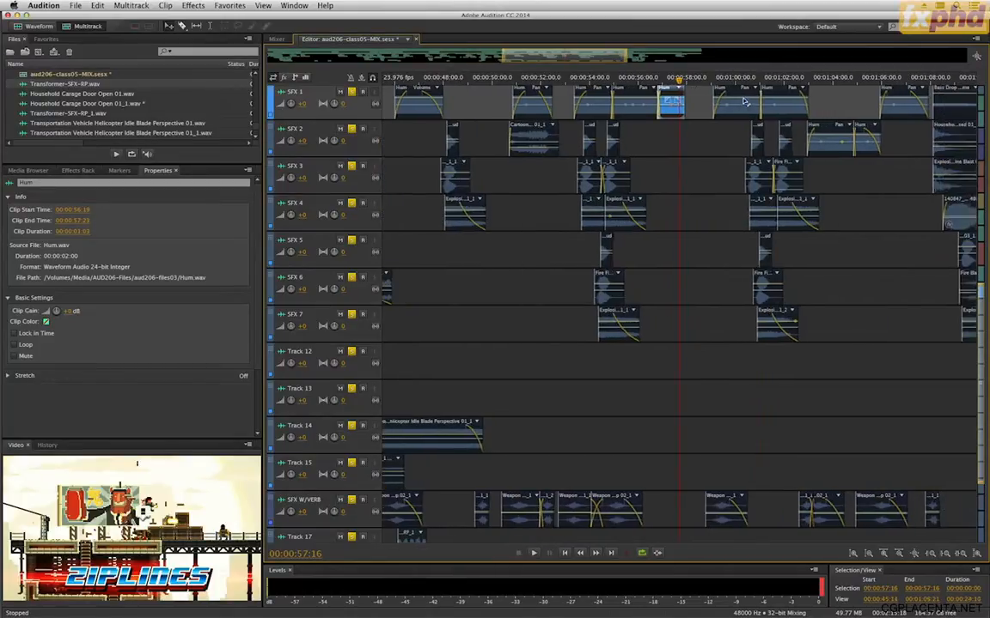
pyautogui.moveTo(673, 102); pyautogui.dragTo(655, 97)
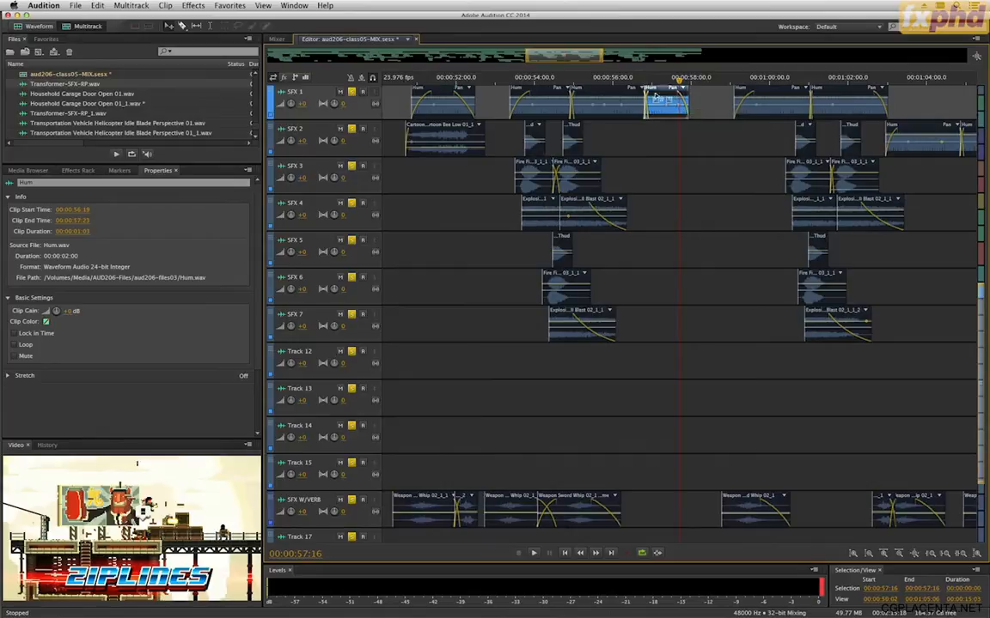
# Step: Audition the copied Hum clip, trim its end to about 00:00:57:18, and play on from there into the Broforce logo section
pyautogui.press('space')
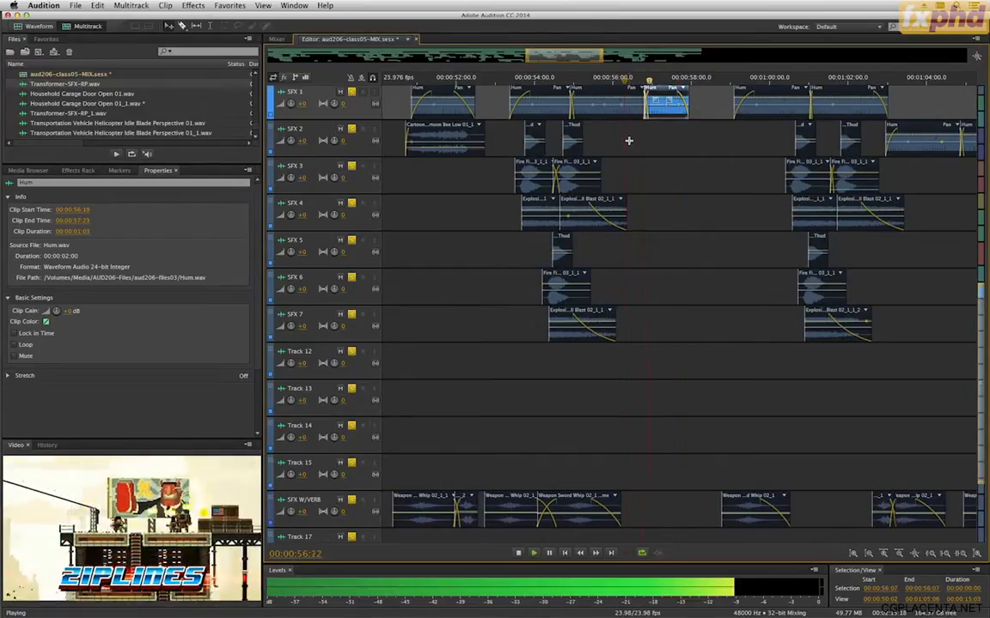
pyautogui.press('space')
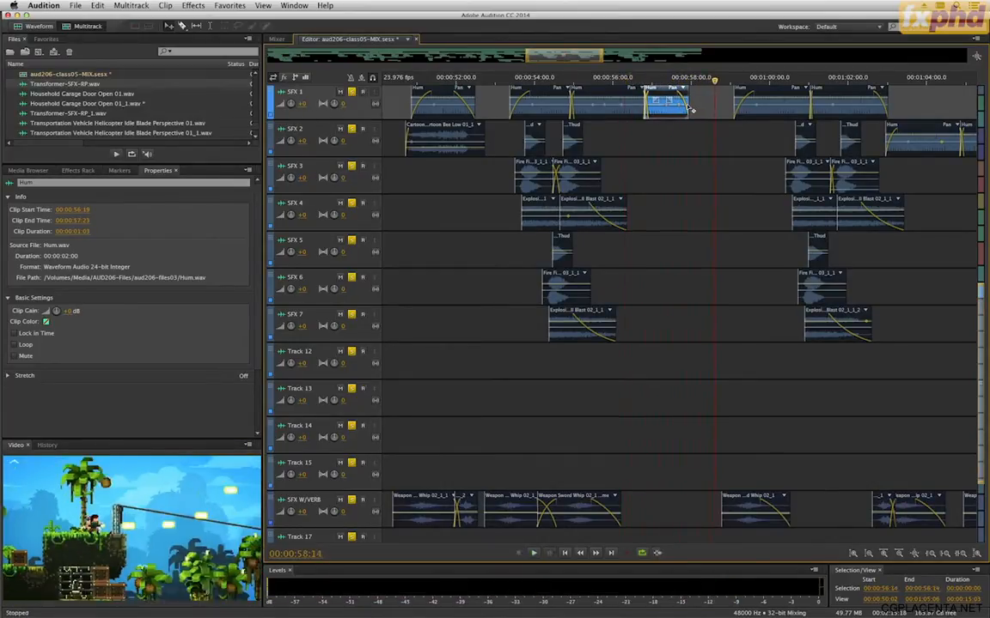
pyautogui.moveTo(688, 101); pyautogui.dragTo(680, 101)
pyautogui.click(660, 82)
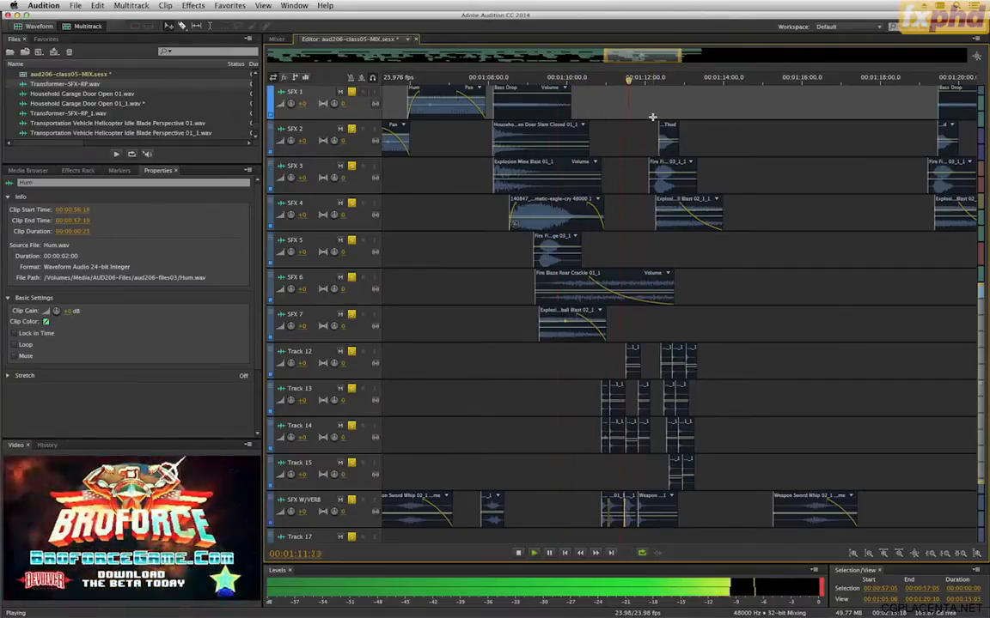
pyautogui.press('space')
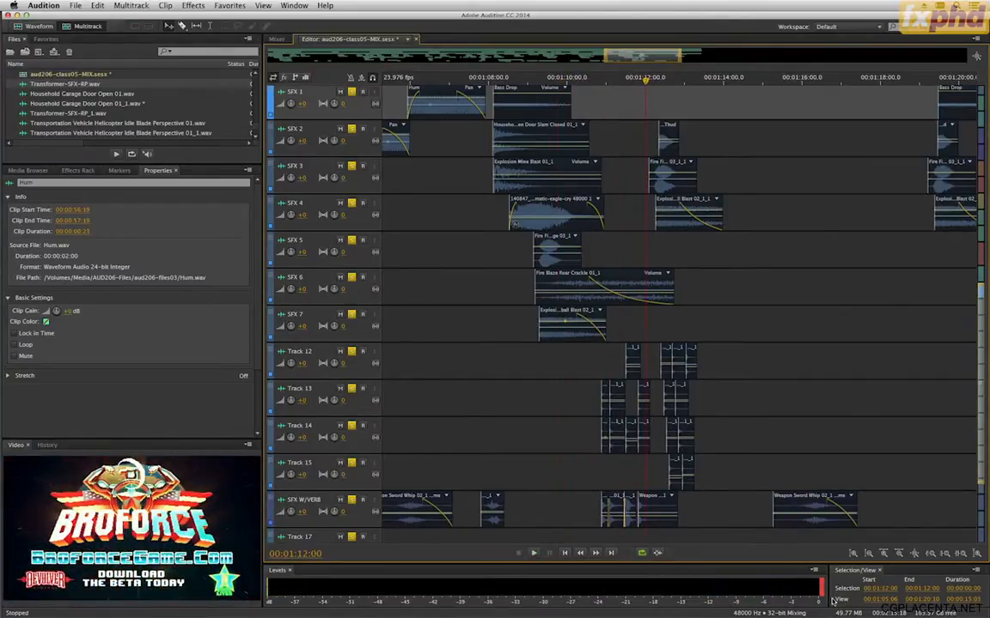
# Step: Lower the gain of the weapon whip clips around 00:01:11 on SFX W/VERB and play the ending from 00:01:10:07
pyautogui.press('space')
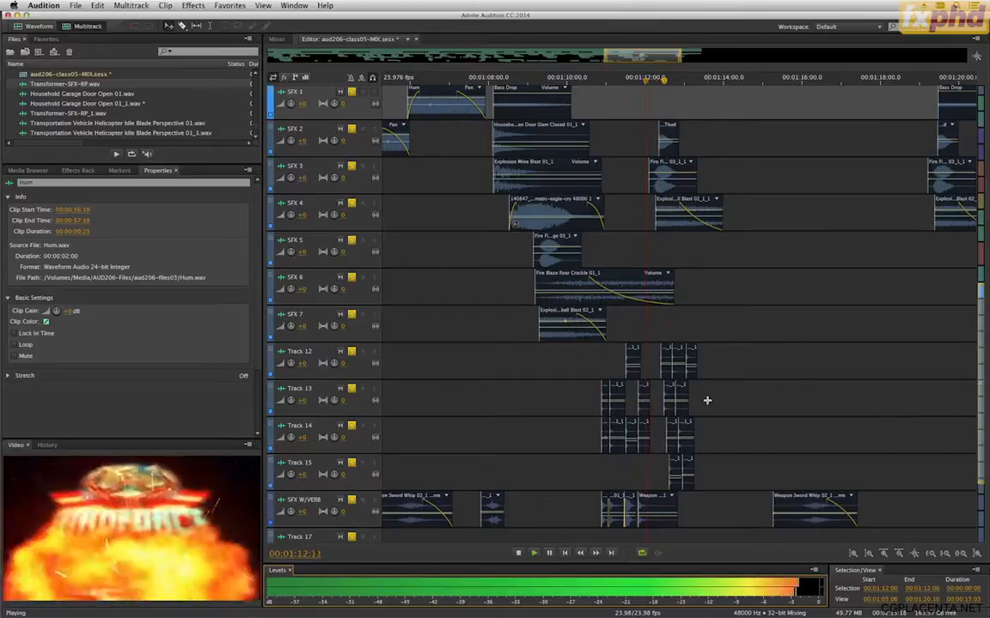
pyautogui.press('space')
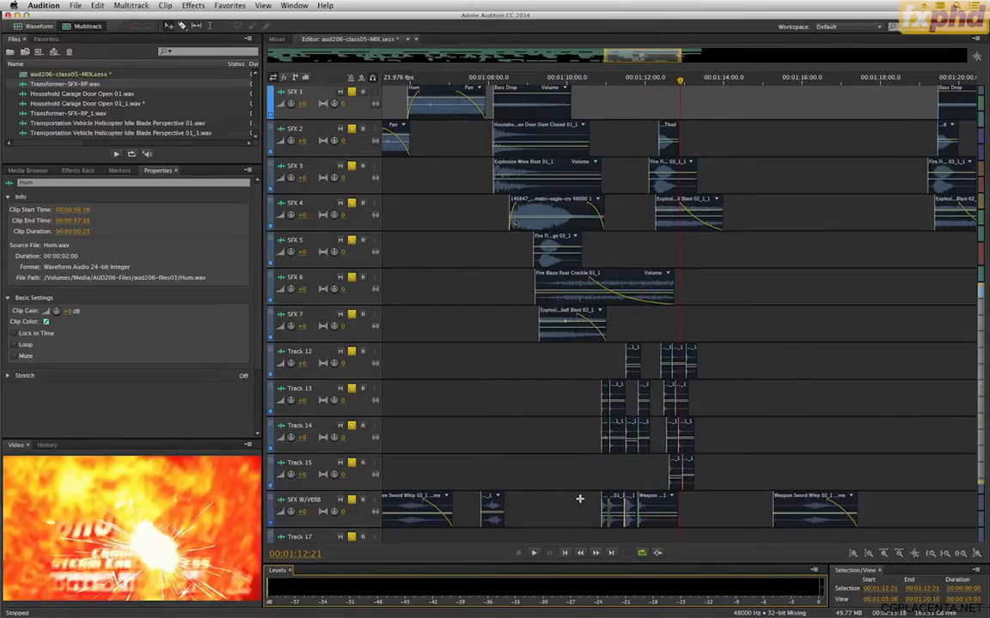
pyautogui.moveTo(642, 515); pyautogui.dragTo(658, 517)
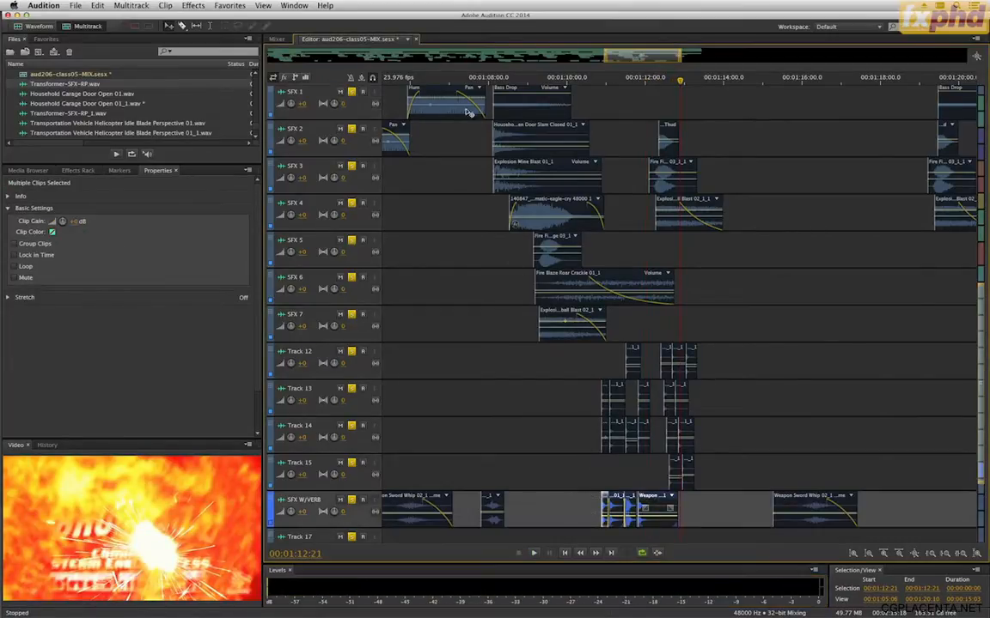
pyautogui.click(79, 221)
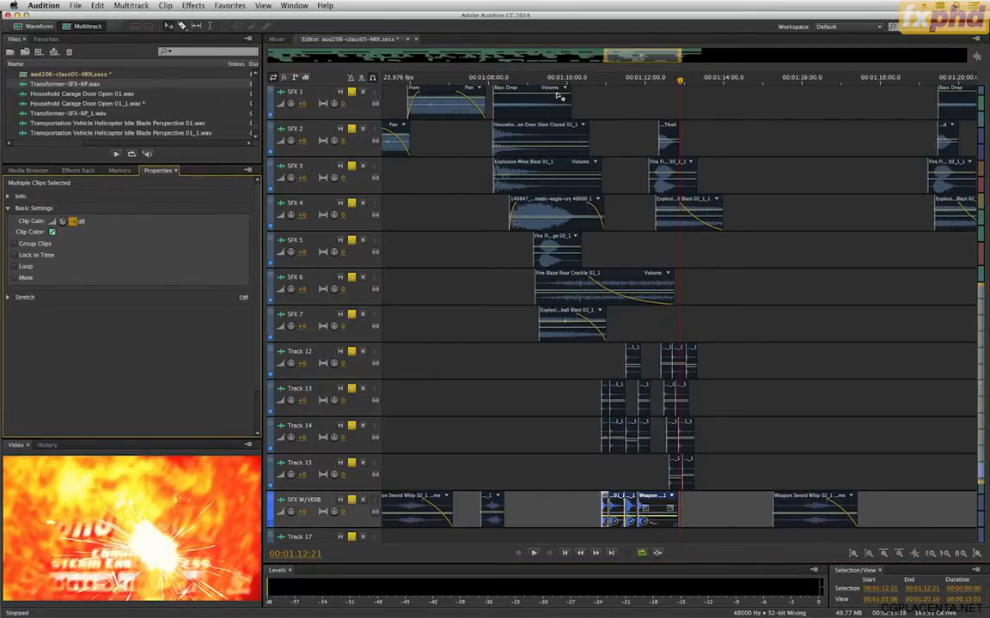
pyautogui.click(580, 126)
pyautogui.press('space')
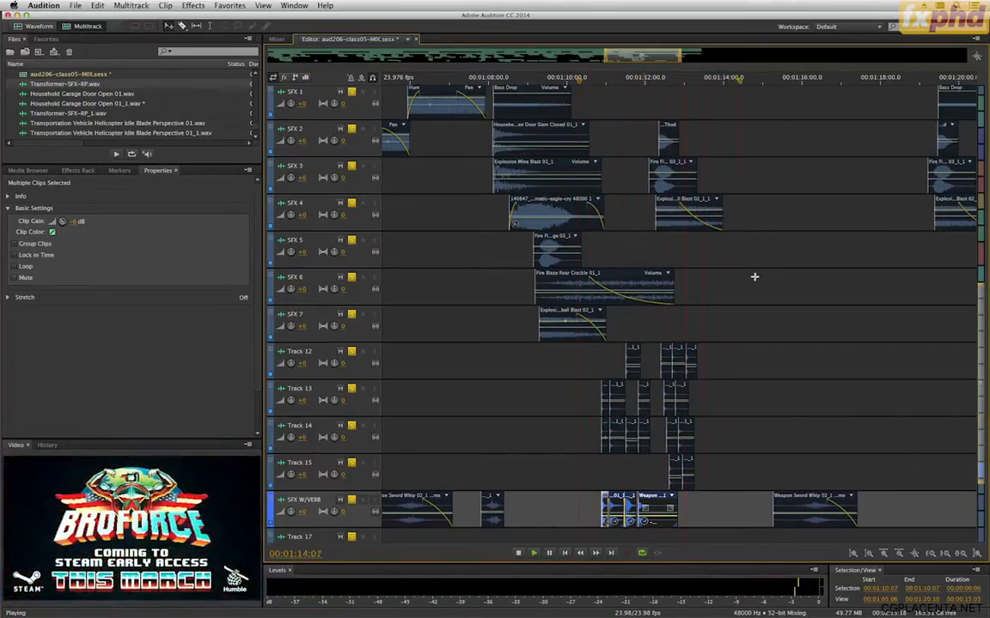
pyautogui.press('-')
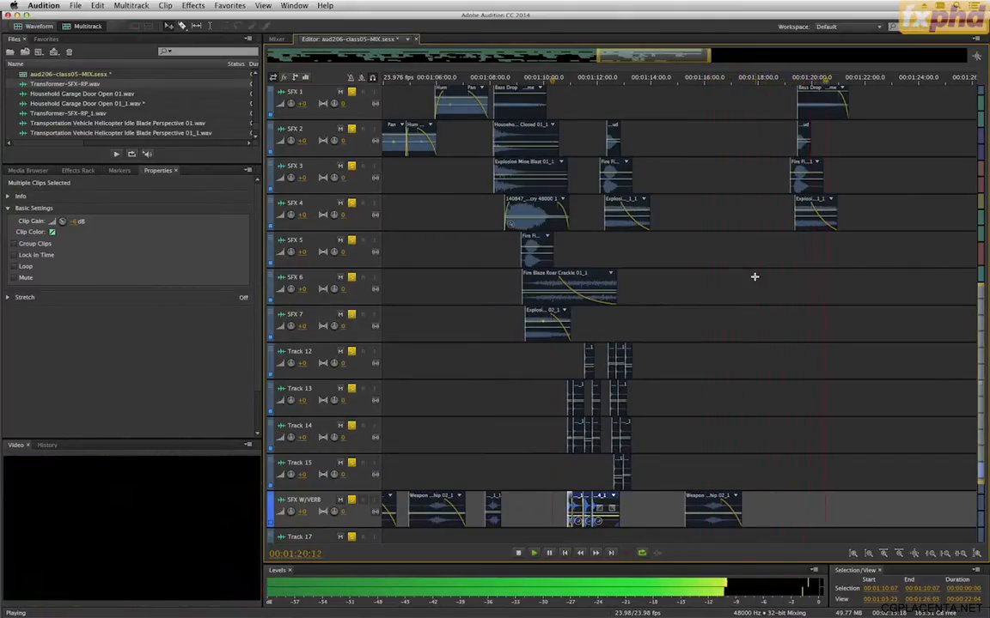
pyautogui.press('space')
# Step: Play back the logo explosion section from 00:01:06:18
pyautogui.press('-')
pyautogui.press('-')
pyautogui.press('-')
pyautogui.press('-')
pyautogui.press('-')
pyautogui.press('-')
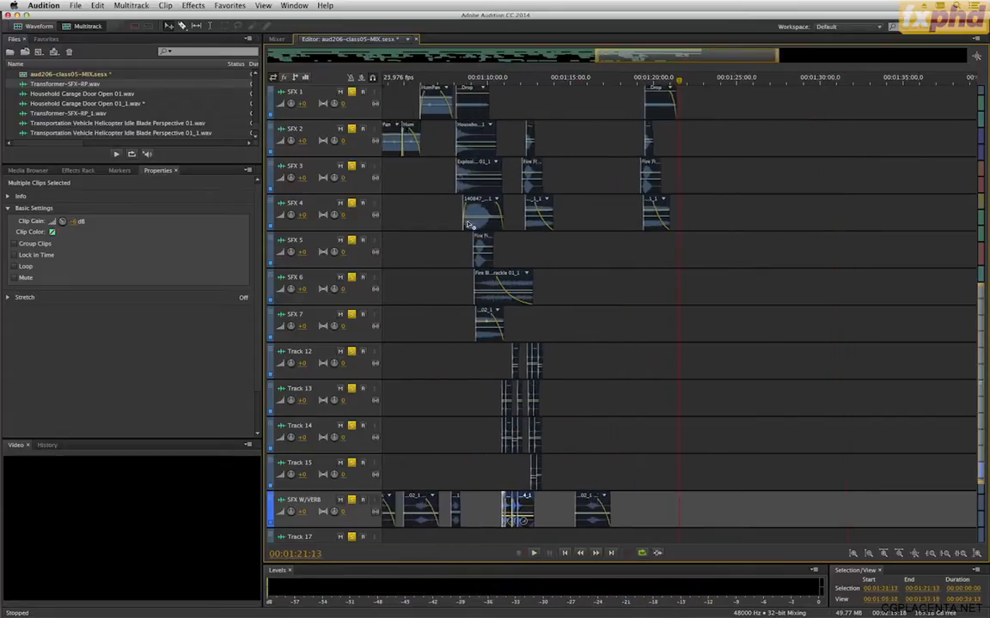
pyautogui.press('-')
pyautogui.press('-')
pyautogui.press('-')
pyautogui.press('-')
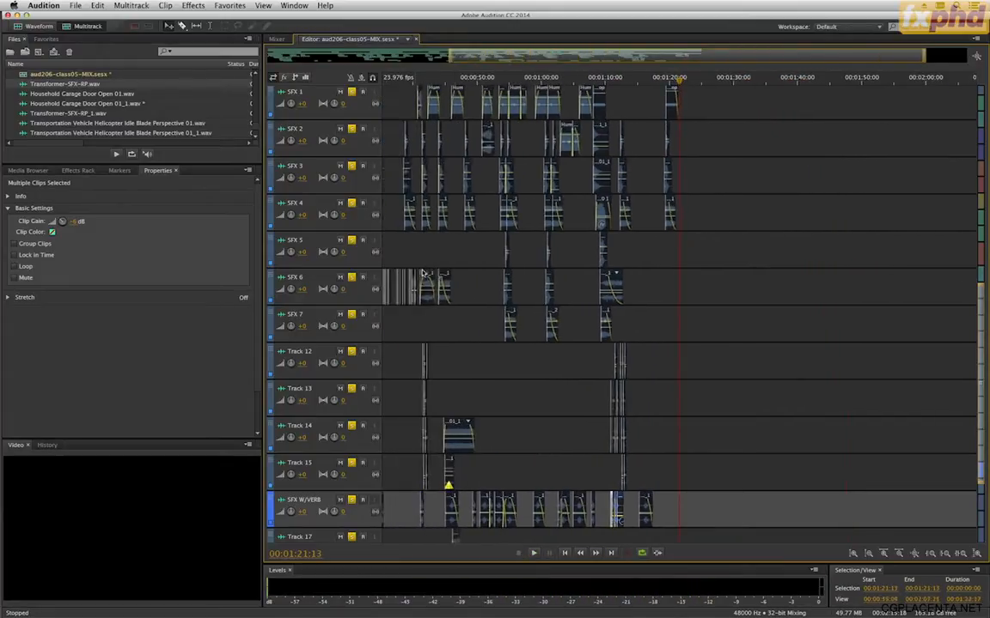
pyautogui.click(617, 144)
pyautogui.press('=')
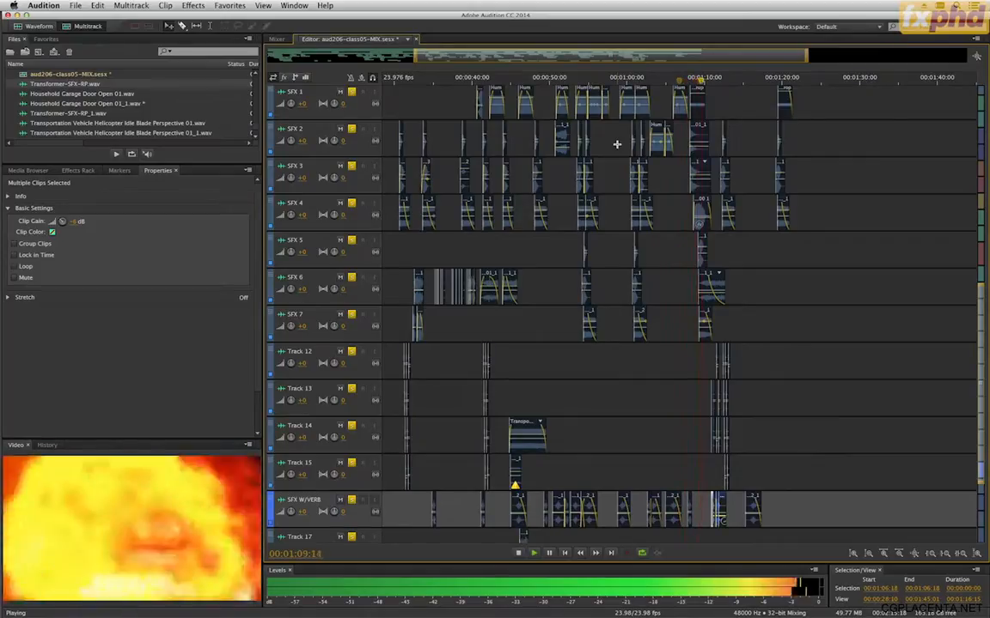
pyautogui.press('space')
pyautogui.press('=')
pyautogui.press('=')
pyautogui.press('=')
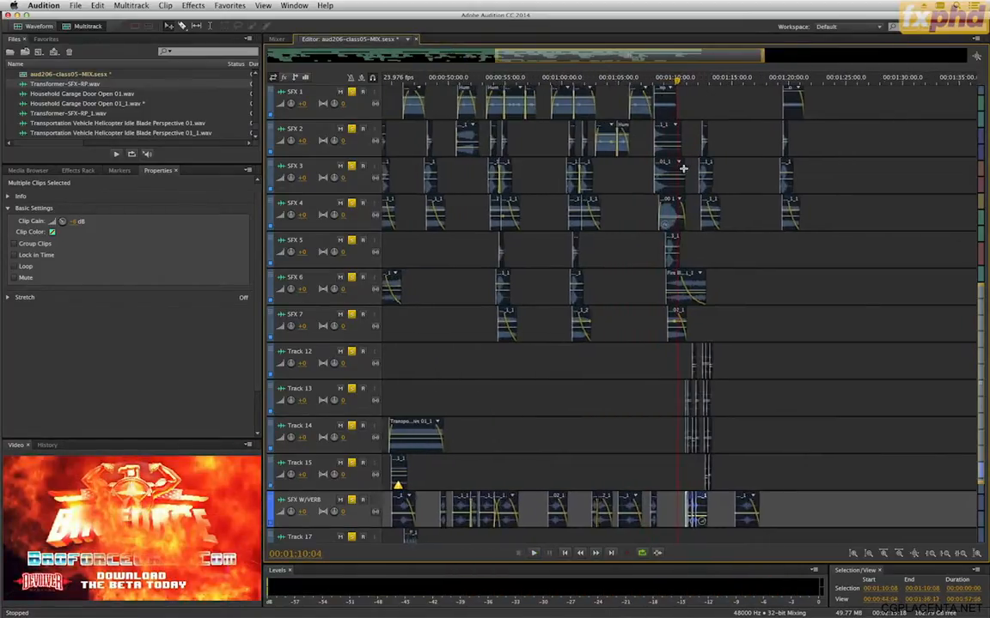
# Step: Inspect the eagle cry clip on SFX 4 and the fireball clip on SFX 5, and replay the logo section from 00:01:08:01
pyautogui.click(674, 217)
pyautogui.moveTo(669, 223)
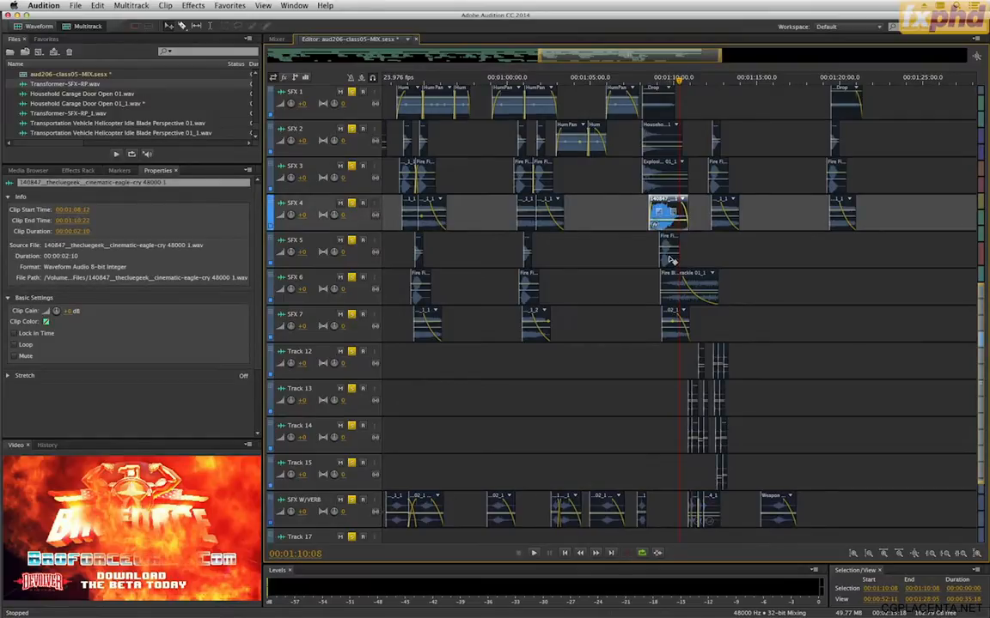
pyautogui.click(670, 258)
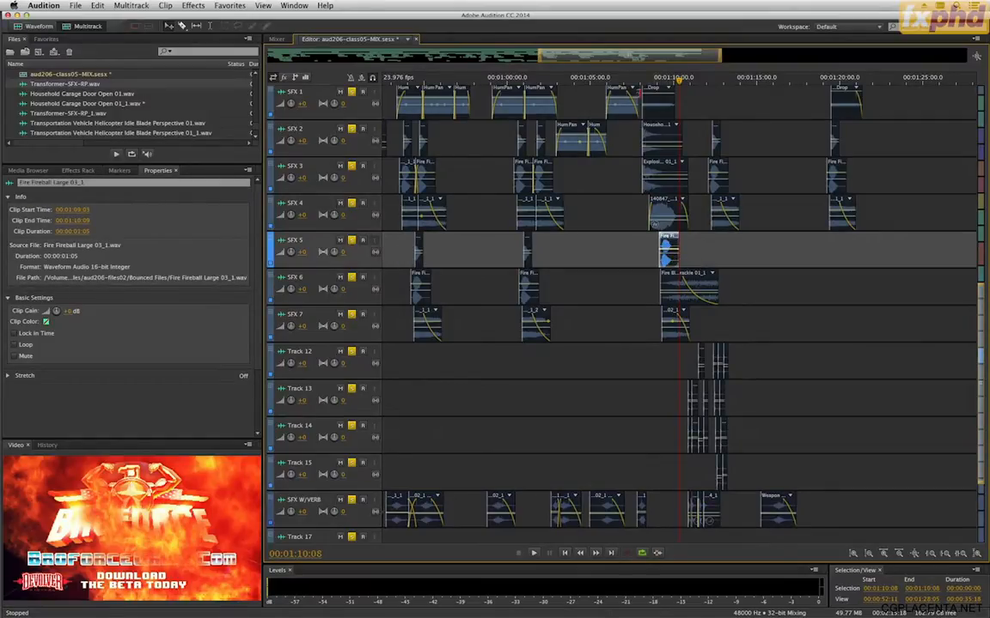
pyautogui.click(640, 80)
pyautogui.press('space')
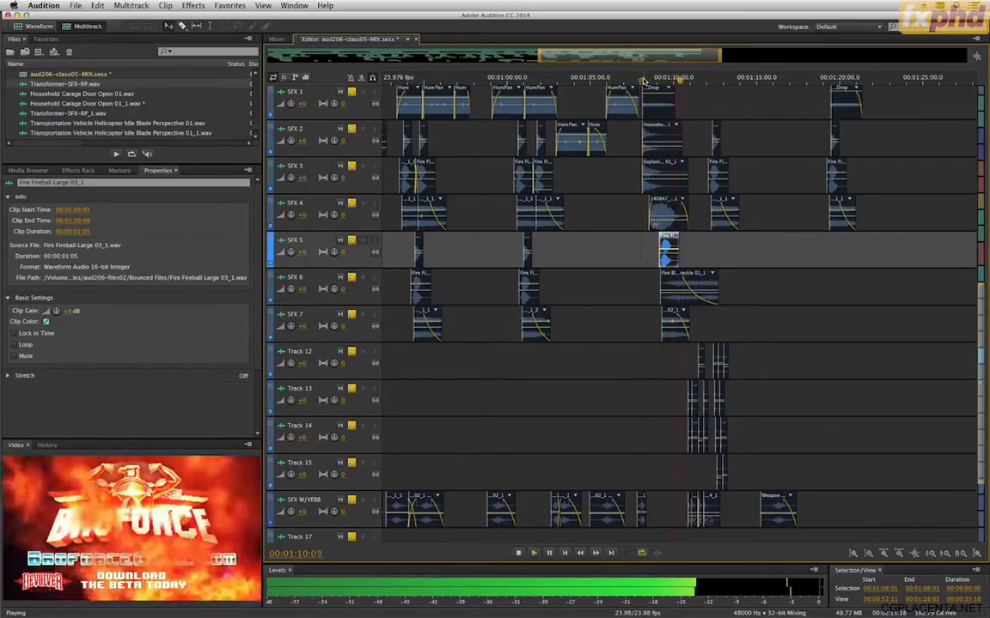
pyautogui.press('space')
# Step: Play back the sound effects mix from 00:00:18:20 to about 00:00:26:18
pyautogui.scroll(-4, 543, 280)
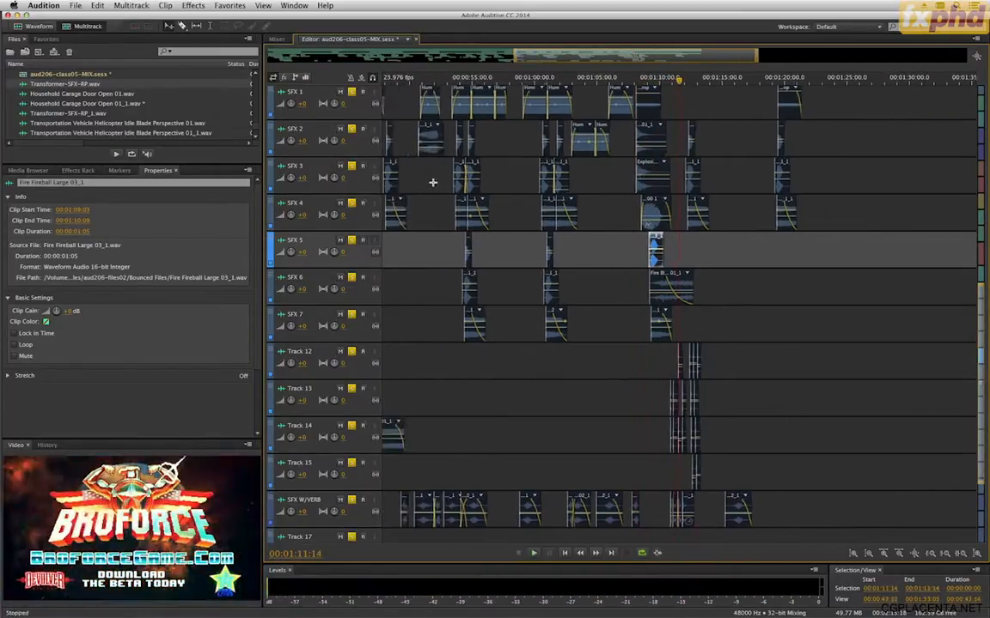
pyautogui.scroll(-5, 384, 89)
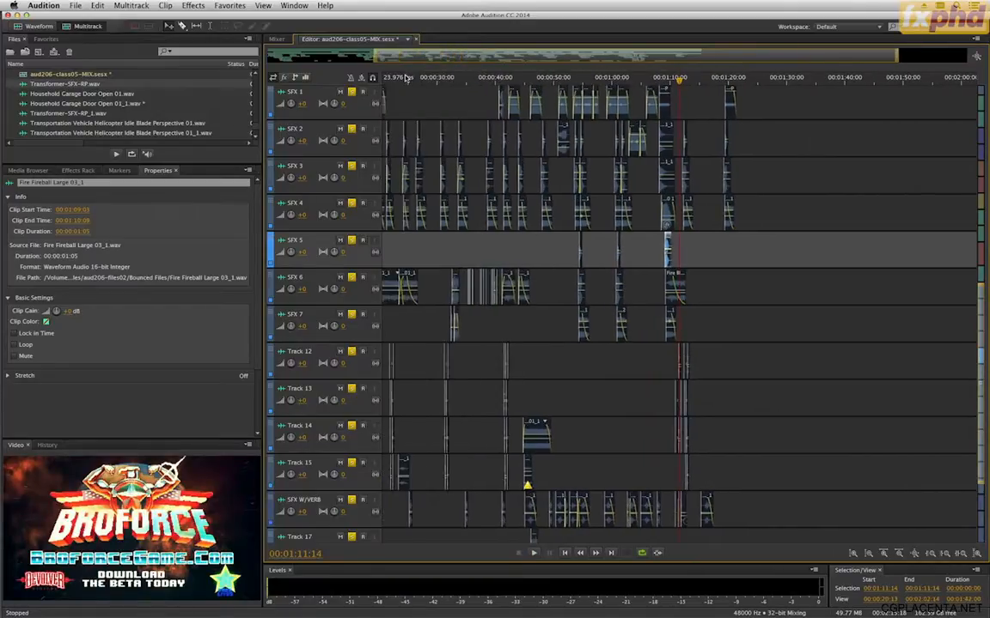
pyautogui.scroll(-2, 409, 79)
pyautogui.moveTo(393, 79); pyautogui.dragTo(462, 76)
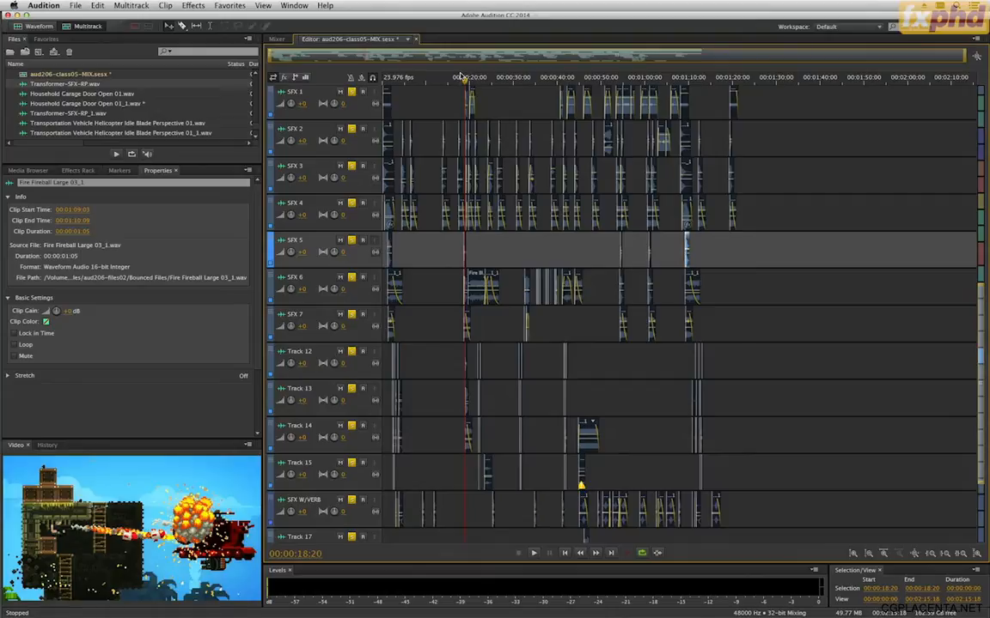
pyautogui.scroll(3, 460, 153)
pyautogui.press('space')
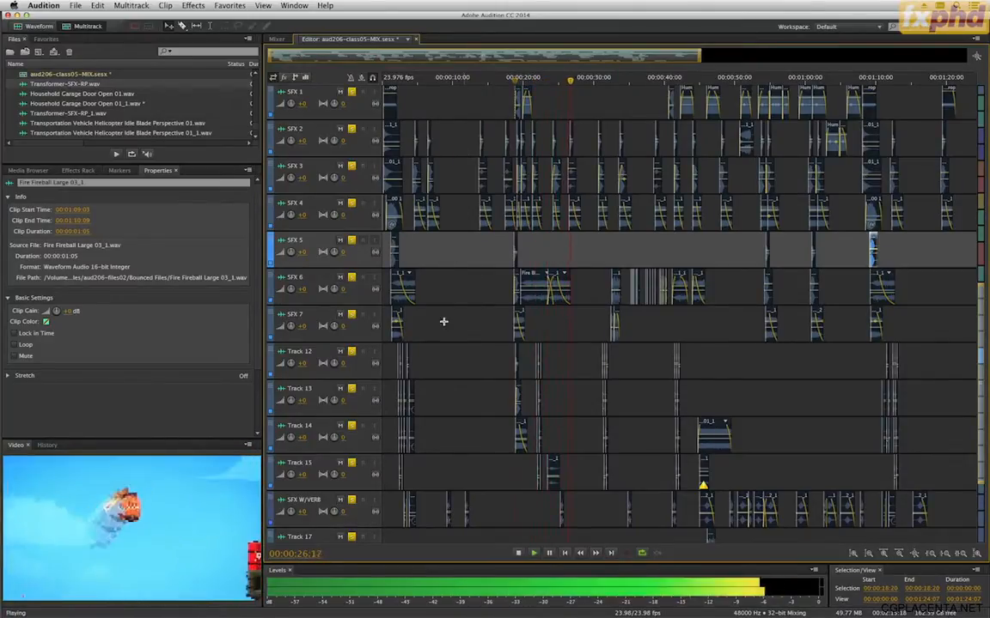
pyautogui.press('space')
# Step: Add a Parametric Equalizer to the first effect slot of the SFX bus track
pyautogui.scroll(-3, 455, 344)
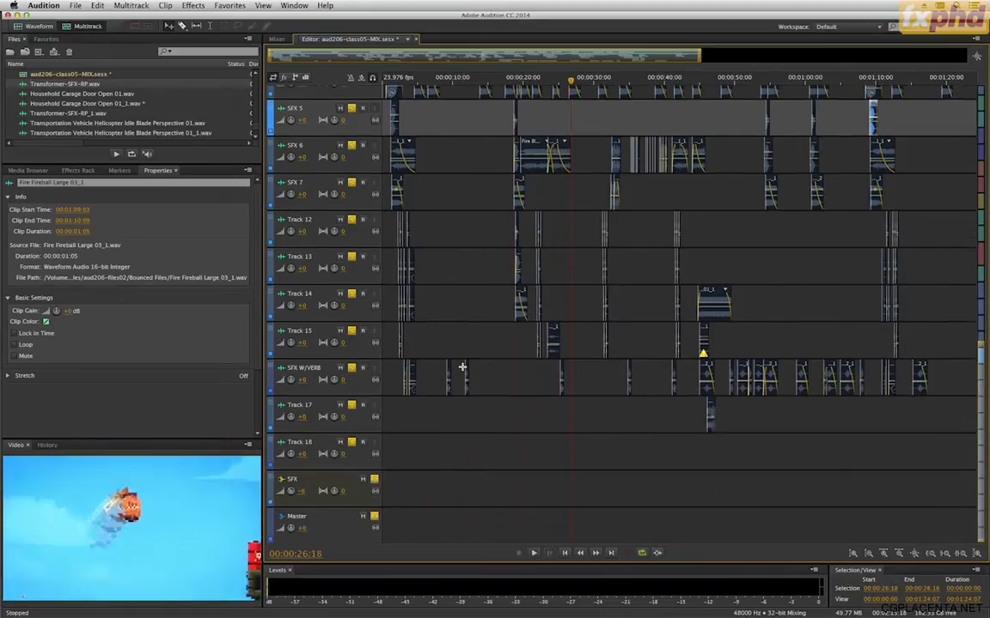
pyautogui.click(355, 485)
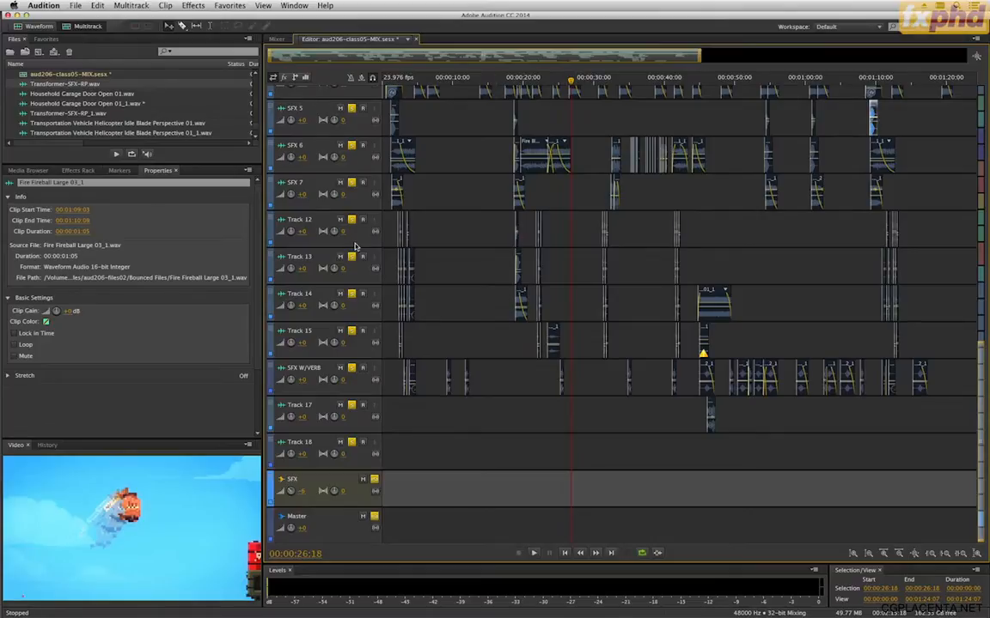
pyautogui.click(77, 170)
pyautogui.click(250, 221)
pyautogui.moveTo(309, 282)
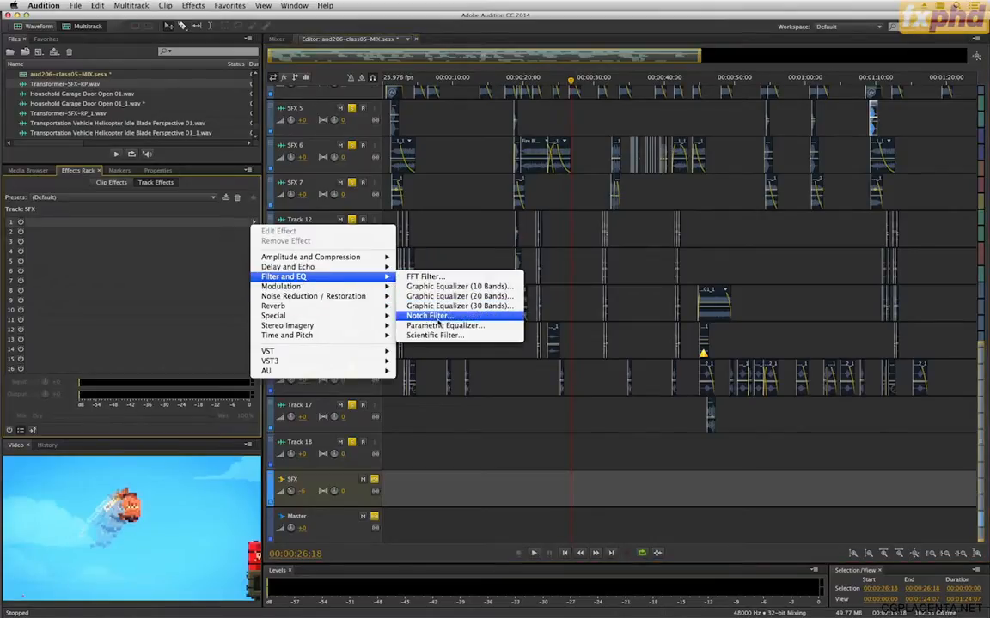
pyautogui.click(439, 326)
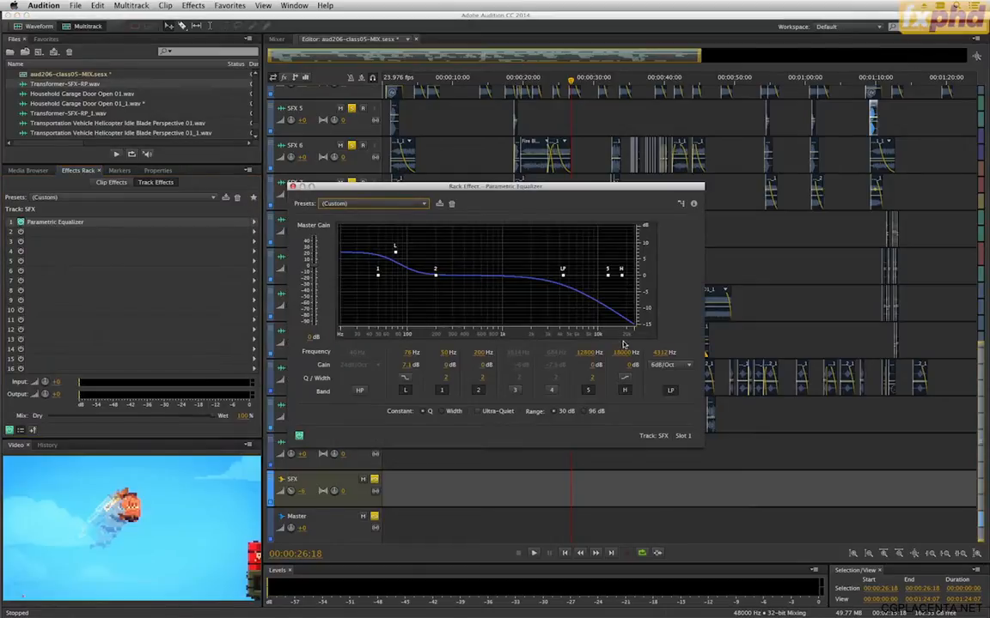
# Step: Turn off the equalizer's low-pass band and raise the high shelf to about 5.7 dB at 9923 Hz
pyautogui.click(671, 390)
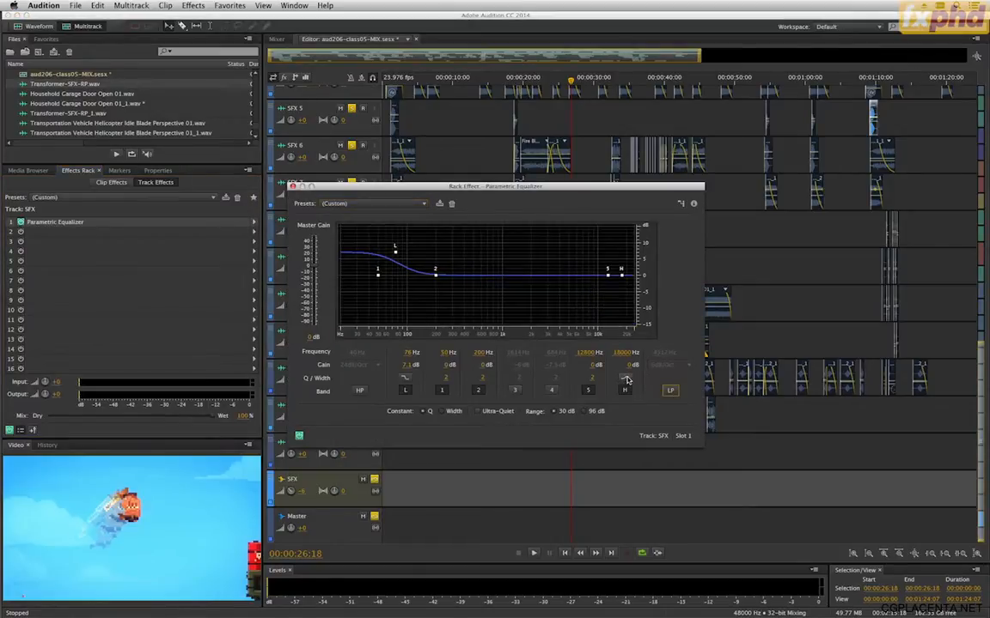
pyautogui.moveTo(624, 274); pyautogui.dragTo(597, 255)
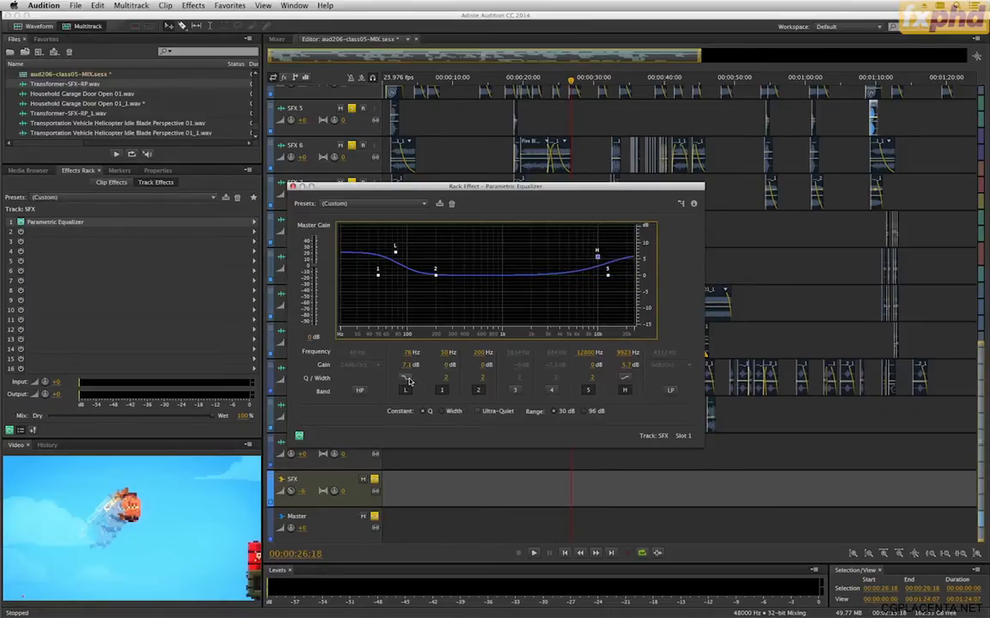
# Step: Give the equalizer's low shelf a gentler slope at about -2.8 dB and 77 Hz, and cut band 2 to about -3.2 dB at 202 Hz
pyautogui.click(408, 379)
pyautogui.click(405, 391)
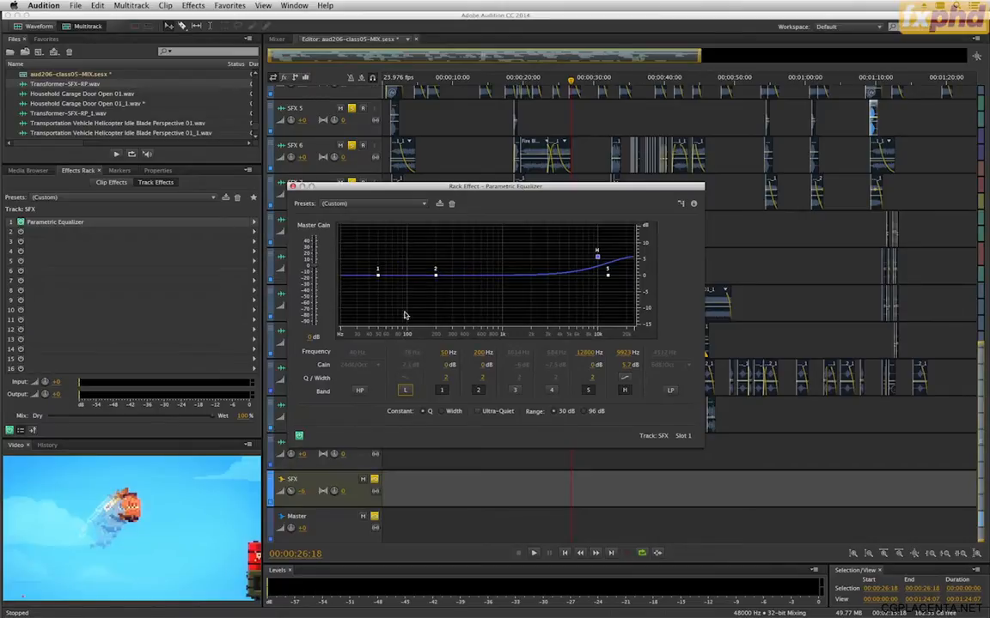
pyautogui.click(406, 391)
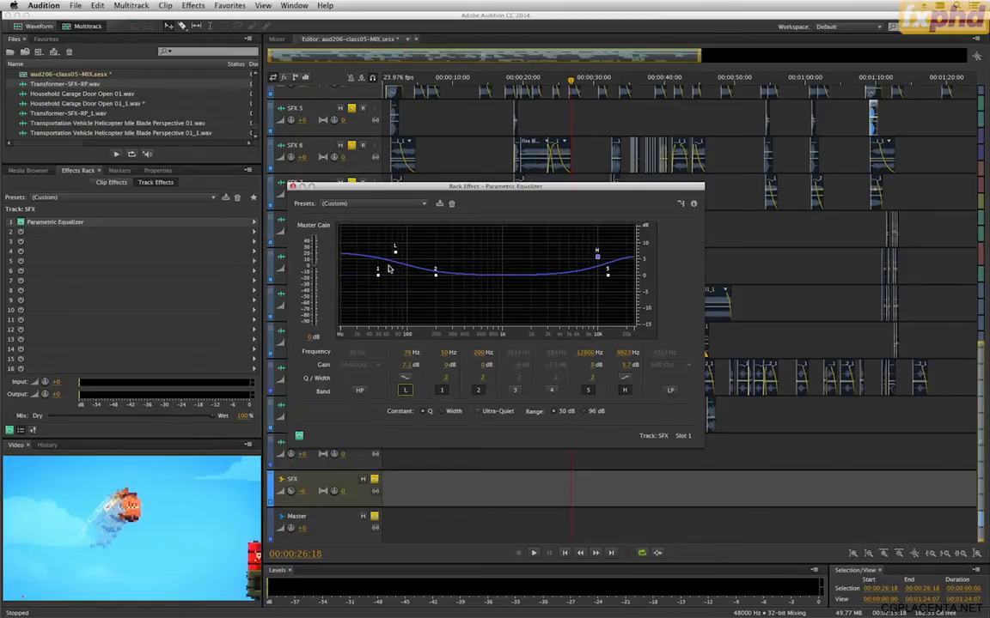
pyautogui.moveTo(394, 250); pyautogui.dragTo(391, 287)
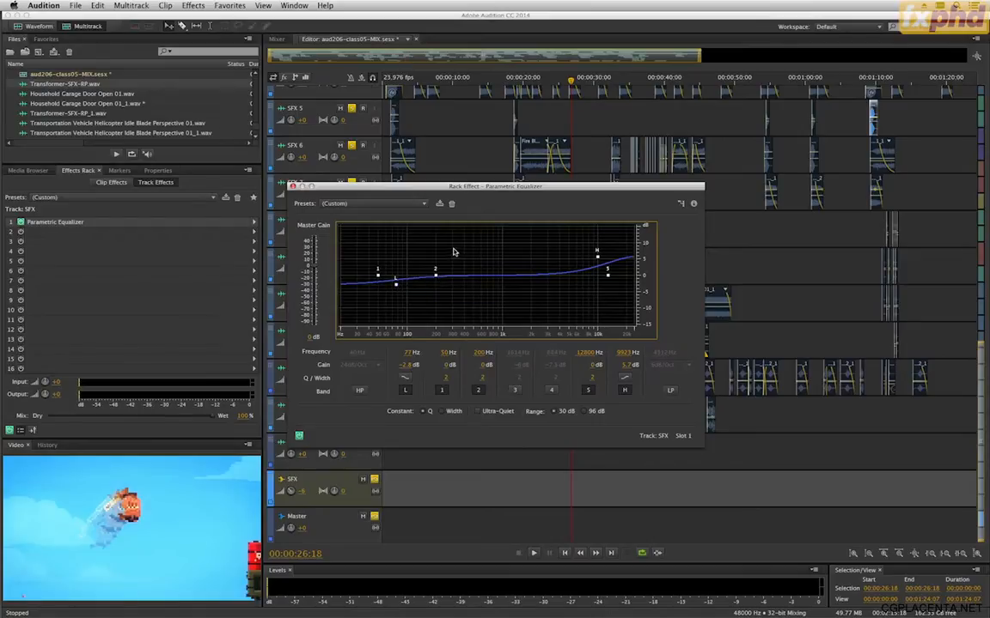
pyautogui.moveTo(437, 277)
pyautogui.mouseDown()
pyautogui.moveTo(451, 256)
pyautogui.moveTo(440, 289)
pyautogui.mouseUp()
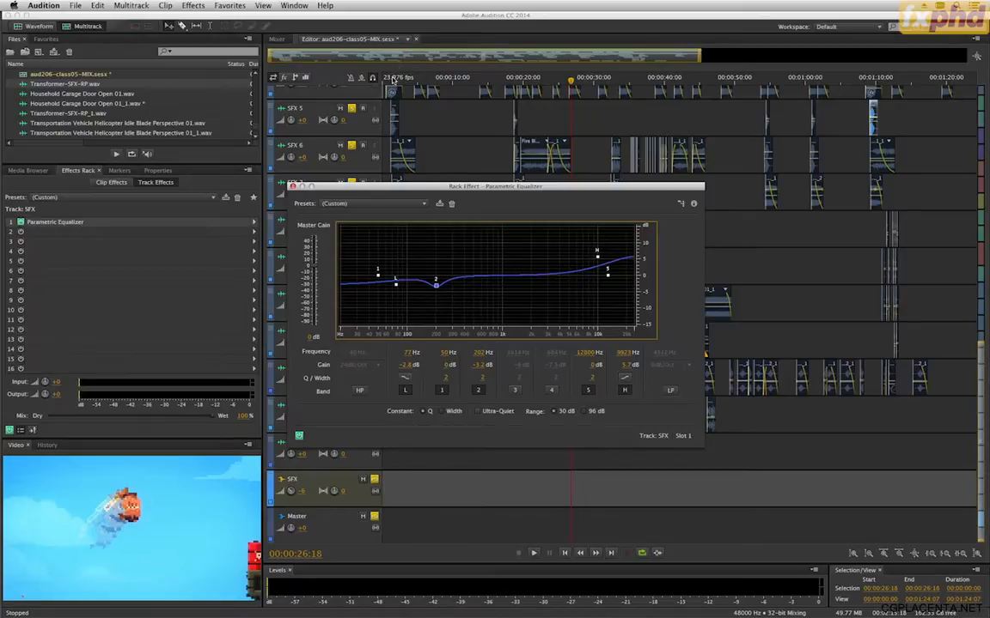
# Step: Play the equalized mix from the start to about 00:00:04:09 and close the Parametric Equalizer
pyautogui.moveTo(393, 80); pyautogui.dragTo(376, 80)
pyautogui.press('space')
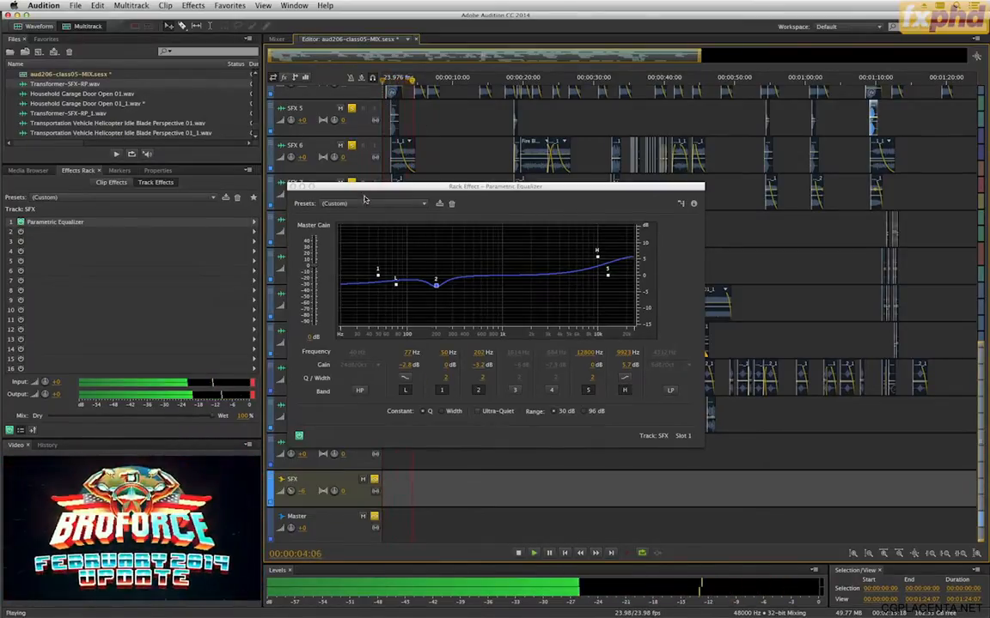
pyautogui.press('space')
pyautogui.click(291, 185)
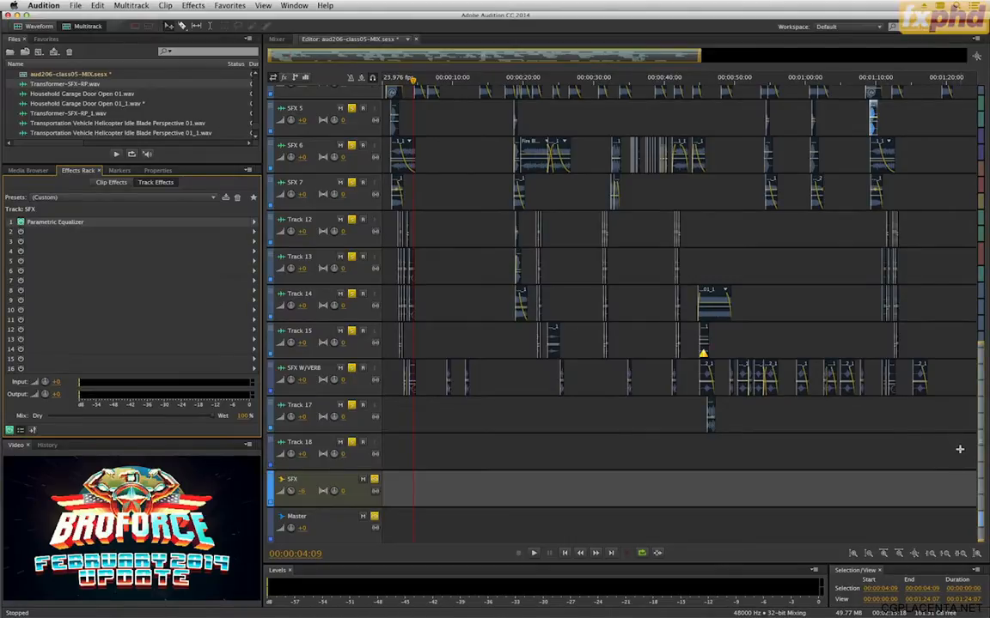
# Step: Select all sound effects clips from SFX 1 down to Track 17 and set their clip gain to -10 dB
pyautogui.scroll(-5, 959, 448)
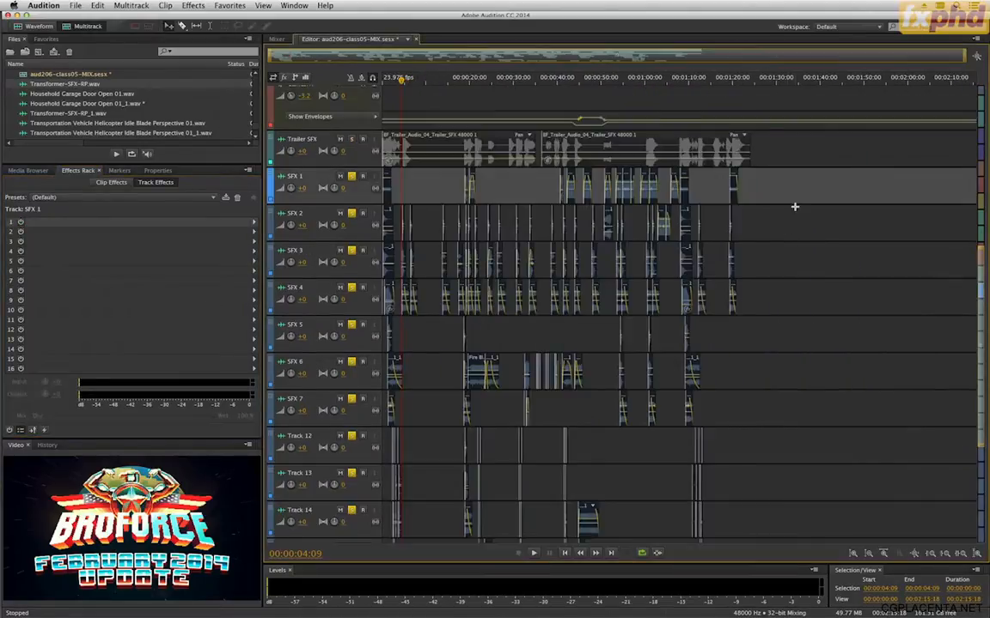
pyautogui.moveTo(804, 188); pyautogui.dragTo(808, 229)
pyautogui.scroll(-3, 494, 291)
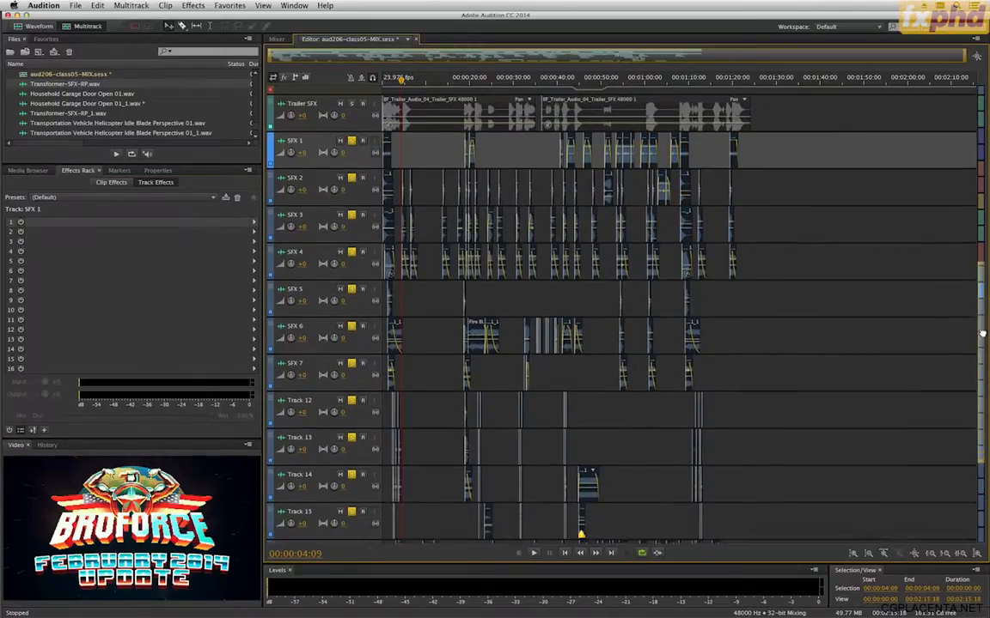
pyautogui.scroll(-2, 314, 272)
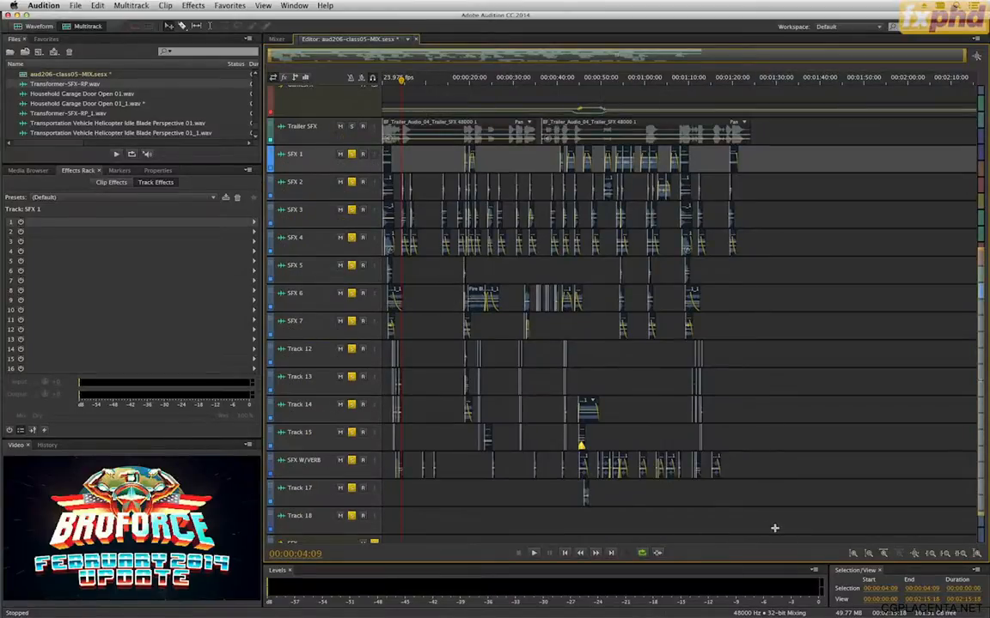
pyautogui.moveTo(774, 528); pyautogui.dragTo(382, 156)
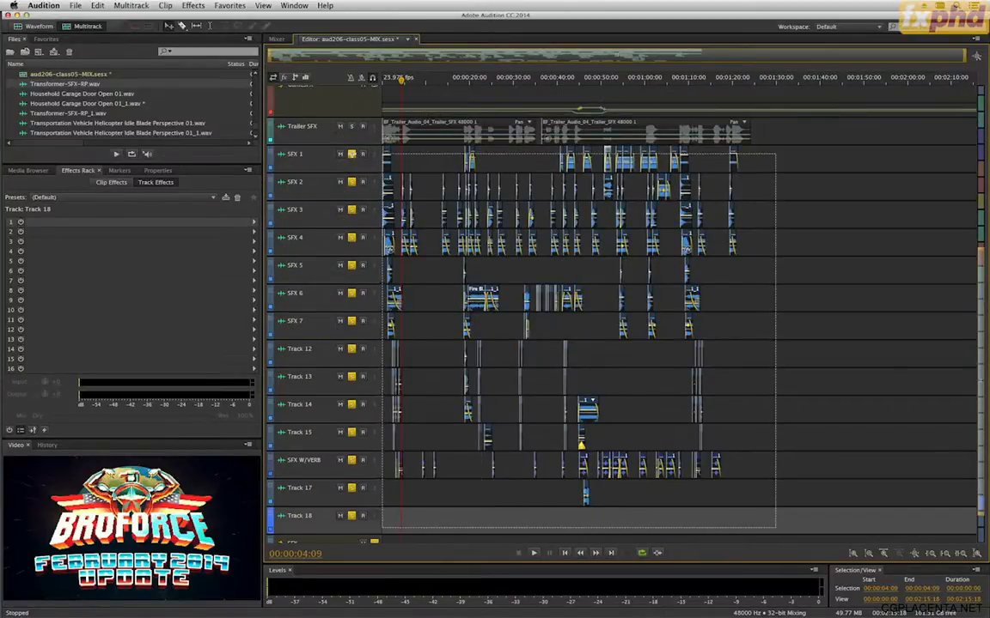
pyautogui.click(158, 170)
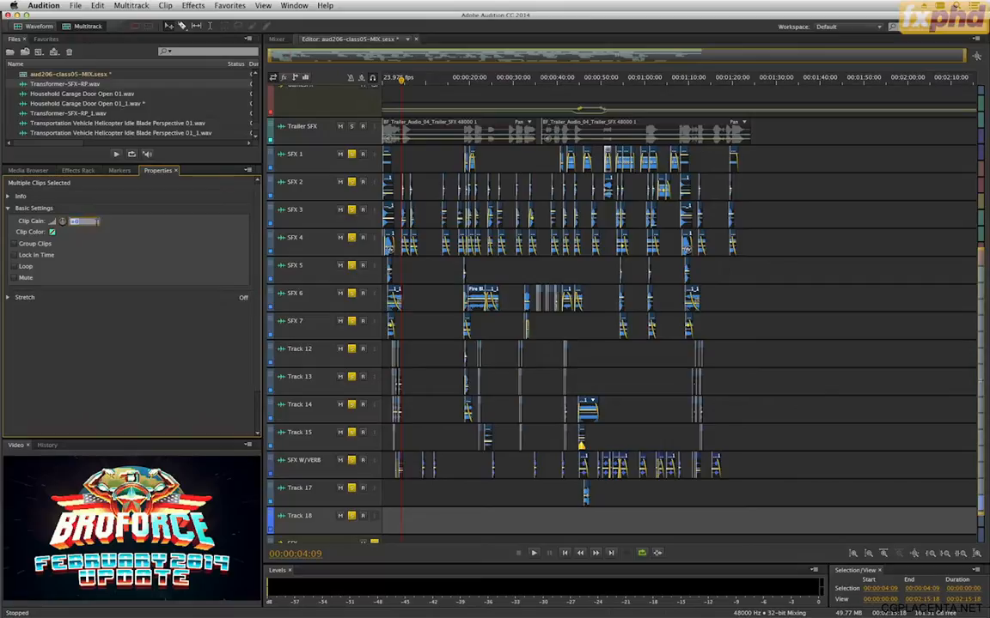
pyautogui.click(79, 222)
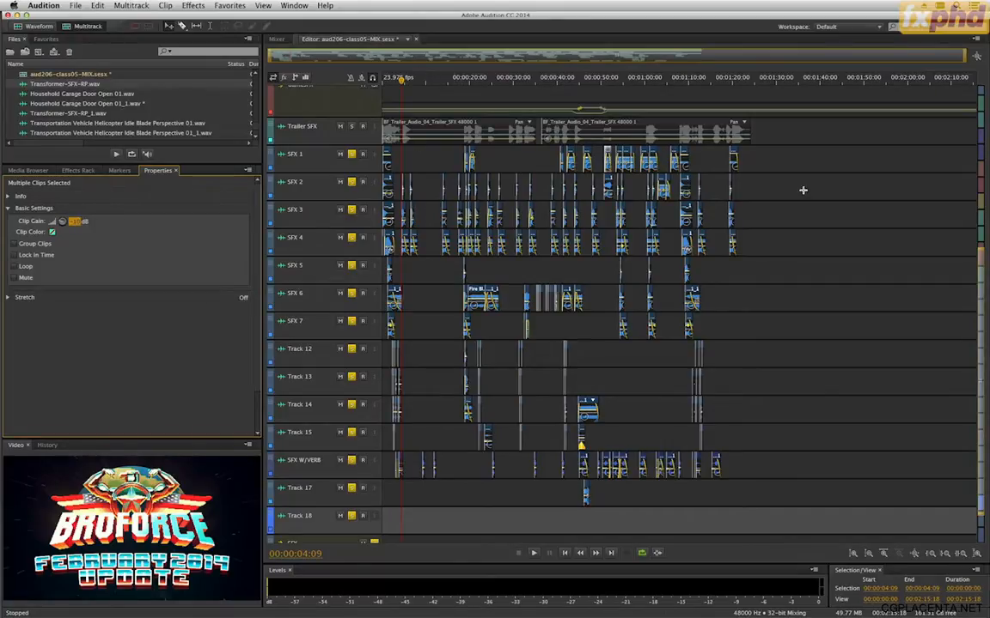
pyautogui.click(751, 178)
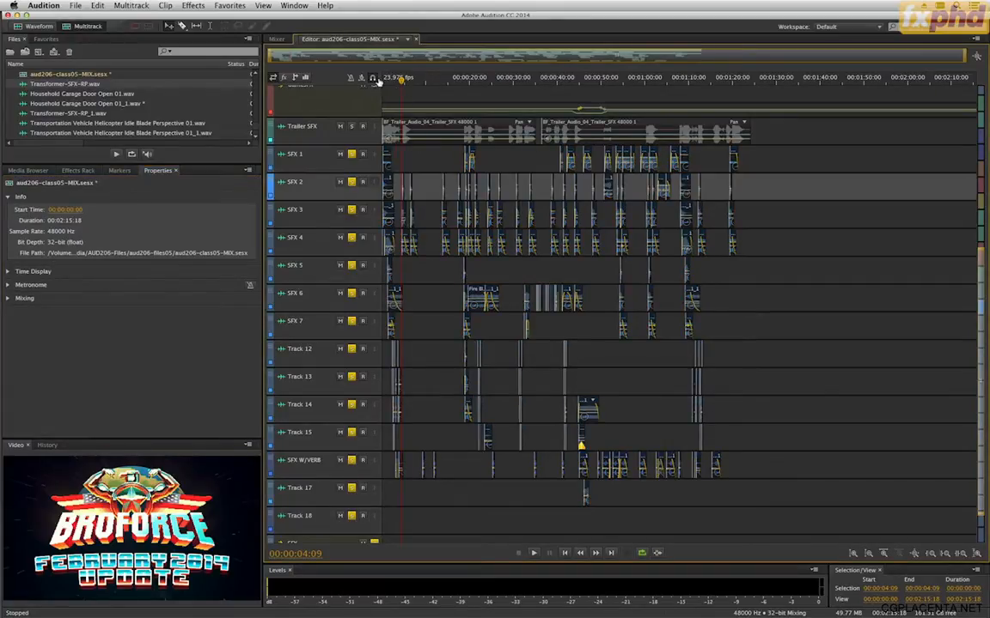
# Step: Play the mix from the start to about 00:00:05:09 to check the reduced clip level
pyautogui.press('Home')
pyautogui.press('space')
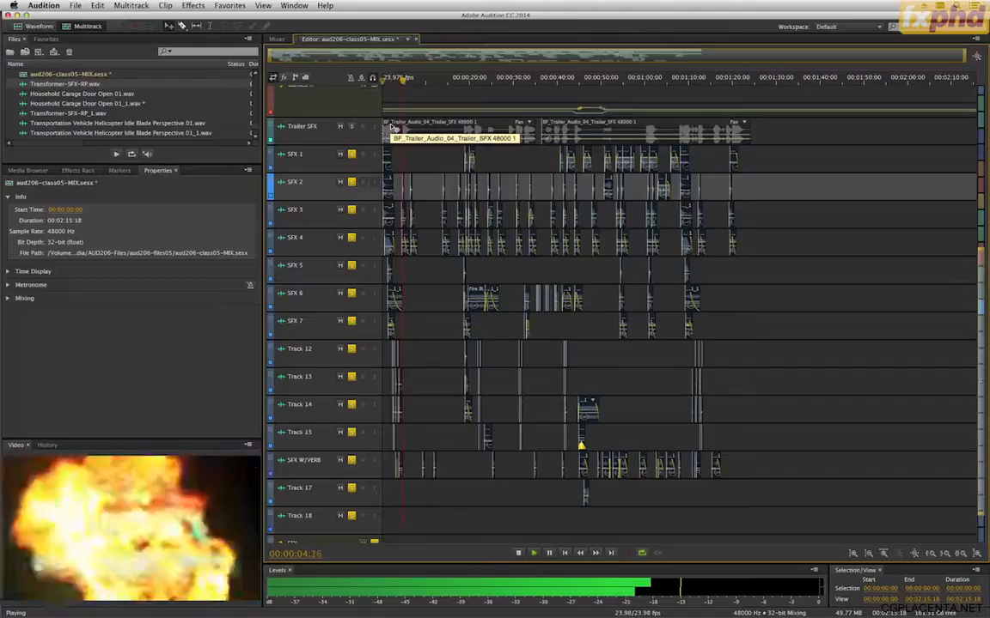
pyautogui.press('space')
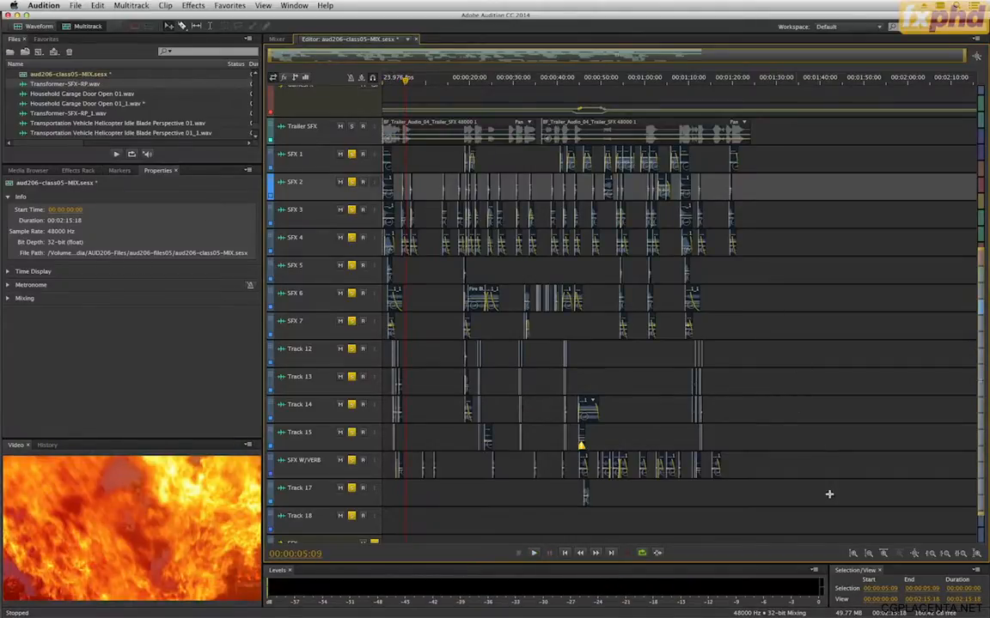
# Step: Reselect all sound effects clips from SFX 1 down to Track 17 and raise their clip gain
pyautogui.moveTo(823, 525); pyautogui.dragTo(317, 161)
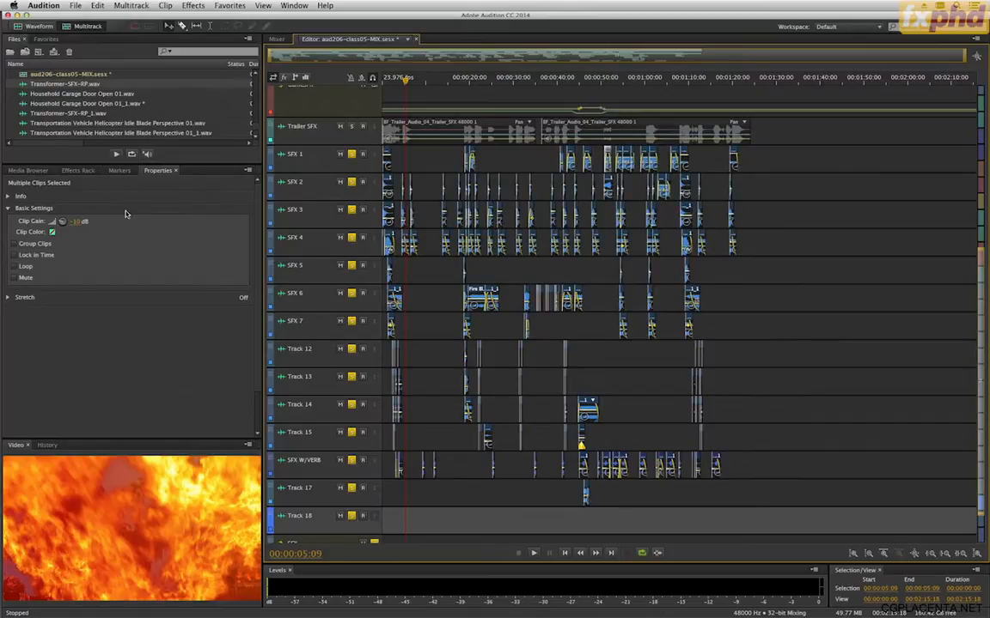
pyautogui.moveTo(80, 223); pyautogui.dragTo(101, 222)
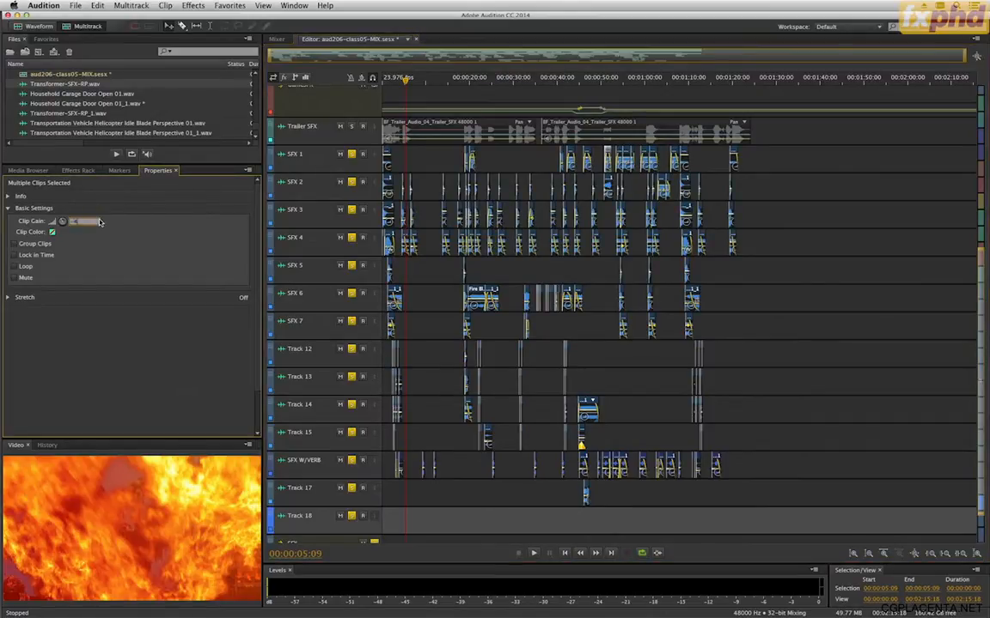
pyautogui.press('Return')
pyautogui.click(806, 161)
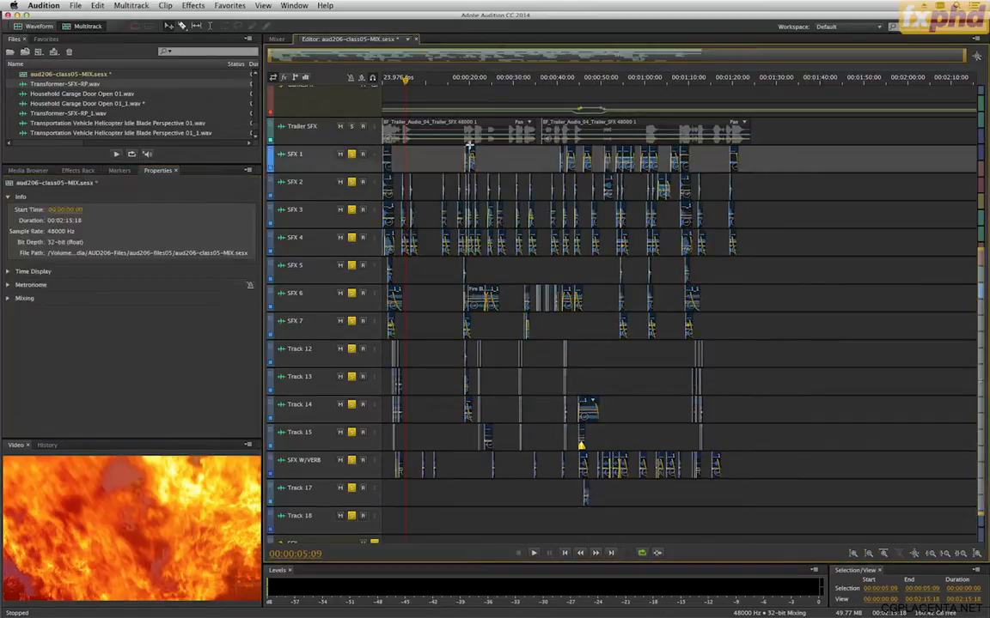
# Step: Replay the sound effects mix from the start to about 00:00:08:21
pyautogui.press('Home')
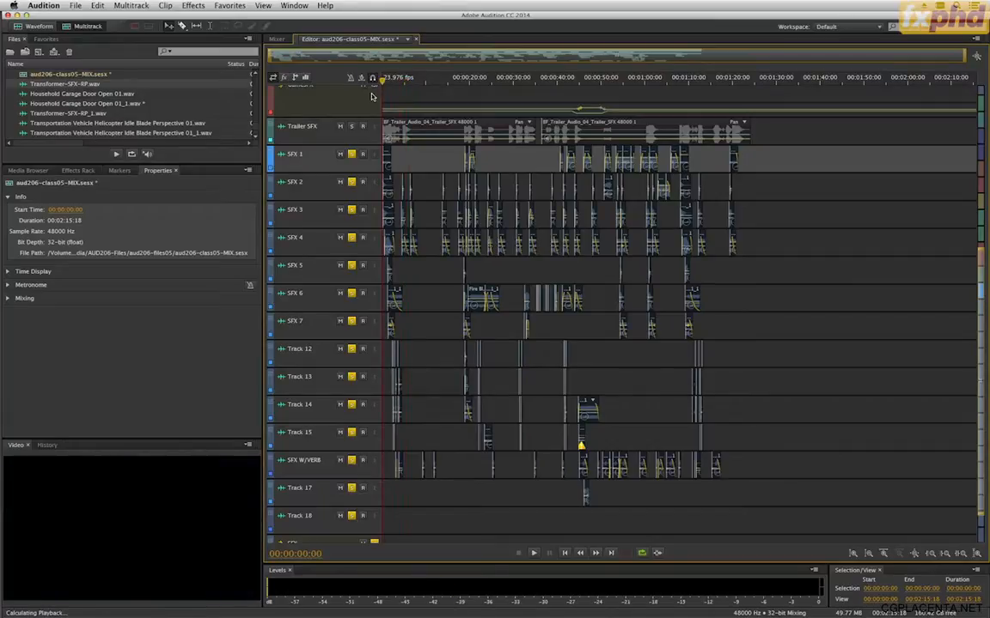
pyautogui.press('space')
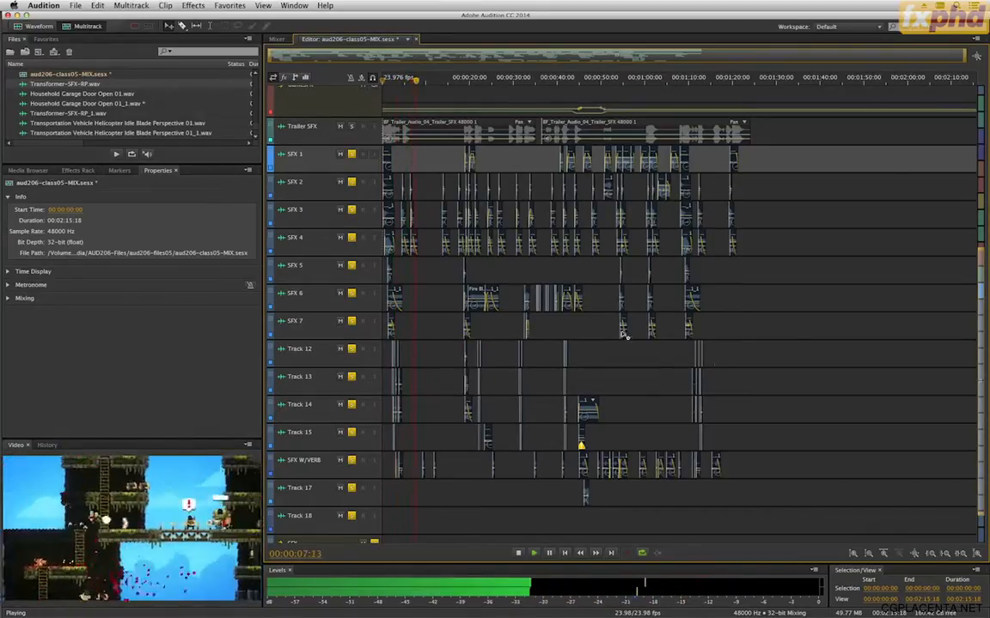
pyautogui.press('space')
# Step: Add a Tube-modeled Compressor to the second effect slot of the SFX bus track
pyautogui.scroll(-2, 793, 338)
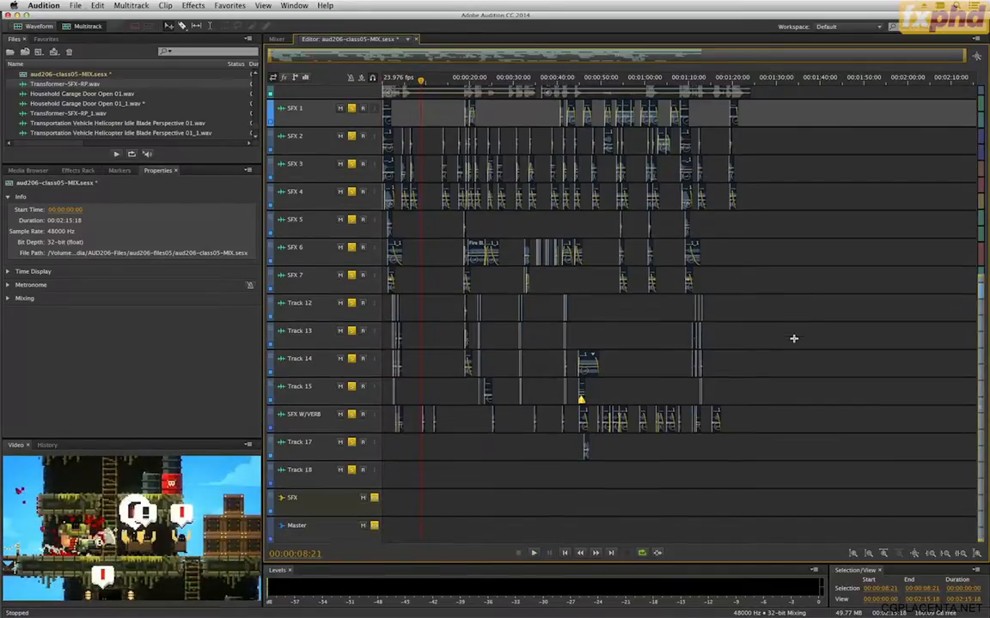
pyautogui.click(331, 504)
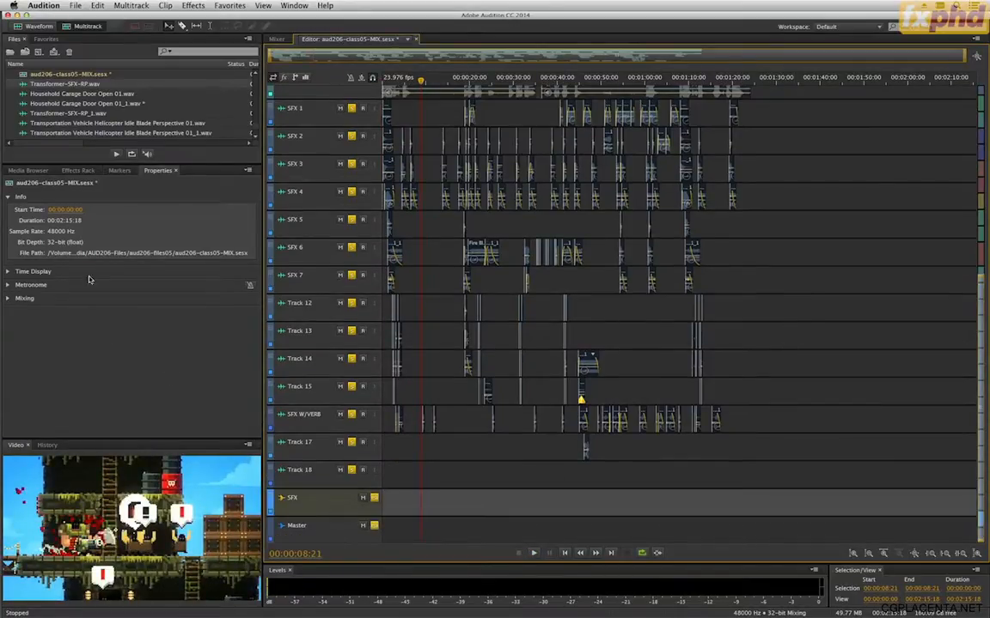
pyautogui.click(78, 170)
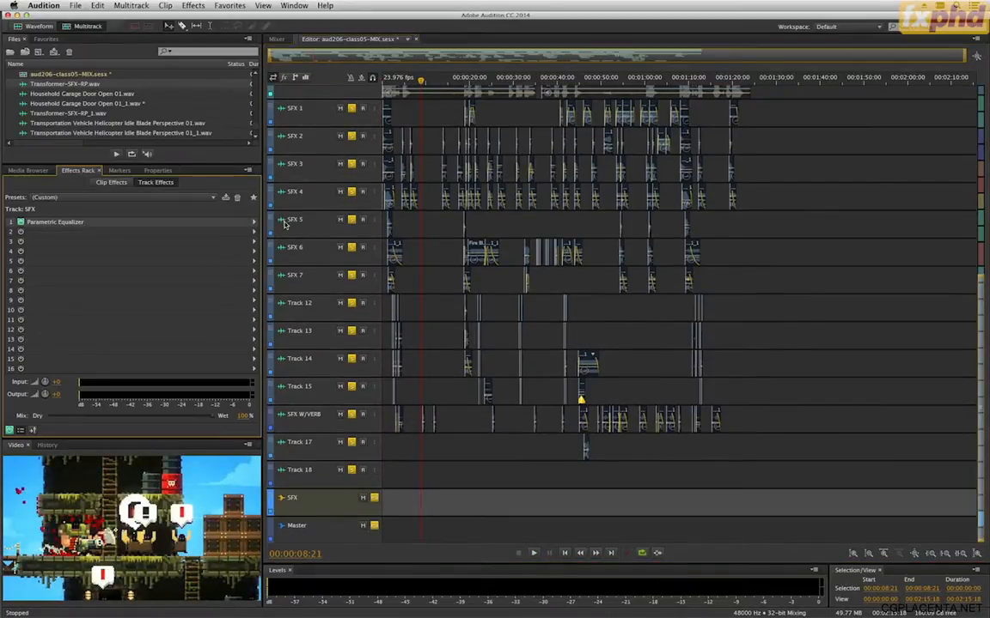
pyautogui.click(254, 233)
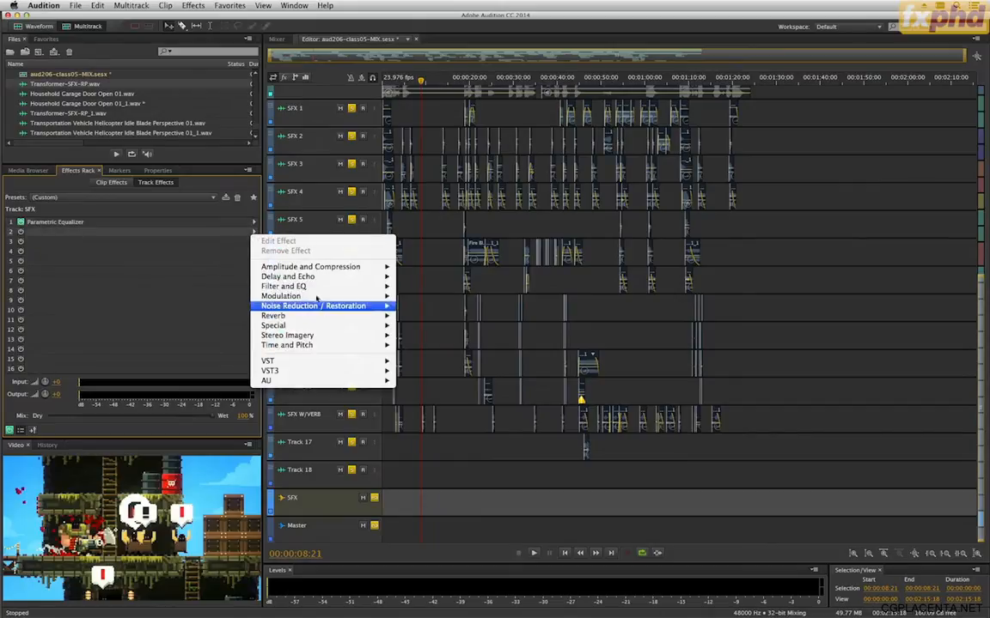
pyautogui.moveTo(316, 280)
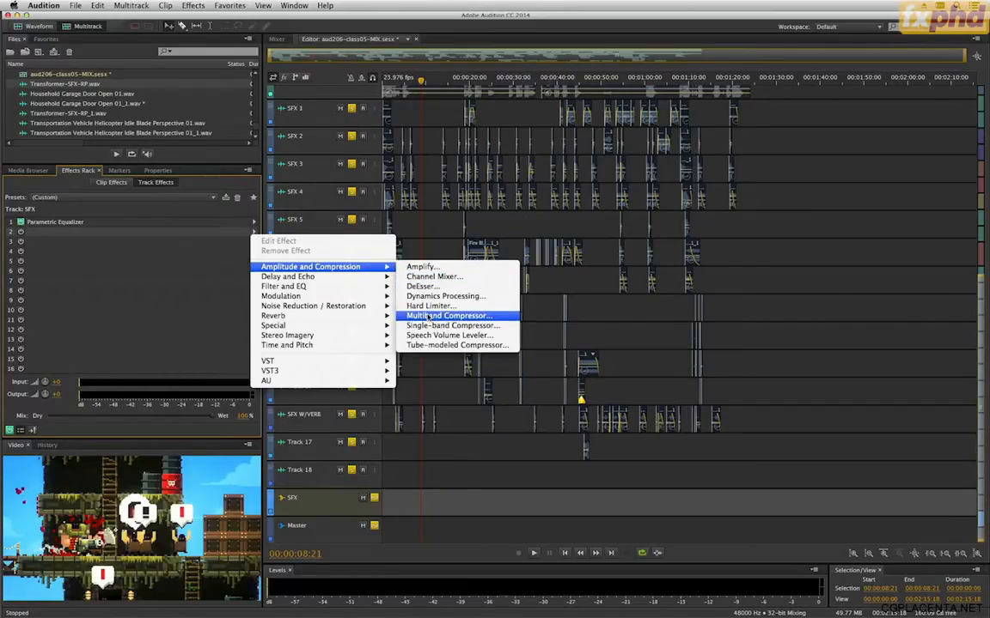
pyautogui.click(443, 345)
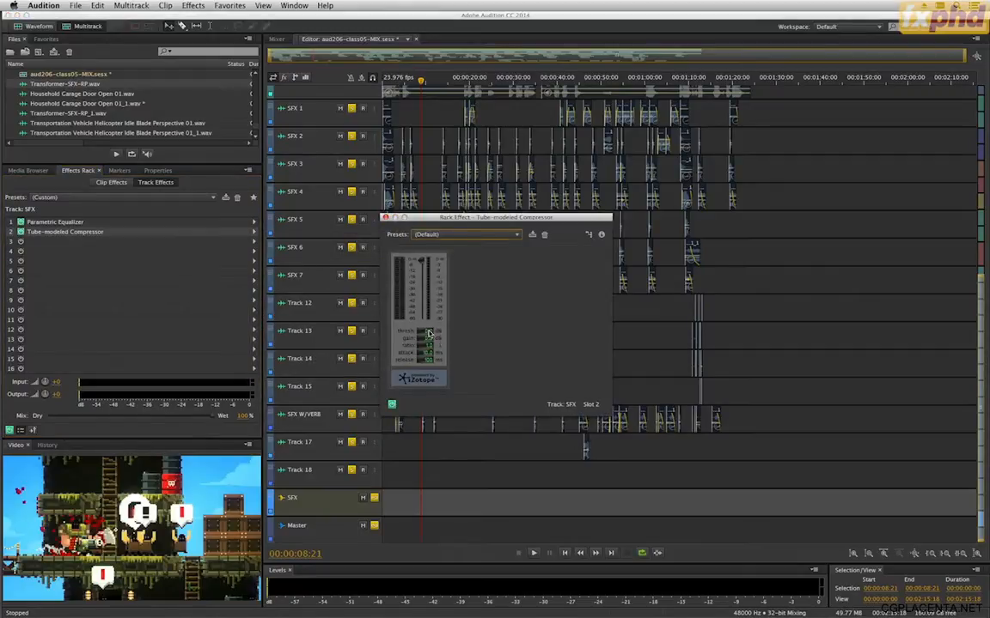
# Step: Set the compressor's threshold to -20 dB and its gain to 3 dB
pyautogui.click(428, 331)
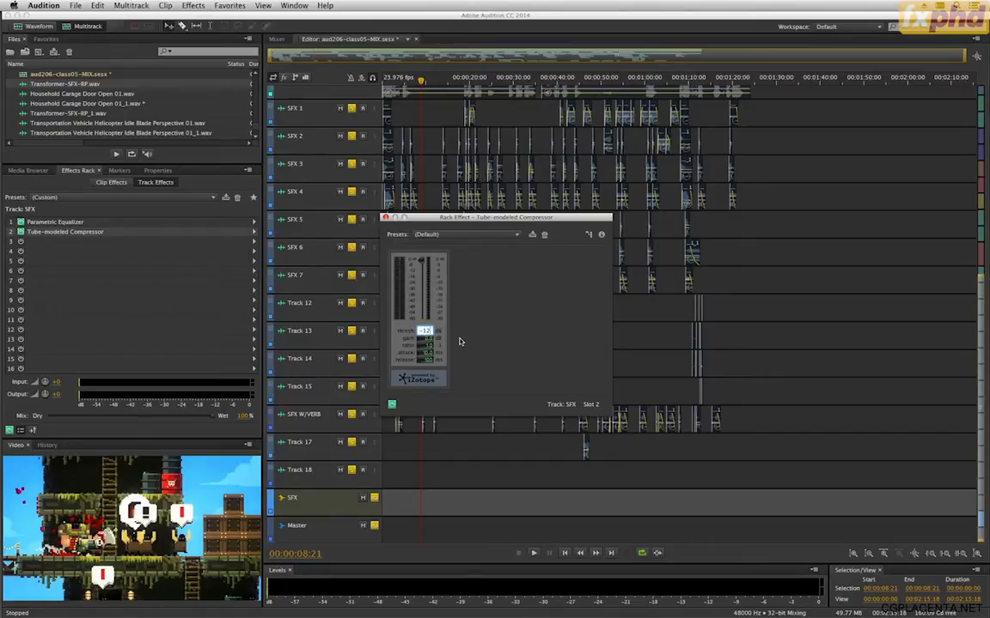
pyautogui.write('-20')
pyautogui.press('Return')
pyautogui.click(427, 339)
pyautogui.write('3')
pyautogui.press('Return')
# Step: Play the compressed mix from the start to about 00:00:27:17 and re-enter the compressor's gain during playback
pyautogui.click(339, 74)
pyautogui.press('Home')
pyautogui.press('space')
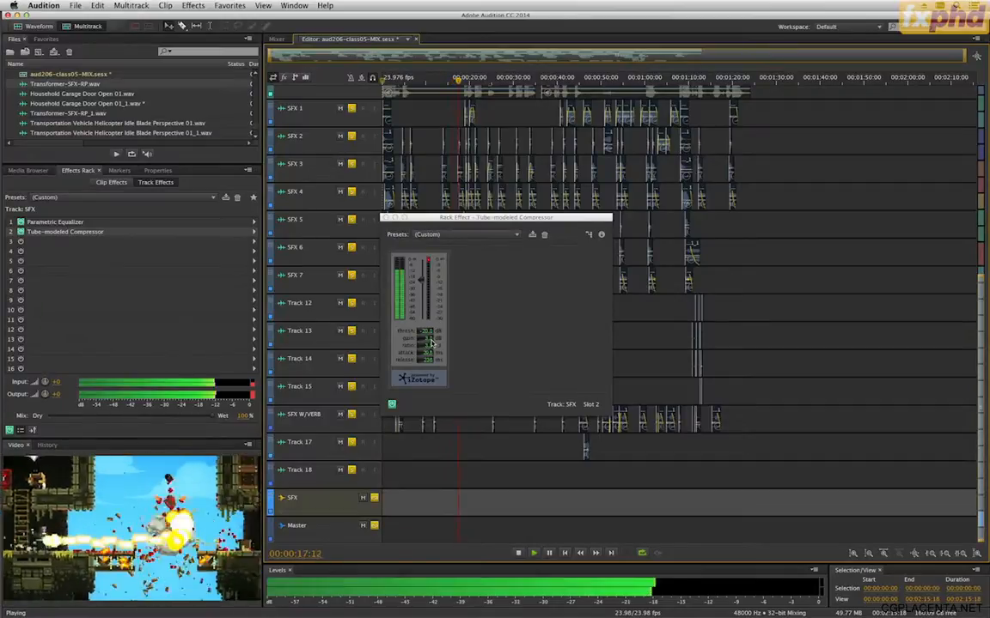
pyautogui.click(424, 337)
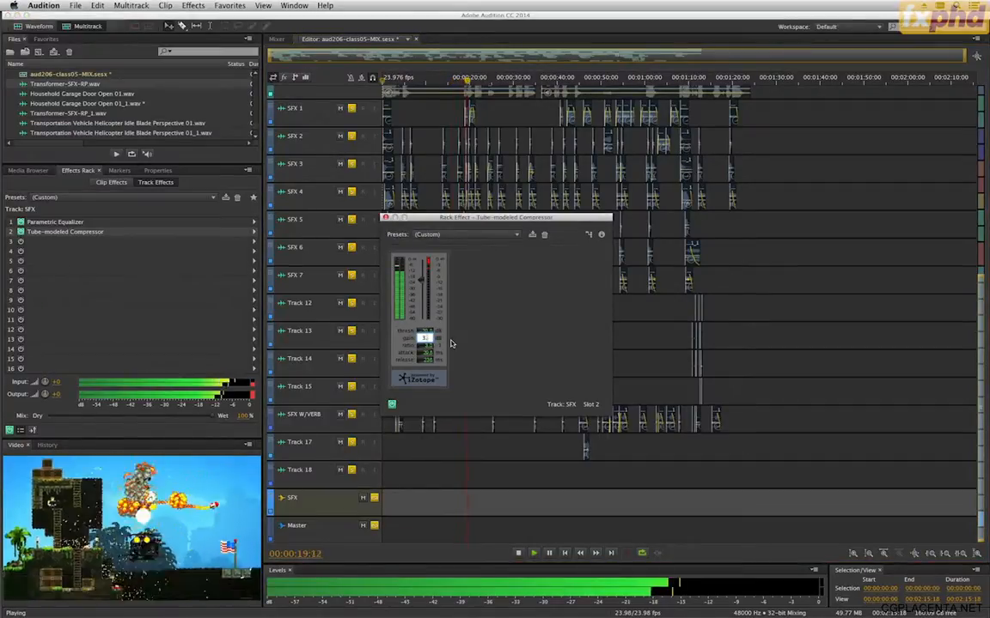
pyautogui.press('Return')
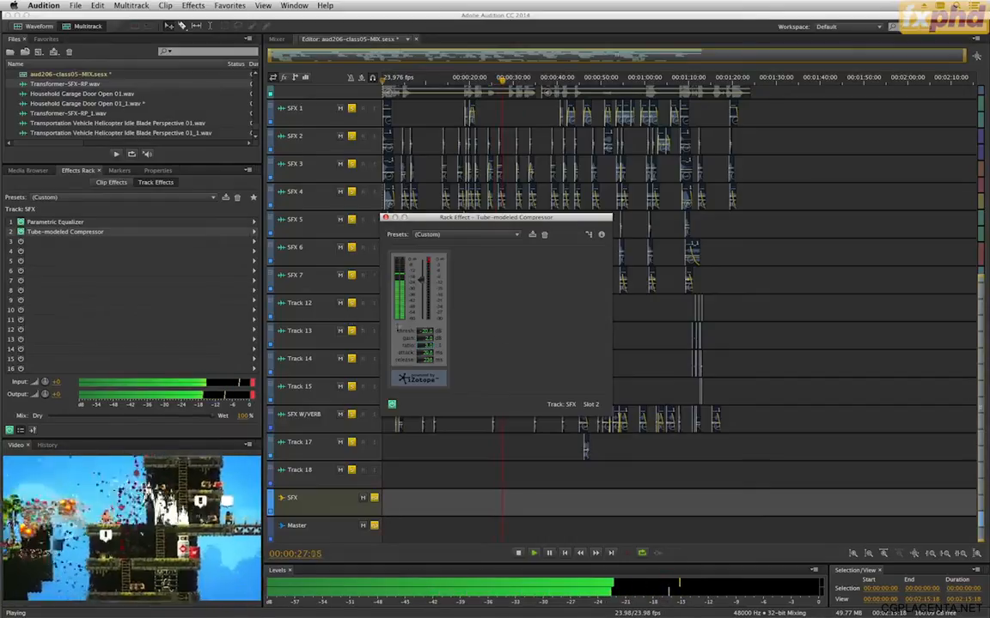
pyautogui.press('space')
# Step: Select all sound effects clips from SFX 1 down to Track 17 and set their clip gain to -4 dB
pyautogui.moveTo(793, 475); pyautogui.dragTo(552, 232)
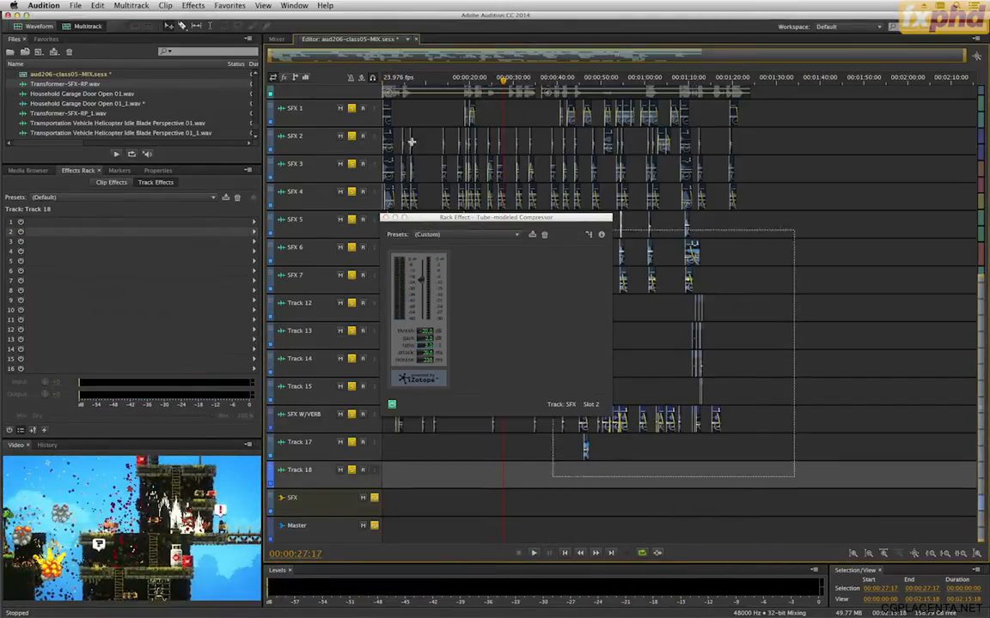
pyautogui.moveTo(411, 142); pyautogui.dragTo(342, 93)
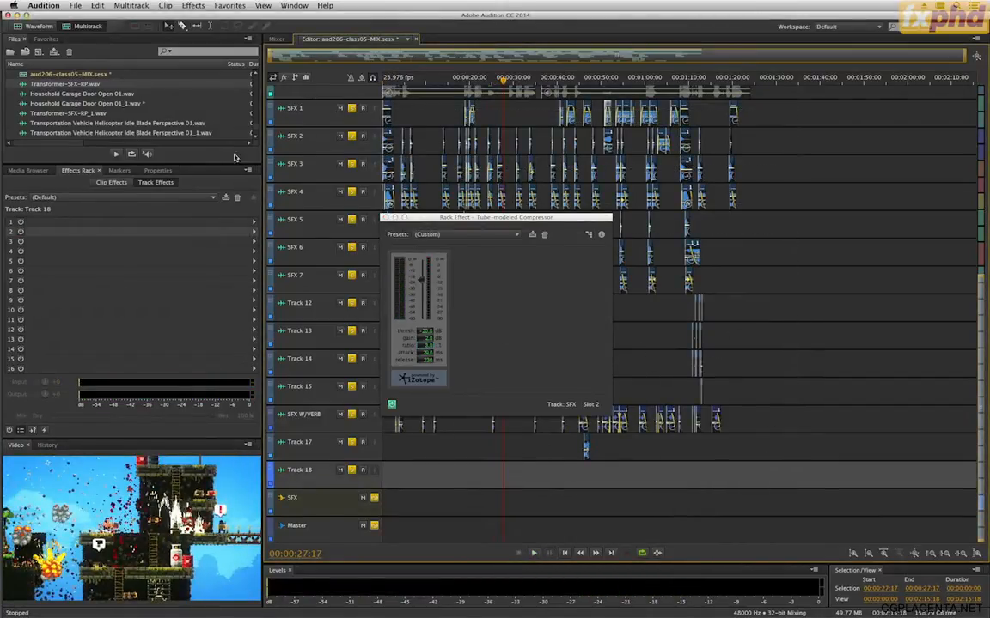
pyautogui.click(157, 170)
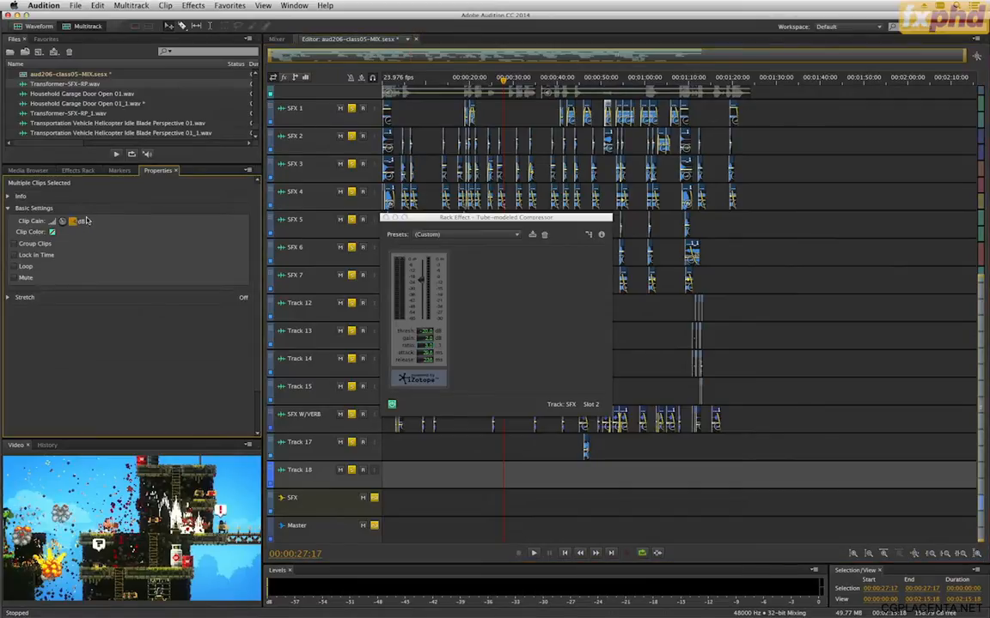
pyautogui.click(83, 221)
pyautogui.write('-4')
pyautogui.press('Return')
pyautogui.click(607, 169)
# Step: Play the adjusted mix from the start to about 00:00:12:16
pyautogui.moveTo(398, 81); pyautogui.dragTo(376, 83)
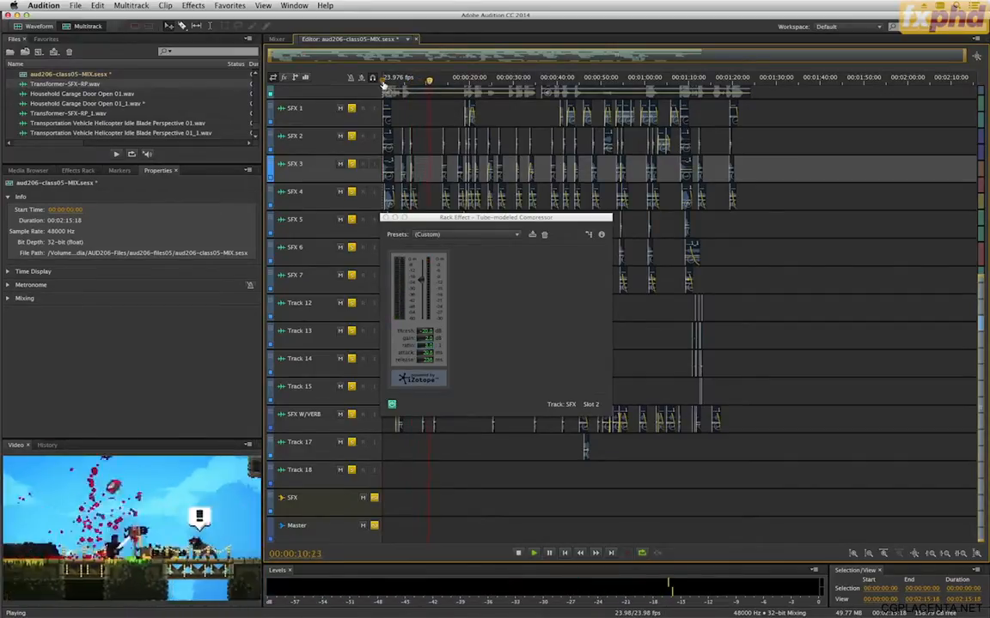
pyautogui.press('space')
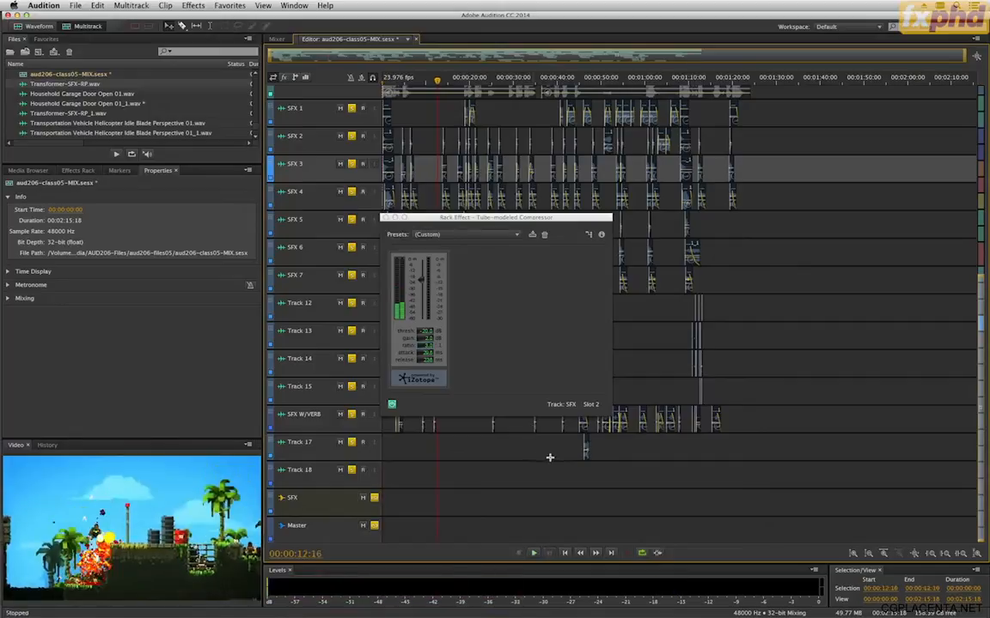
pyautogui.moveTo(568, 446); pyautogui.dragTo(506, 423)
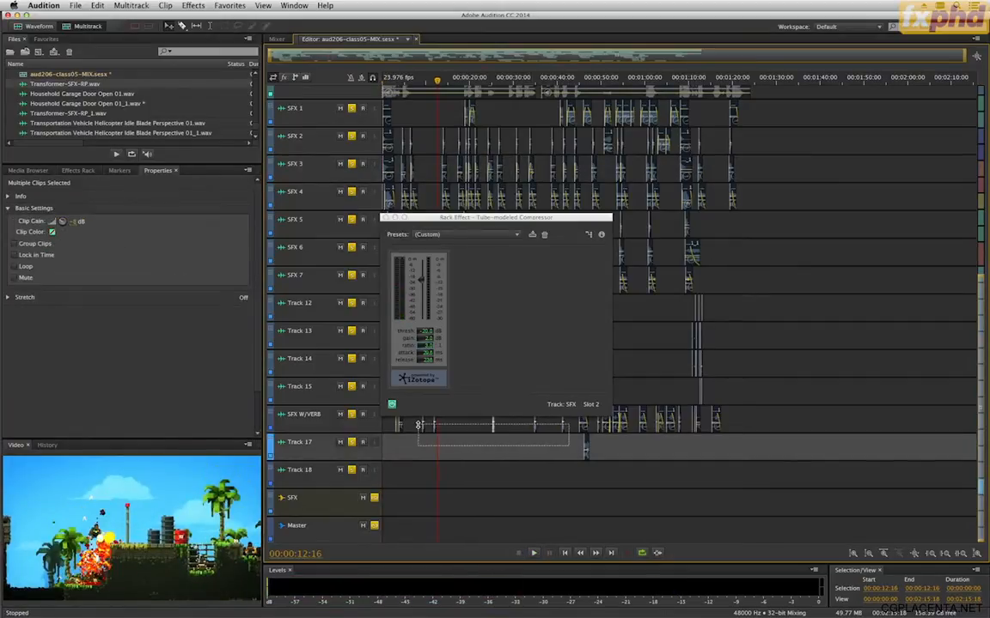
pyautogui.click(77, 221)
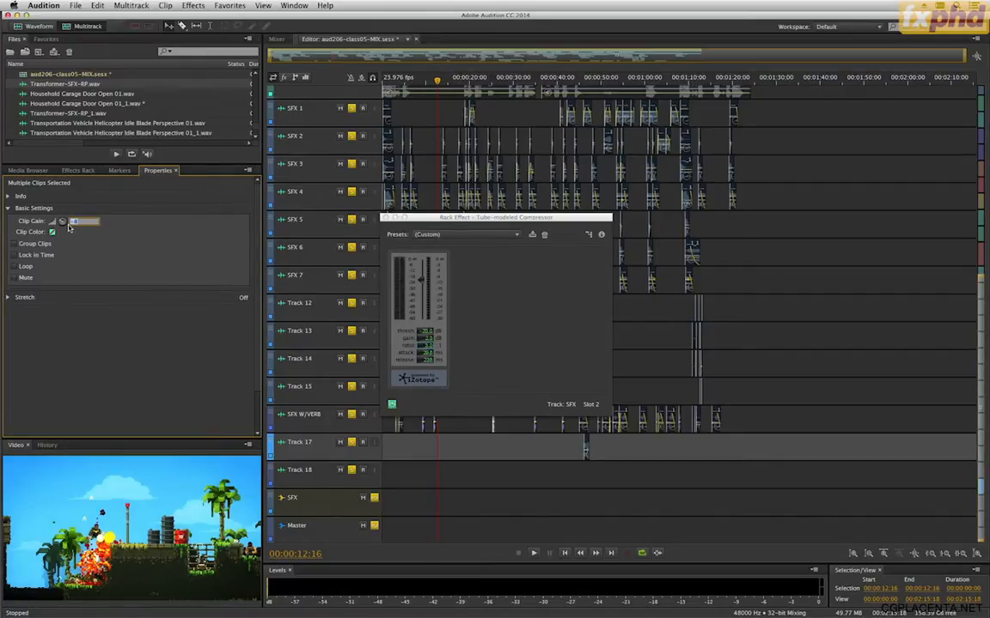
pyautogui.click(802, 488)
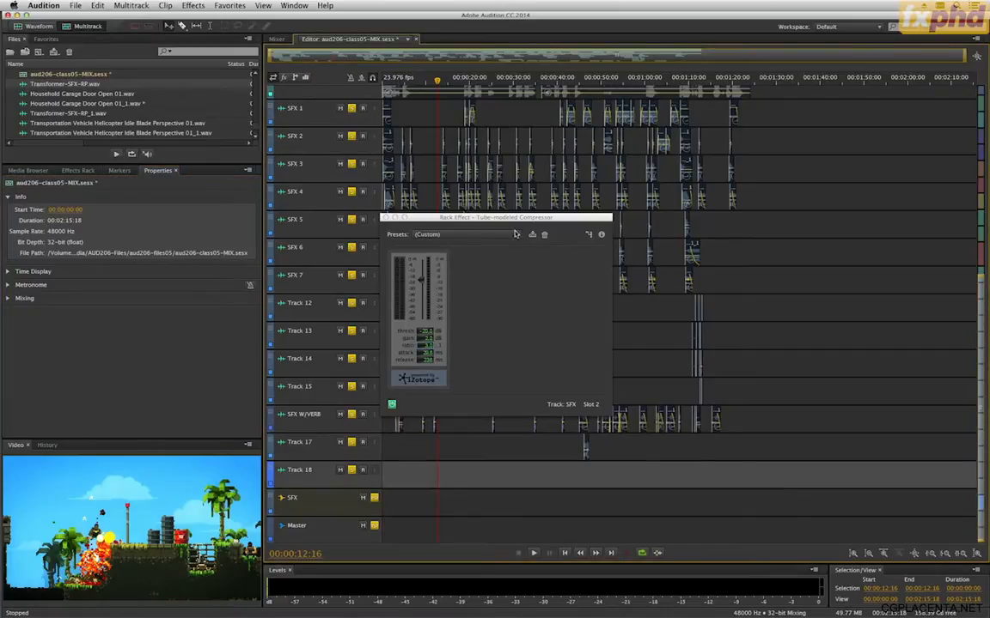
pyautogui.moveTo(447, 217); pyautogui.dragTo(645, 207)
pyautogui.press('=')
pyautogui.press('=')
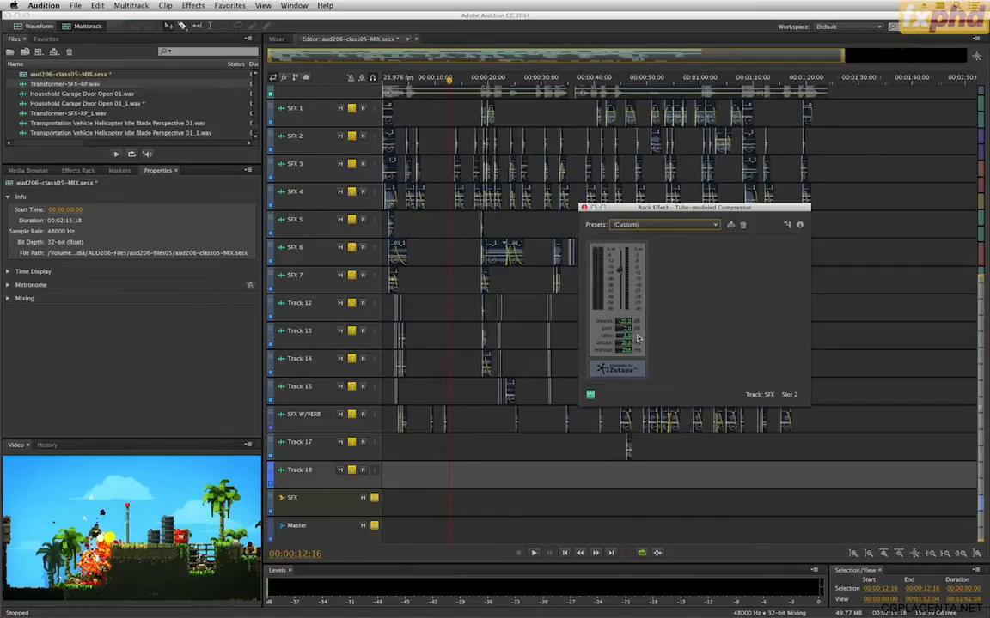
pyautogui.moveTo(613, 446); pyautogui.dragTo(378, 387)
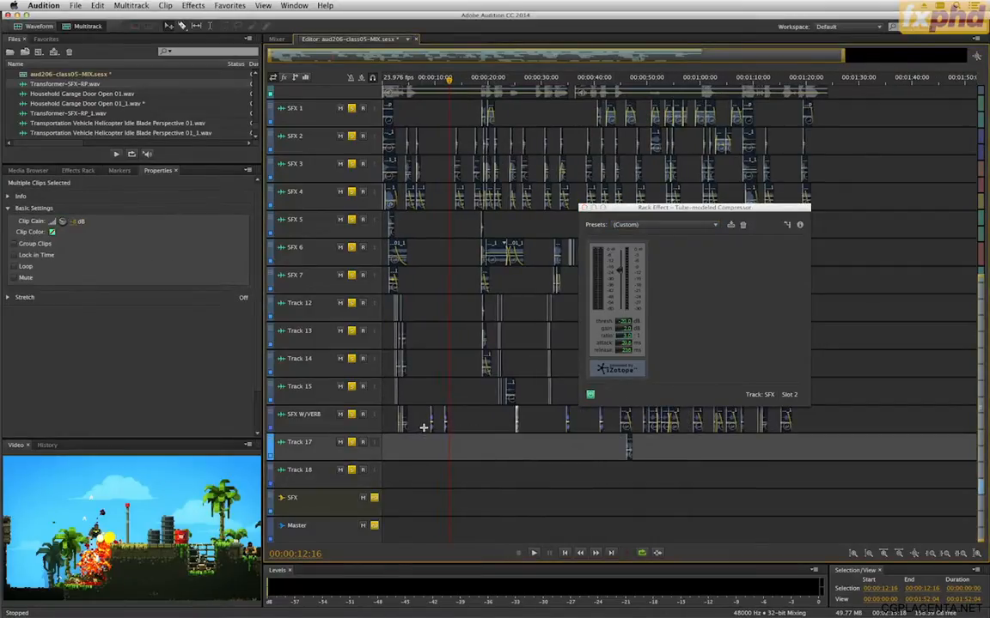
# Step: Place the playhead at 00:00:03:09 and move the compressor window off the nearby impact clips
pyautogui.click(394, 81)
pyautogui.press('=')
pyautogui.press('=')
pyautogui.press('=')
pyautogui.press('=')
pyautogui.press('=')
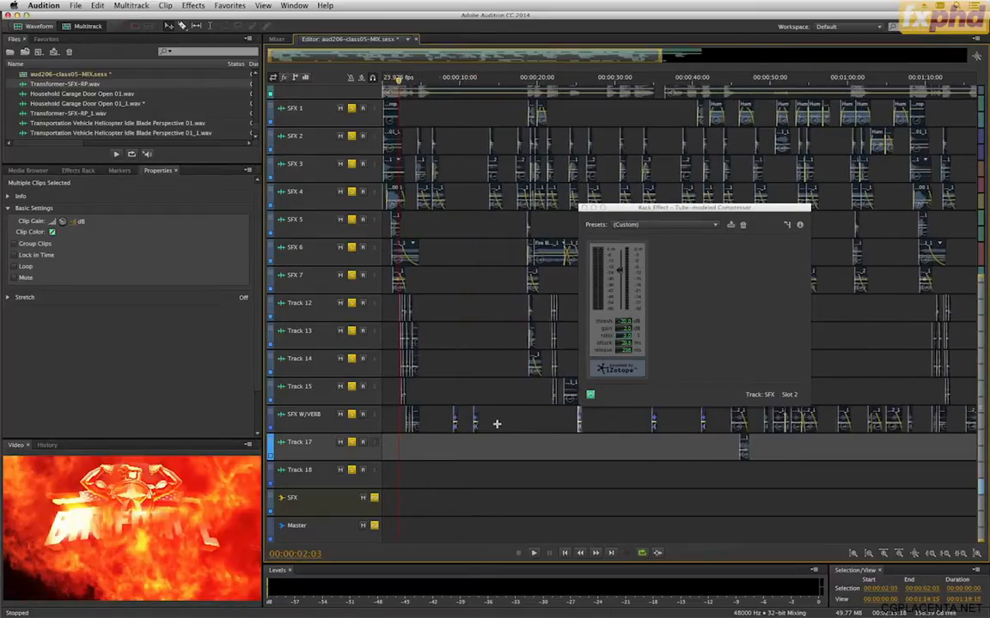
pyautogui.press('=')
pyautogui.press('=')
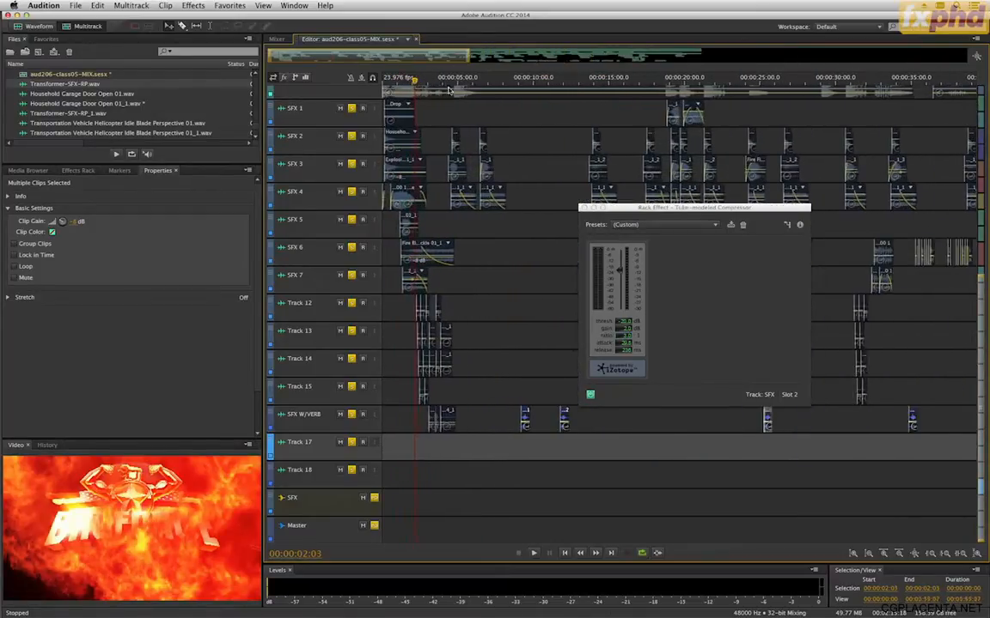
pyautogui.click(445, 81)
pyautogui.press('=')
pyautogui.press('=')
pyautogui.press('=')
pyautogui.press('=')
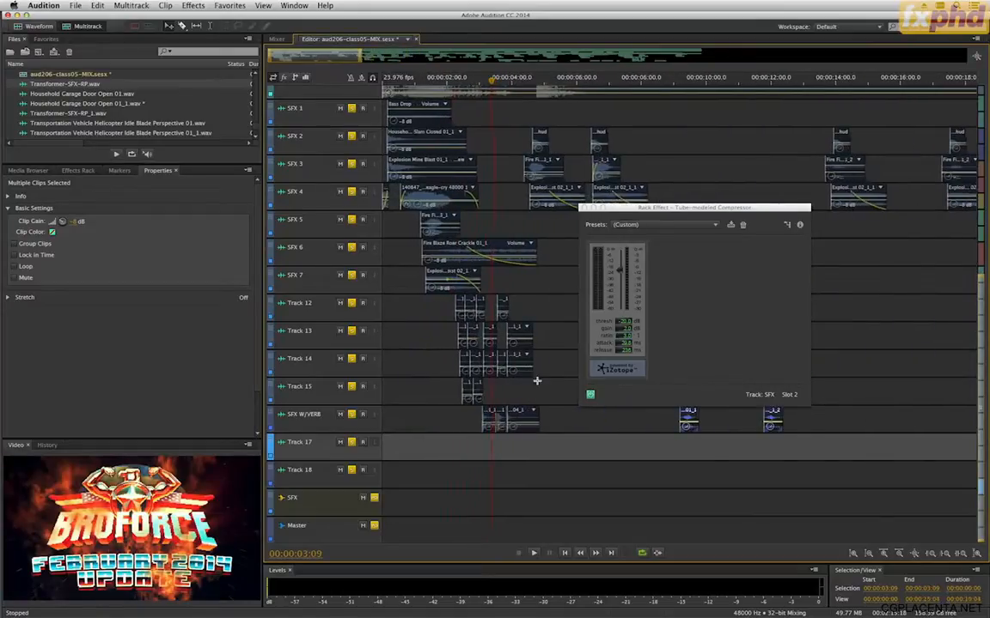
pyautogui.press('=')
pyautogui.press('=')
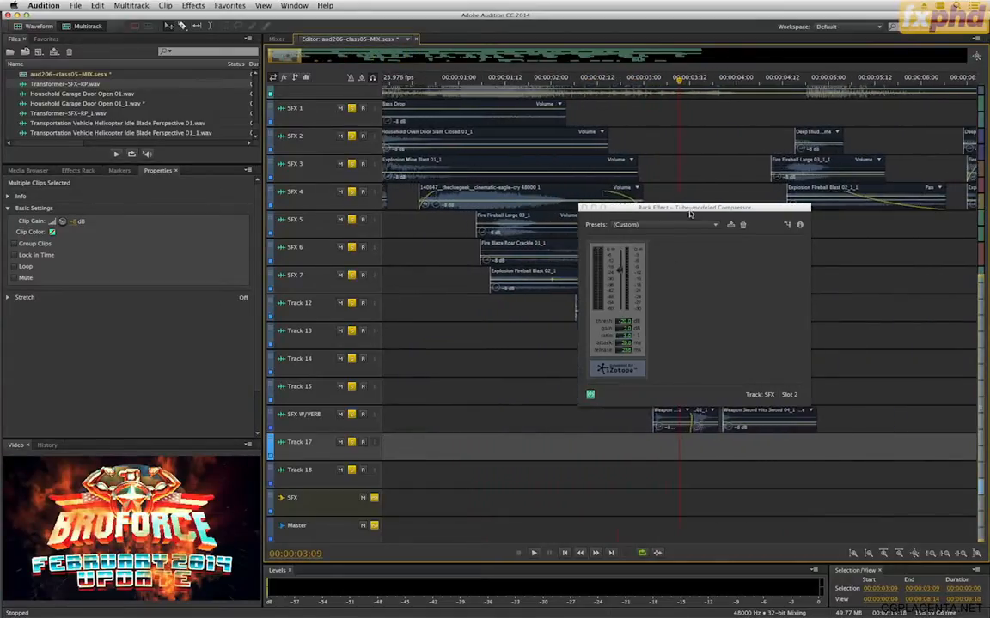
pyautogui.moveTo(670, 207); pyautogui.dragTo(411, 185)
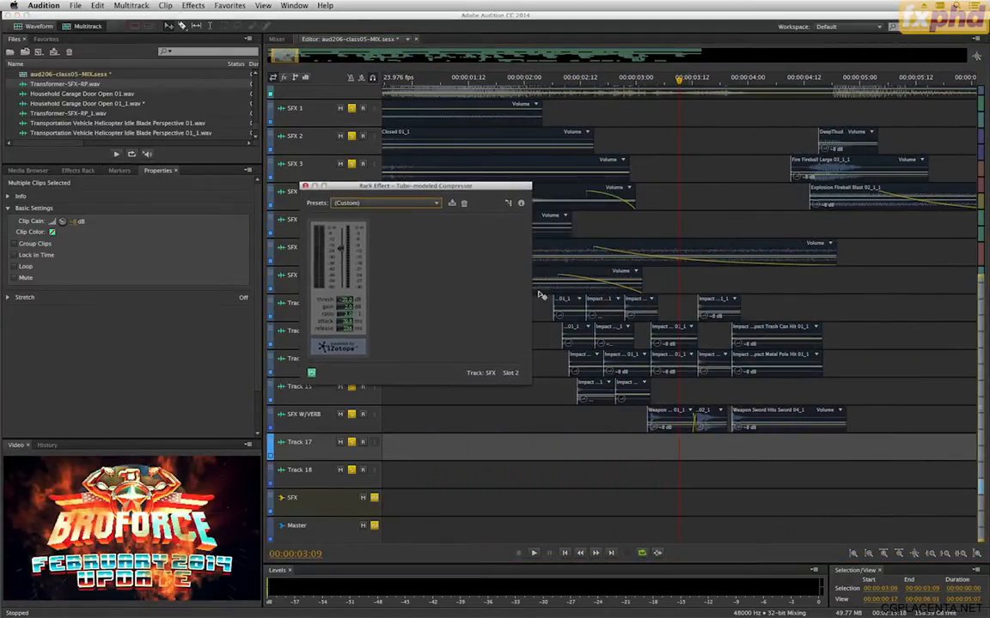
# Step: Select the impact and weapon clips around the playhead on Track 13, Track 14 and SFX W/VERB and set their clip gain to -14 dB
pyautogui.click(684, 423)
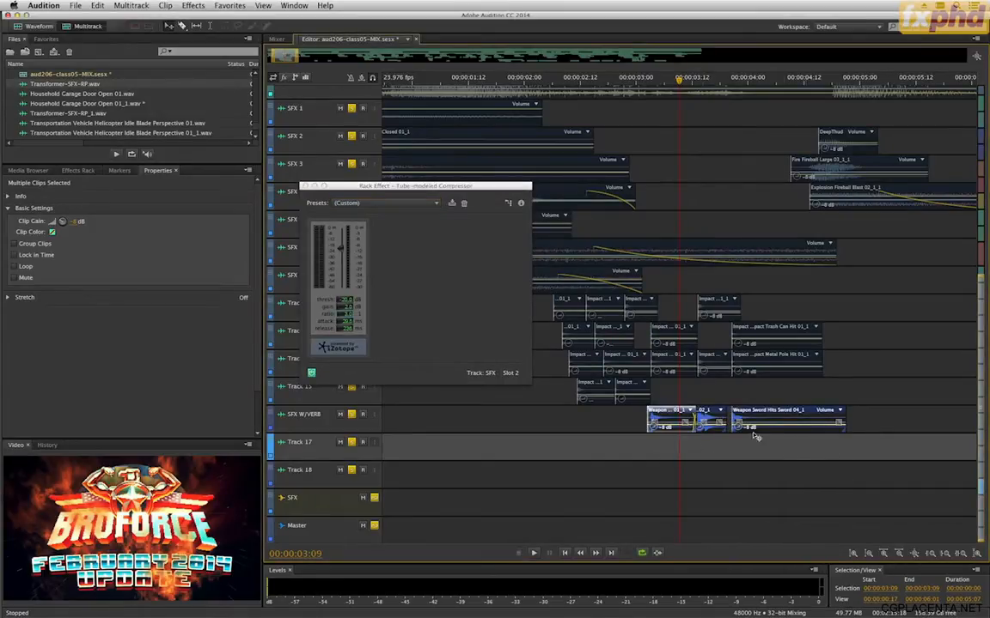
pyautogui.moveTo(825, 470); pyautogui.dragTo(675, 351)
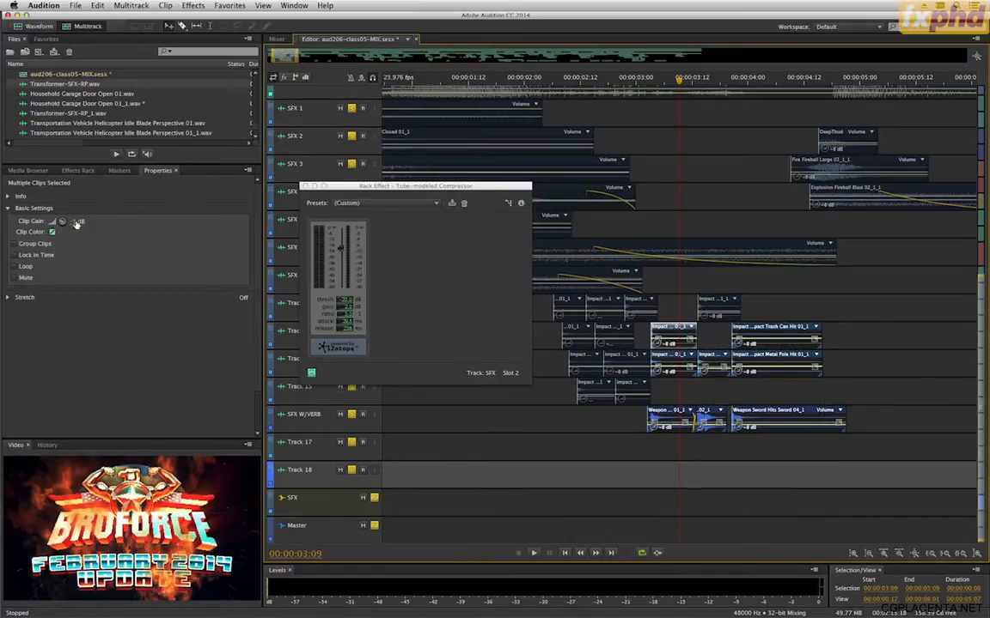
pyautogui.click(77, 221)
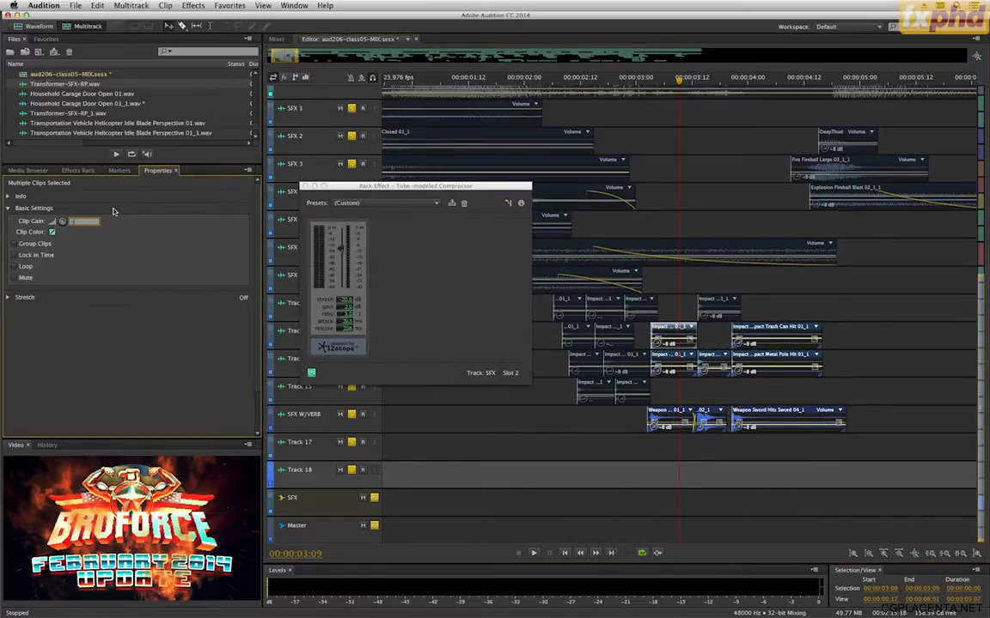
pyautogui.write('-14')
pyautogui.press('Return')
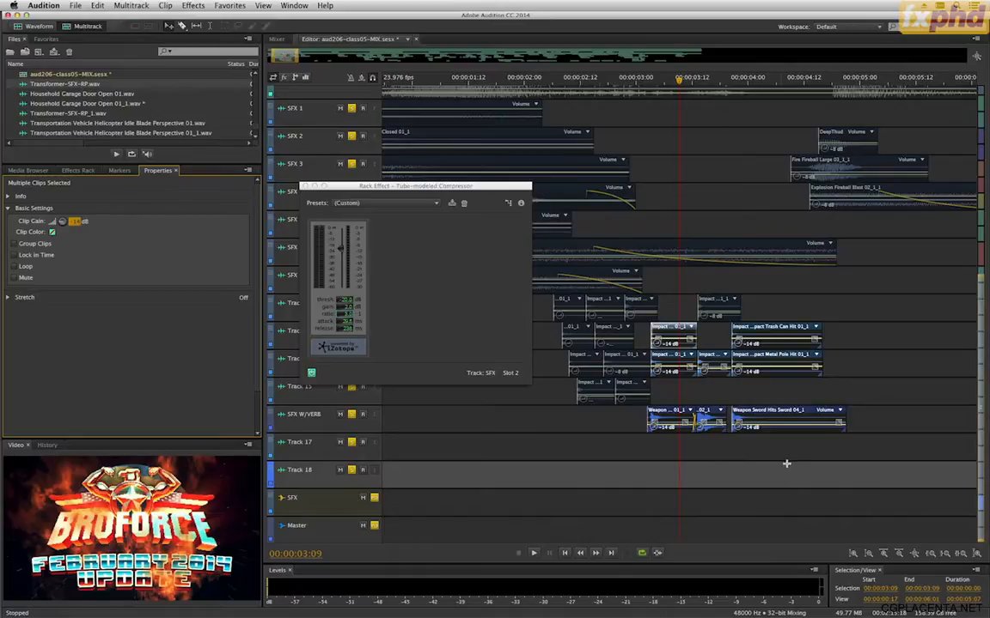
# Step: Set the clip gain of the three weapon clips around the playhead on SFX W/VERB to -17 dB
pyautogui.moveTo(793, 457); pyautogui.dragTo(670, 412)
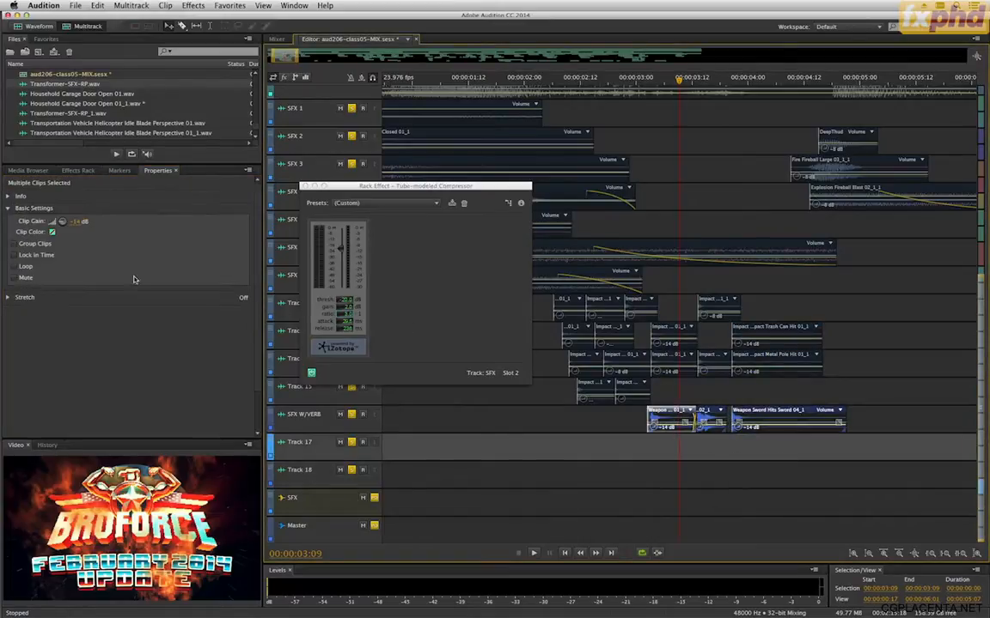
pyautogui.click(73, 222)
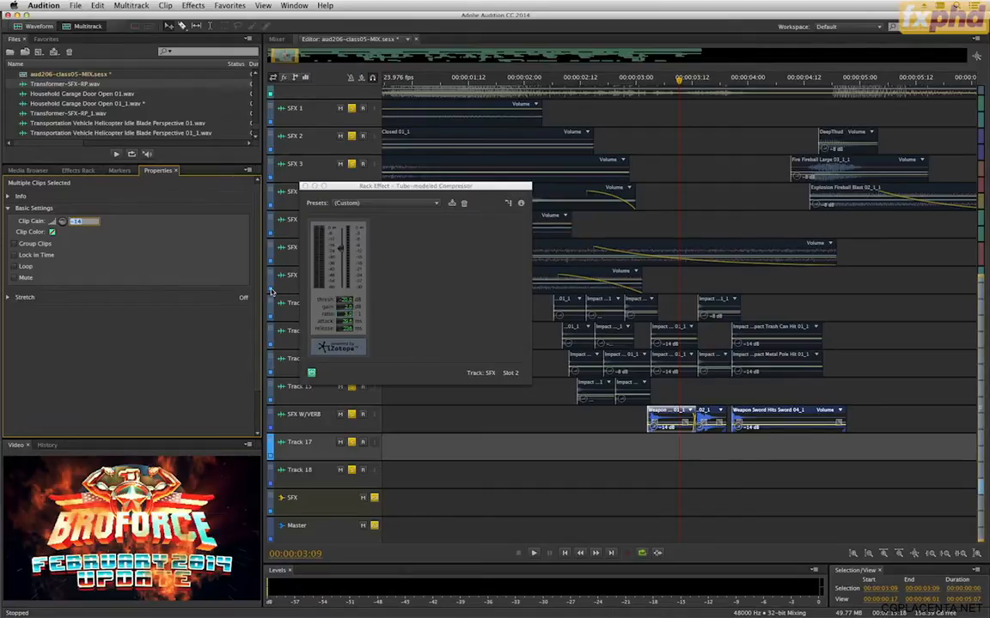
pyautogui.press('Return')
# Step: Try a clip gain of +4.2 dB on the impact and weapon clips from Track 12 through SFX W/VERB, undo it and deselect the clips
pyautogui.moveTo(790, 429); pyautogui.dragTo(558, 306)
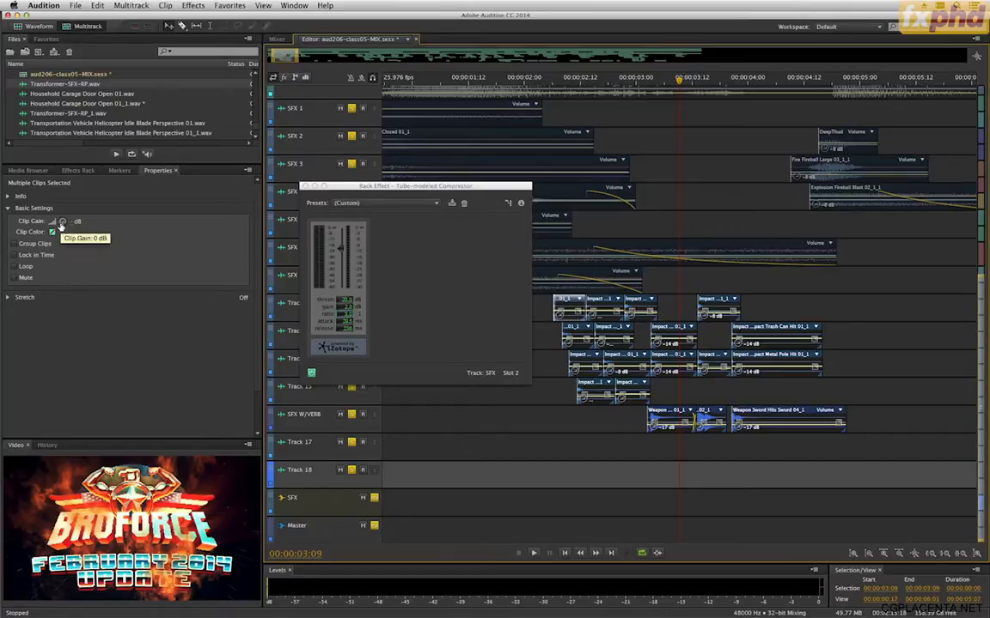
pyautogui.moveTo(61, 223); pyautogui.dragTo(61, 218)
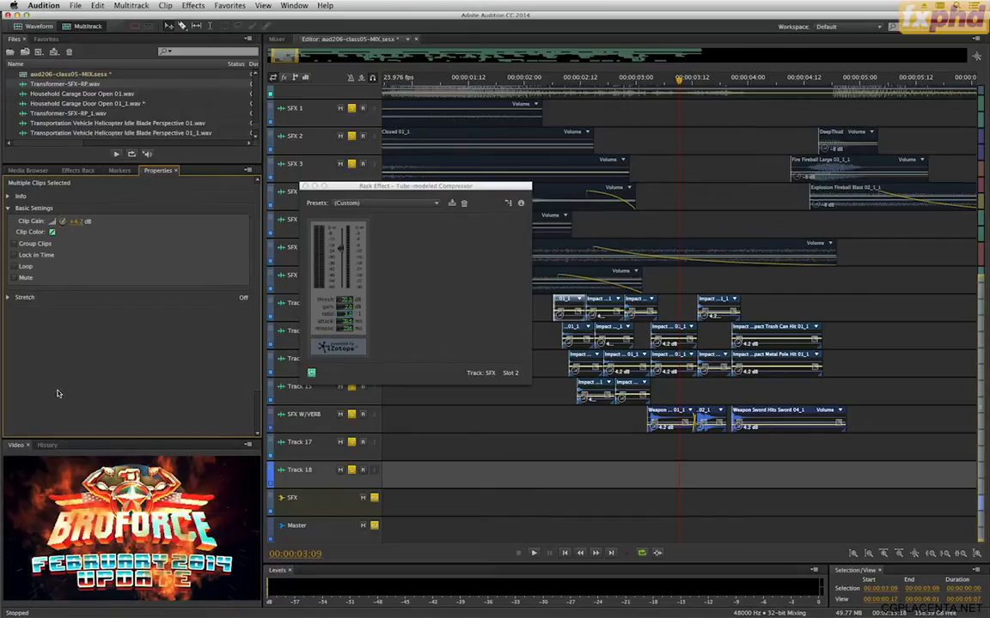
pyautogui.press('super+z')
pyautogui.click(508, 432)
# Step: Select the short SFX W/VERB clips between about 00:00:09 and 00:00:42 and set their clip gain to -14 dB
pyautogui.scroll(-5, 596, 443)
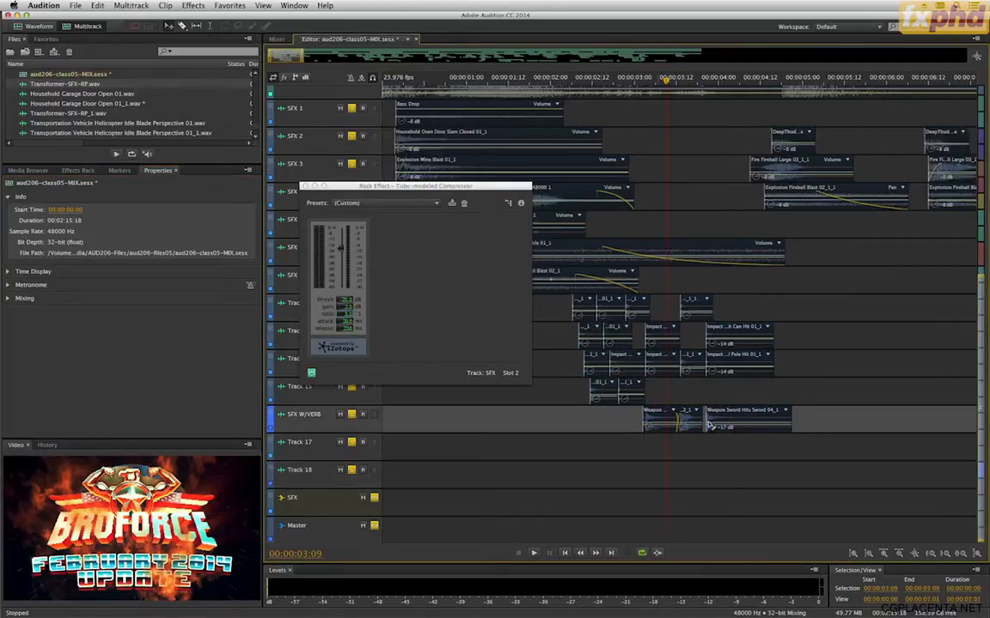
pyautogui.scroll(-6, 868, 415)
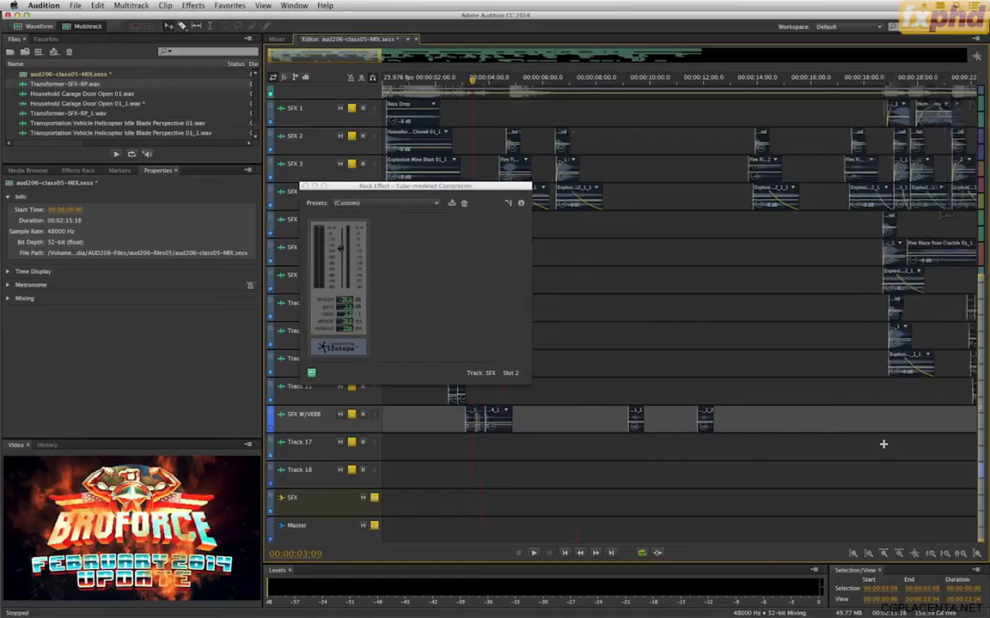
pyautogui.scroll(-5, 880, 443)
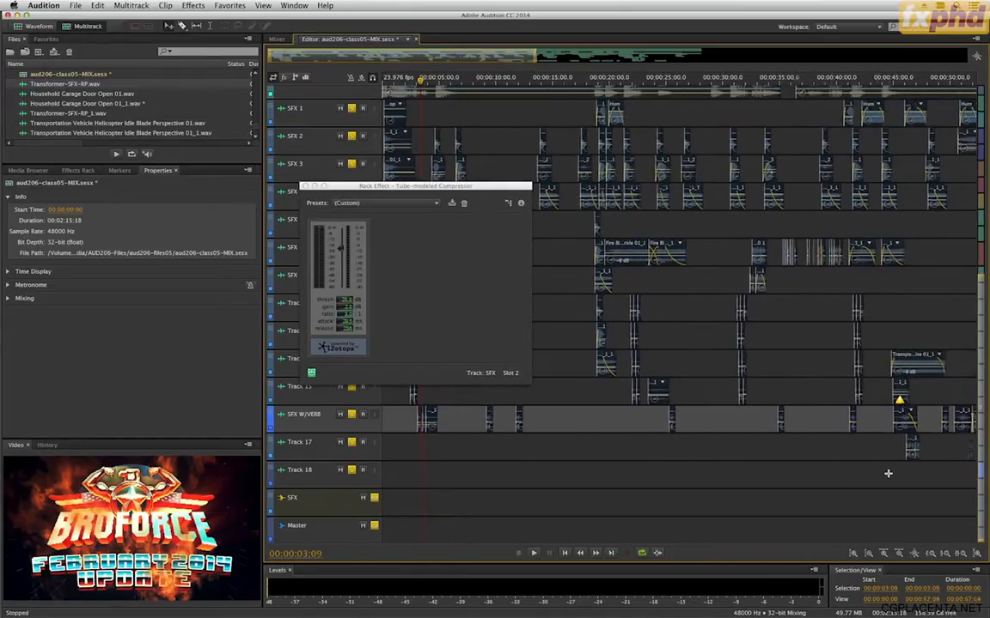
pyautogui.moveTo(773, 440); pyautogui.dragTo(395, 404)
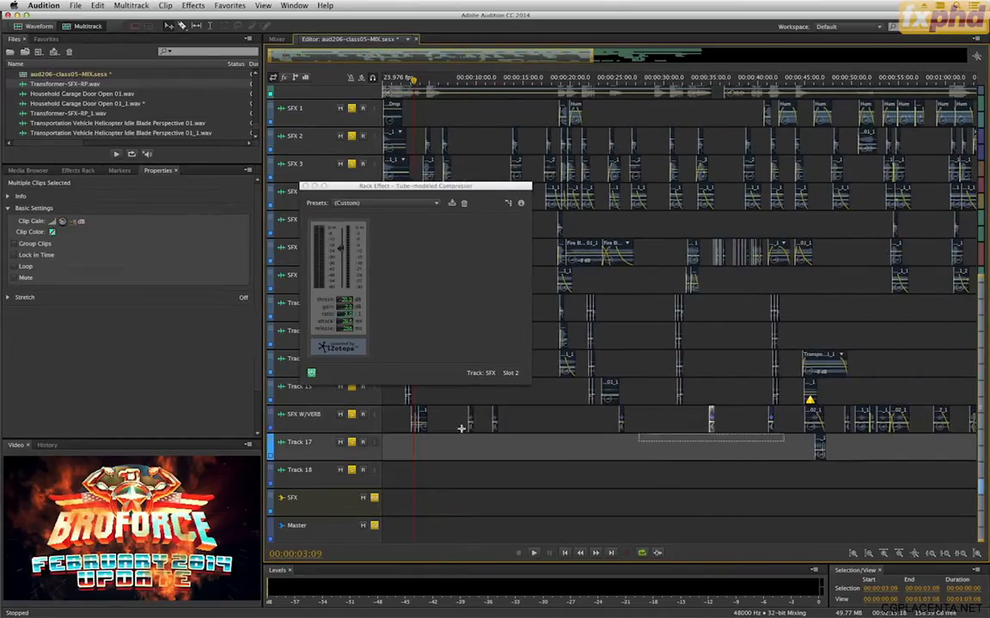
pyautogui.click(77, 221)
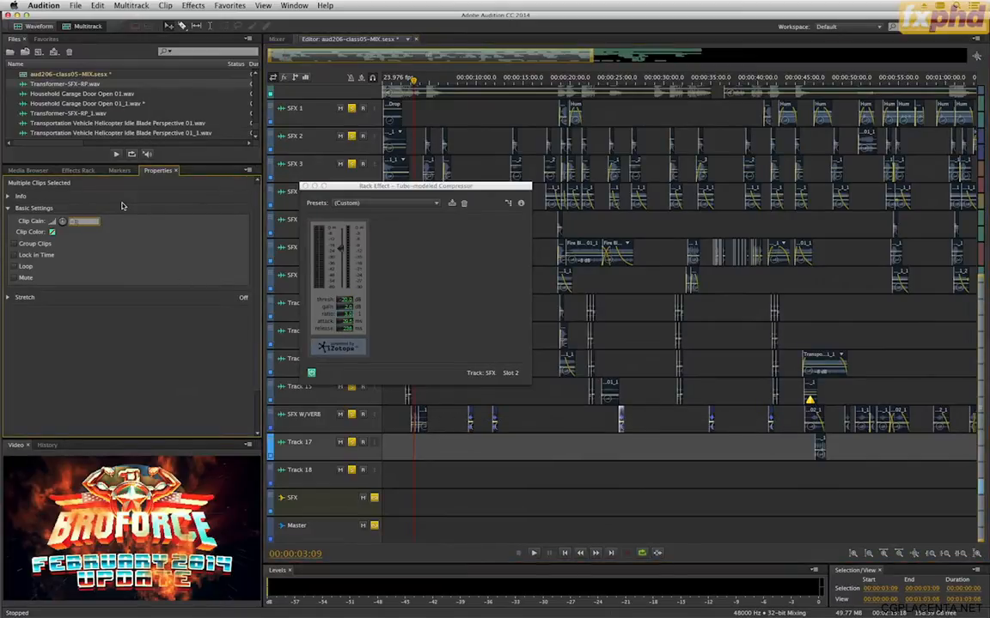
pyautogui.write('1.4')
pyautogui.press('Return')
# Step: Play the sound effects from 00:00:40:21 to 00:01:02:15 and select the Transformer-SFX-RP_1 clip on Track 17 during playback
pyautogui.click(766, 80)
pyautogui.press('space')
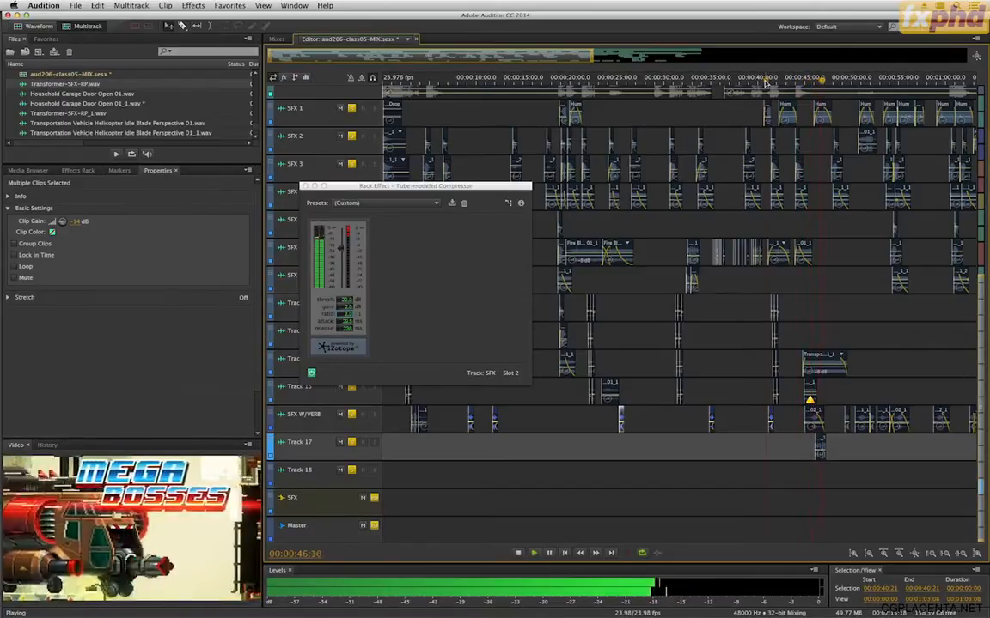
pyautogui.click(822, 447)
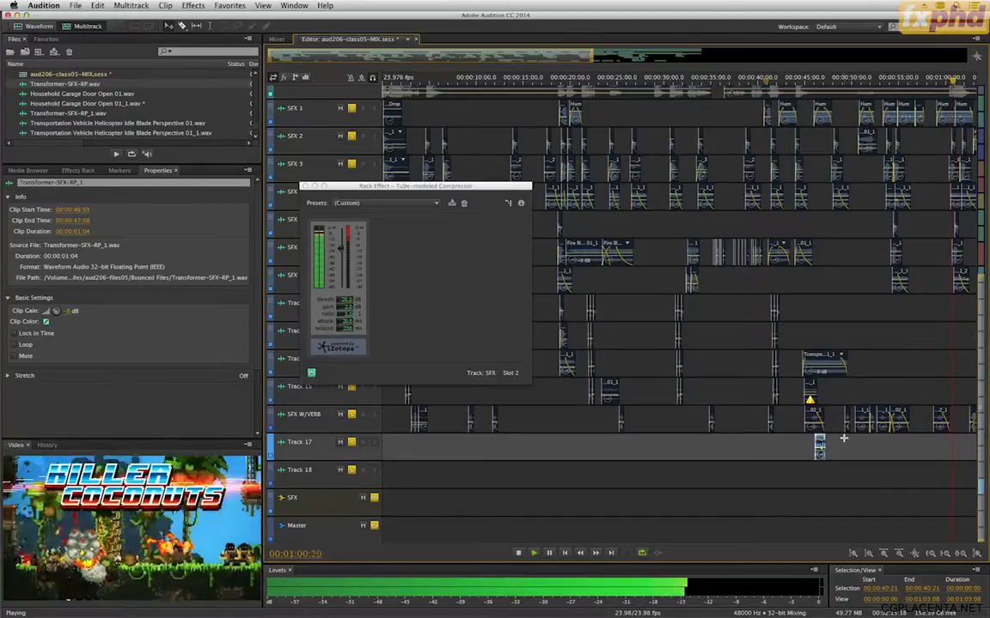
pyautogui.press('space')
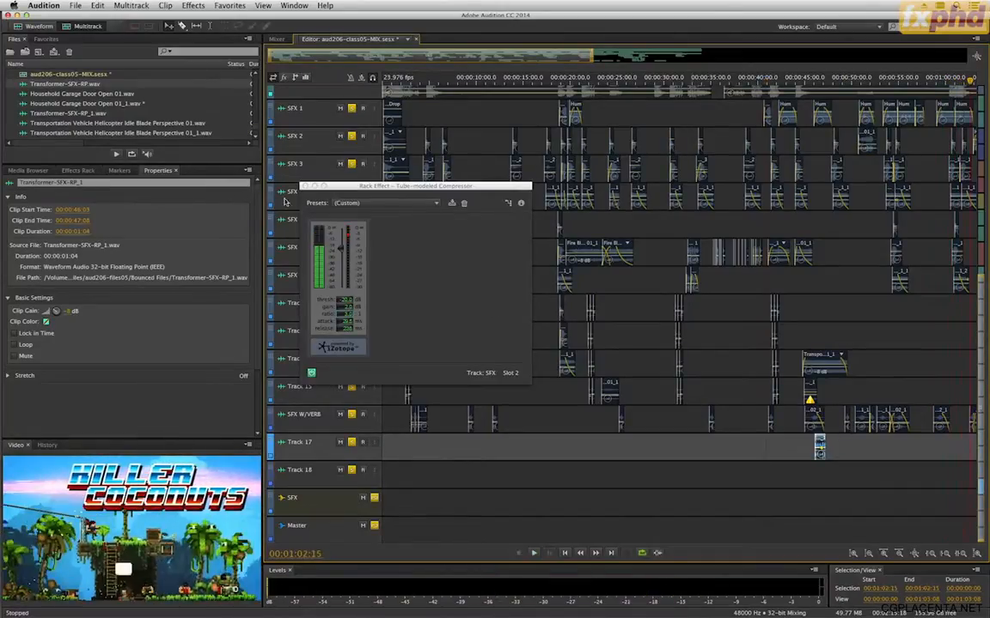
# Step: Close the compressor window and turn off solo for the SFX bus and its sound effects tracks
pyautogui.click(304, 186)
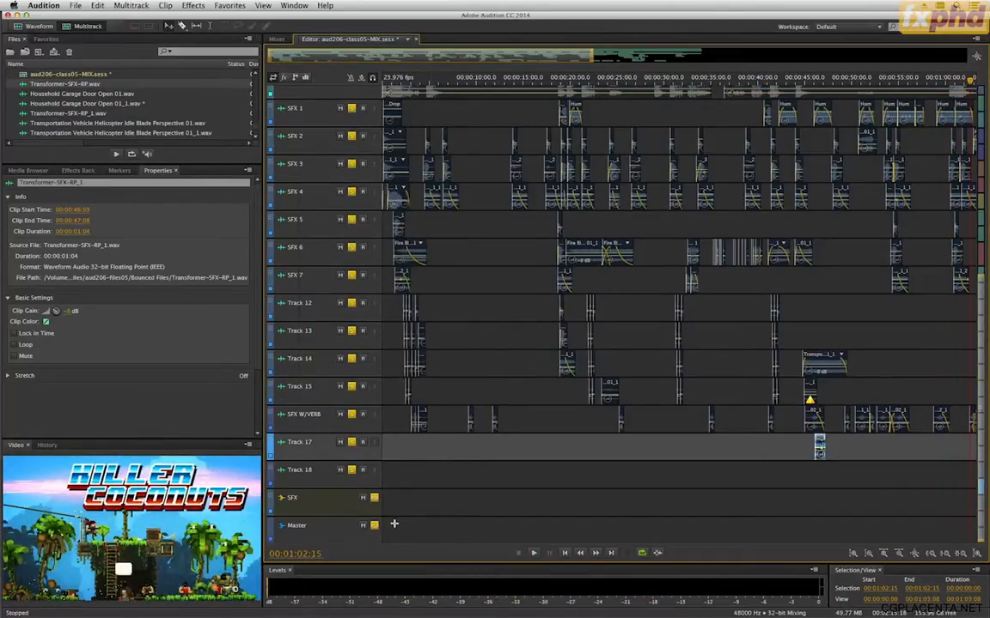
pyautogui.click(376, 502)
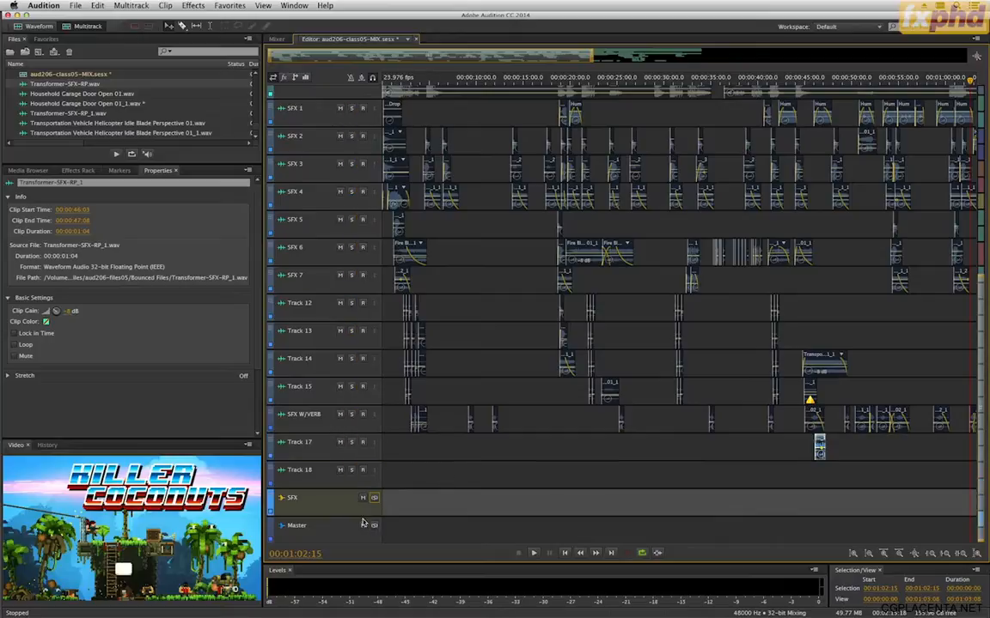
# Step: Expand the SFX bus track to show its volume, output routing and automation controls
pyautogui.moveTo(345, 527); pyautogui.dragTo(328, 543)
pyautogui.scroll(-1, 462, 478)
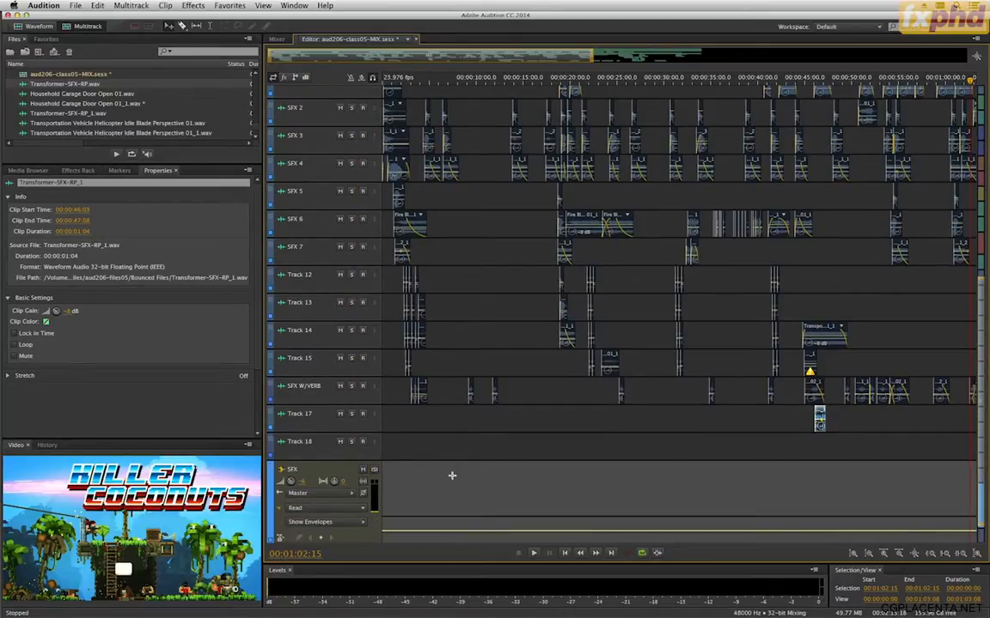
pyautogui.scroll(-1, 457, 475)
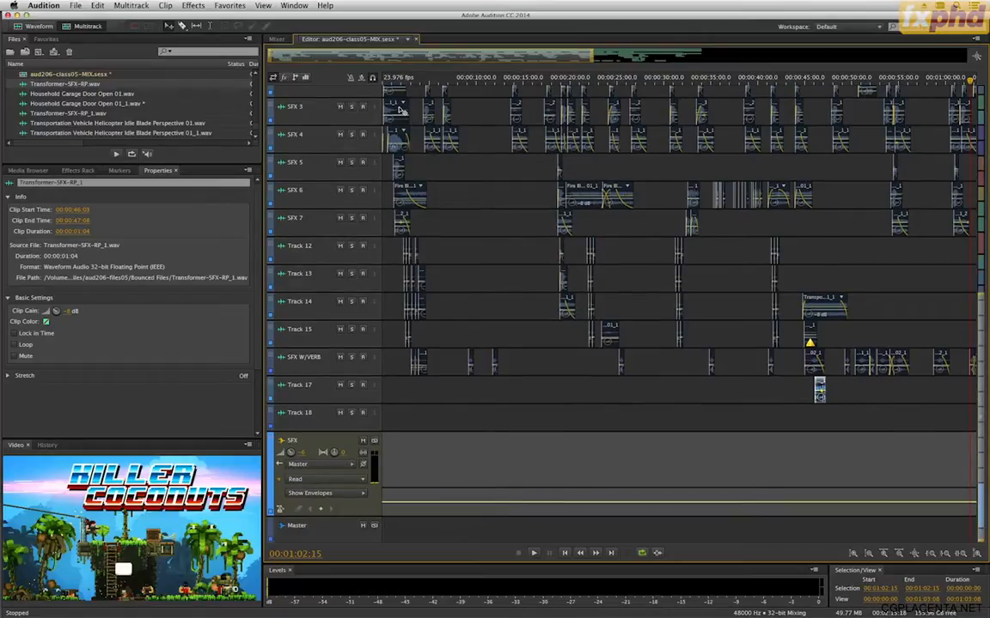
# Step: Play the full unsoloed mix from the start to 00:00:29:04
pyautogui.press('Home')
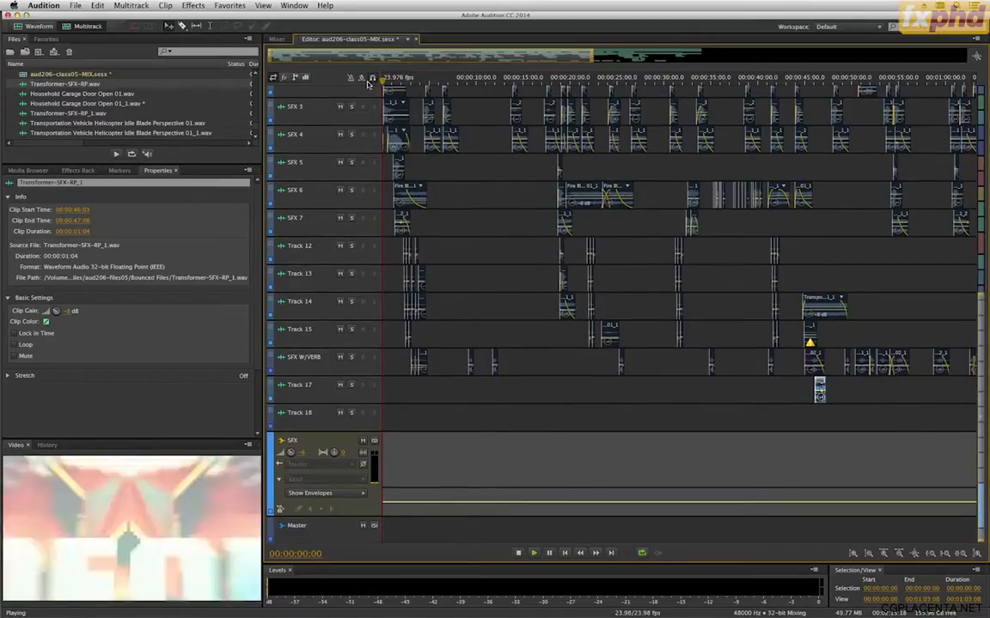
pyautogui.press('space')
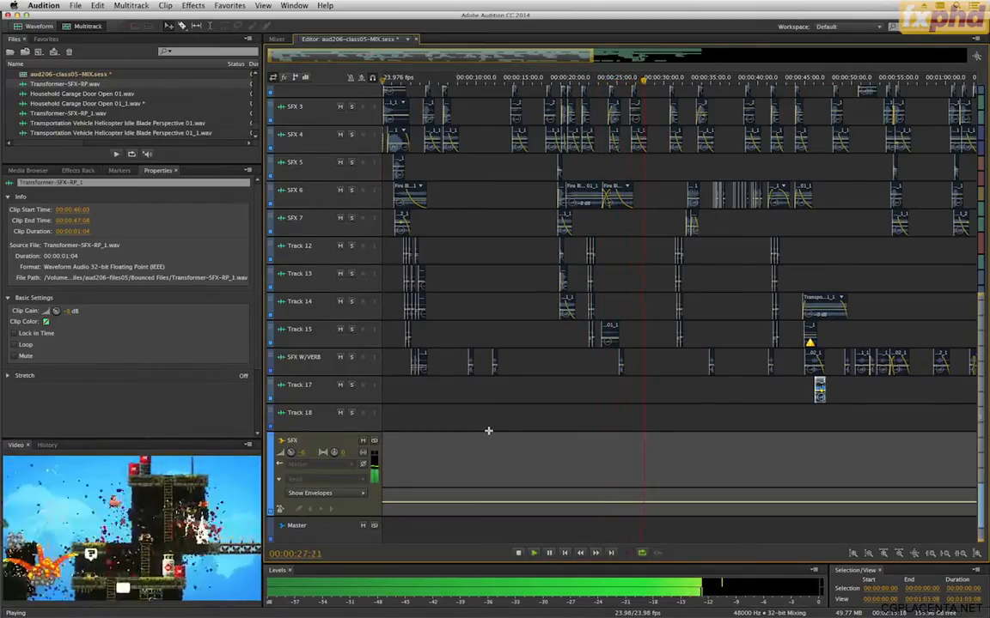
pyautogui.press('space')
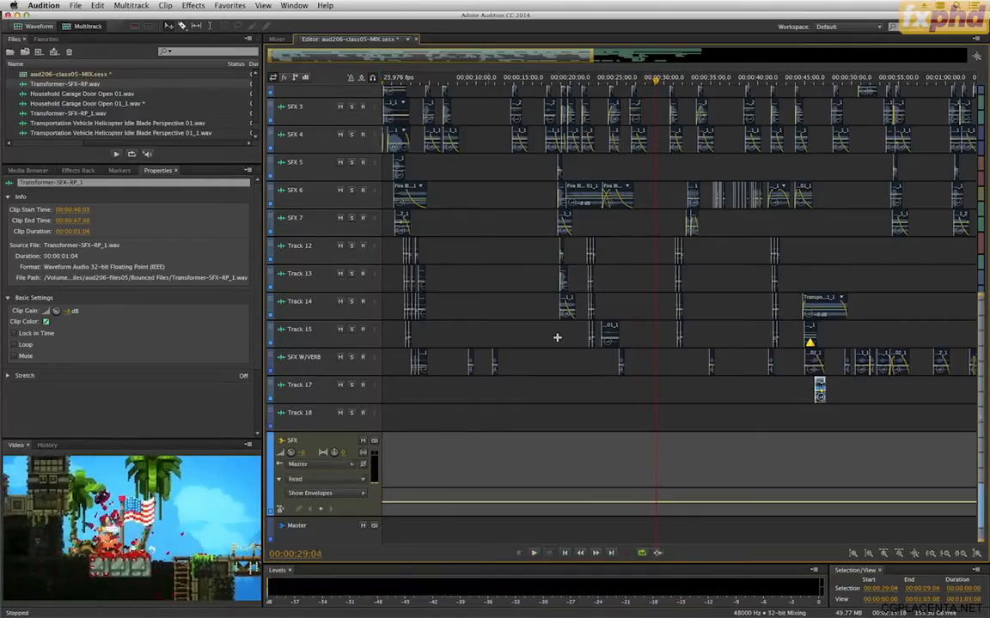
# Step: Expand the GameSFX bus track and shift its entire volume envelope to about -5.9 dB outside the raised section
pyautogui.scroll(10, 557, 338)
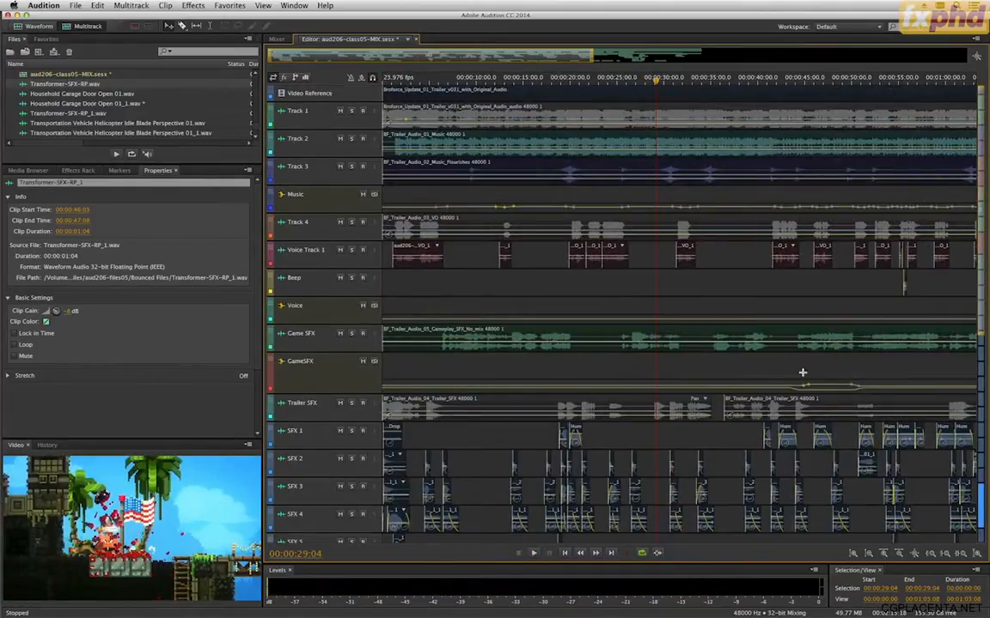
pyautogui.click(855, 390)
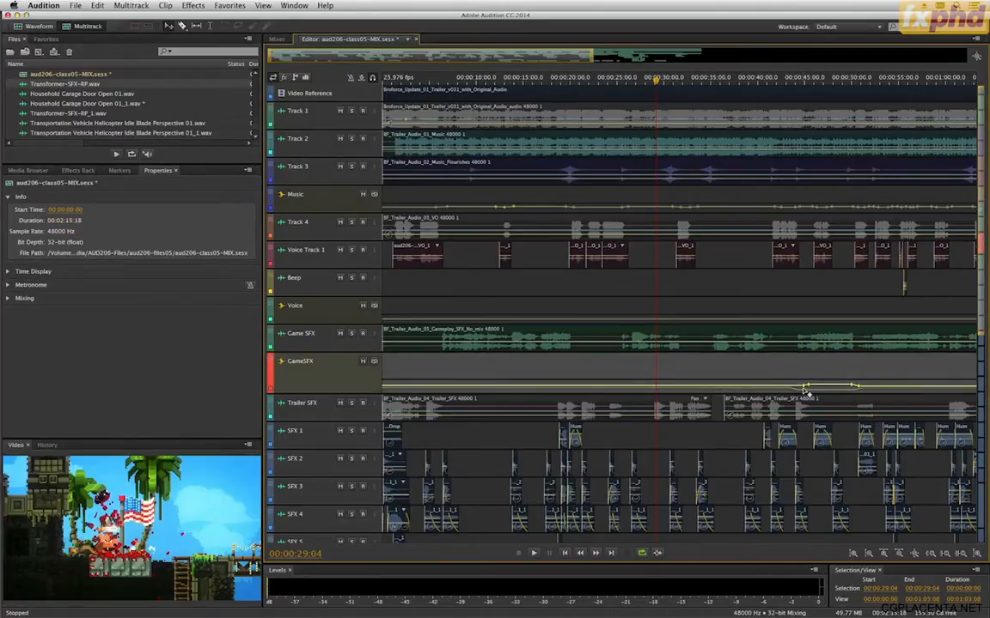
pyautogui.moveTo(806, 391)
pyautogui.moveTo(804, 392); pyautogui.dragTo(805, 394)
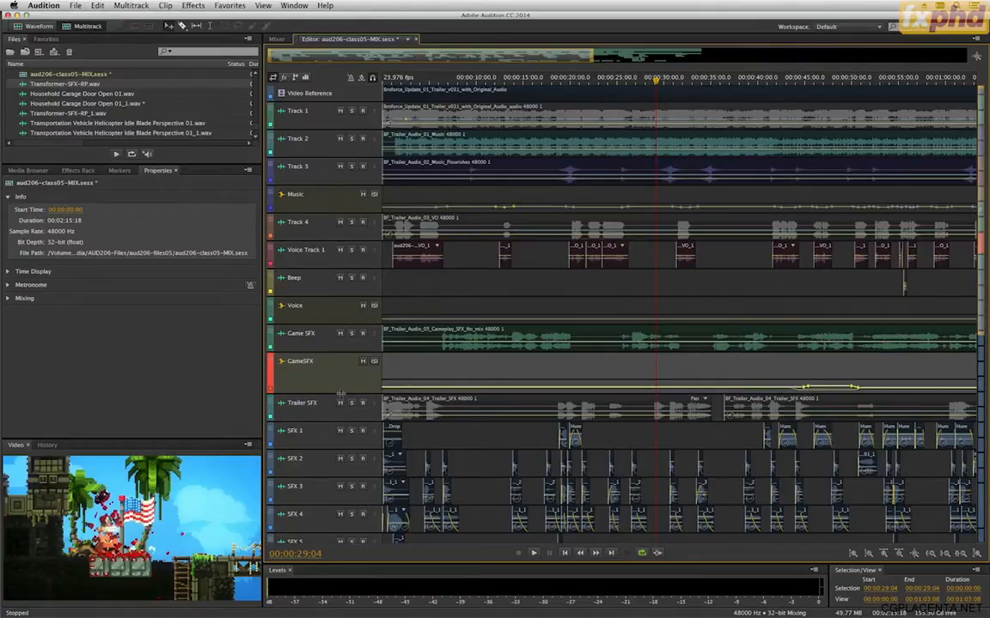
pyautogui.scroll(5, 349, 475)
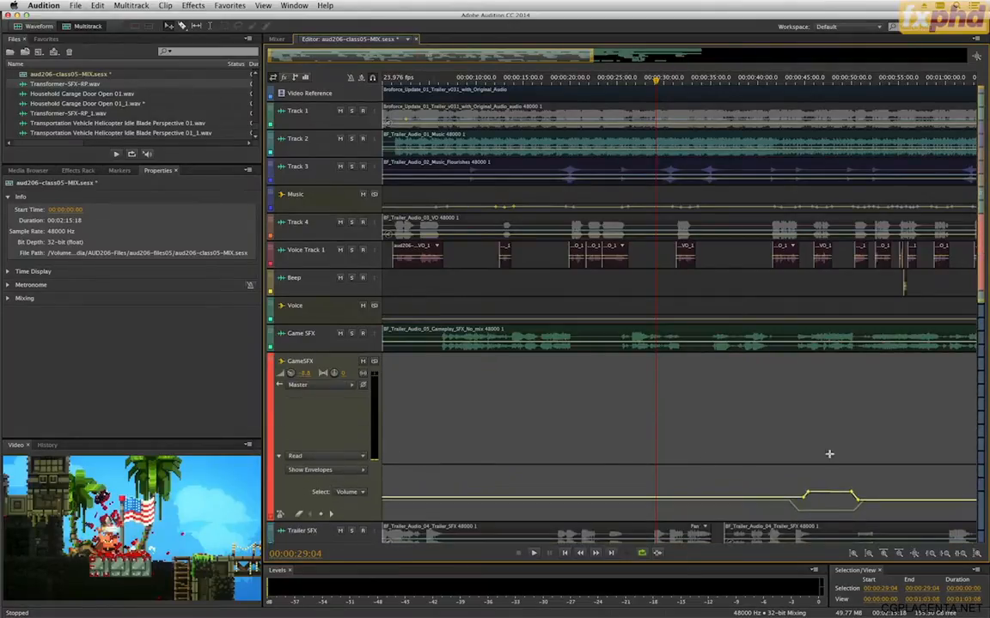
pyautogui.moveTo(806, 503)
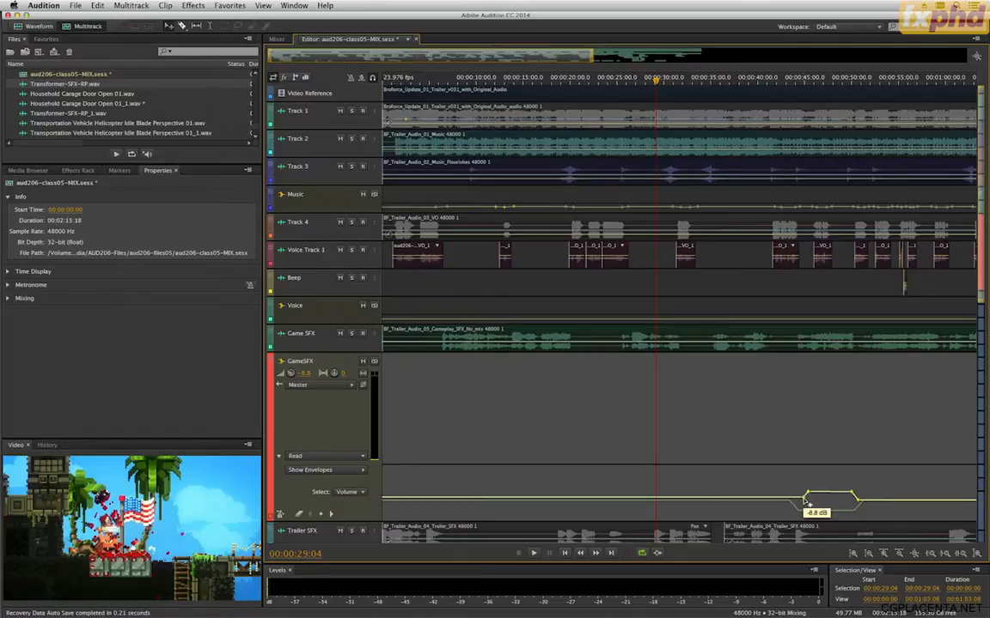
pyautogui.moveTo(807, 503); pyautogui.dragTo(807, 497)
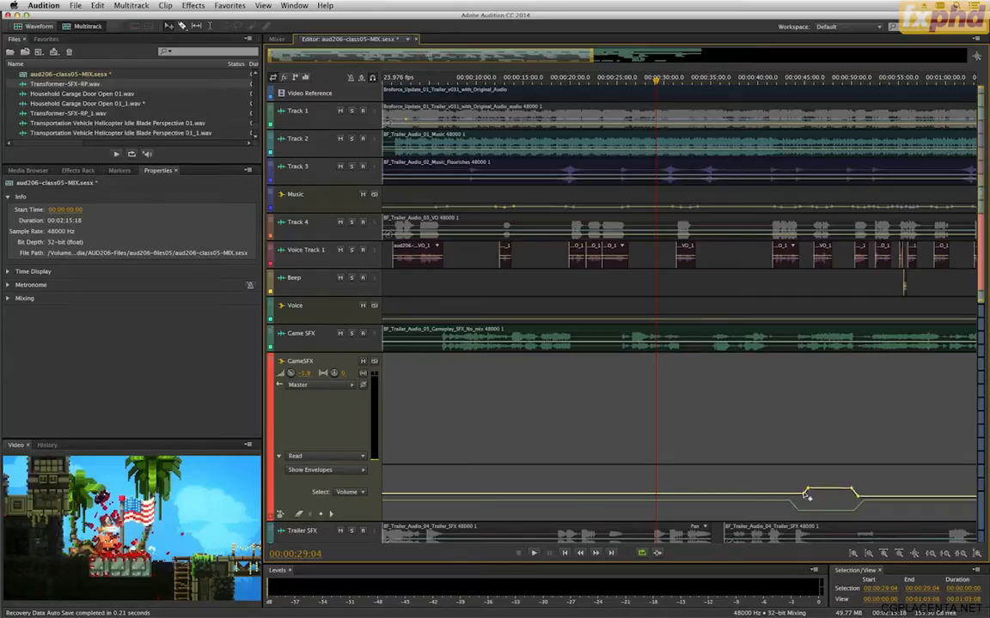
# Step: Play short passages of the full mix from 00:00:42:14 and from 00:00:21:13 to 00:00:26:10
pyautogui.click(781, 84)
pyautogui.press('space')
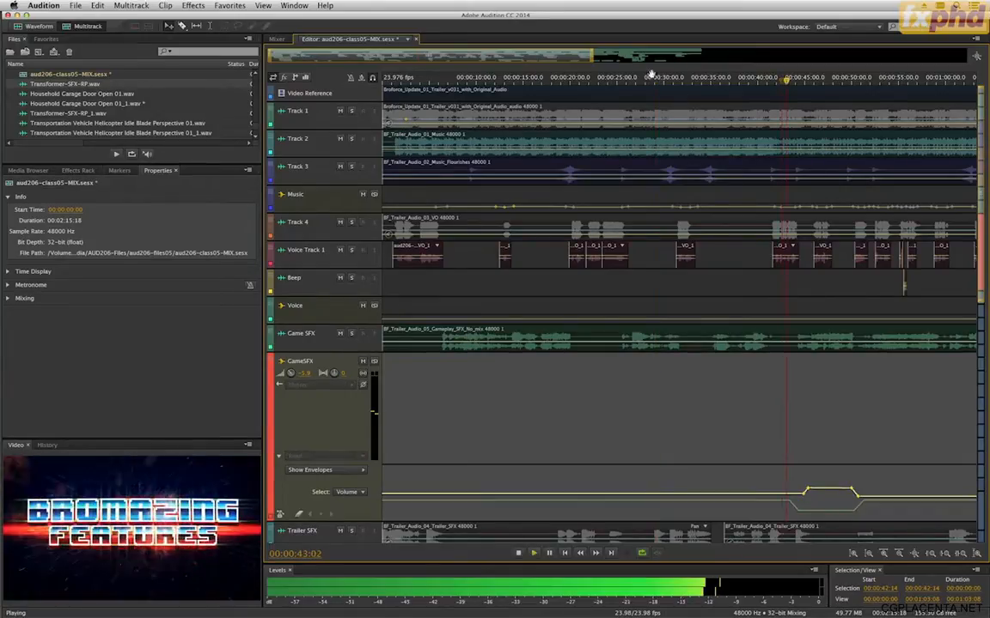
pyautogui.press('space')
pyautogui.moveTo(599, 84); pyautogui.dragTo(585, 85)
pyautogui.press('space')
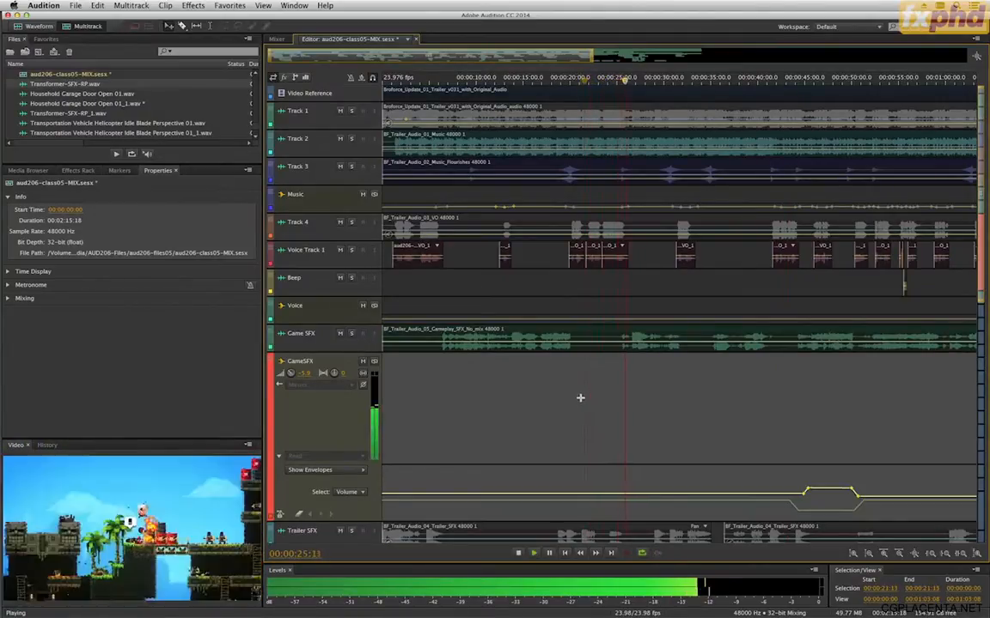
pyautogui.press('space')
# Step: Enlarge the SFX bus track and raise its volume to 0 dB
pyautogui.scroll(-10, 562, 414)
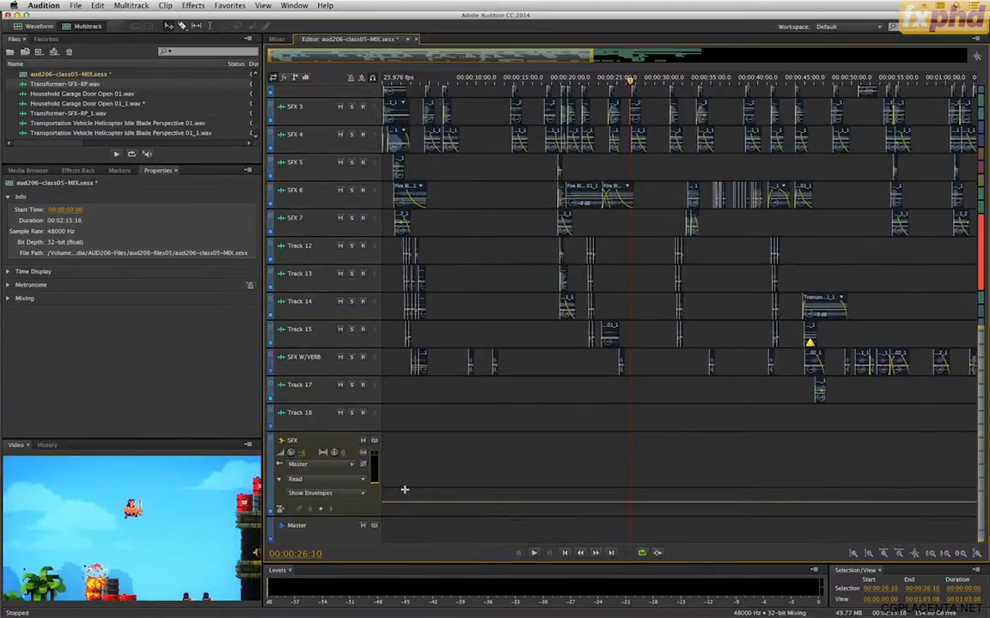
pyautogui.moveTo(351, 517); pyautogui.dragTo(424, 512)
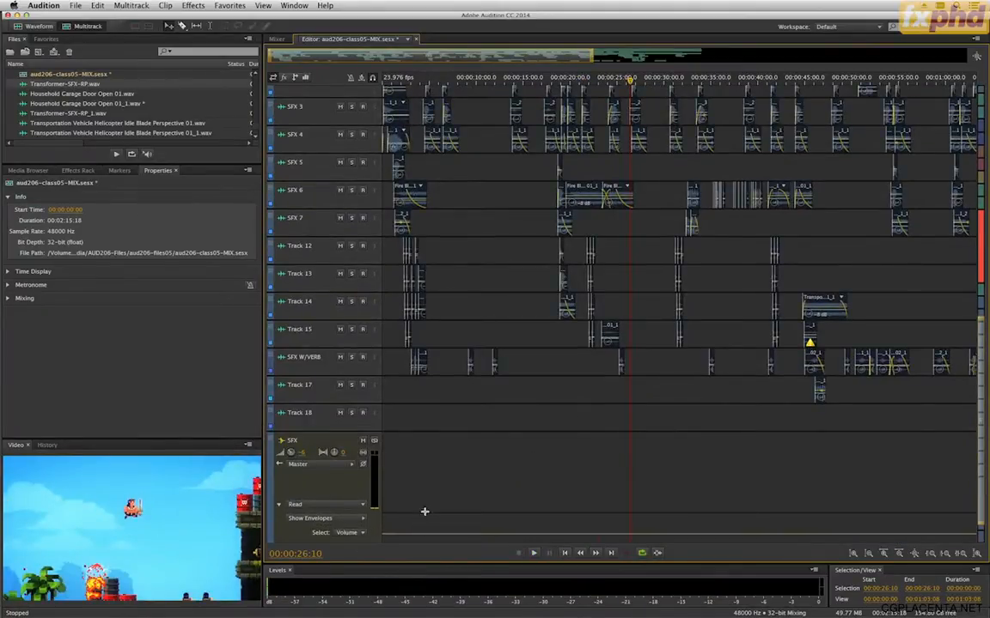
pyautogui.scroll(-2, 425, 474)
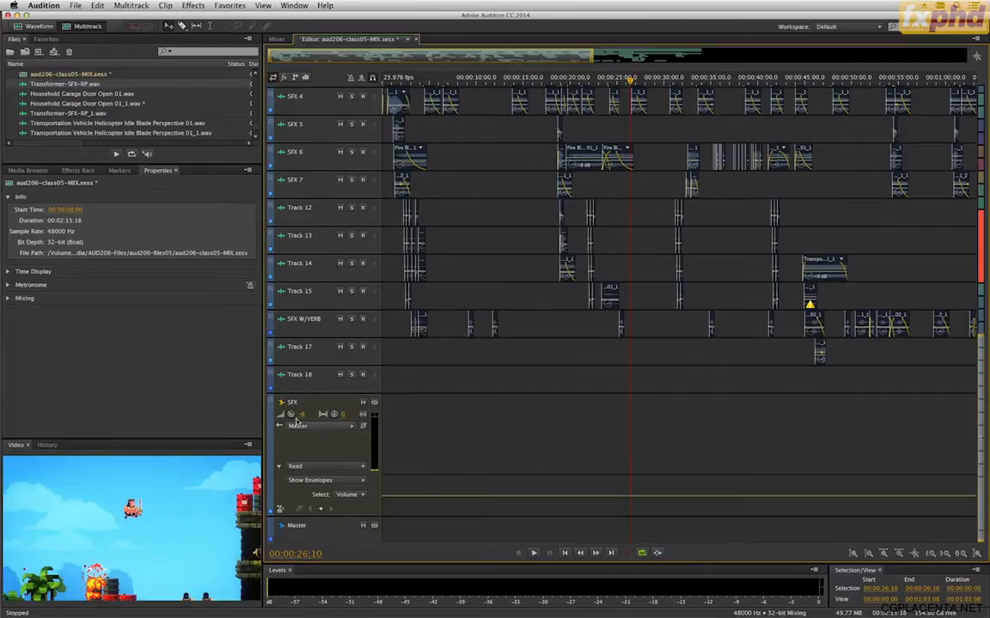
pyautogui.moveTo(292, 415); pyautogui.dragTo(291, 408)
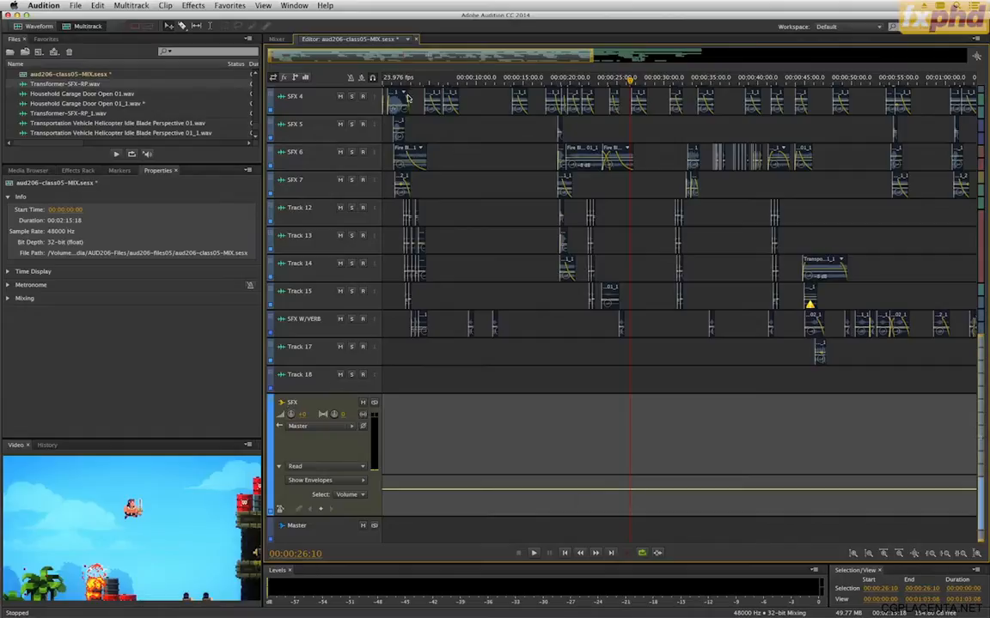
# Step: Play the full mix from the start to 00:01:01:13
pyautogui.moveTo(372, 81); pyautogui.dragTo(367, 101)
pyautogui.press('space')
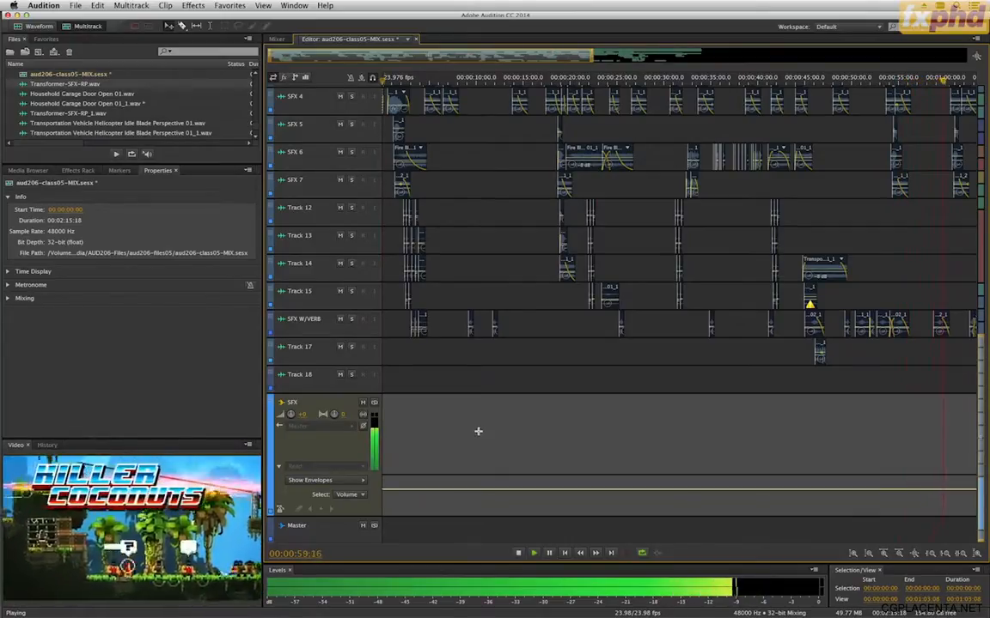
pyautogui.press('space')
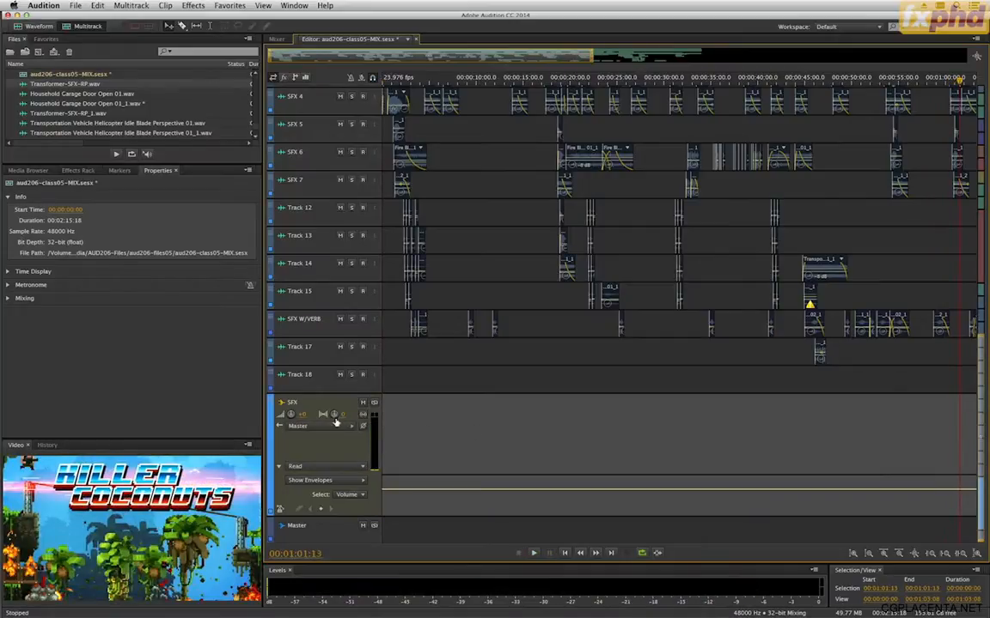
# Step: Set the SFX bus volume to -2 dB
pyautogui.click(305, 416)
pyautogui.write('-3')
pyautogui.press('Return')
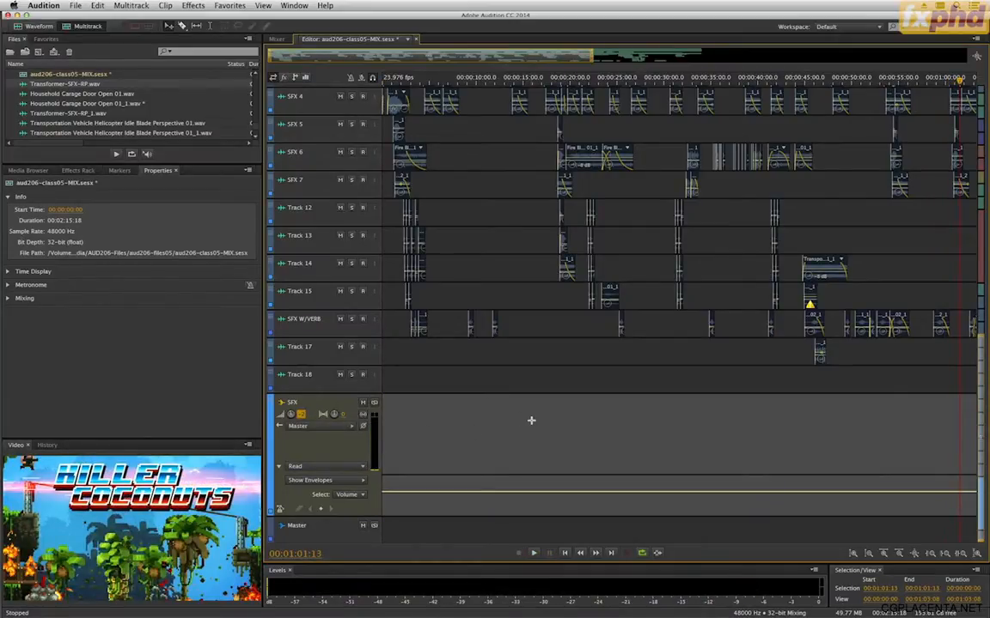
# Step: Lower the GameSFX bus's entire volume envelope to about -9.8 dB at 00:01:01:13
pyautogui.scroll(10, 531, 420)
pyautogui.scroll(-1, 601, 419)
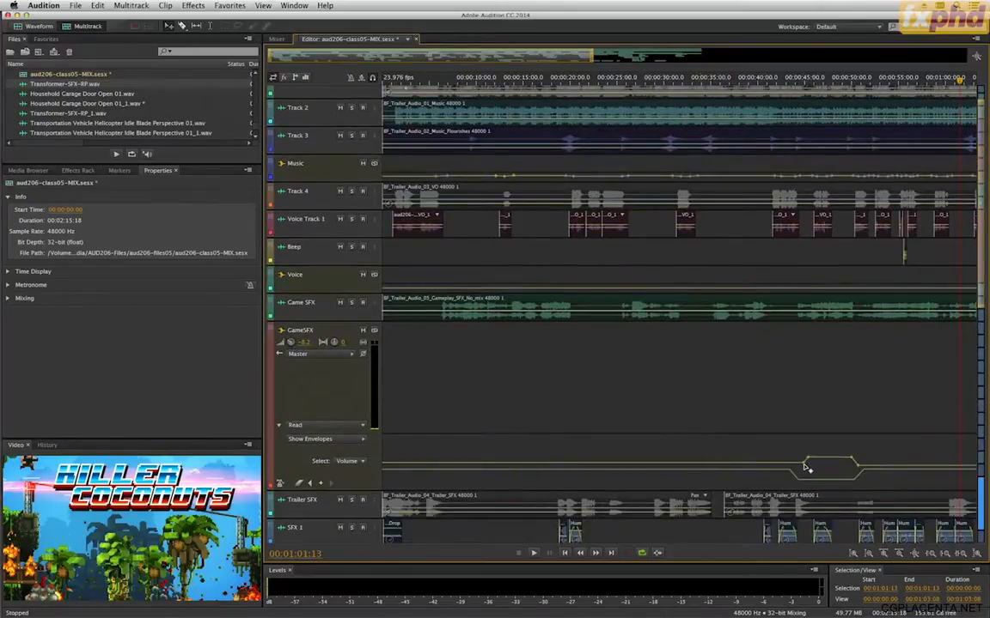
pyautogui.moveTo(805, 468); pyautogui.dragTo(807, 469)
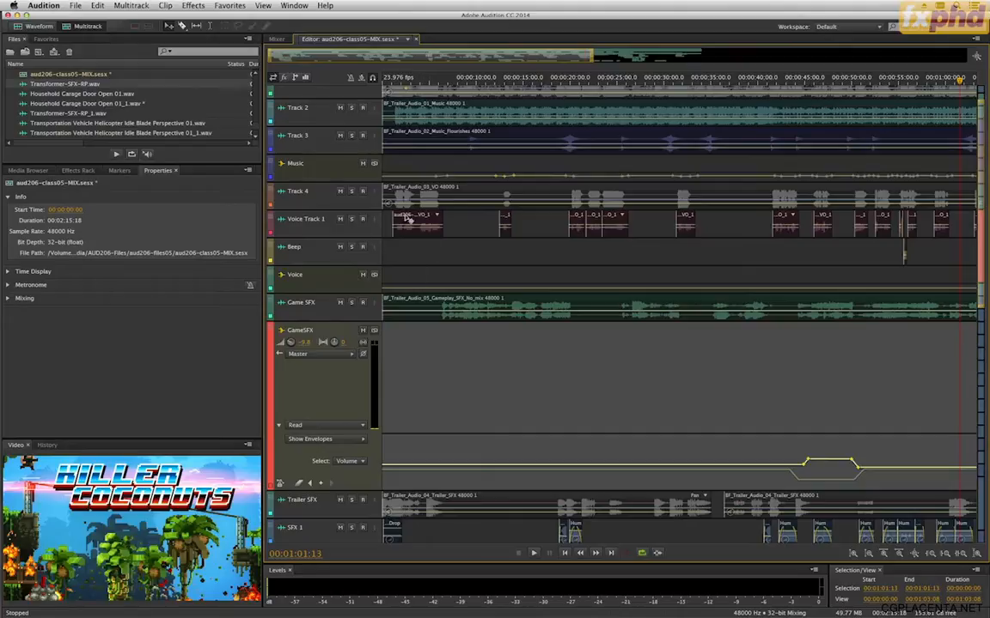
# Step: Expand the Voice bus track and set its volume to -8 dB
pyautogui.moveTo(352, 294); pyautogui.dragTo(432, 341)
pyautogui.scroll(-5, 532, 313)
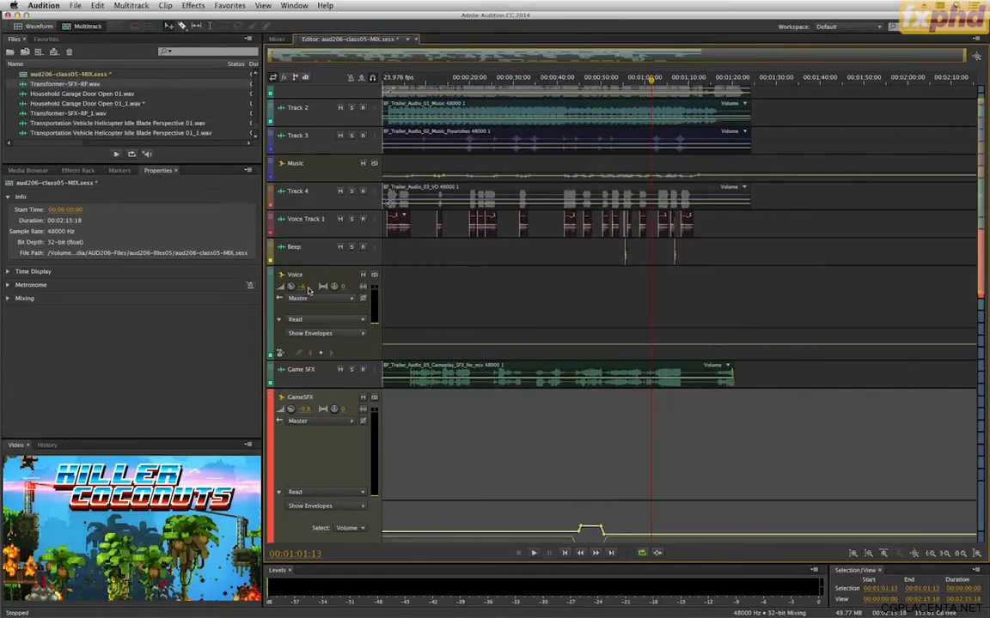
pyautogui.moveTo(303, 290); pyautogui.dragTo(323, 289)
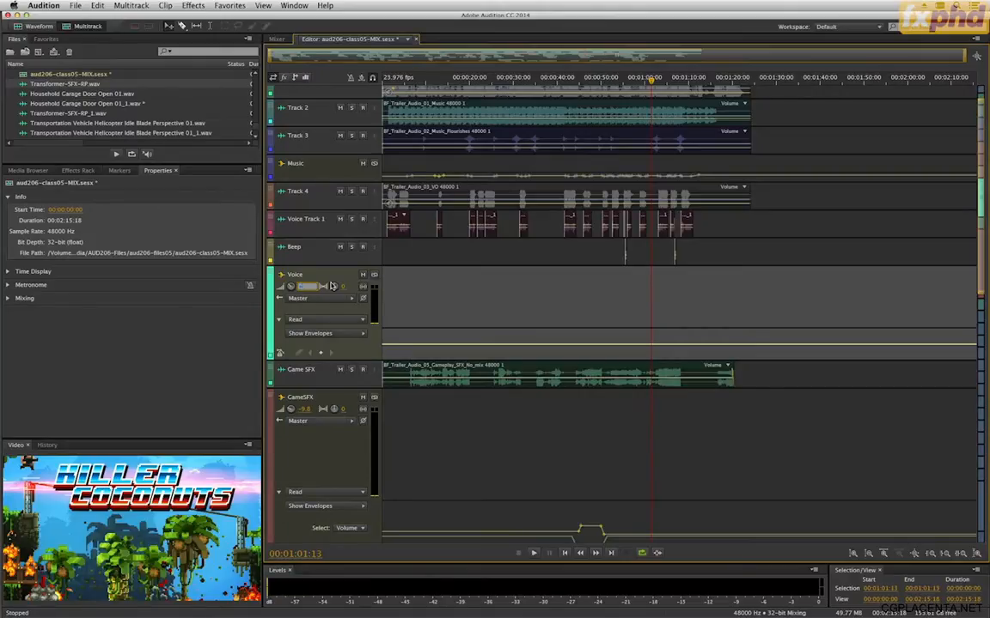
pyautogui.press('Return')
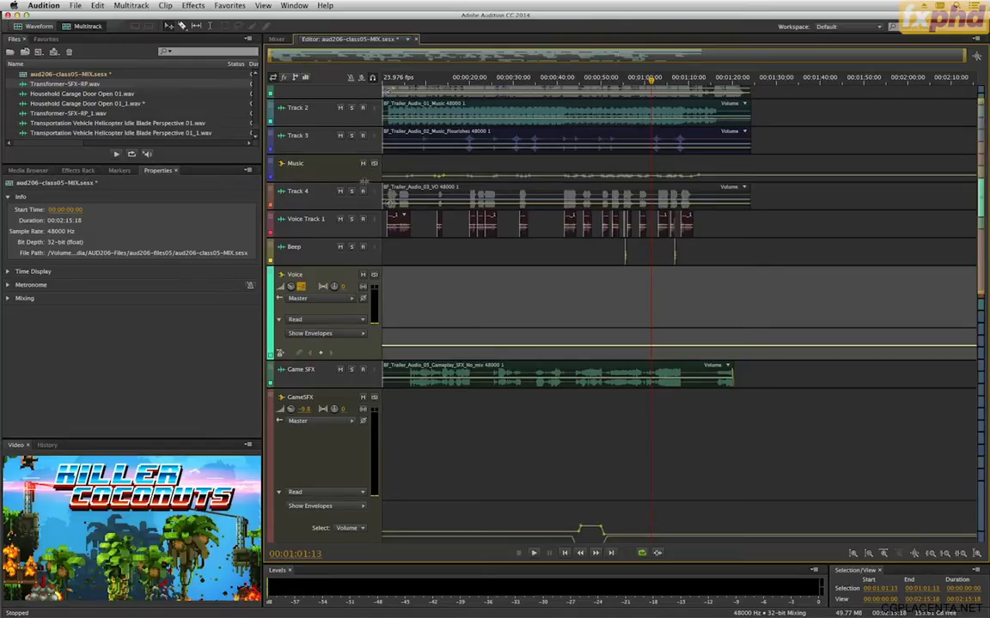
# Step: Expand the Music bus track and play the full mix from the start to 00:00:44:07
pyautogui.click(280, 163)
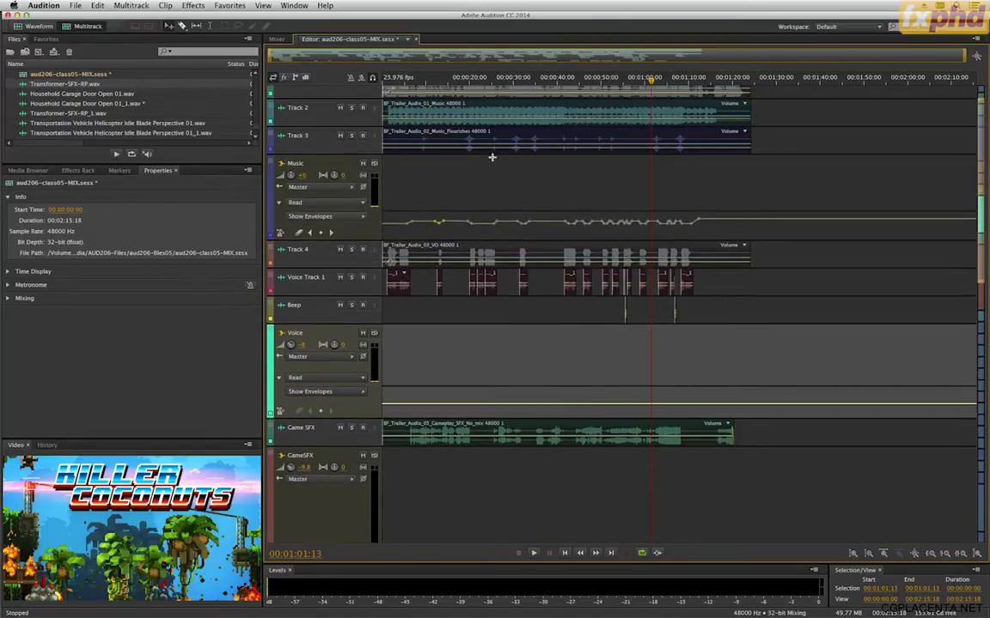
pyautogui.press('Home')
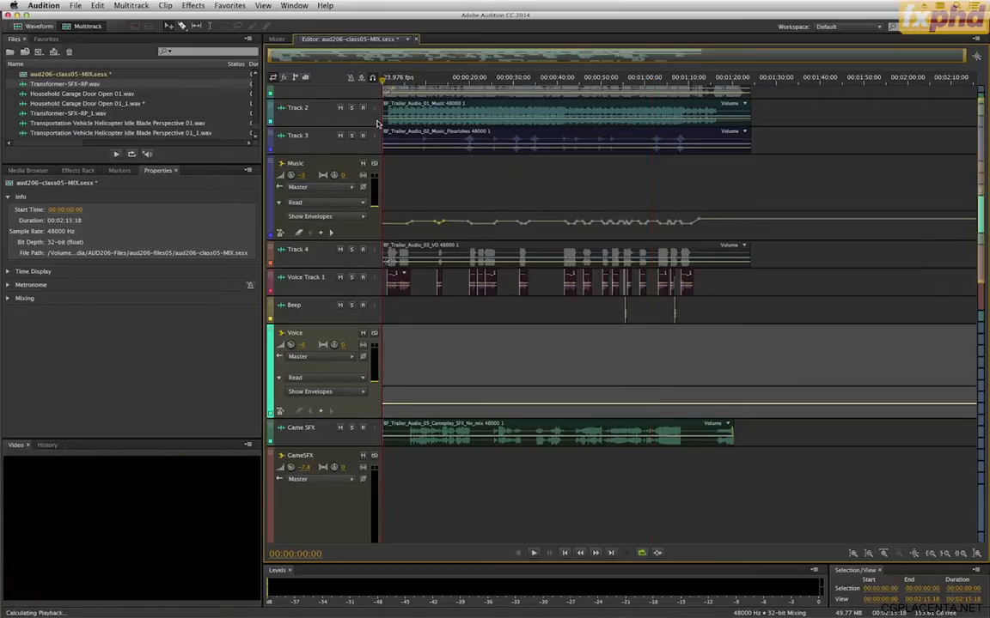
pyautogui.press('space')
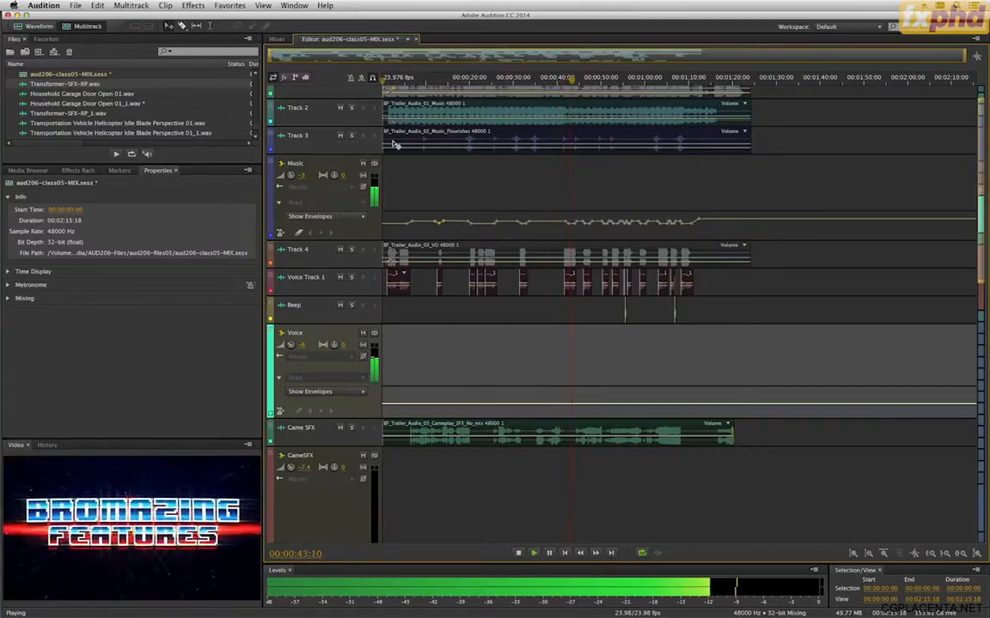
pyautogui.press('space')
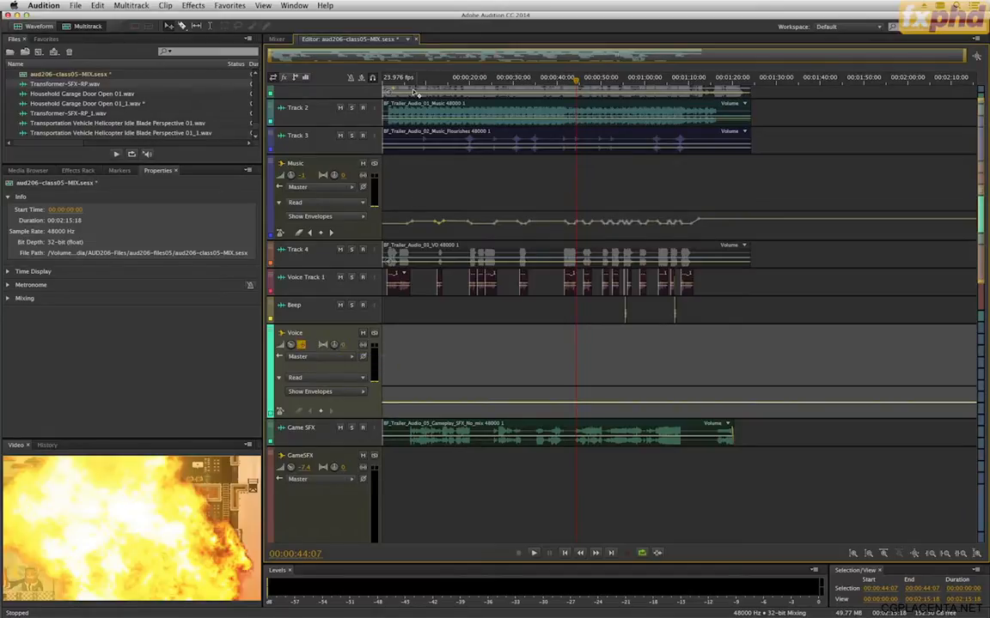
# Step: Play the full mix from 00:00:29:01 to 00:01:13:19
pyautogui.click(510, 86)
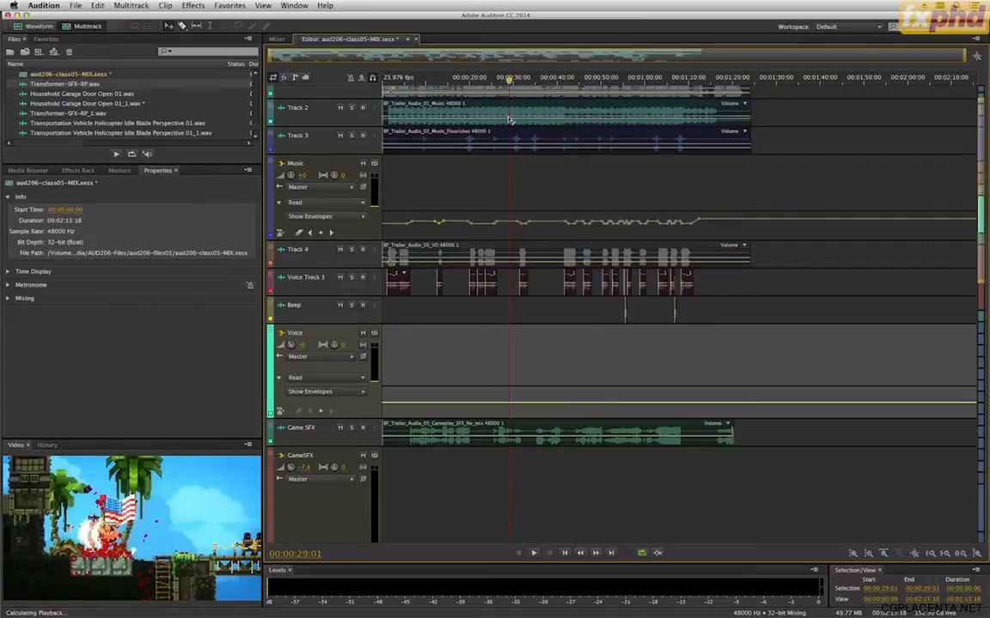
pyautogui.press('space')
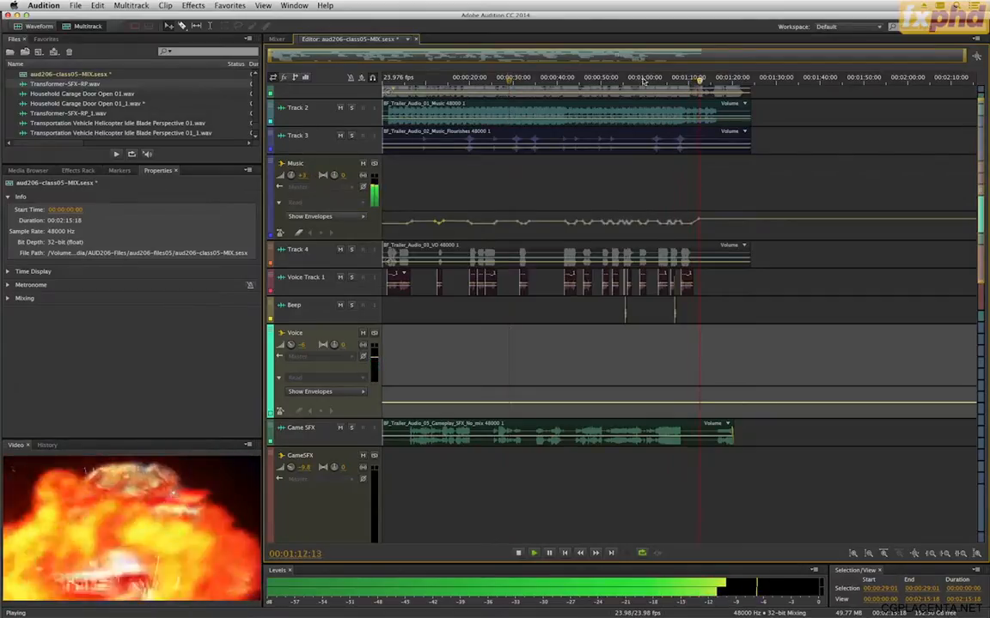
pyautogui.press('space')
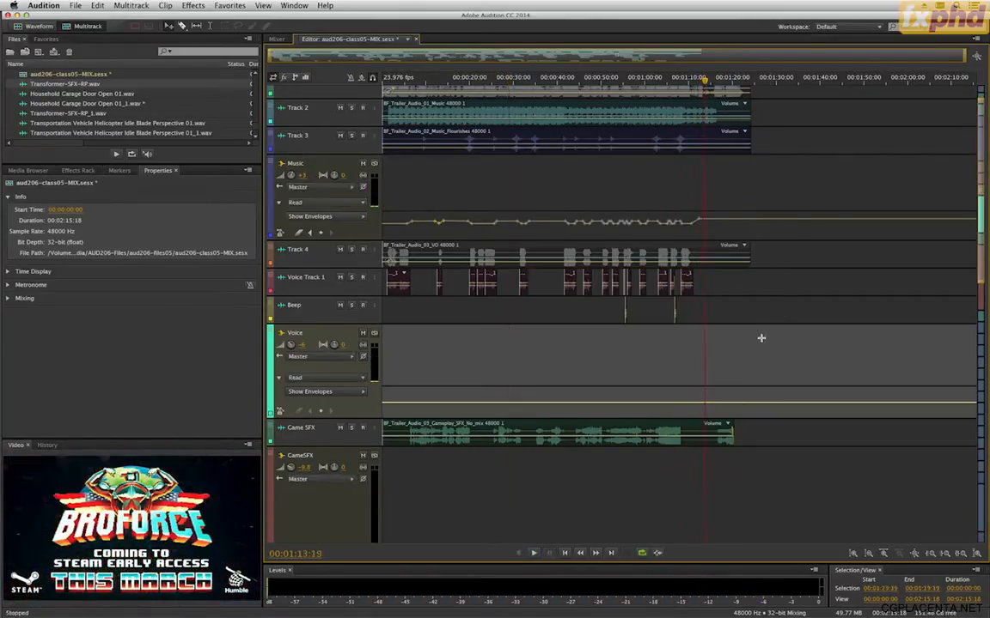
# Step: Set the clip gain to -16 dB for the first clip group after 00:01:10:20 on Tracks 12, 13, 14 and SFX W/VERB
pyautogui.scroll(-15, 761, 339)
pyautogui.scroll(3, 761, 337)
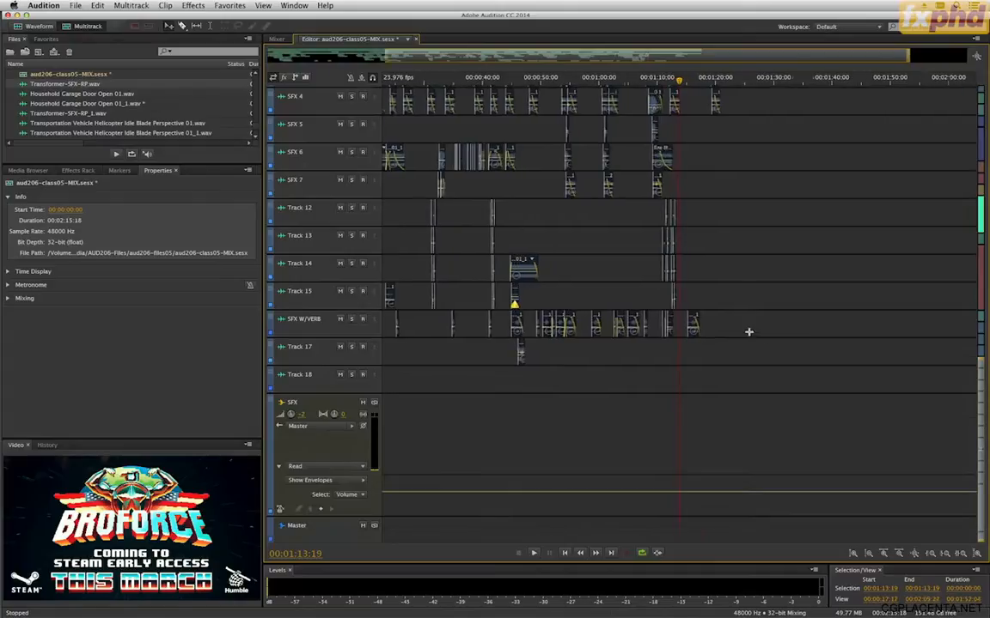
pyautogui.scroll(5, 748, 332)
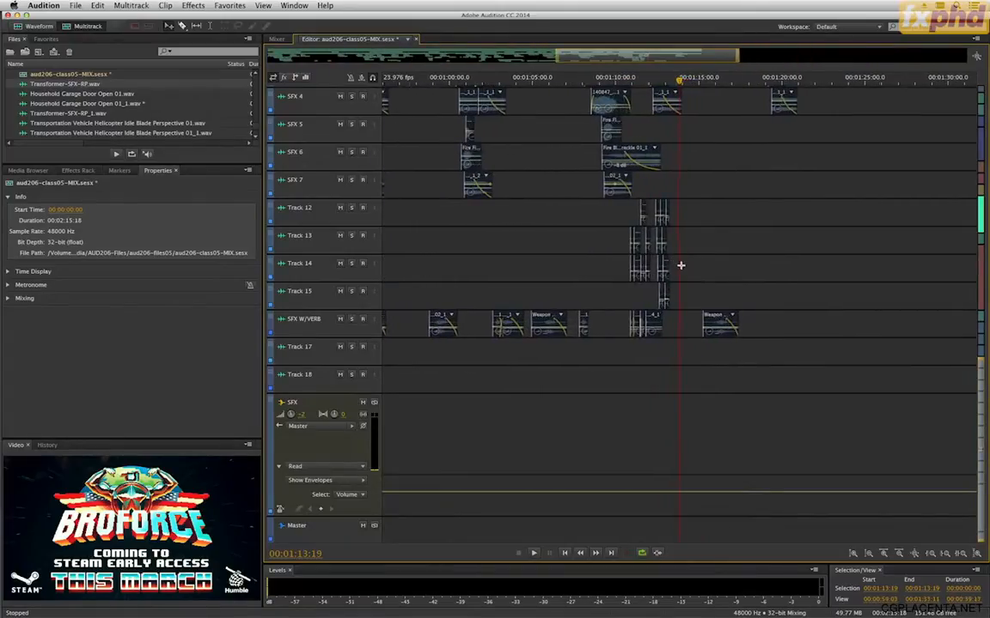
pyautogui.scroll(5, 681, 266)
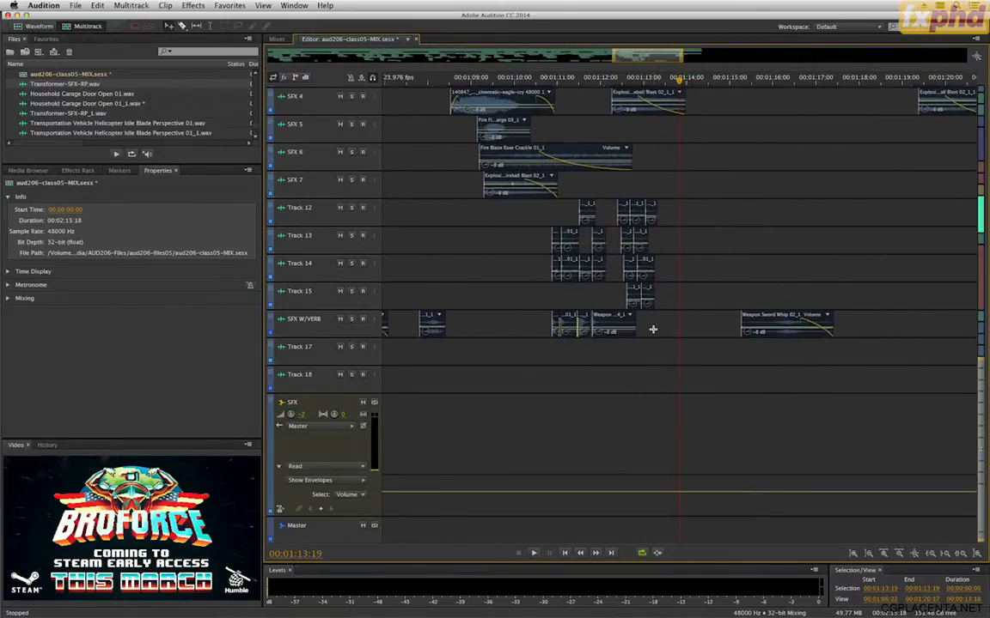
pyautogui.scroll(3, 653, 329)
pyautogui.moveTo(591, 352); pyautogui.dragTo(504, 324)
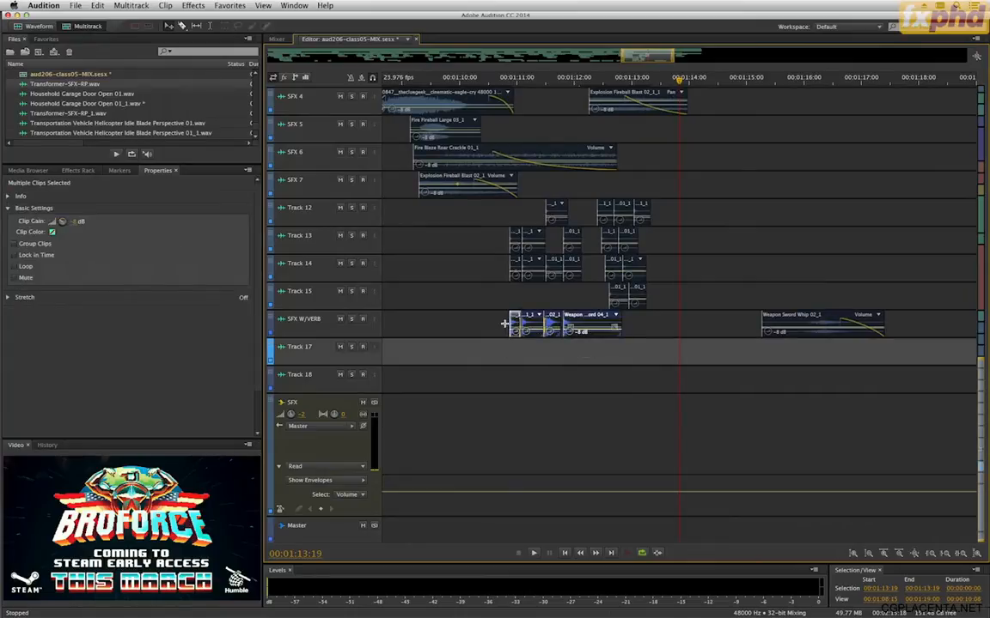
pyautogui.moveTo(590, 293); pyautogui.dragTo(587, 333)
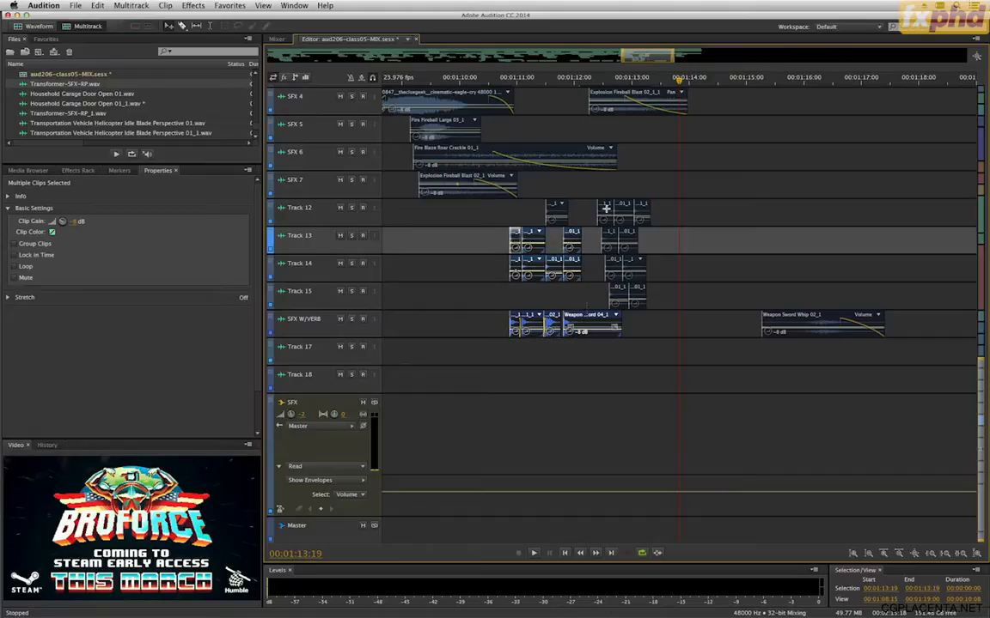
pyautogui.click(554, 213)
pyautogui.moveTo(504, 203); pyautogui.dragTo(579, 342)
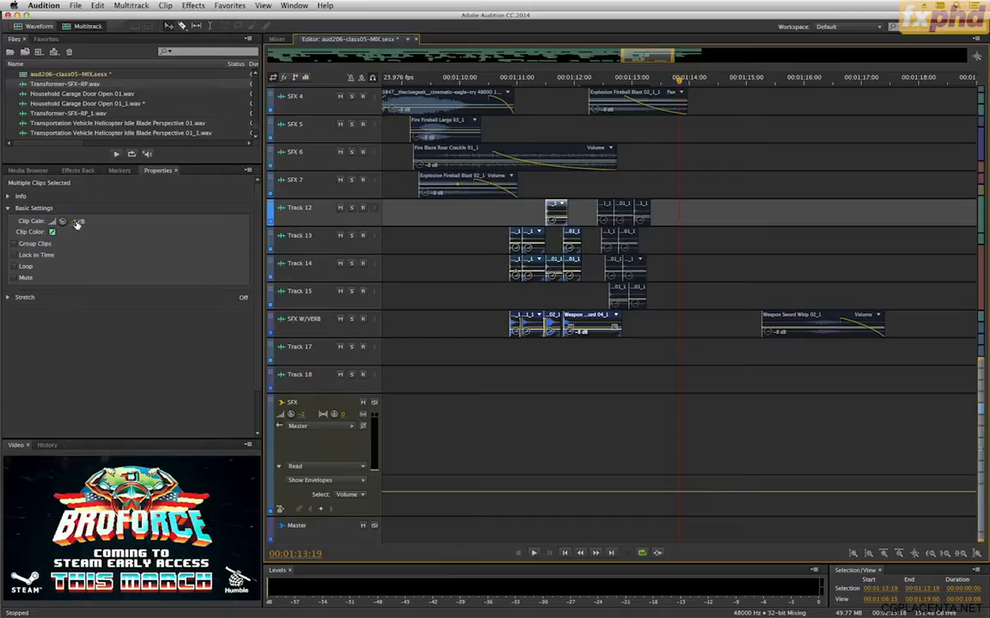
pyautogui.click(77, 222)
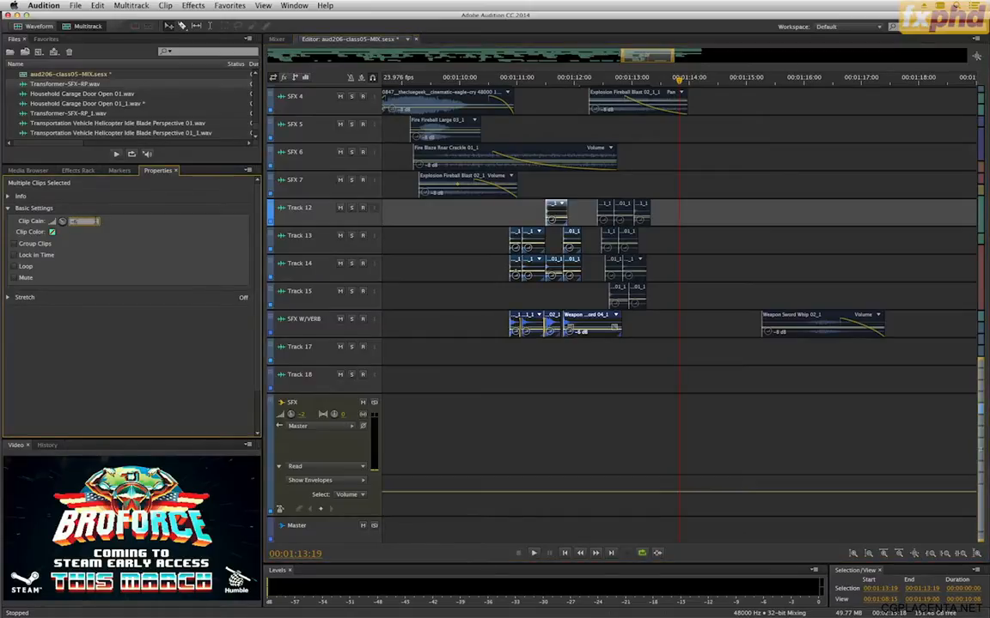
pyautogui.write('-16')
pyautogui.press('Return')
# Step: Play the full mix from 00:01:10:05 to 00:01:14:23 to check the lowered clip gains
pyautogui.click(473, 80)
pyautogui.press('space')
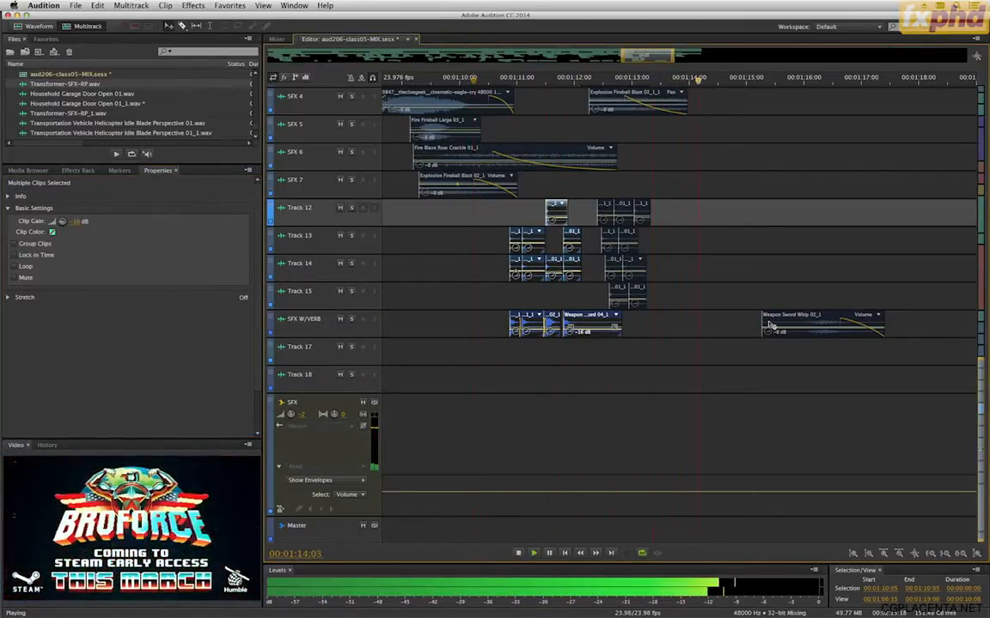
pyautogui.press('space')
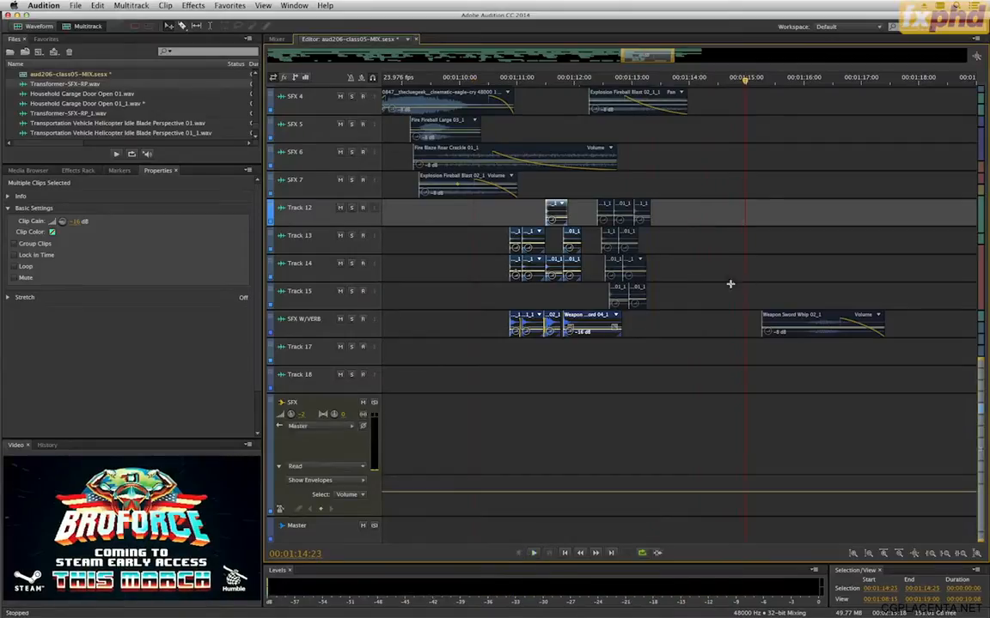
# Step: Add a stereo audio track below the SFX bus and delete it again
pyautogui.click(335, 405)
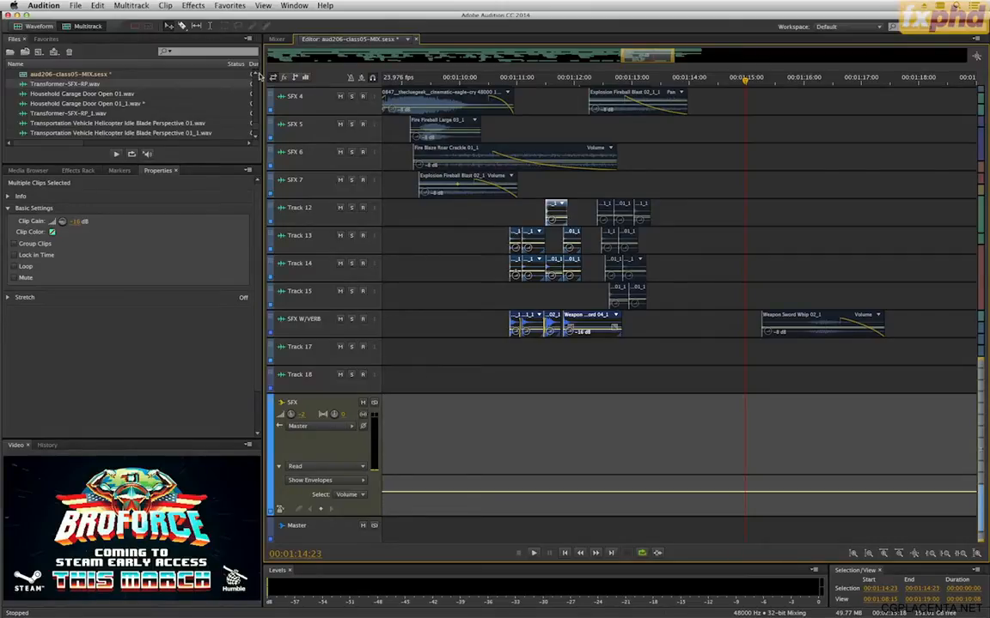
pyautogui.click(119, 6)
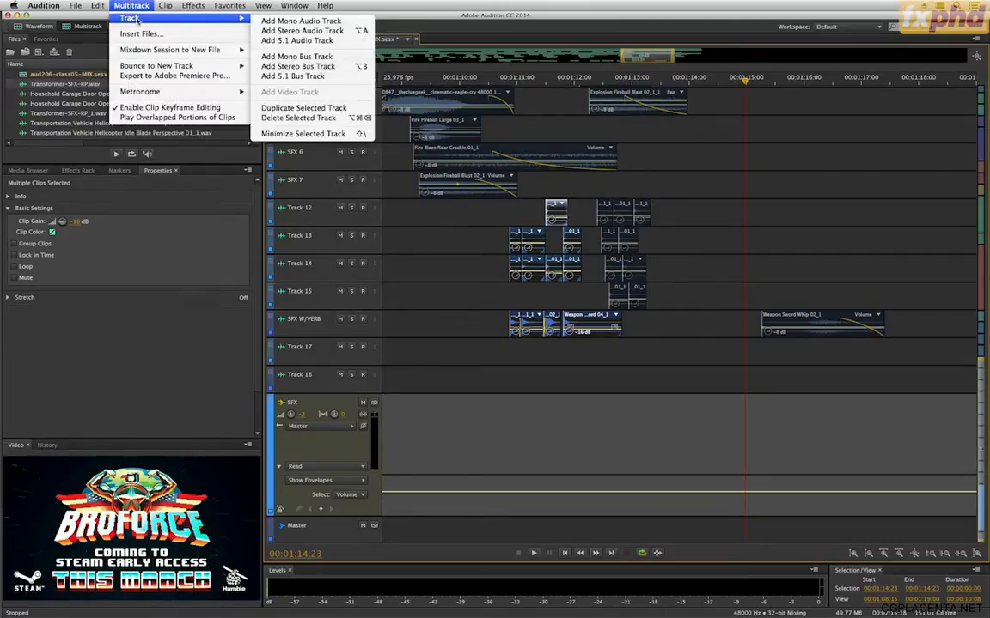
pyautogui.moveTo(131, 5)
pyautogui.click(284, 31)
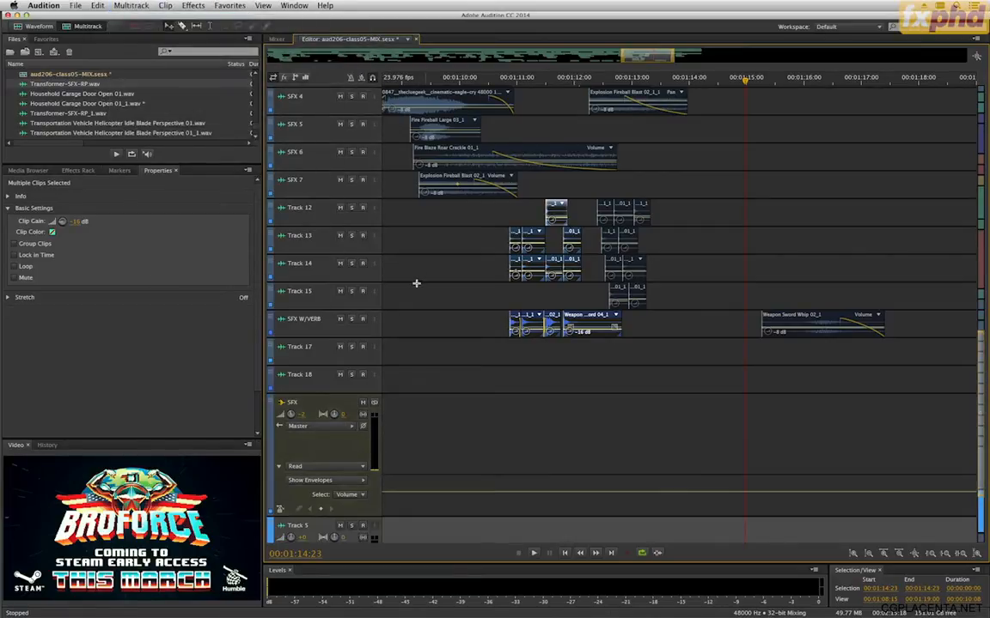
pyautogui.scroll(-3, 415, 283)
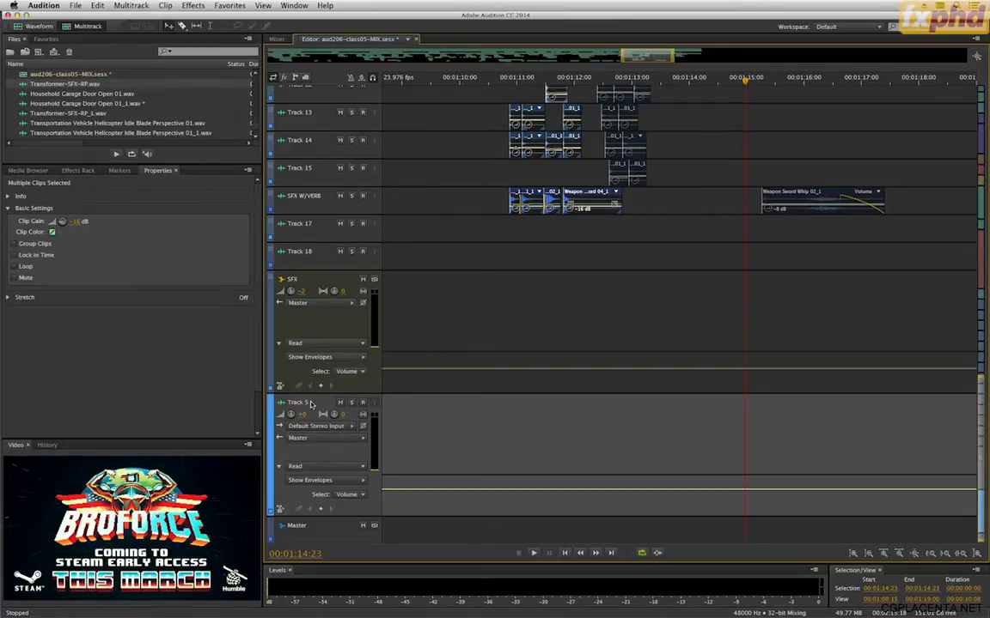
pyautogui.click(151, 7)
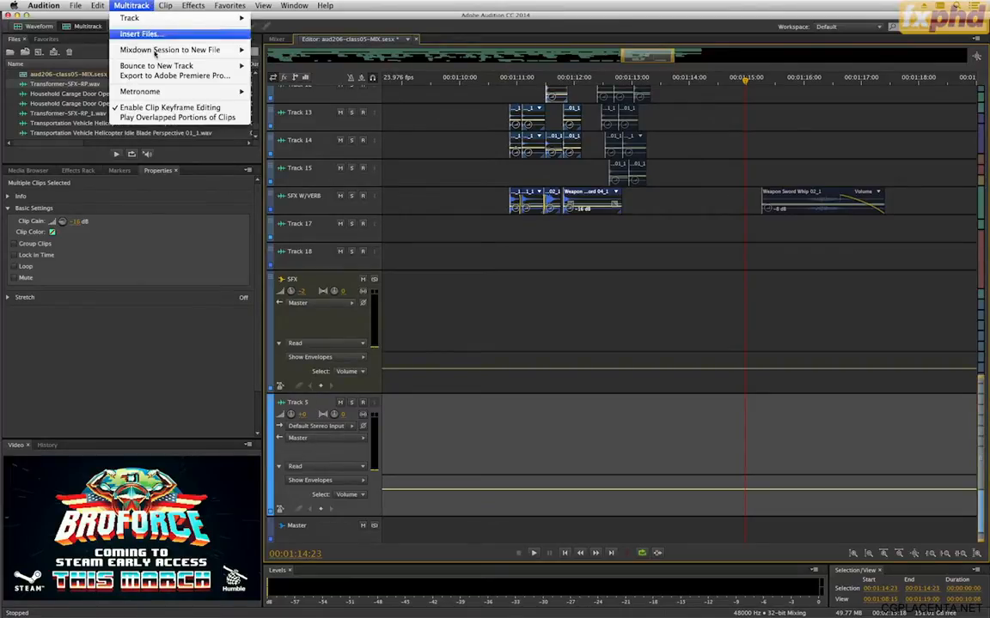
pyautogui.moveTo(131, 19)
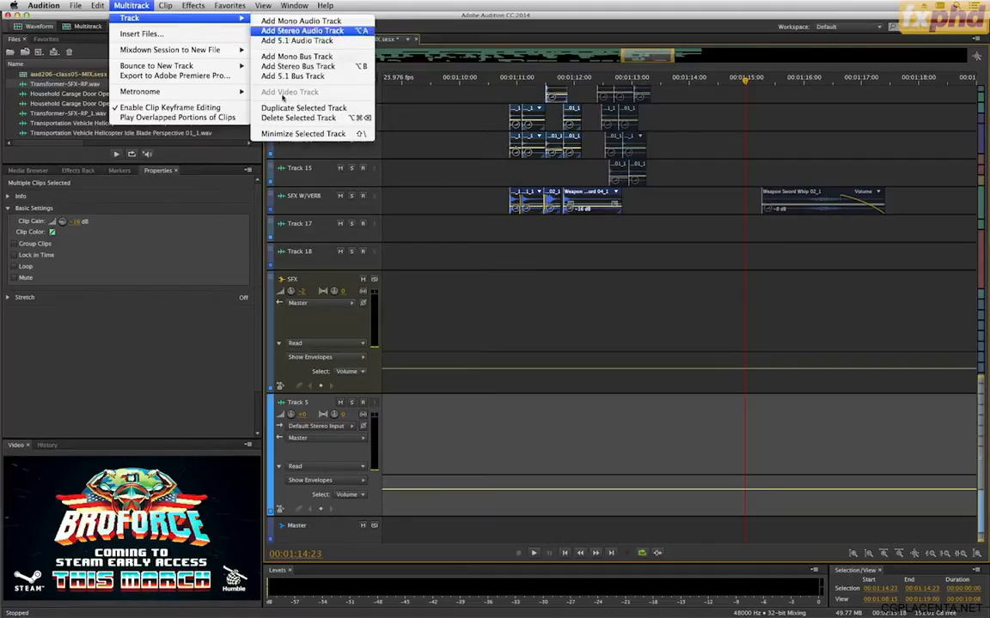
pyautogui.click(292, 117)
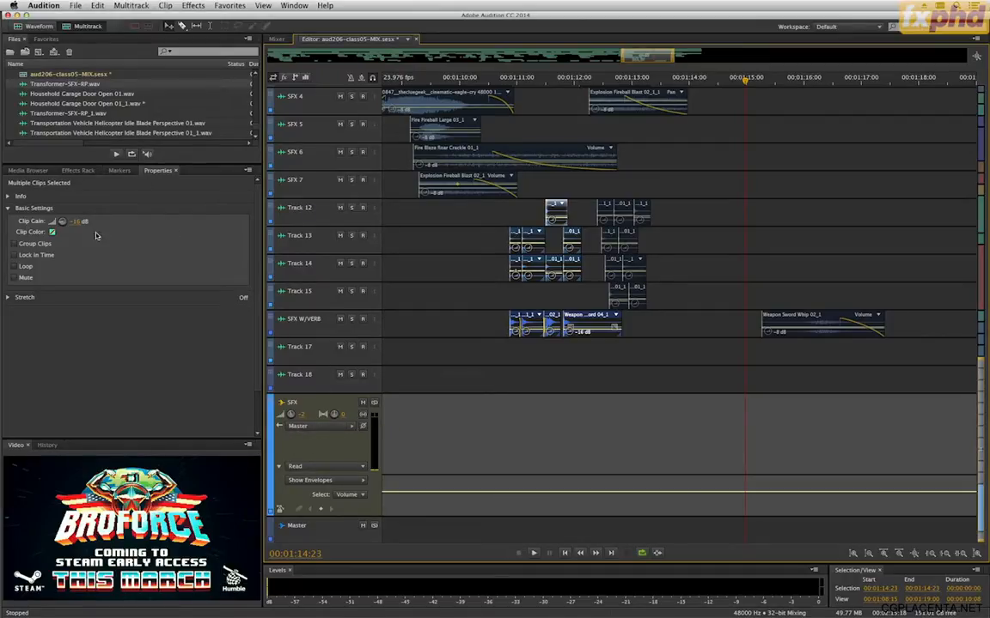
# Step: Add Studio Reverb to slot 3 of the SFX bus with the Great Hall preset and a decay of about 2700 ms
pyautogui.click(80, 171)
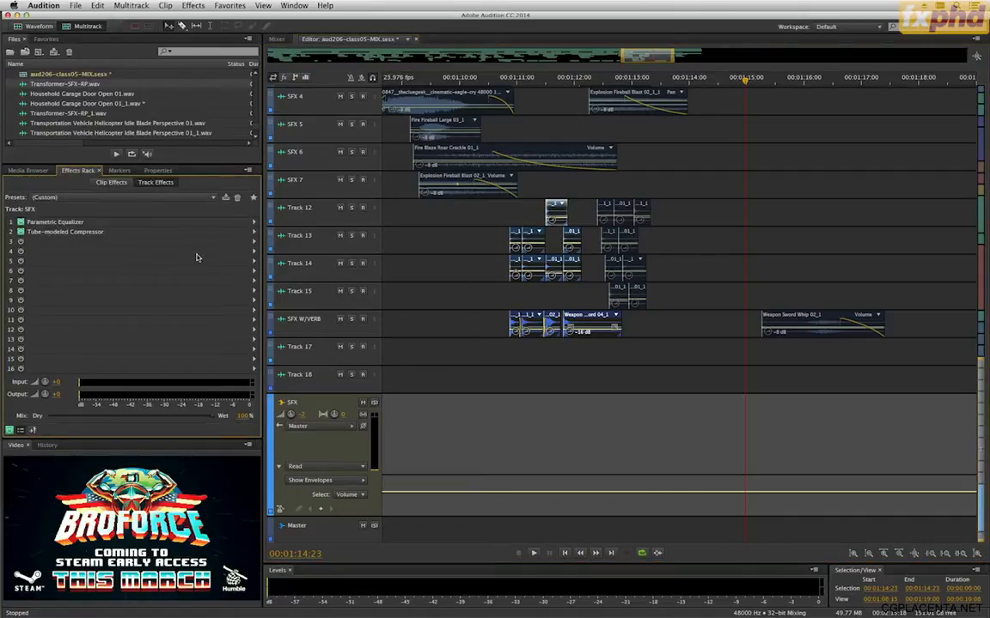
pyautogui.click(255, 243)
pyautogui.moveTo(296, 325)
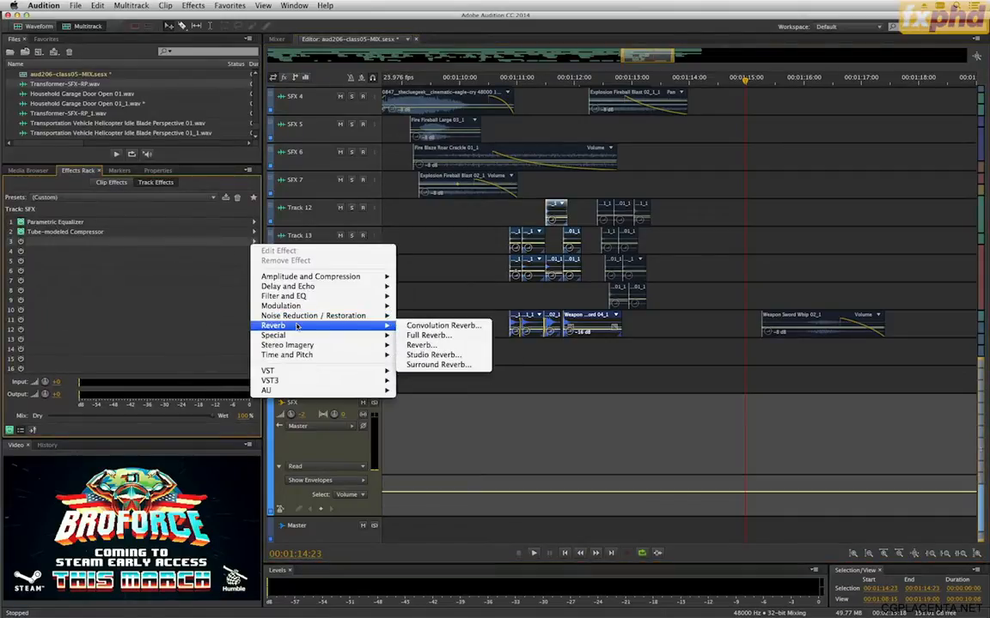
pyautogui.click(432, 356)
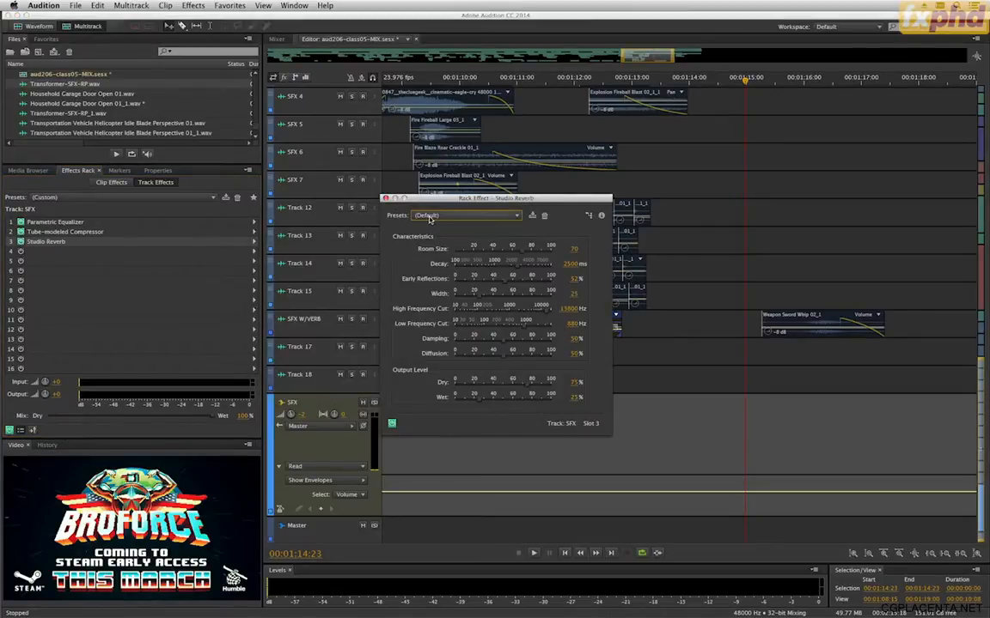
pyautogui.click(464, 216)
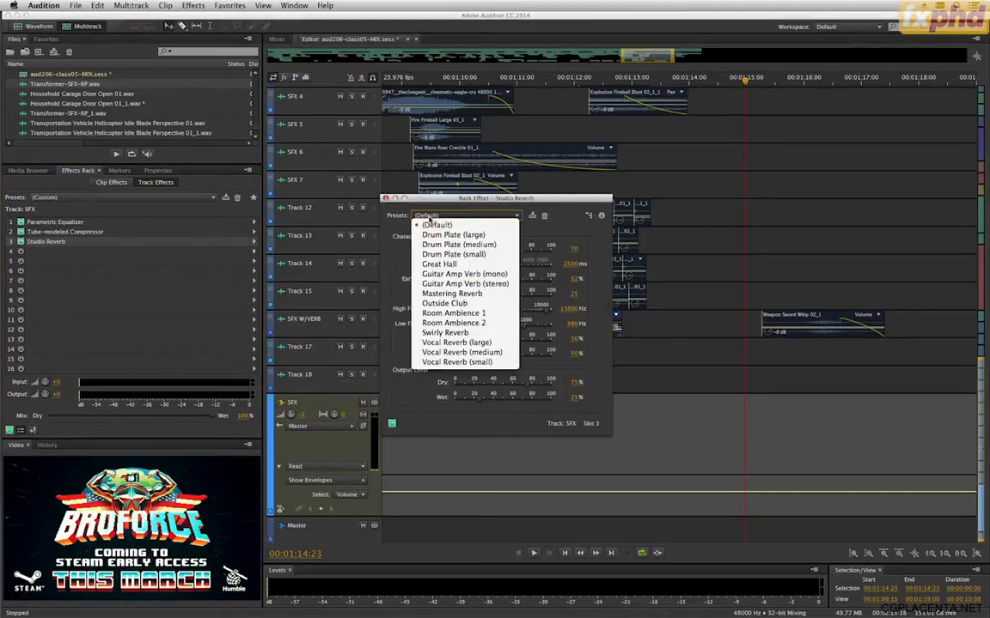
pyautogui.click(455, 265)
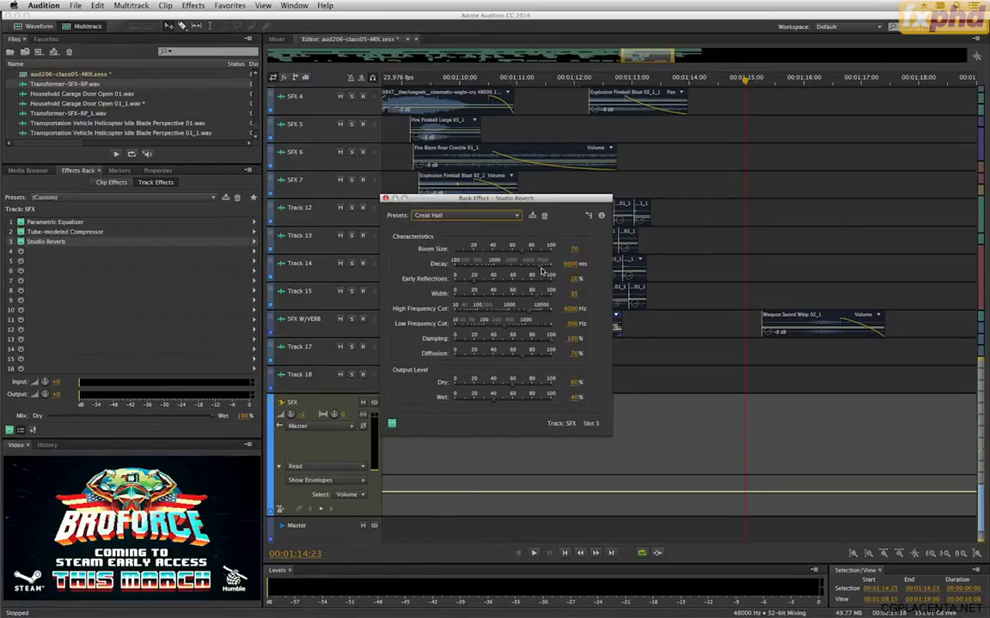
pyautogui.moveTo(541, 272); pyautogui.dragTo(520, 271)
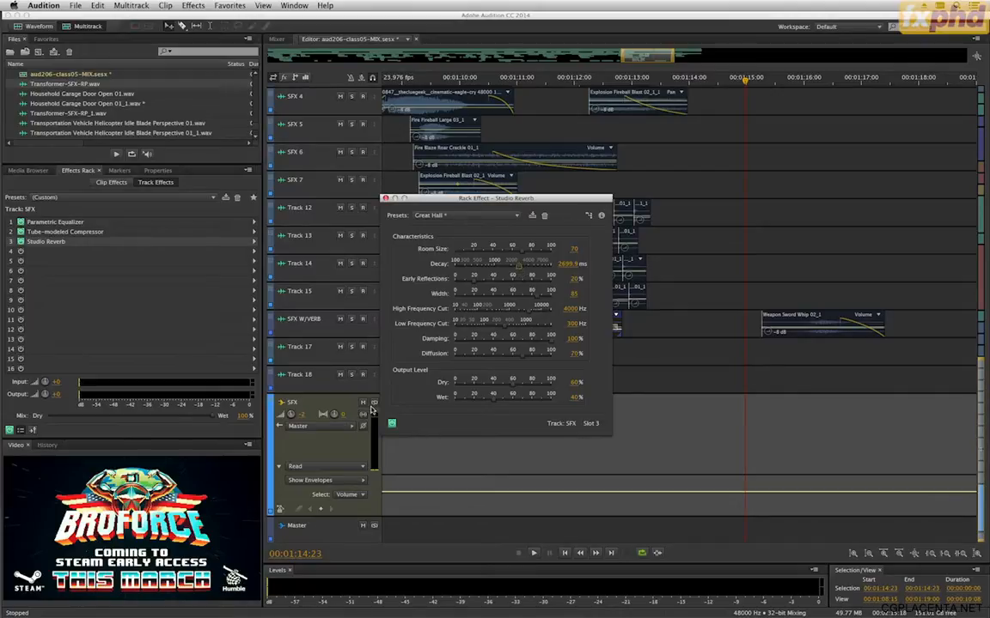
# Step: Solo the SFX bus and play its reverb from 00:01:08:23 to 00:01:14:01
pyautogui.keyDown('super'); pyautogui.click(351, 375); pyautogui.keyUp('super')
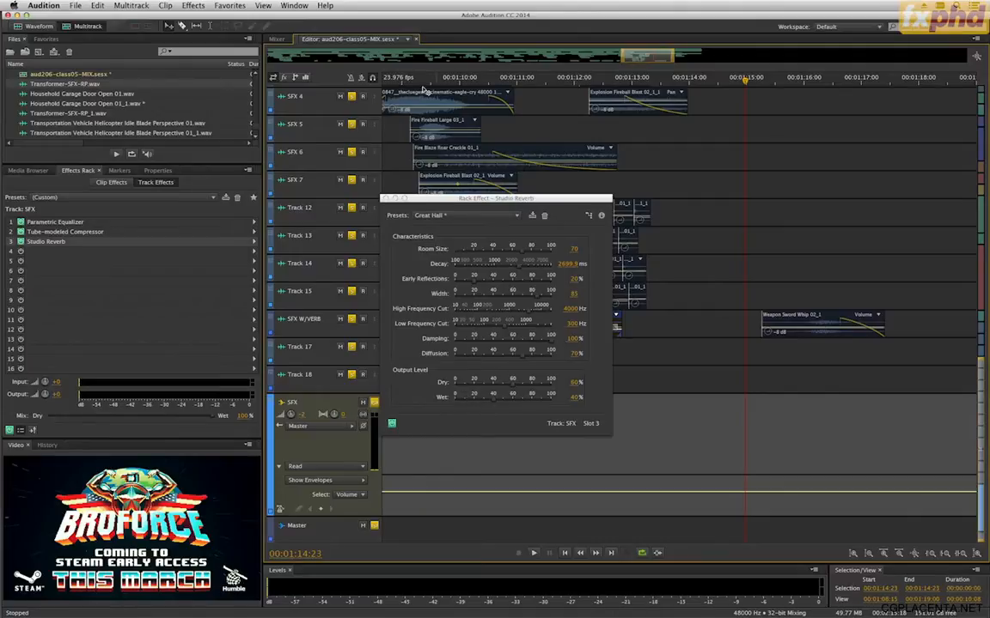
pyautogui.click(356, 76)
pyautogui.press('space')
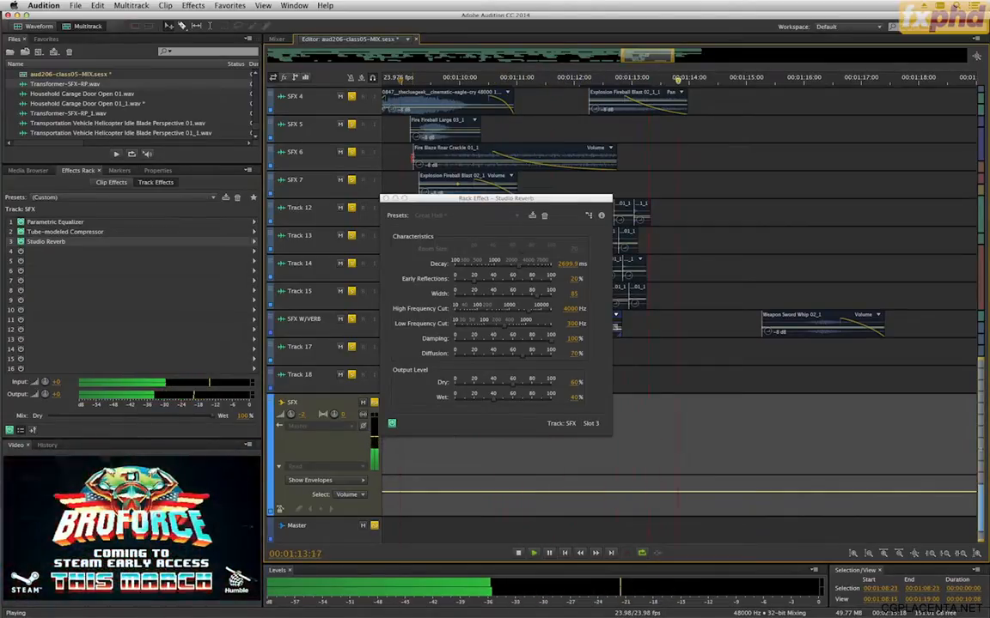
pyautogui.press('space')
# Step: Set the Studio Reverb output levels to 20% wet and 80% dry
pyautogui.click(519, 394)
pyautogui.moveTo(495, 403); pyautogui.dragTo(477, 405)
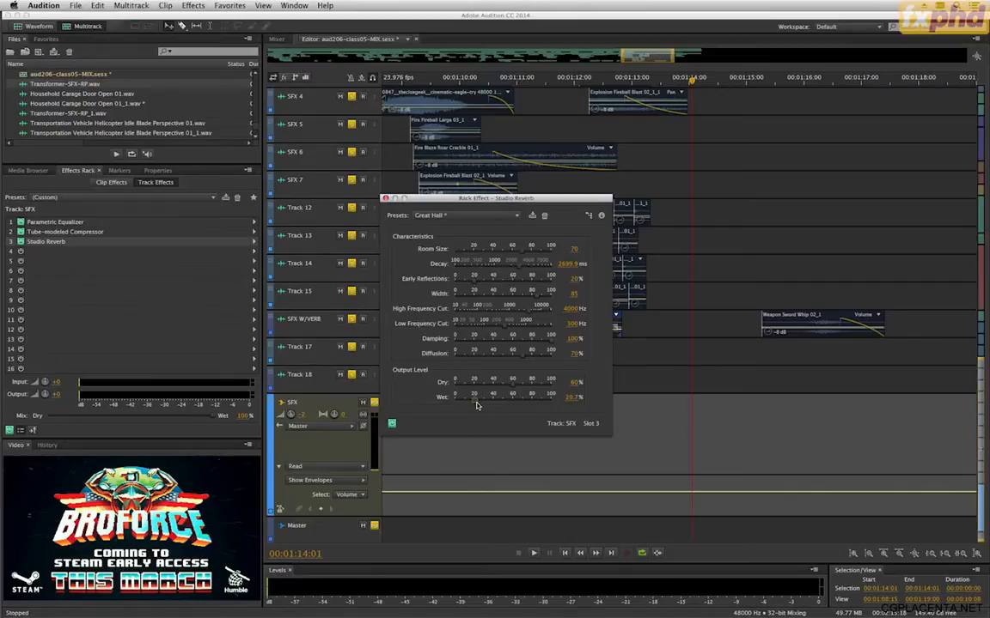
pyautogui.click(571, 398)
pyautogui.write('70')
pyautogui.click(568, 382)
pyautogui.write('80')
# Step: Play the soloed SFX bus from 00:01:05:19 to 00:01:13:07
pyautogui.moveTo(383, 77); pyautogui.dragTo(449, 64)
pyautogui.press('space')
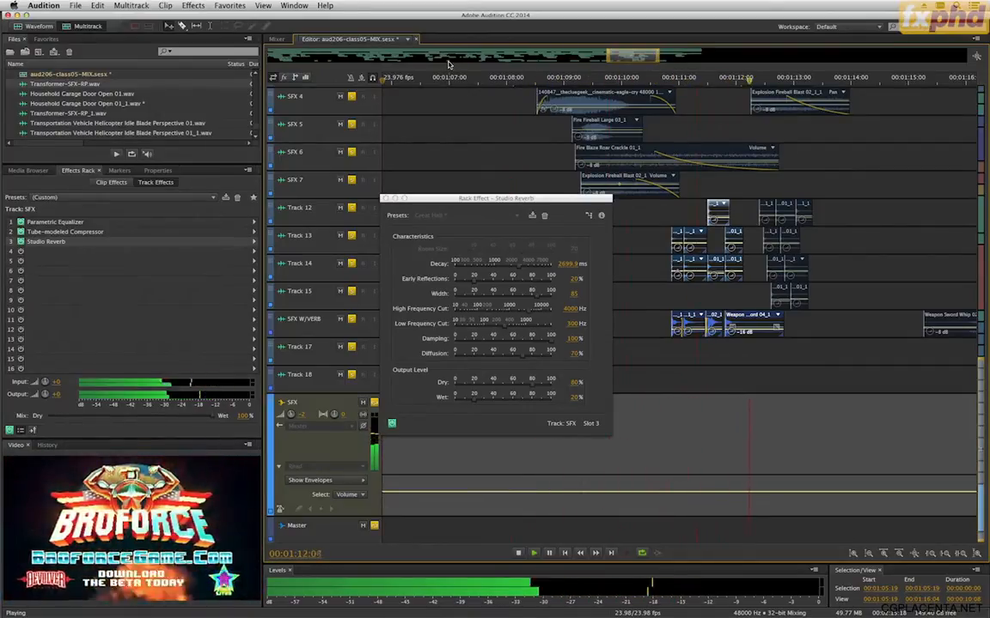
pyautogui.press('space')
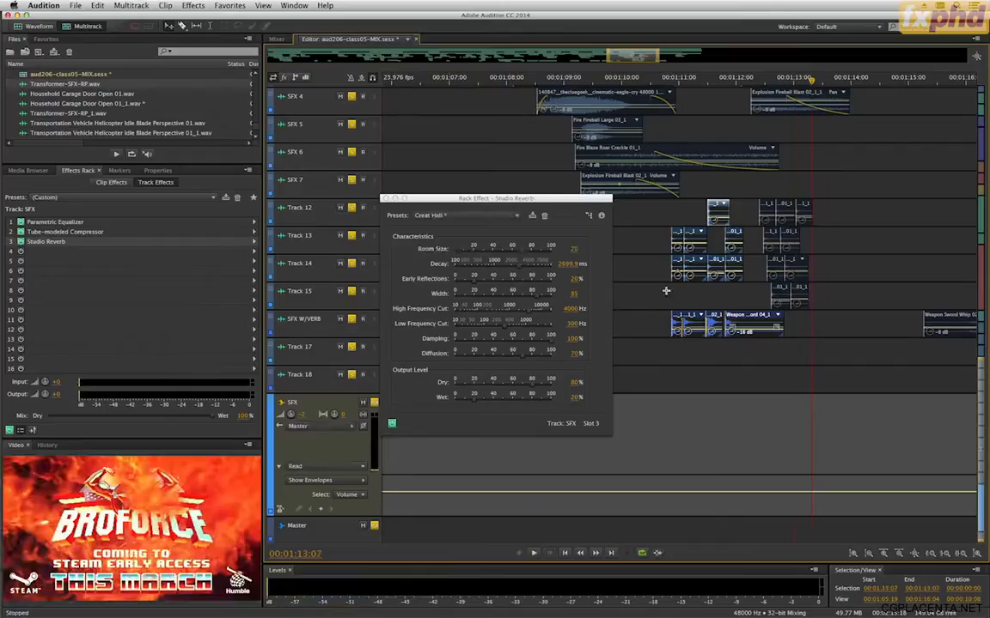
# Step: Compare the soloed SFX with Studio Reverb bypassed and re-enabled, playing each pass from about 00:01:10:17
pyautogui.click(662, 80)
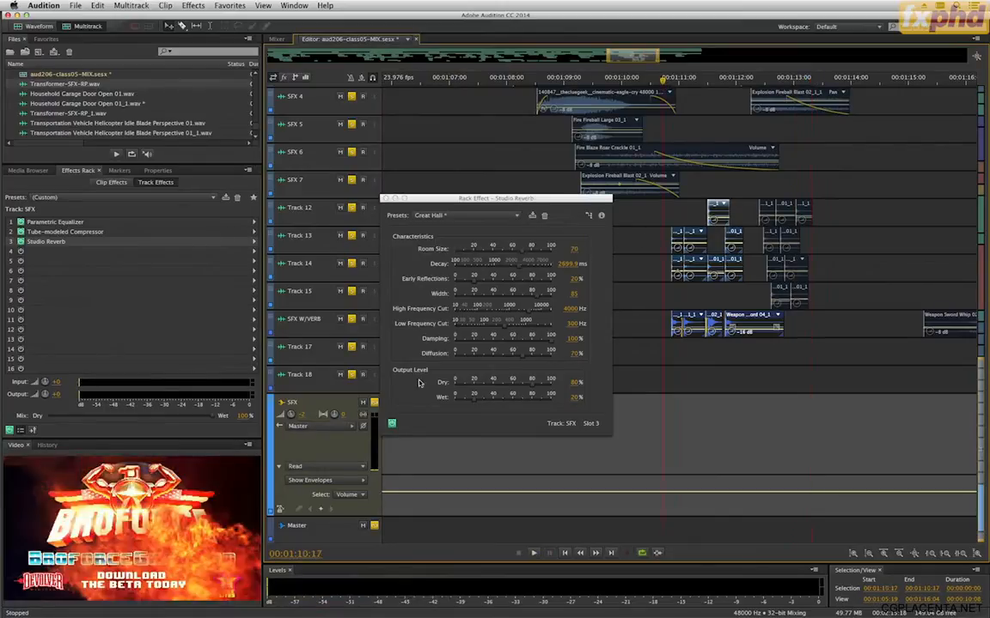
pyautogui.click(392, 424)
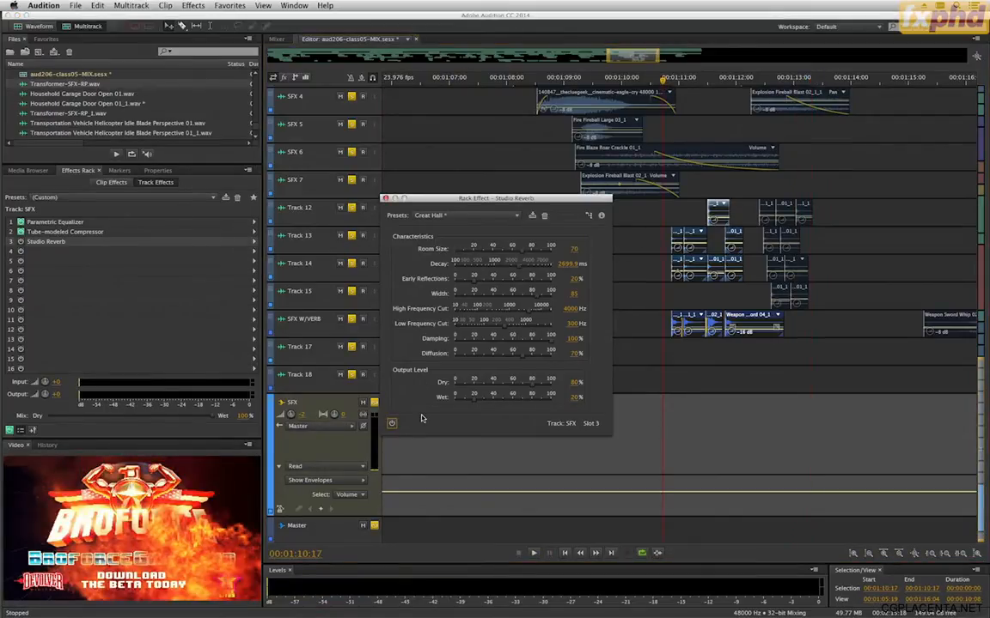
pyautogui.press('space')
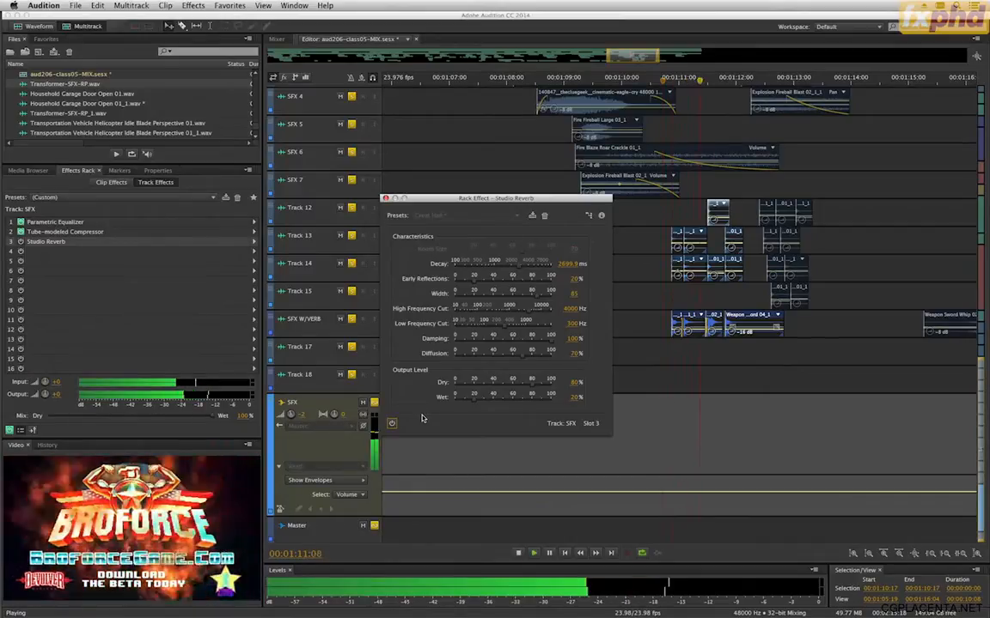
pyautogui.press('space')
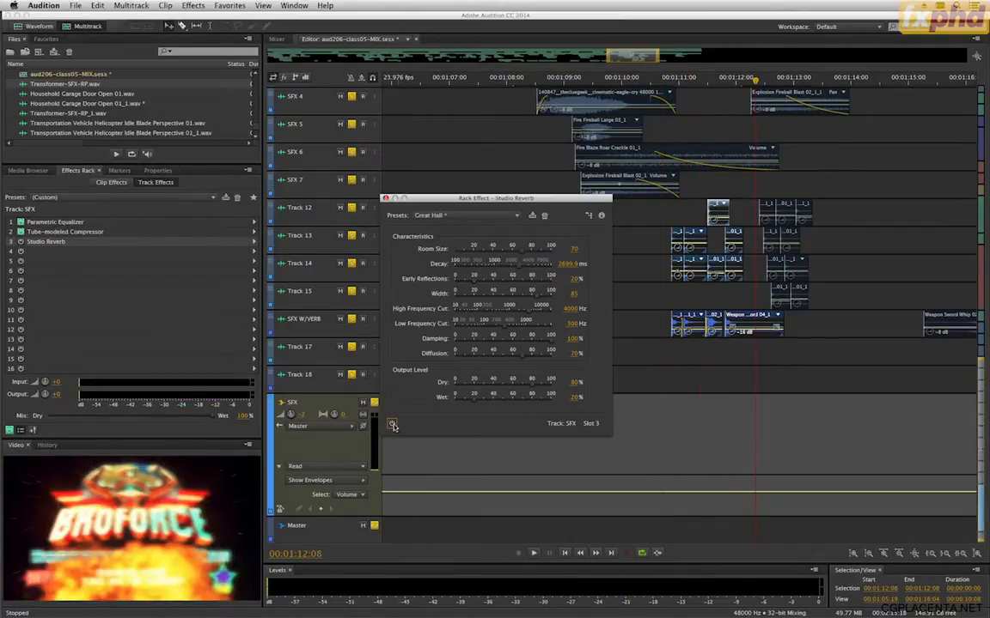
pyautogui.click(391, 425)
pyautogui.click(660, 83)
pyautogui.press('space')
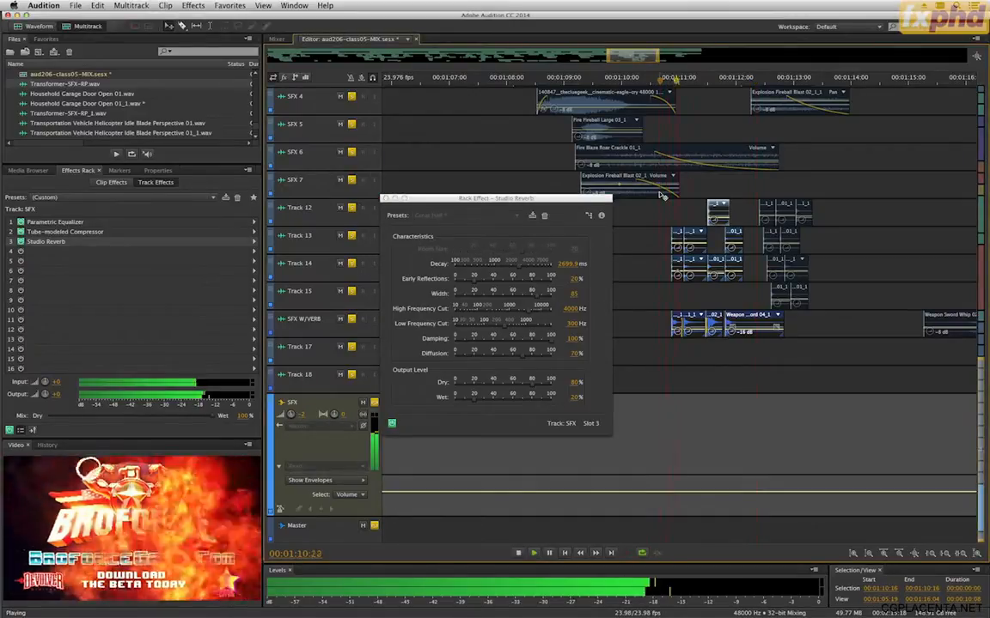
pyautogui.press('space')
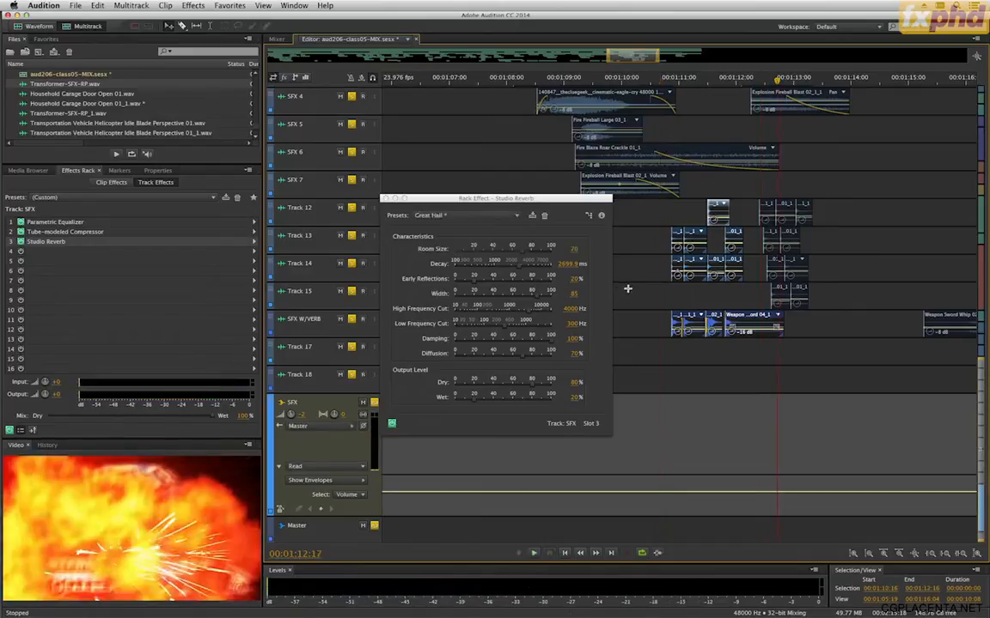
# Step: Set the reverb's wet and dry levels to about 50% each and play from 00:01:10:10 to 00:01:12:17
pyautogui.click(502, 399)
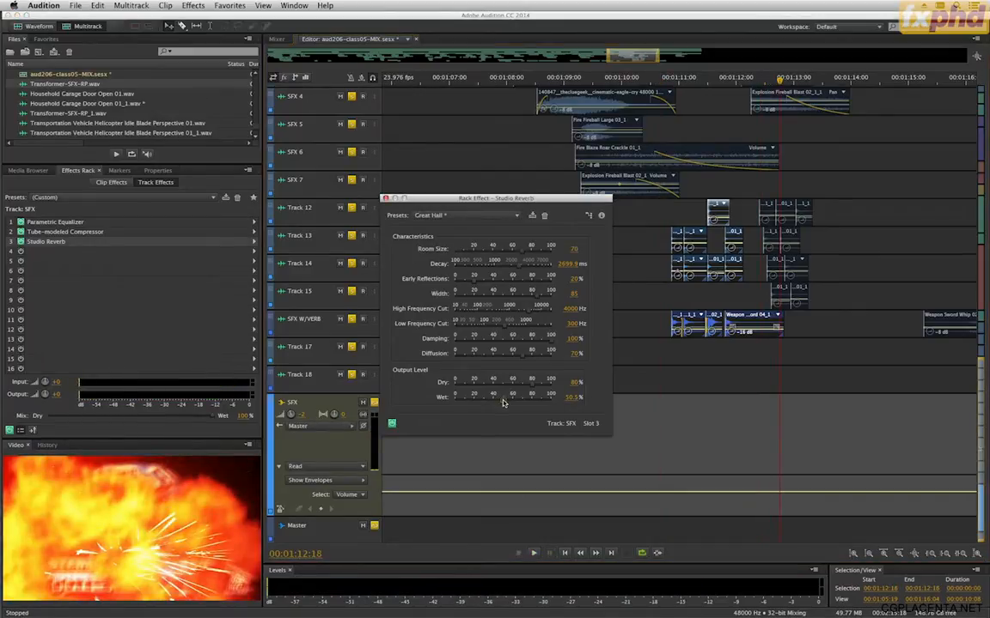
pyautogui.moveTo(506, 388); pyautogui.dragTo(502, 389)
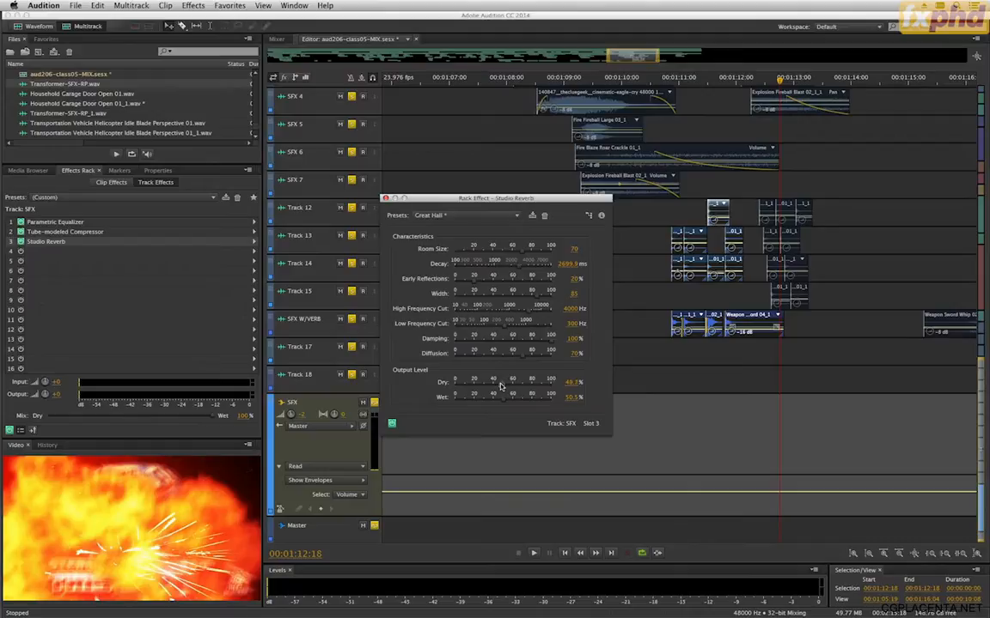
pyautogui.click(647, 79)
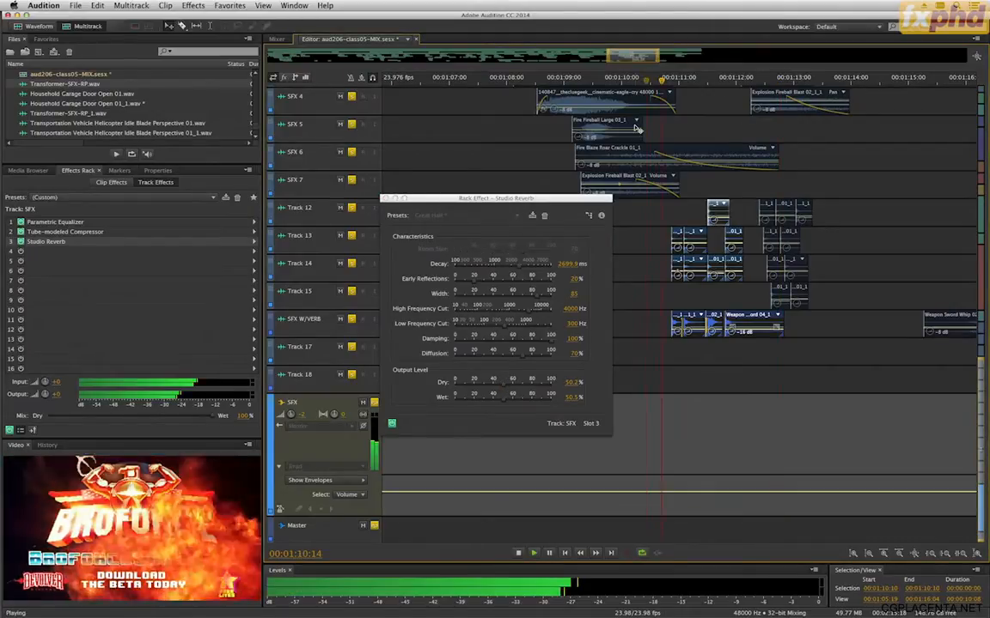
pyautogui.press('space')
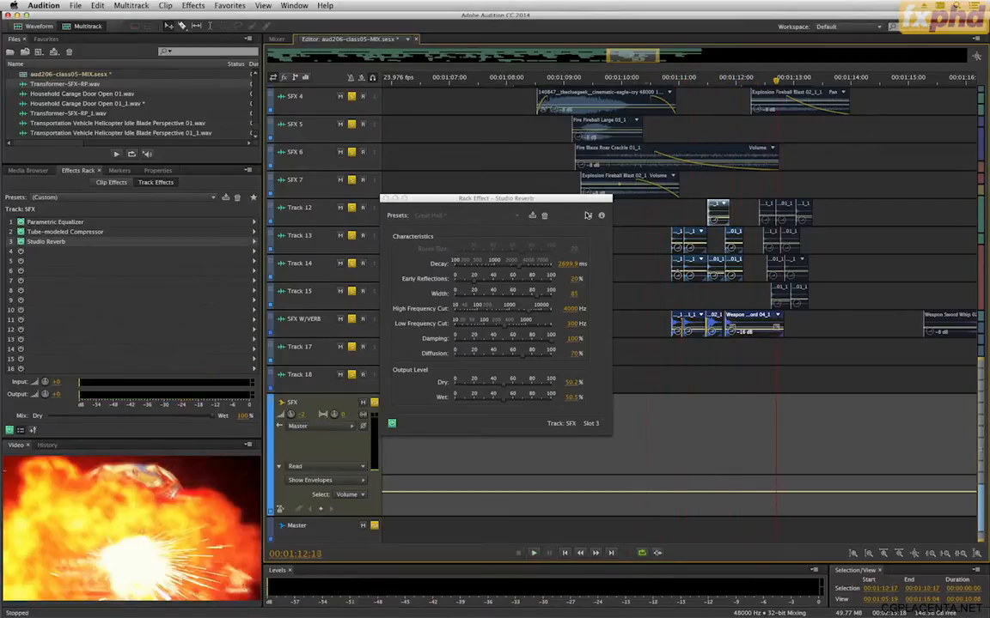
# Step: Set the reverb's decay to about 4365 ms, high frequency cut to 11271 Hz and low frequency cut to 327 Hz, and audition from 00:01:10:17
pyautogui.moveTo(520, 271); pyautogui.dragTo(524, 272)
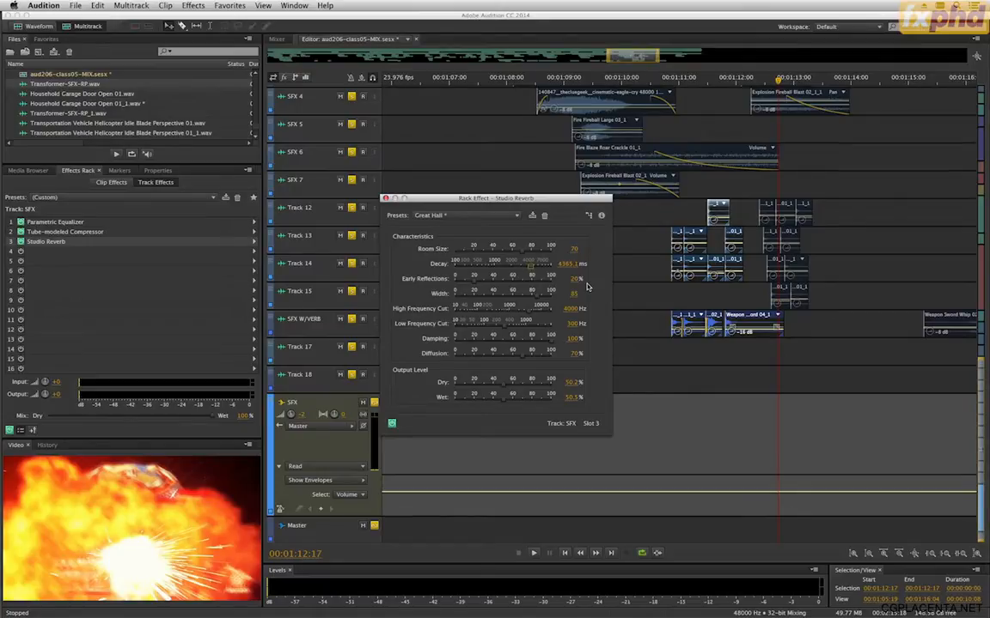
pyautogui.moveTo(528, 316); pyautogui.dragTo(548, 318)
pyautogui.click(661, 96)
pyautogui.press('space')
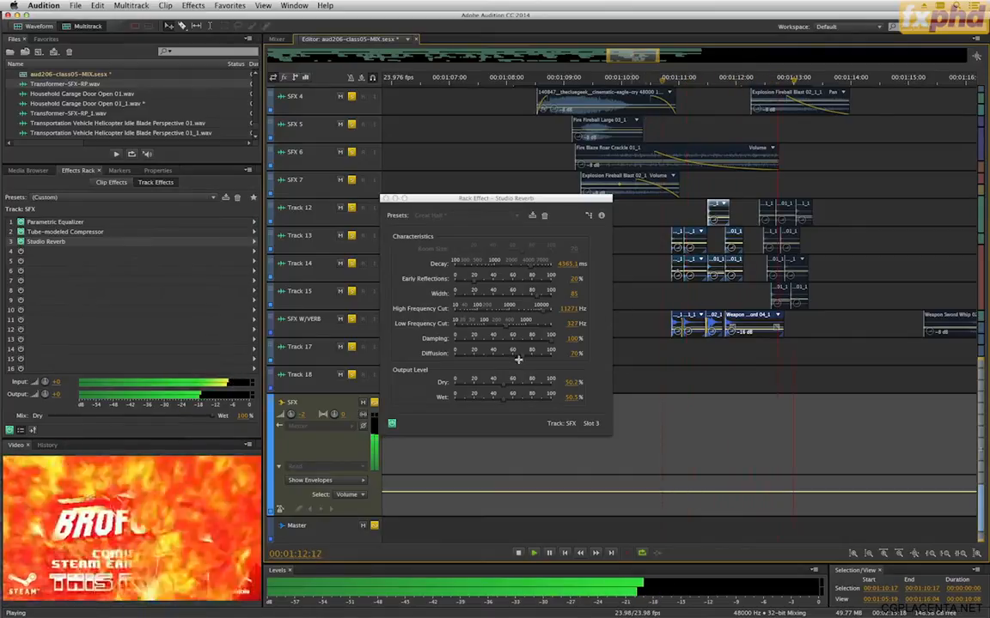
pyautogui.press('space')
# Step: Set the reverb to about 69% dry and 32% wet, audition from 00:01:10:19 to 00:01:13:20, and close the effect settings
pyautogui.moveTo(495, 403); pyautogui.dragTo(521, 388)
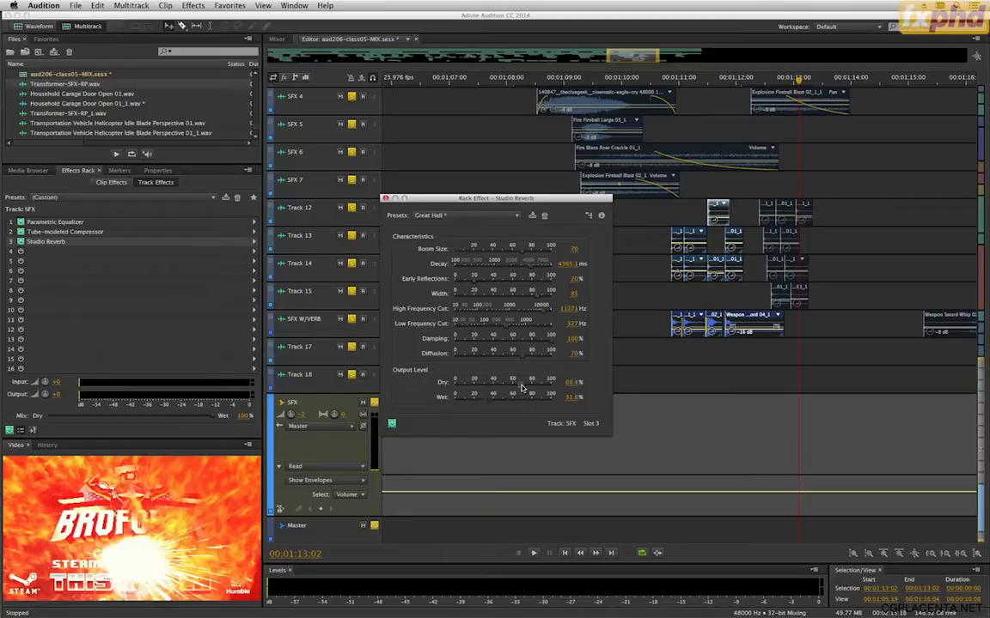
pyautogui.click(674, 79)
pyautogui.press('space')
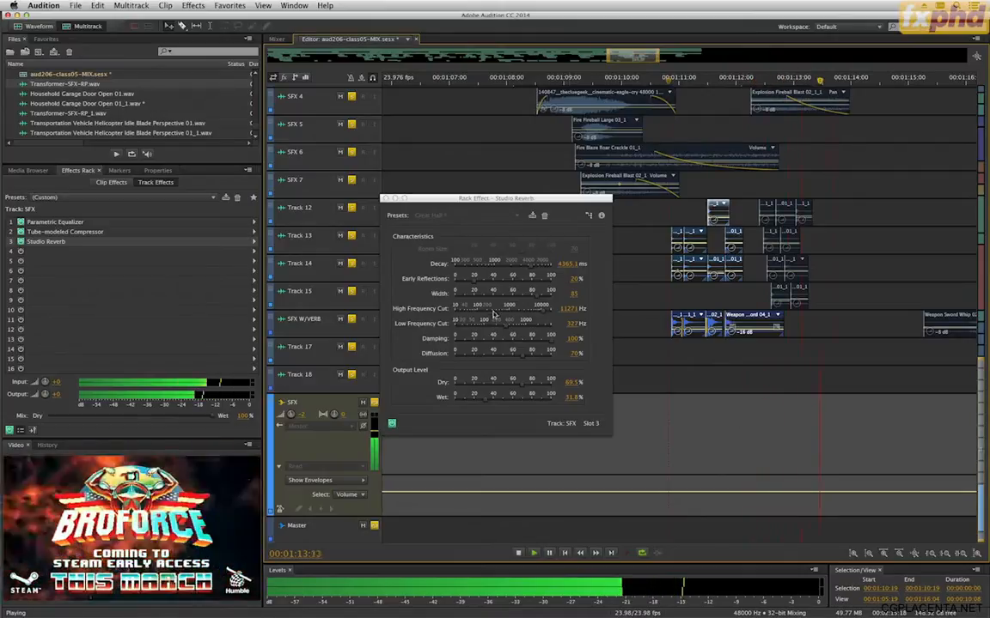
pyautogui.press('space')
pyautogui.click(385, 199)
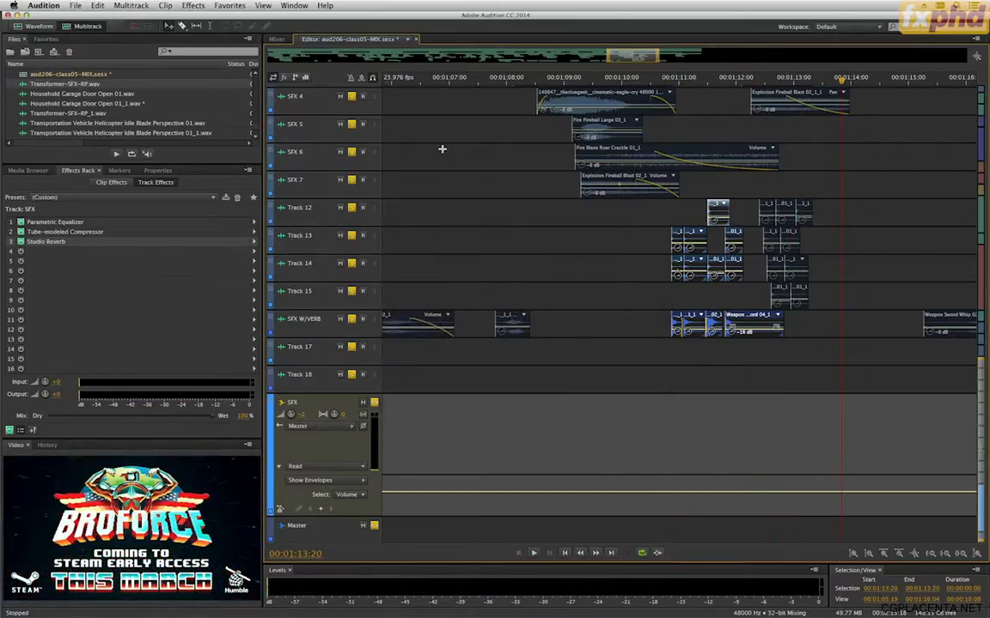
# Step: Turn off solo on the SFX bus and play the full mix from the start to 00:01:23:10
pyautogui.press('-')
pyautogui.press('-')
pyautogui.press('-')
pyautogui.press('-')
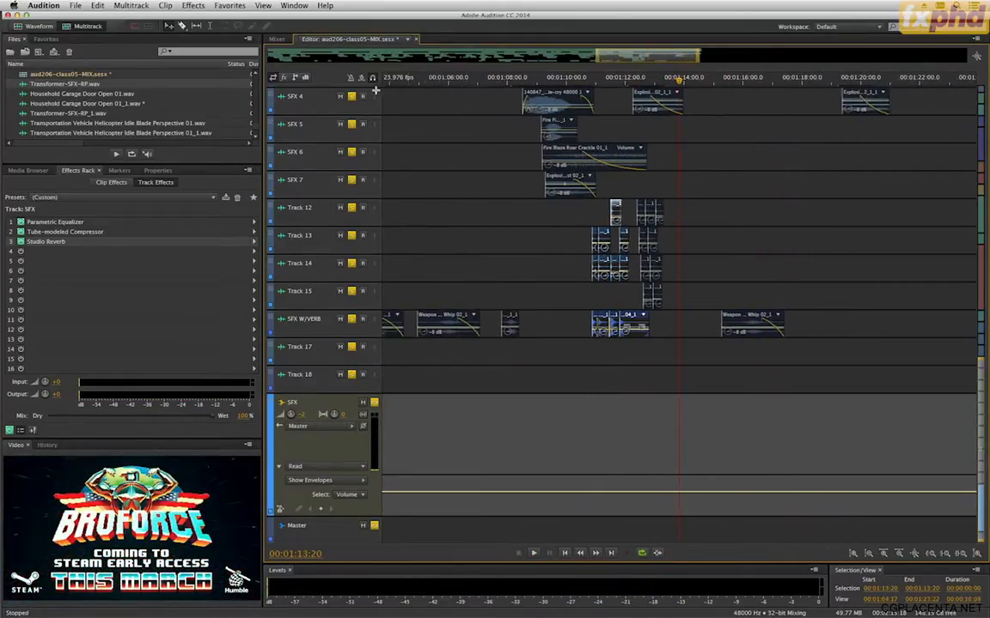
pyautogui.press('-')
pyautogui.press('-')
pyautogui.press('-')
pyautogui.press('-')
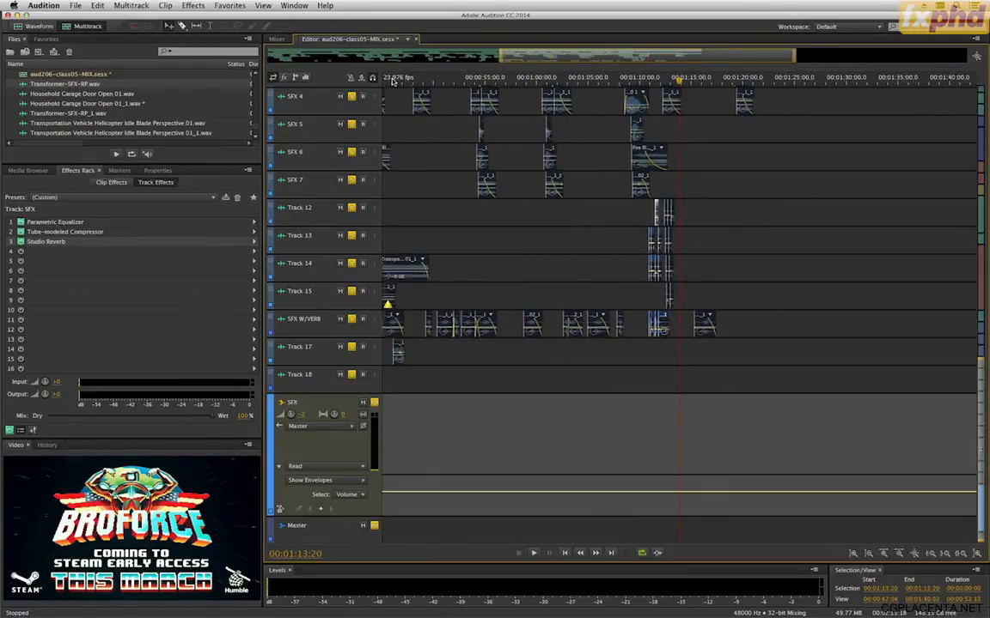
pyautogui.scroll(-4, 392, 81)
pyautogui.press('Home')
pyautogui.click(375, 403)
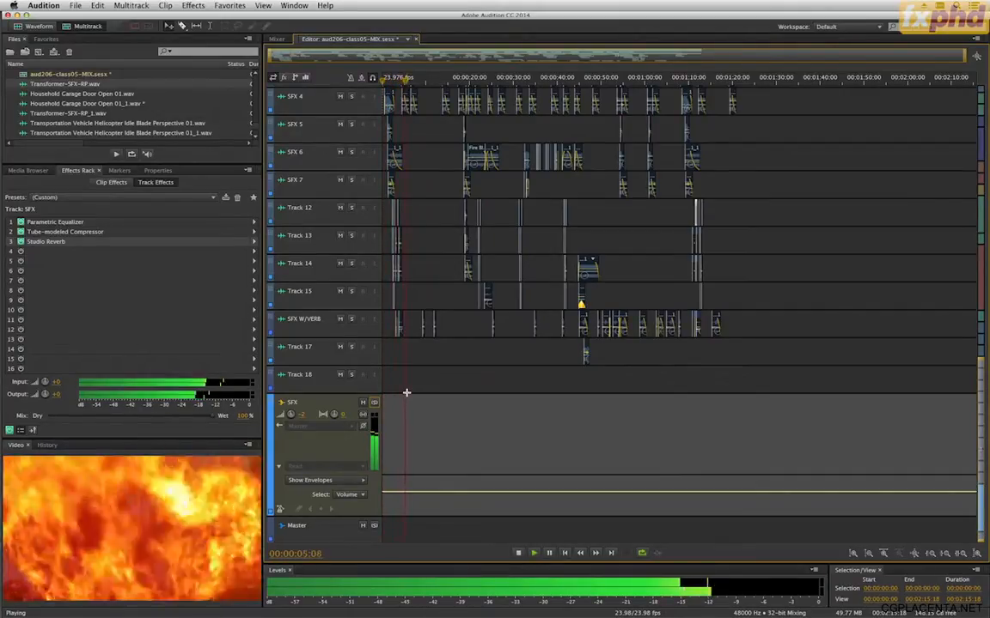
pyautogui.press('=')
pyautogui.press('=')
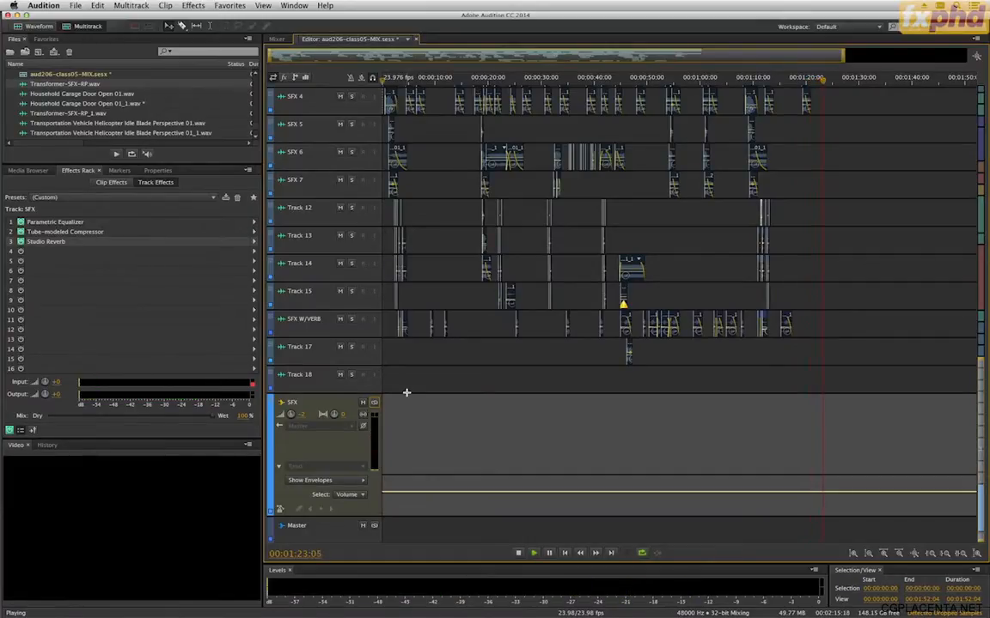
pyautogui.press('space')
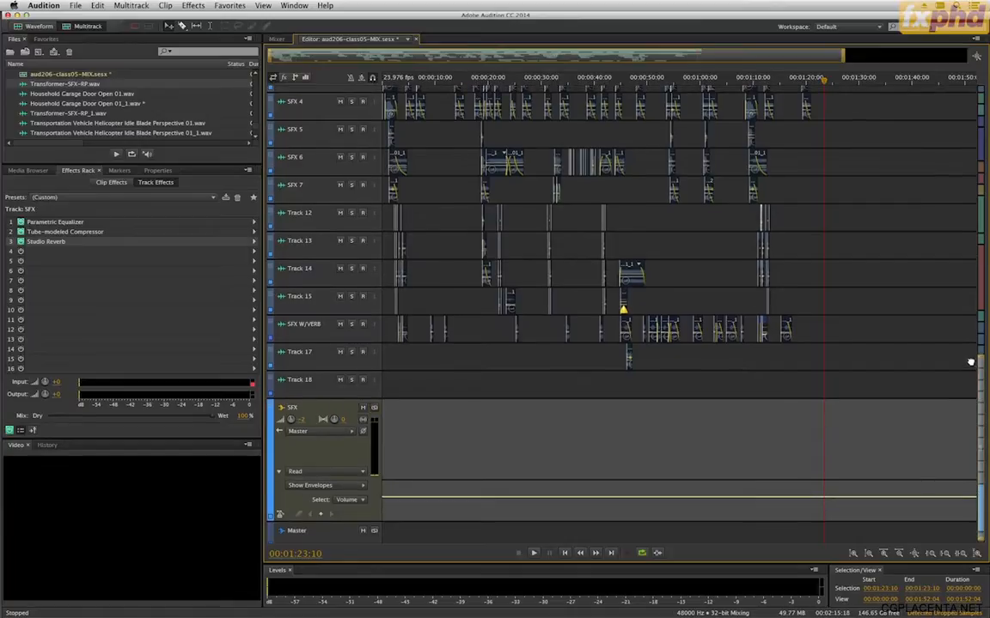
# Step: Raise the GameSFX bus volume envelope between about 00:00:35:00 and 00:00:42:00 and audition from 00:00:32:21 to 00:00:44:06
pyautogui.scroll(5, 968, 360)
pyautogui.scroll(2, 957, 332)
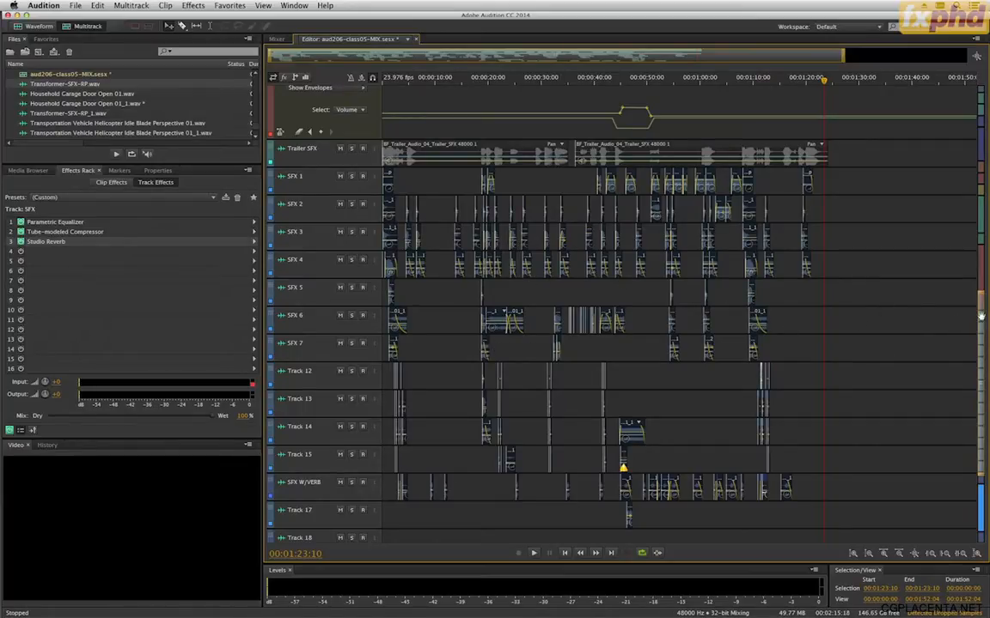
pyautogui.moveTo(980, 316); pyautogui.dragTo(964, 159)
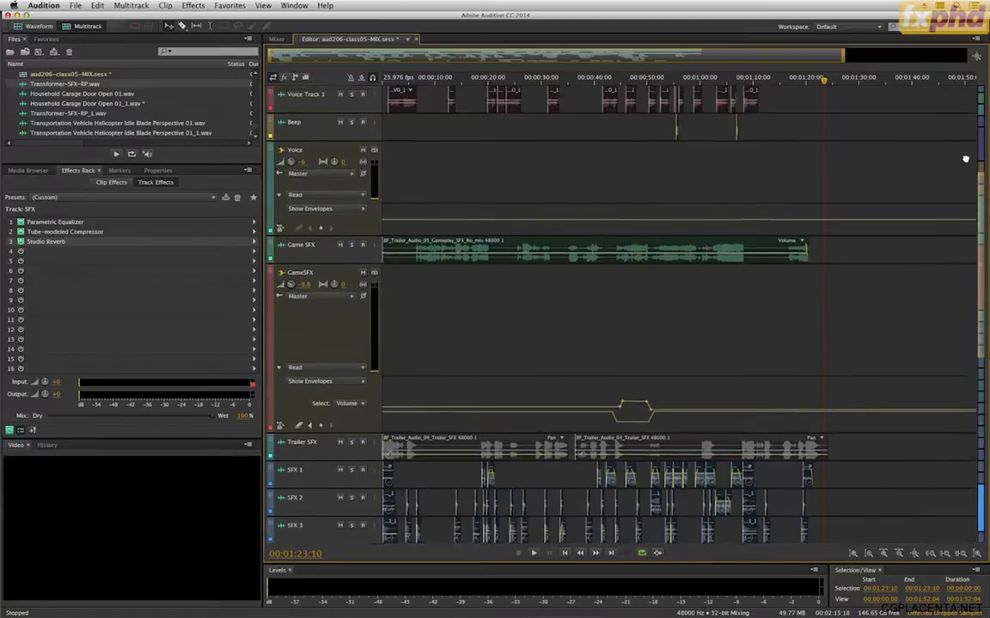
pyautogui.scroll(5, 829, 169)
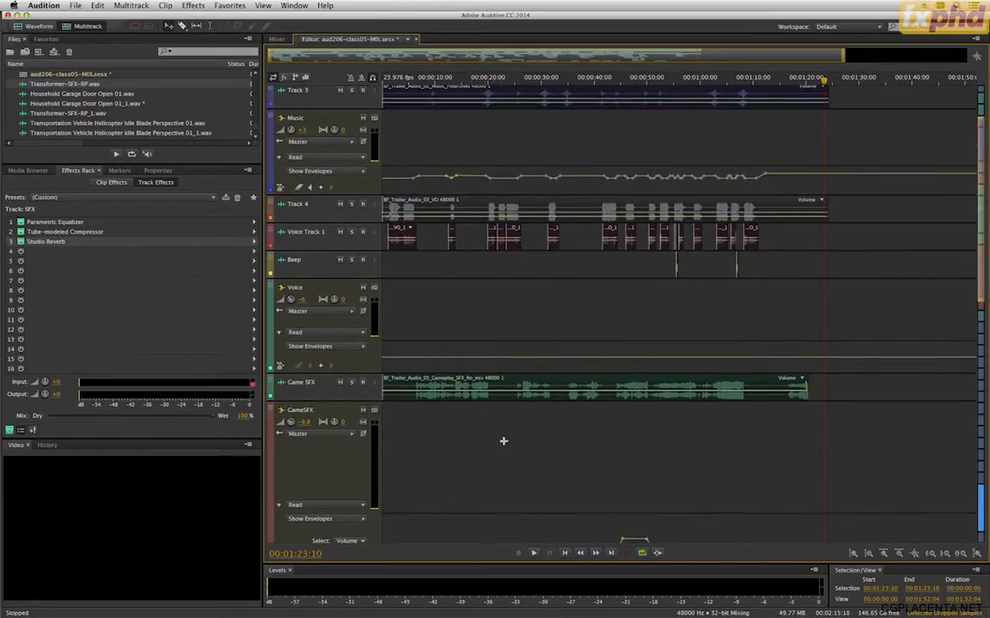
pyautogui.moveTo(516, 83); pyautogui.dragTo(580, 82)
pyautogui.press('=')
pyautogui.press('=')
pyautogui.press('=')
pyautogui.press('=')
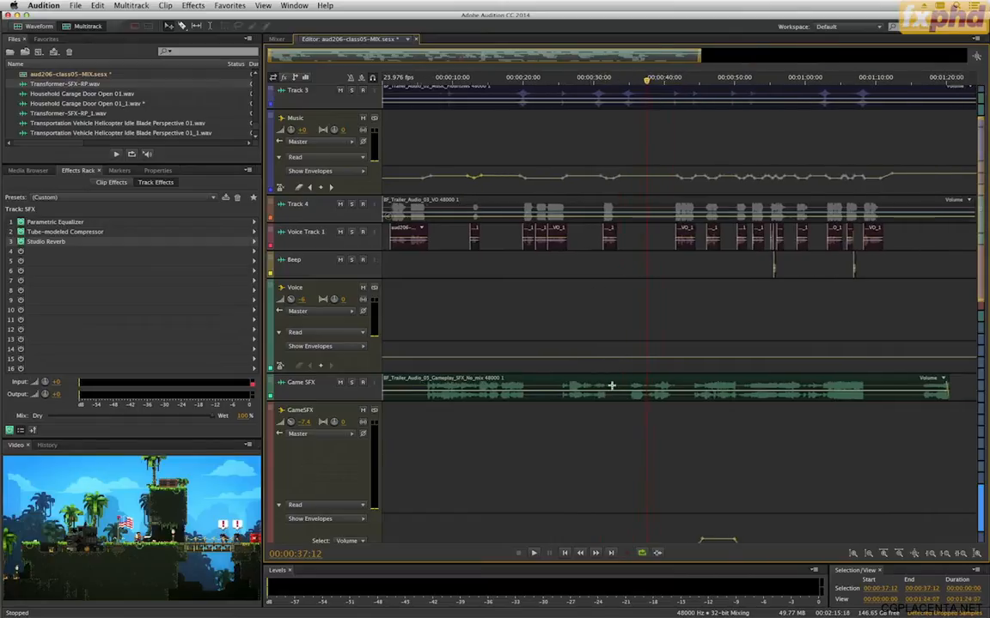
pyautogui.scroll(-3, 678, 448)
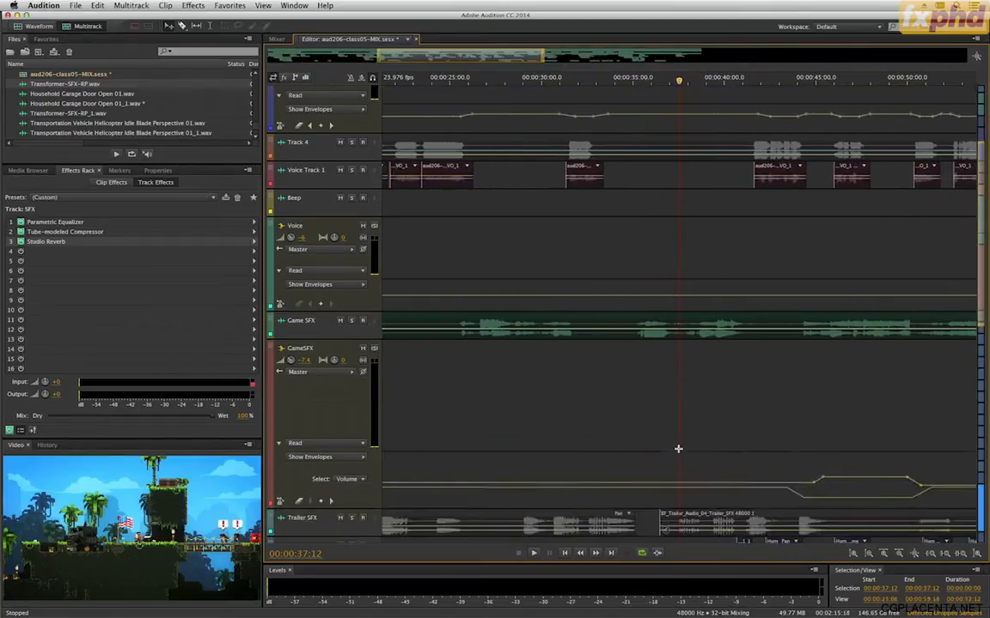
pyautogui.click(631, 487)
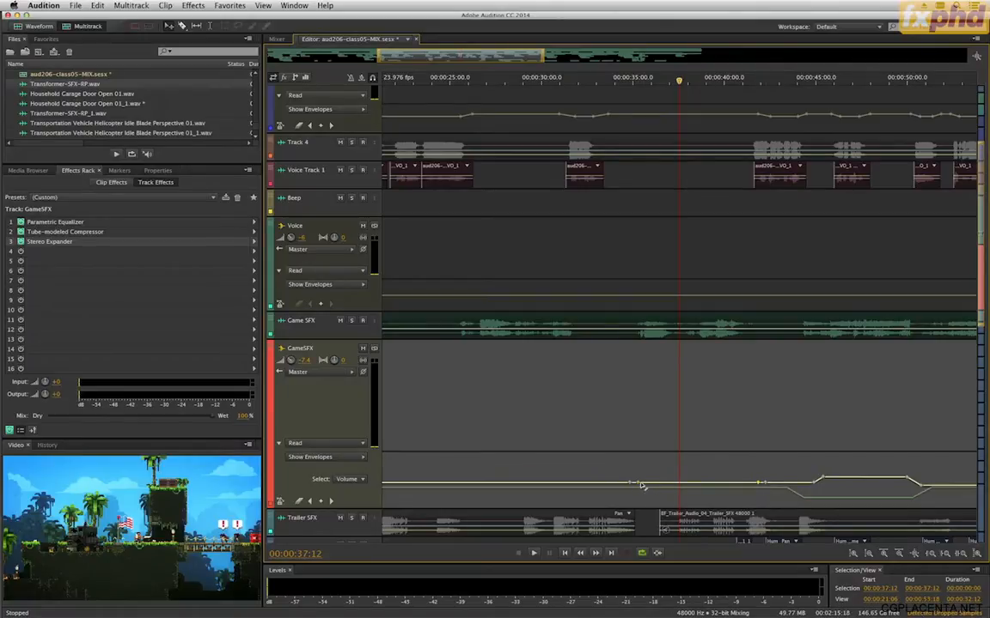
pyautogui.moveTo(639, 487)
pyautogui.moveTo(638, 487); pyautogui.dragTo(638, 484)
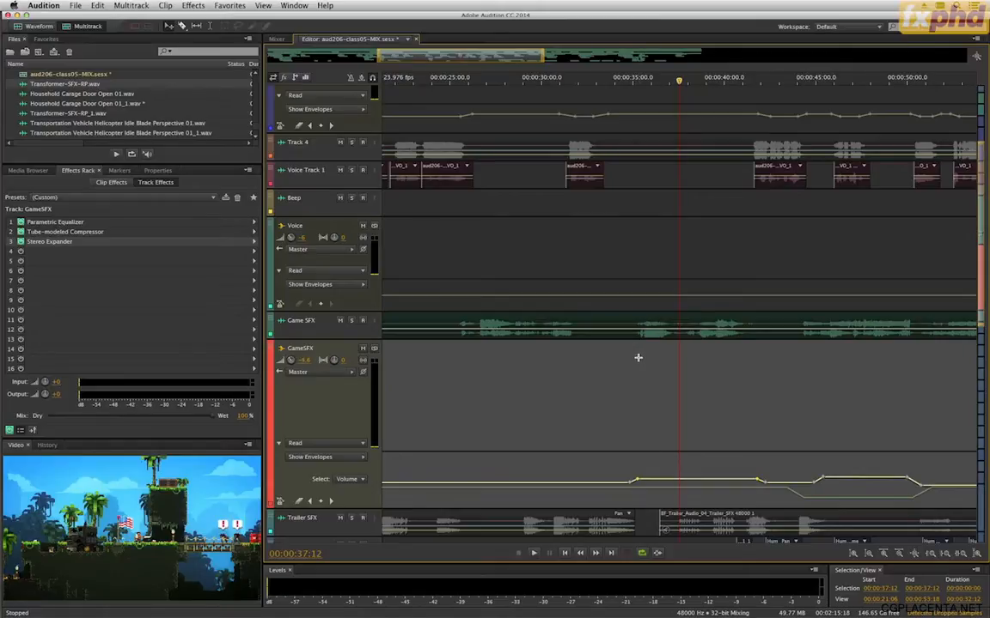
pyautogui.click(593, 84)
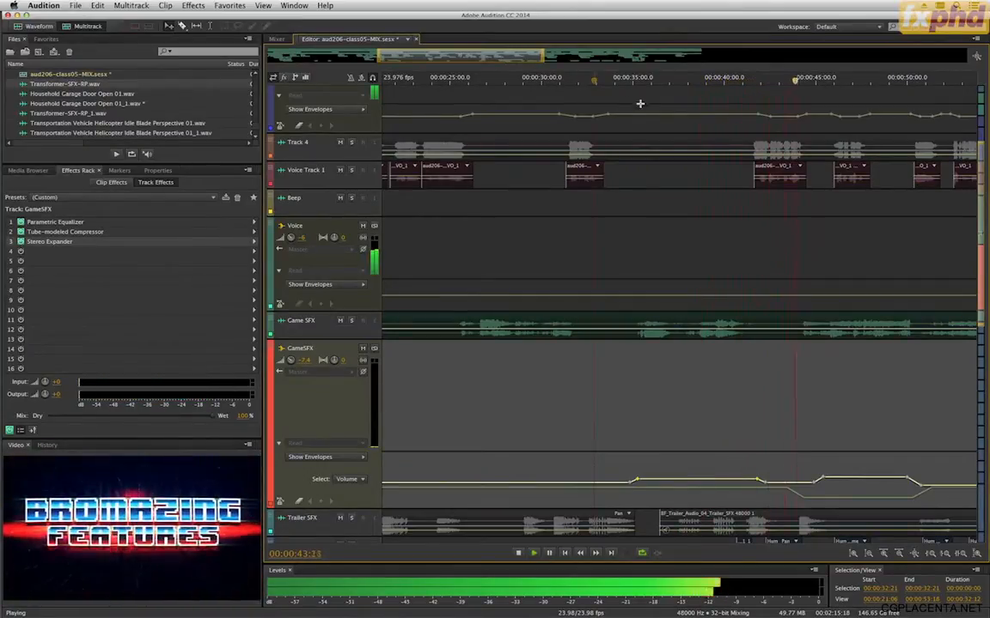
pyautogui.press('space')
# Step: Set the SFX bus volume to -1 dB and play the mix from the start to 00:00:20:17
pyautogui.scroll(-1, 756, 281)
pyautogui.scroll(-10, 756, 282)
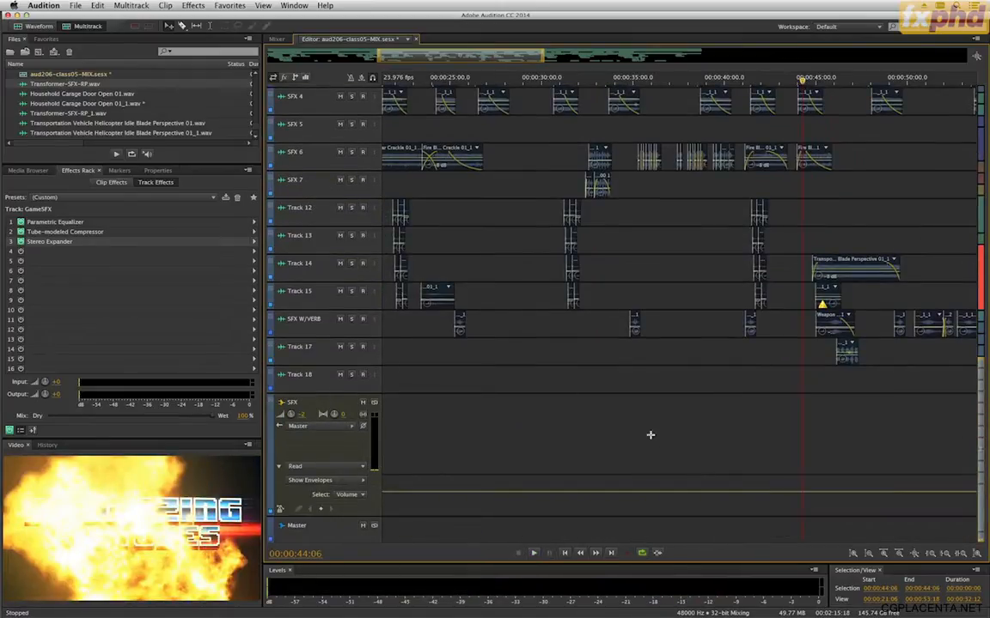
pyautogui.click(301, 420)
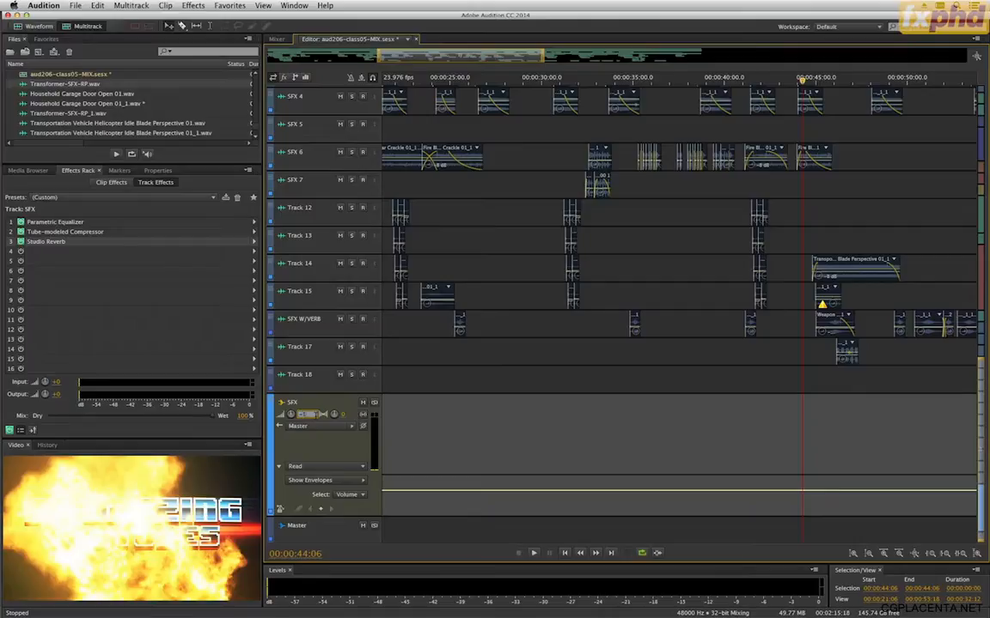
pyautogui.scroll(-4, 457, 204)
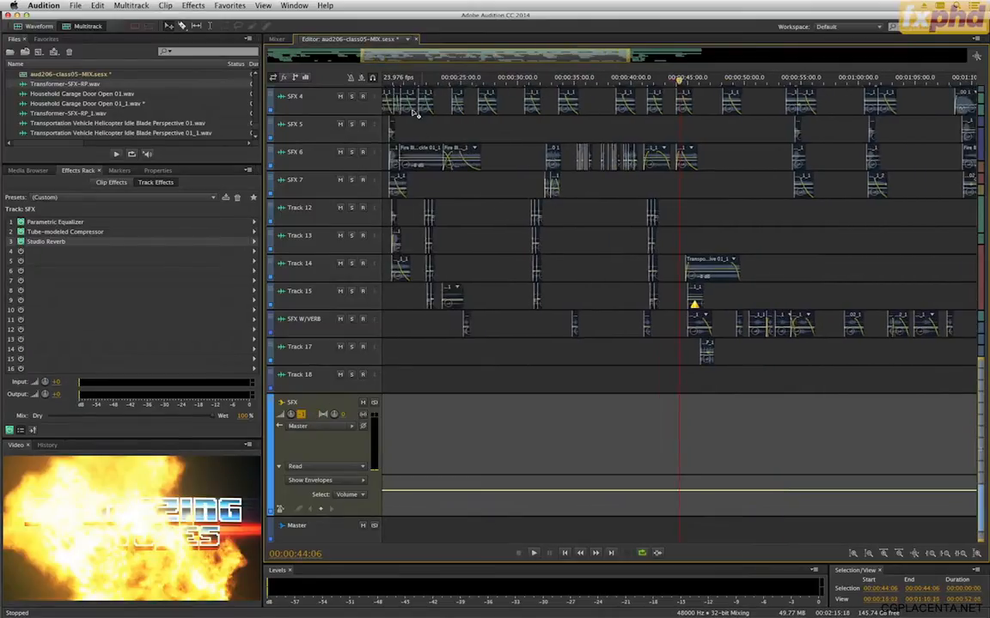
pyautogui.scroll(-5, 401, 89)
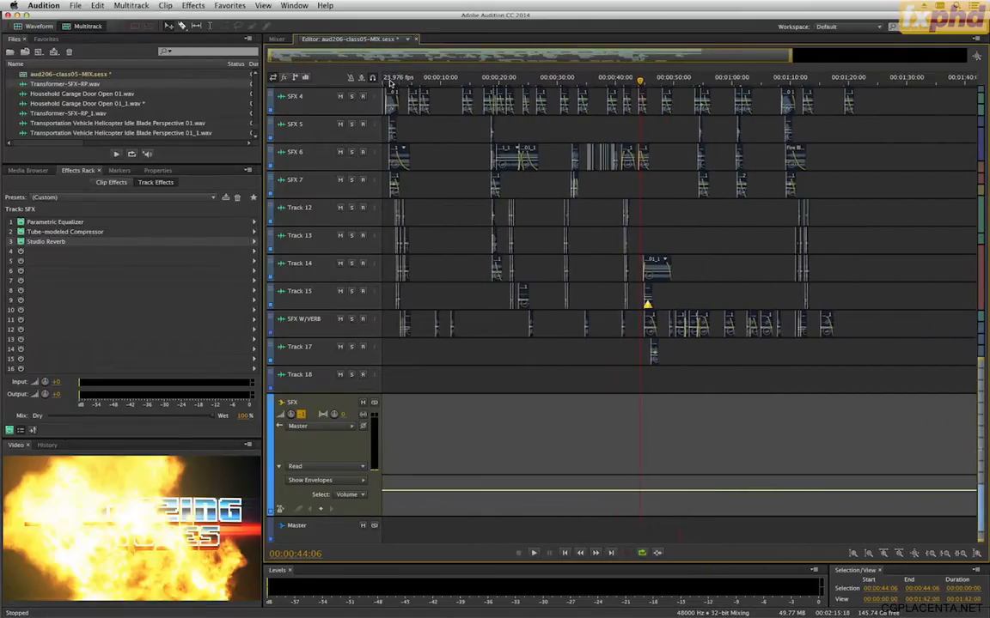
pyautogui.click(379, 81)
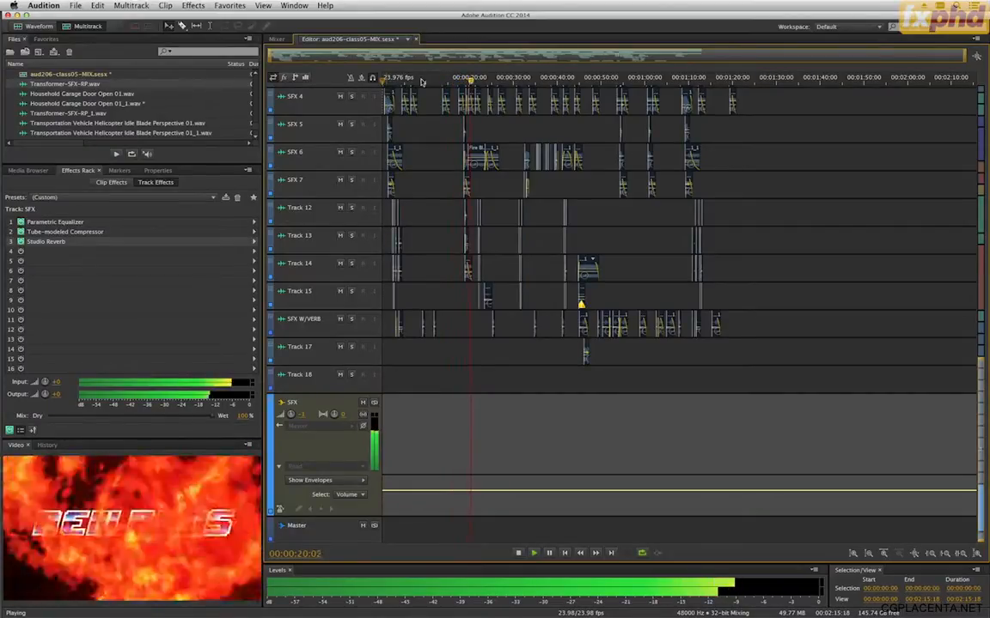
pyautogui.press('space')
# Step: Check the SFX bus compressor settings, and compare the mix from the start with Studio Reverb bypassed and re-enabled
pyautogui.doubleClick(163, 233)
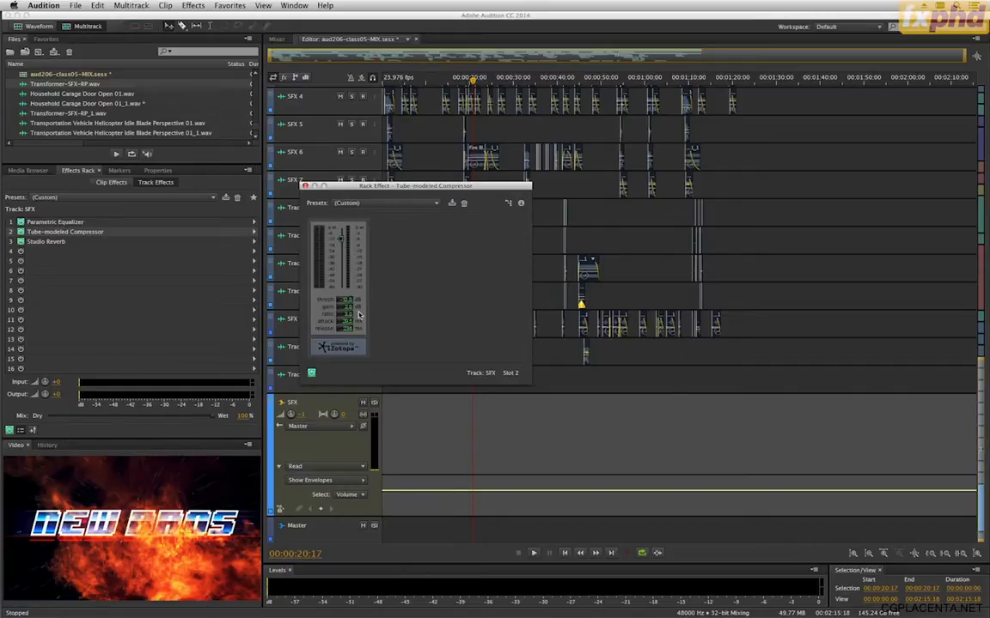
pyautogui.click(304, 186)
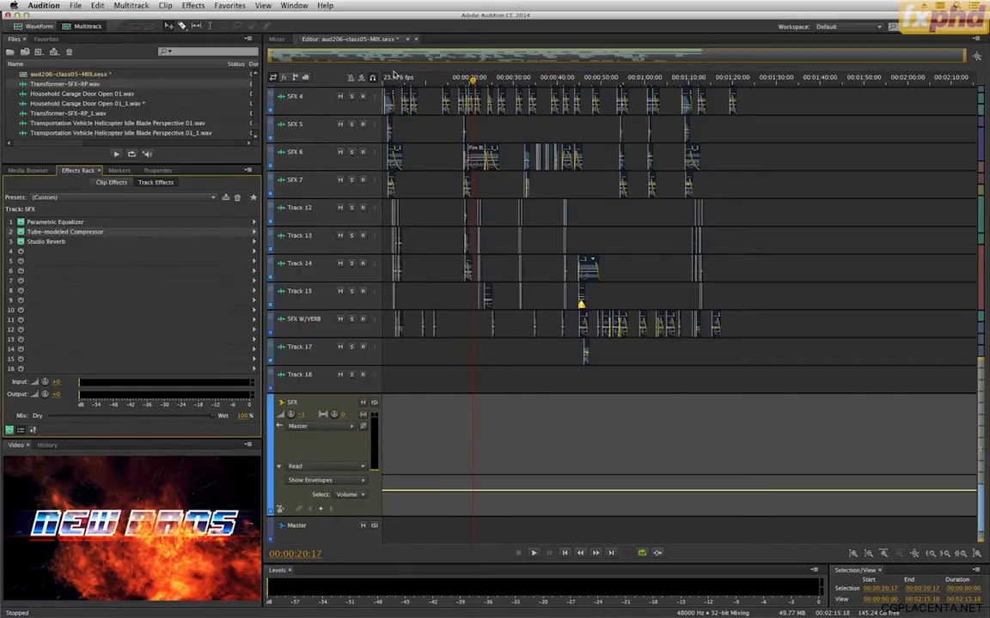
pyautogui.moveTo(389, 82); pyautogui.dragTo(371, 84)
pyautogui.press('space')
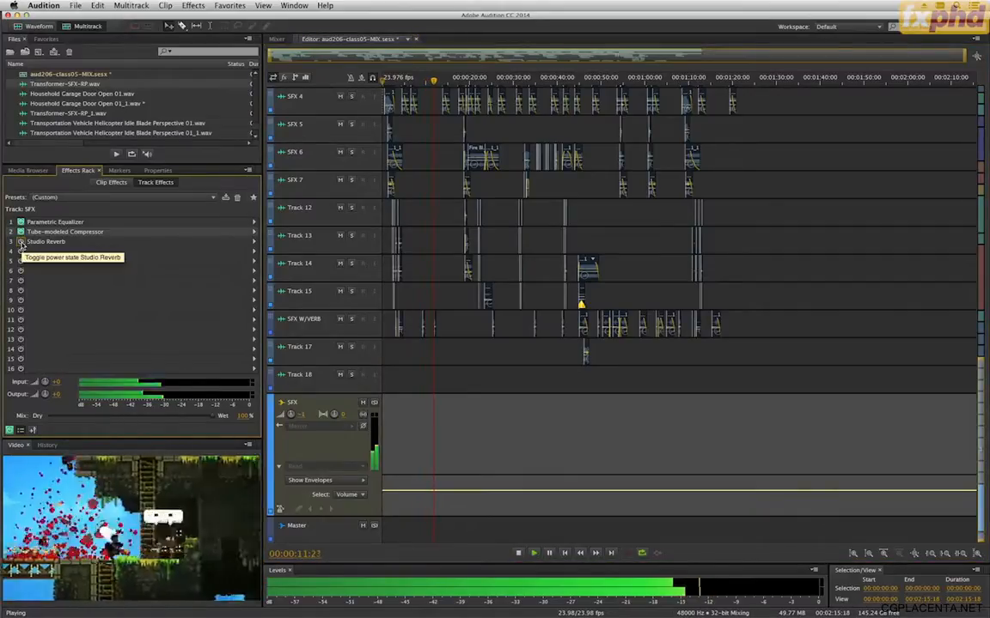
pyautogui.click(21, 244)
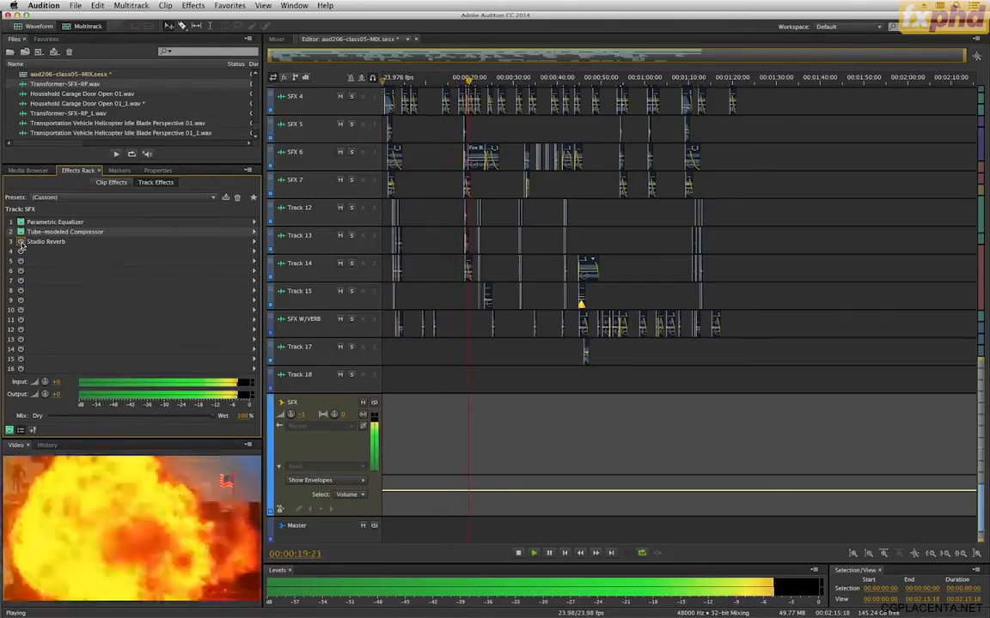
pyautogui.click(21, 243)
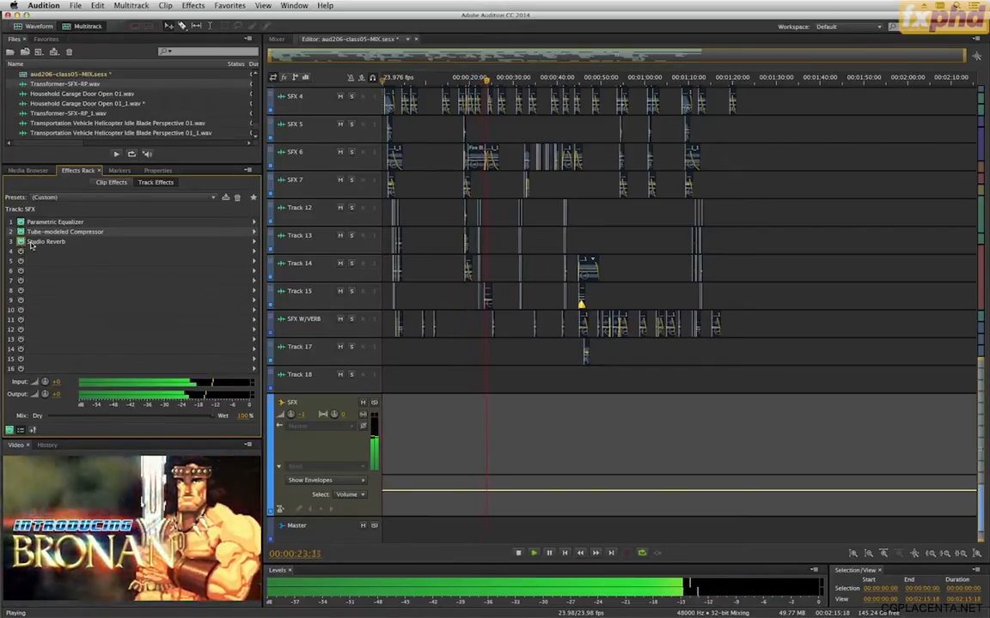
# Step: Set the SFX bus reverb to about 84% dry and 16% wet, and check the Tube-modeled Compressor during playback
pyautogui.doubleClick(34, 242)
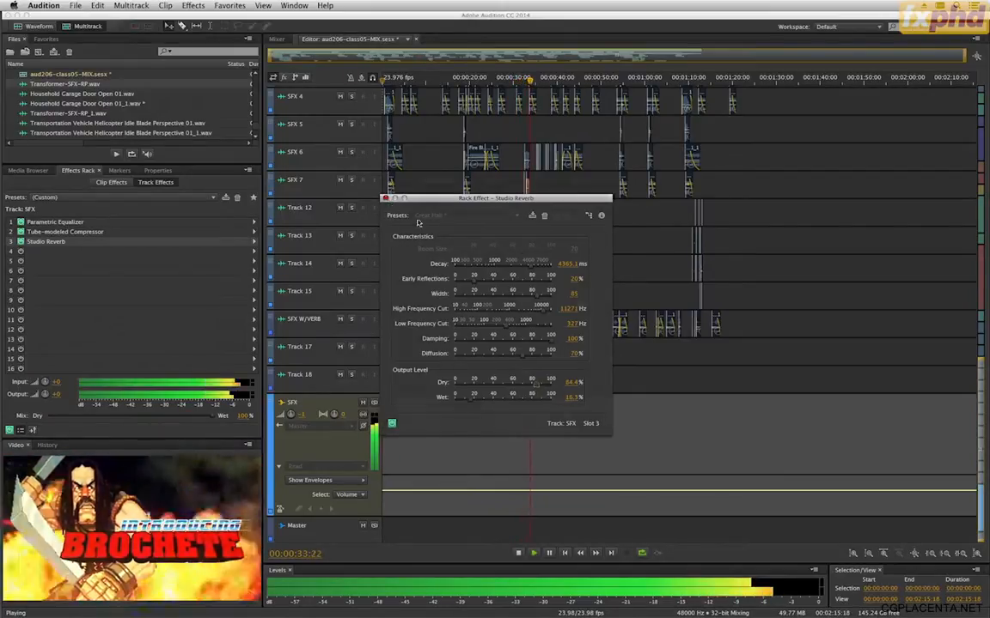
pyautogui.click(385, 198)
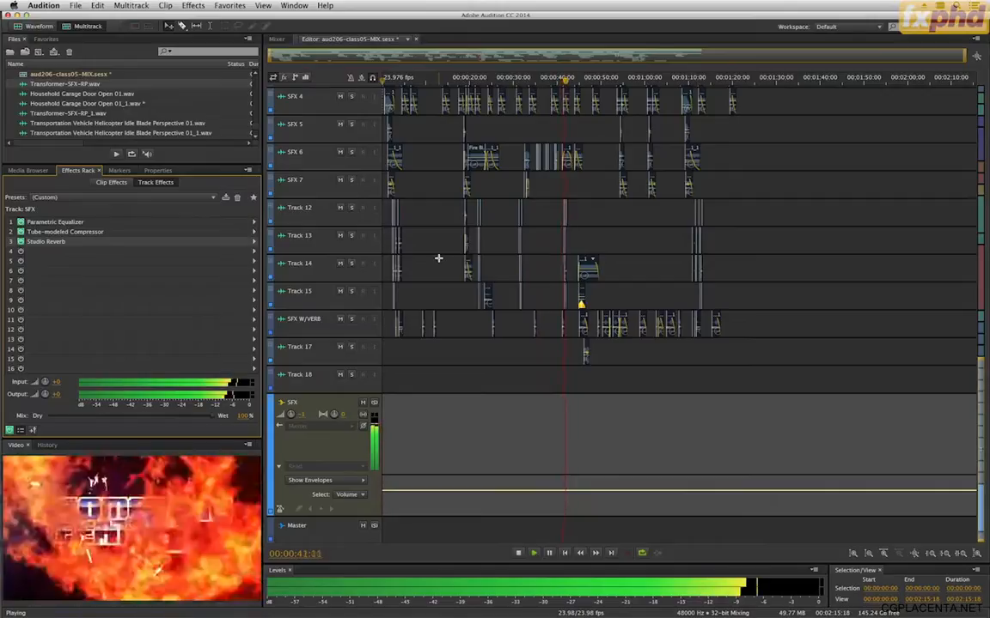
pyautogui.doubleClick(107, 232)
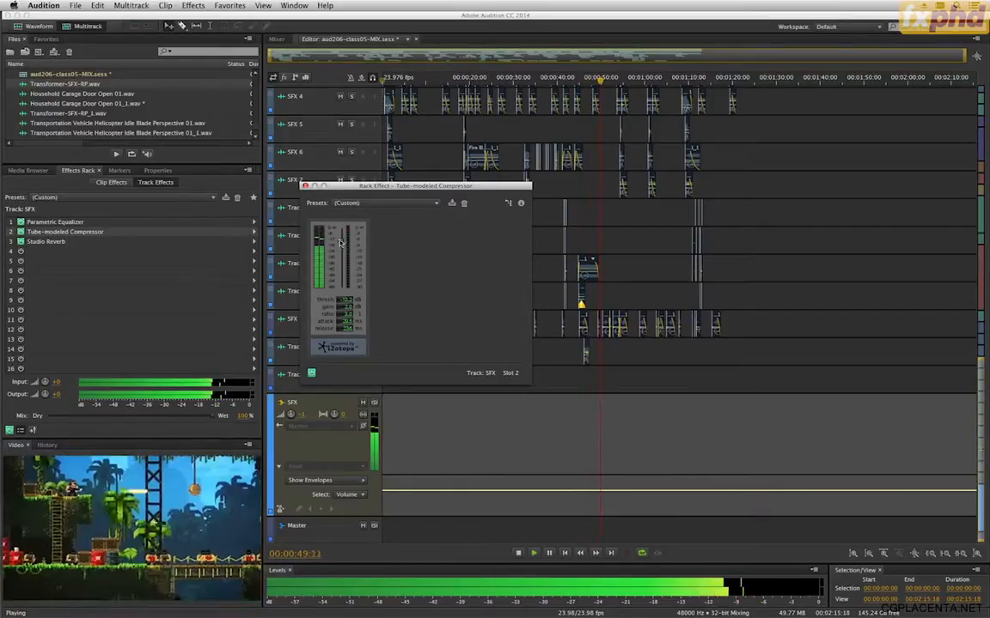
pyautogui.click(305, 185)
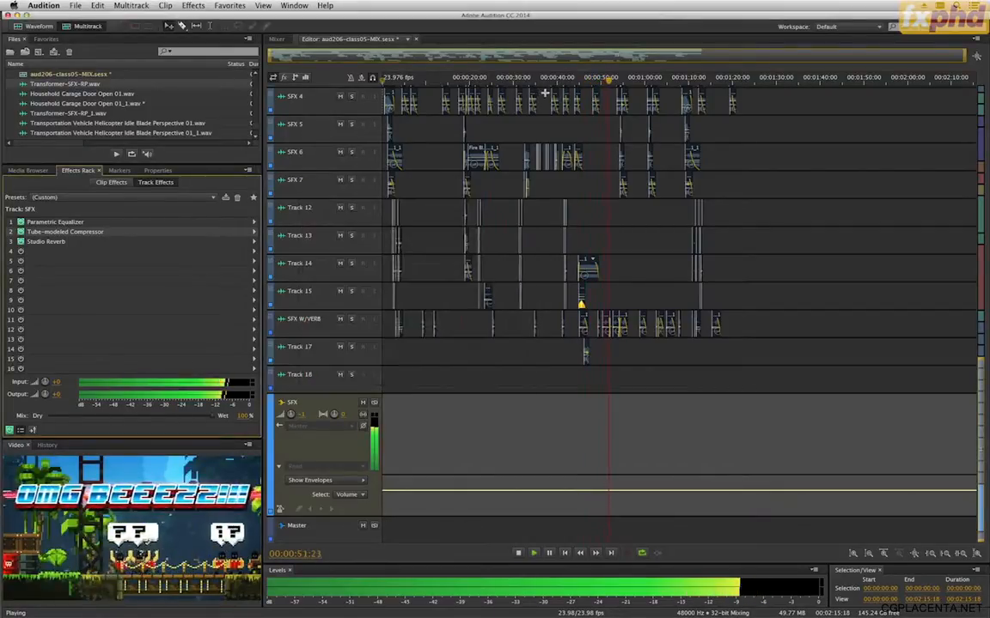
# Step: Replay the Mega Bosses section up to 00:00:47:00 and save the session, including the changes to Household Garage Door Open 01_1.wav
pyautogui.click(573, 81)
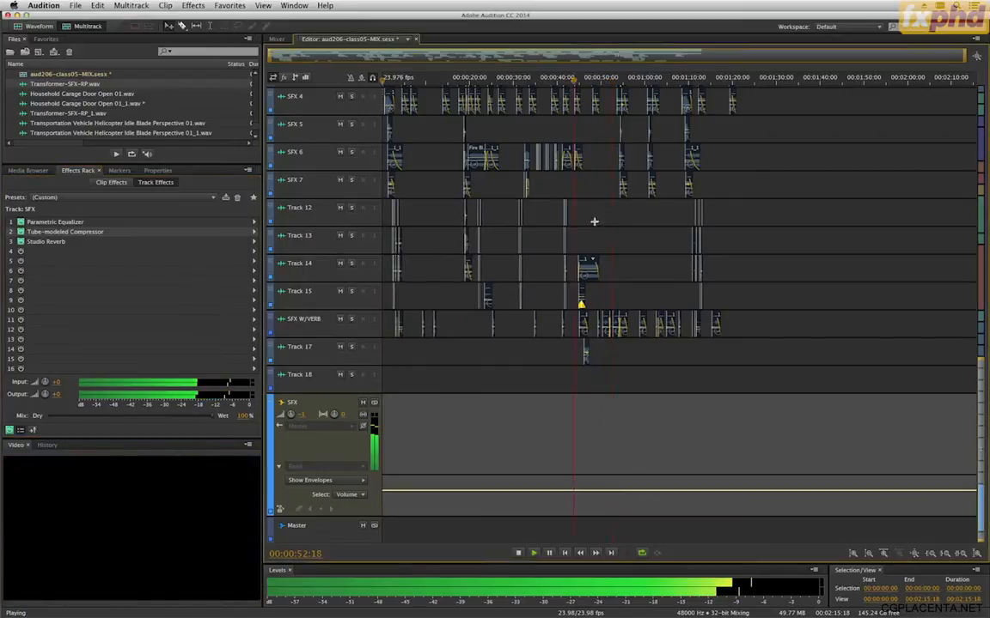
pyautogui.scroll(5, 593, 221)
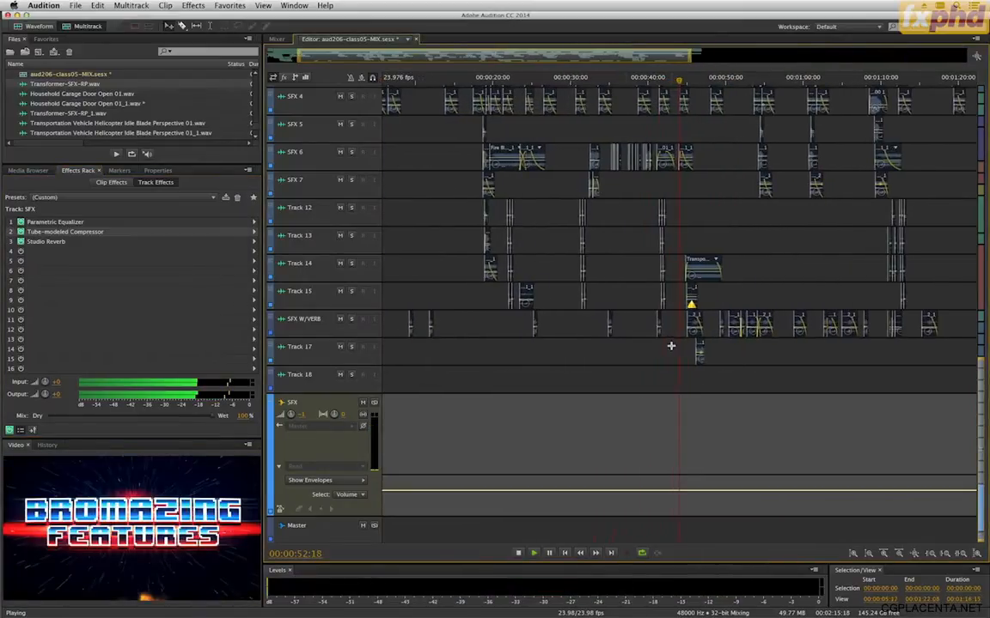
pyautogui.scroll(5, 671, 345)
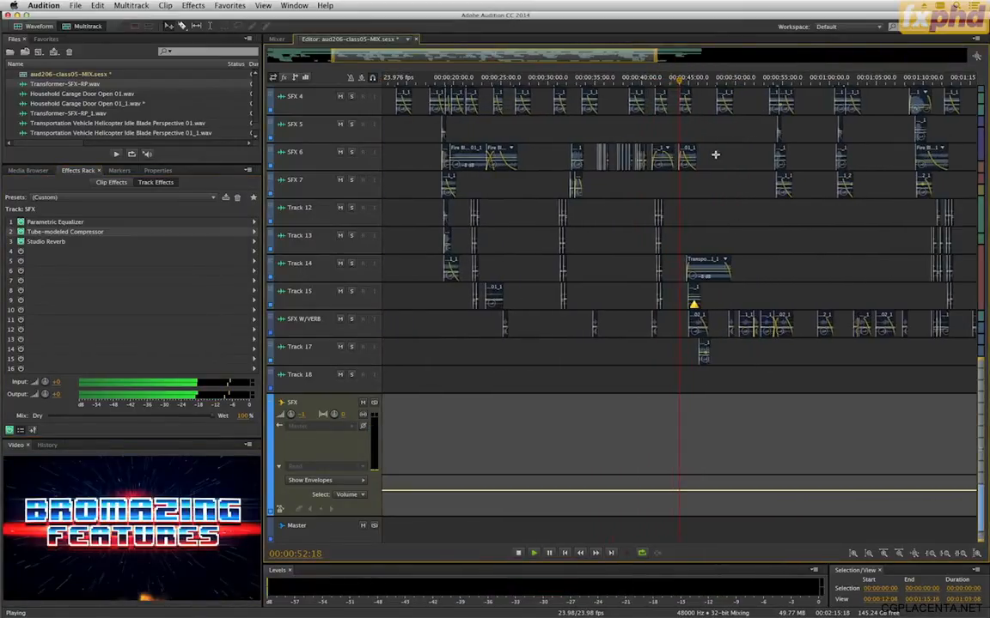
pyautogui.scroll(1, 716, 85)
pyautogui.click(711, 81)
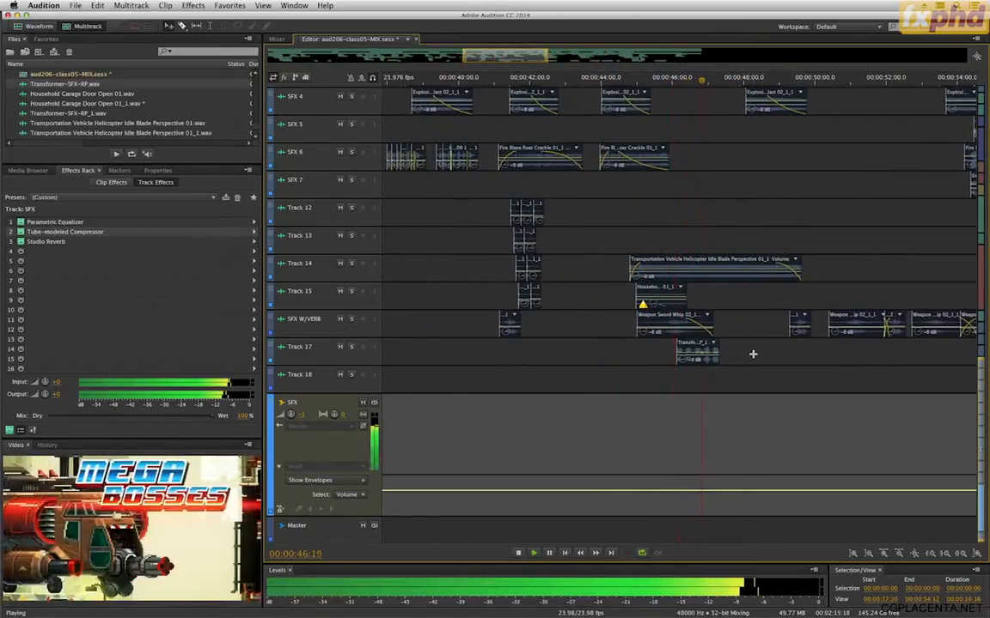
pyautogui.press('space')
pyautogui.press('super+s')
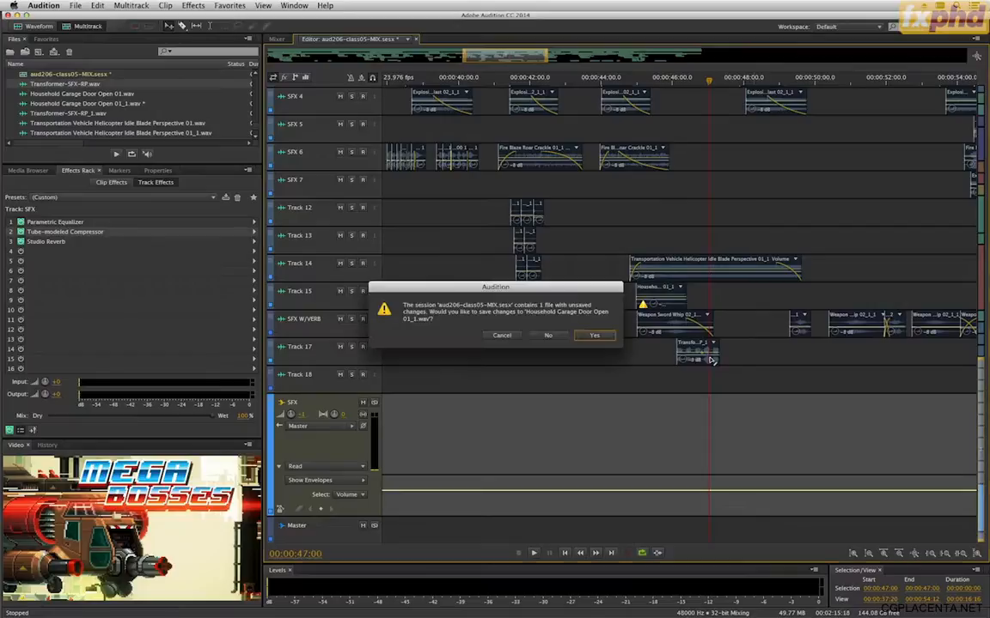
pyautogui.click(594, 336)
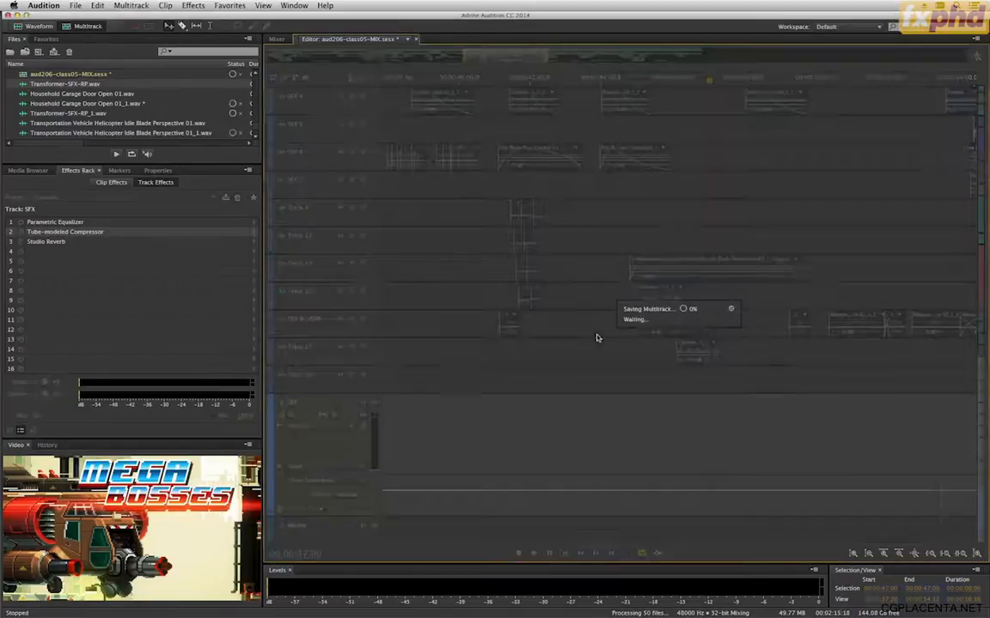
# Step: Select the Track 17 clip and play the mix from 00:00:44:00 to 00:01:06:02
pyautogui.click(694, 356)
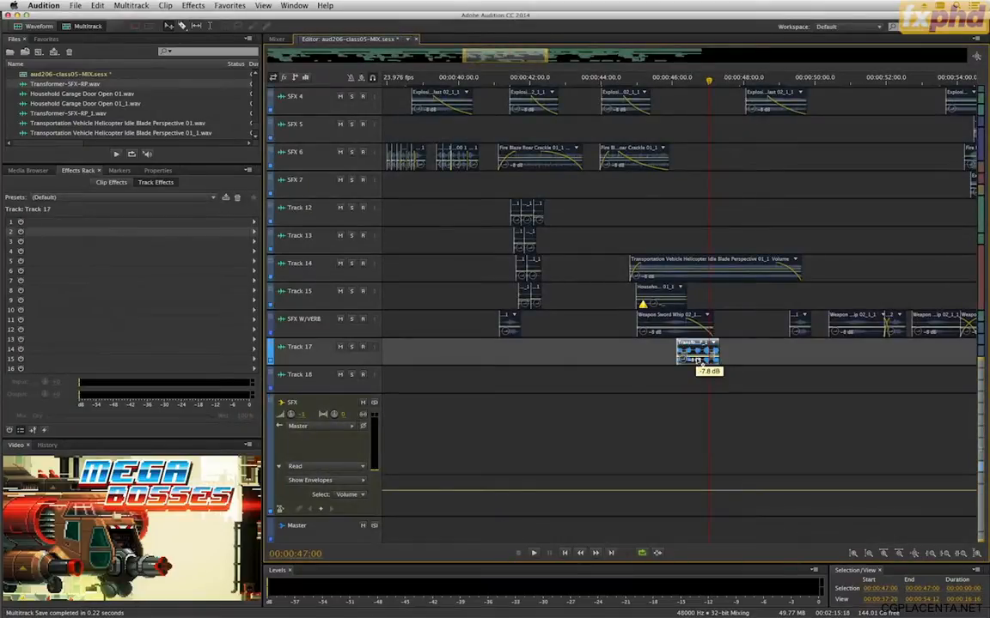
pyautogui.press('space')
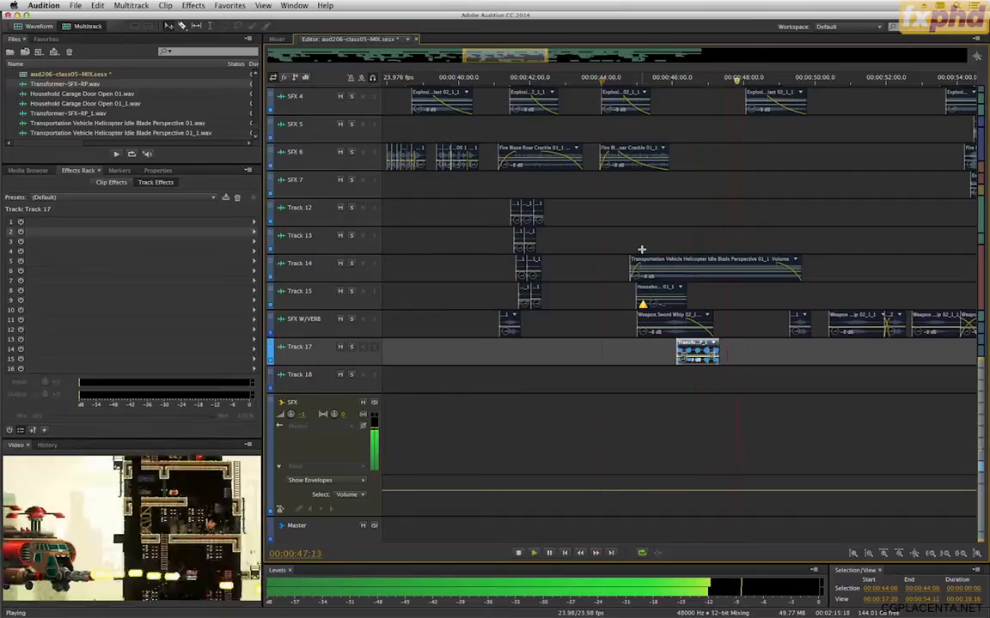
pyautogui.press('-')
pyautogui.press('-')
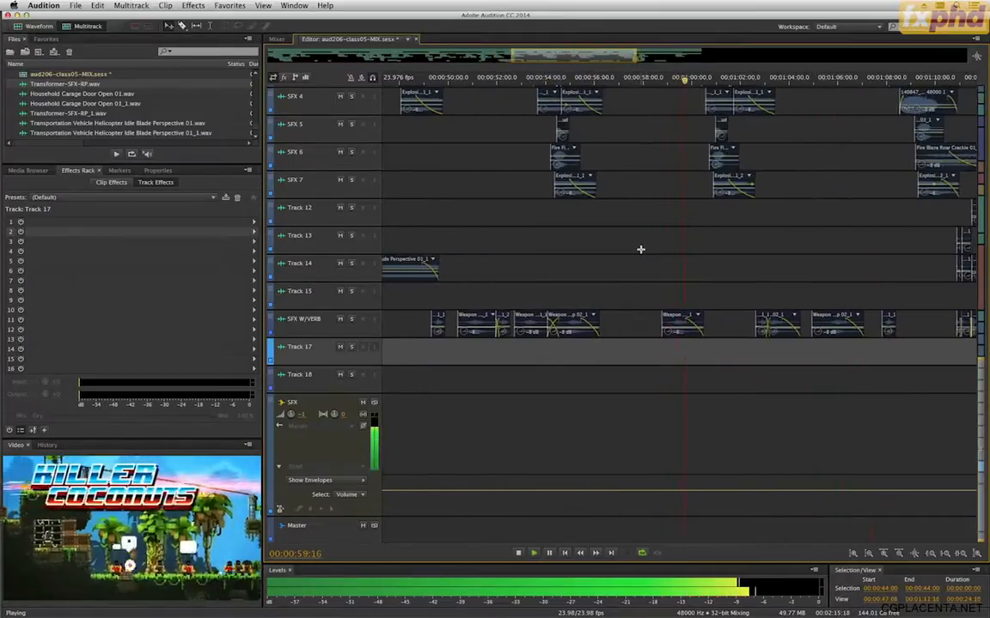
pyautogui.press('=')
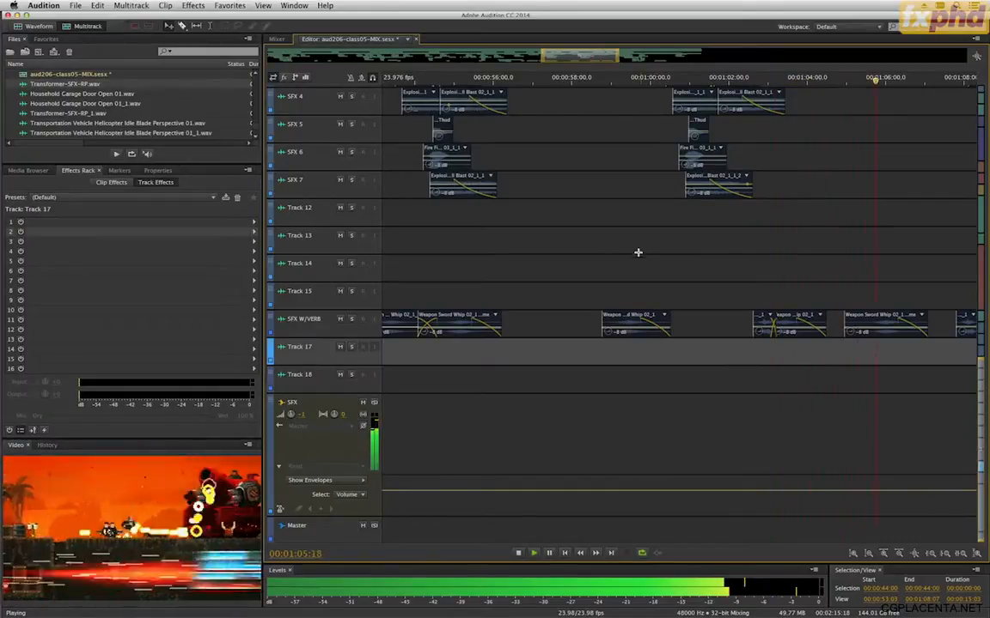
pyautogui.press('space')
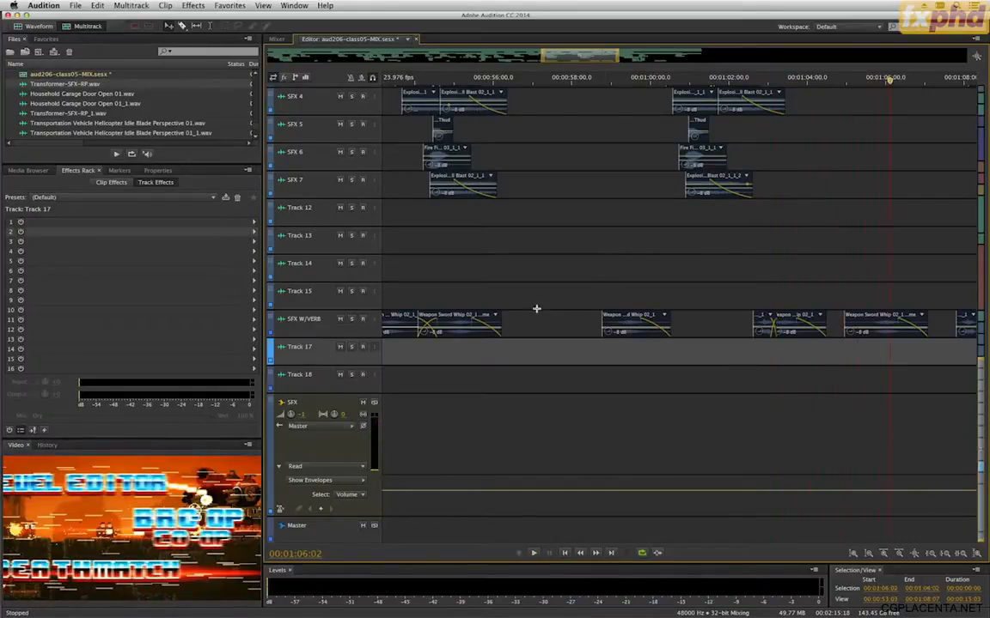
# Step: Select the SFX 1 Hum clip near 00:00:20:00 and place the playhead at 00:00:20:00
pyautogui.click(301, 419)
pyautogui.click(526, 380)
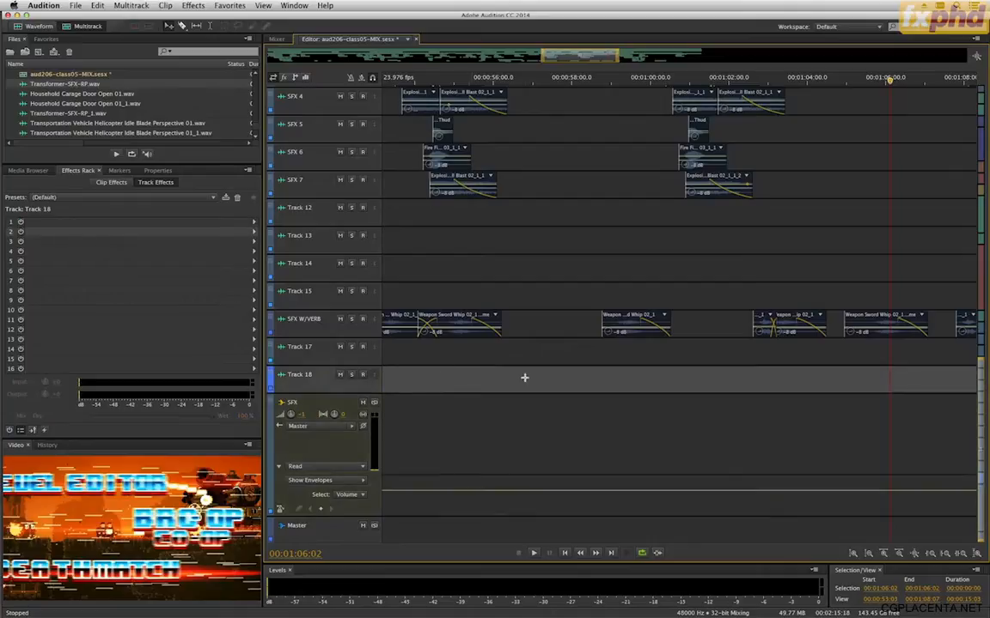
pyautogui.scroll(10, 524, 378)
pyautogui.scroll(-5, 524, 378)
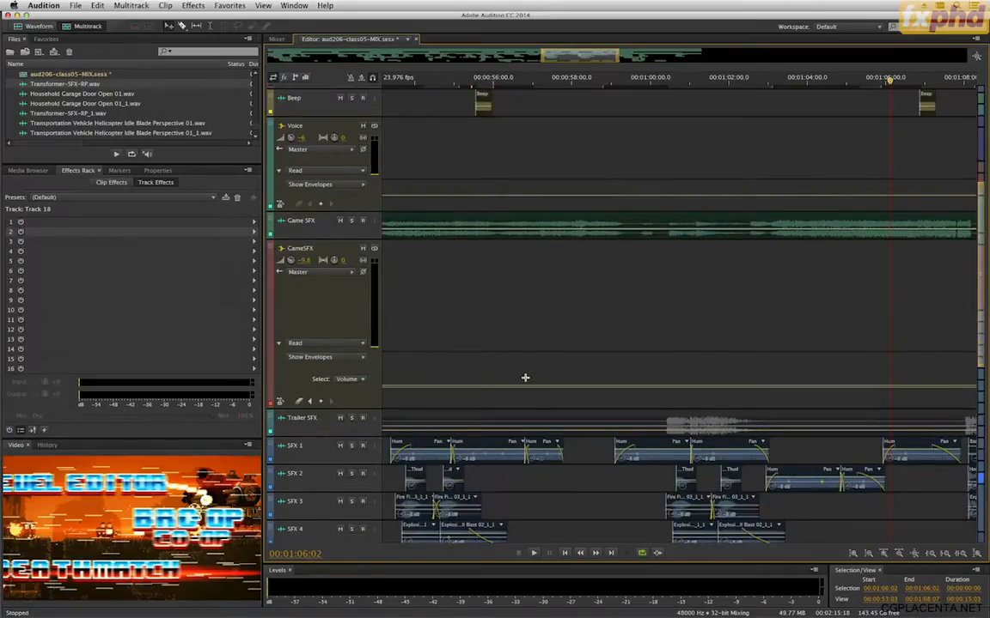
pyautogui.press('-')
pyautogui.press('-')
pyautogui.press('-')
pyautogui.press('-')
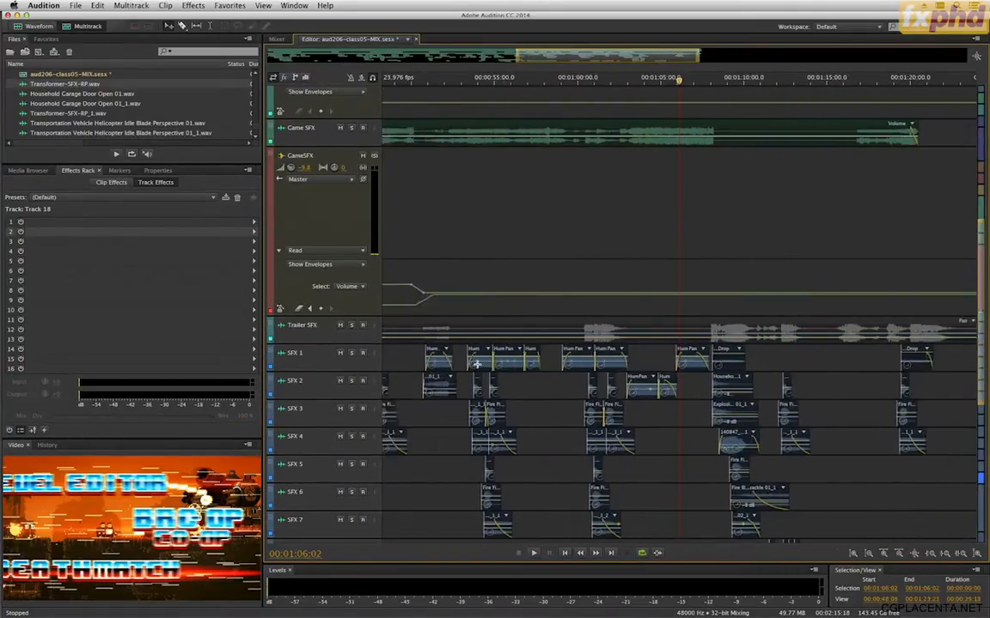
pyautogui.press('-')
pyautogui.press('-')
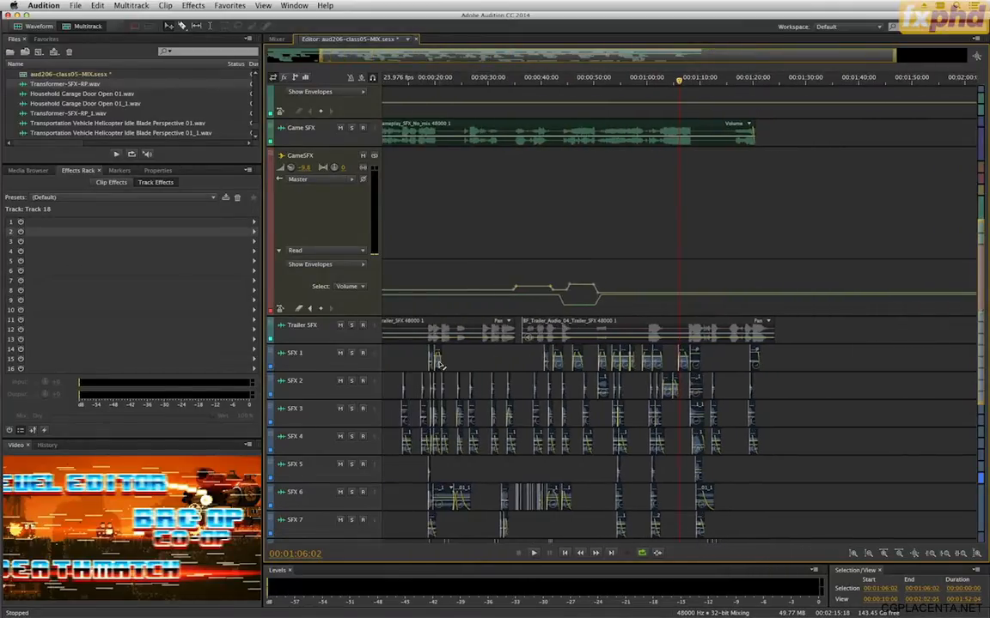
pyautogui.click(438, 364)
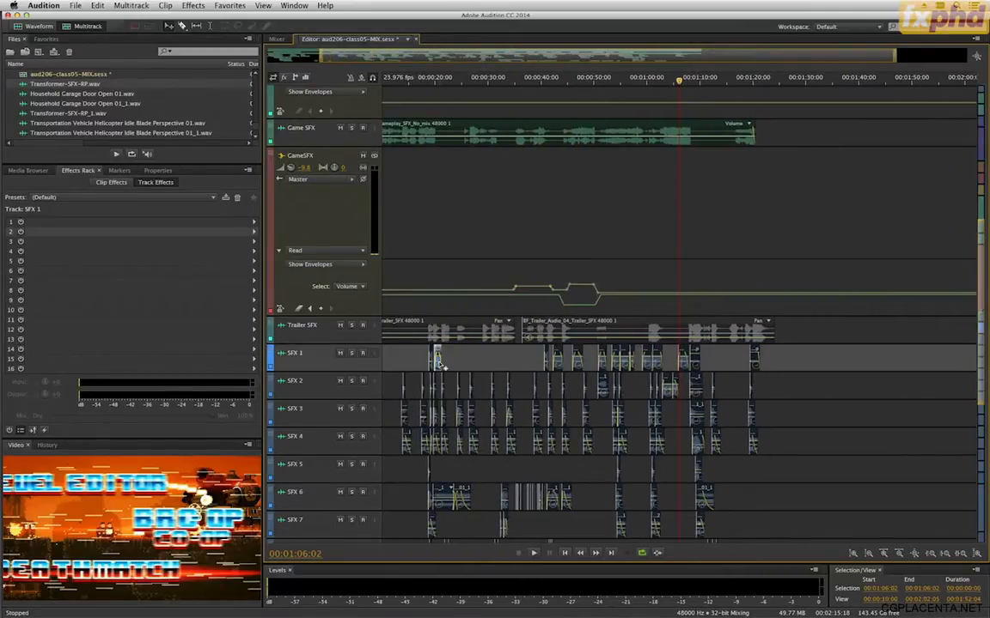
pyautogui.click(436, 86)
pyautogui.press('=')
pyautogui.press('=')
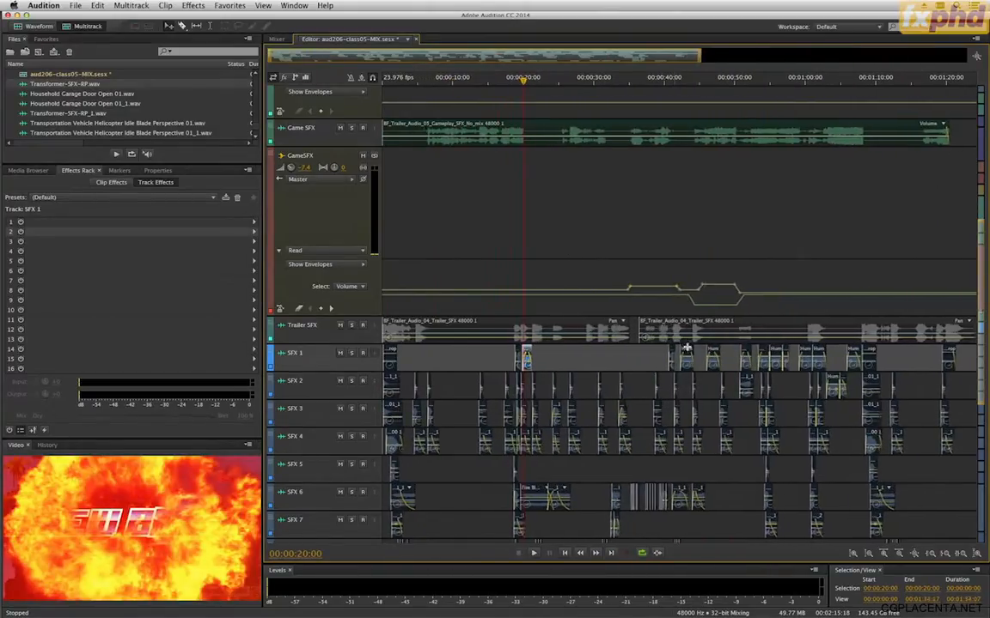
pyautogui.press('=')
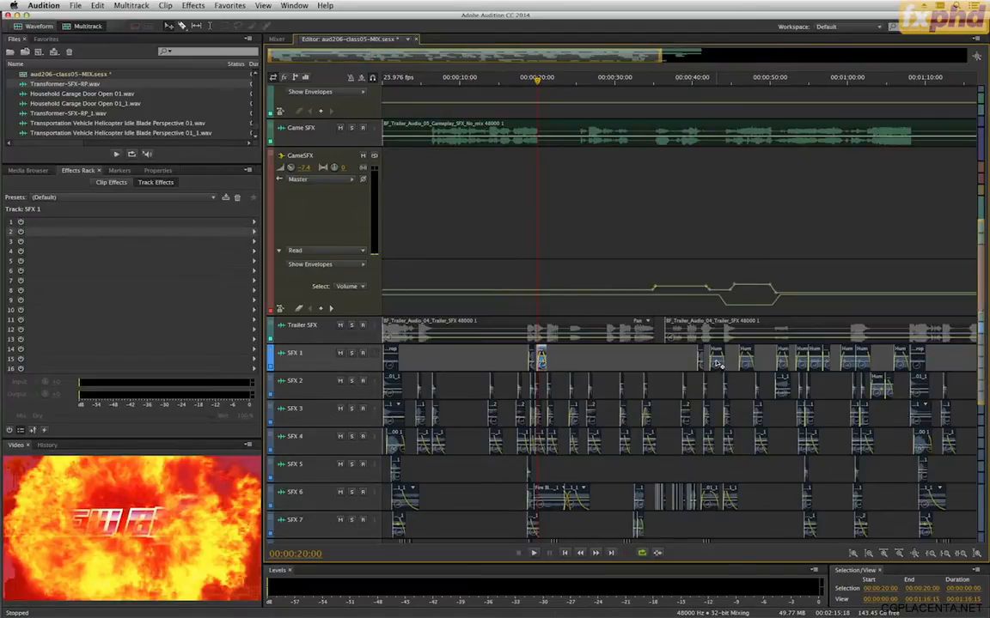
# Step: Add the remaining Hum clips on SFX 1 and SFX 2 to the selection and set the clip gain of all of them to -12 dB
pyautogui.click(719, 363)
pyautogui.click(541, 367)
pyautogui.keyDown('super'); pyautogui.click(747, 368); pyautogui.keyUp('super')
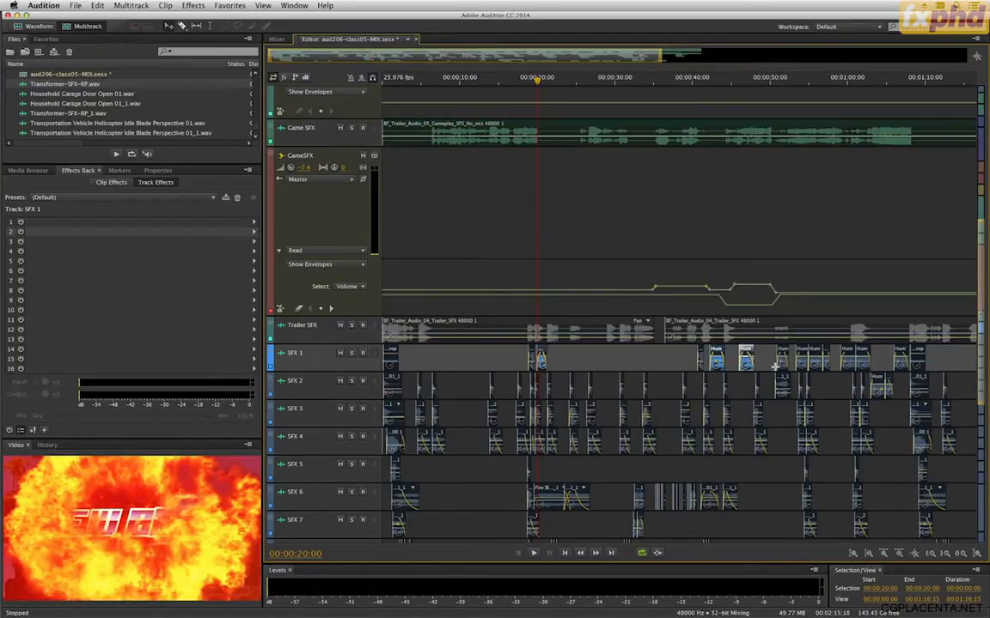
pyautogui.keyDown('super'); pyautogui.click(782, 364); pyautogui.keyUp('super')
pyautogui.keyDown('super'); pyautogui.click(802, 364); pyautogui.keyUp('super')
pyautogui.keyDown('super'); pyautogui.click(815, 364); pyautogui.keyUp('super')
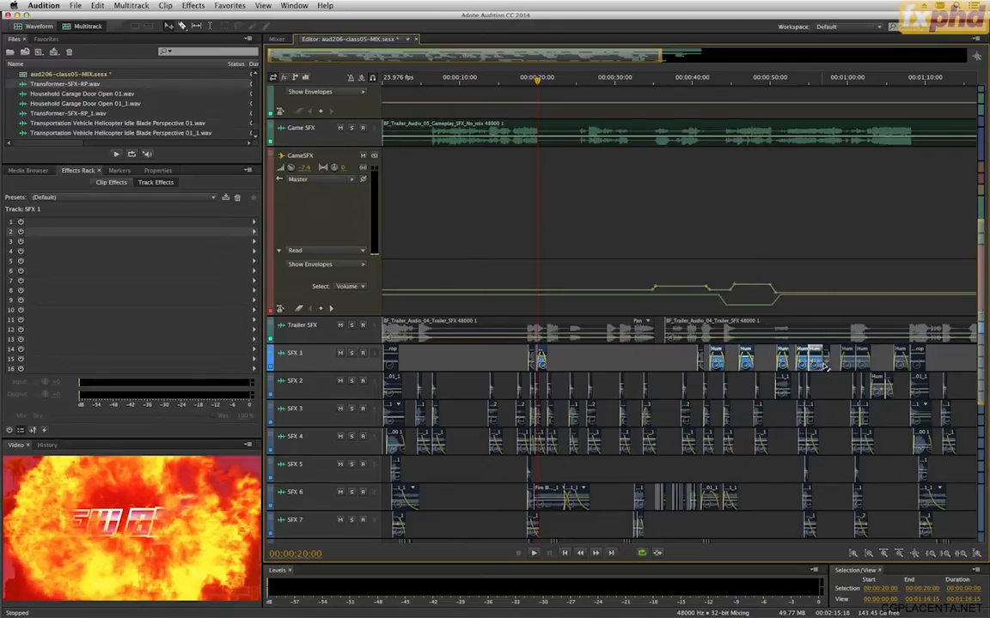
pyautogui.keyDown('super'); pyautogui.click(827, 365); pyautogui.keyUp('super')
pyautogui.keyDown('super'); pyautogui.click(846, 365); pyautogui.keyUp('super')
pyautogui.keyDown('super'); pyautogui.click(860, 364); pyautogui.keyUp('super')
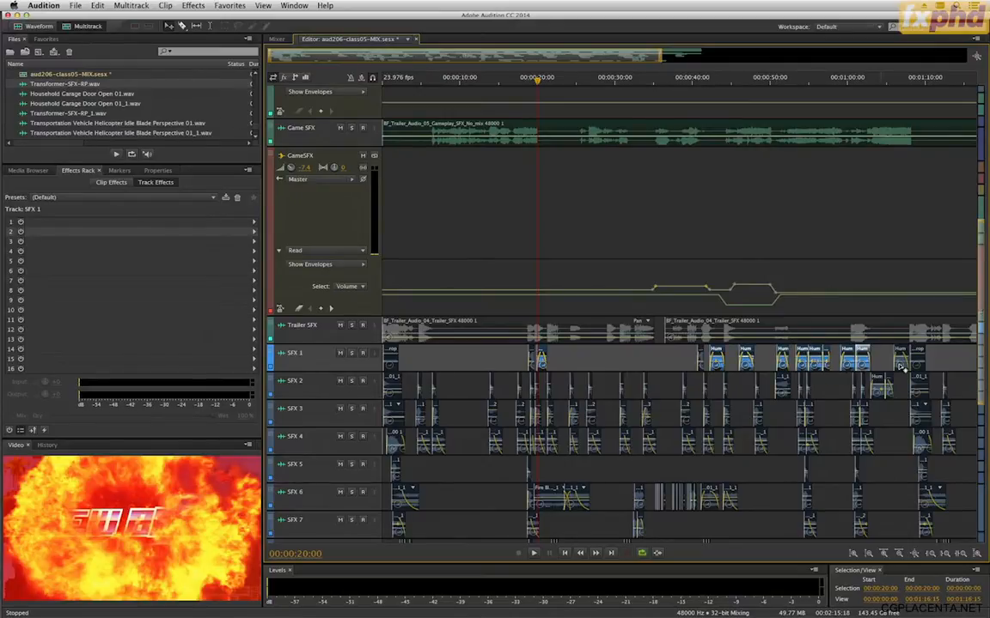
pyautogui.keyDown('super'); pyautogui.click(900, 364); pyautogui.keyUp('super')
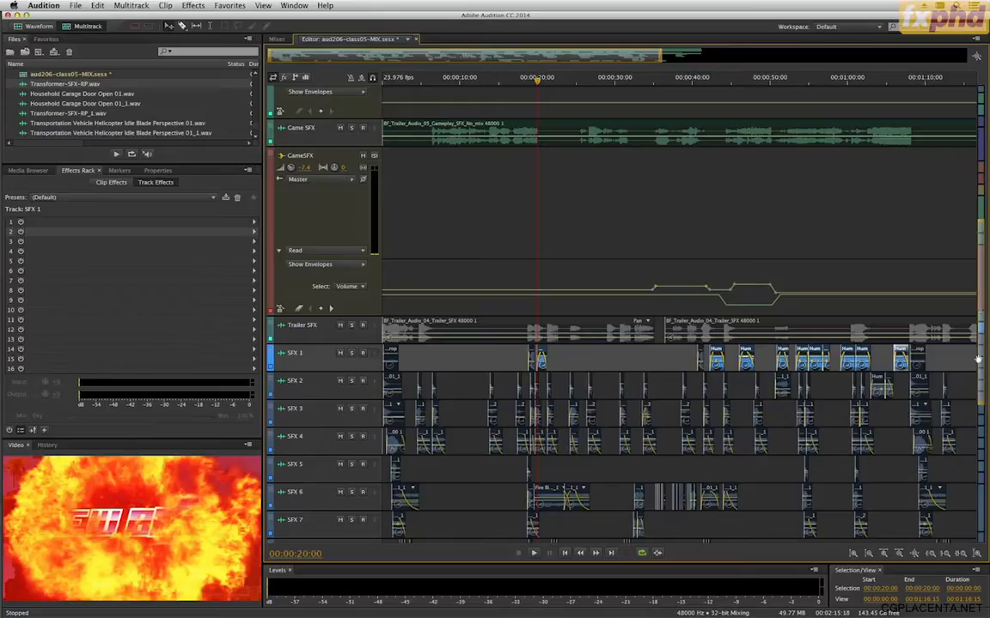
pyautogui.keyDown('super'); pyautogui.click(884, 394); pyautogui.keyUp('super')
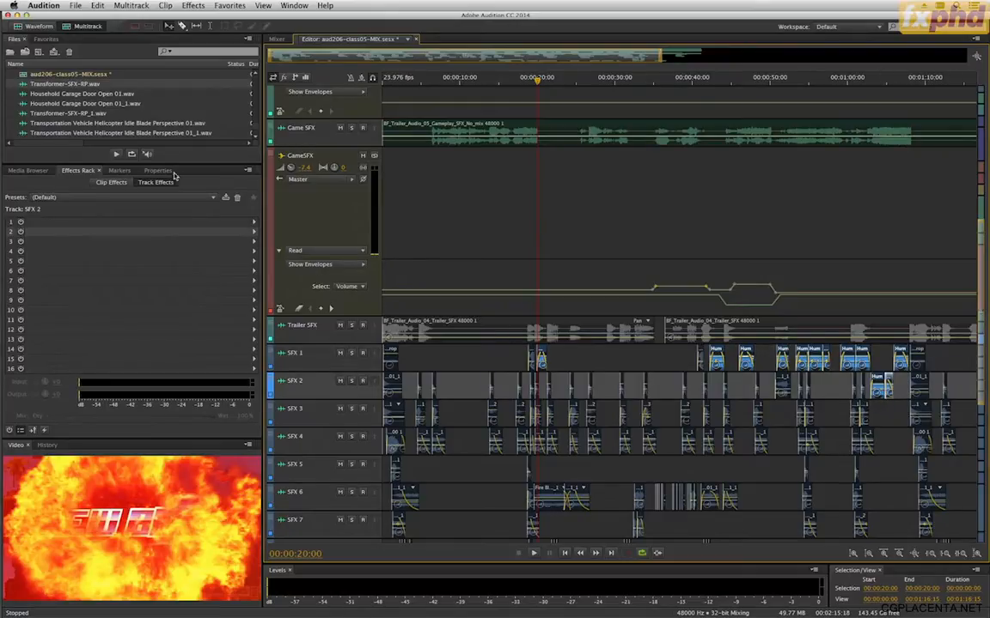
pyautogui.click(160, 170)
pyautogui.click(77, 221)
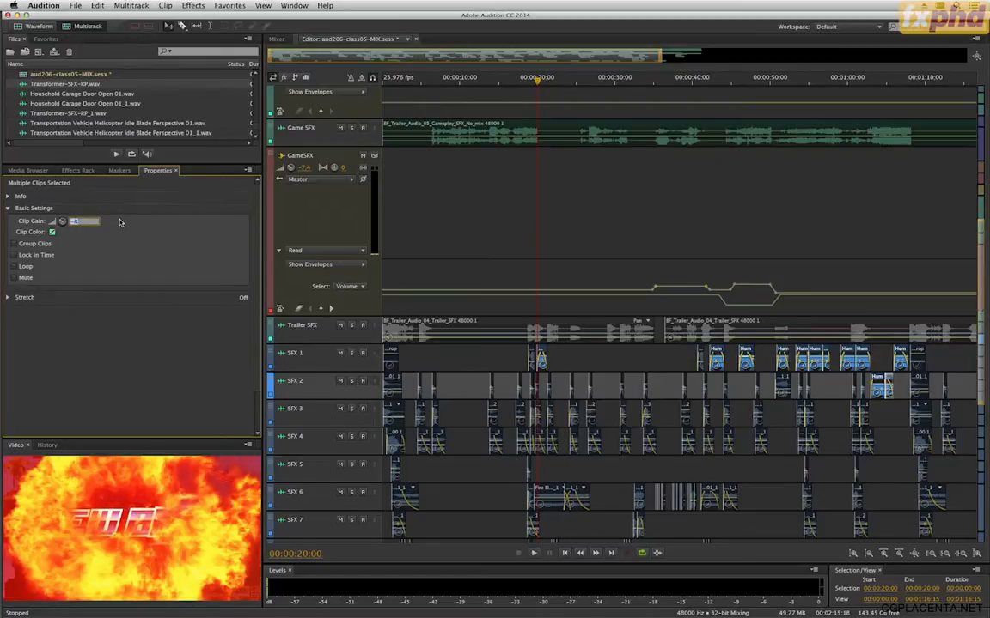
pyautogui.press('Return')
# Step: Play the mix from 00:00:17:21 to 00:01:22:01 while monitoring the Master track's SPAN analyzer, and close the analyzer
pyautogui.click(521, 79)
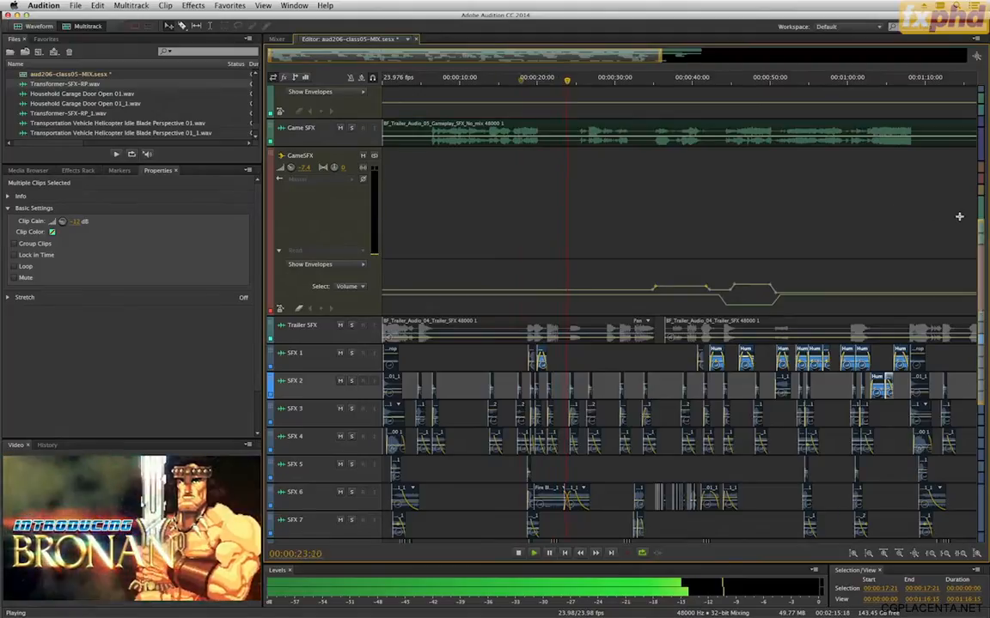
pyautogui.scroll(-10, 708, 456)
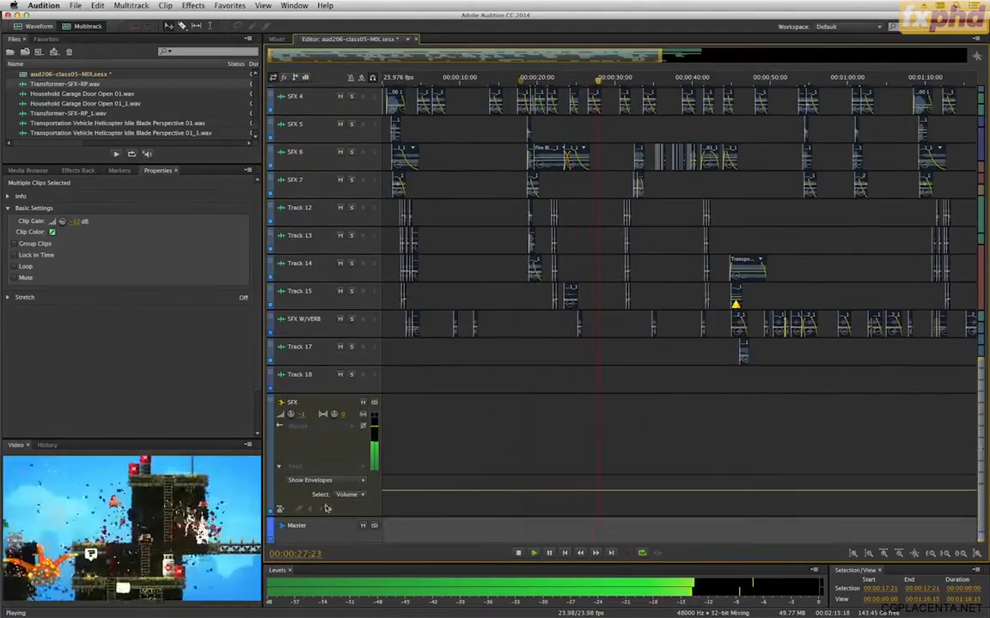
pyautogui.click(76, 170)
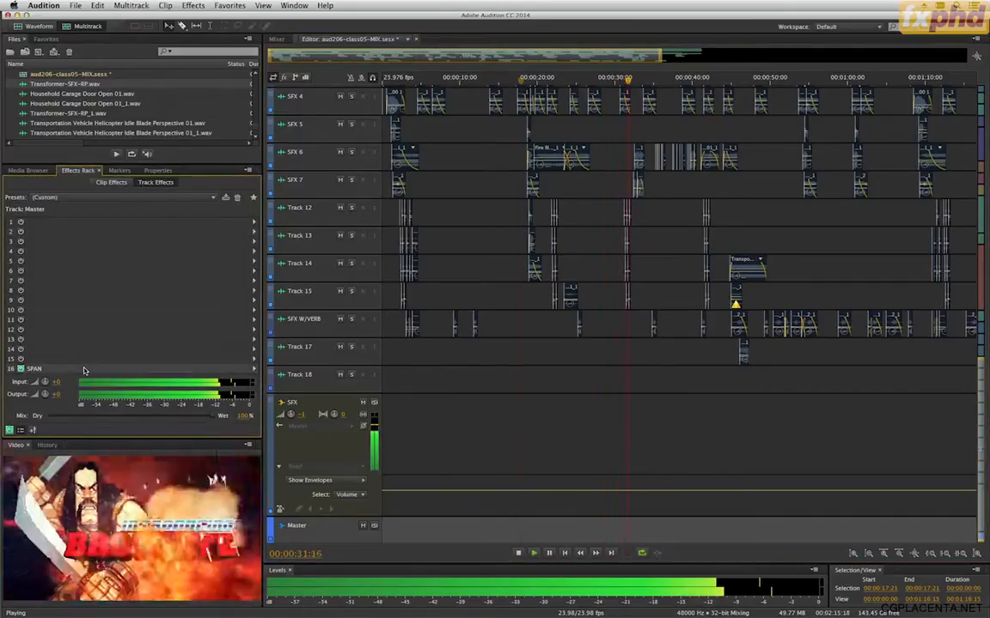
pyautogui.doubleClick(84, 370)
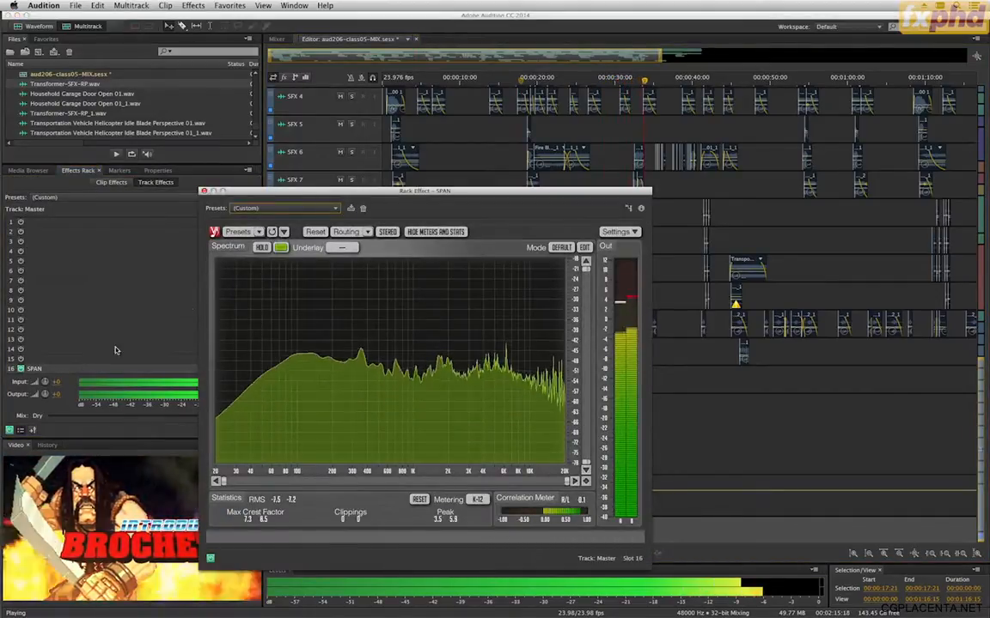
pyautogui.moveTo(325, 185); pyautogui.dragTo(351, 51)
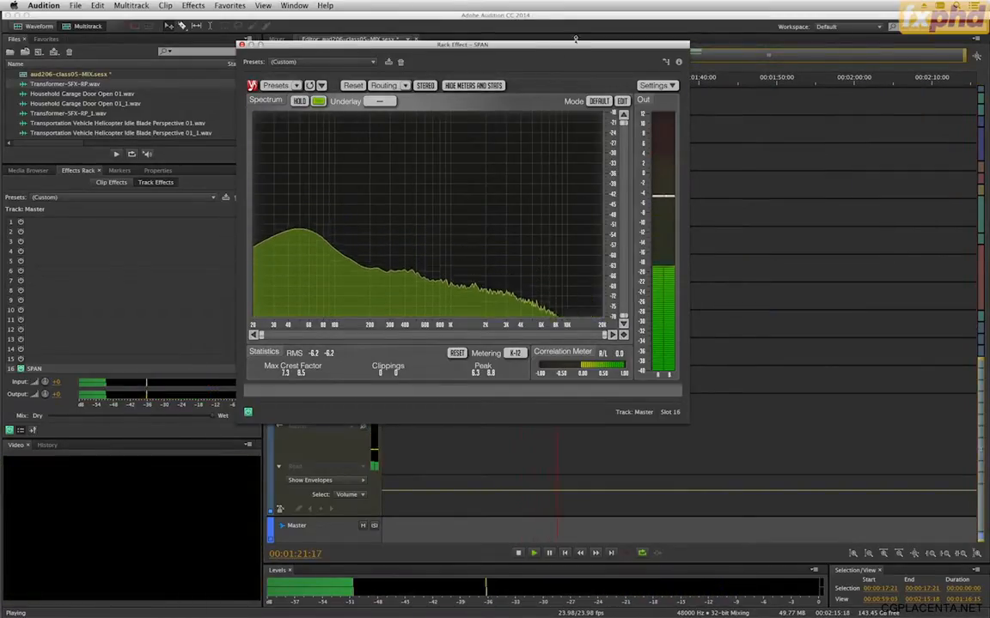
pyautogui.press('space')
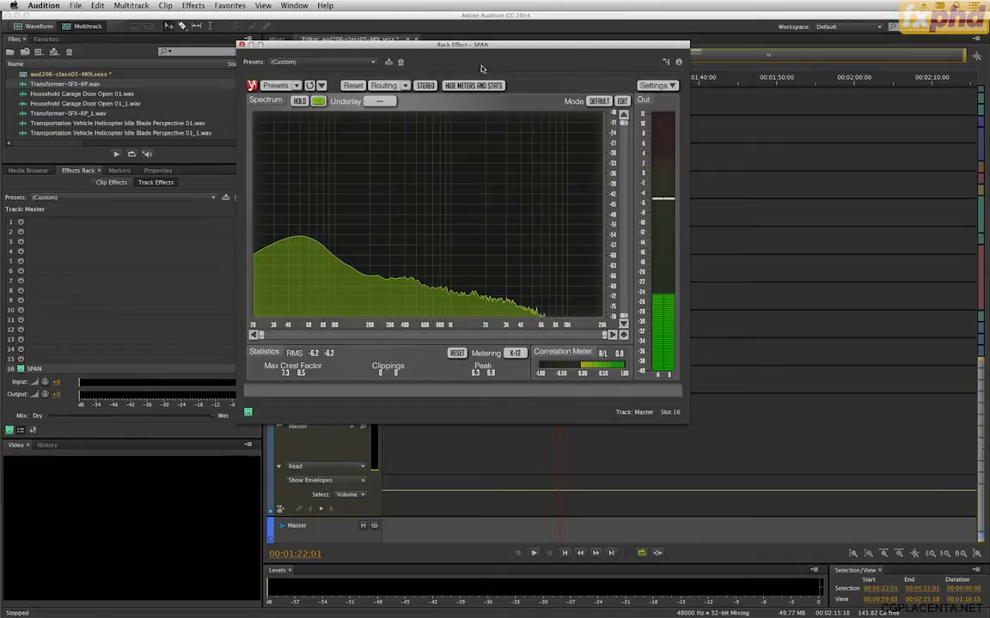
pyautogui.click(242, 45)
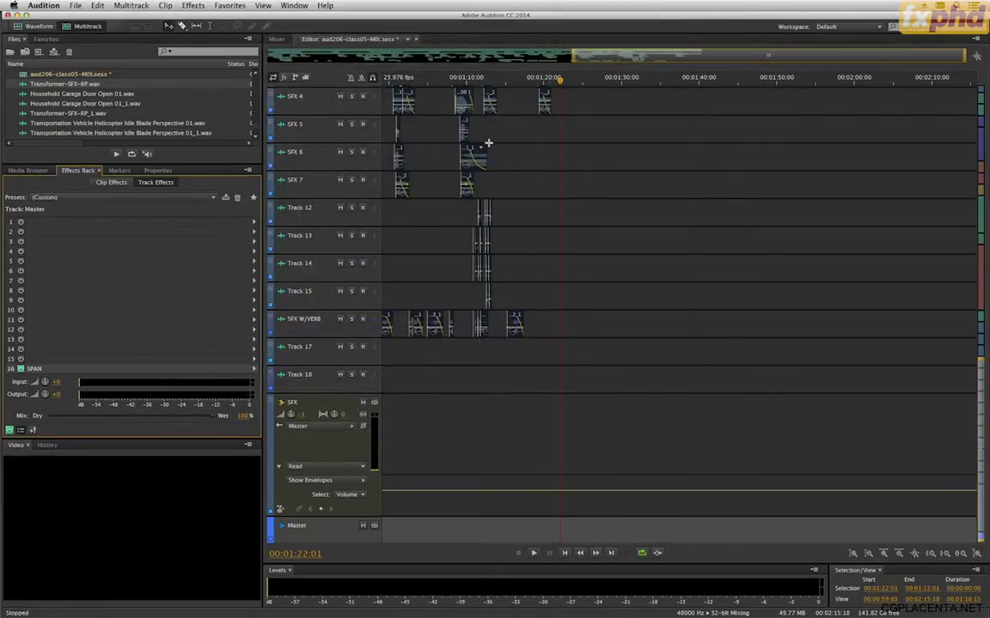
# Step: Place the playhead at 00:01:04:10 and look over the music, voice and SFX tracks across the full session
pyautogui.click(423, 82)
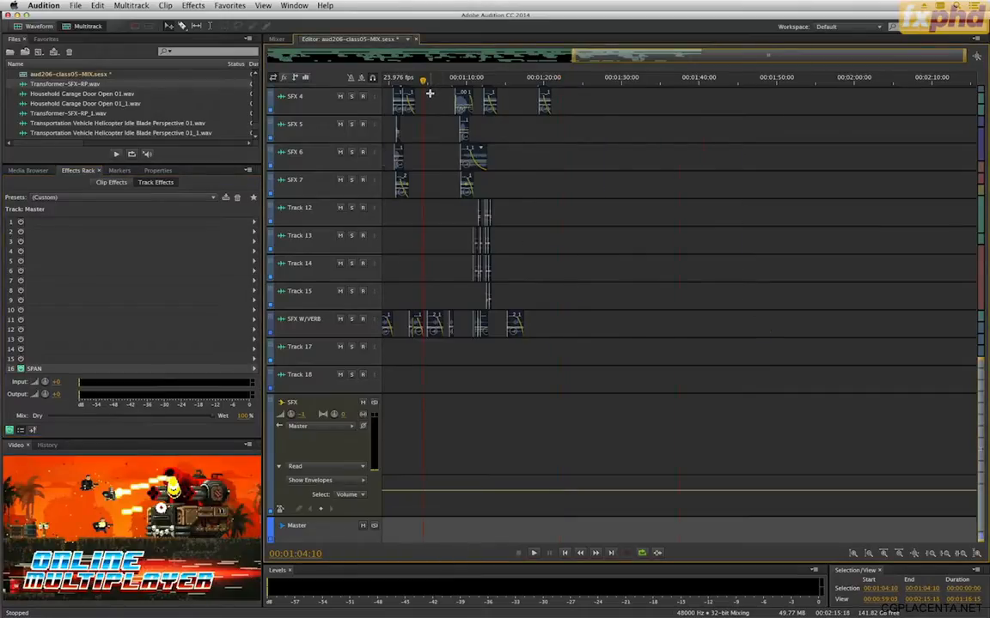
pyautogui.scroll(-6, 429, 93)
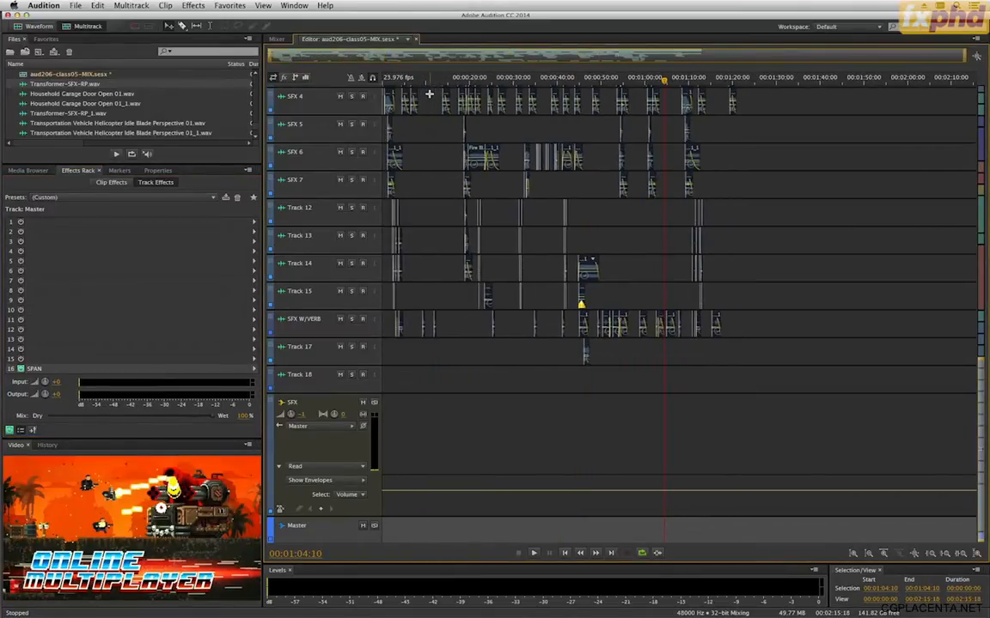
pyautogui.scroll(10, 468, 176)
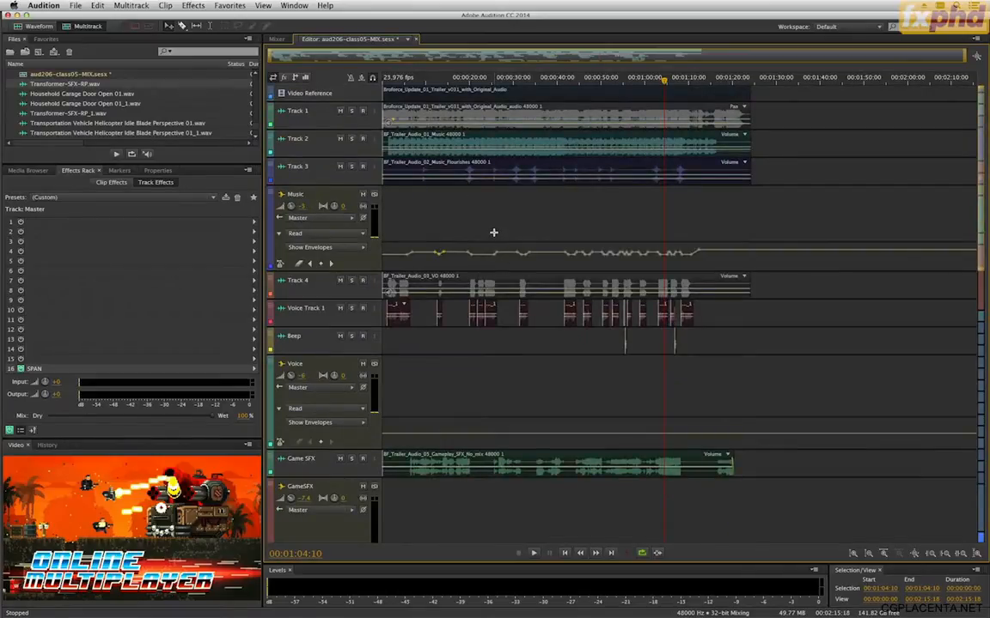
pyautogui.scroll(-12, 494, 232)
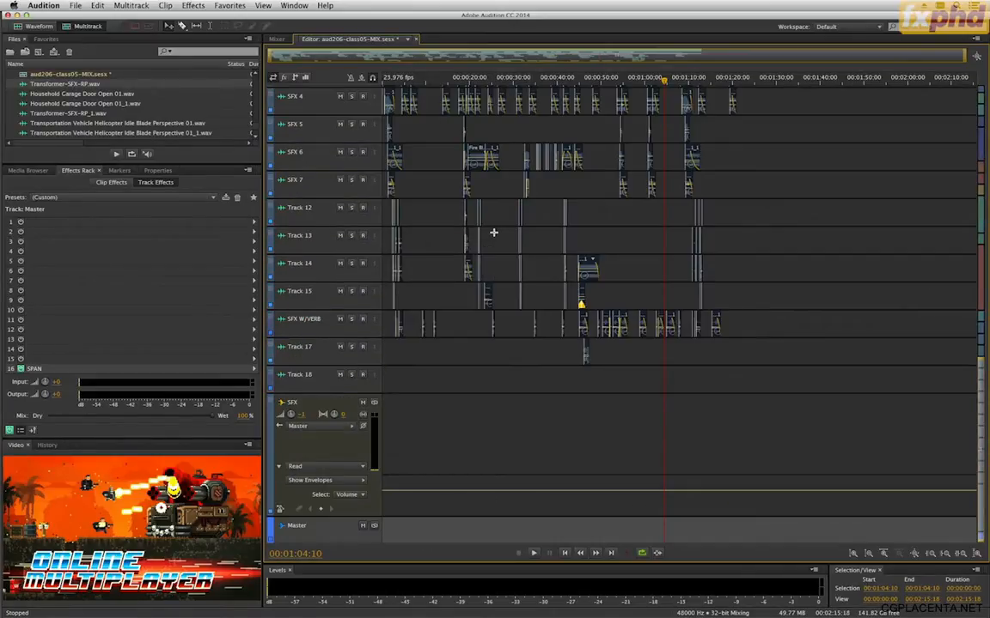
pyautogui.scroll(8, 494, 232)
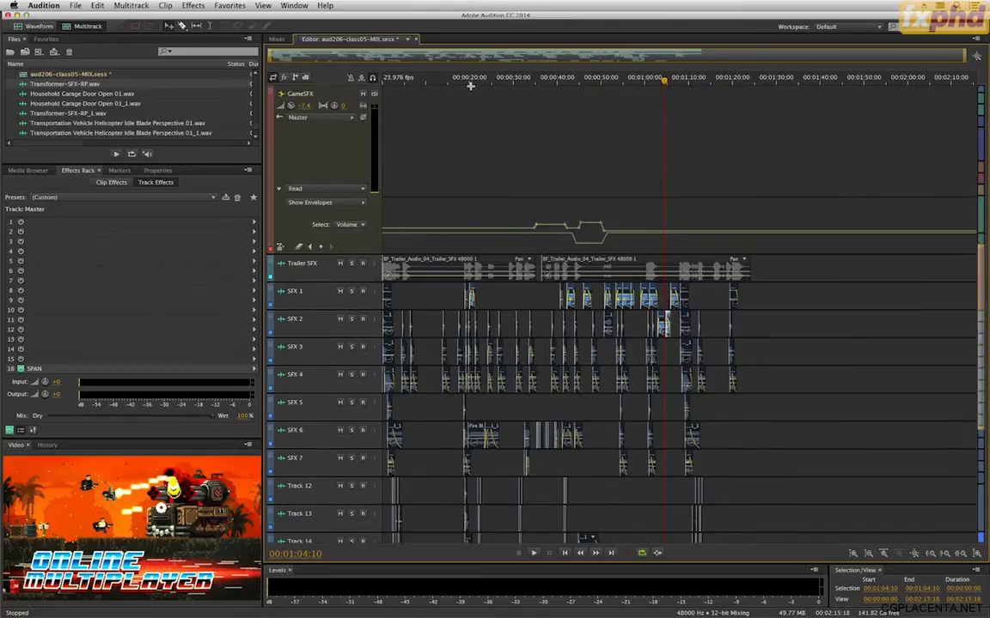
# Step: Move the playhead to 00:00:20:02, examine the effects clips around it, and return to the full session overview at the upper tracks
pyautogui.click(469, 79)
pyautogui.press('=')
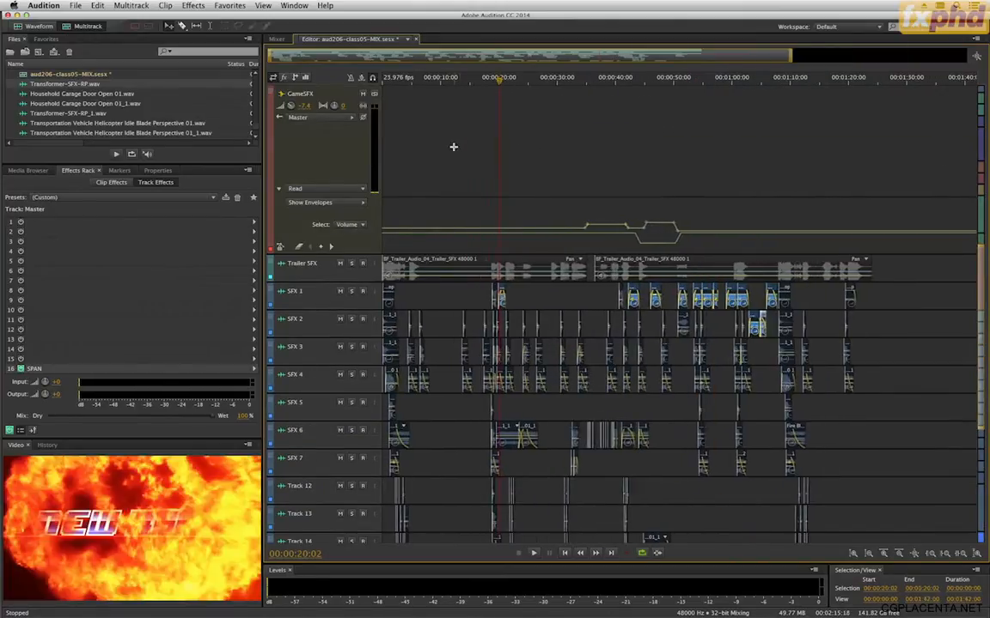
pyautogui.press('=')
pyautogui.press('=')
pyautogui.press('=')
pyautogui.press('=')
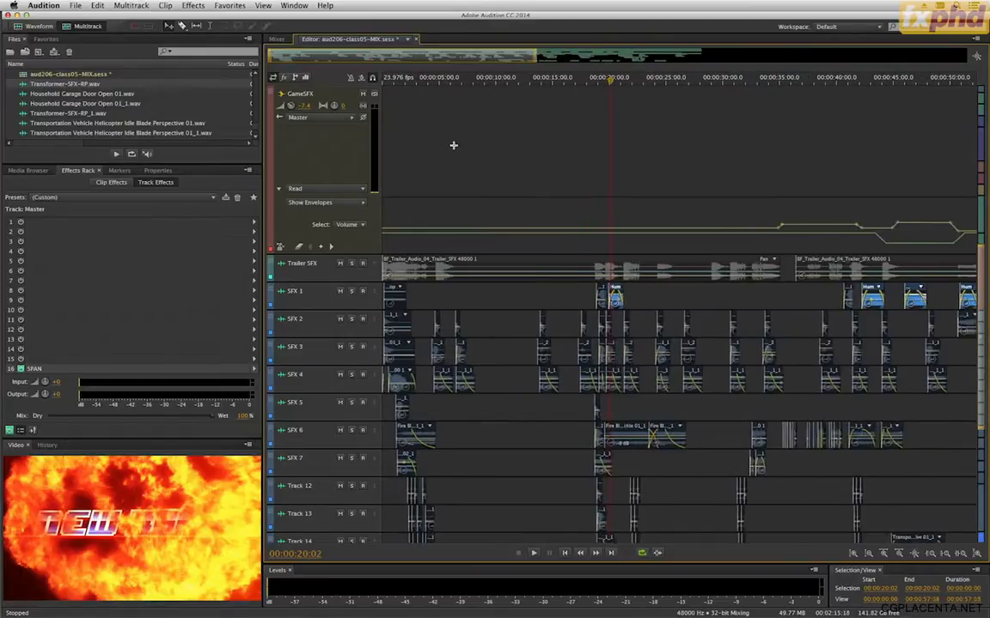
pyautogui.press('=')
pyautogui.press('-')
pyautogui.press('-')
pyautogui.press('-')
pyautogui.press('-')
pyautogui.press('-')
pyautogui.press('-')
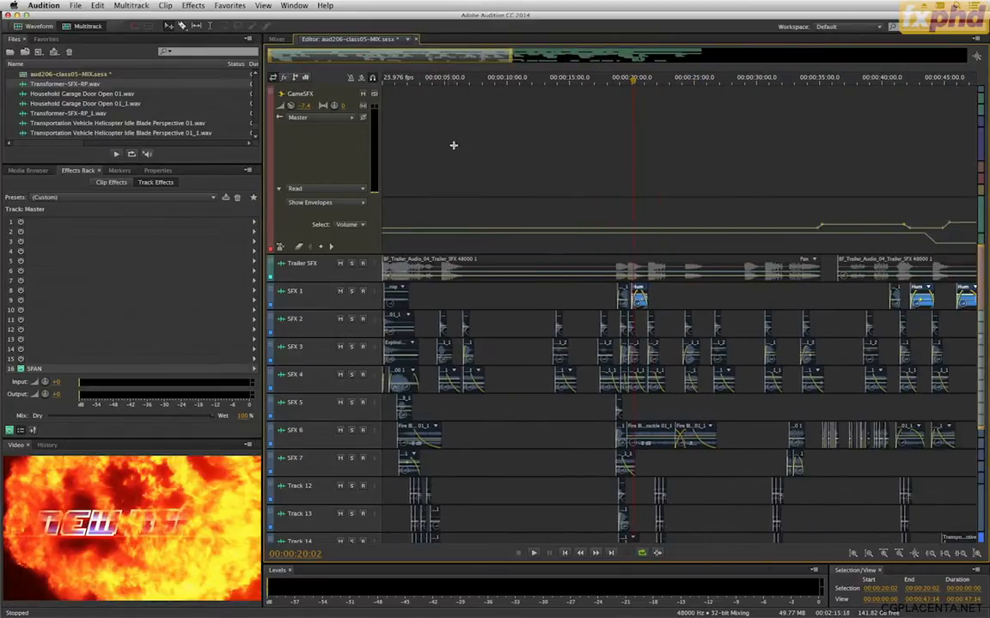
pyautogui.press('-')
pyautogui.press('-')
pyautogui.press('-')
pyautogui.press('-')
pyautogui.press('-')
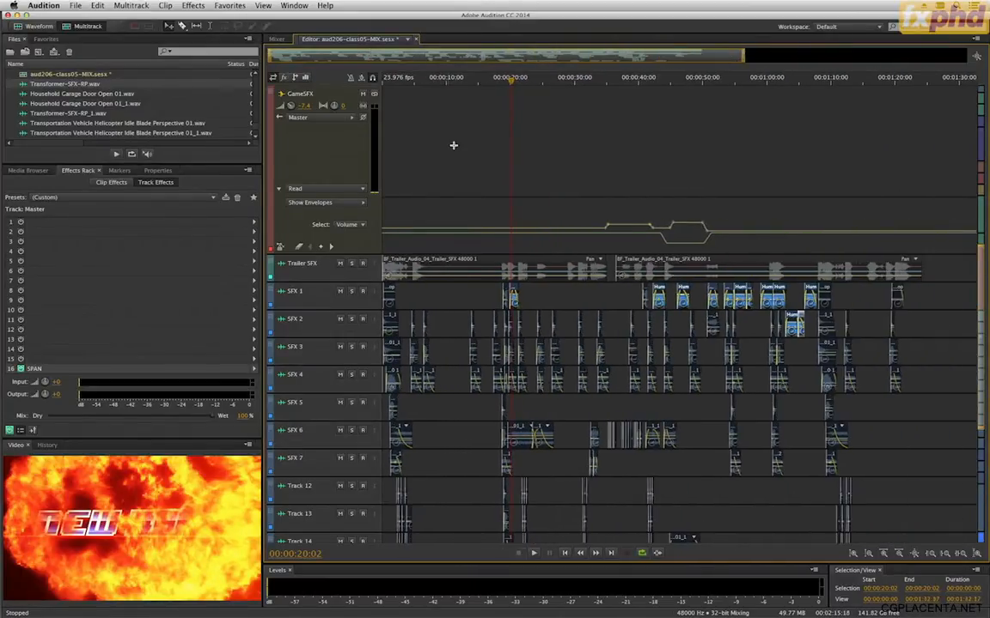
pyautogui.scroll(10, 464, 179)
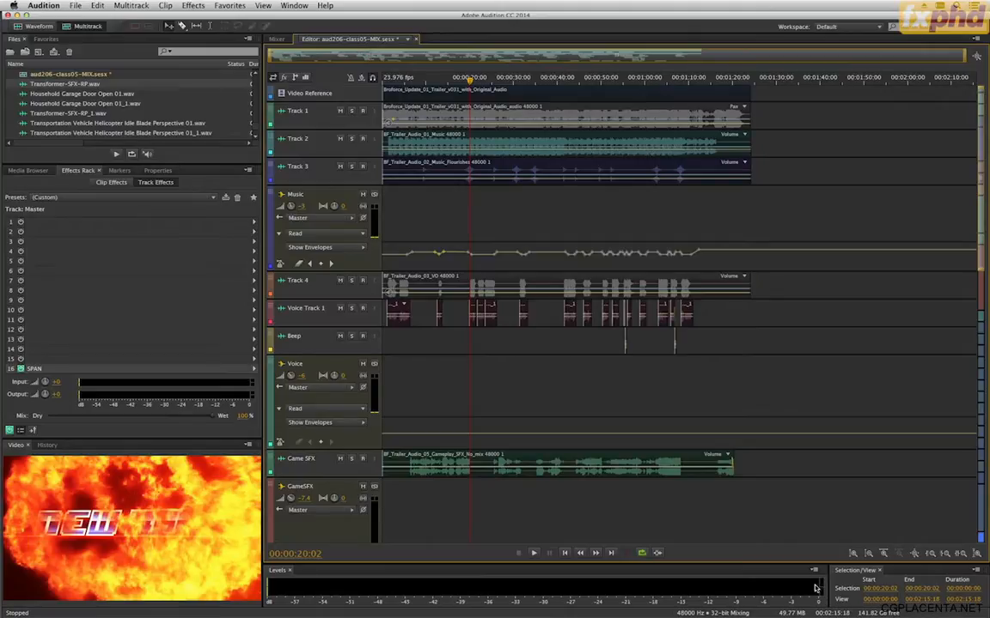
# Step: Play the mix from 00:00:06:00 to 00:00:18:21 while monitoring the Master track's SPAN analyzer, and close the analyzer
pyautogui.click(409, 79)
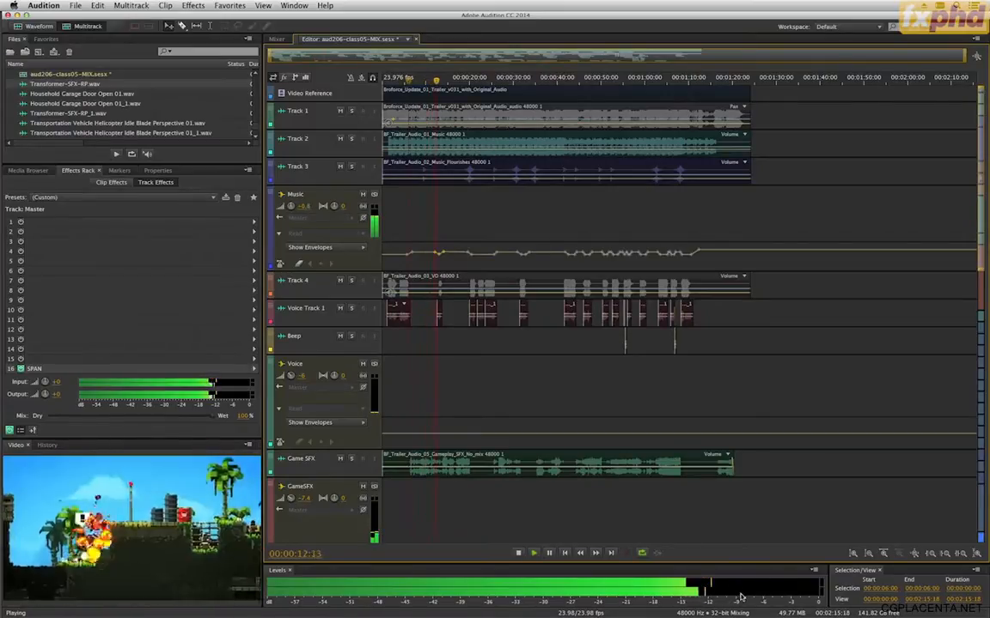
pyautogui.doubleClick(217, 369)
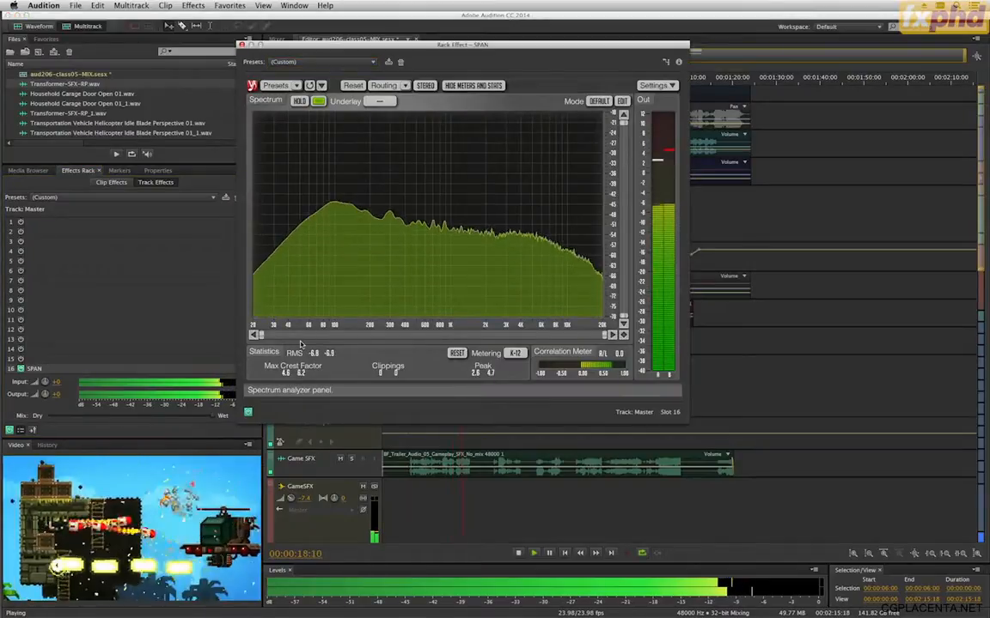
pyautogui.press('space')
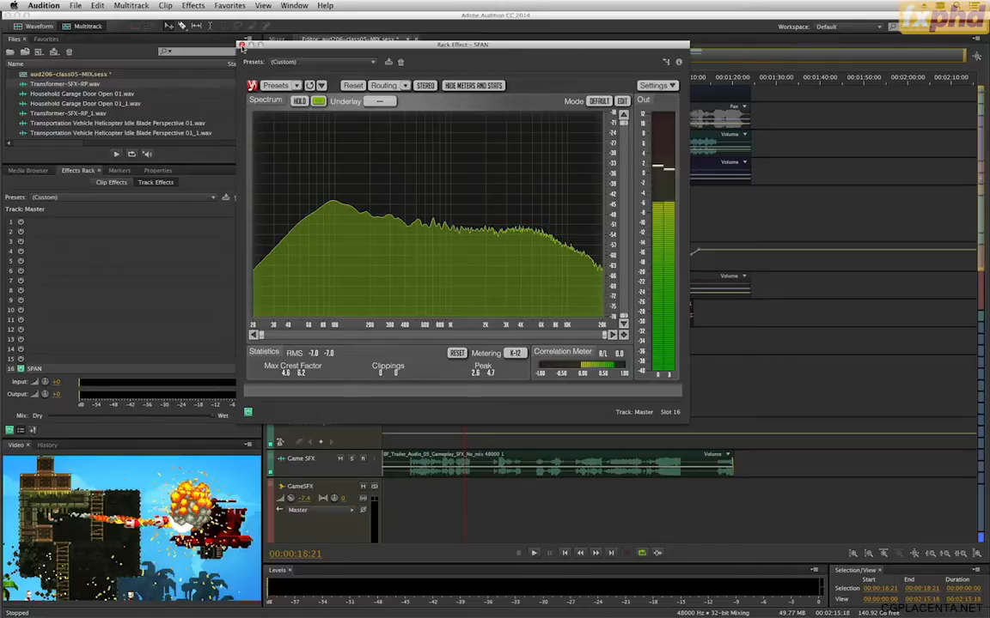
pyautogui.click(242, 44)
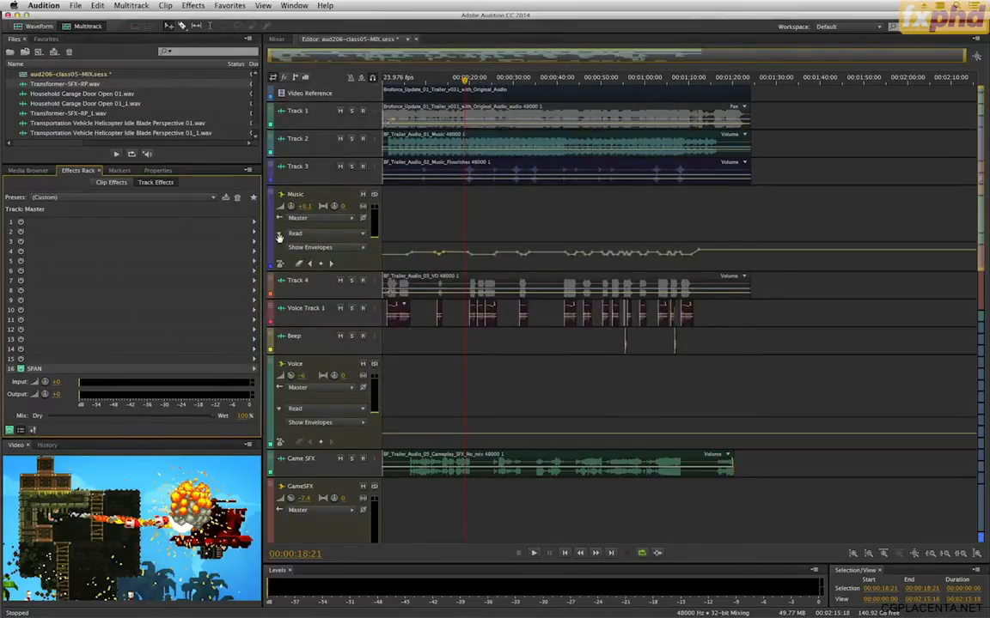
# Step: Try a higher output gain on the Master effects rack during playback from 00:00:18:21, and reset it to +0 dB
pyautogui.click(57, 395)
pyautogui.press('space')
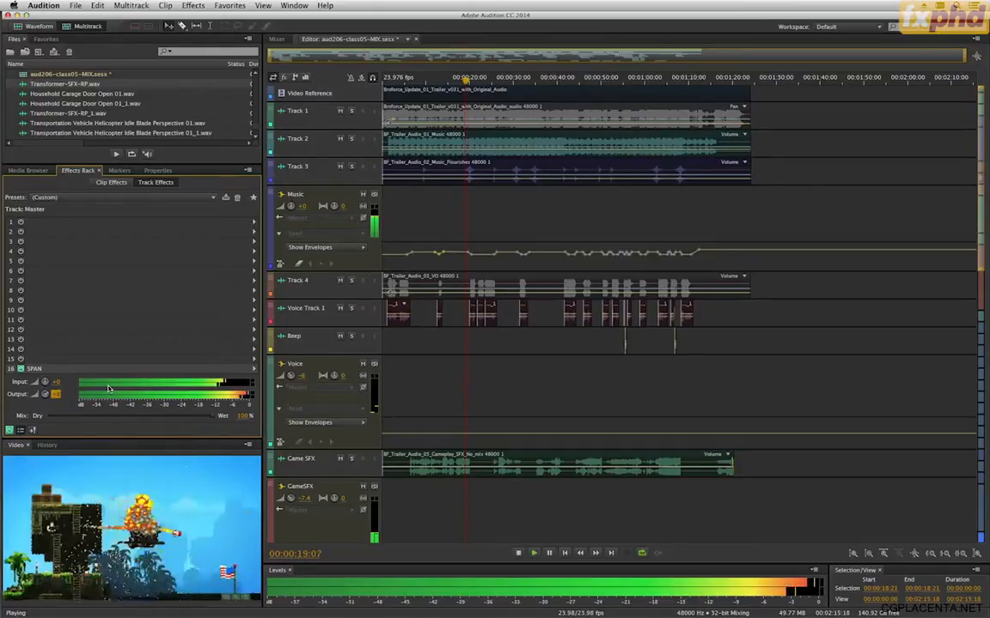
pyautogui.press('space')
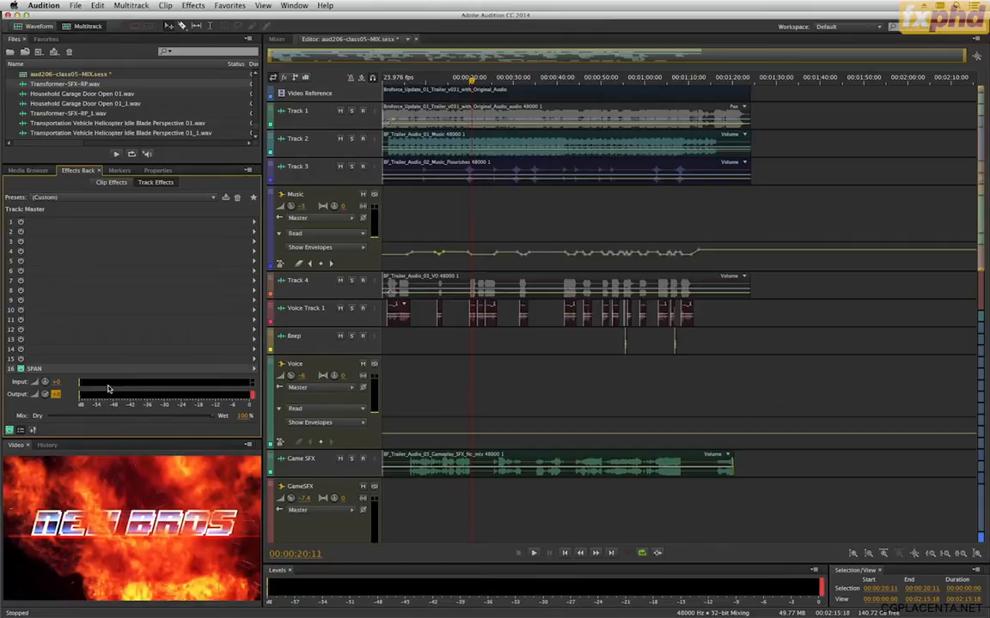
pyautogui.click(57, 395)
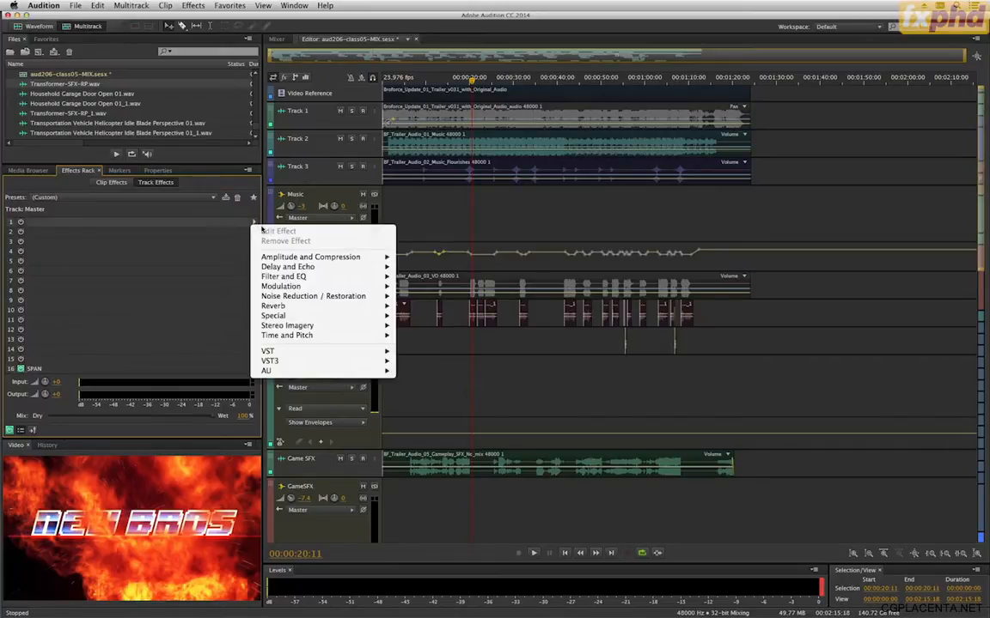
# Step: Add a Hard Limiter to slot 1 of the Master track with maximum amplitude -0.5 dB and input boost 8 dB
pyautogui.moveTo(289, 258)
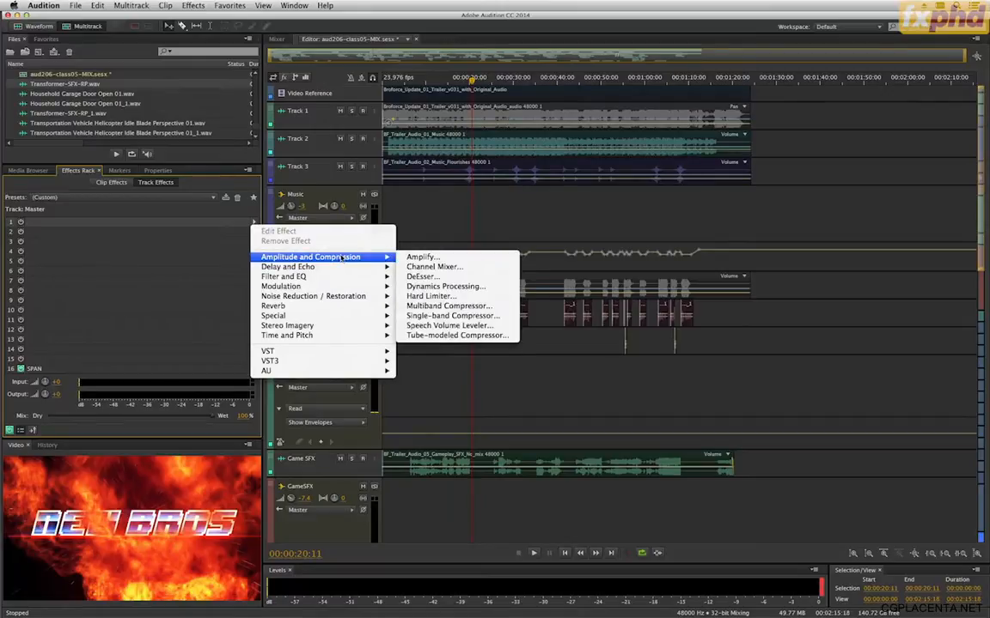
pyautogui.click(438, 298)
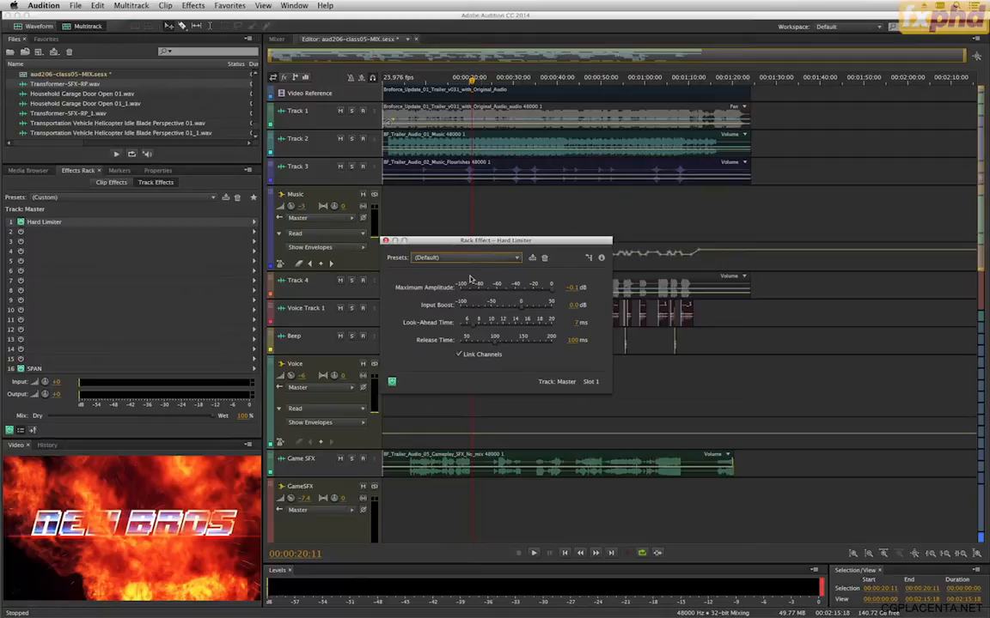
pyautogui.click(568, 287)
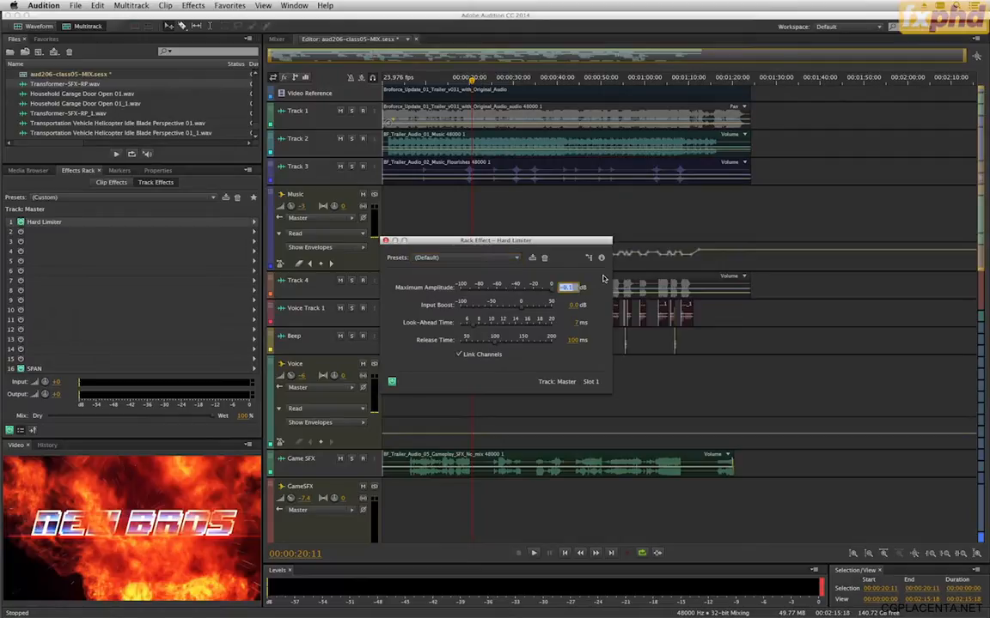
pyautogui.write('-3.5')
pyautogui.press('Return')
pyautogui.press('Tab')
pyautogui.write('3')
pyautogui.press('Return')
# Step: Play the full mix from the start to 00:01:23:07 with the Hard Limiter and SPAN windows side by side
pyautogui.moveTo(402, 82); pyautogui.dragTo(378, 82)
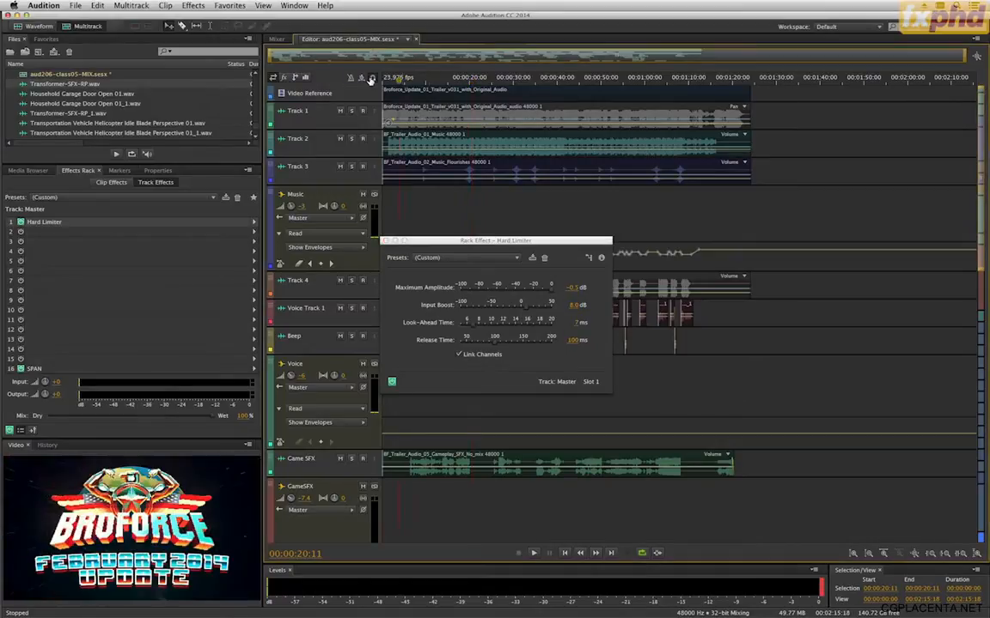
pyautogui.doubleClick(169, 375)
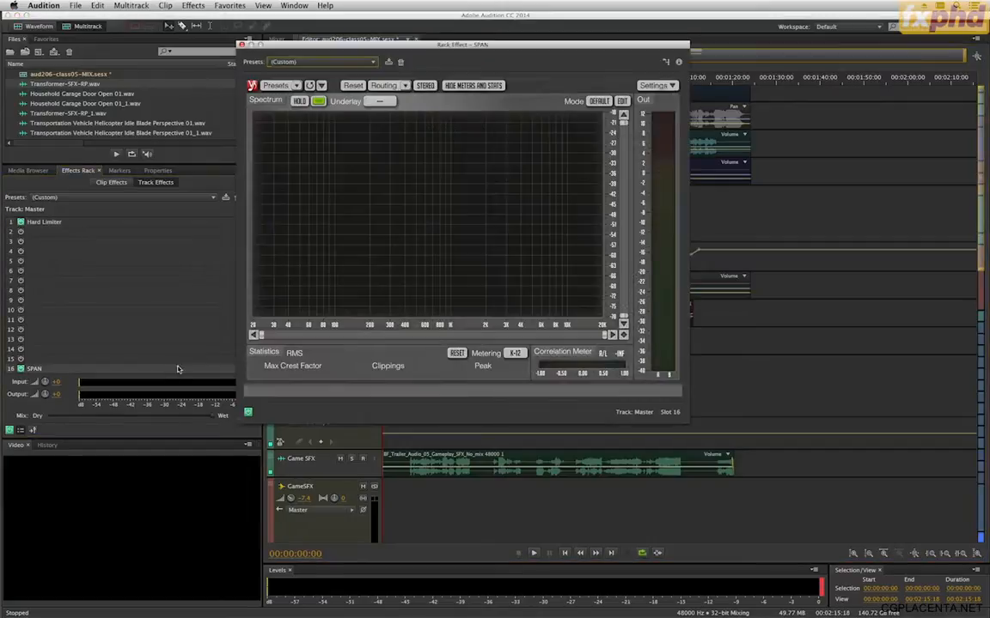
pyautogui.moveTo(410, 43); pyautogui.dragTo(649, 39)
pyautogui.moveTo(456, 243); pyautogui.dragTo(252, 248)
pyautogui.press('space')
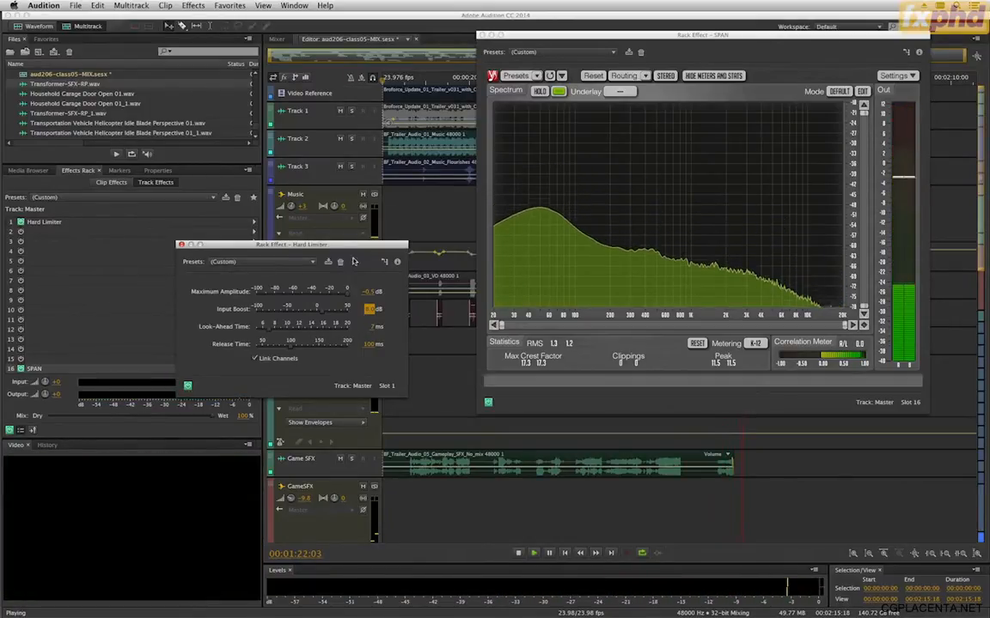
pyautogui.press('space')
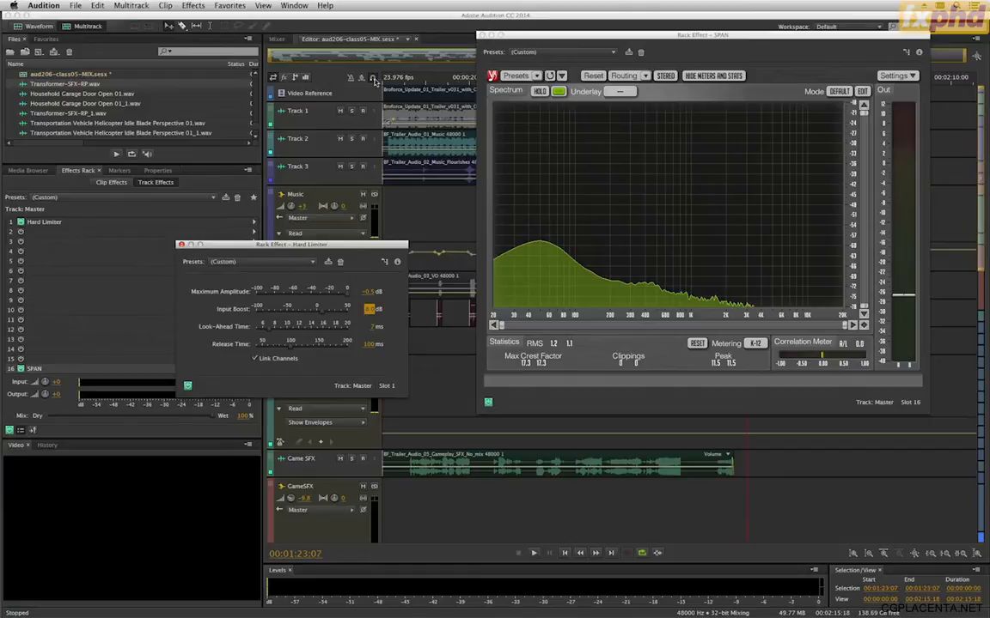
# Step: Return the playhead to 00:00:00:00 and close the SPAN and Hard Limiter windows
pyautogui.moveTo(392, 82); pyautogui.dragTo(364, 81)
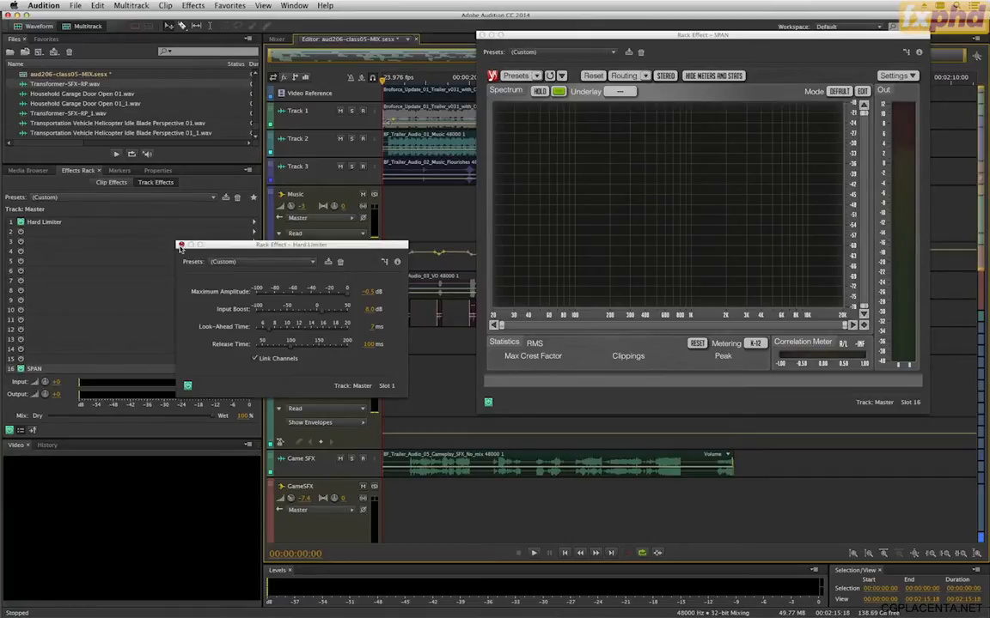
pyautogui.click(482, 36)
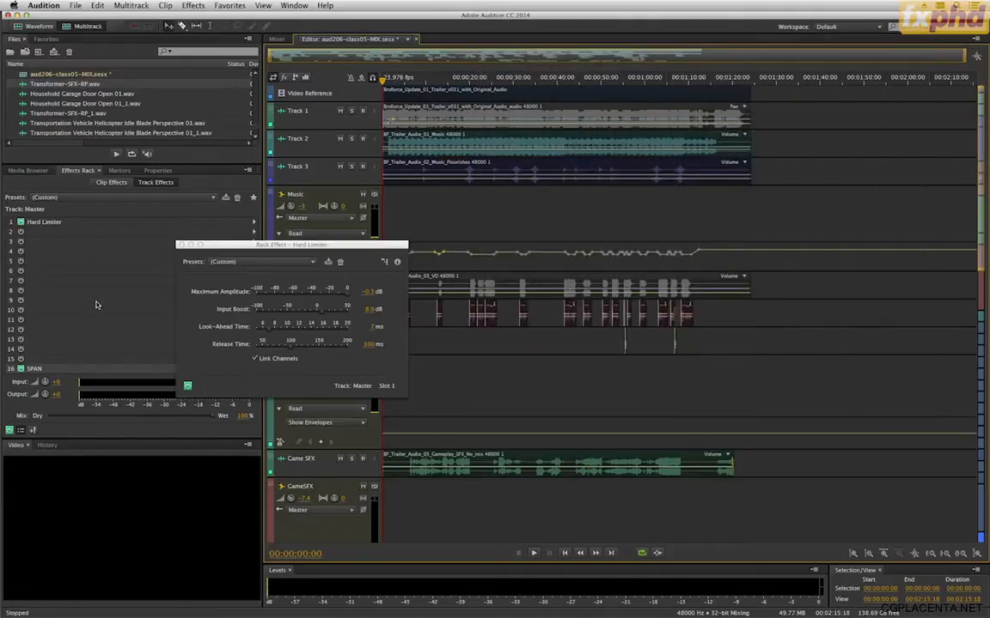
pyautogui.click(184, 245)
pyautogui.click(78, 5)
pyautogui.moveTo(161, 190)
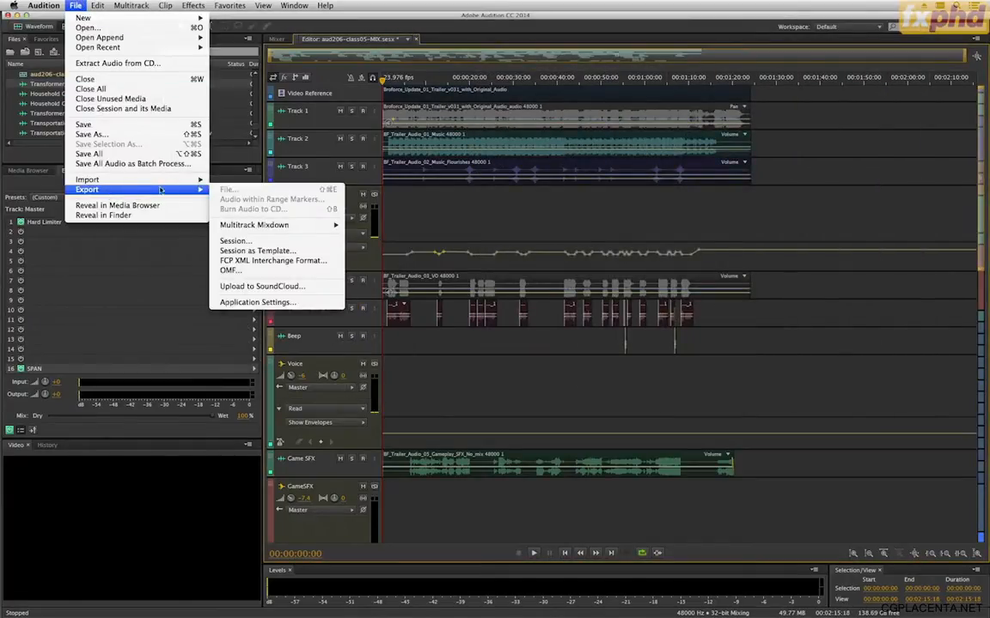
pyautogui.moveTo(233, 228)
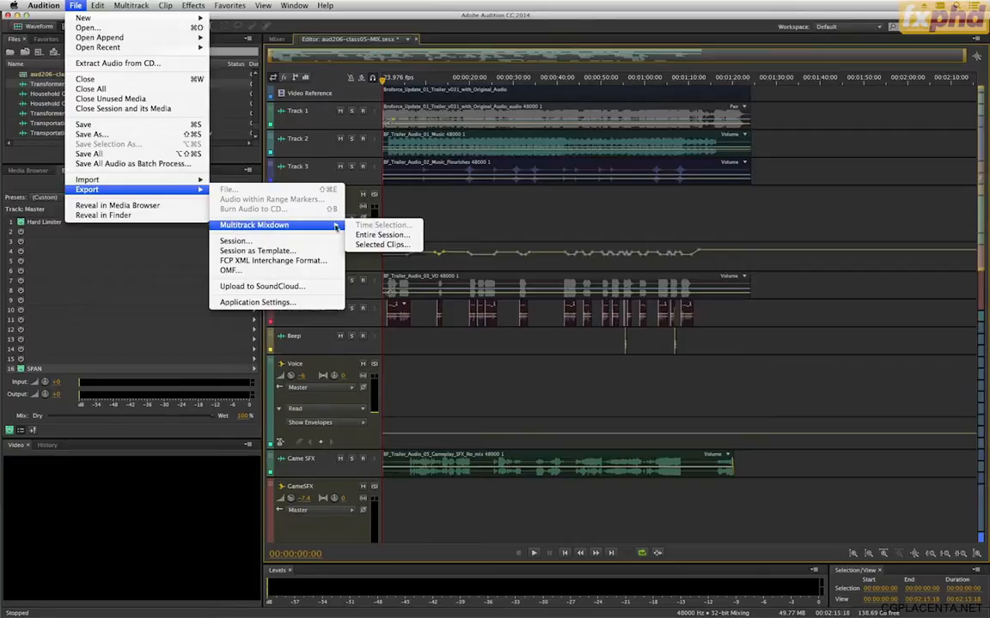
pyautogui.click(380, 234)
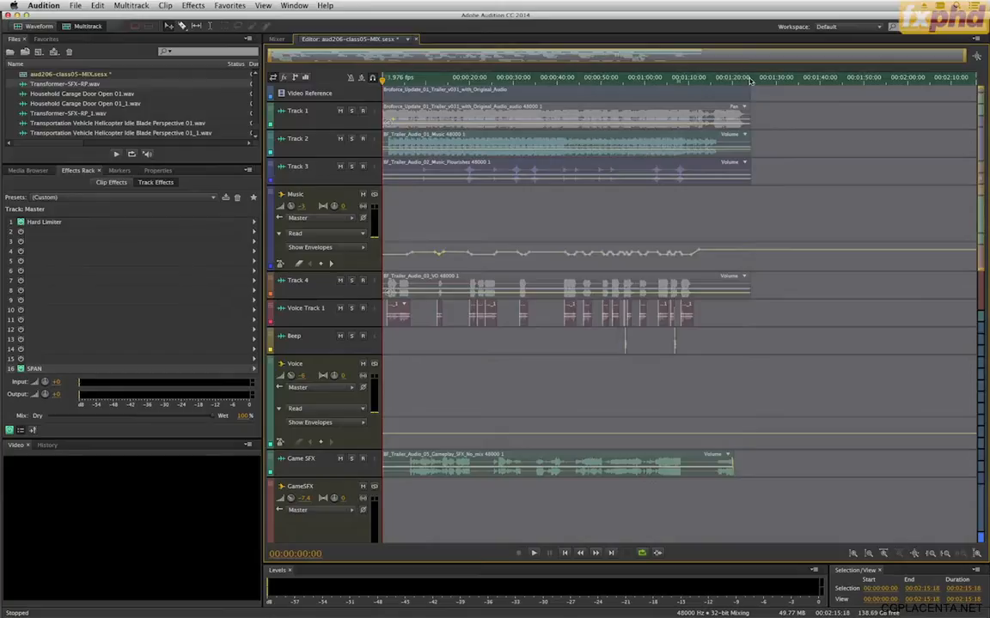
# Step: End the time selection at 00:01:24:14 and open the multitrack mixdown export for the time selection
pyautogui.moveTo(750, 81); pyautogui.dragTo(752, 83)
pyautogui.press('o')
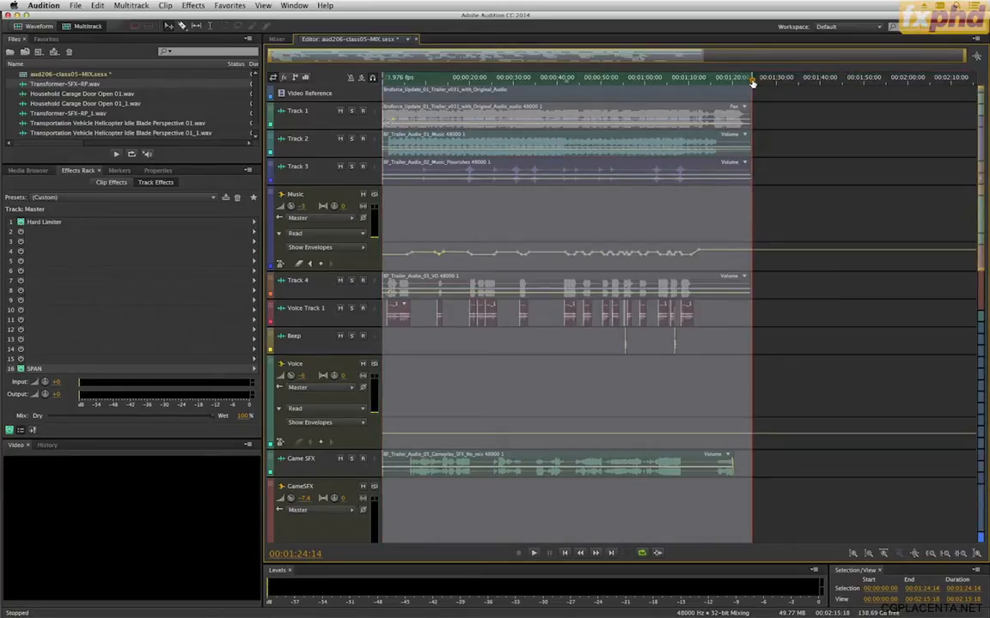
pyautogui.click(75, 5)
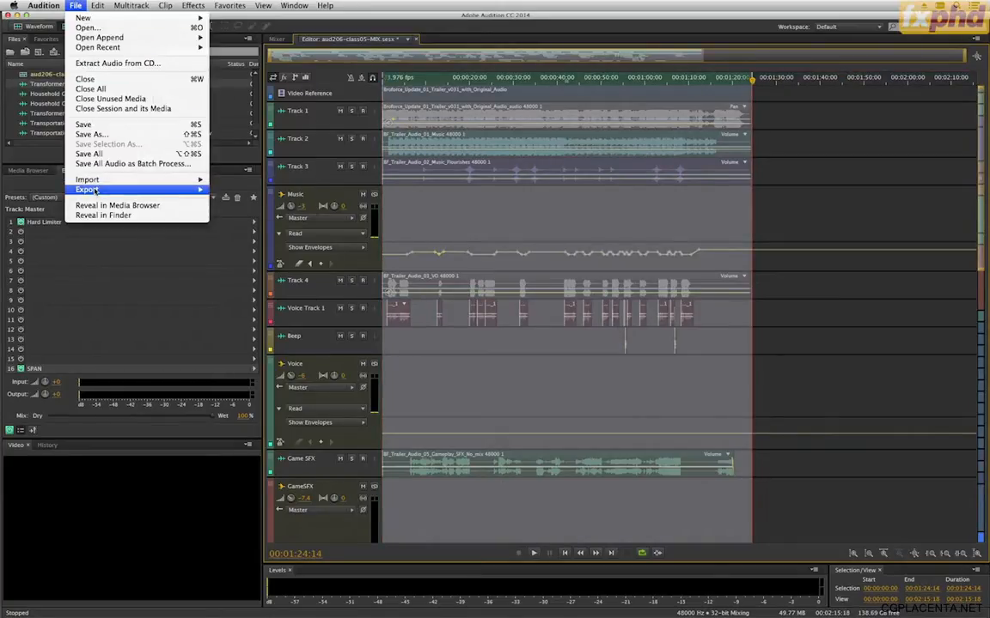
pyautogui.moveTo(95, 190)
pyautogui.moveTo(279, 227)
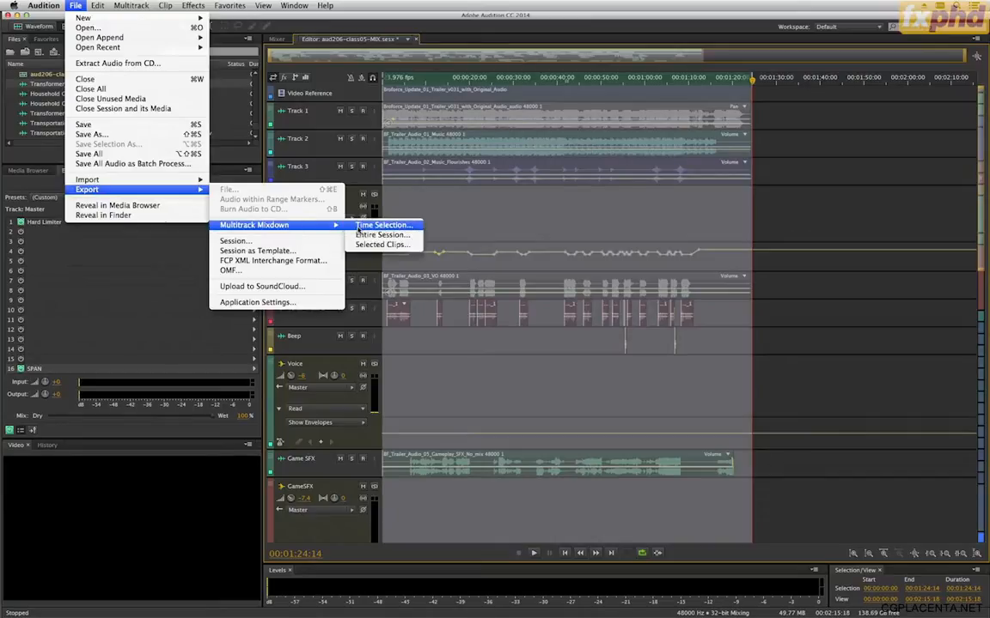
pyautogui.click(363, 224)
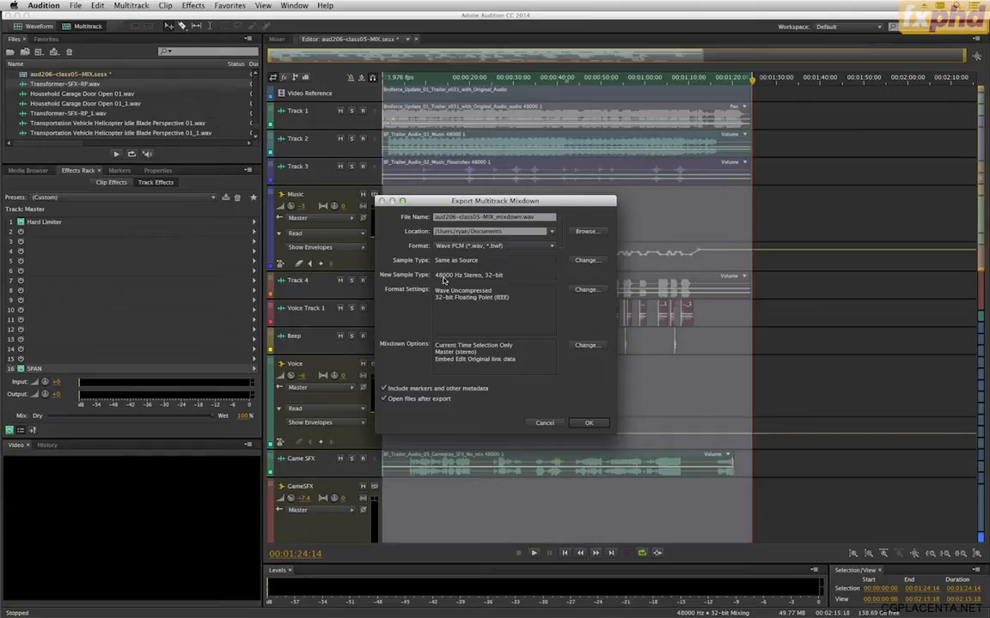
# Step: Browse for the mixdown's export location and open the aud206-files05 folder within AUD206-Files on the Media drive
pyautogui.moveTo(477, 208); pyautogui.dragTo(484, 194)
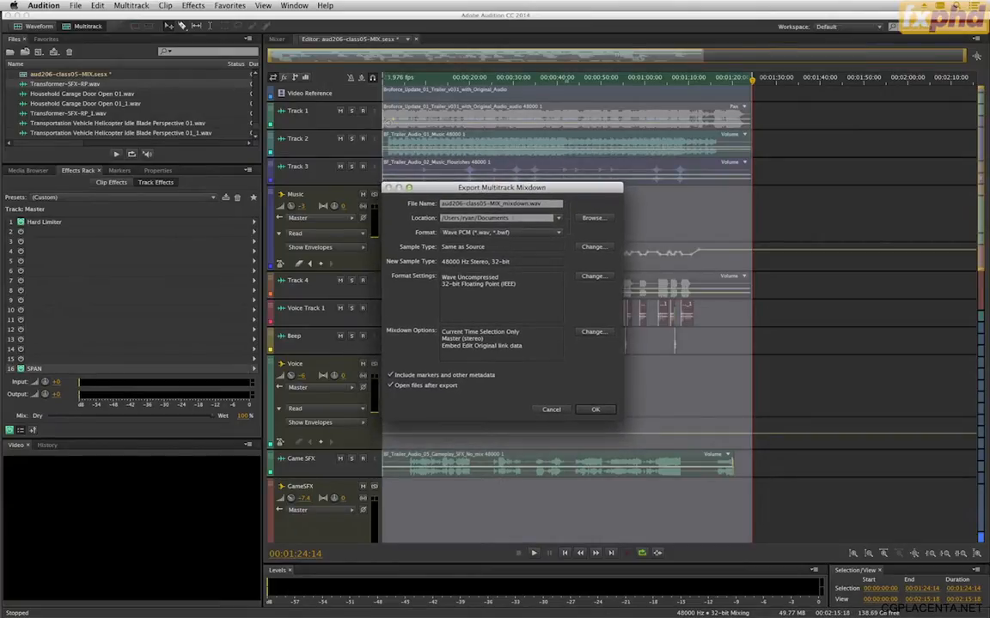
pyautogui.click(592, 217)
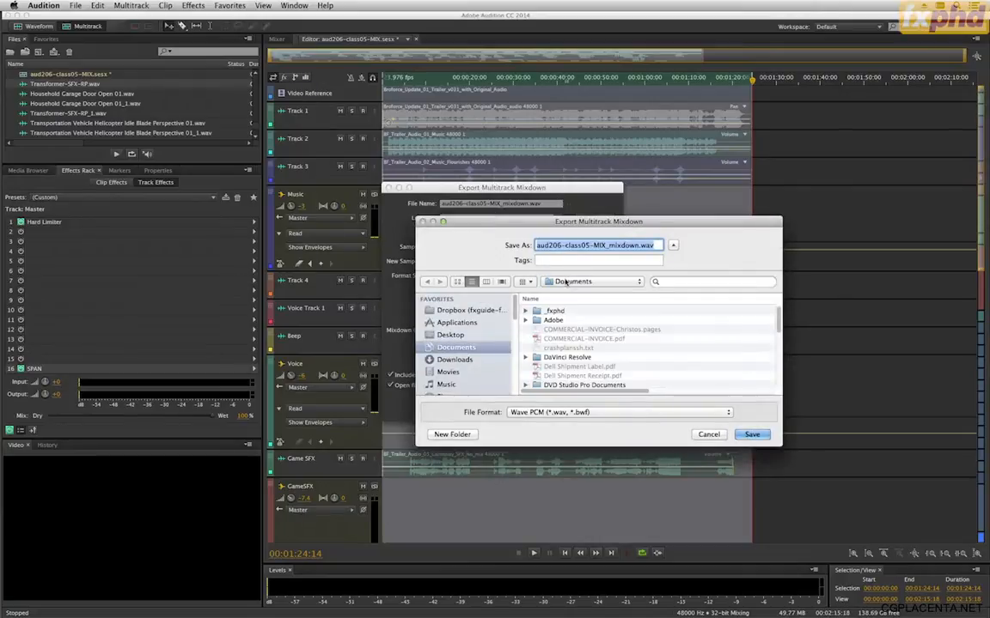
pyautogui.scroll(-5, 428, 365)
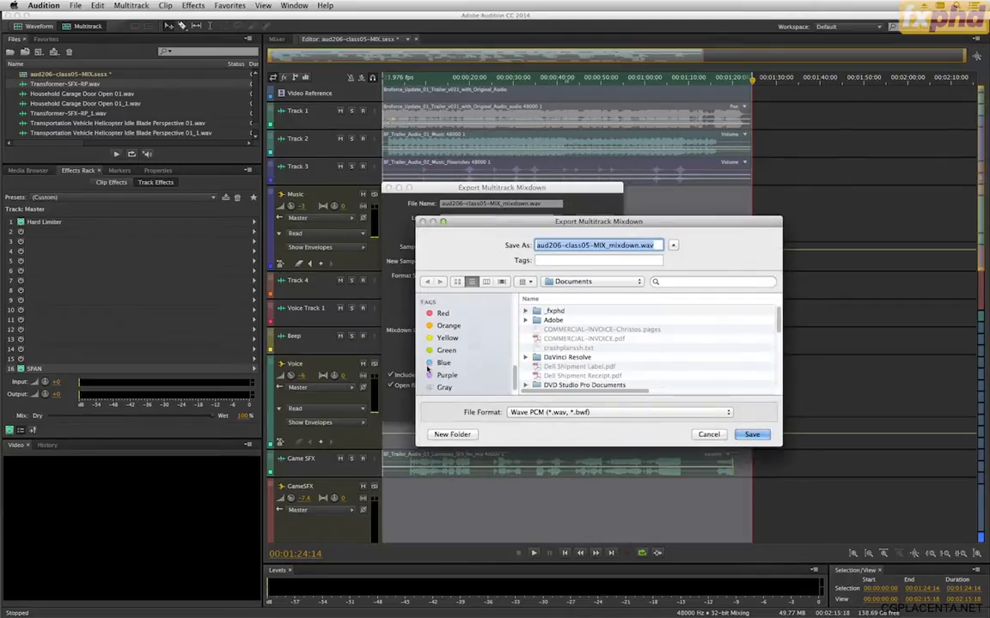
pyautogui.click(429, 368)
pyautogui.scroll(3, 443, 356)
pyautogui.click(464, 341)
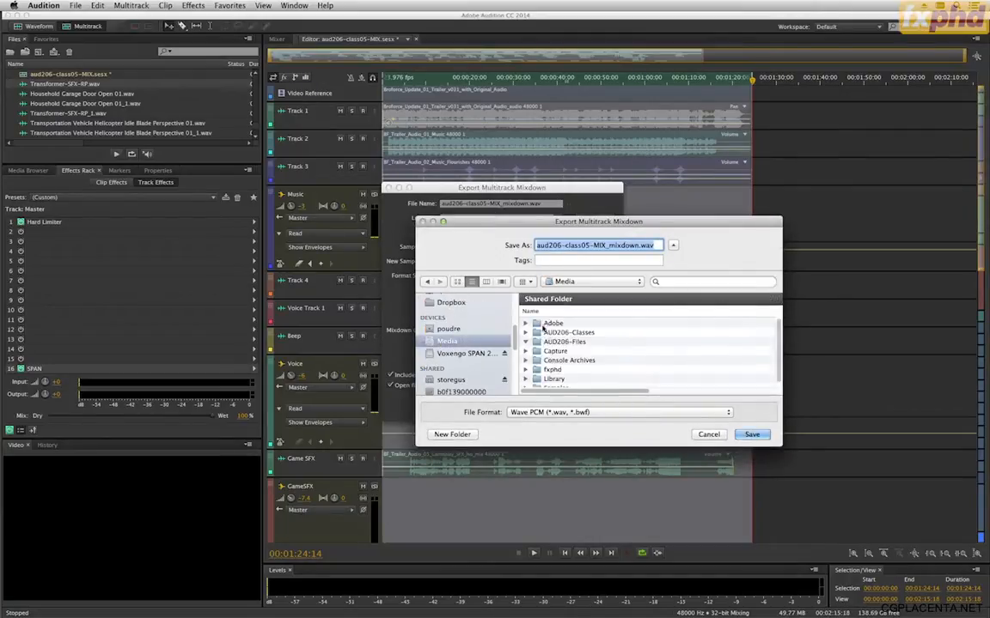
pyautogui.click(525, 342)
pyautogui.scroll(-5, 567, 352)
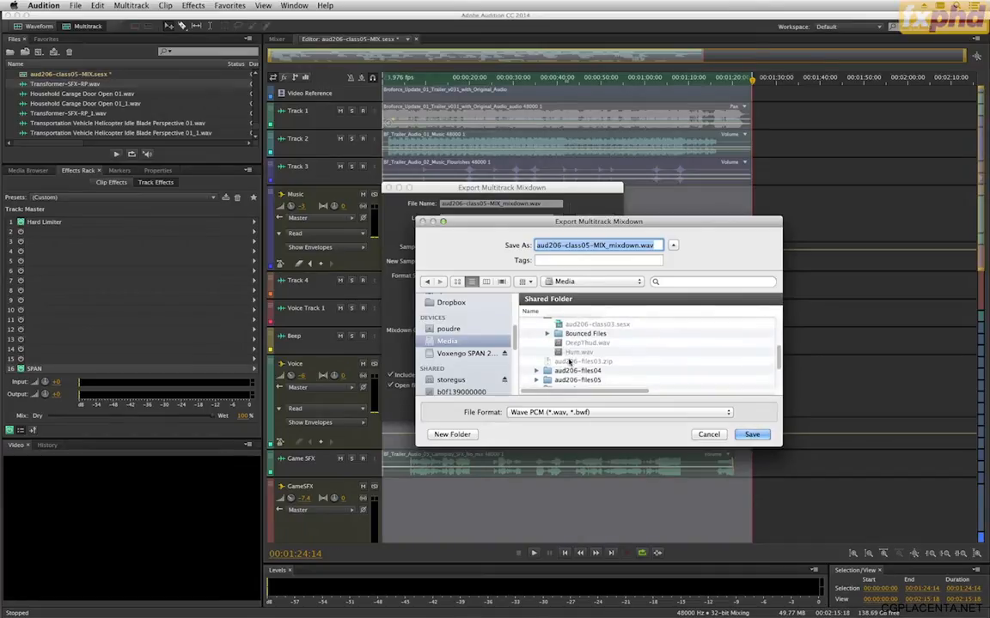
pyautogui.click(537, 328)
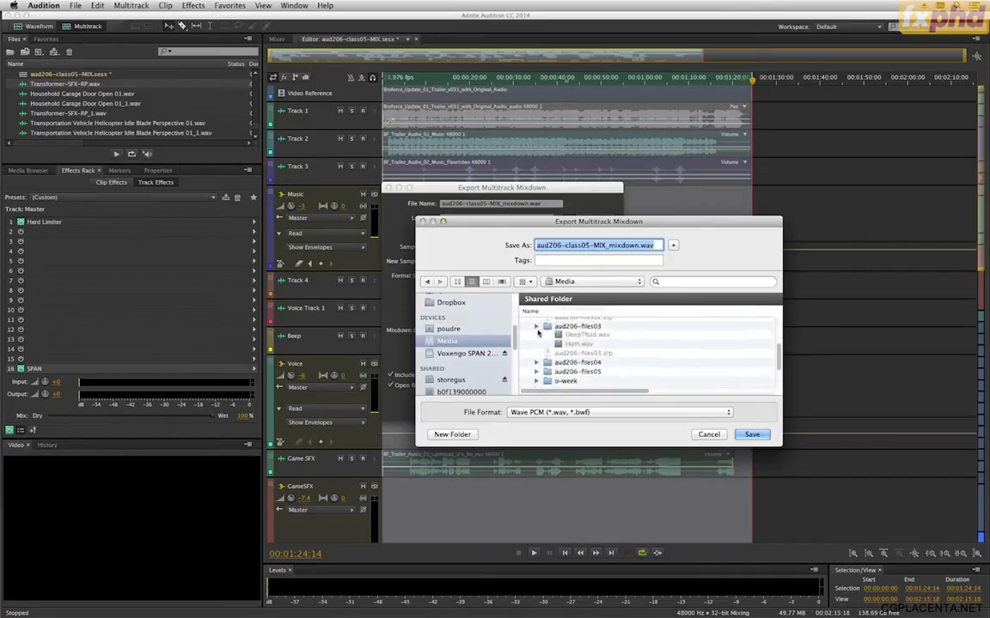
pyautogui.doubleClick(569, 354)
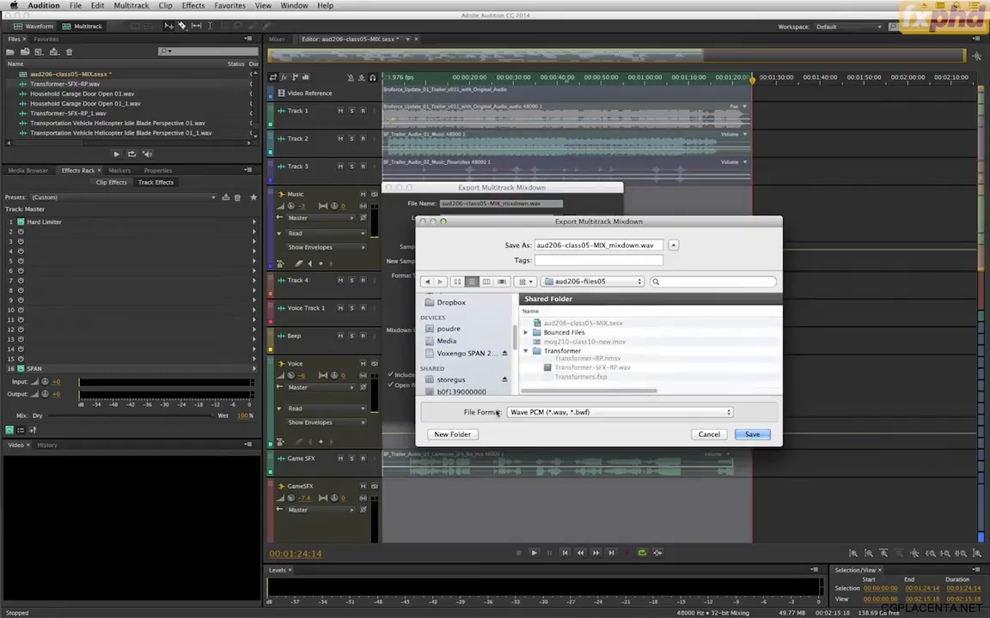
# Step: Create a new folder named Export inside aud206-files05 for the mixdown
pyautogui.click(453, 434)
pyautogui.write('Export')
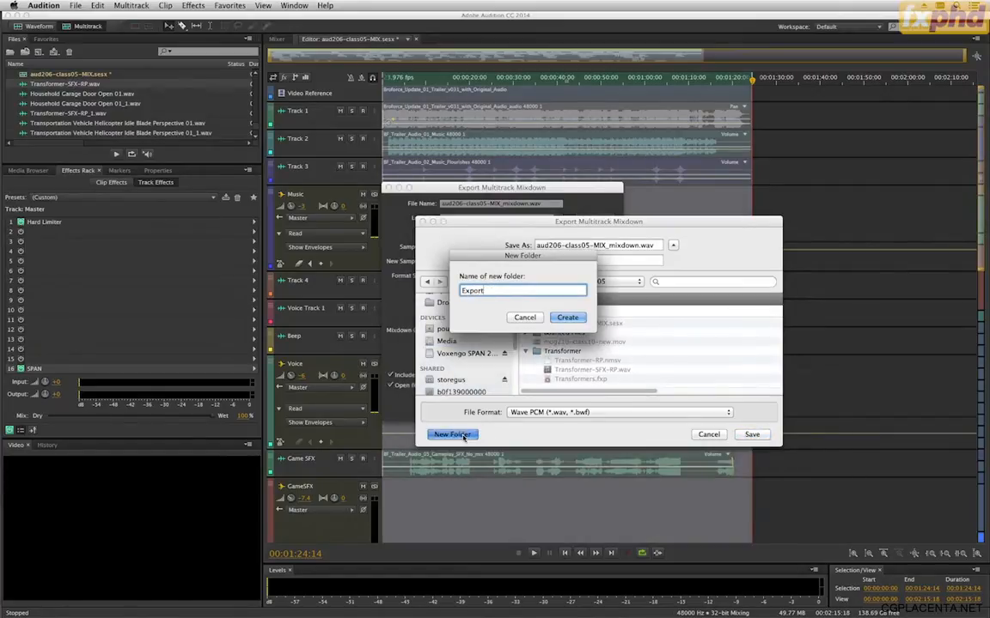
pyautogui.press('Return')
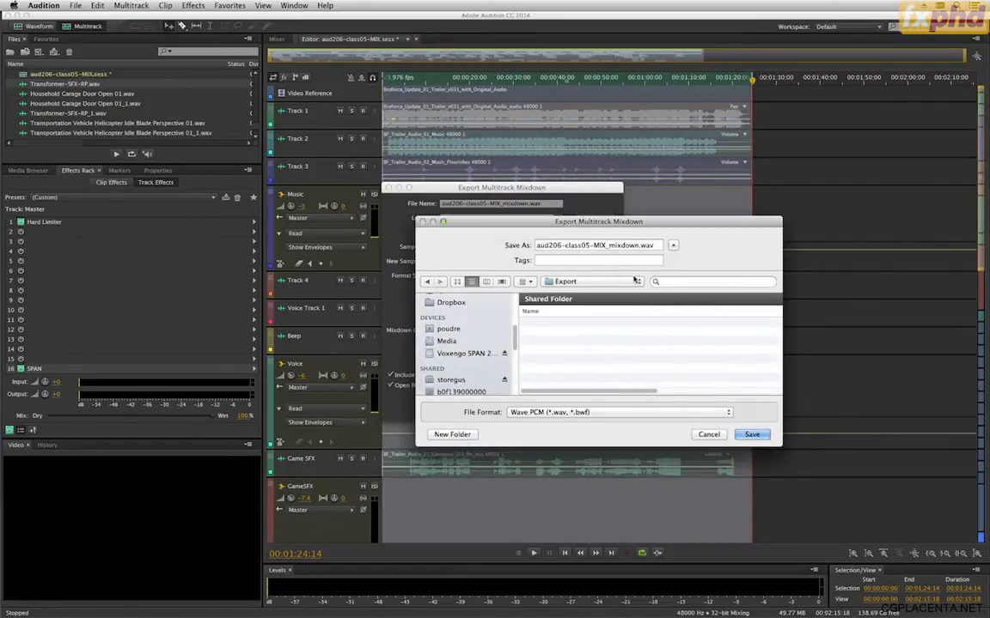
# Step: Name the mixdown file aud206-BROFORCE-MIX and confirm the Export folder as its location
pyautogui.click(589, 246)
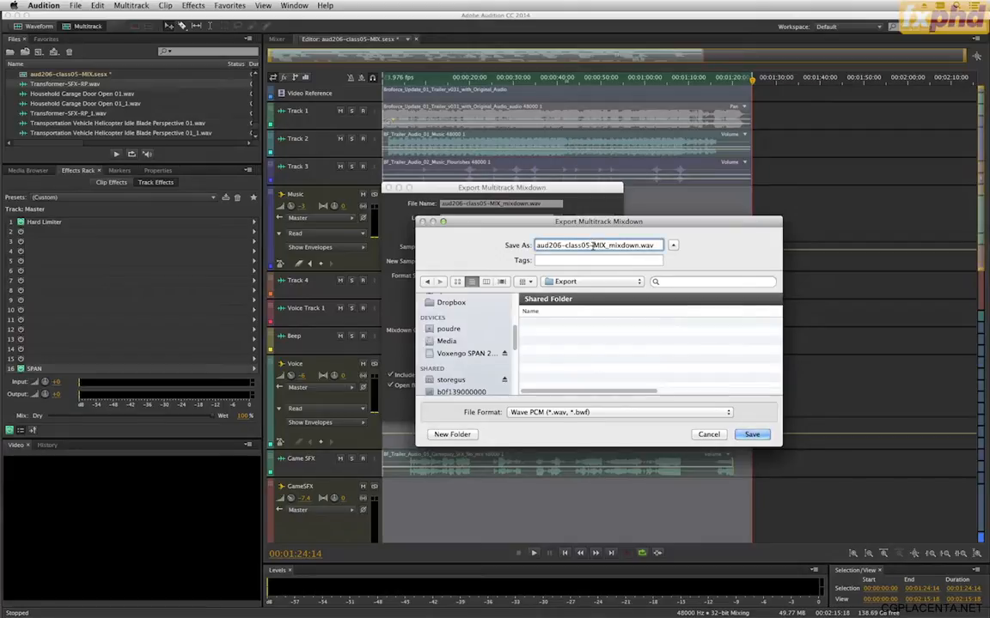
pyautogui.press('BackSpace')
pyautogui.press('BackSpace')
pyautogui.press('BackSpace')
pyautogui.press('BackSpace')
pyautogui.press('BackSpace')
pyautogui.press('BackSpace')
pyautogui.press('BackSpace')
pyautogui.write('BROFORCE')
pyautogui.press('Delete')
pyautogui.press('Delete')
pyautogui.press('Delete')
pyautogui.press('Delete')
pyautogui.press('Delete')
pyautogui.press('Delete')
pyautogui.press('Delete')
pyautogui.press('Delete')
pyautogui.press('Delete')
pyautogui.press('Delete')
pyautogui.press('Delete')
pyautogui.press('Delete')
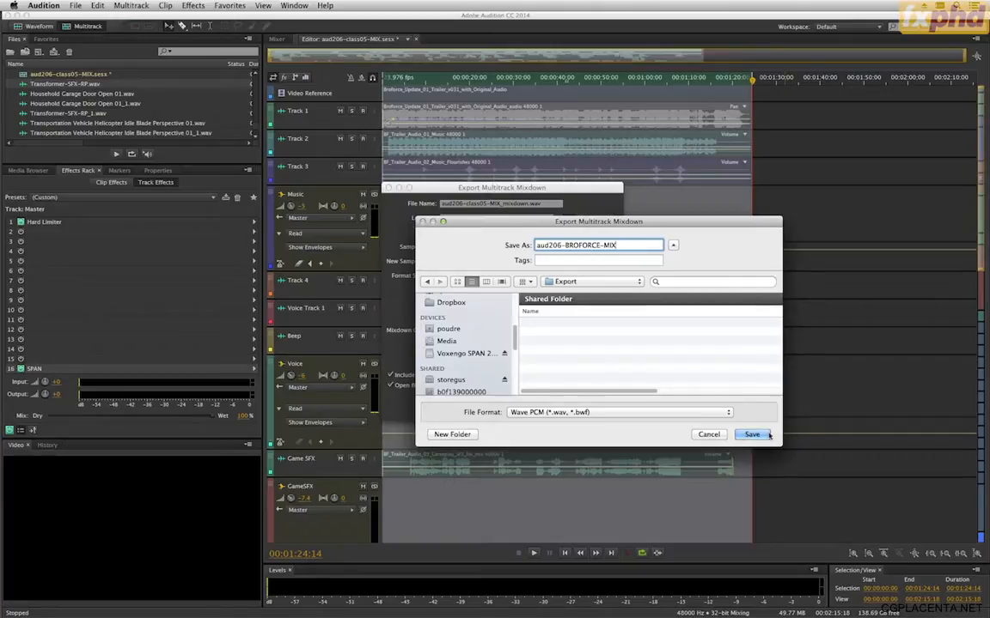
pyautogui.press('Return')
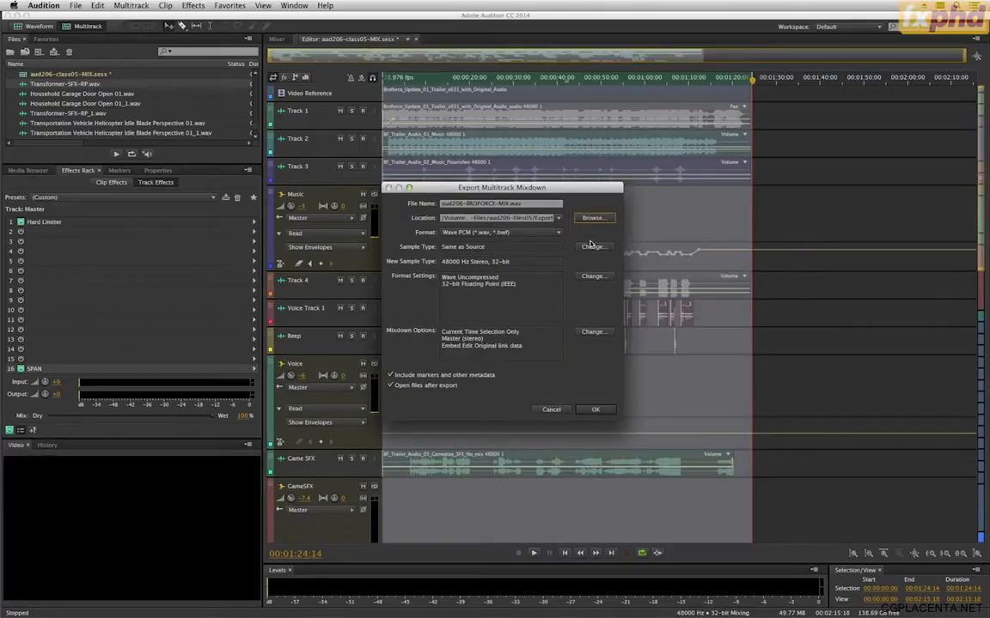
# Step: Set the mixdown's sample type to a 24-bit depth, leaving the sample rate same as source
pyautogui.click(591, 246)
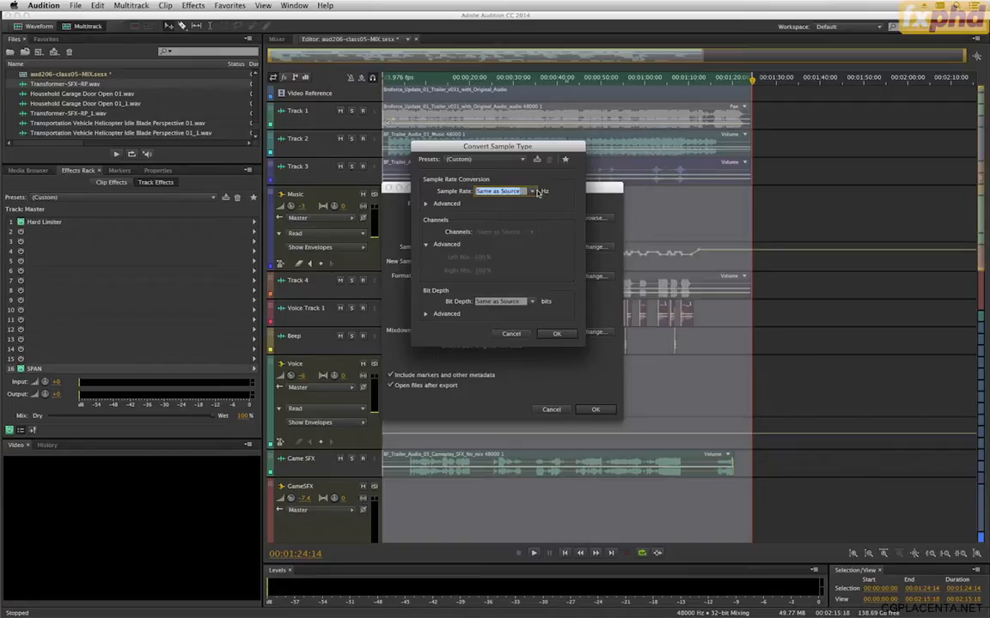
pyautogui.click(424, 204)
pyautogui.click(424, 204)
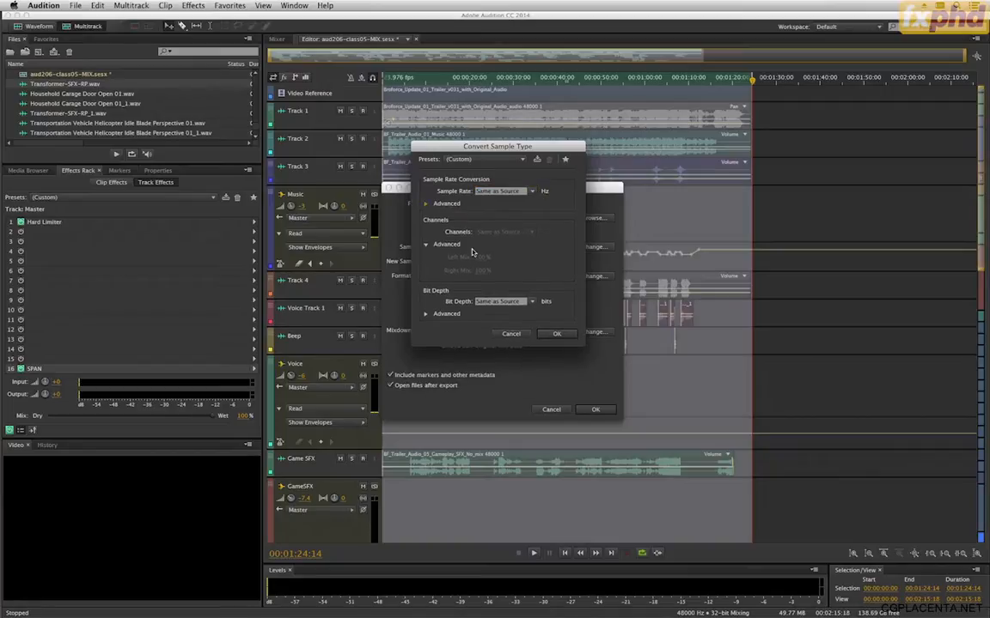
pyautogui.click(531, 302)
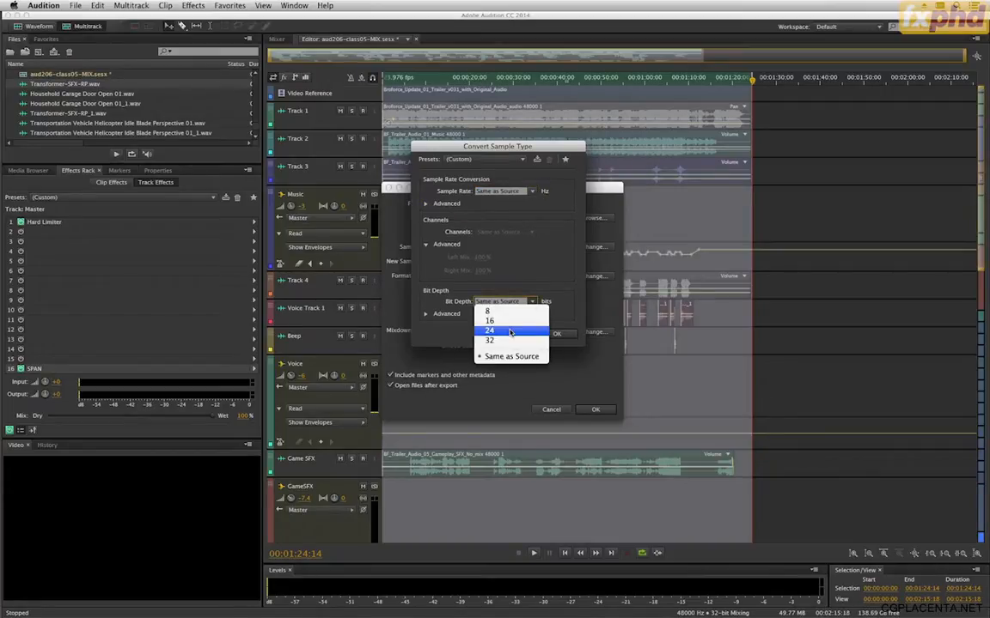
pyautogui.click(512, 326)
pyautogui.click(550, 334)
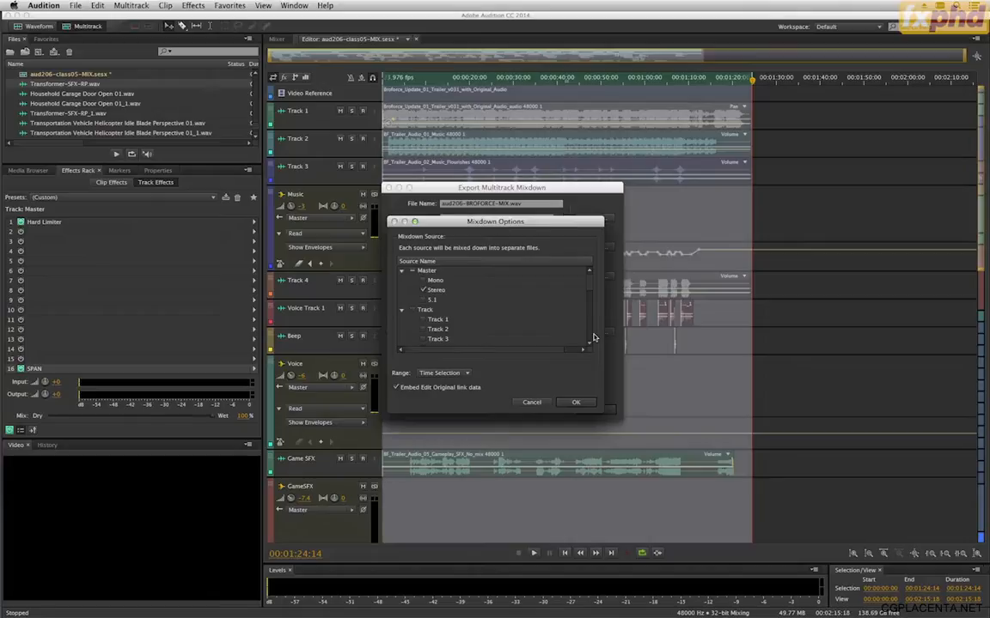
# Step: Examine the tracks and buses available as mixdown sources, keeping only the Master Stereo source over the time selection
pyautogui.moveTo(604, 411); pyautogui.dragTo(700, 512)
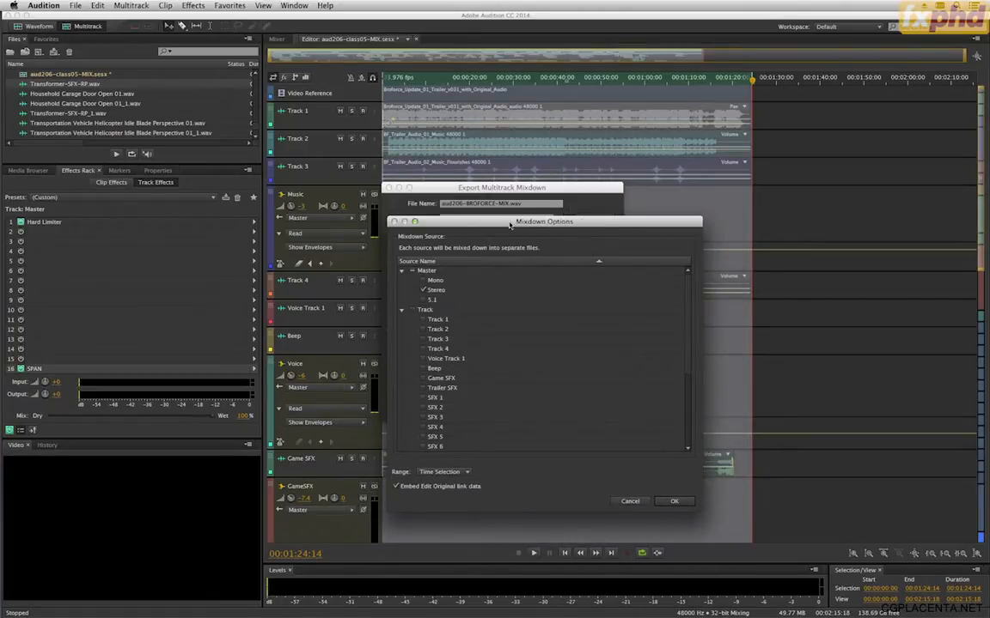
pyautogui.moveTo(492, 221); pyautogui.dragTo(660, 169)
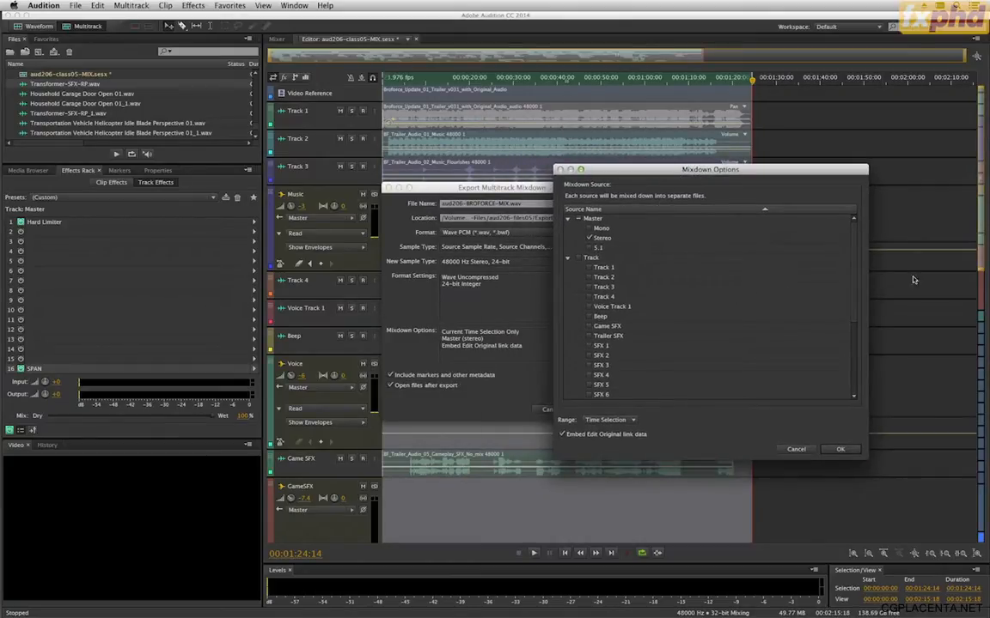
pyautogui.moveTo(854, 243); pyautogui.dragTo(852, 323)
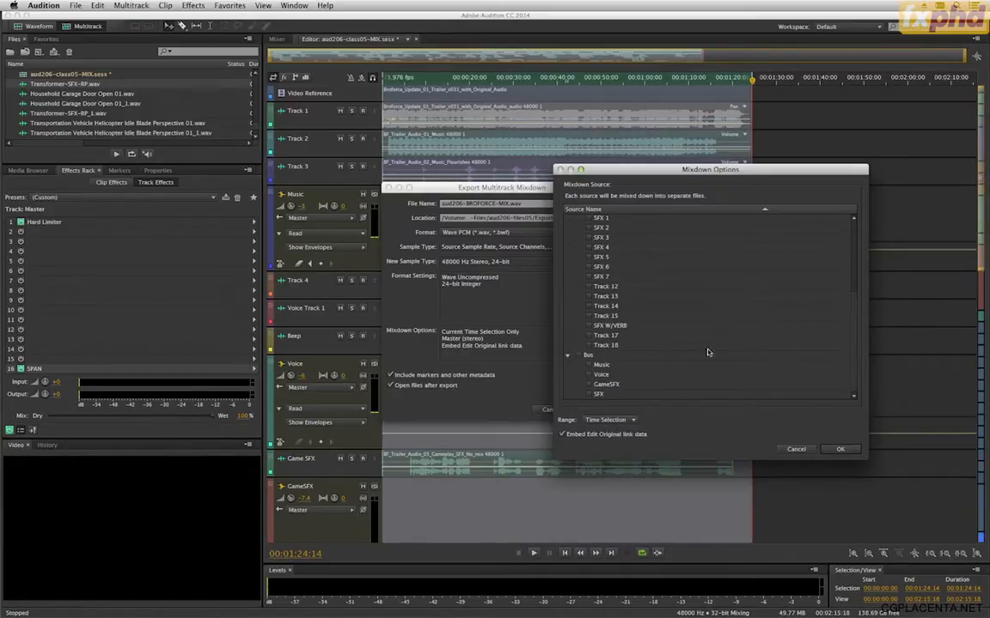
pyautogui.click(590, 365)
pyautogui.click(589, 374)
pyautogui.click(589, 384)
pyautogui.click(589, 394)
pyautogui.click(578, 356)
pyautogui.scroll(5, 718, 360)
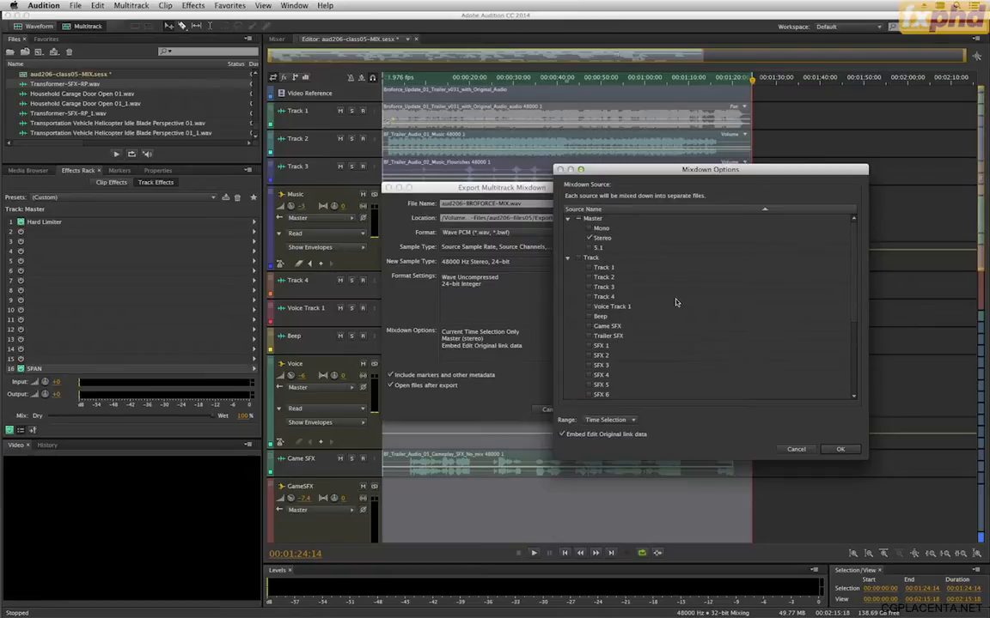
pyautogui.click(840, 449)
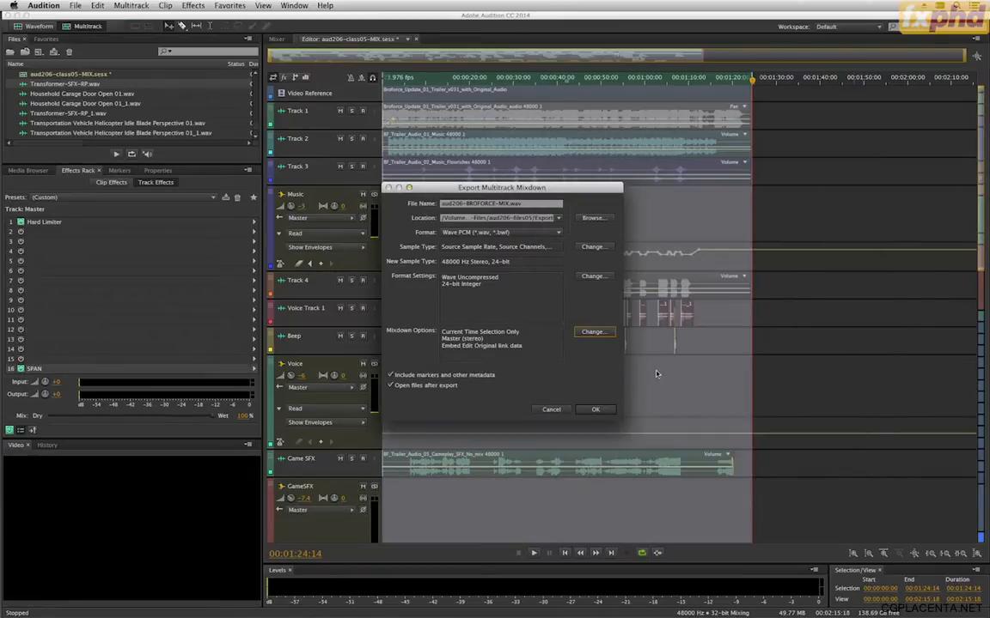
# Step: Rename the mixdown file aud206-BROFORCE-ST-MIX.wav and export it
pyautogui.click(503, 204)
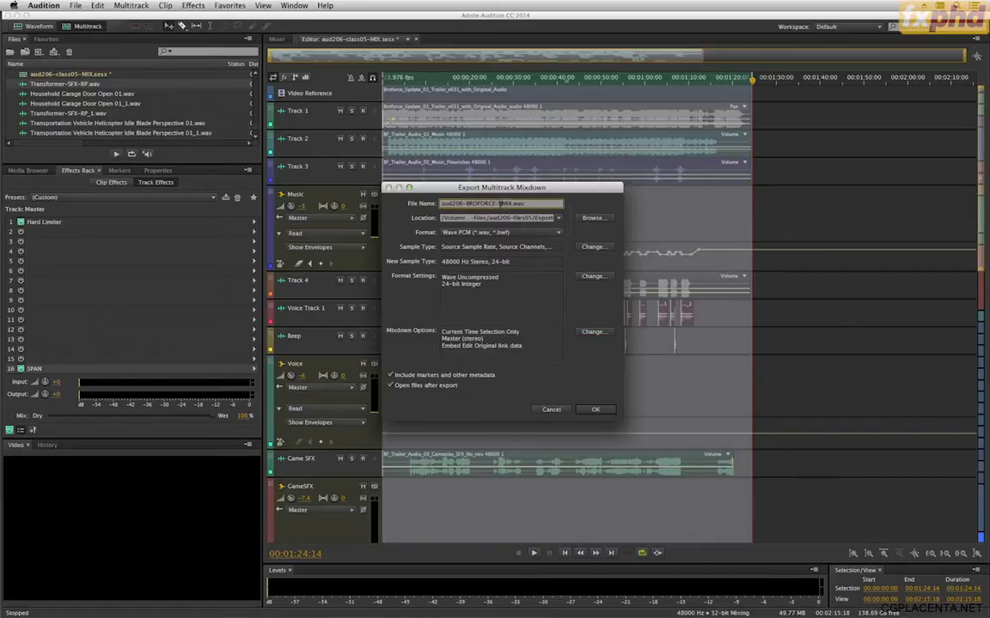
pyautogui.write('-0')
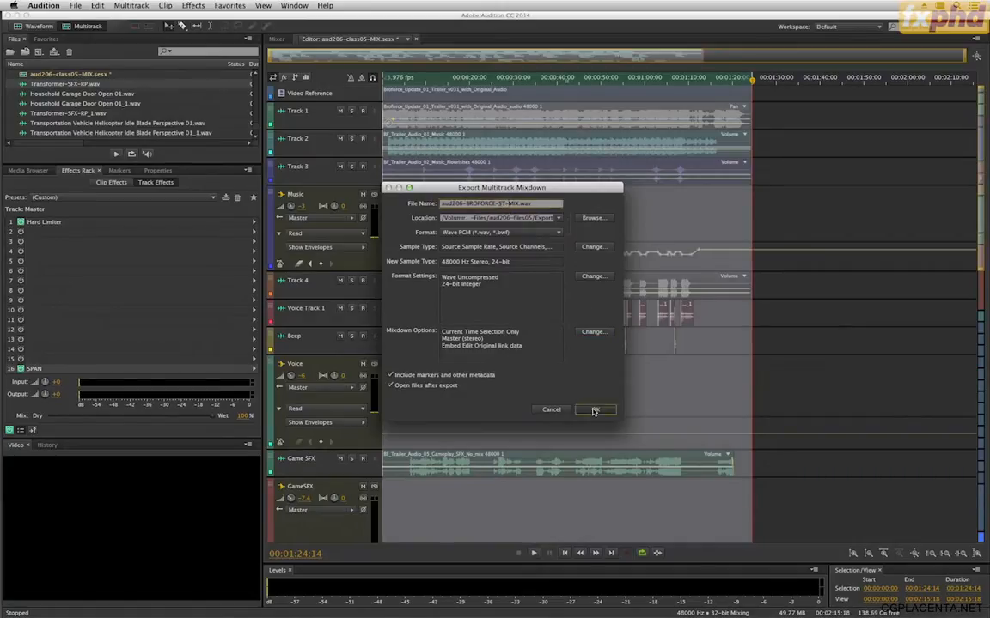
pyautogui.click(593, 410)
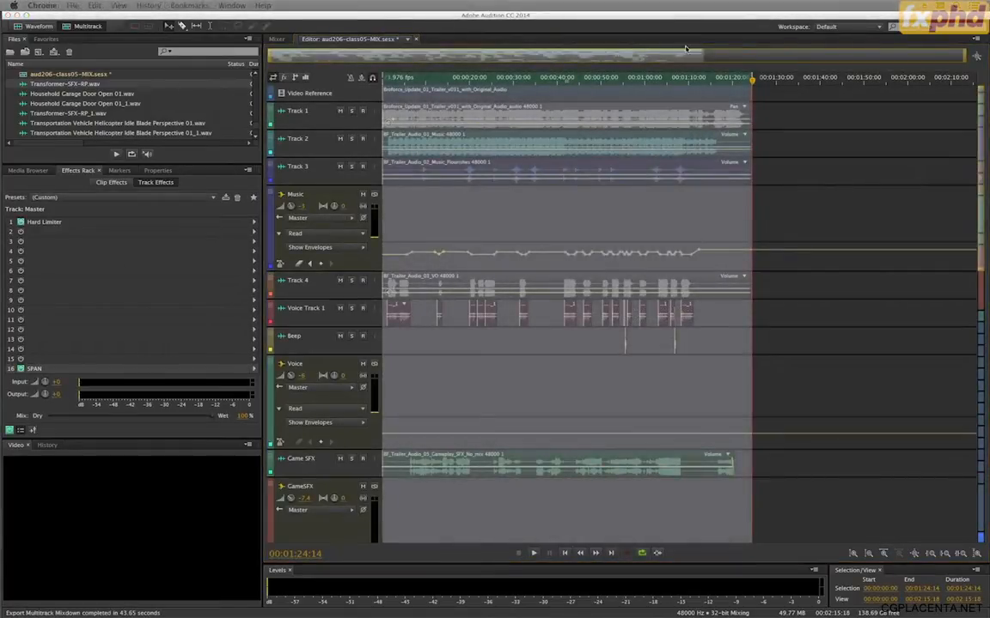
pyautogui.click(667, 11)
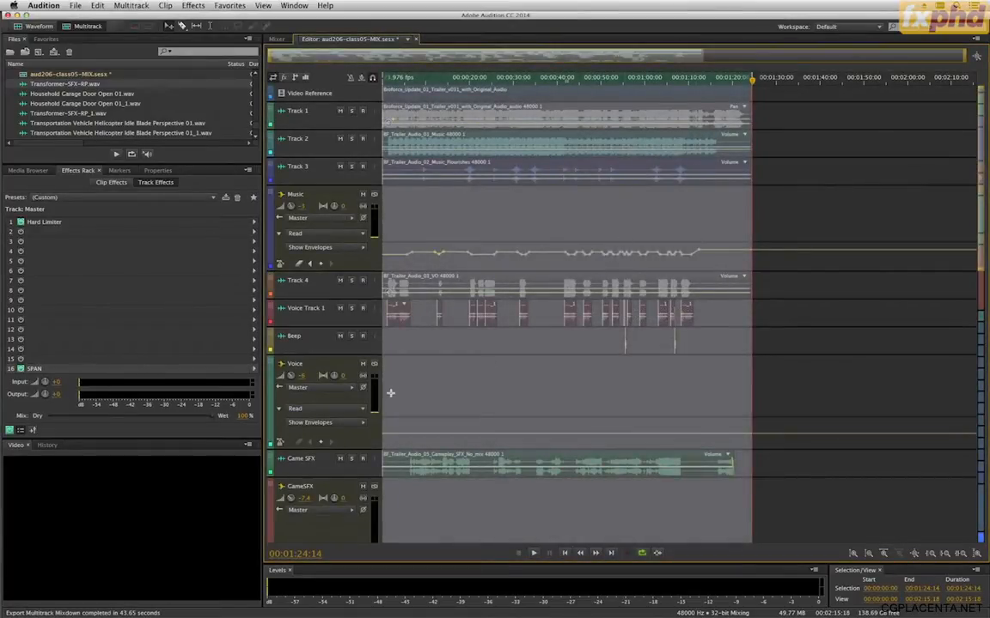
# Step: Solo the Voice bus and open the multitrack mixdown export for the time selection
pyautogui.click(374, 366)
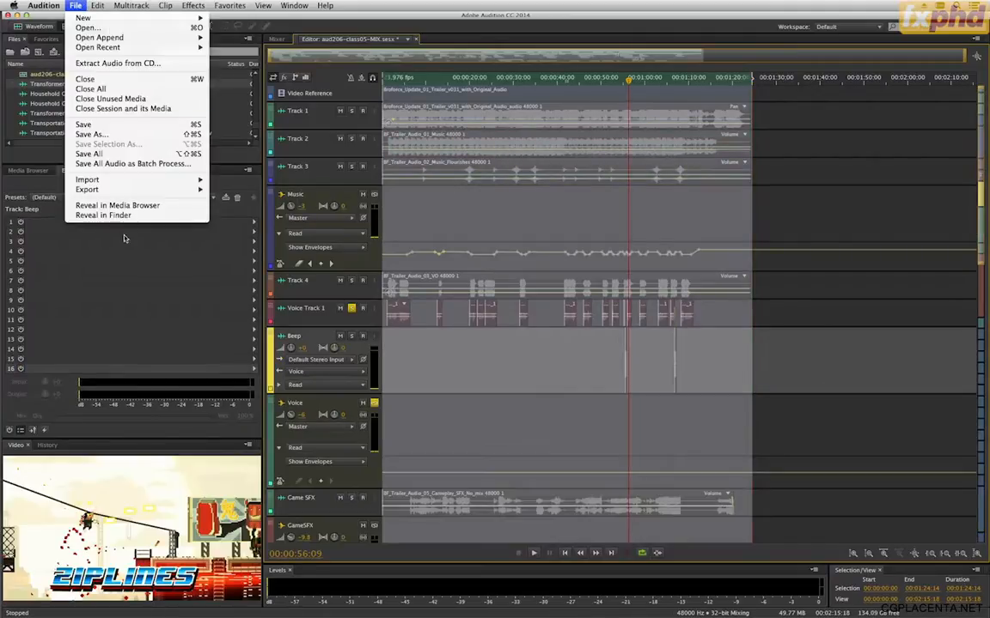
pyautogui.moveTo(120, 189)
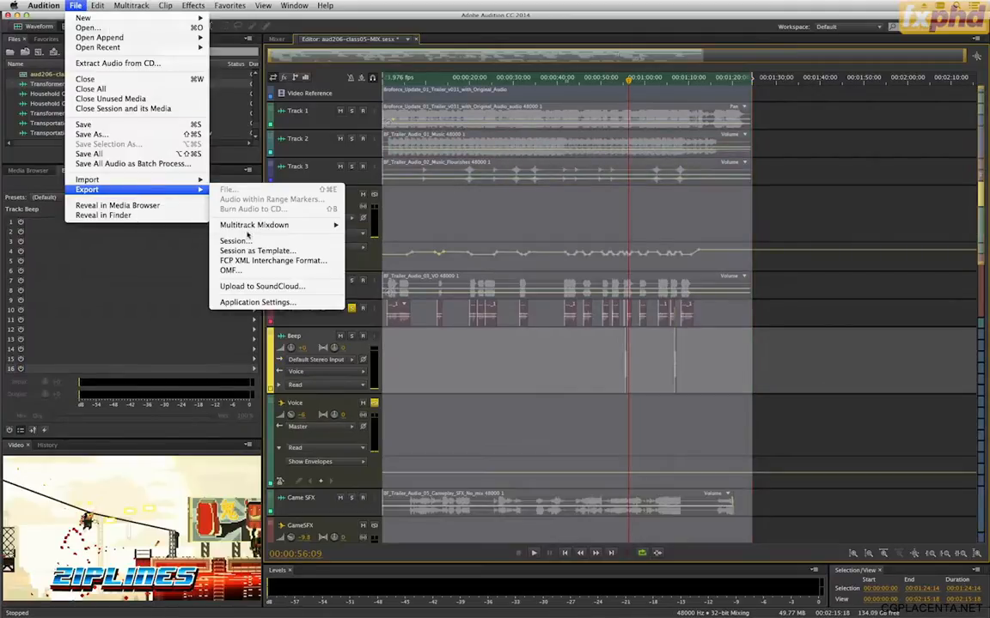
pyautogui.moveTo(257, 225)
pyautogui.click(361, 225)
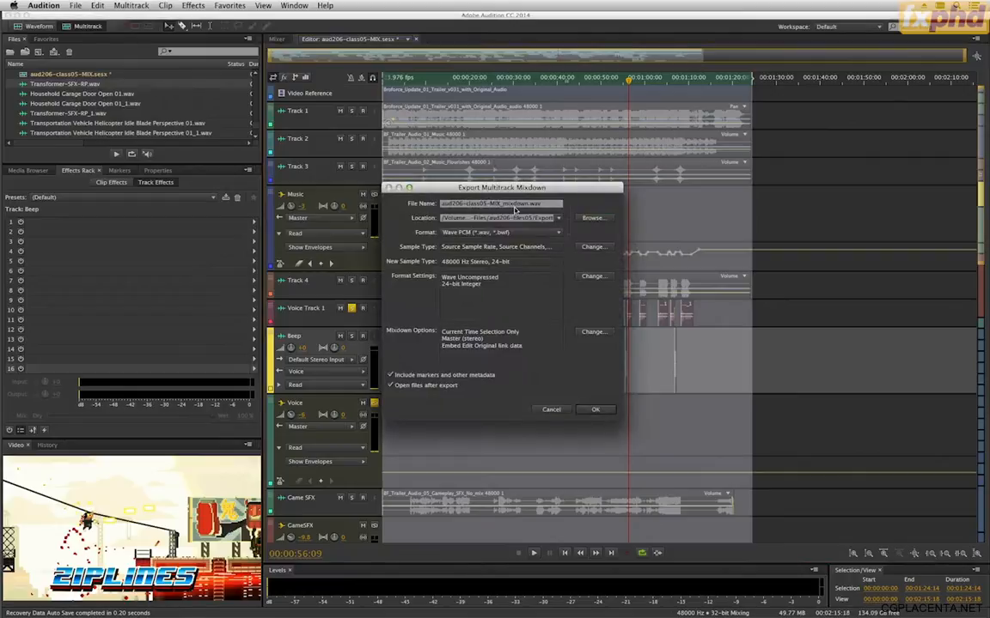
# Step: Name the voice mixdown aud206-BROFORCE-ST-VO.wav in the Export folder and export it
pyautogui.click(592, 217)
pyautogui.click(584, 332)
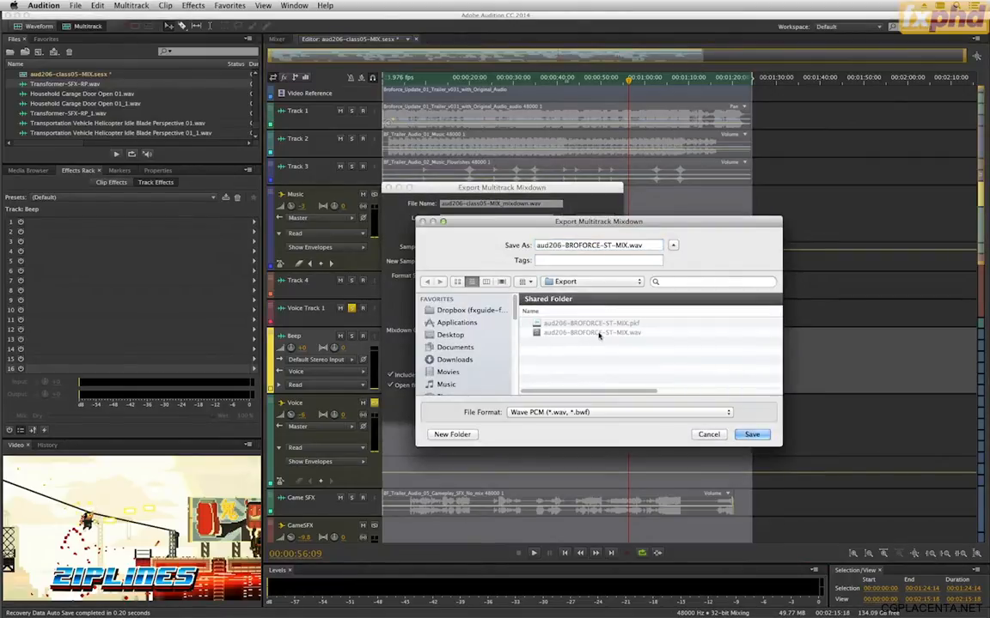
pyautogui.click(616, 245)
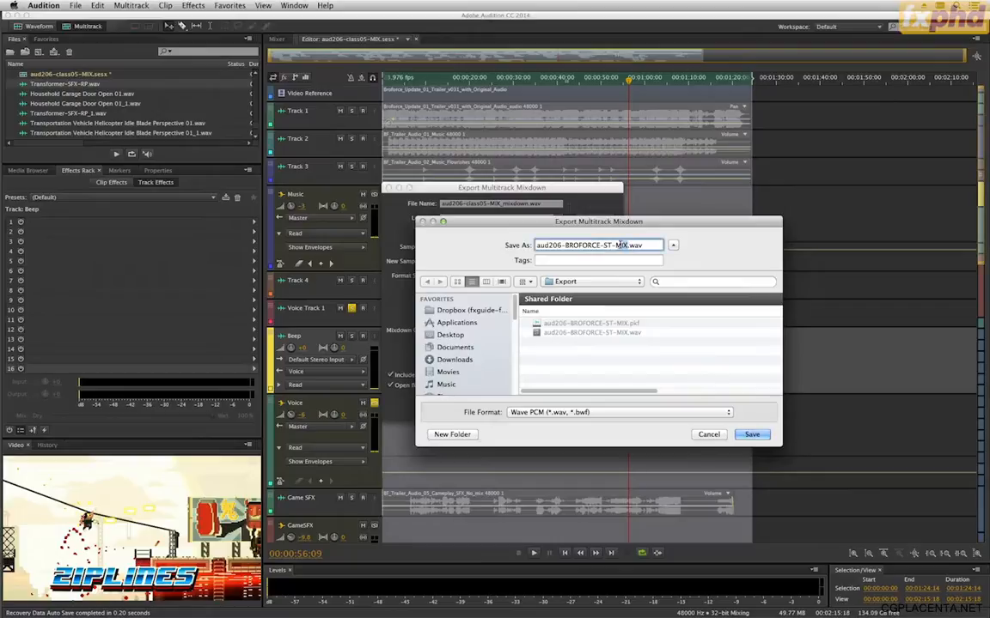
pyautogui.press('BackSpace')
pyautogui.press('BackSpace')
pyautogui.press('BackSpace')
pyautogui.write('VOICE')
pyautogui.press('BackSpace')
pyautogui.press('BackSpace')
pyautogui.press('BackSpace')
pyautogui.click(752, 434)
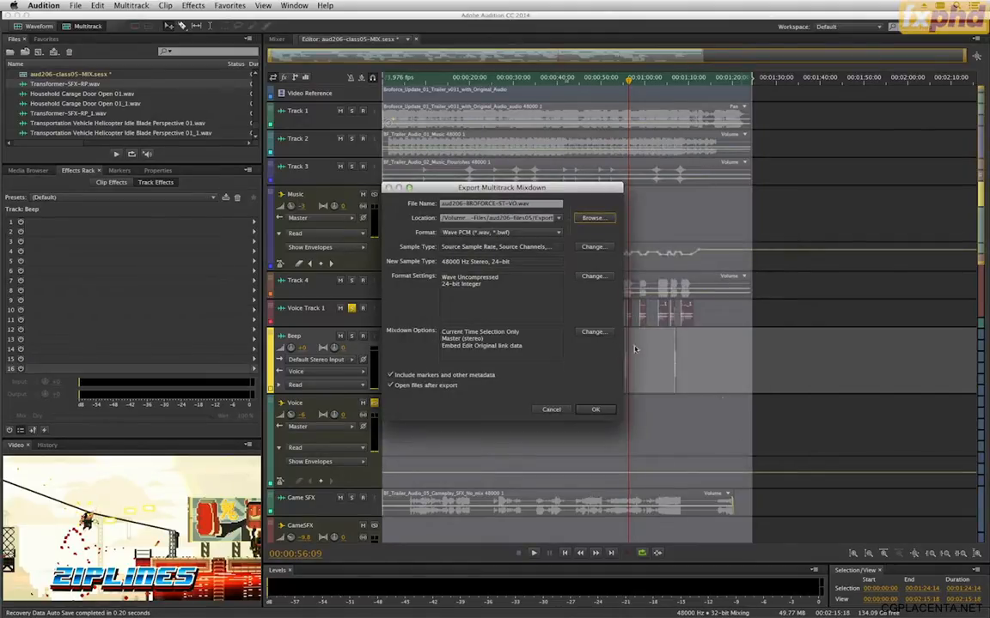
pyautogui.click(595, 409)
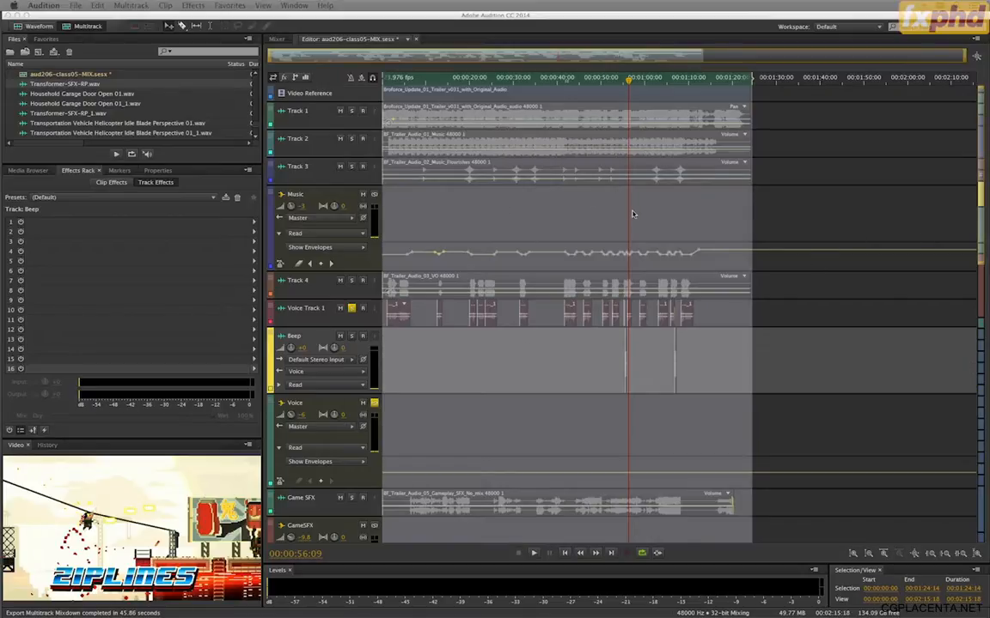
# Step: Solo the Music bus, unsolo the Voice bus, and open the multitrack mixdown export for the time selection
pyautogui.click(371, 213)
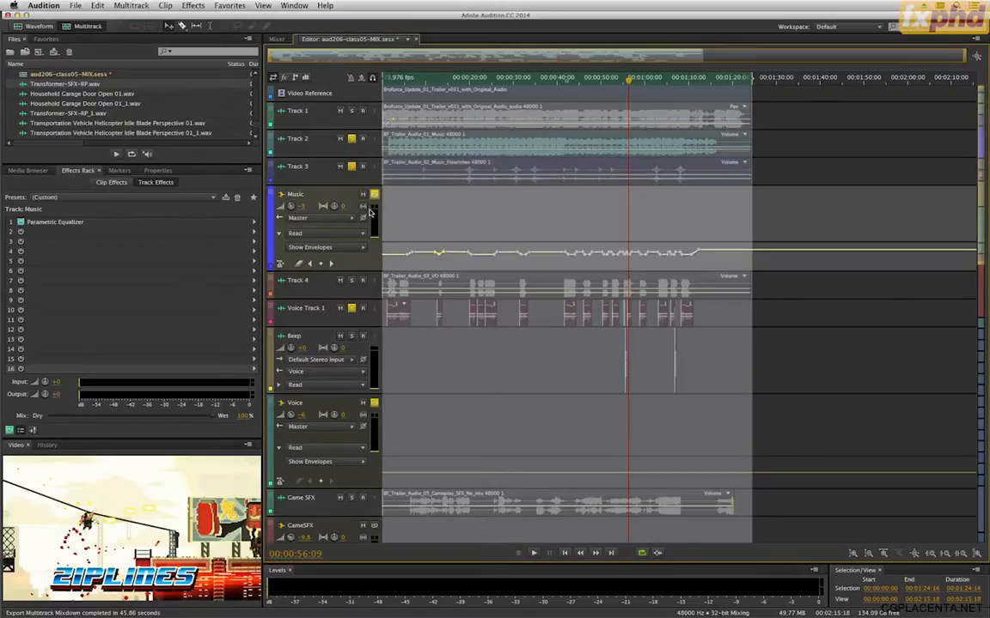
pyautogui.click(335, 406)
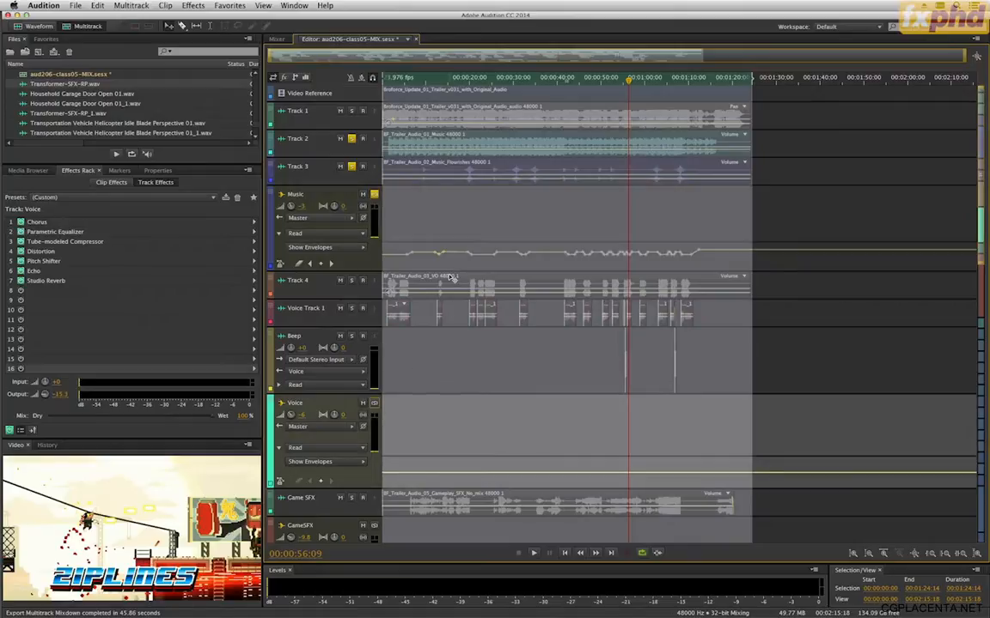
pyautogui.click(76, 5)
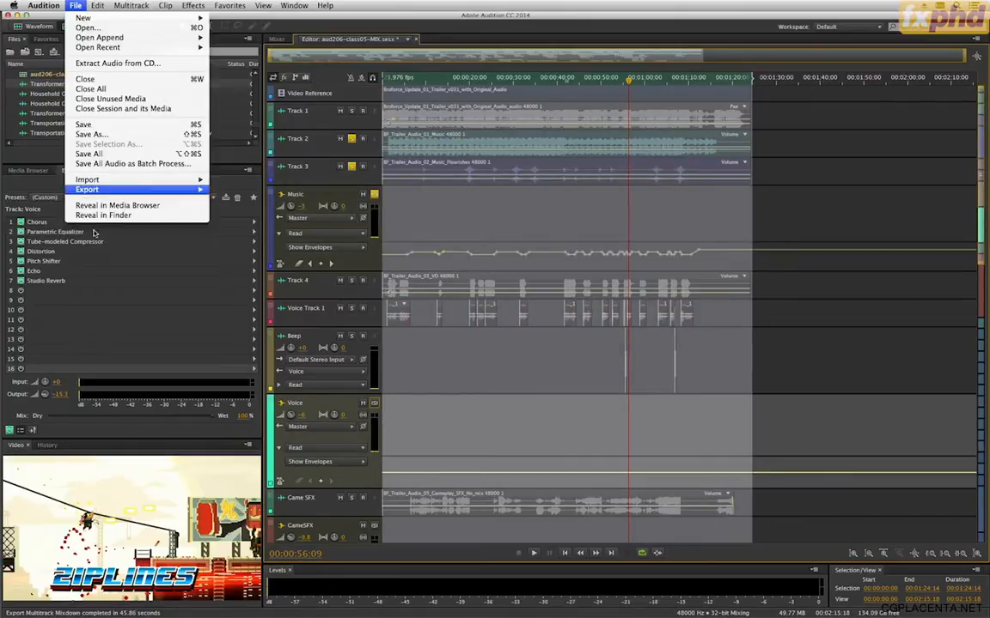
pyautogui.moveTo(163, 188)
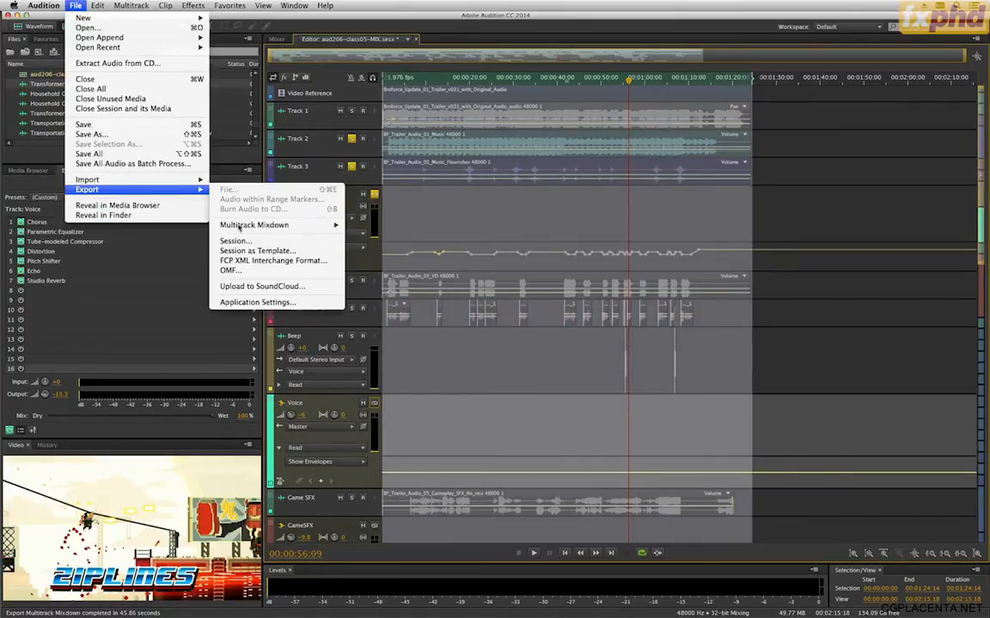
pyautogui.moveTo(330, 226)
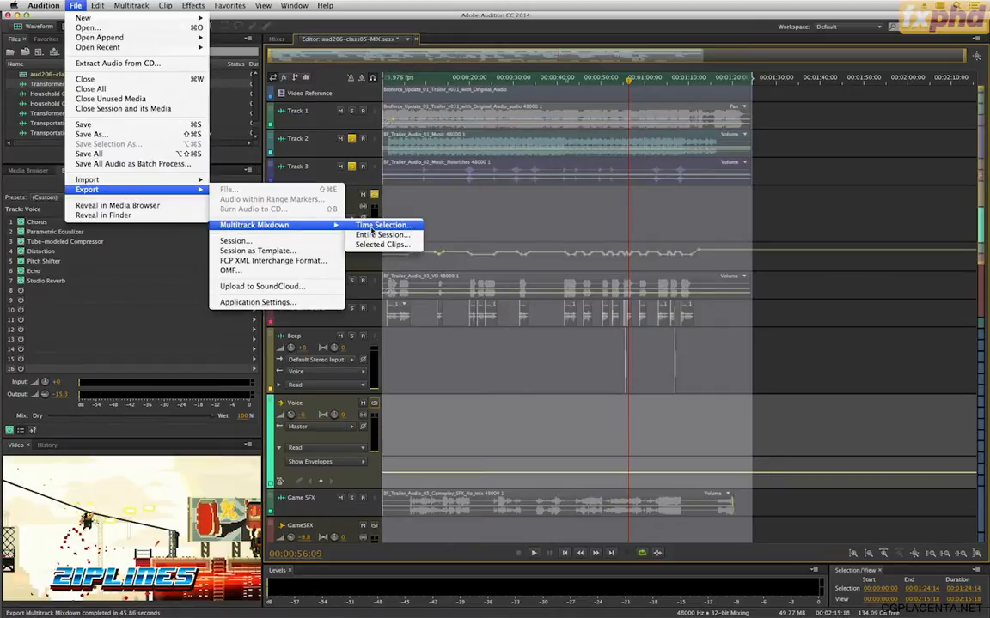
pyautogui.click(372, 228)
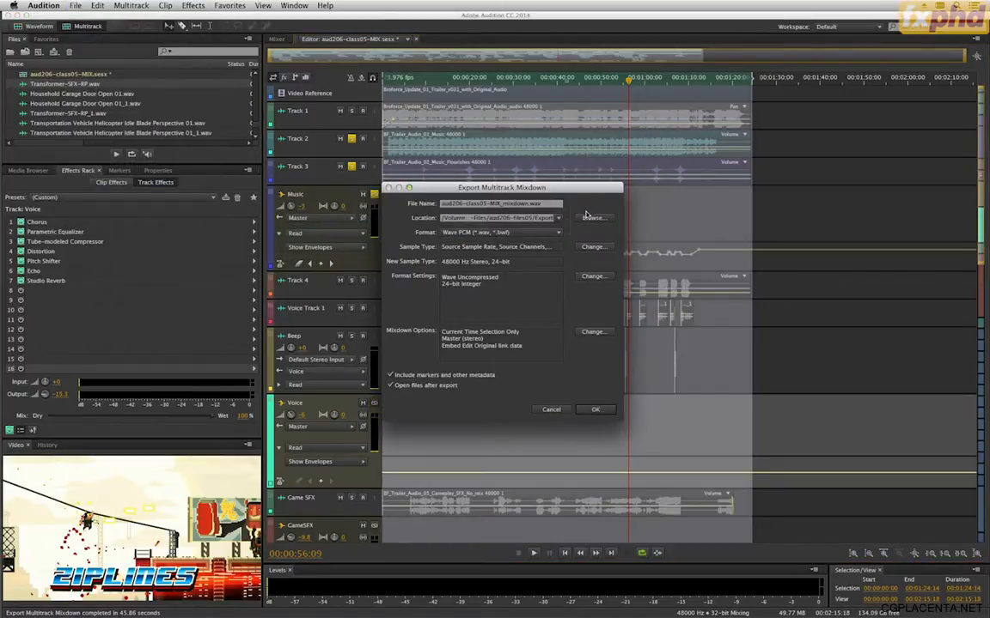
# Step: Name the music mixdown aud206-BROFORCE-ST-MUSIC.wav in the Export folder and export it
pyautogui.click(591, 216)
pyautogui.click(592, 351)
pyautogui.click(623, 245)
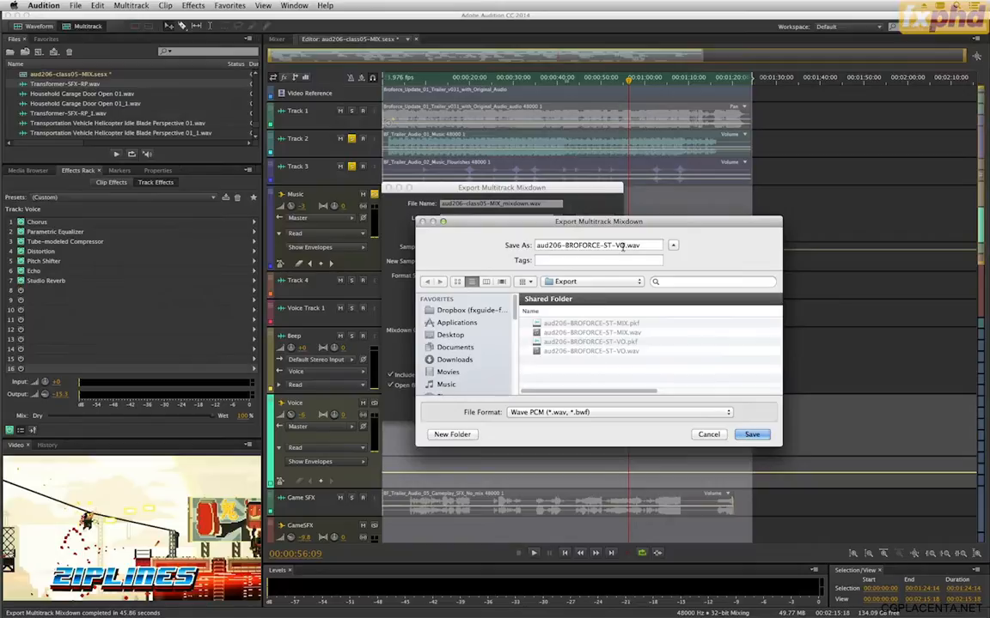
pyautogui.press('BackSpace')
pyautogui.press('BackSpace')
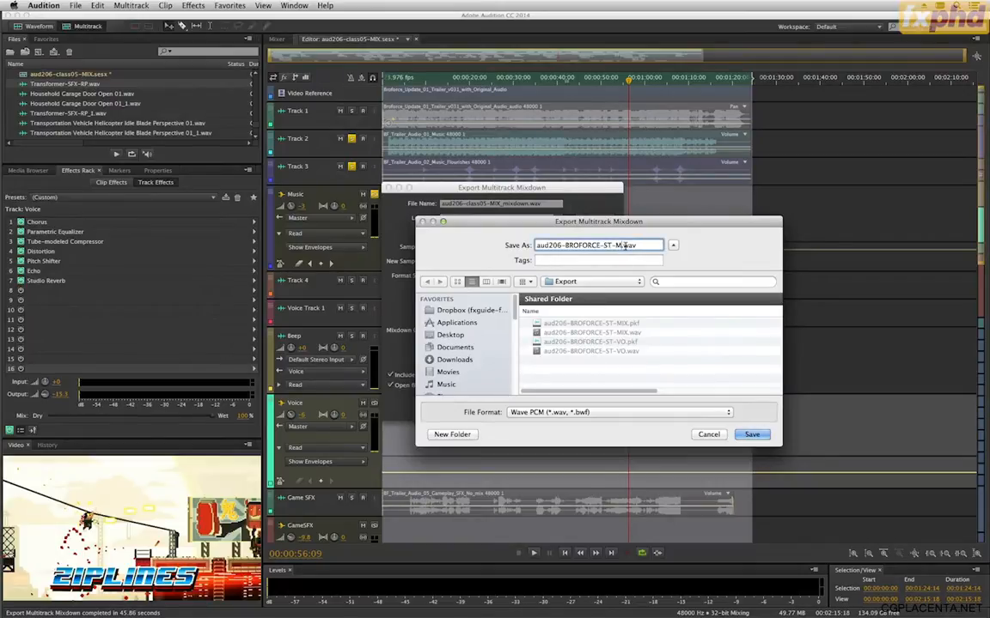
pyautogui.write('MUSIC')
pyautogui.click(751, 434)
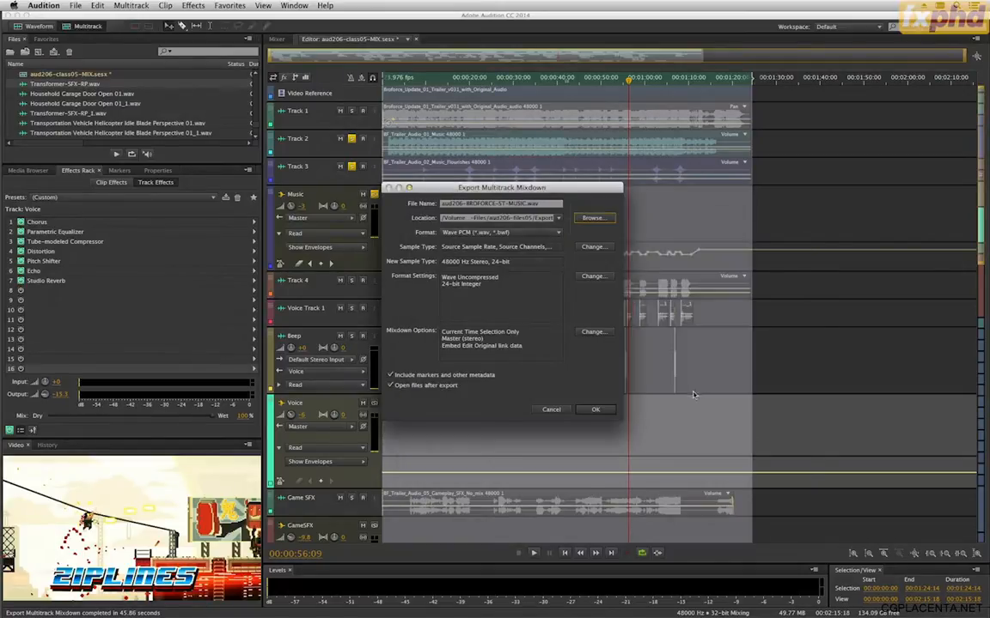
pyautogui.click(597, 412)
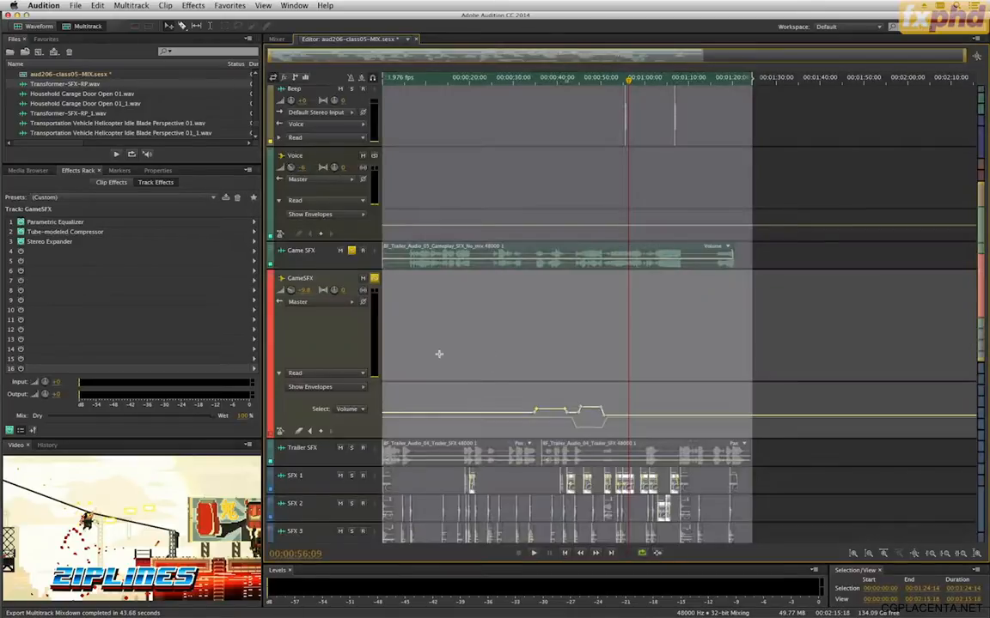
# Step: Solo the SFX bus and the Beep track in addition to the already soloed game effects bus
pyautogui.scroll(-5, 437, 352)
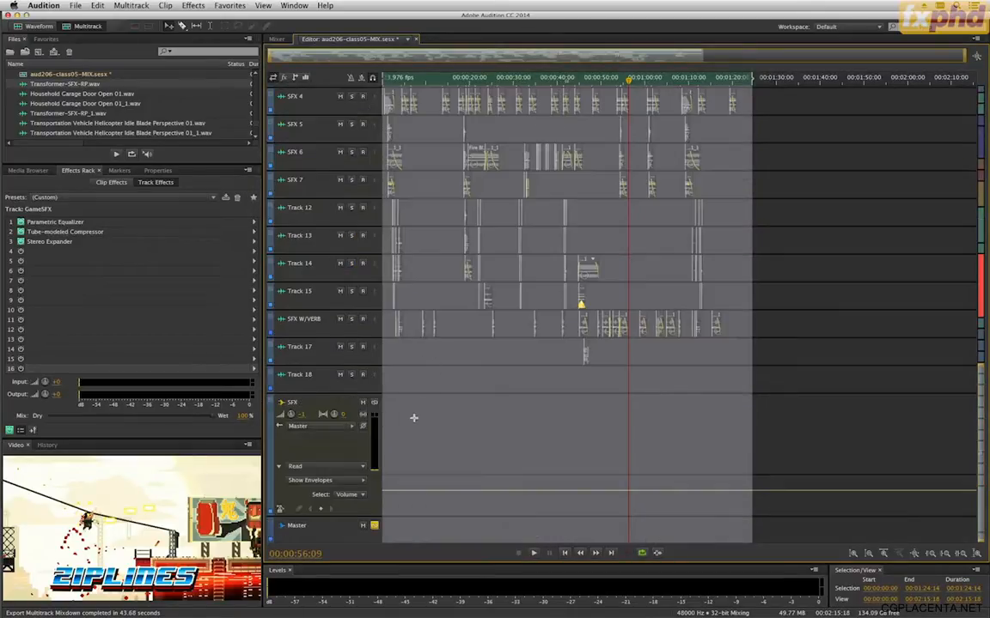
pyautogui.click(398, 414)
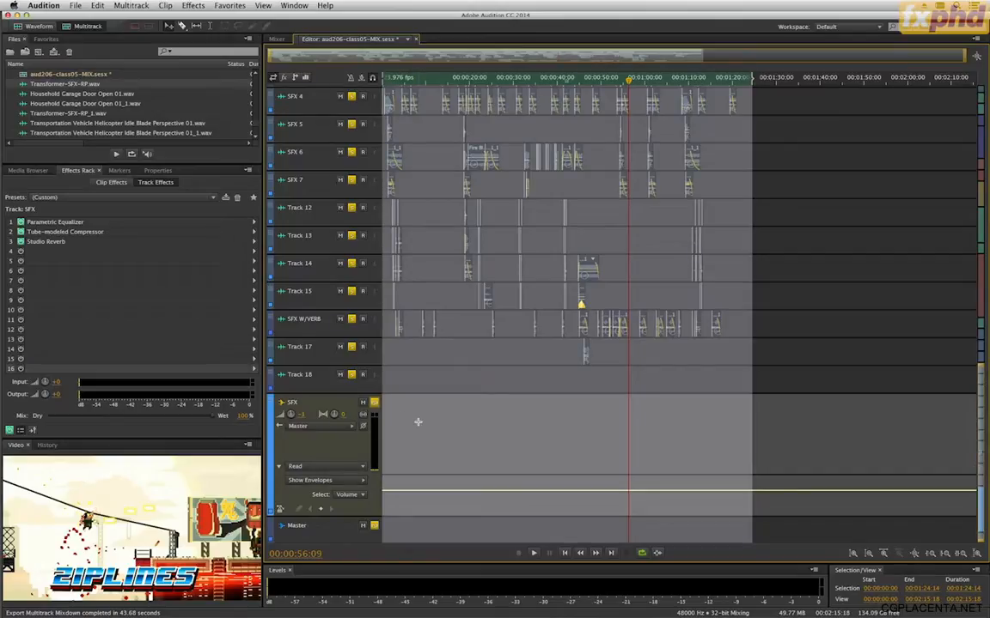
pyautogui.scroll(10, 416, 420)
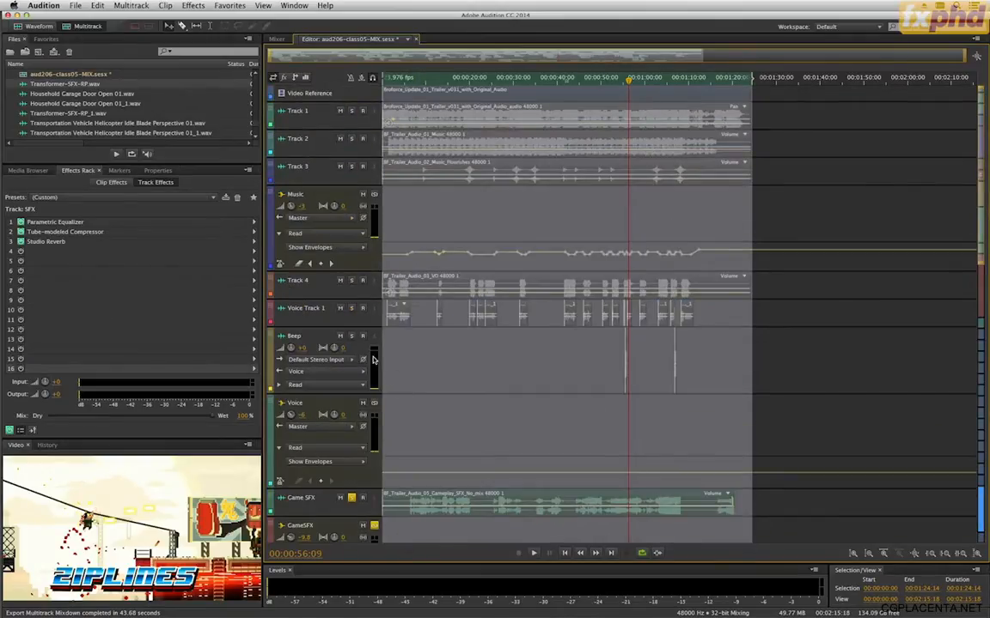
pyautogui.click(419, 359)
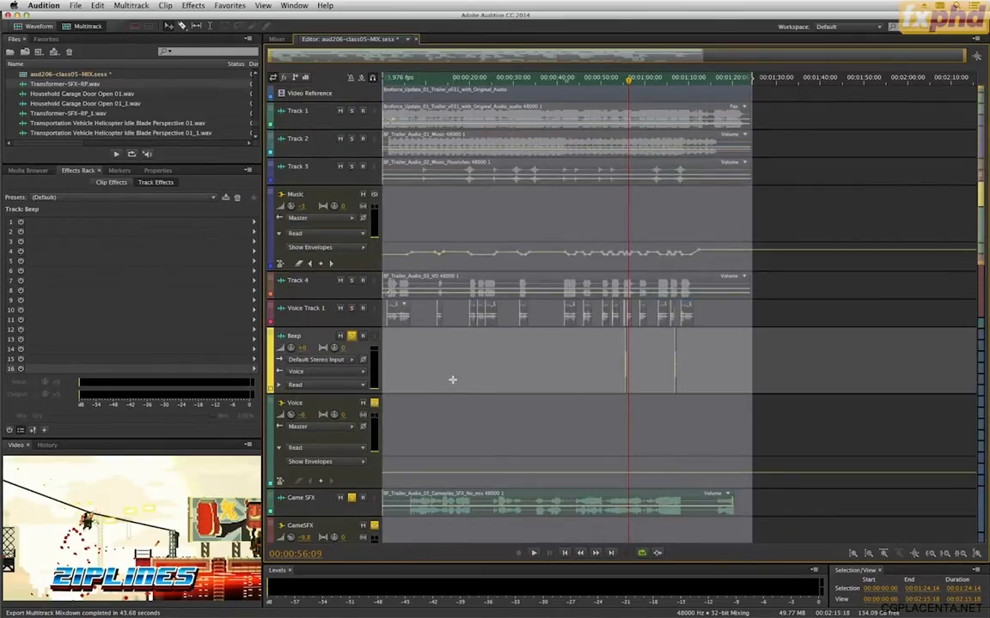
pyautogui.scroll(-10, 451, 379)
# Step: Export a multitrack mixdown of the time selection as aud206-BROFORCE-ST-SFX.wav in the Export folder
pyautogui.click(75, 5)
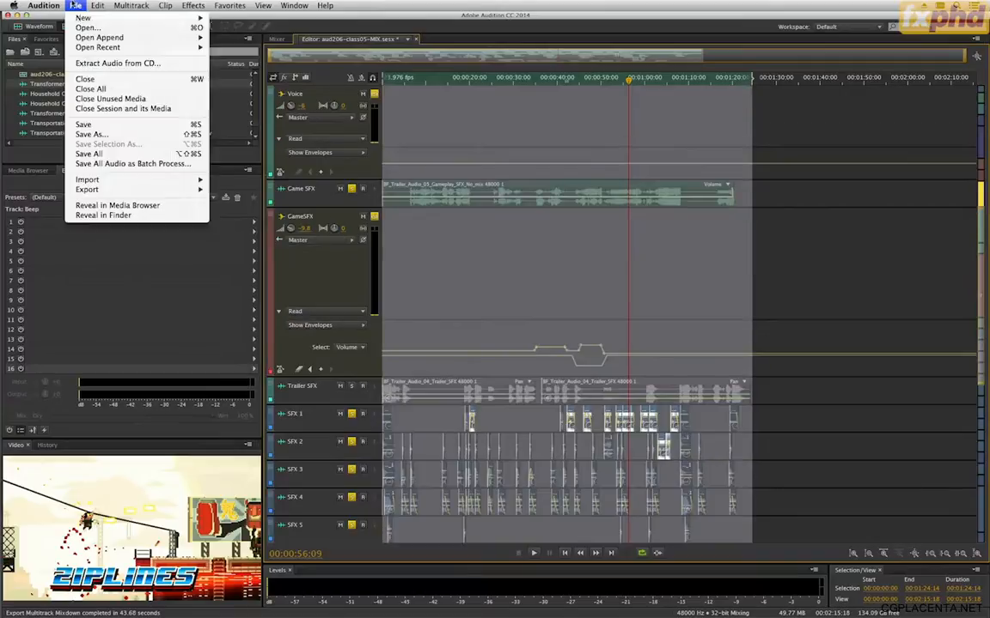
pyautogui.moveTo(95, 189)
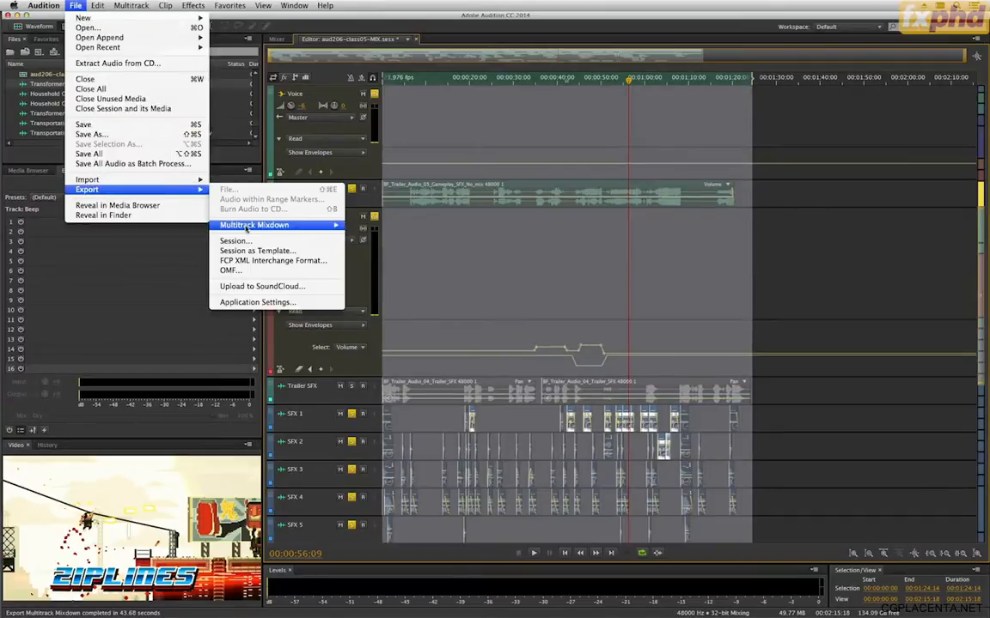
pyautogui.moveTo(257, 225)
pyautogui.click(365, 235)
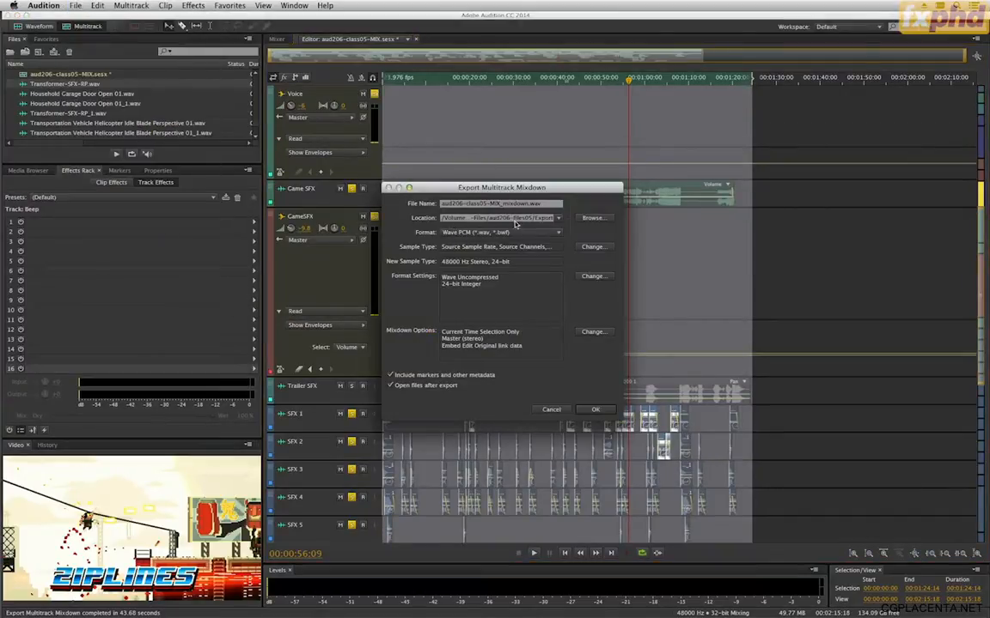
pyautogui.click(591, 220)
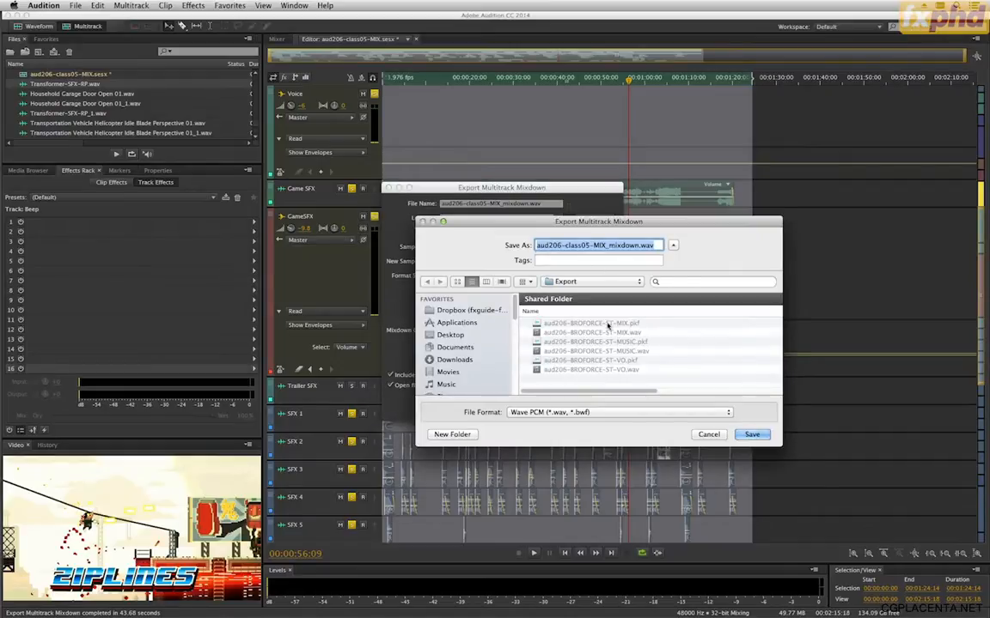
pyautogui.click(615, 333)
pyautogui.doubleClick(623, 245)
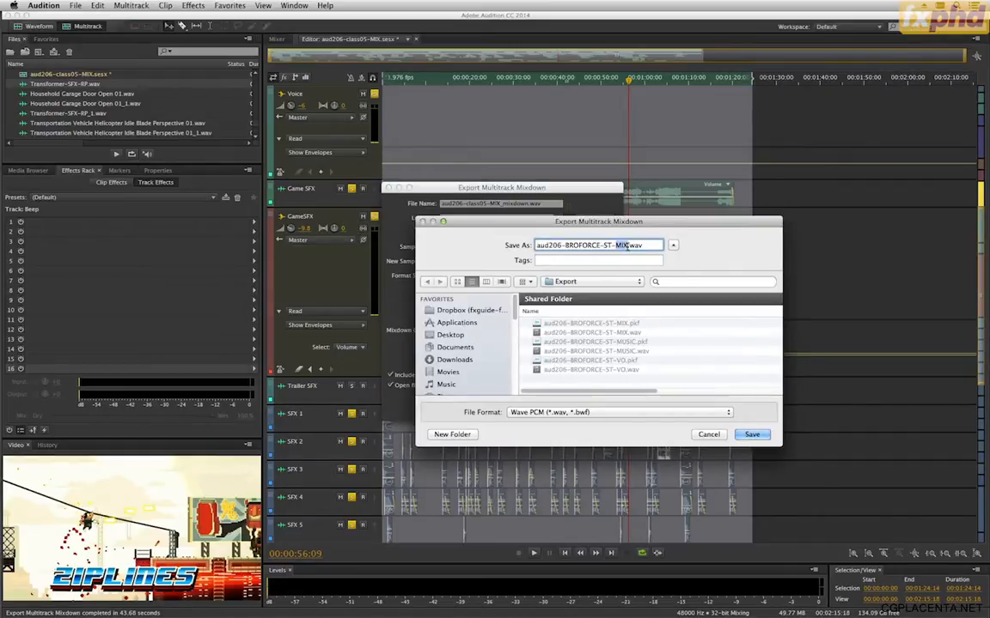
pyautogui.write('SFX')
pyautogui.click(754, 435)
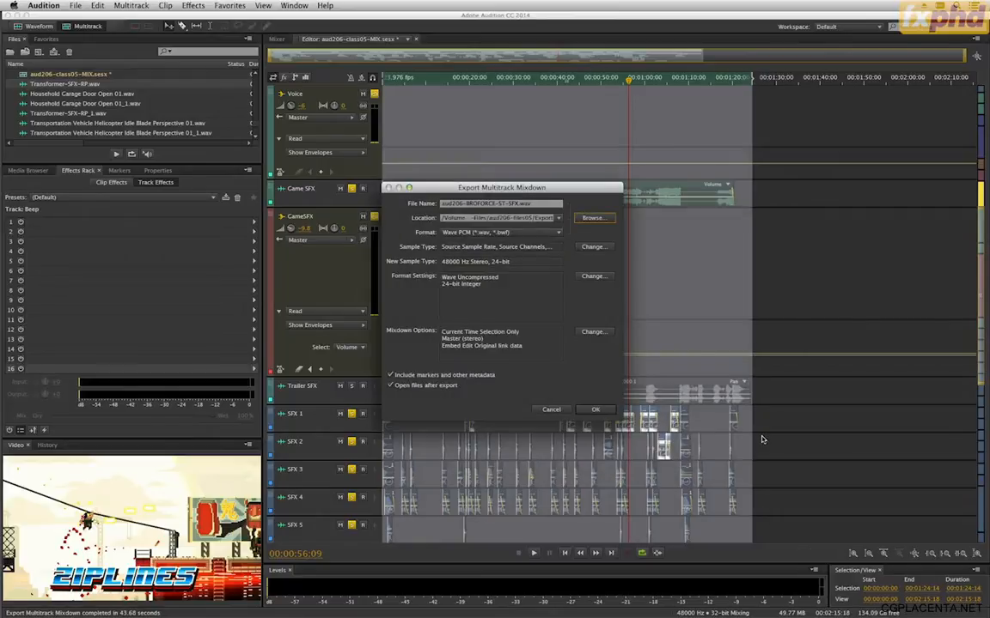
pyautogui.click(596, 410)
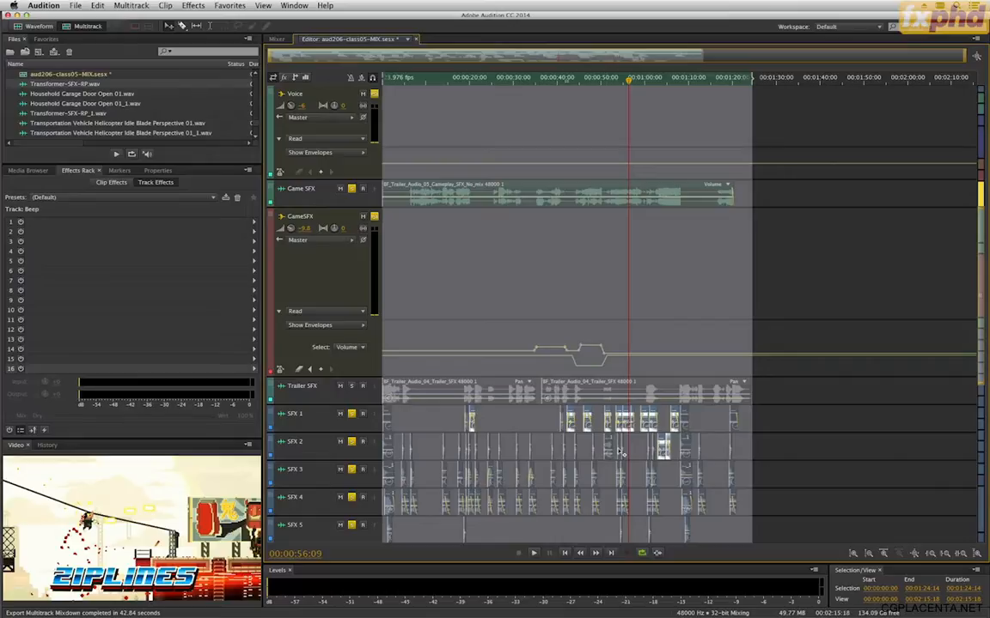
pyautogui.scroll(-6, 613, 454)
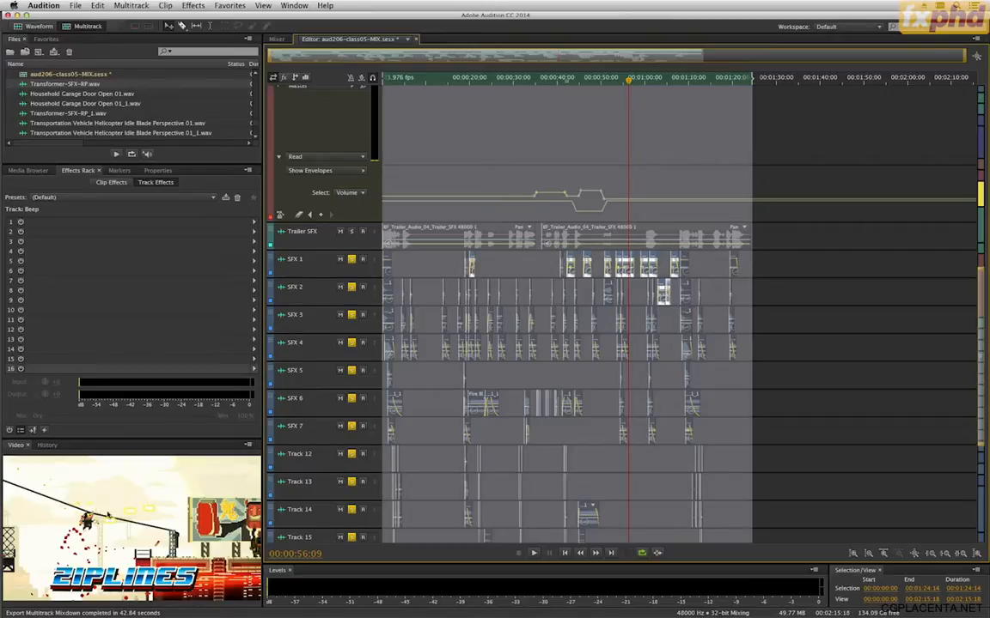
pyautogui.scroll(-1, 580, 323)
pyautogui.scroll(-8, 580, 322)
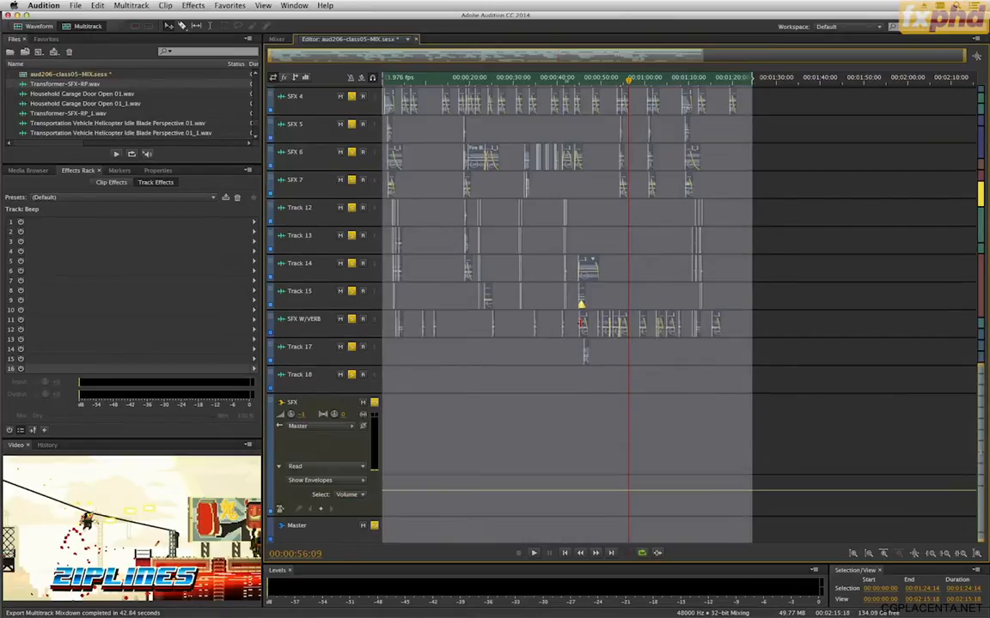
pyautogui.scroll(10, 581, 323)
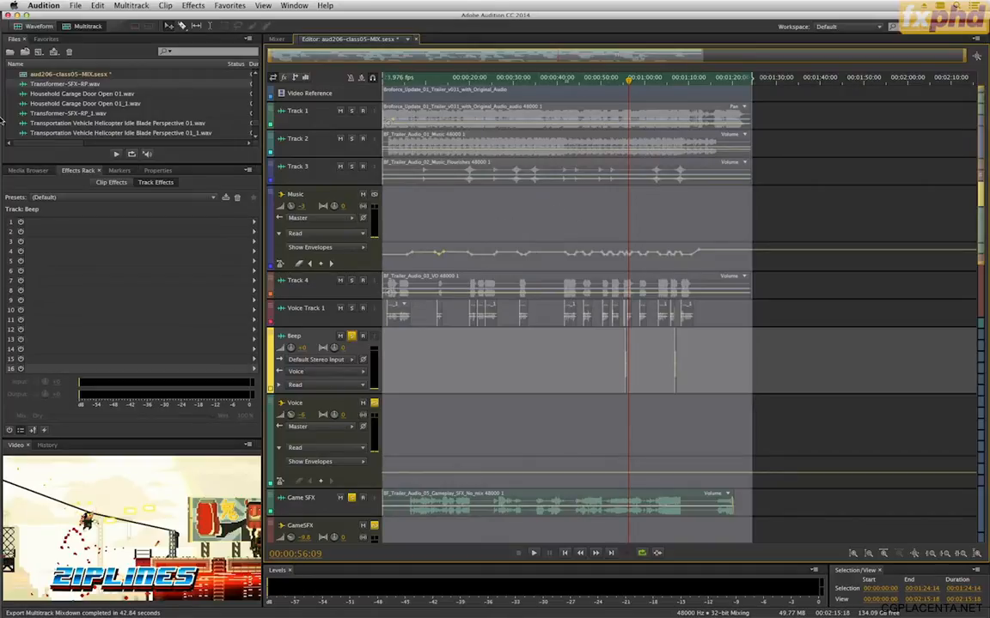
# Step: Start importing a file into the project and browse to the aud206-files05 folder
pyautogui.rightClick(113, 94)
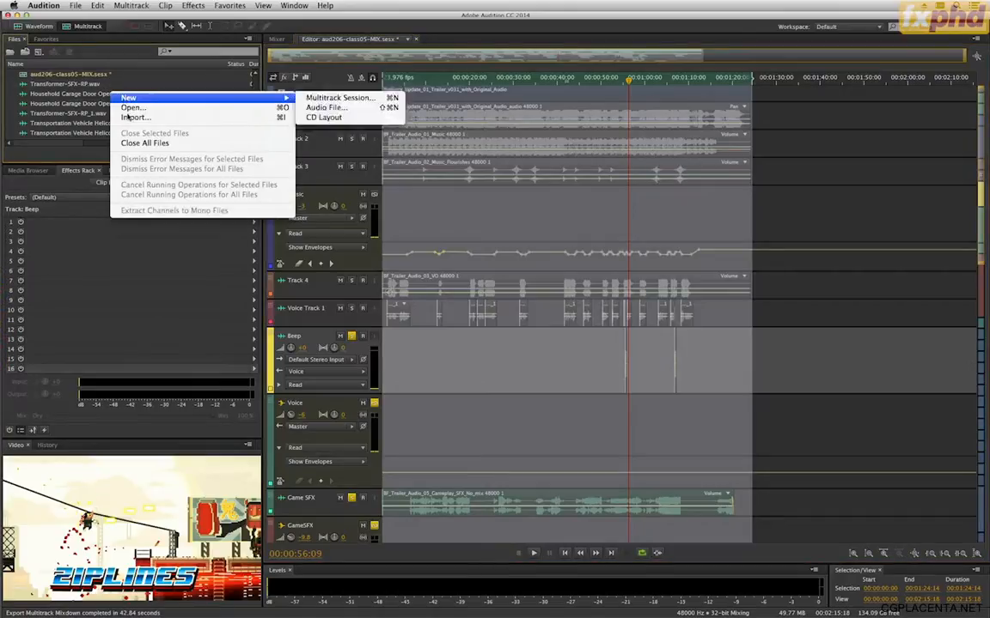
pyautogui.click(130, 117)
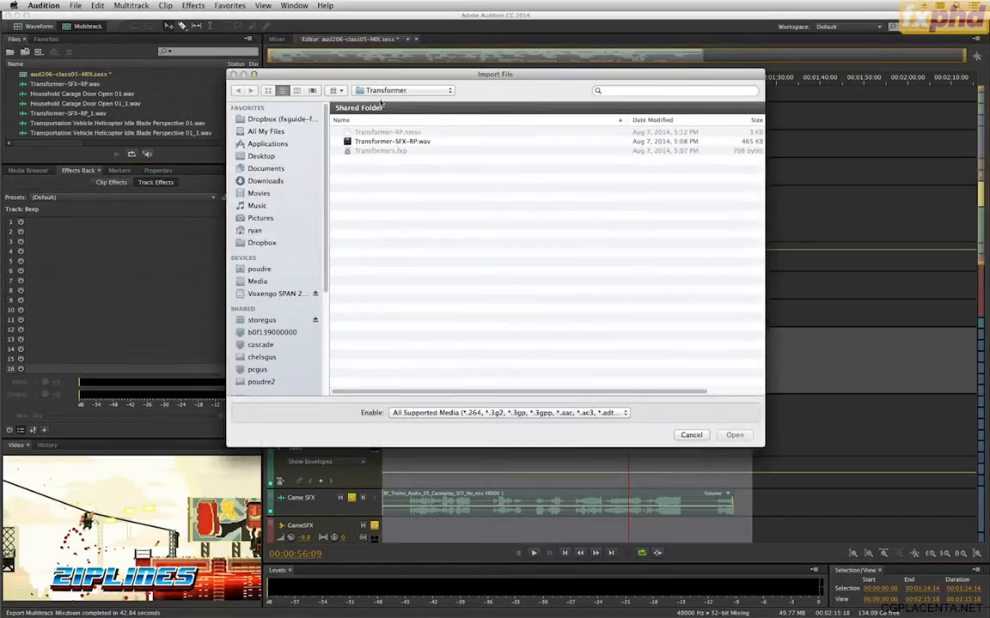
pyautogui.click(376, 92)
pyautogui.click(387, 104)
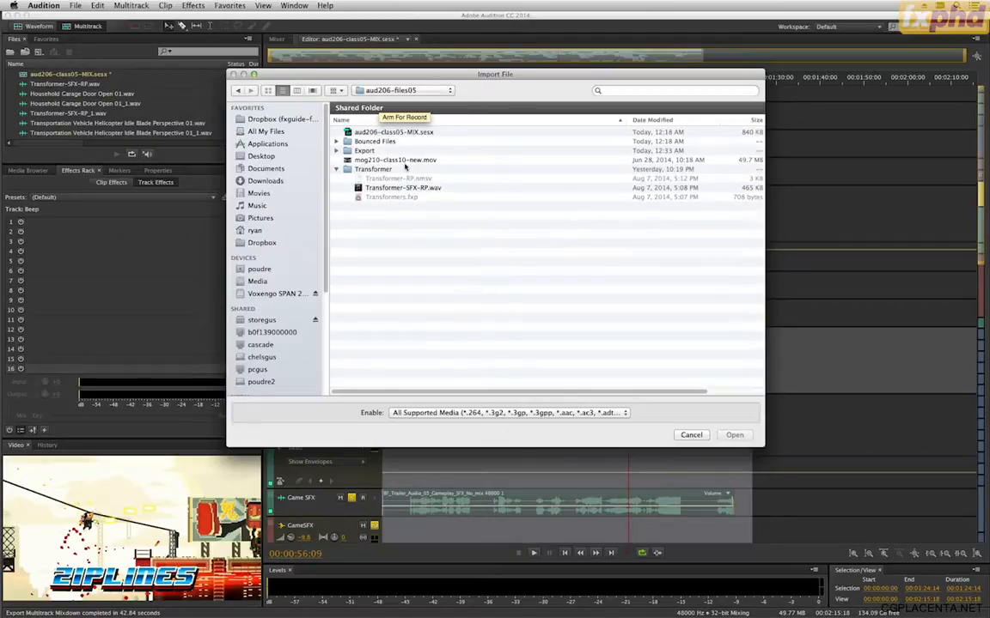
# Step: Preview mog210-class10-new.mov and collapse the Transformer folder in the import file list
pyautogui.click(402, 161)
pyautogui.press('space')
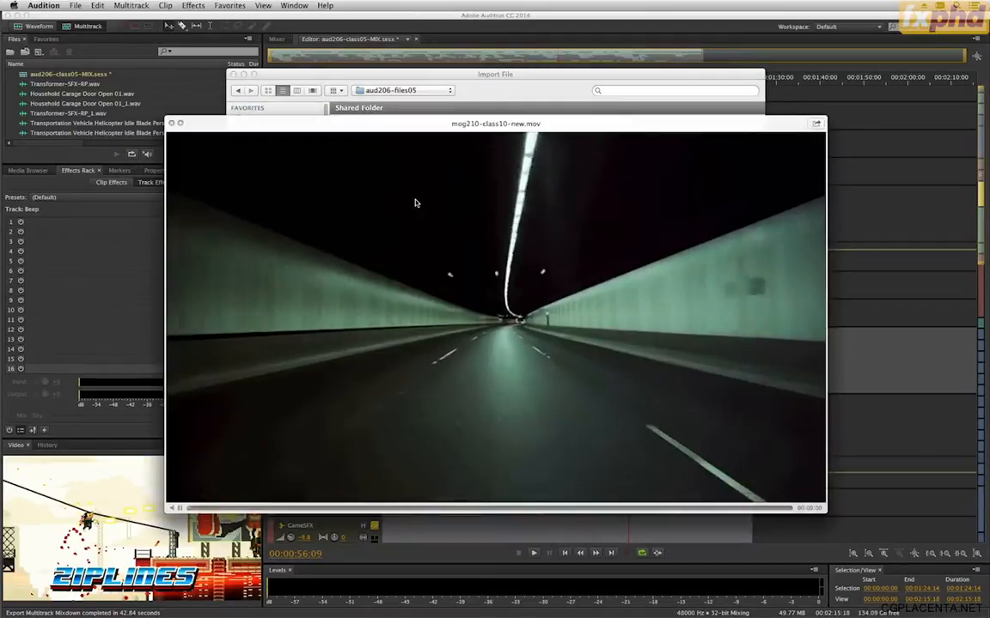
pyautogui.press('space')
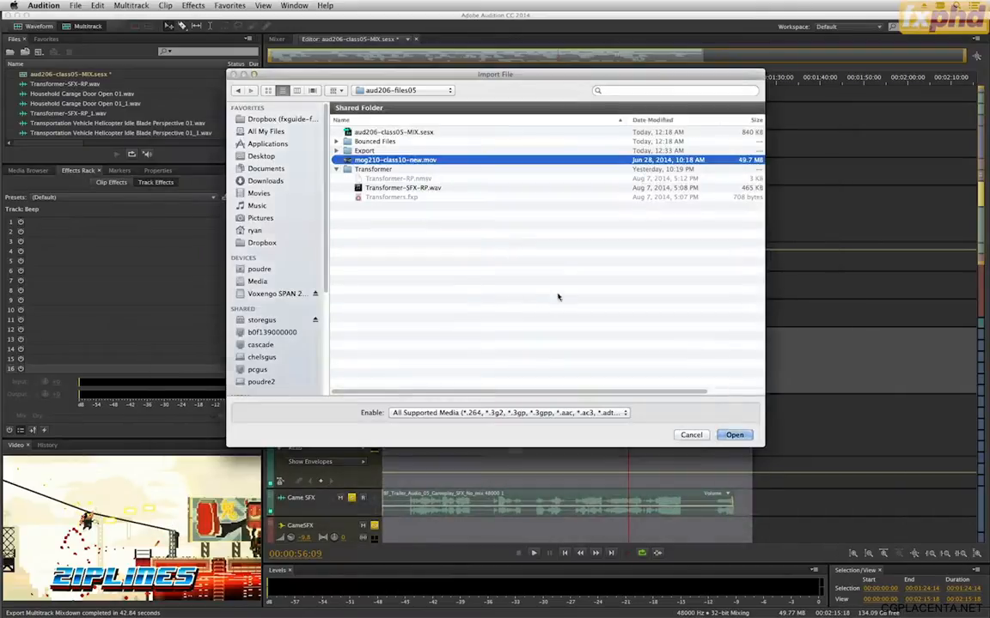
pyautogui.click(336, 169)
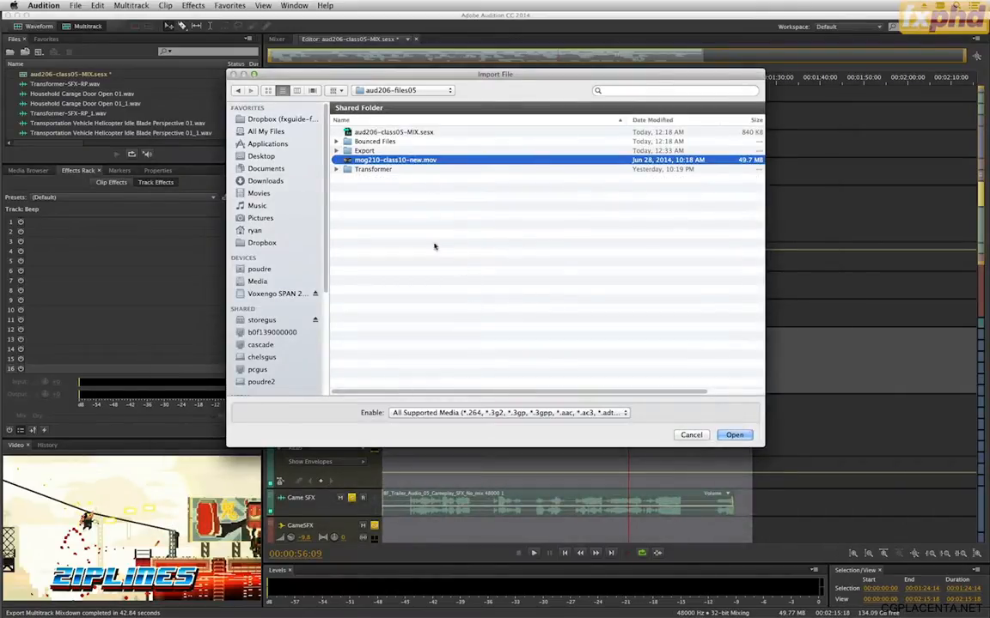